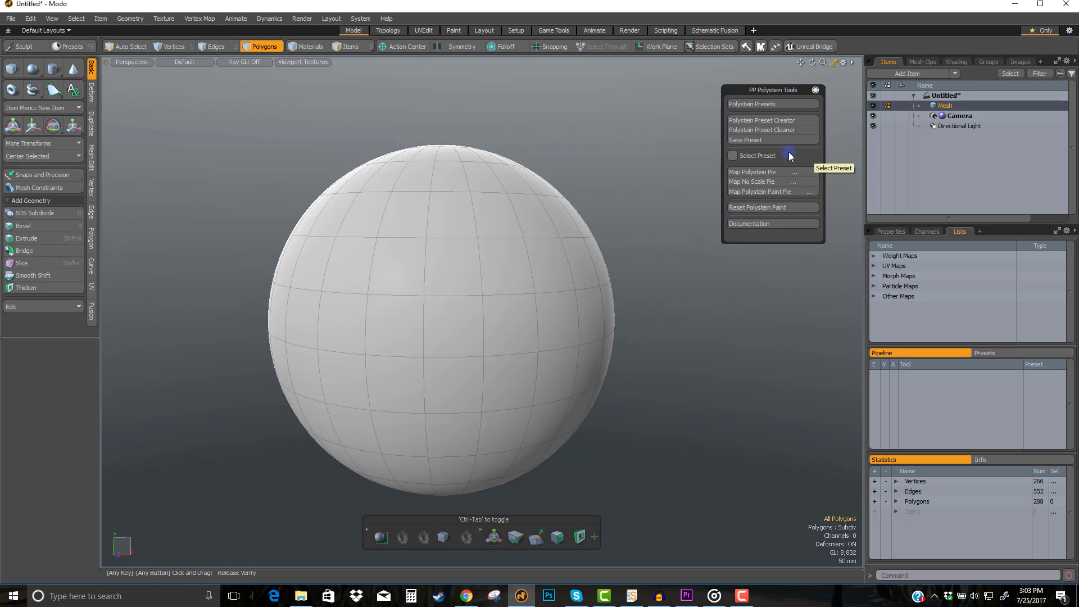
{"action": "left_click", "coordinate": [733, 158]}
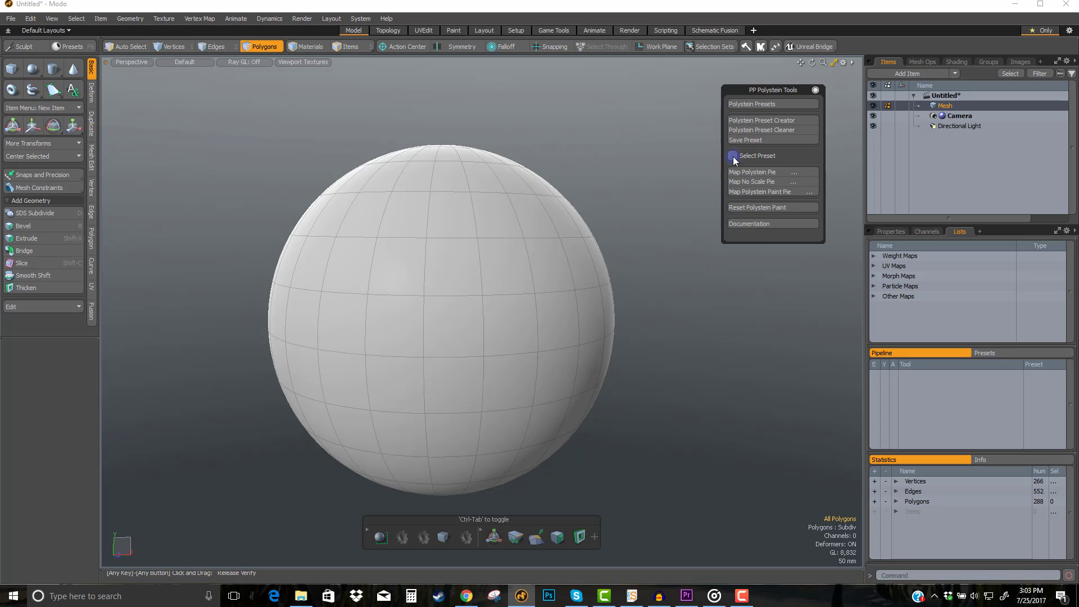
{"action": "left_click", "coordinate": [775, 172]}
{"action": "key", "text": "shift+f"}
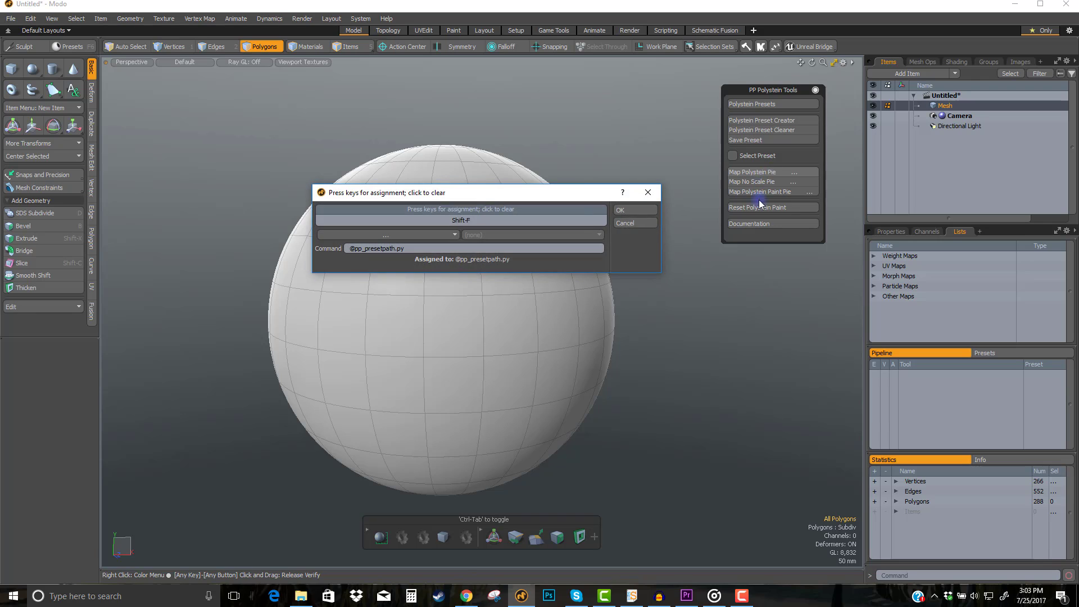
{"action": "left_click", "coordinate": [635, 224]}
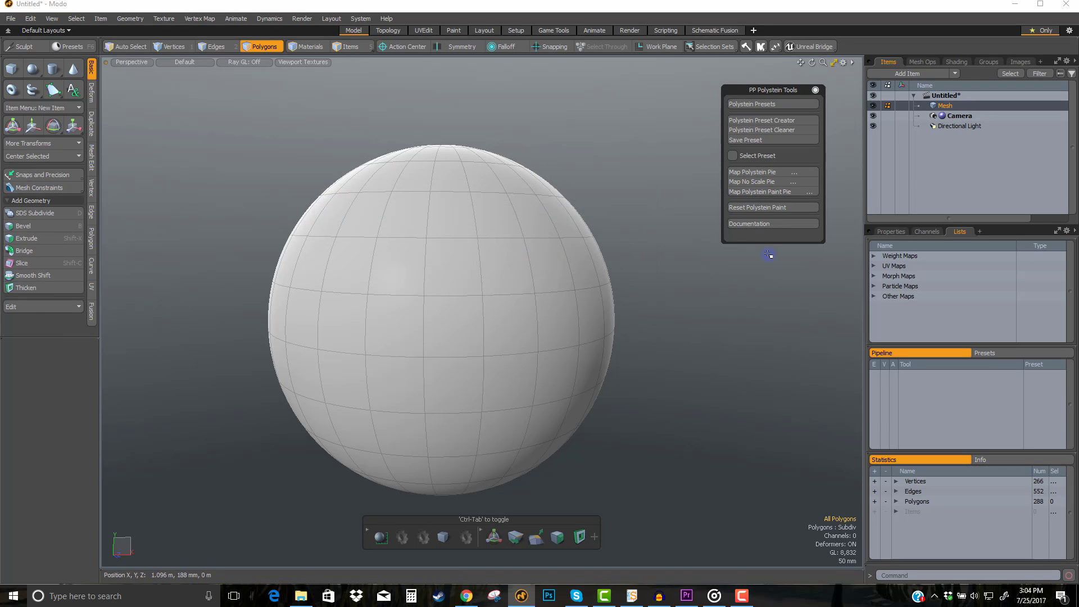
{"action": "left_click", "coordinate": [798, 208]}
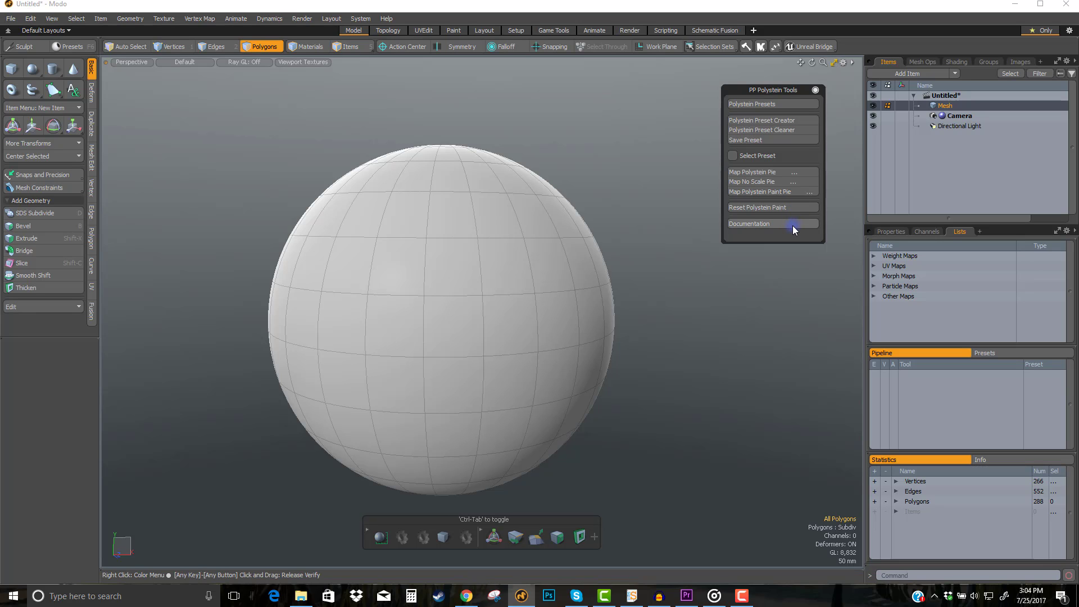
{"action": "left_click", "coordinate": [761, 225]}
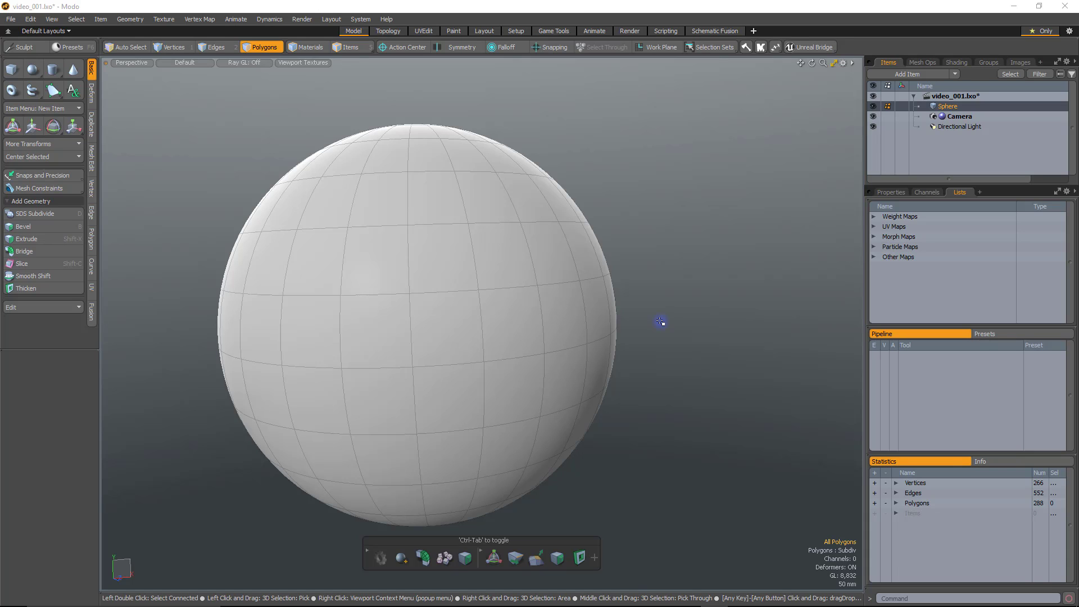
Open the Polystein preset browser from the Polystein tools and move its window higher over the viewport.
{"action": "left_click", "coordinate": [777, 48]}
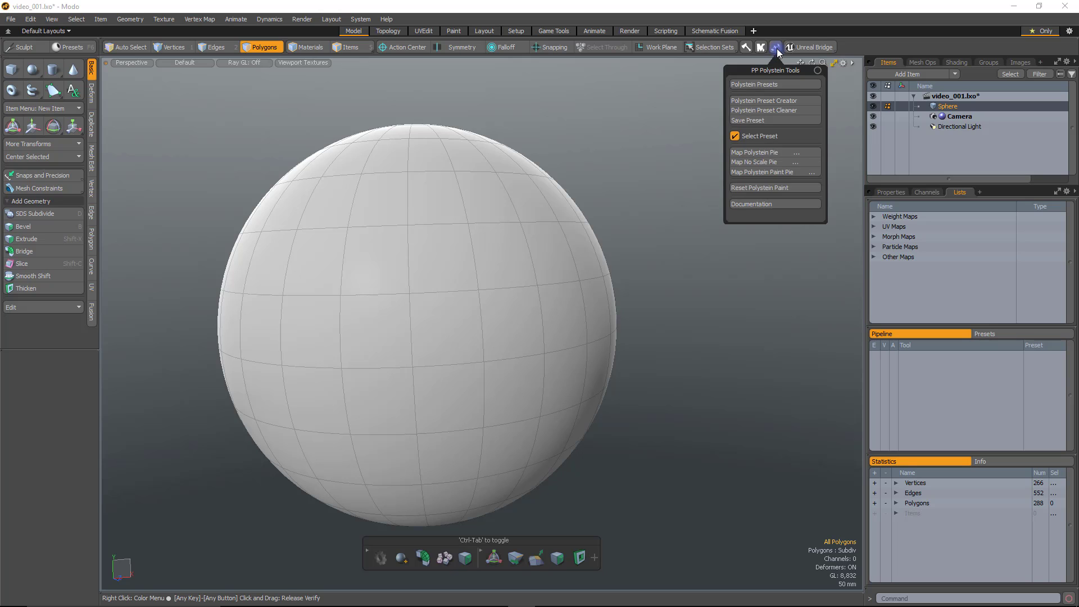
{"action": "left_click", "coordinate": [787, 85]}
{"action": "left_click_drag", "start_coordinate": [598, 119], "coordinate": [540, 86]}
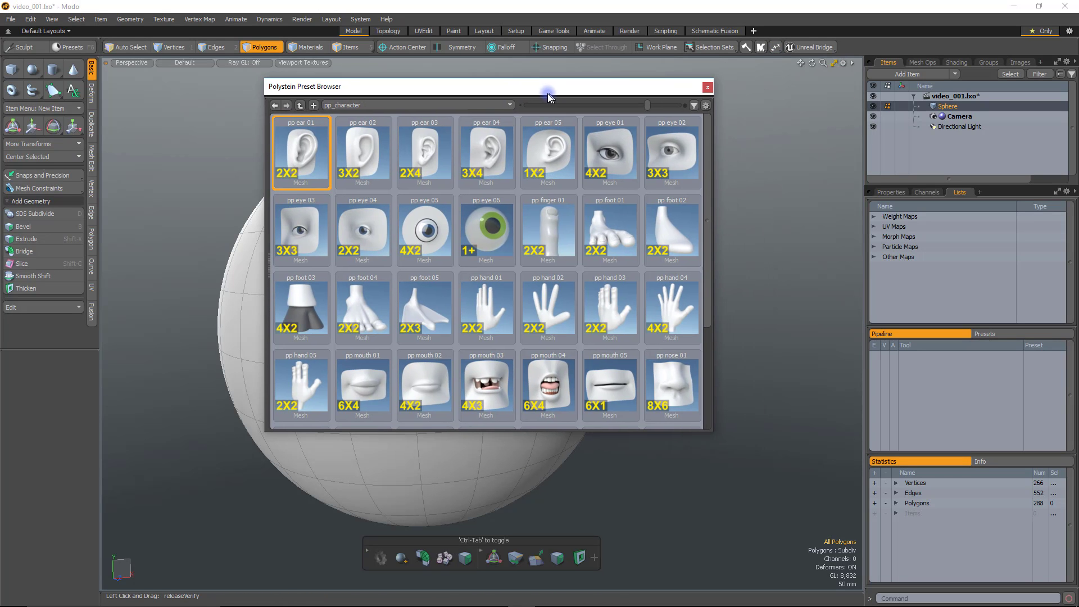
Look through the pp_hardware preset folder and return to pp_character.
{"action": "left_click", "coordinate": [504, 105]}
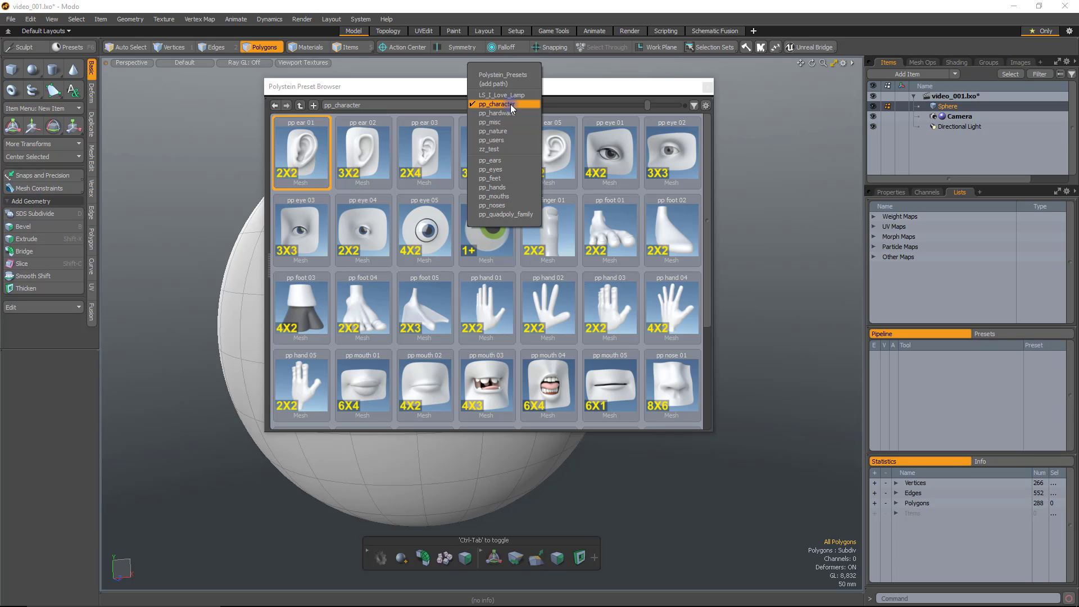
{"action": "left_click", "coordinate": [514, 113]}
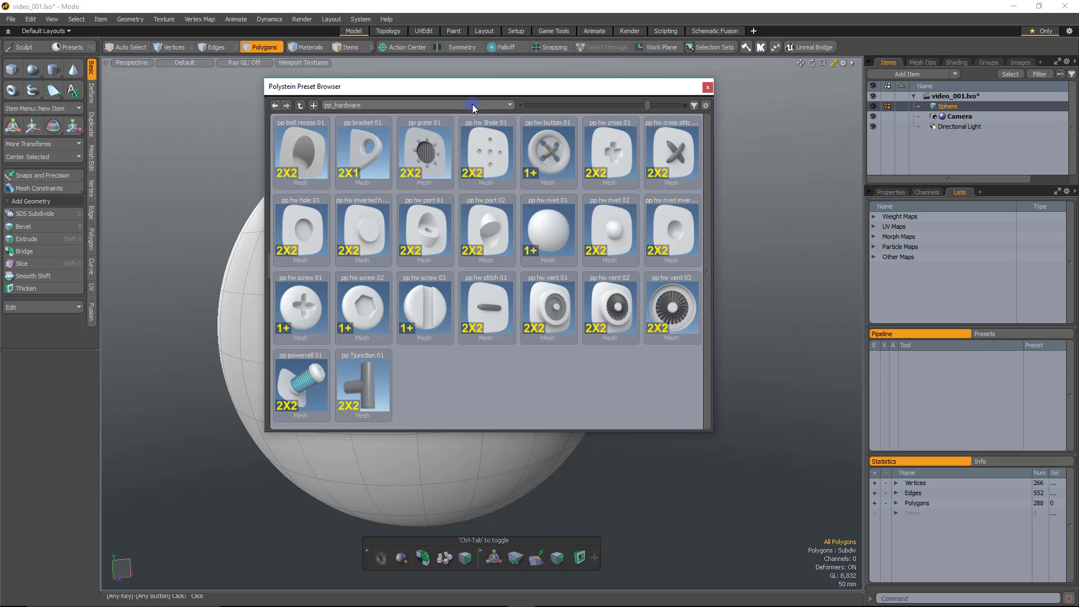
{"action": "left_click", "coordinate": [472, 104]}
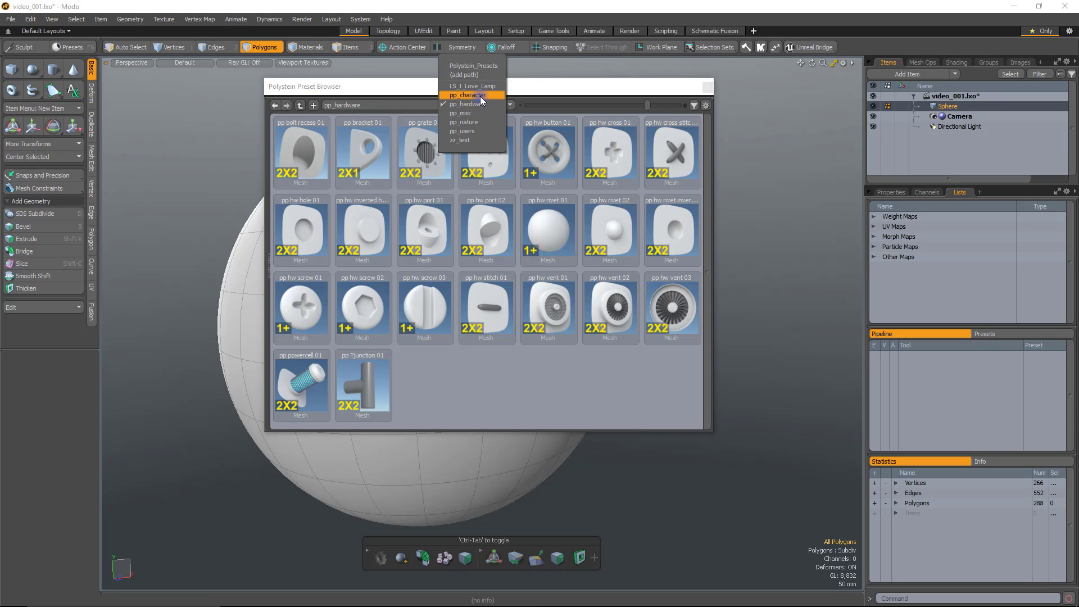
{"action": "left_click", "coordinate": [481, 96]}
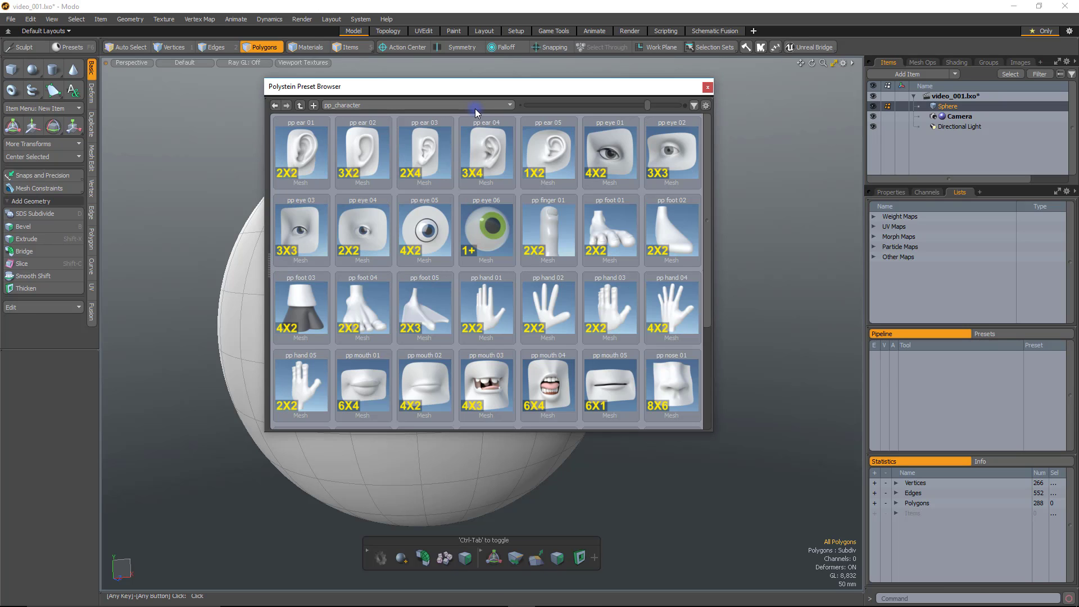
Dock the Polystein presets beside the Lists panel, close the floating browser, and bring the docked presets to the front.
{"action": "left_click", "coordinate": [265, 98]}
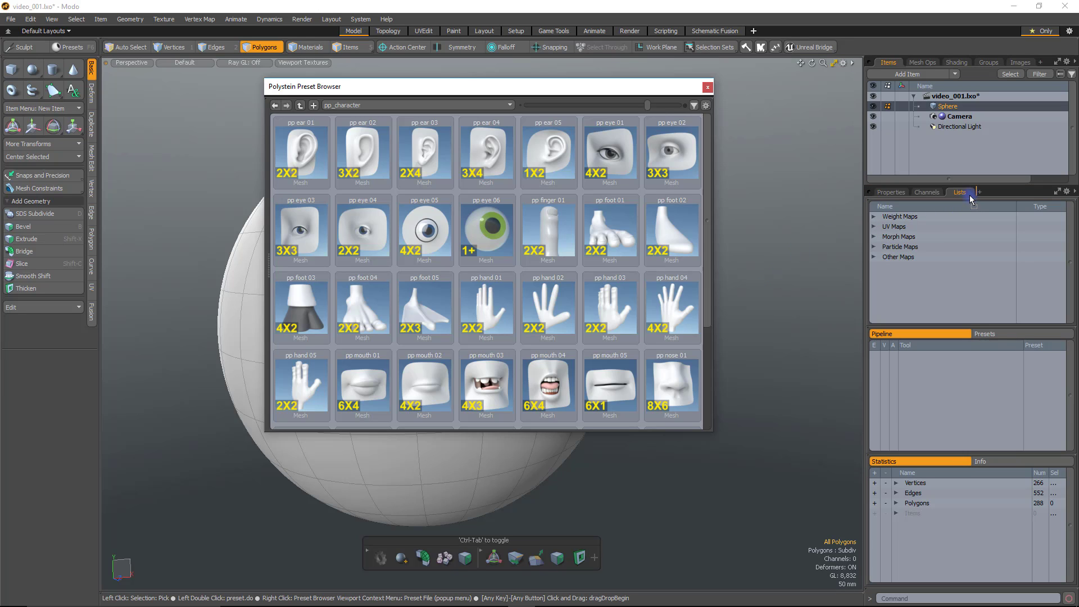
{"action": "left_click_drag", "start_coordinate": [970, 194], "coordinate": [970, 194]}
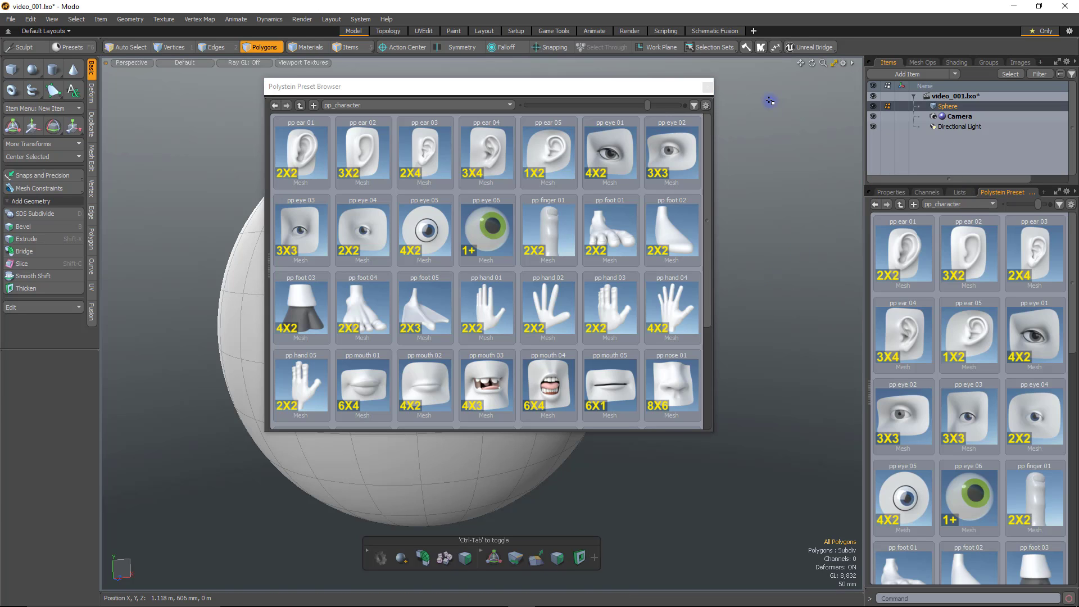
{"action": "left_click", "coordinate": [708, 86]}
{"action": "left_click", "coordinate": [959, 192]}
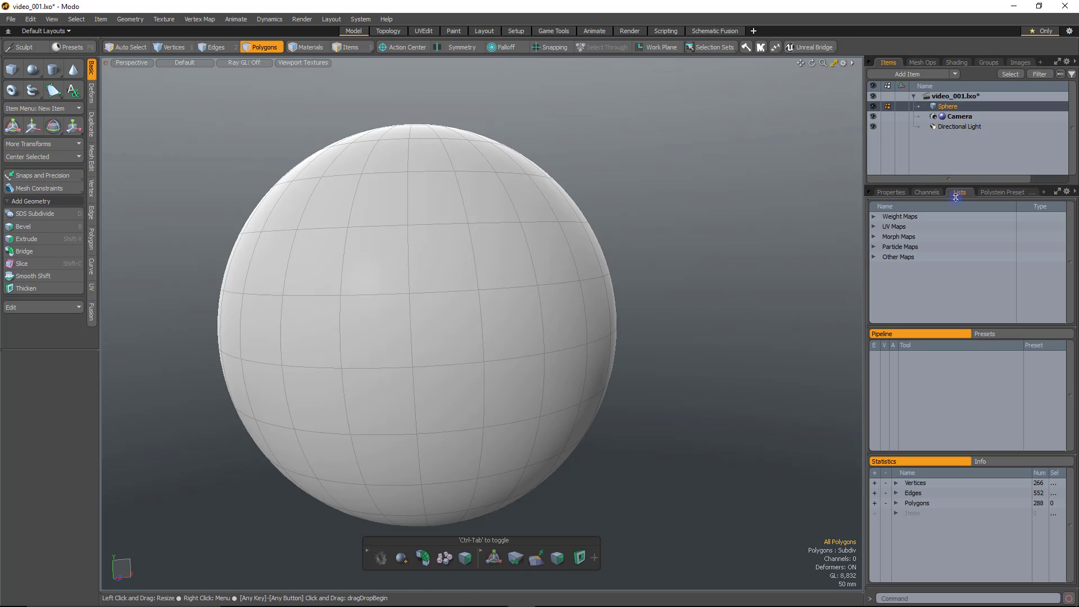
{"action": "left_click", "coordinate": [993, 193]}
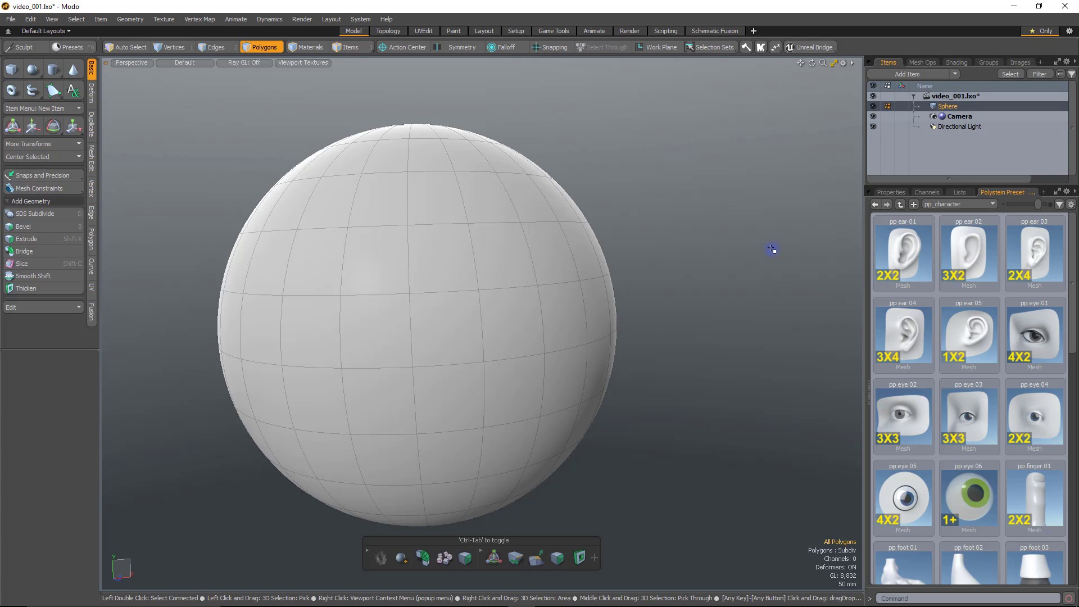
Place the pp ear 01 preset on a 2×2 block of polygons on the sphere's side, using the Left option.
{"action": "left_click", "coordinate": [903, 242]}
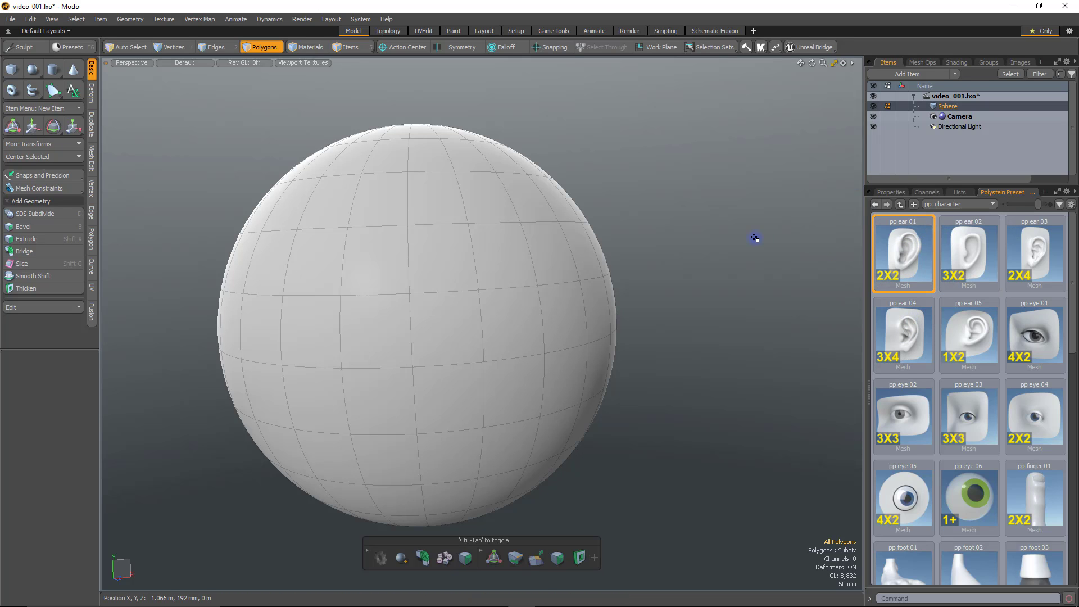
{"action": "left_click_drag", "start_coordinate": [721, 204], "coordinate": [696, 253], "text": "alt"}
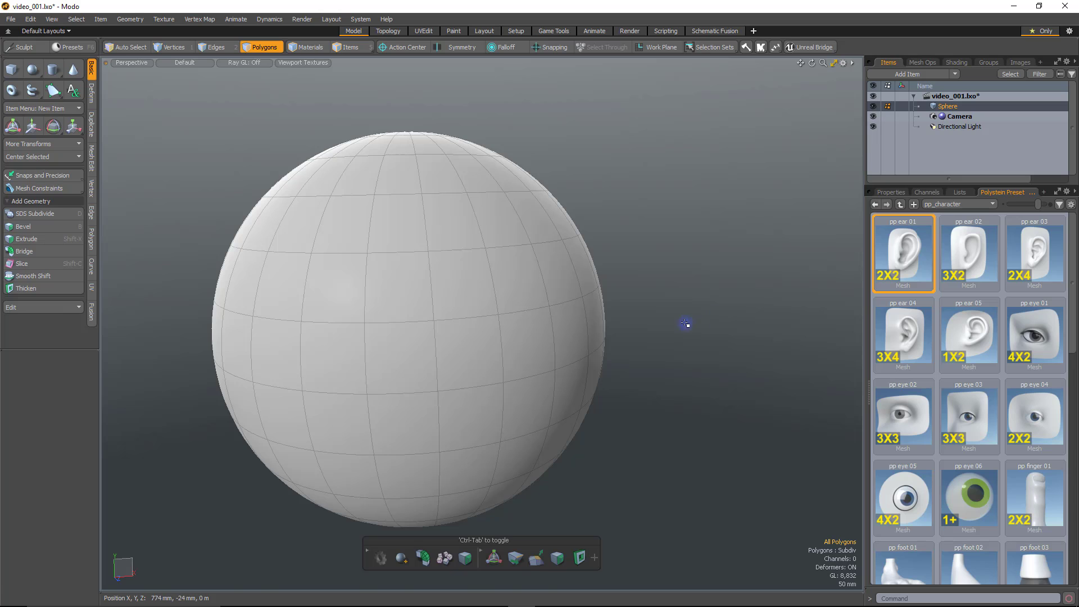
{"action": "left_click_drag", "start_coordinate": [686, 322], "coordinate": [687, 323], "text": "alt"}
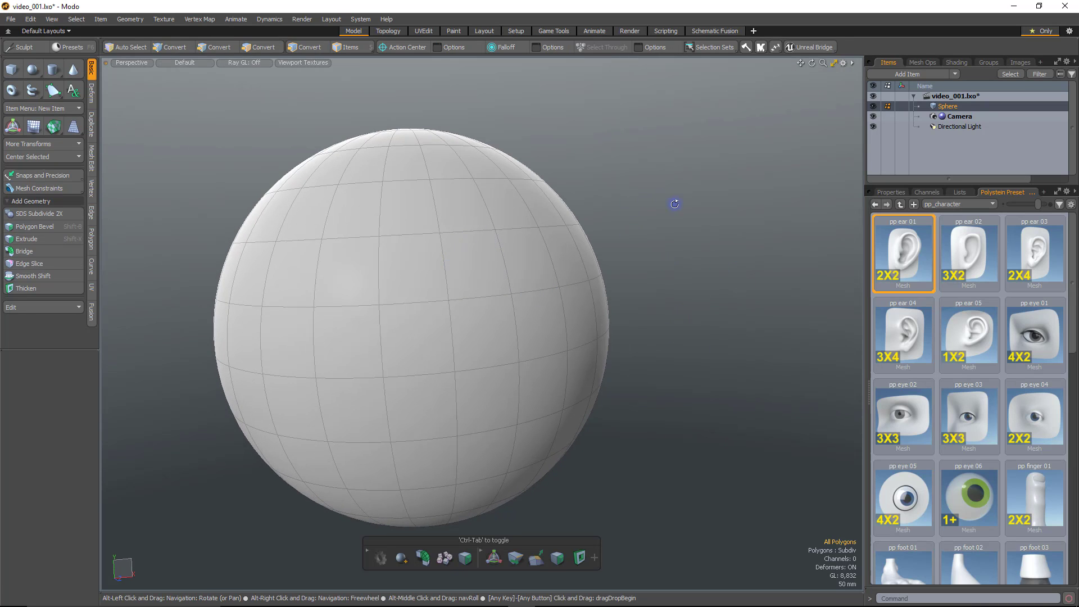
{"action": "mouse_move", "coordinate": [674, 203]}
{"action": "left_mouse_down", "text": "alt"}
{"action": "mouse_move", "coordinate": [663, 212]}
{"action": "mouse_move", "coordinate": [672, 206]}
{"action": "left_mouse_up", "text": "alt"}
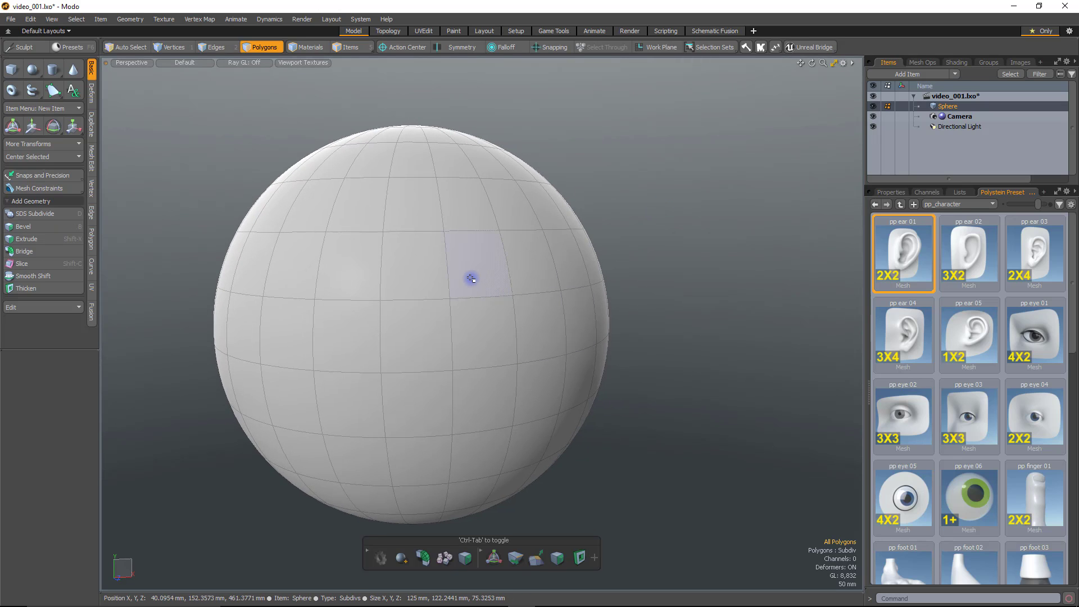
{"action": "mouse_move", "coordinate": [470, 276]}
{"action": "left_mouse_down"}
{"action": "mouse_move", "coordinate": [412, 308]}
{"action": "mouse_move", "coordinate": [465, 327]}
{"action": "left_mouse_up"}
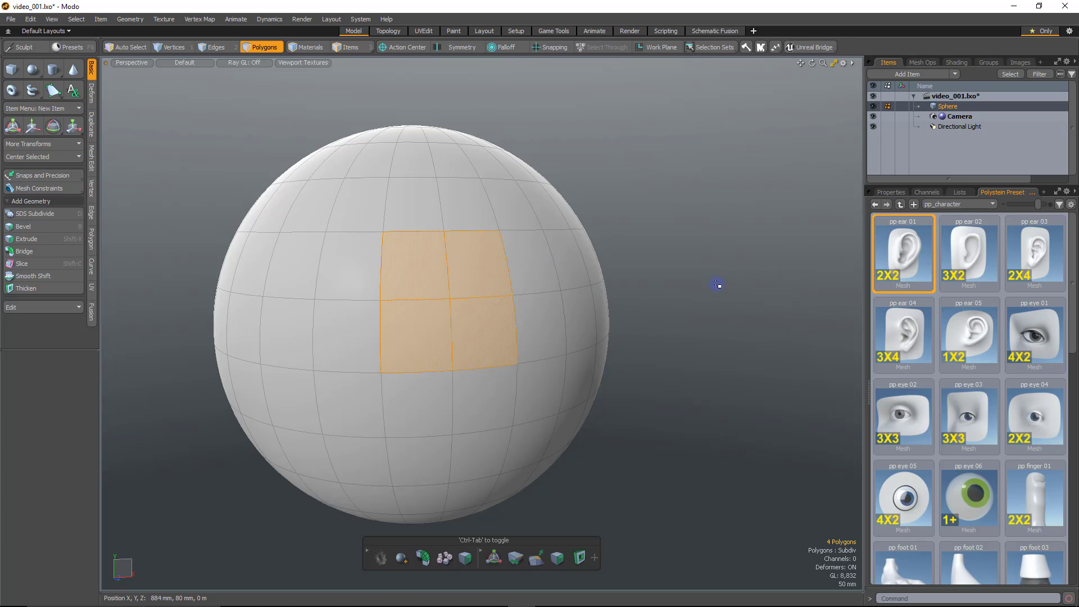
{"action": "key", "text": "shift+f"}
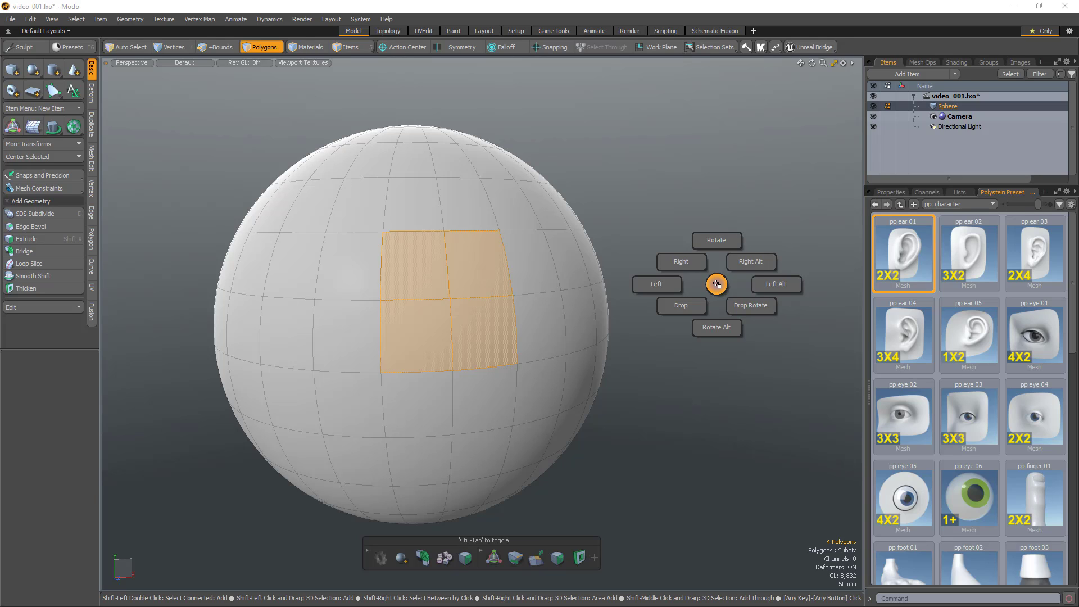
{"action": "left_click", "coordinate": [680, 287]}
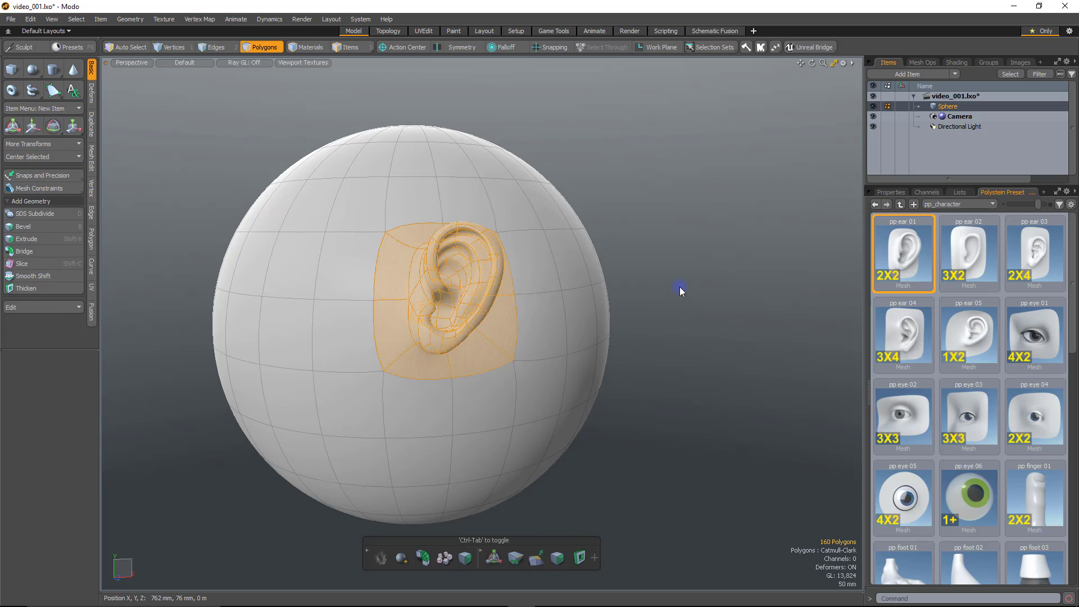
Place the same ear preset on a 2×2 polygon block on the sphere's opposite side with the Right option, and clear the selection.
{"action": "left_click_drag", "start_coordinate": [640, 351], "coordinate": [776, 384], "text": "alt"}
{"action": "left_click", "coordinate": [776, 383]}
{"action": "left_click_drag", "start_coordinate": [596, 394], "coordinate": [716, 326], "text": "alt"}
{"action": "key", "text": "3"}
{"action": "left_click", "coordinate": [538, 286]}
{"action": "mouse_move", "coordinate": [538, 287]}
{"action": "left_mouse_down"}
{"action": "mouse_move", "coordinate": [511, 354]}
{"action": "mouse_move", "coordinate": [559, 356]}
{"action": "mouse_move", "coordinate": [361, 343]}
{"action": "mouse_move", "coordinate": [580, 320]}
{"action": "left_mouse_up"}
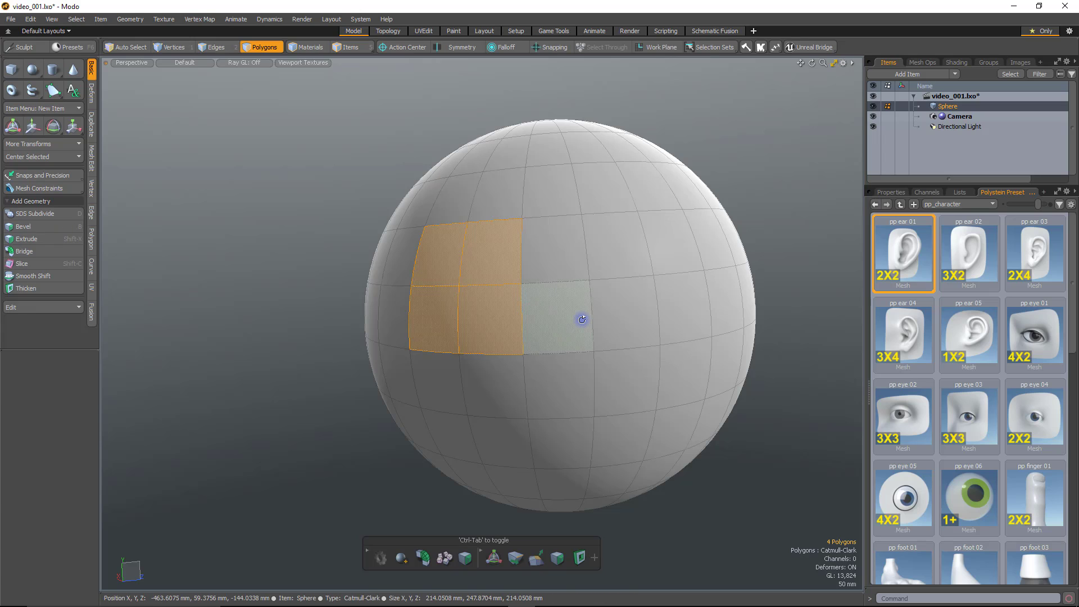
{"action": "key", "text": "shift+f"}
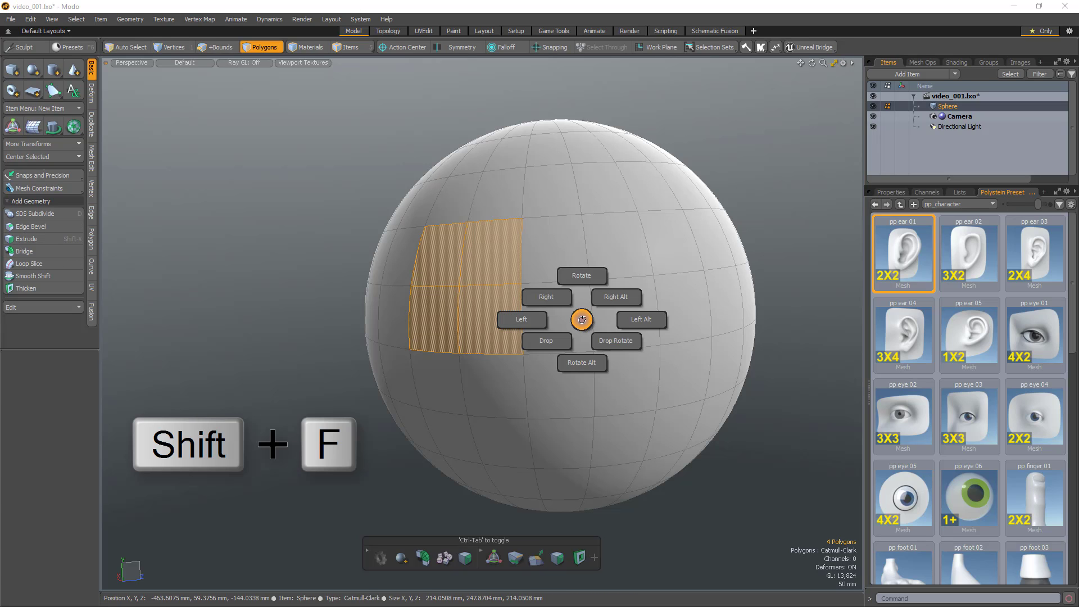
{"action": "left_click", "coordinate": [550, 300]}
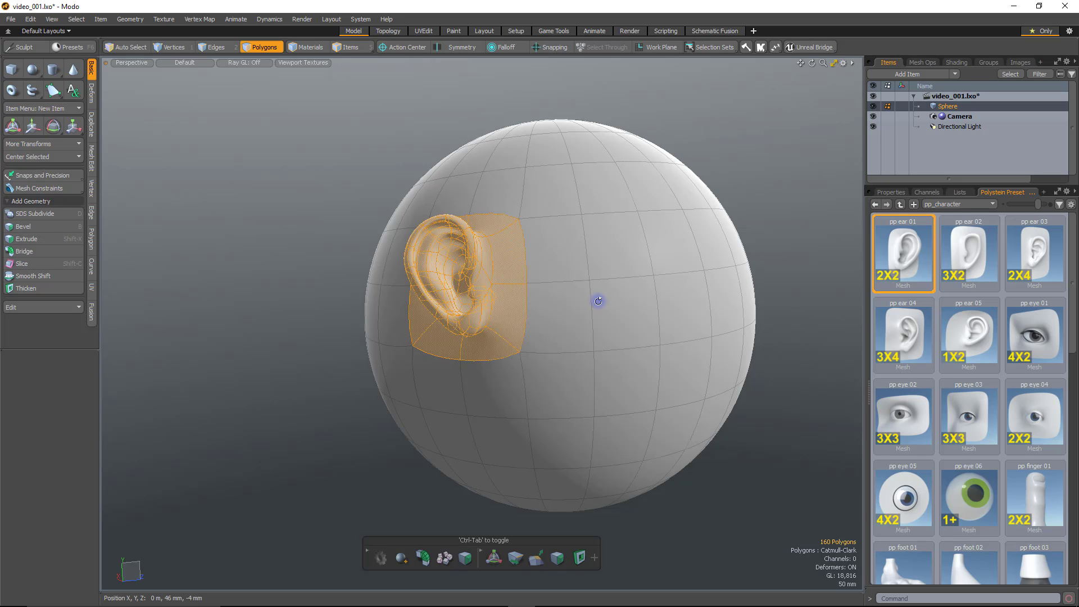
{"action": "mouse_move", "coordinate": [595, 298]}
{"action": "left_mouse_down", "text": "alt"}
{"action": "mouse_move", "coordinate": [507, 411]}
{"action": "mouse_move", "coordinate": [593, 316]}
{"action": "left_mouse_up", "text": "alt"}
{"action": "left_click", "coordinate": [682, 188]}
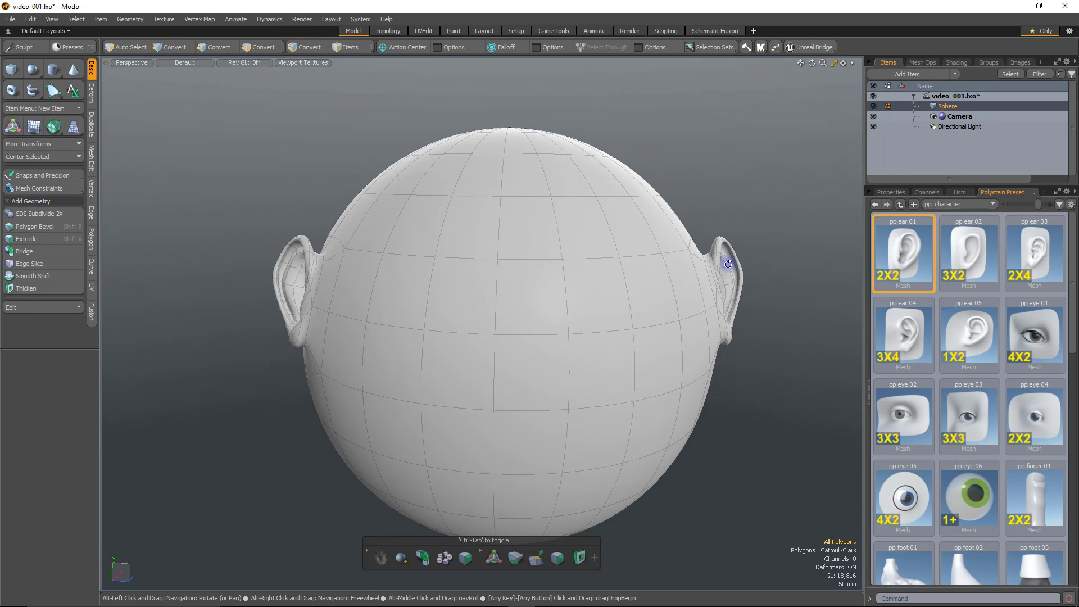
Turn off the Select Preset option in the Polystein tools.
{"action": "left_click_drag", "start_coordinate": [728, 265], "coordinate": [703, 369], "text": "alt"}
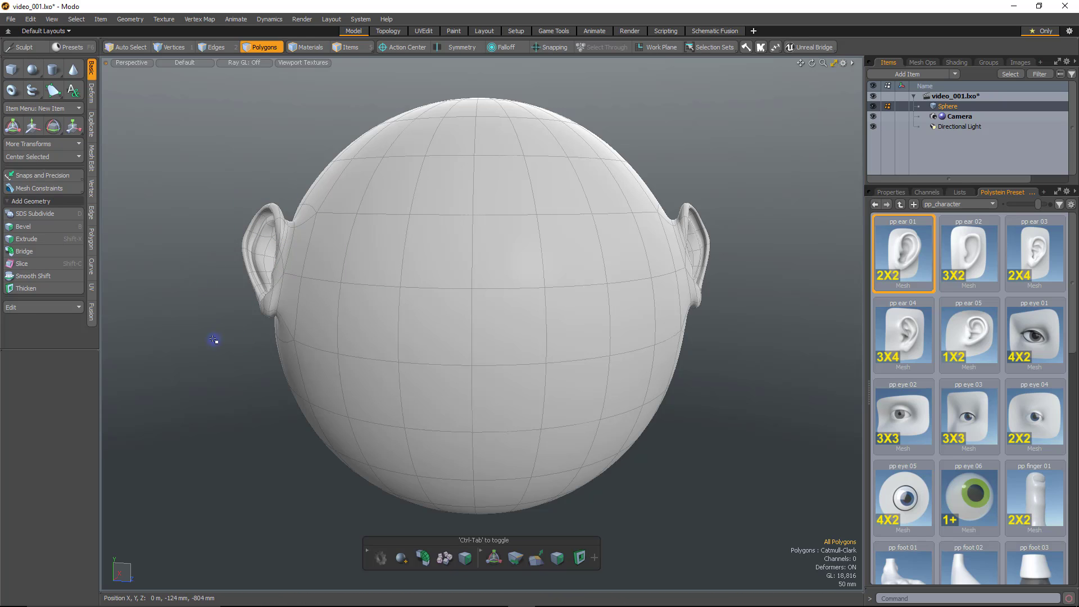
{"action": "left_click", "coordinate": [776, 46]}
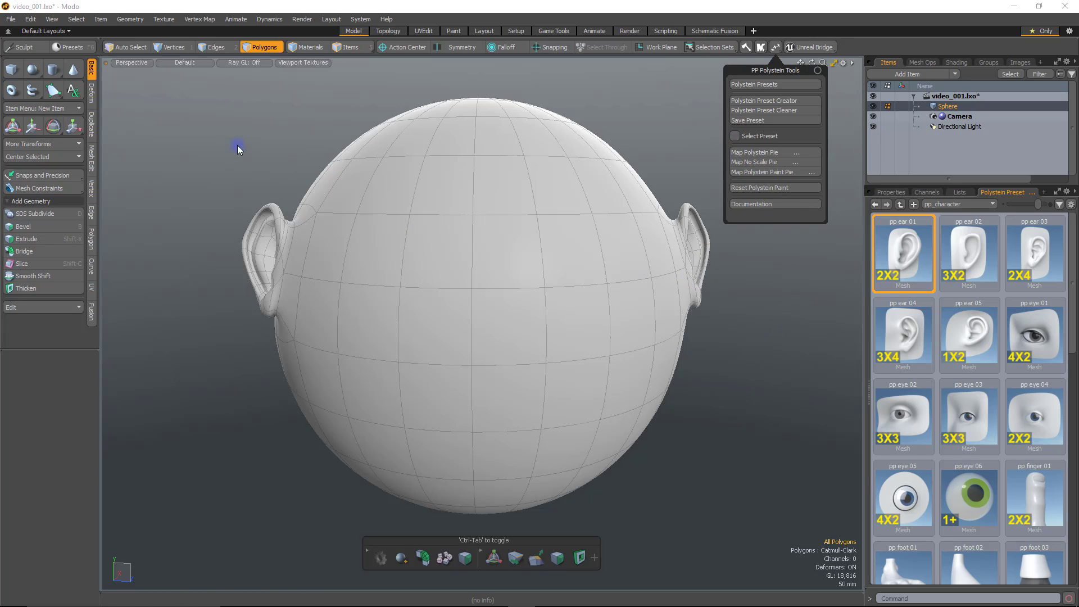
{"action": "left_click", "coordinate": [214, 164]}
{"action": "left_click_drag", "start_coordinate": [193, 184], "coordinate": [412, 157], "text": "alt"}
{"action": "left_click_drag", "start_coordinate": [629, 335], "coordinate": [305, 304], "text": "alt"}
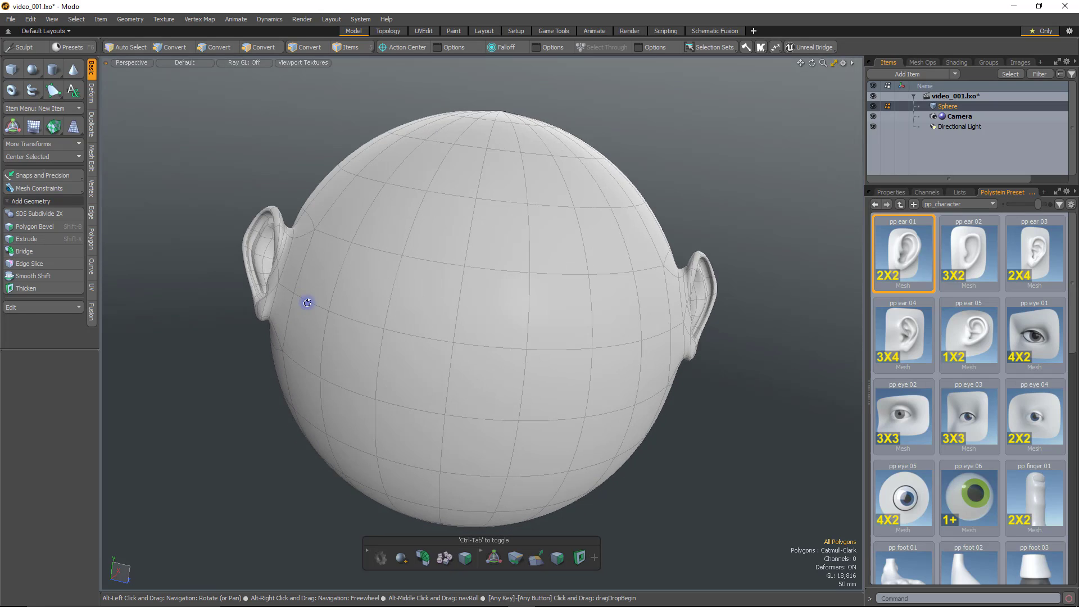
{"action": "left_click_drag", "start_coordinate": [582, 283], "coordinate": [571, 262], "text": "alt"}
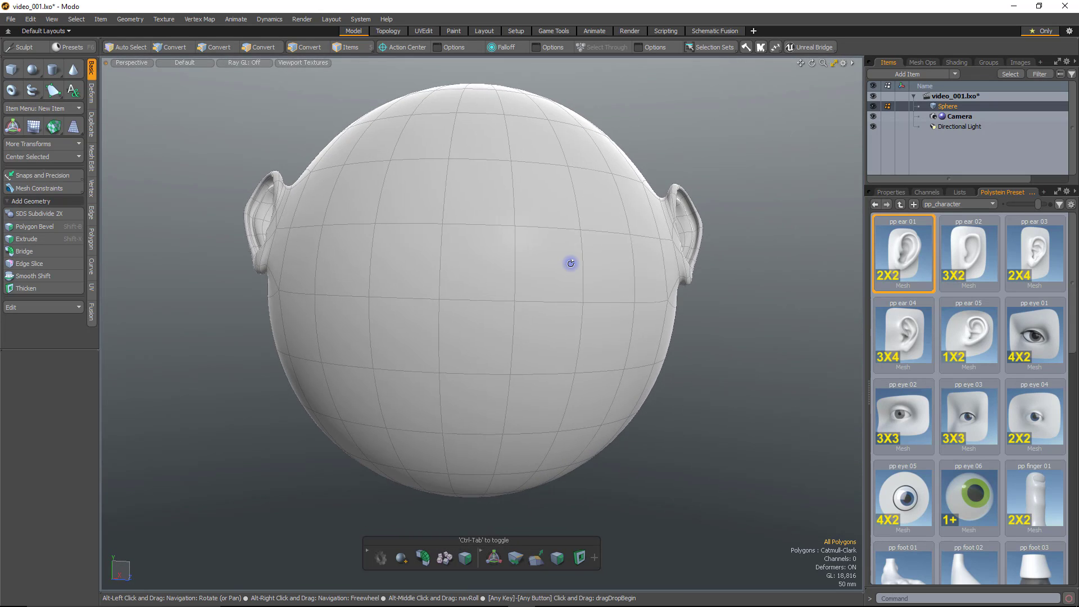
{"action": "mouse_move", "coordinate": [470, 325]}
{"action": "left_mouse_down", "text": "alt"}
{"action": "mouse_move", "coordinate": [491, 328]}
{"action": "mouse_move", "coordinate": [476, 324]}
{"action": "left_mouse_up", "text": "alt"}
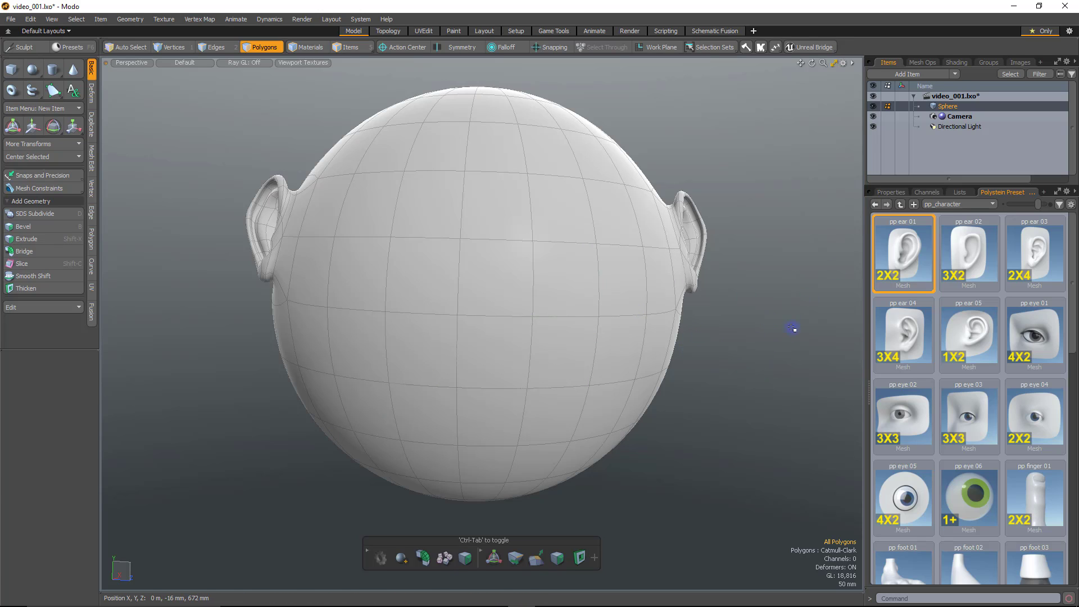
{"action": "left_click", "coordinate": [897, 412]}
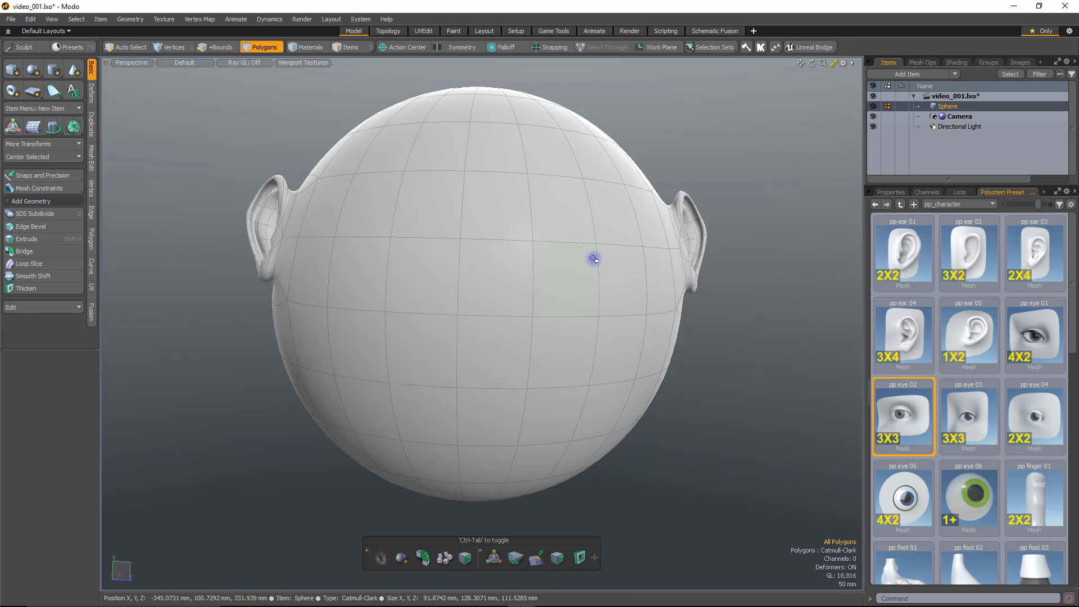
{"action": "left_click", "coordinate": [594, 258]}
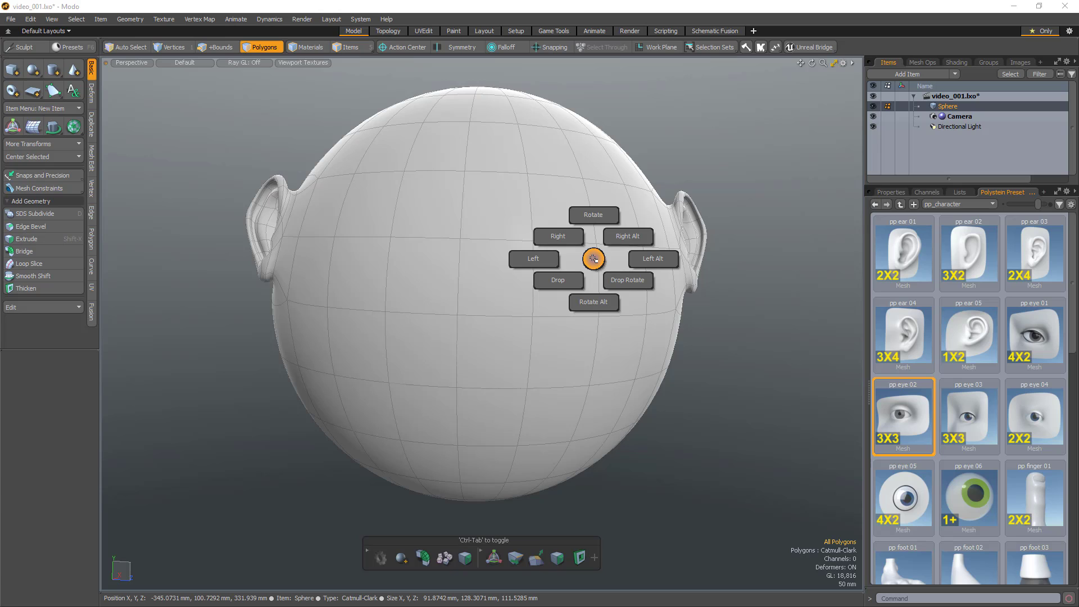
{"action": "left_click", "coordinate": [903, 253]}
{"action": "left_click", "coordinate": [482, 185]}
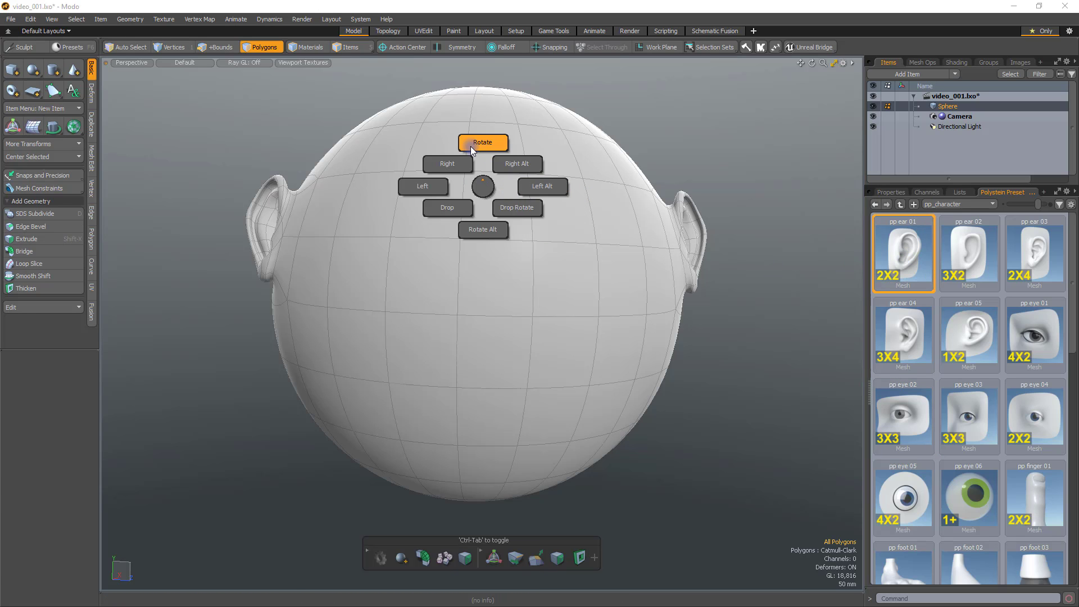
{"action": "left_click", "coordinate": [483, 187]}
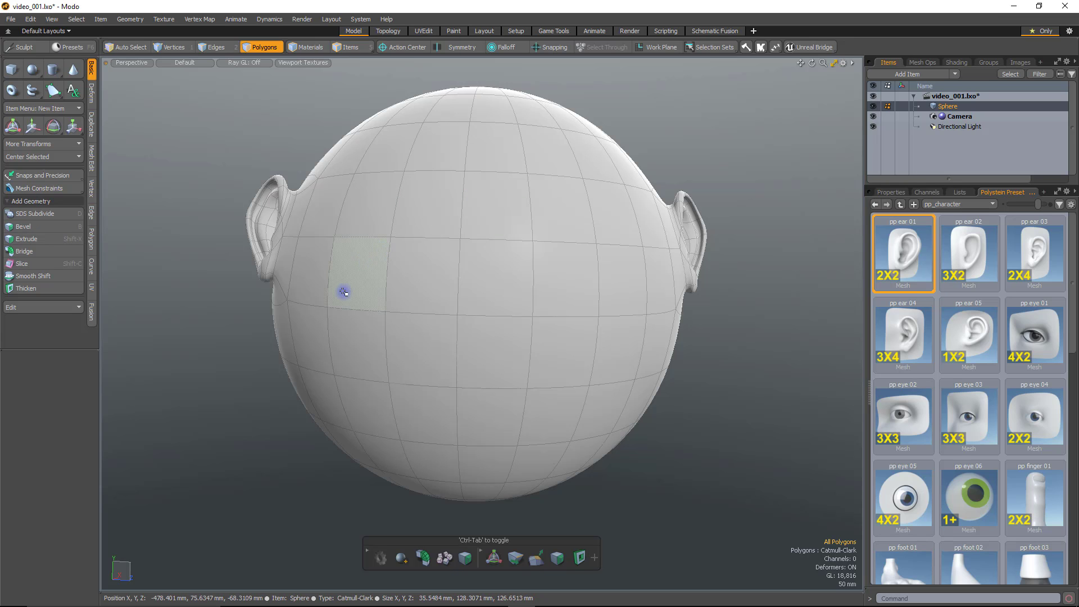
Place the pp ear 01 preset on a 2×2 polygon block beside an existing ear, using Rotate User Value with an angle of 90.
{"action": "left_click_drag", "start_coordinate": [663, 313], "coordinate": [469, 232], "text": "alt"}
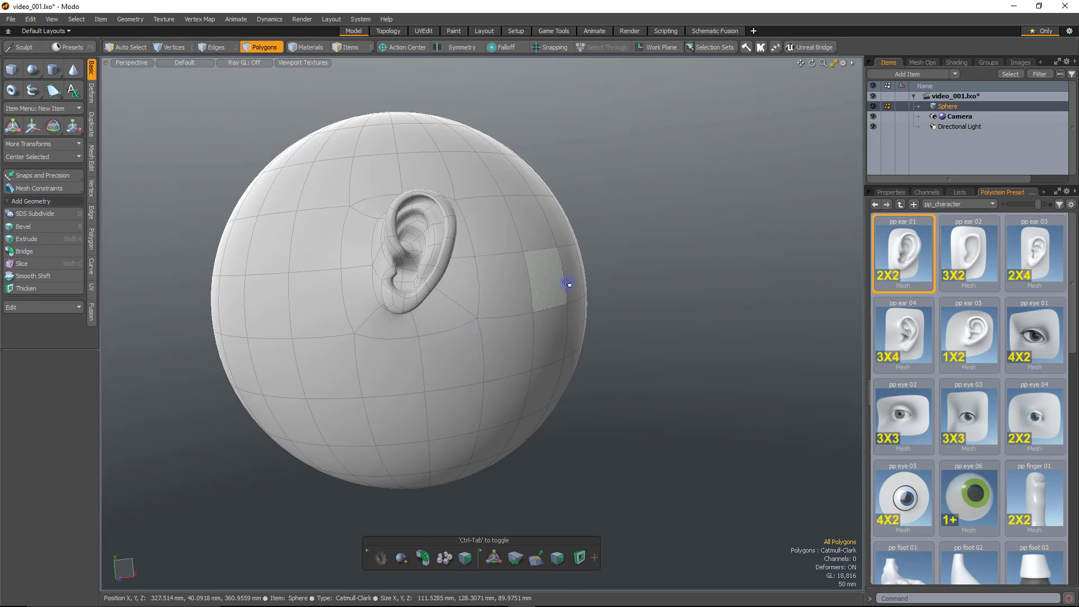
{"action": "left_click_drag", "start_coordinate": [568, 281], "coordinate": [706, 193], "text": "alt"}
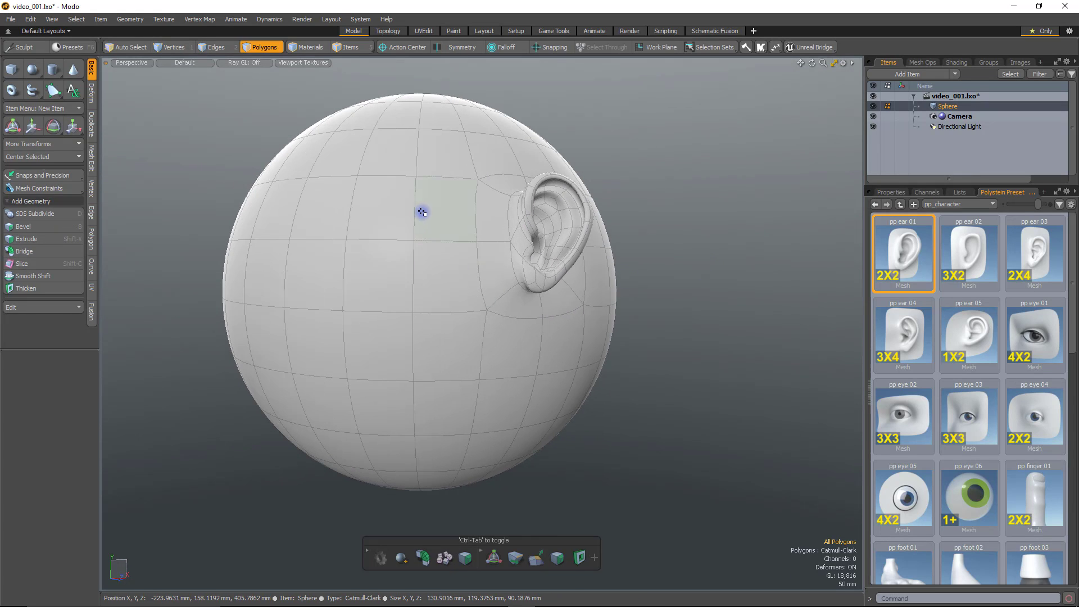
{"action": "left_click_drag", "start_coordinate": [422, 209], "coordinate": [423, 185]}
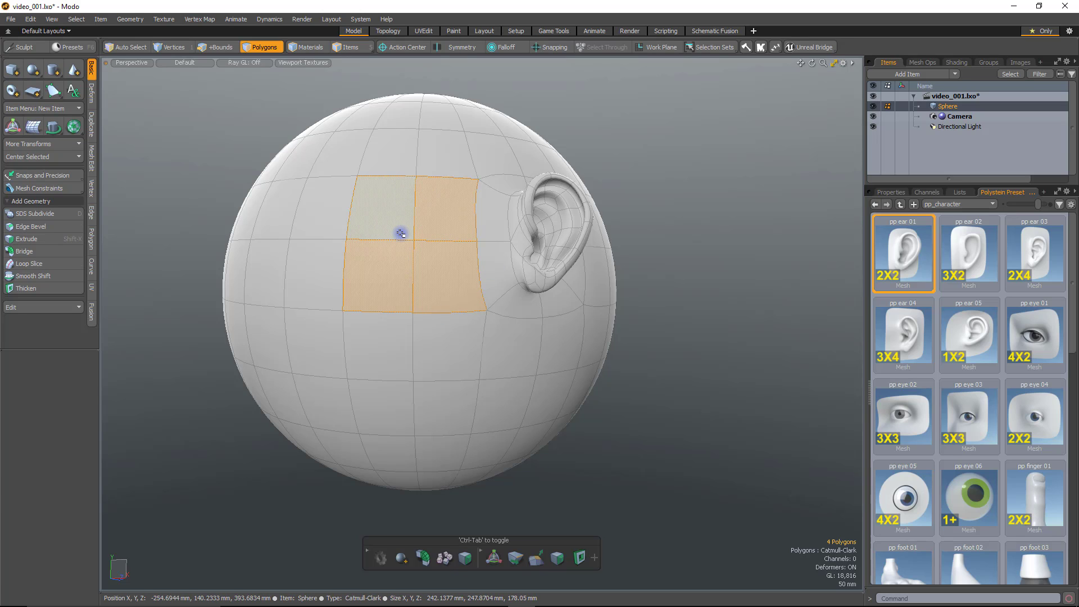
{"action": "key", "text": "shift+space"}
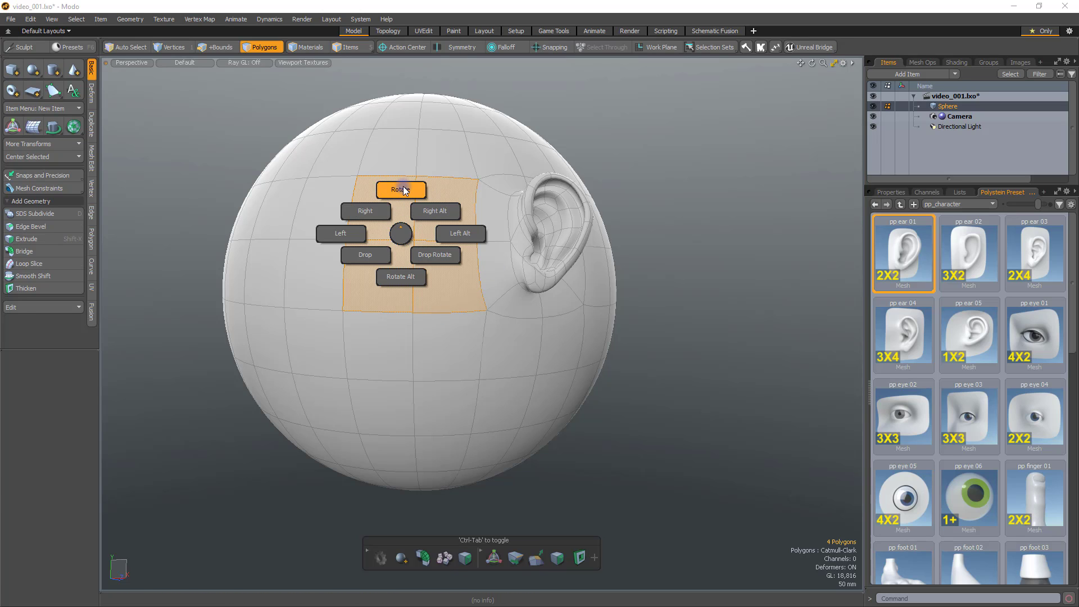
{"action": "left_click", "coordinate": [403, 189]}
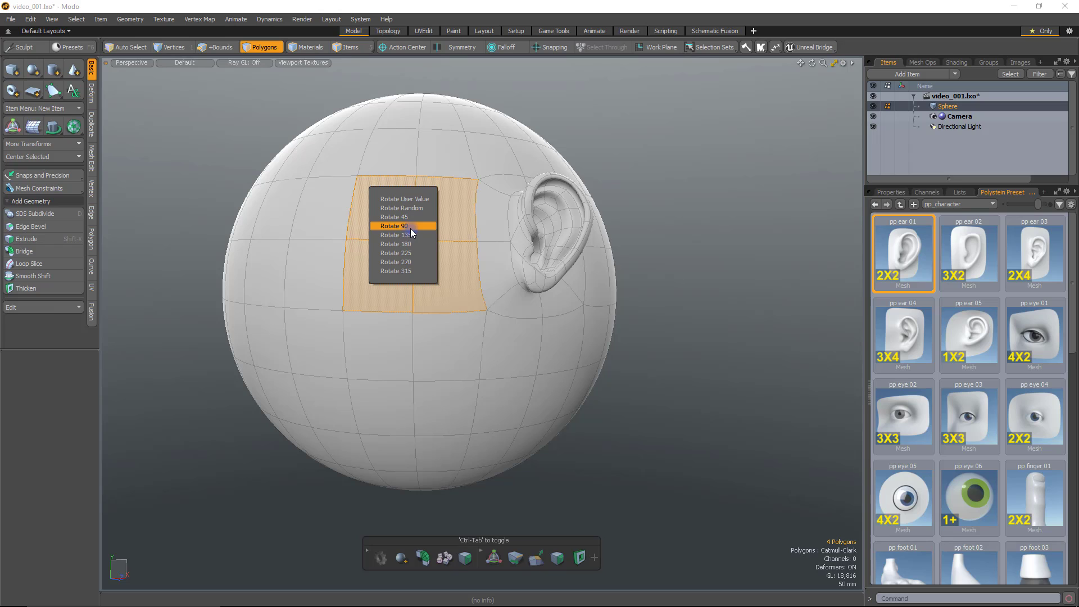
{"action": "left_click", "coordinate": [424, 198]}
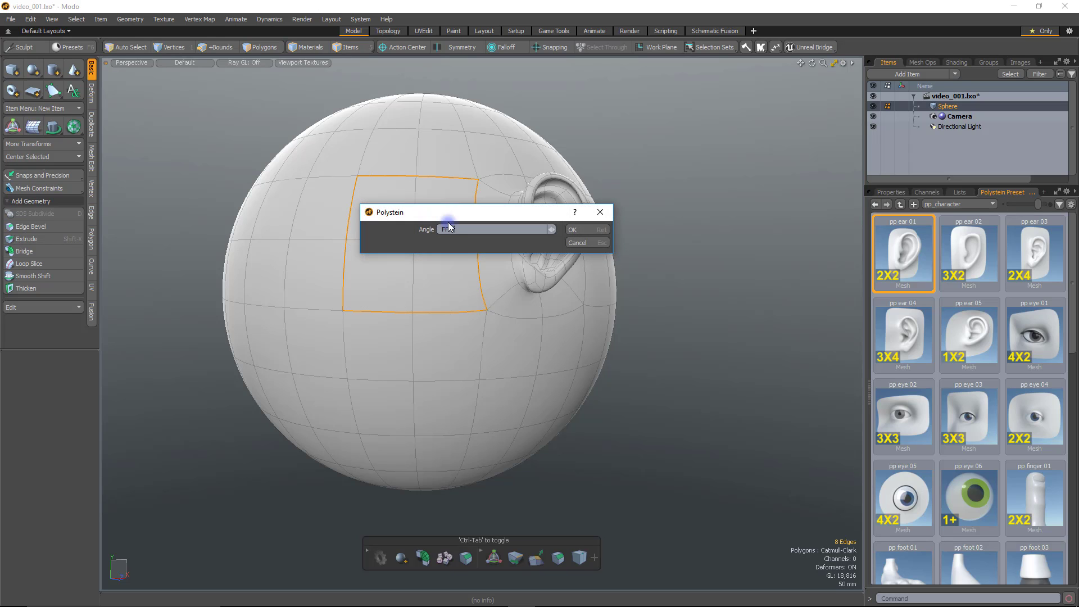
{"action": "left_click_drag", "start_coordinate": [483, 231], "coordinate": [347, 219]}
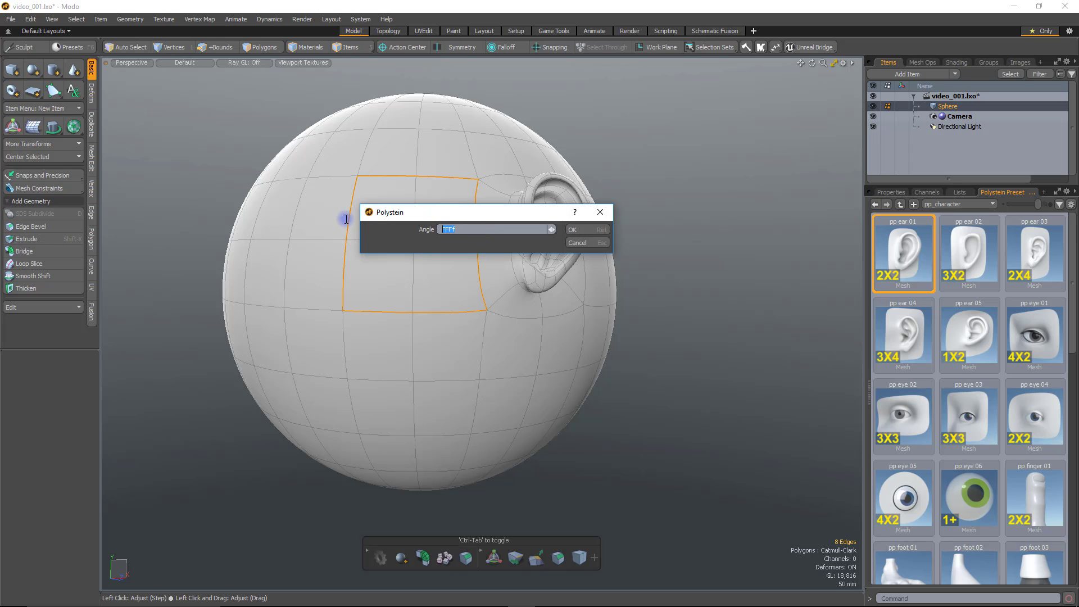
{"action": "type", "text": "90"}
{"action": "key", "text": "Return"}
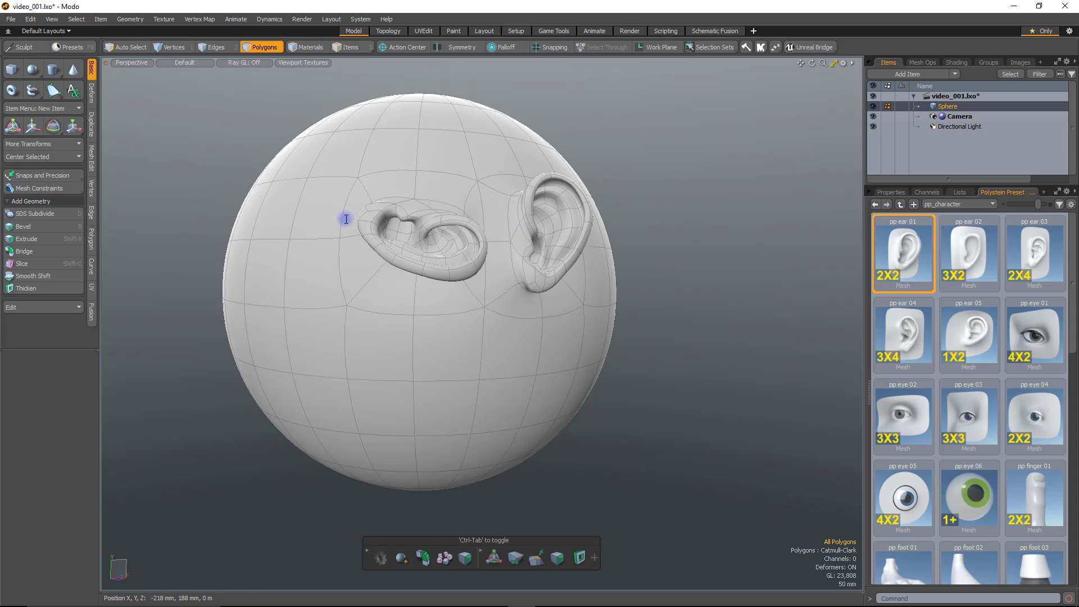
Place the same ear preset on the 2×2 polygon block on the upright ear's other side, using a fixed-angle Rotate option.
{"action": "mouse_move", "coordinate": [484, 159]}
{"action": "left_mouse_down", "text": "alt"}
{"action": "mouse_move", "coordinate": [585, 364]}
{"action": "mouse_move", "coordinate": [411, 222]}
{"action": "mouse_move", "coordinate": [446, 289]}
{"action": "mouse_move", "coordinate": [313, 304]}
{"action": "mouse_move", "coordinate": [504, 339]}
{"action": "mouse_move", "coordinate": [456, 267]}
{"action": "mouse_move", "coordinate": [482, 250]}
{"action": "mouse_move", "coordinate": [494, 284]}
{"action": "left_mouse_up", "text": "alt"}
{"action": "left_click", "coordinate": [456, 267]}
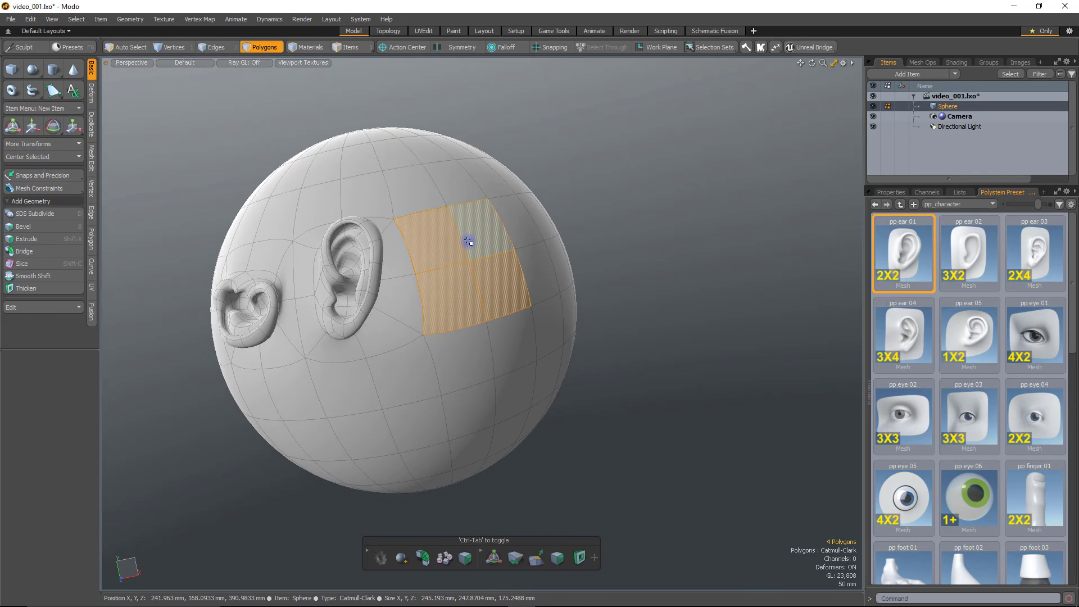
{"action": "key", "text": "ctrl+1"}
{"action": "left_click", "coordinate": [471, 201]}
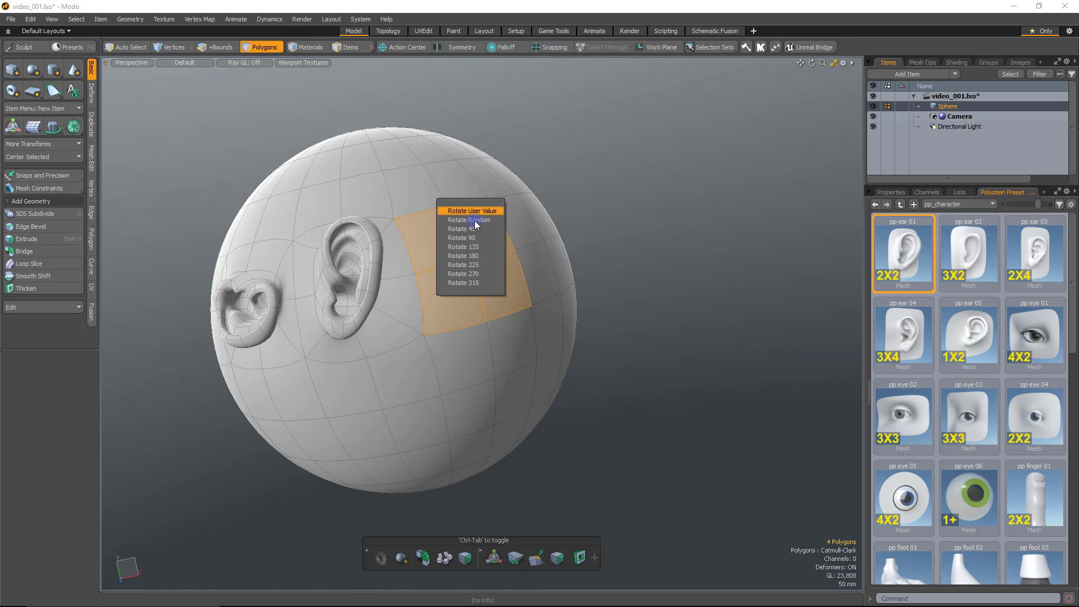
{"action": "left_click", "coordinate": [479, 235]}
{"action": "left_click_drag", "start_coordinate": [579, 253], "coordinate": [706, 282], "text": "alt"}
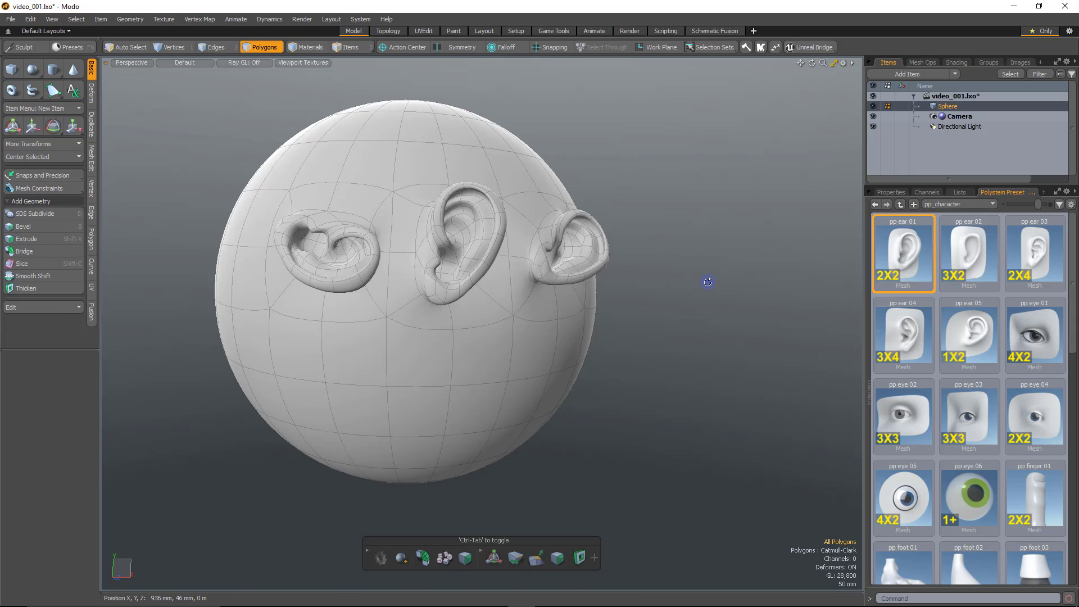
{"action": "left_click_drag", "start_coordinate": [649, 355], "coordinate": [482, 373], "text": "alt"}
{"action": "key", "text": "3"}
{"action": "left_click", "coordinate": [483, 375]}
{"action": "key", "text": "ctrl"}
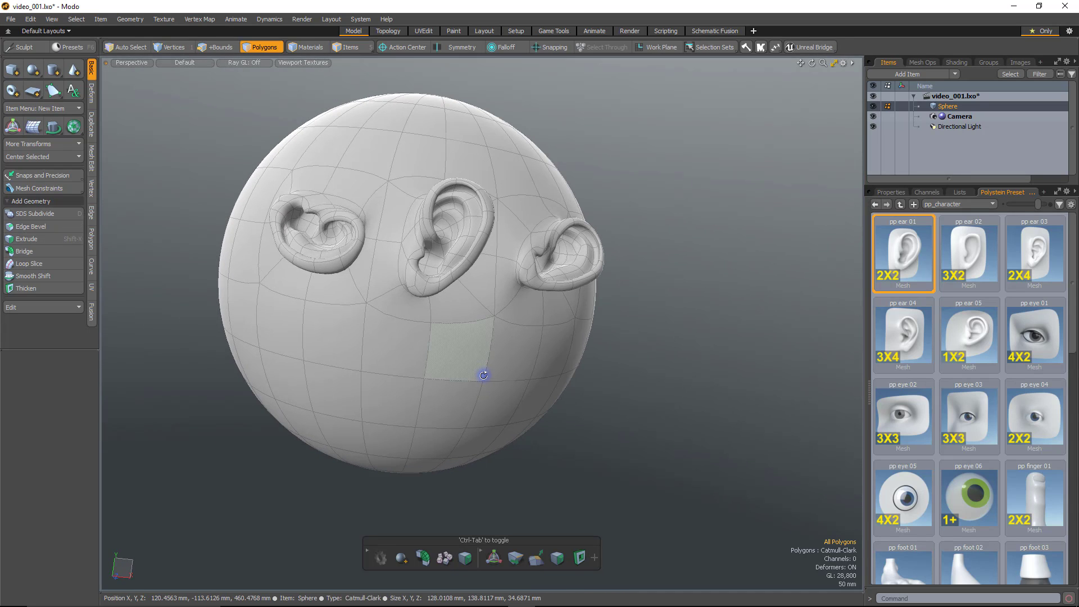
{"action": "right_click", "coordinate": [484, 375], "text": "ctrl"}
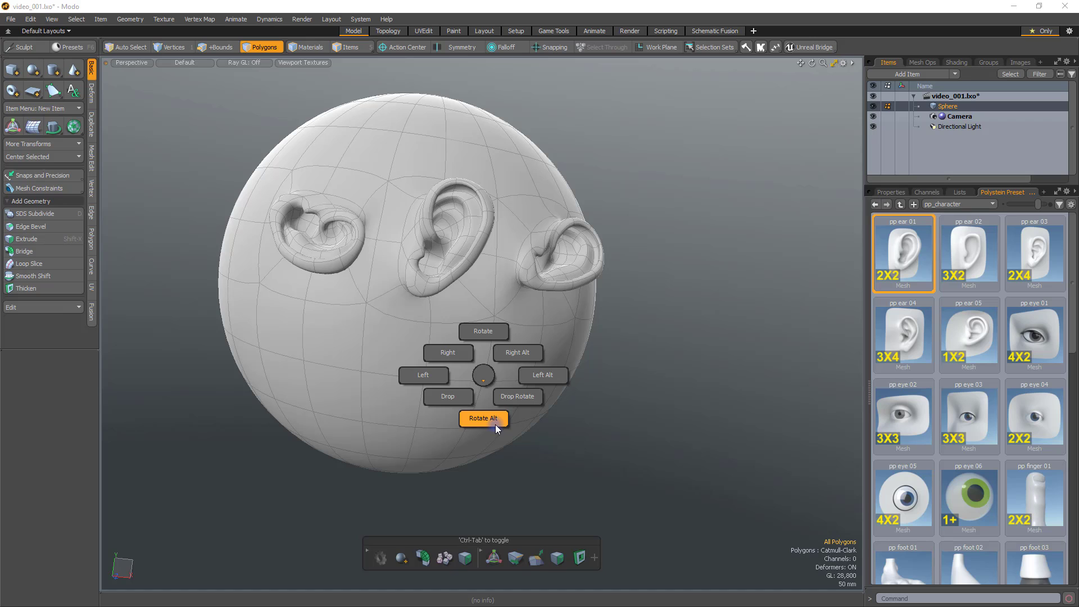
{"action": "left_click", "coordinate": [622, 343]}
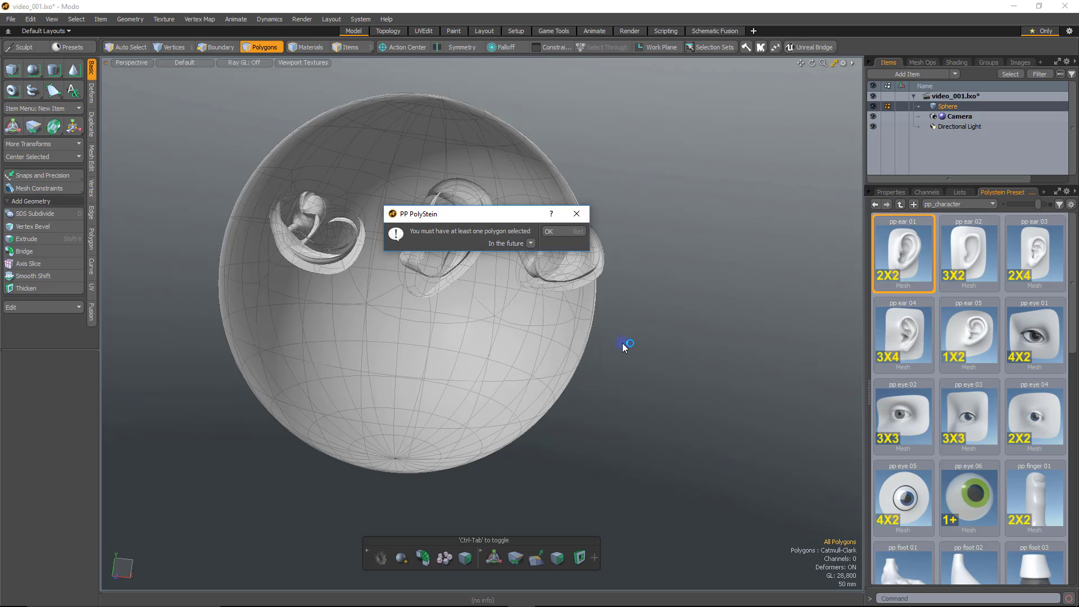
{"action": "key", "text": "Return"}
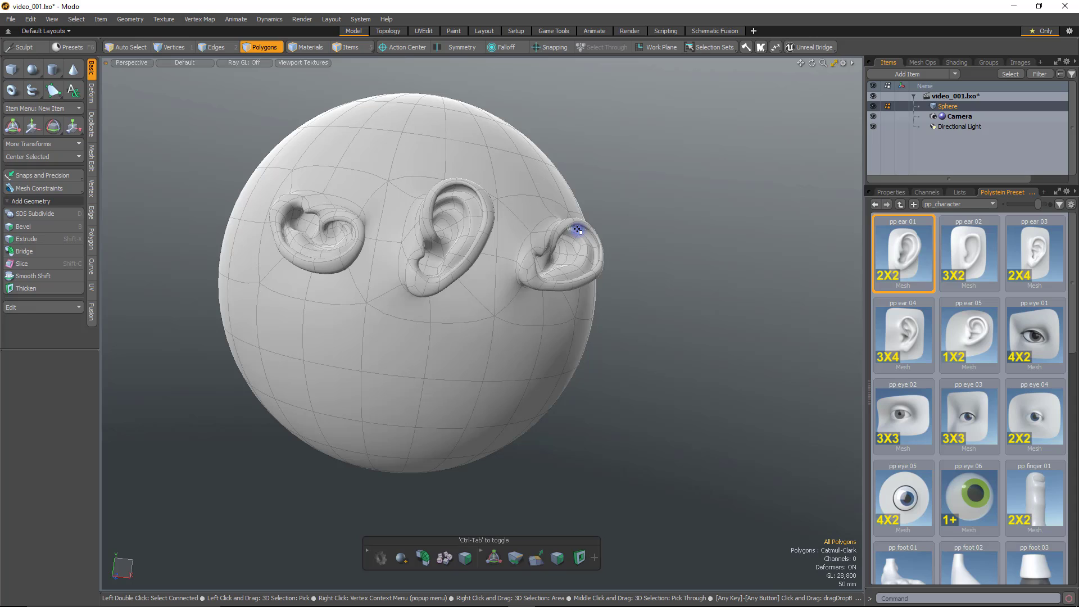
{"action": "left_click", "coordinate": [48, 250]}
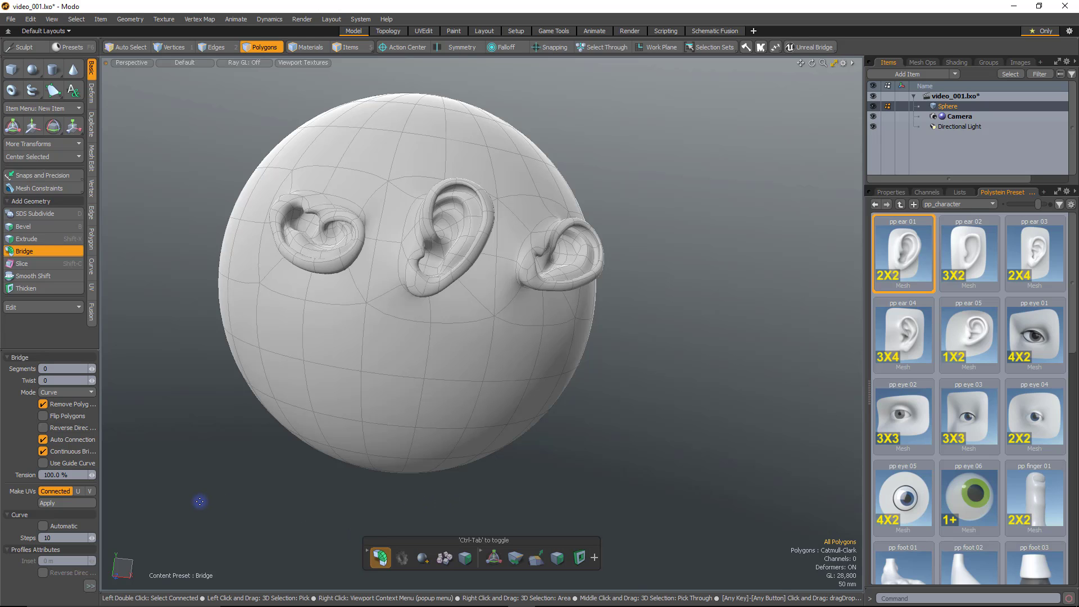
{"action": "key", "text": "q"}
Try placing the ear preset on the 2×2 polygon block below the upright ear with the Left Alt option, and inspect its edges.
{"action": "left_click_drag", "start_coordinate": [205, 492], "coordinate": [342, 508], "text": "alt"}
{"action": "left_click_drag", "start_coordinate": [653, 373], "coordinate": [546, 360], "text": "alt"}
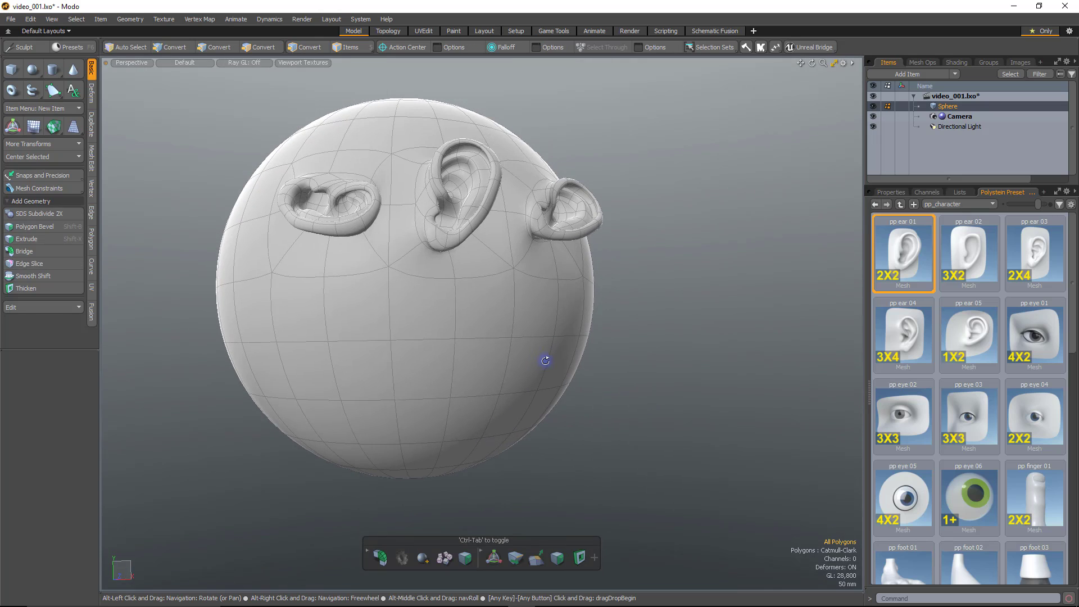
{"action": "key", "text": "3"}
{"action": "mouse_move", "coordinate": [492, 321]}
{"action": "left_mouse_down"}
{"action": "mouse_move", "coordinate": [441, 352]}
{"action": "mouse_move", "coordinate": [471, 352]}
{"action": "left_mouse_up"}
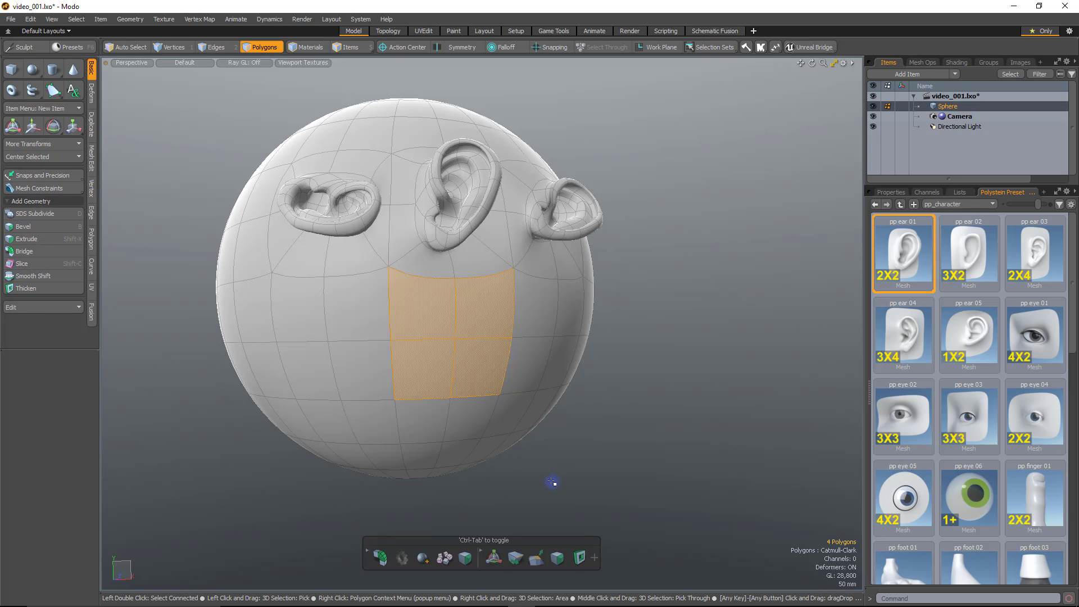
{"action": "key", "text": "ctrl+shift+space"}
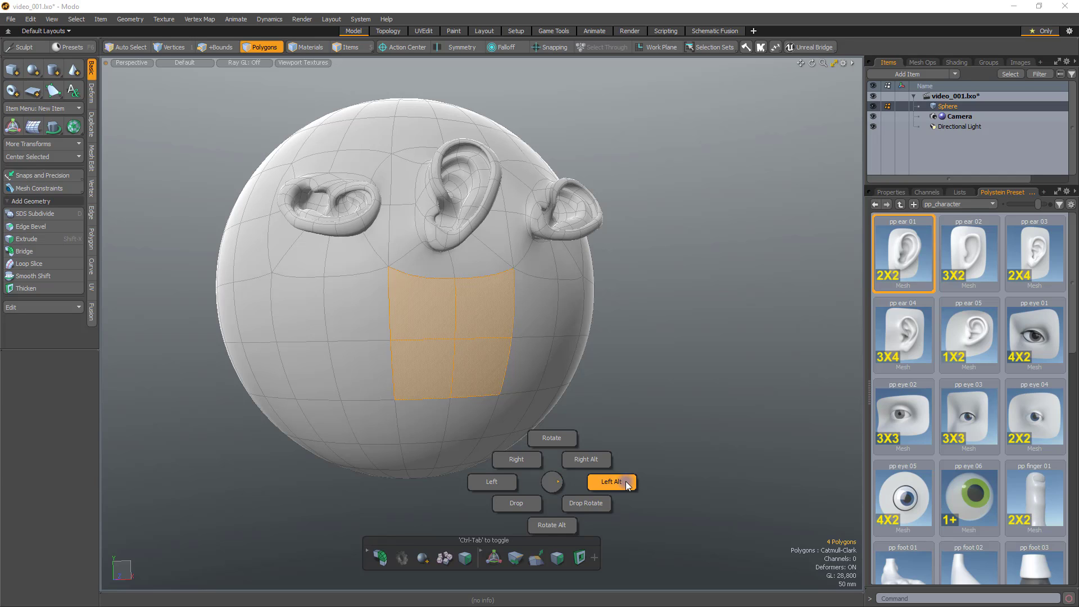
{"action": "left_click", "coordinate": [627, 483]}
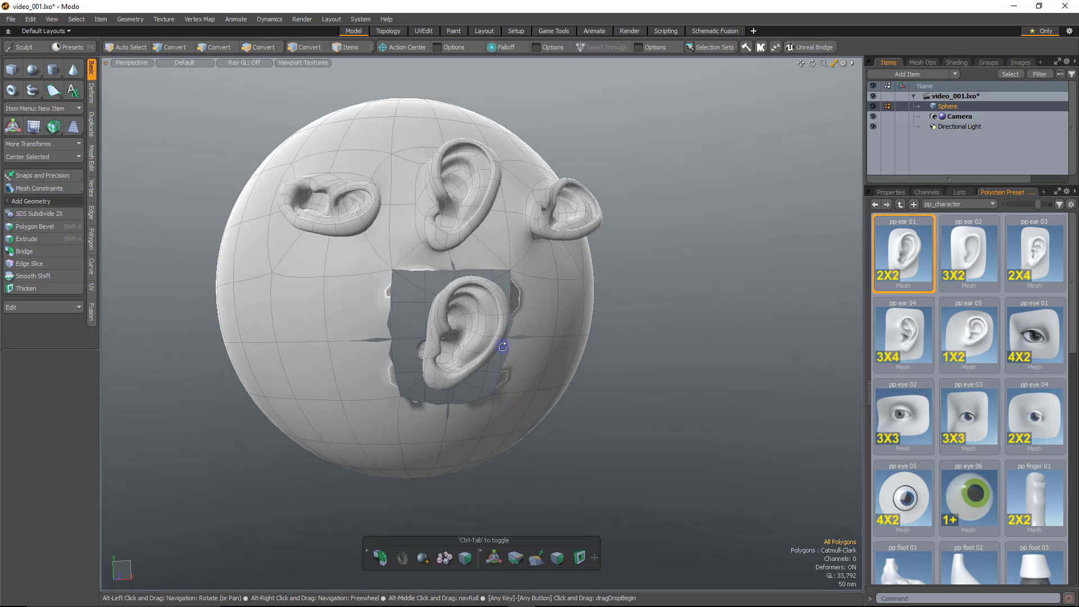
{"action": "left_click_drag", "start_coordinate": [502, 347], "coordinate": [450, 343], "text": "alt"}
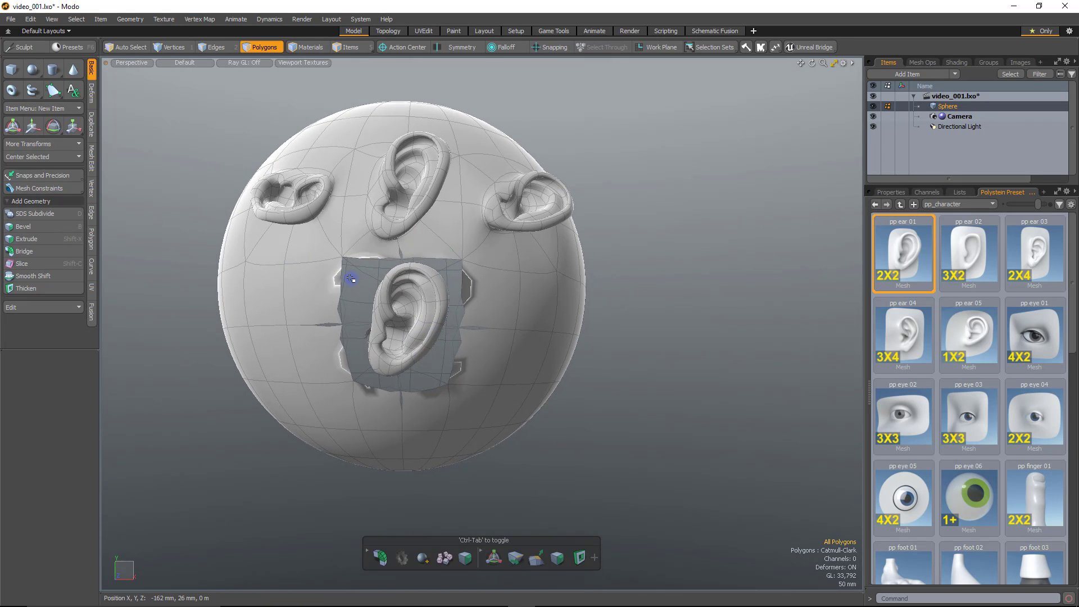
{"action": "scroll", "coordinate": [356, 284], "scroll_direction": "up", "scroll_amount": 5}
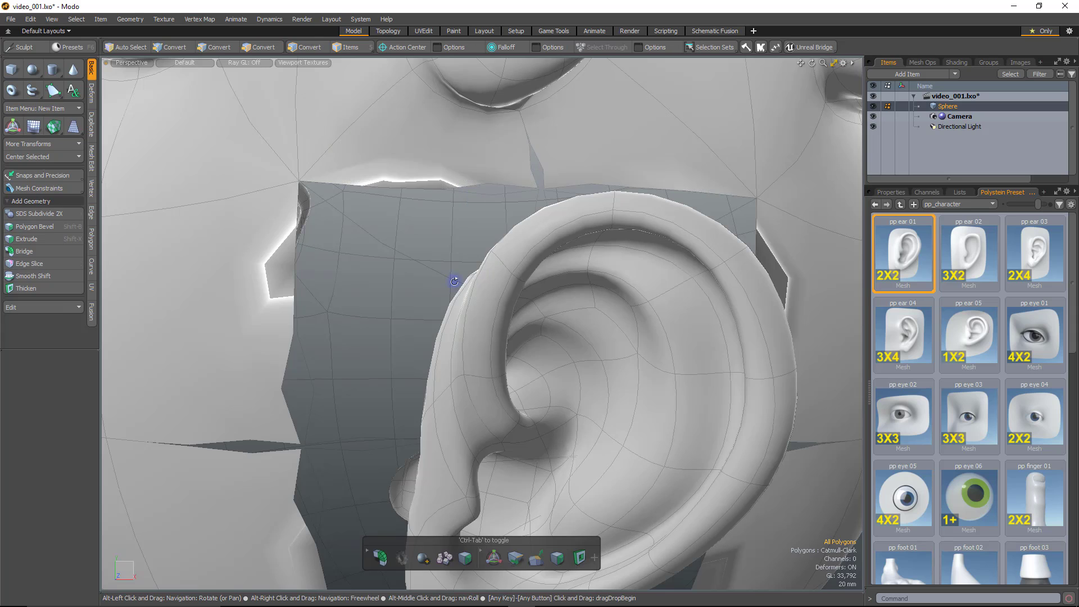
{"action": "scroll", "coordinate": [455, 281], "scroll_direction": "down", "scroll_amount": 6}
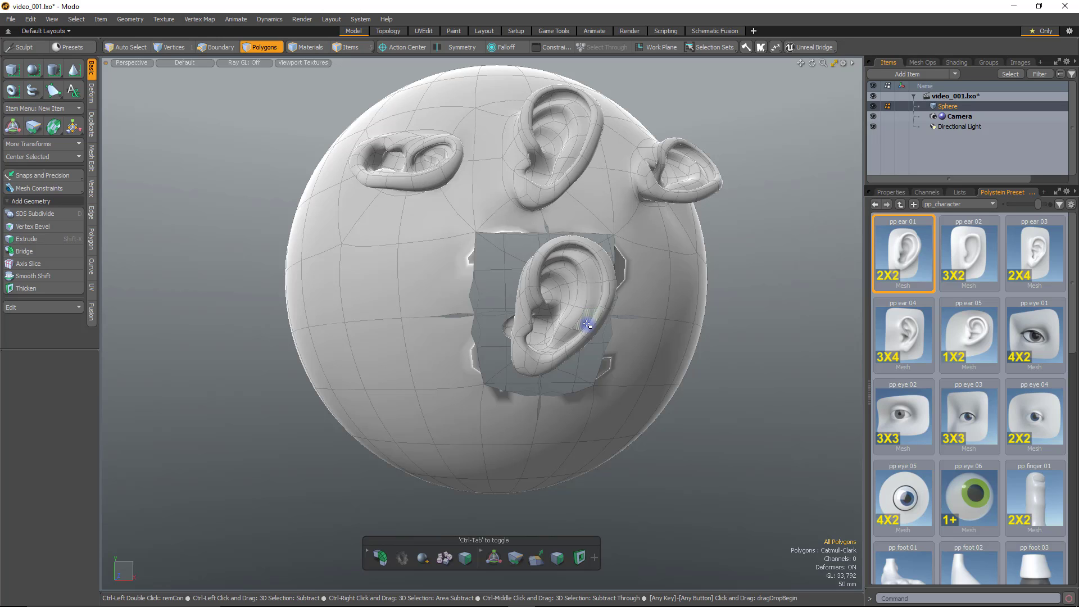
Undo the Left Alt ear placement and dismiss the placement options without applying one.
{"action": "key", "text": "ctrl+z"}
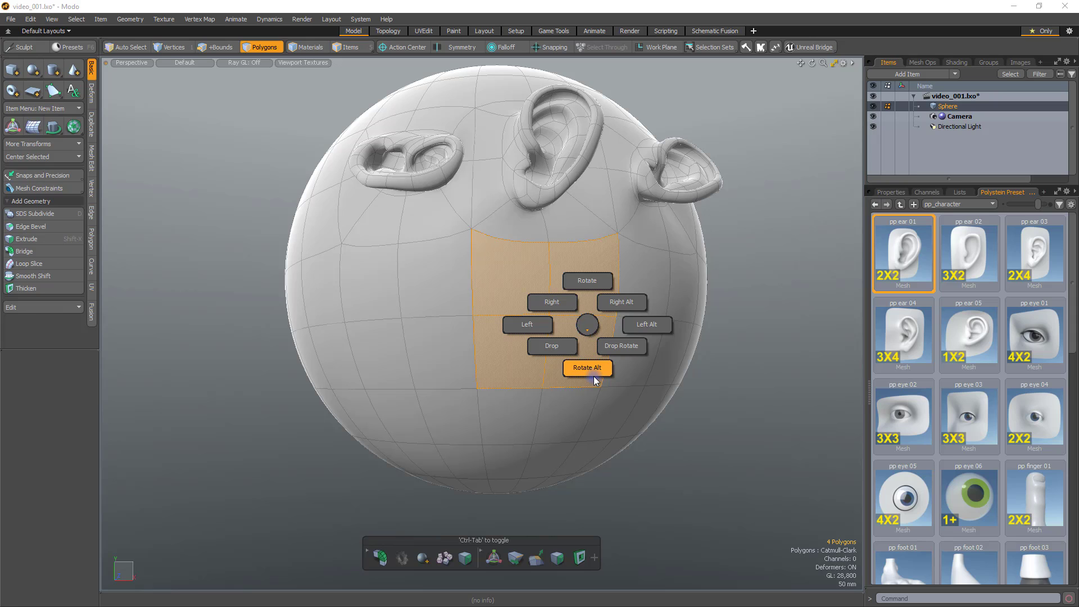
{"action": "left_click", "coordinate": [594, 320]}
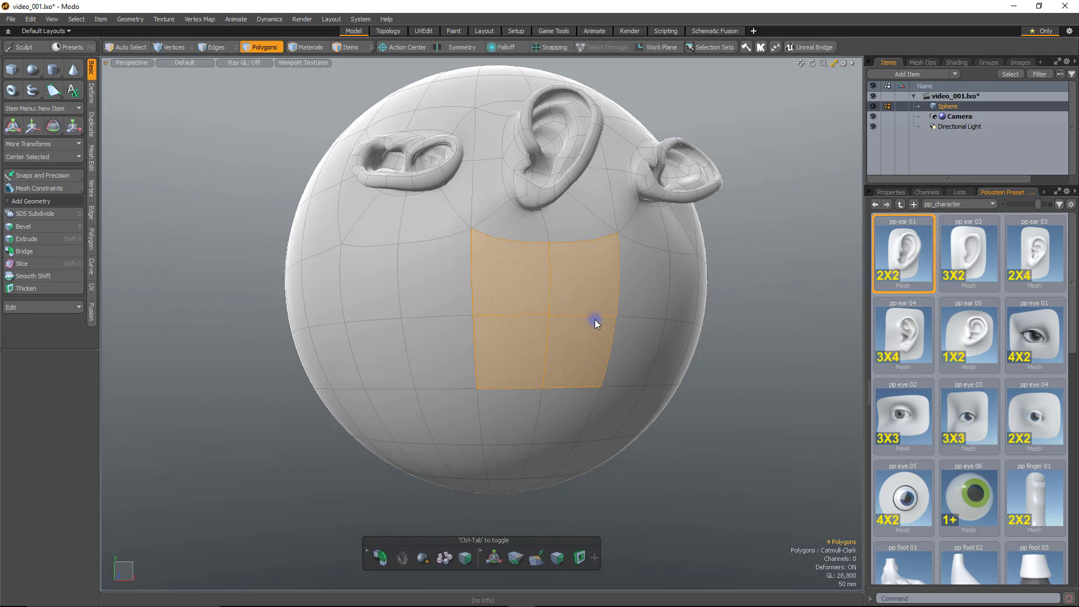
{"action": "key", "text": "ctrl+z"}
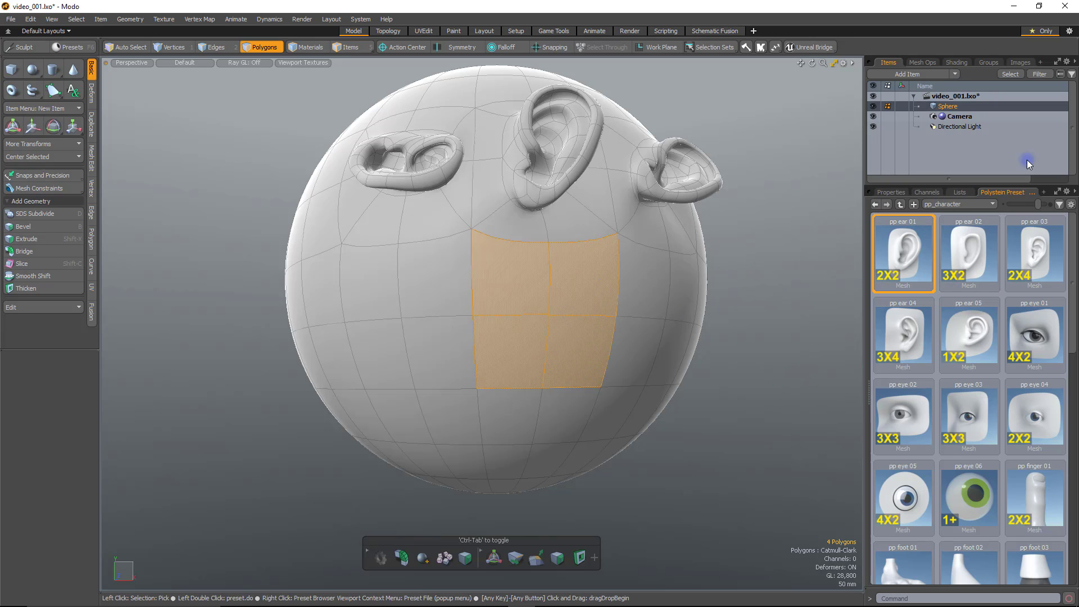
Switch the presets to the pp_hardware folder, select the pp hw button 01 preset, and clear the polygon selection.
{"action": "left_click", "coordinate": [965, 206]}
{"action": "left_click", "coordinate": [973, 214]}
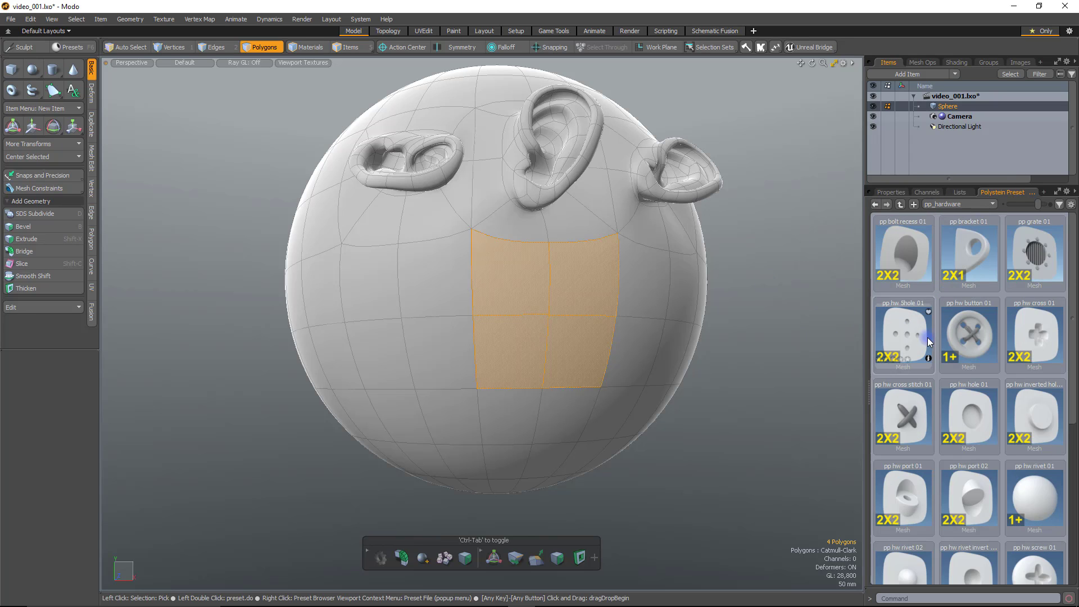
{"action": "left_click", "coordinate": [967, 333]}
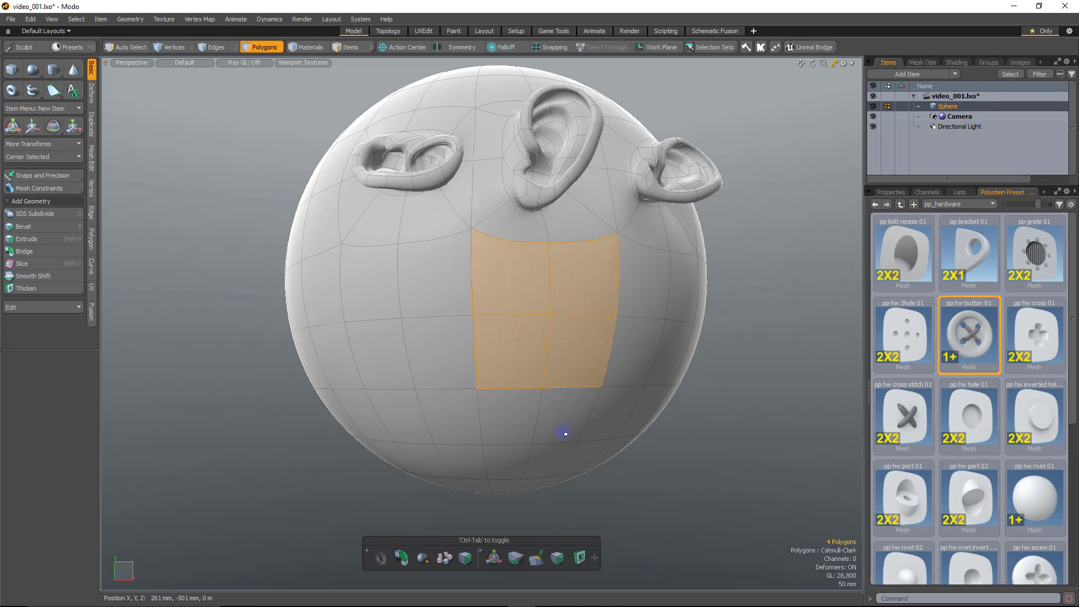
{"action": "left_click", "coordinate": [681, 469]}
Drop the button preset onto a single polygon on the bare side of the sphere, using Drop Left.
{"action": "left_click_drag", "start_coordinate": [340, 347], "coordinate": [363, 169], "text": "alt"}
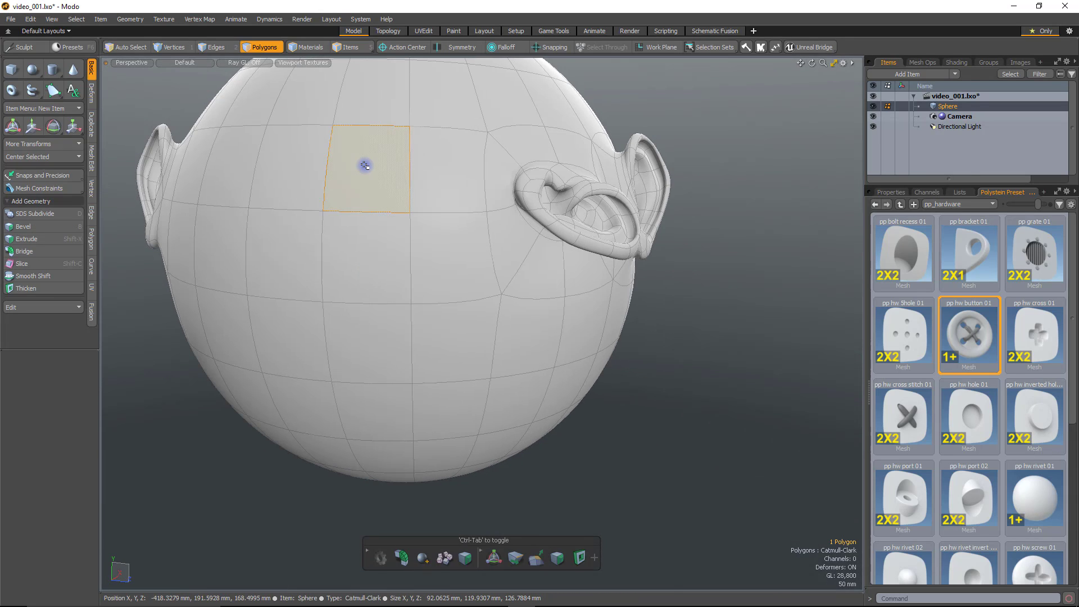
{"action": "left_click", "coordinate": [364, 164]}
{"action": "left_click_drag", "start_coordinate": [390, 234], "coordinate": [431, 334], "text": "alt+shift"}
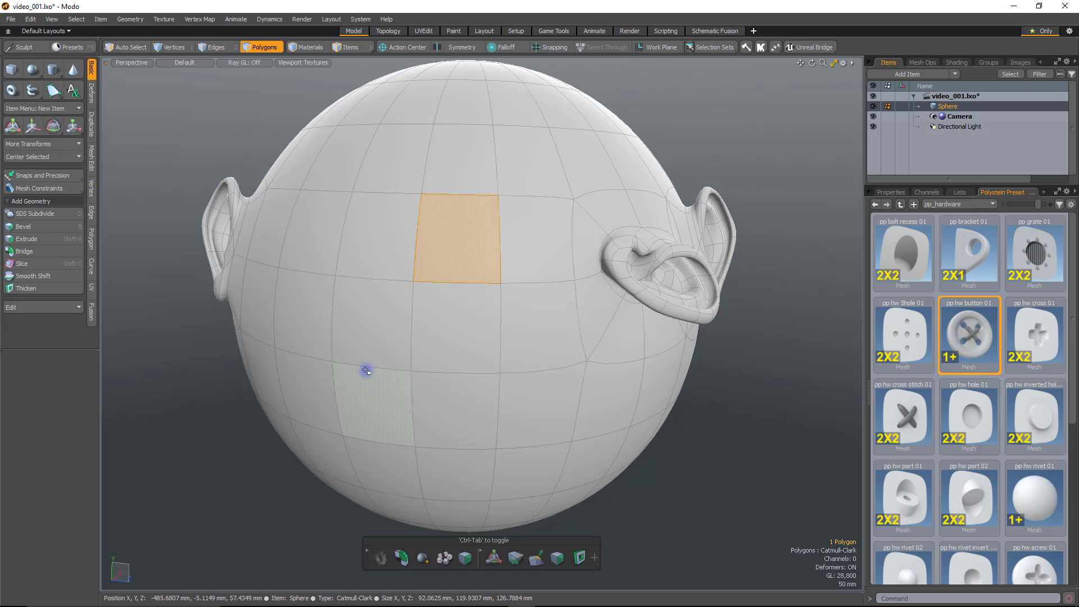
{"action": "left_click_drag", "start_coordinate": [361, 369], "coordinate": [489, 229], "text": "alt"}
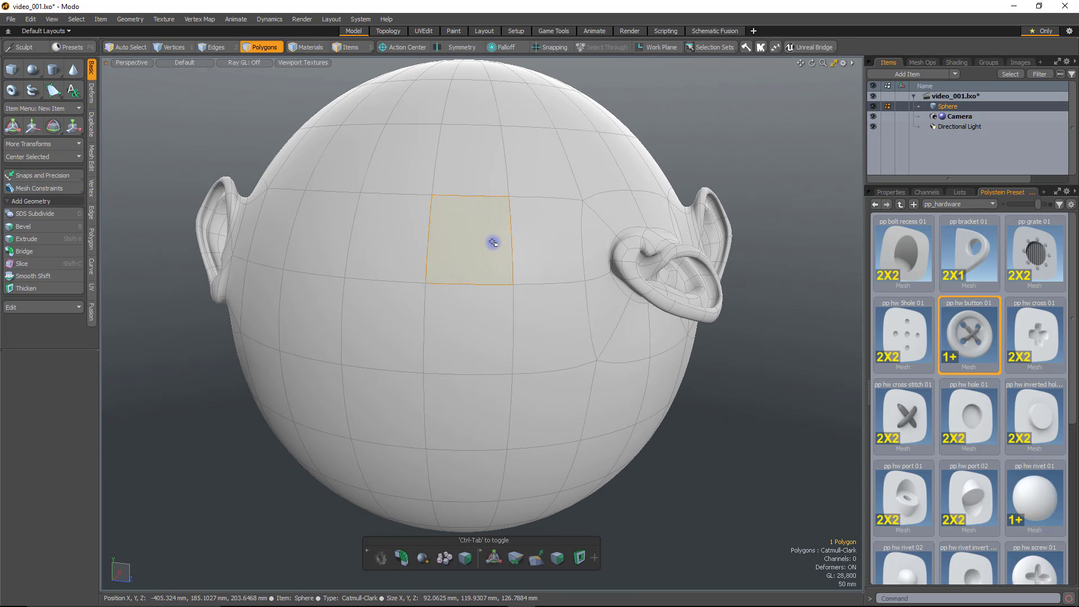
{"action": "key", "text": "shift+f"}
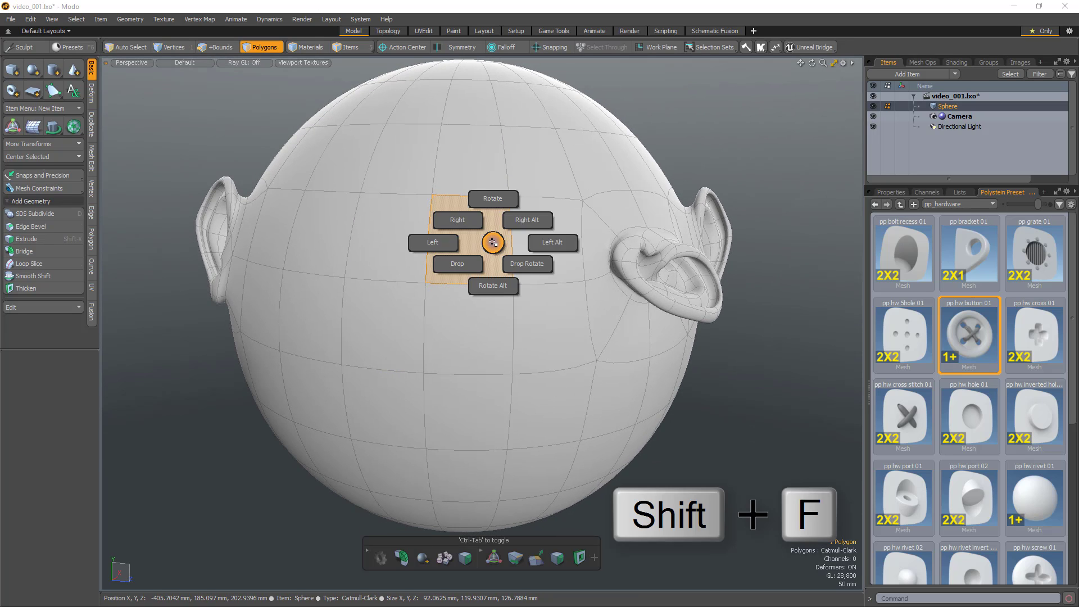
{"action": "left_click", "coordinate": [472, 264]}
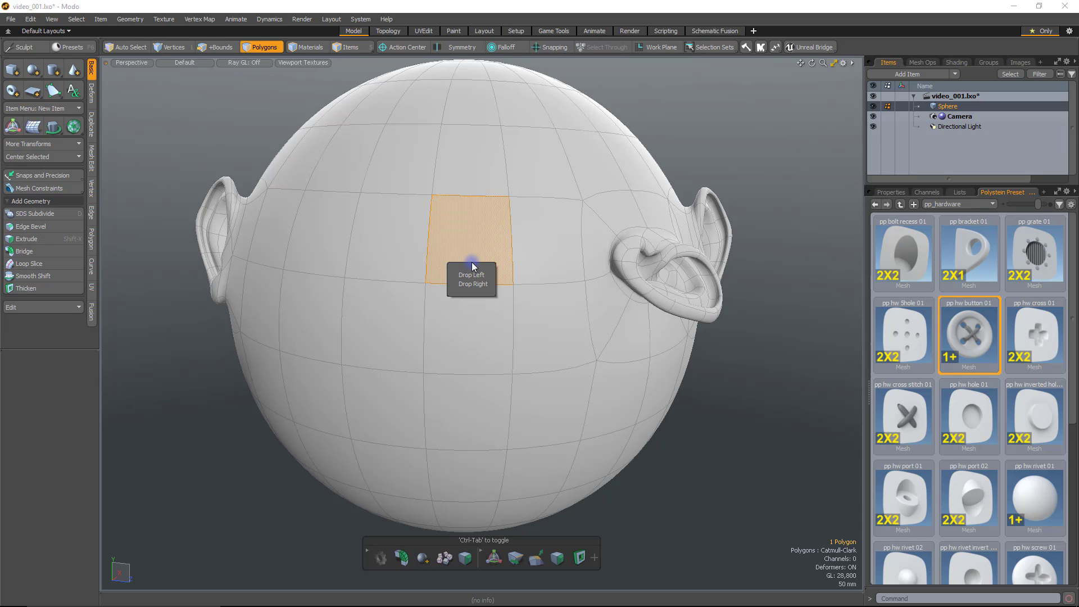
{"action": "left_click", "coordinate": [476, 275]}
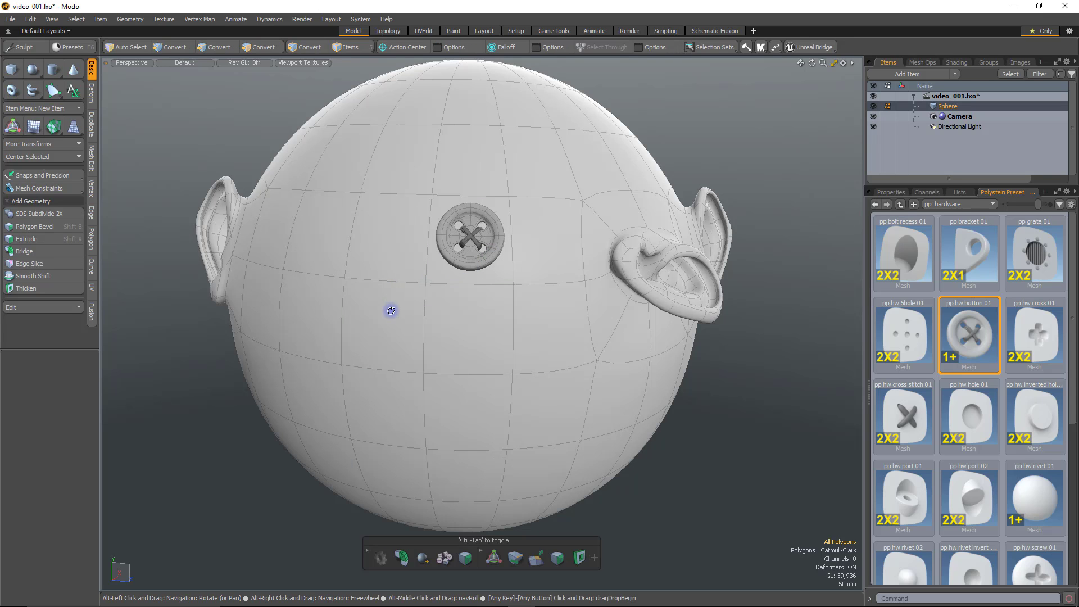
{"action": "left_click_drag", "start_coordinate": [495, 270], "coordinate": [517, 303], "text": "alt"}
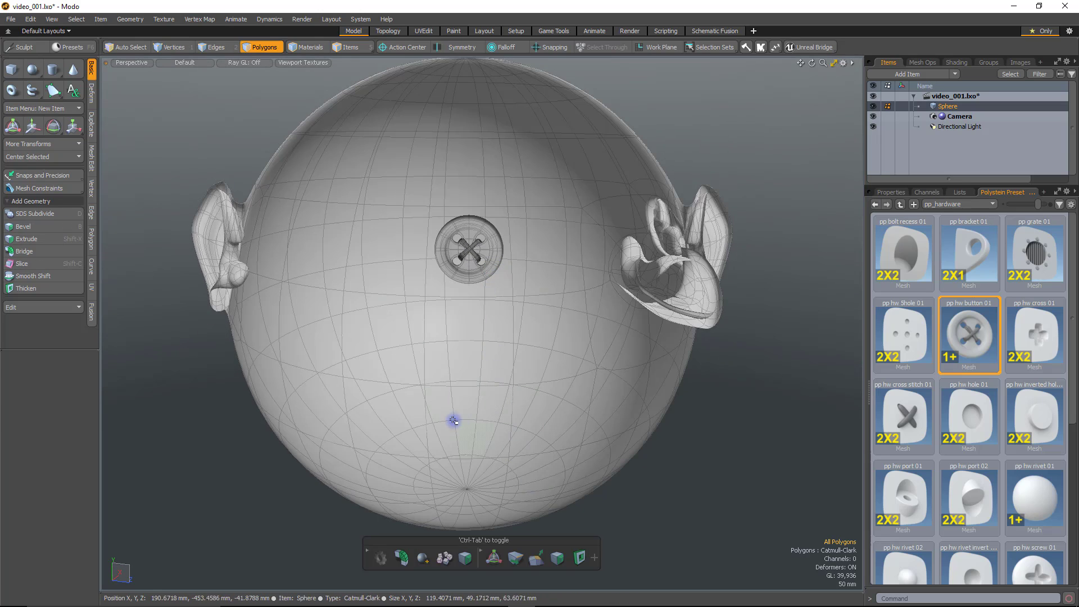
Place a second pp hw button 01 on the single polygon beside the first button with a Drop option, and compare it with subdivision toggled.
{"action": "left_click_drag", "start_coordinate": [453, 421], "coordinate": [540, 426], "text": "alt"}
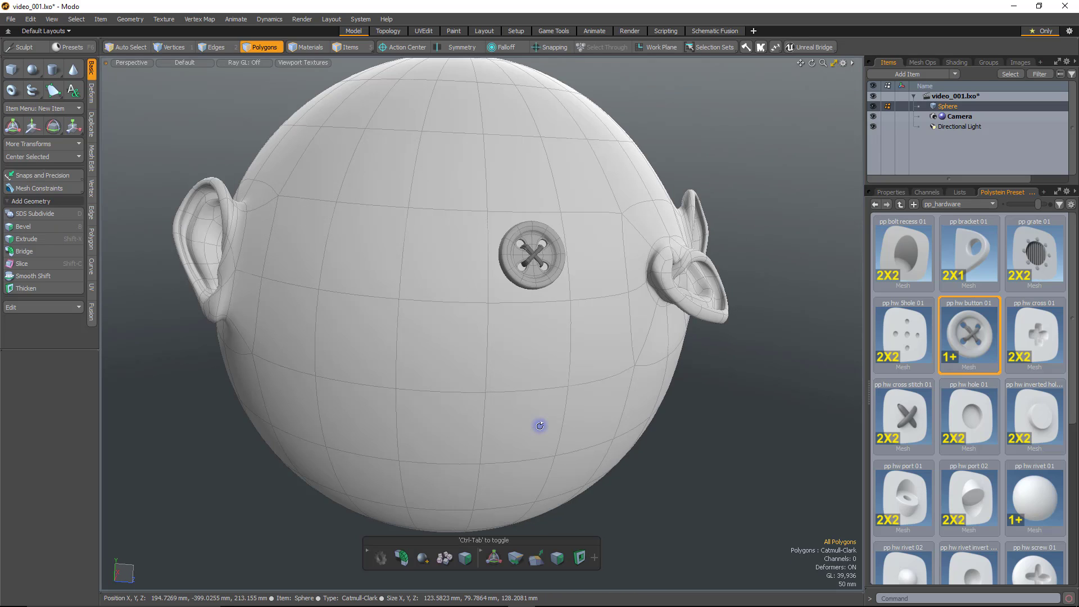
{"action": "left_click_drag", "start_coordinate": [540, 426], "coordinate": [444, 304], "text": "alt"}
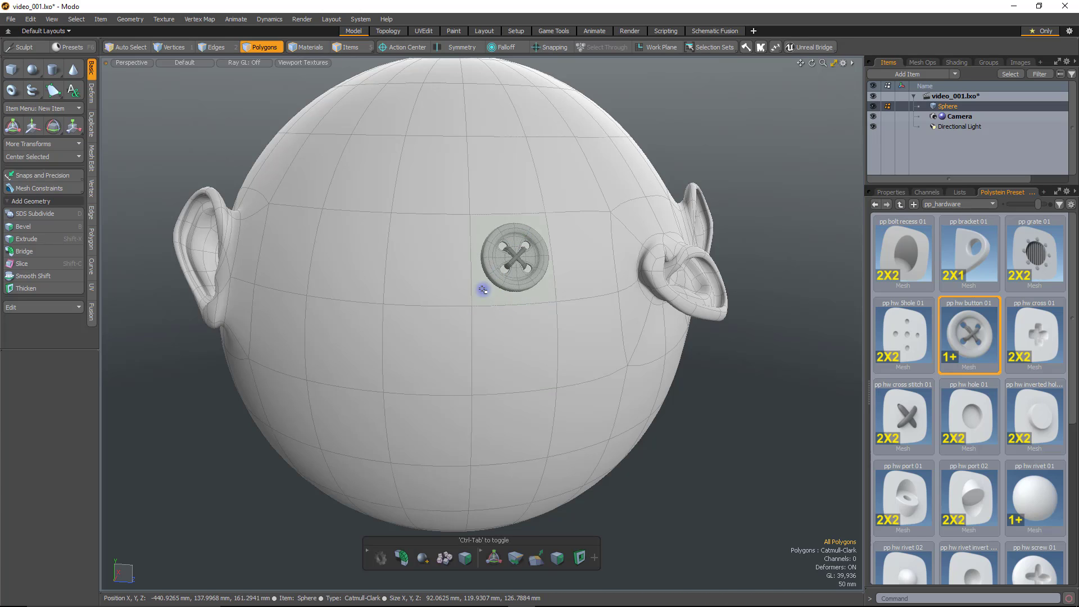
{"action": "left_click", "coordinate": [429, 259]}
{"action": "key", "text": "shift+q"}
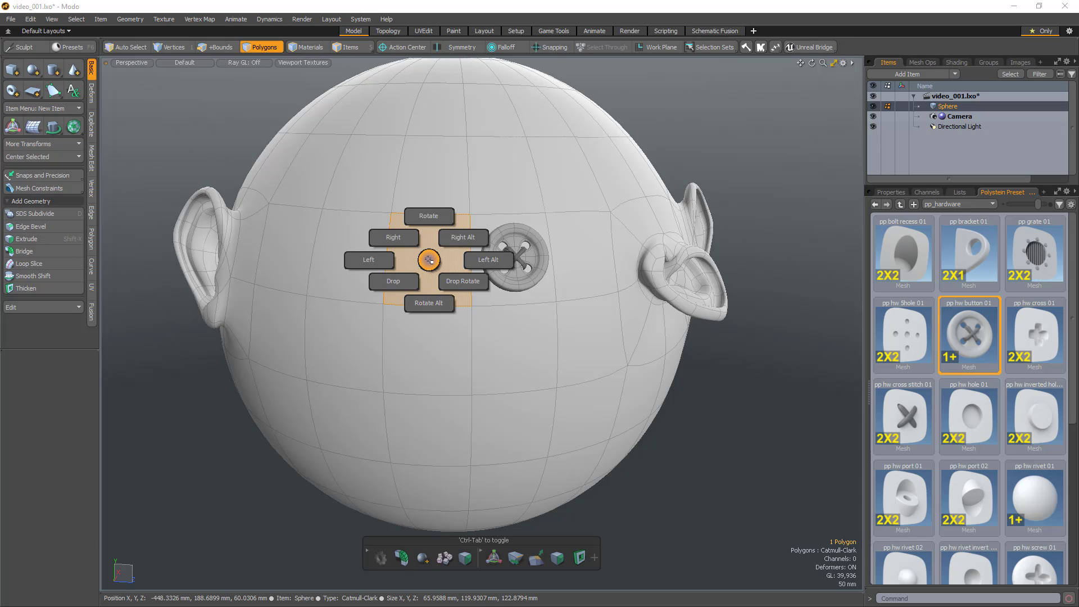
{"action": "left_click", "coordinate": [395, 283]}
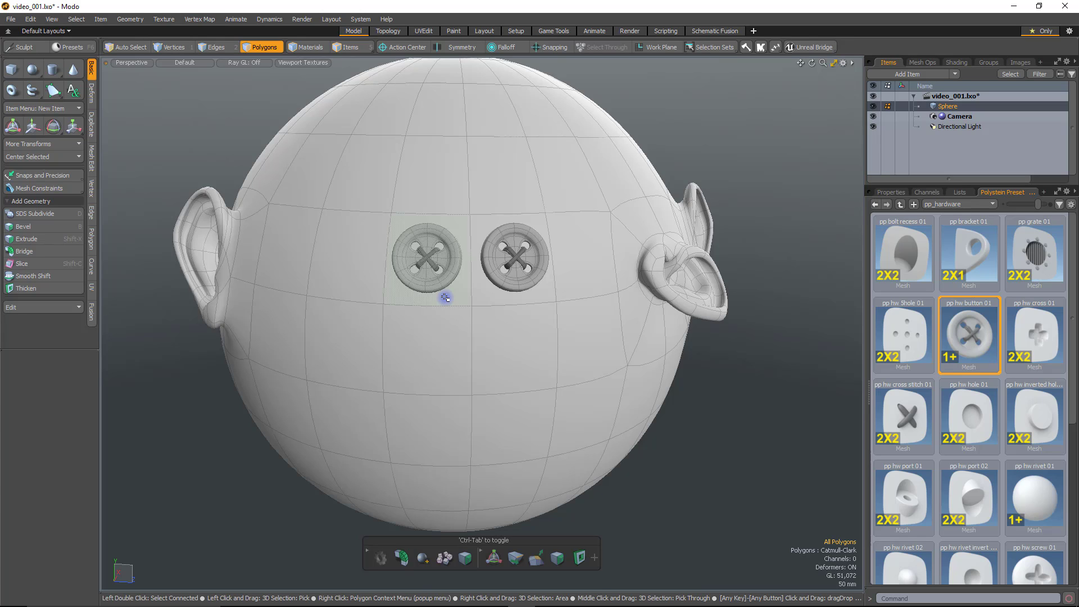
{"action": "key", "text": "Tab"}
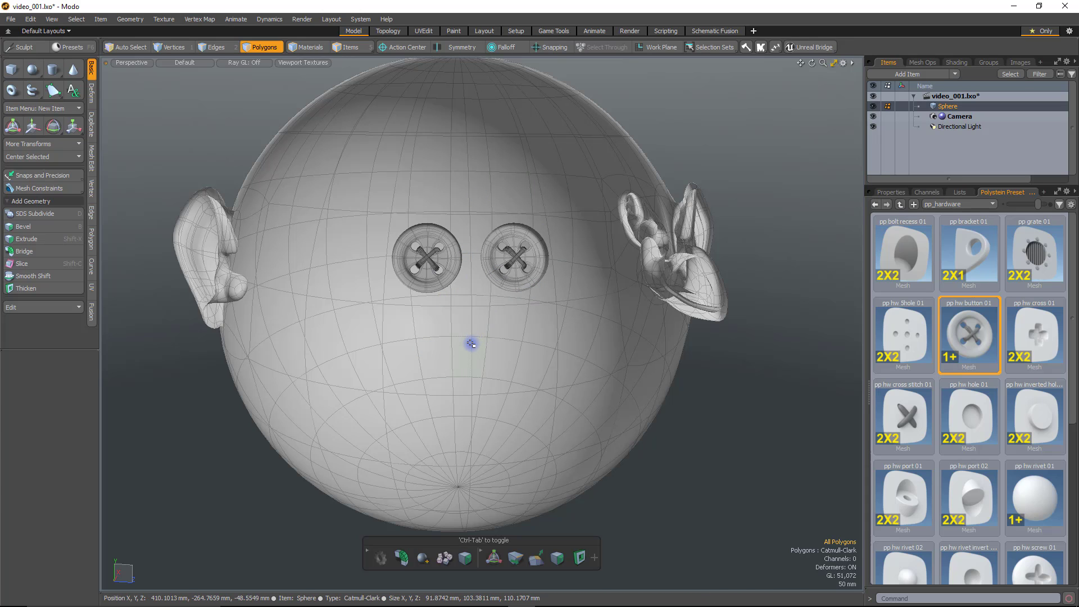
{"action": "key", "text": "Tab"}
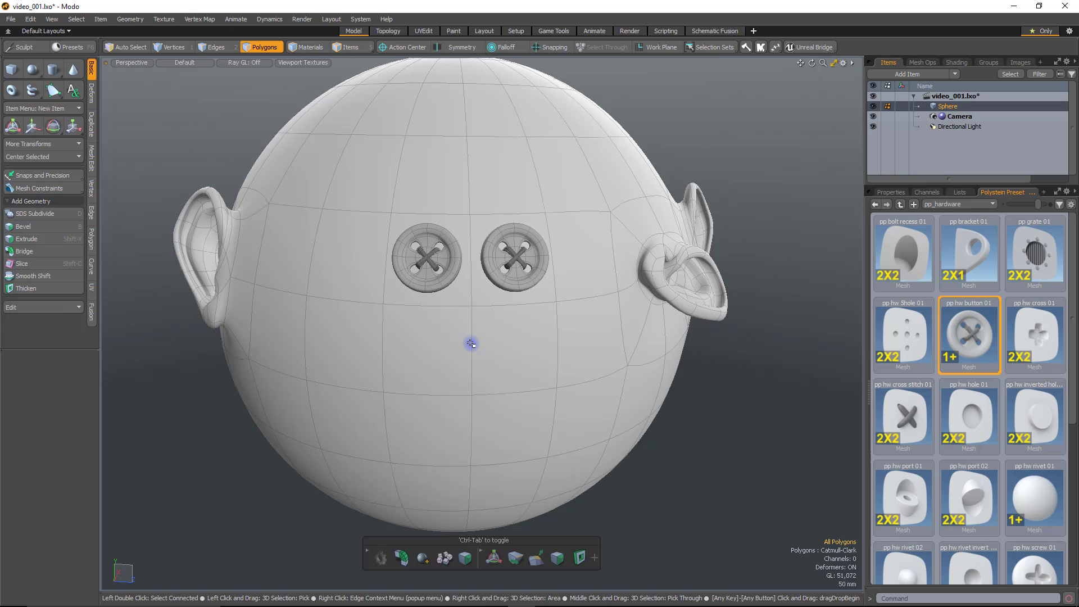
Select all polygons of the newly placed button, including its crossed threads, and activate the Move tool.
{"action": "left_click_drag", "start_coordinate": [438, 403], "coordinate": [484, 328], "text": "alt"}
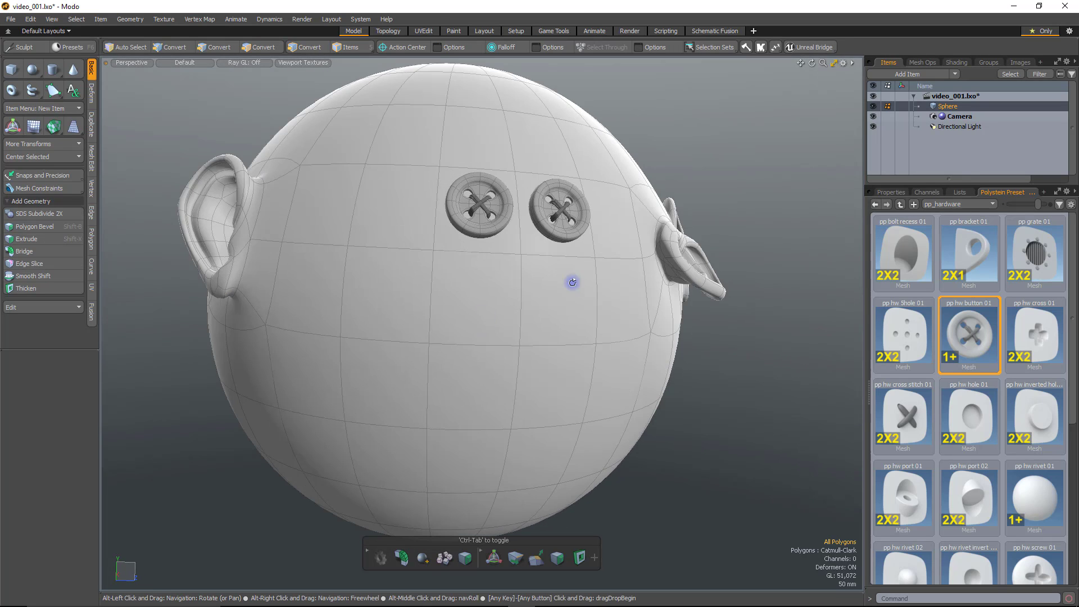
{"action": "left_click_drag", "start_coordinate": [619, 368], "coordinate": [526, 259], "text": "alt"}
{"action": "left_click_drag", "start_coordinate": [465, 284], "coordinate": [416, 358], "text": "alt"}
{"action": "scroll", "coordinate": [489, 276], "scroll_direction": "up", "scroll_amount": 2}
{"action": "scroll", "coordinate": [489, 276], "scroll_direction": "up", "scroll_amount": 3}
{"action": "left_click_drag", "start_coordinate": [411, 433], "coordinate": [547, 160], "text": "alt"}
{"action": "left_click_drag", "start_coordinate": [551, 289], "coordinate": [551, 217], "text": "alt"}
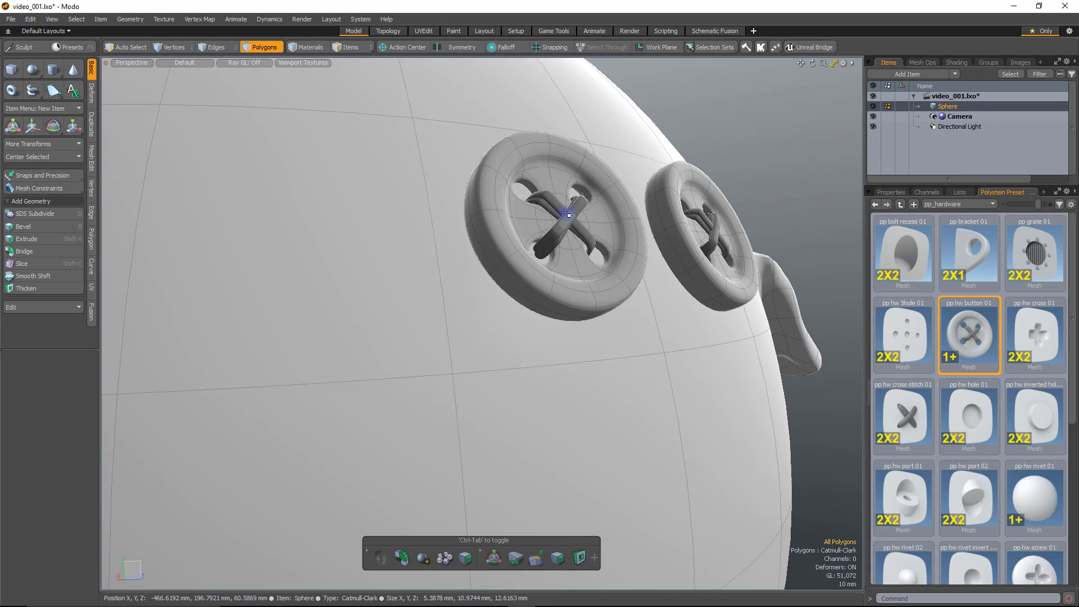
{"action": "left_click", "coordinate": [557, 213]}
{"action": "key", "text": "shift+Up"}
{"action": "key", "text": "shift+Up"}
{"action": "key", "text": "shift+Up"}
{"action": "key", "text": "shift+Up"}
{"action": "key", "text": "shift+Up"}
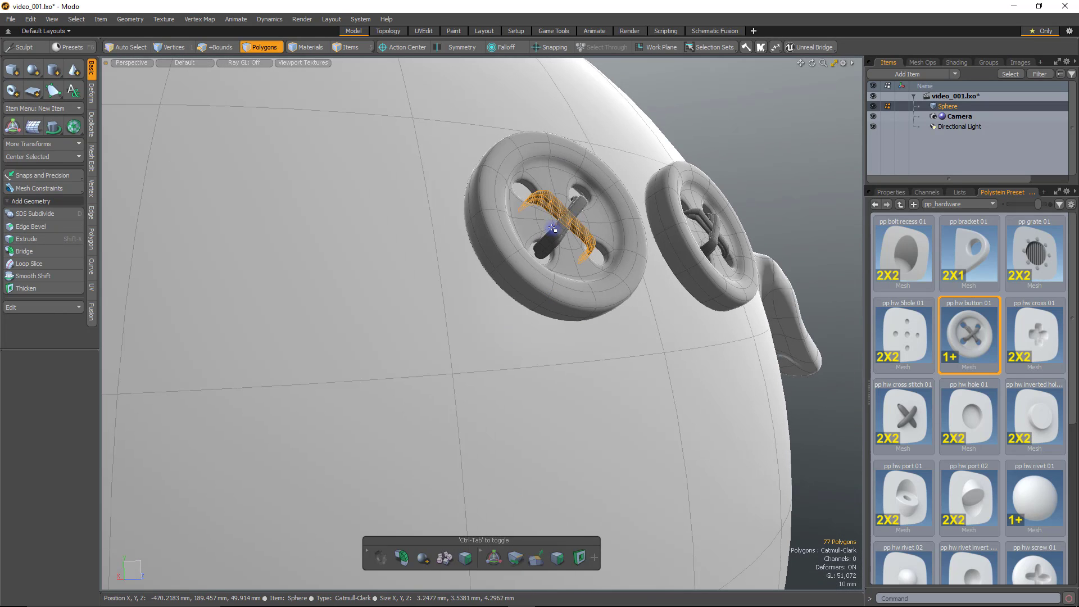
{"action": "double_click", "coordinate": [566, 246], "text": "shift"}
{"action": "key", "text": "w"}
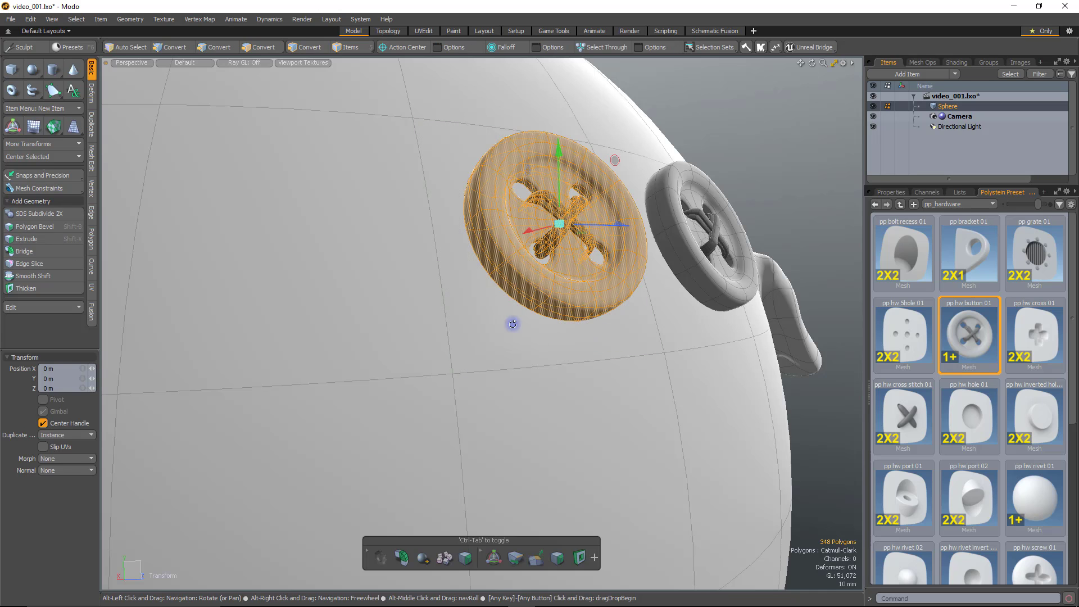
Try pulling the selected button away from the sphere, undo the move, and clear the polygon selection.
{"action": "left_click_drag", "start_coordinate": [514, 323], "coordinate": [568, 314], "text": "alt"}
{"action": "left_click_drag", "start_coordinate": [604, 230], "coordinate": [638, 239]}
{"action": "key", "text": "ctrl+z"}
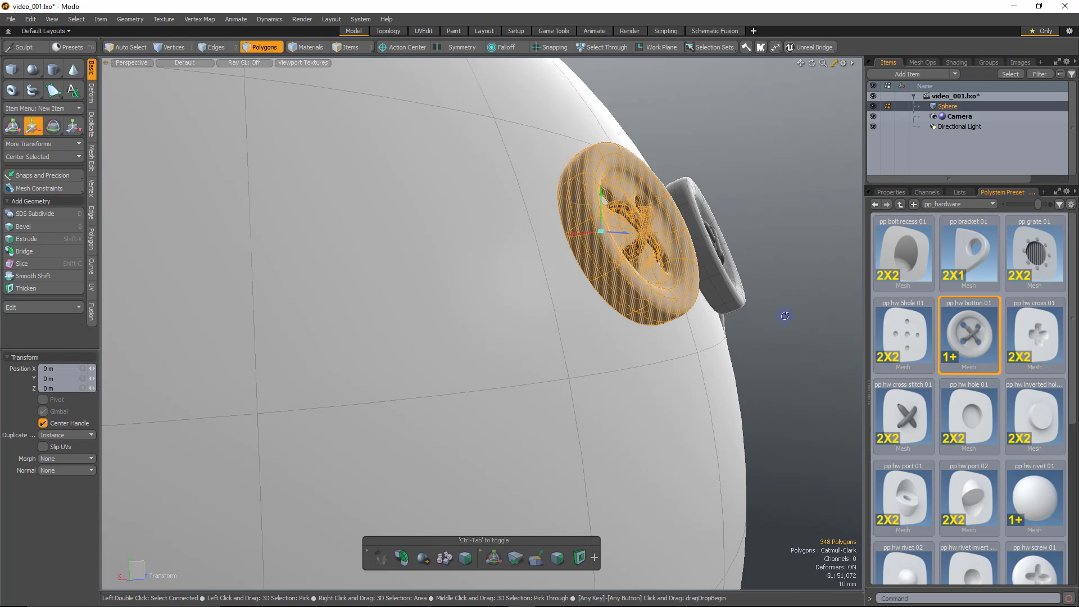
{"action": "left_click_drag", "start_coordinate": [789, 307], "coordinate": [627, 352], "text": "alt"}
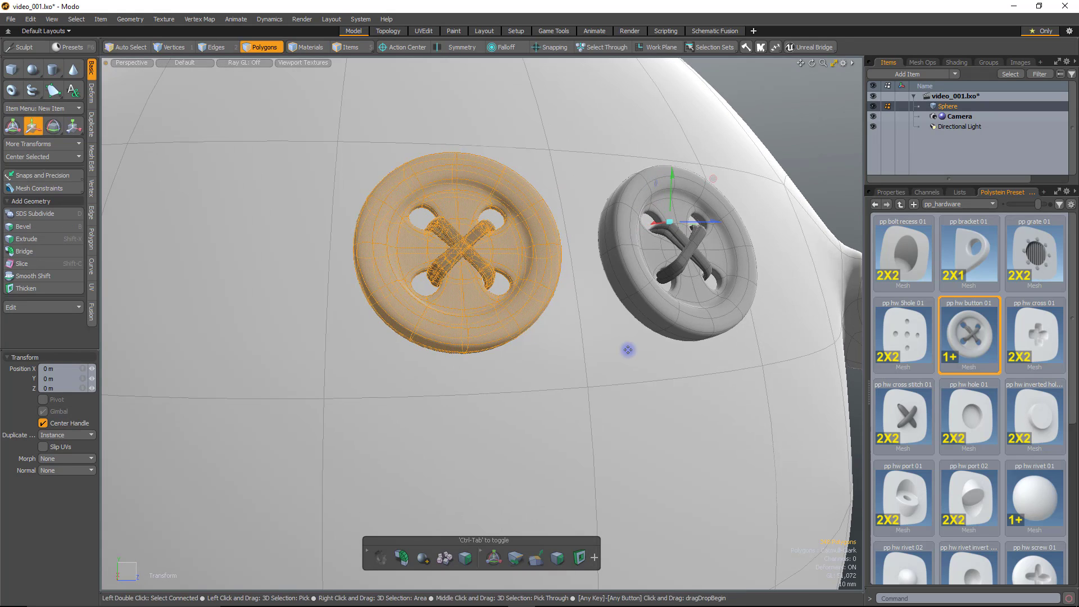
{"action": "key", "text": "space"}
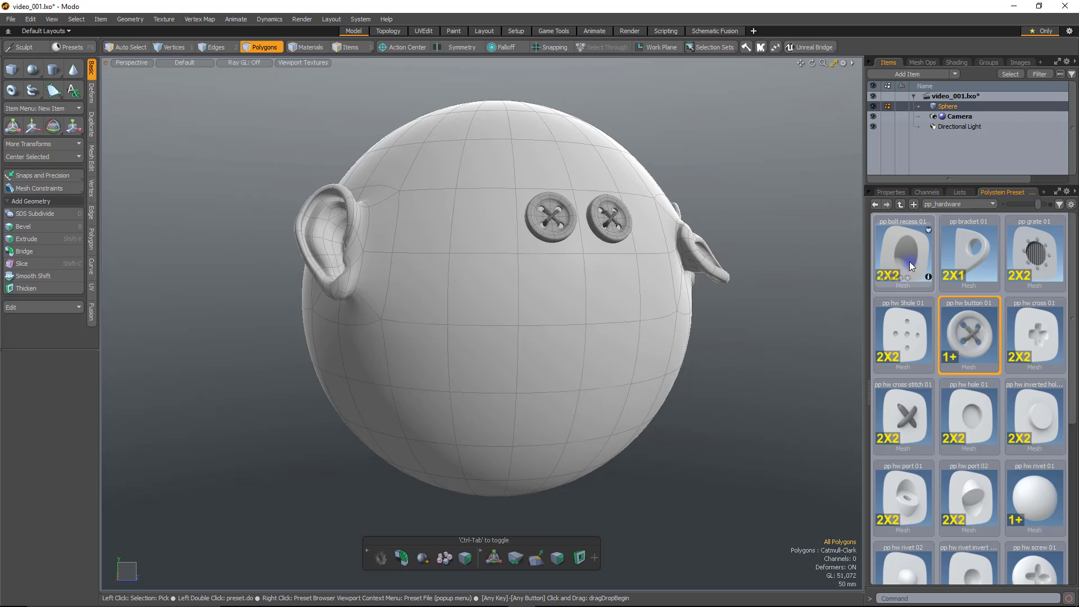
Choose the pp bolt recess 01 preset and place it on a 2×2 polygon block below the buttons, using Drop Left.
{"action": "left_click", "coordinate": [909, 260]}
{"action": "left_click_drag", "start_coordinate": [909, 260], "coordinate": [485, 294]}
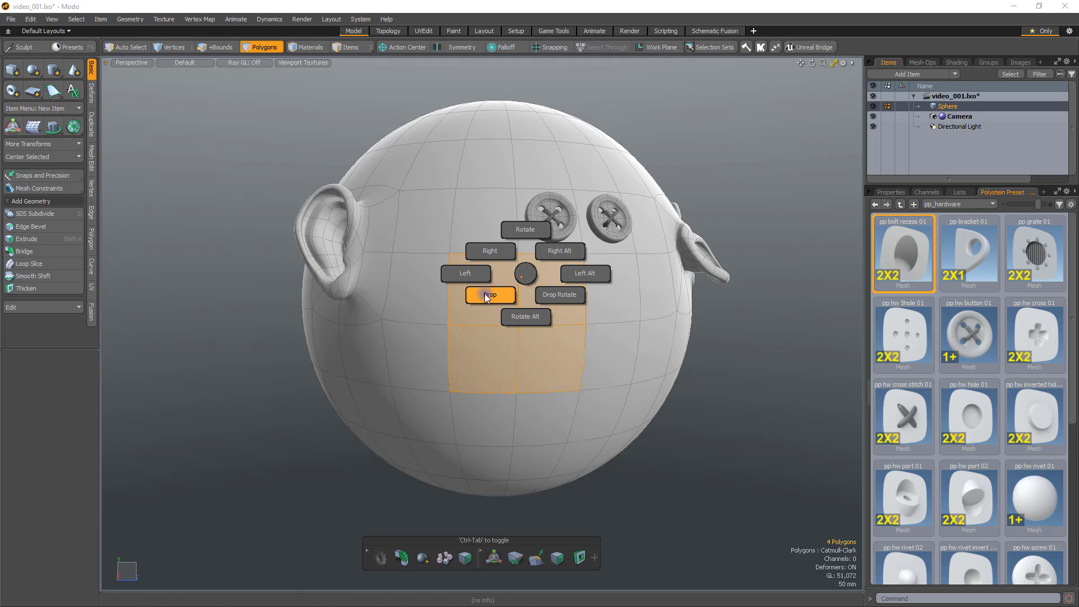
{"action": "left_click_drag", "start_coordinate": [485, 294], "coordinate": [484, 294]}
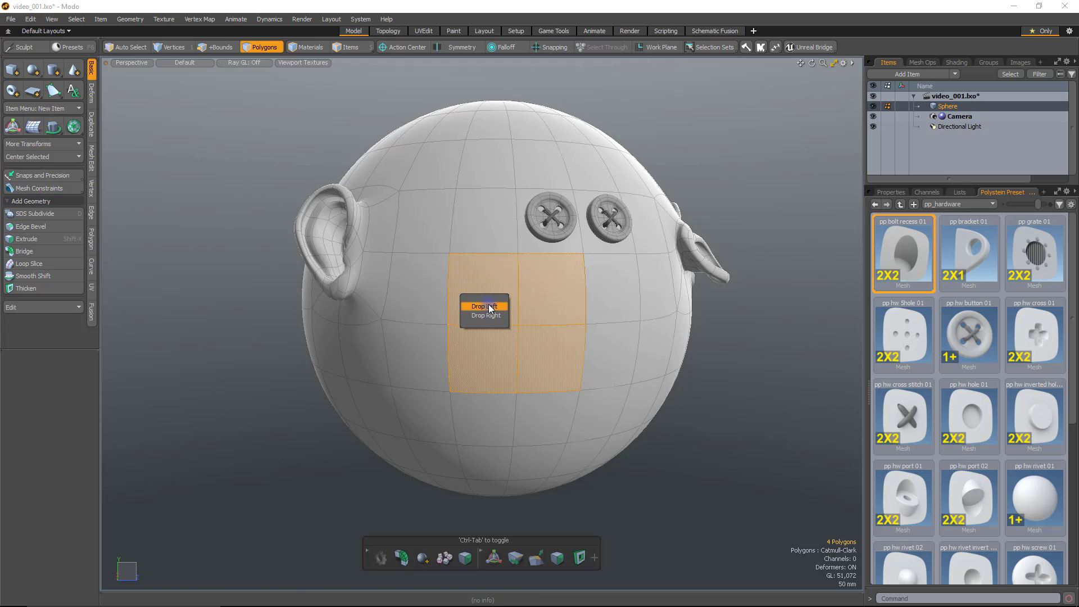
{"action": "left_click_drag", "start_coordinate": [398, 349], "coordinate": [600, 267], "text": "alt"}
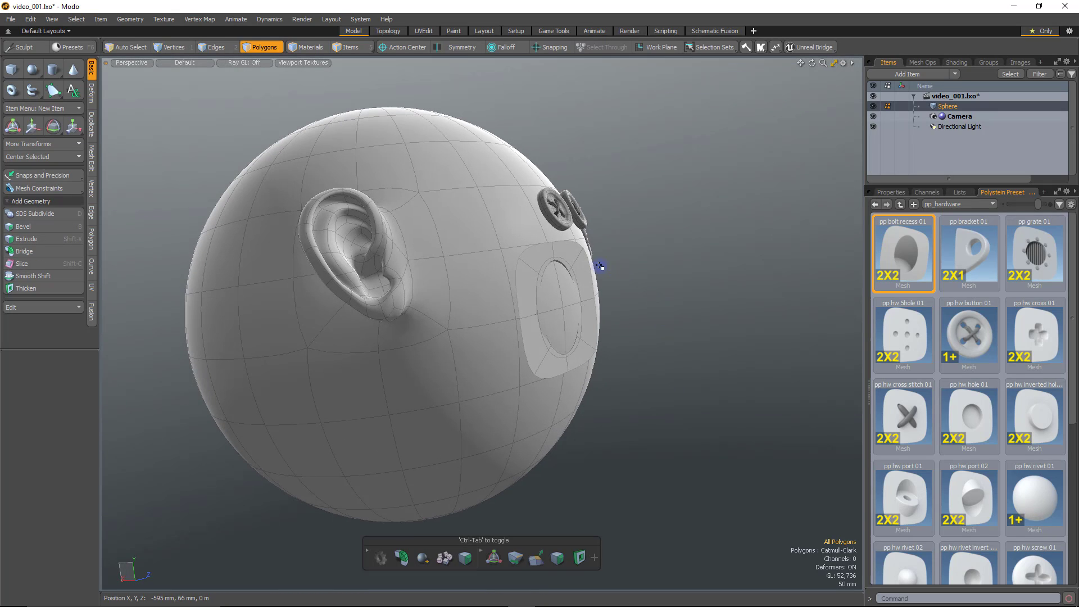
Move the bolt recess outward from the sphere and delete it.
{"action": "key", "text": "w"}
{"action": "left_click_drag", "start_coordinate": [514, 350], "coordinate": [711, 443], "text": "alt"}
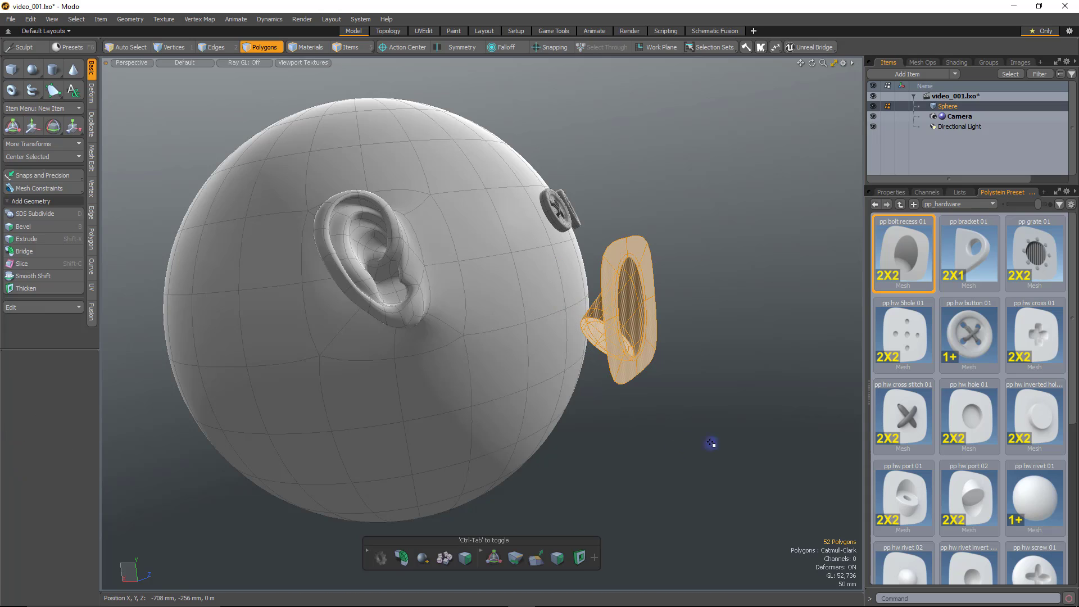
{"action": "key", "text": "Delete"}
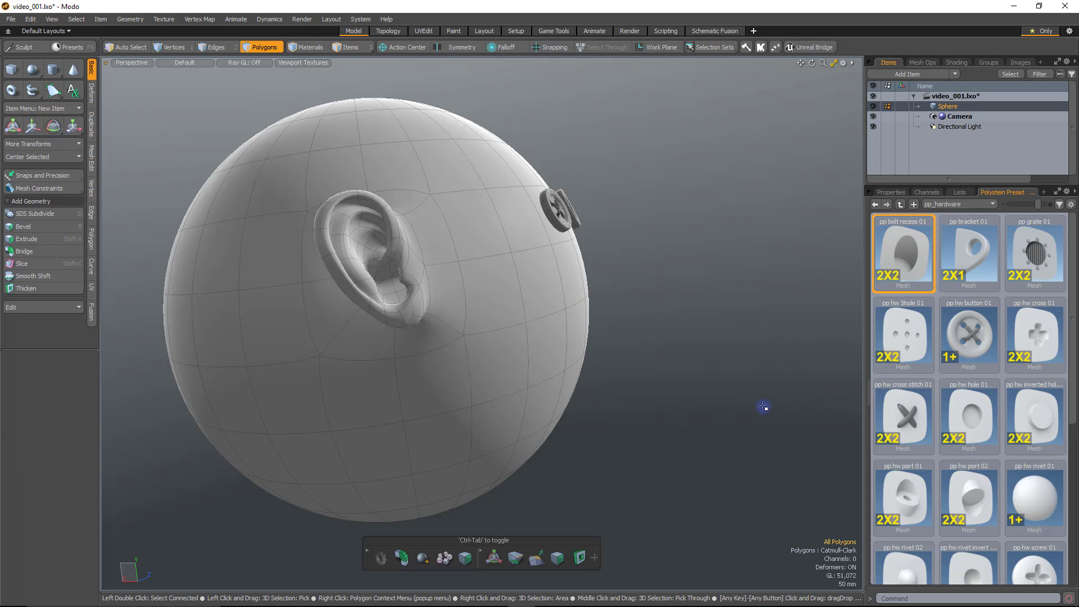
Try placing the bolt recess with Drop Rotate at Rotate 90 without any polygons selected.
{"action": "left_click_drag", "start_coordinate": [692, 275], "coordinate": [513, 332], "text": "alt"}
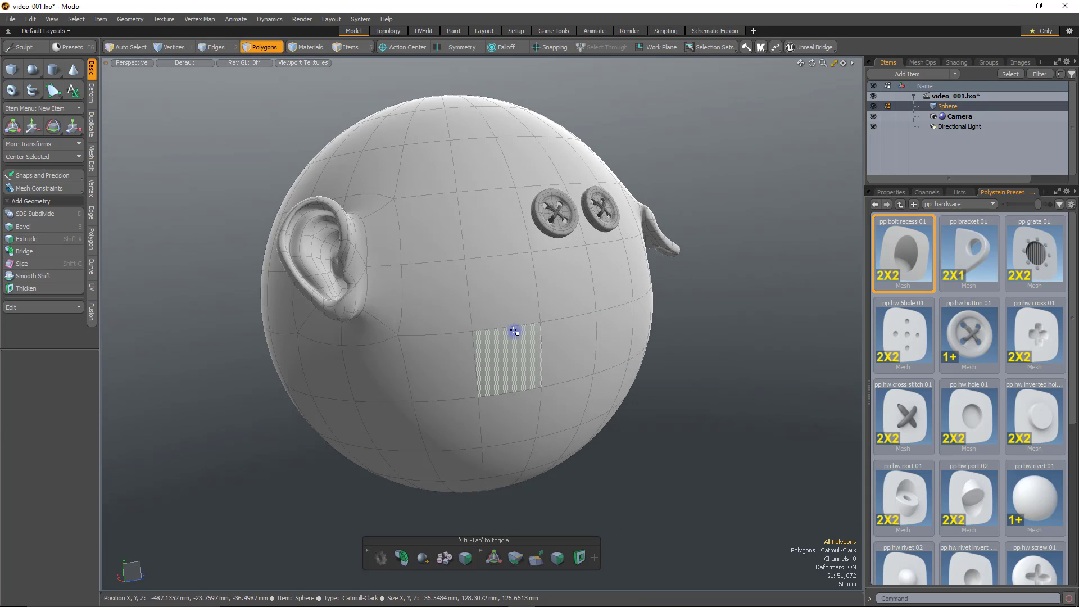
{"action": "key", "text": "shift+space"}
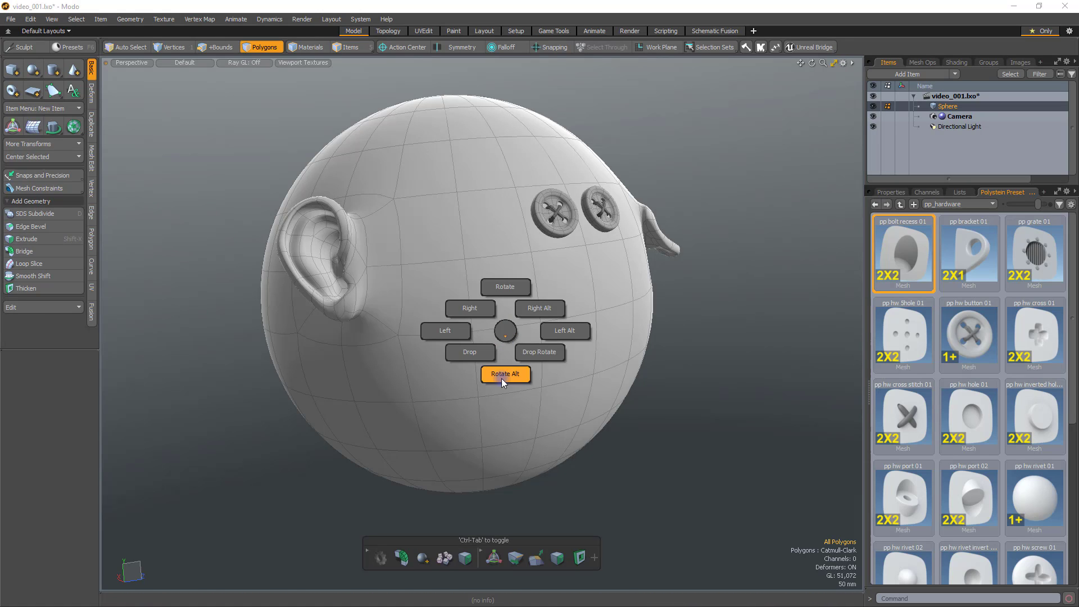
{"action": "left_click", "coordinate": [527, 353]}
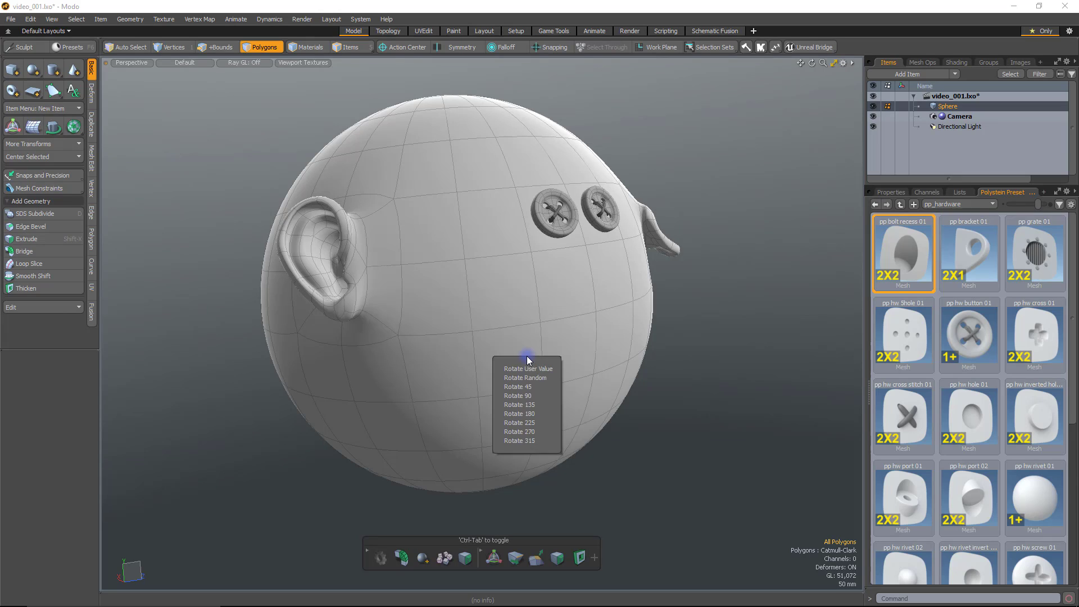
{"action": "left_click", "coordinate": [540, 395]}
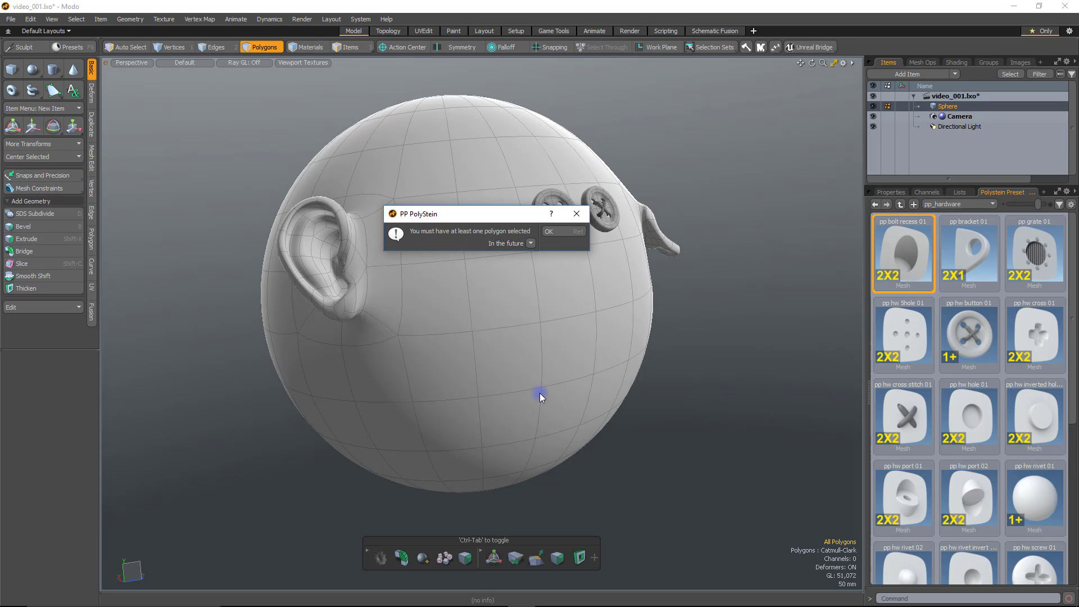
{"action": "left_click", "coordinate": [557, 237]}
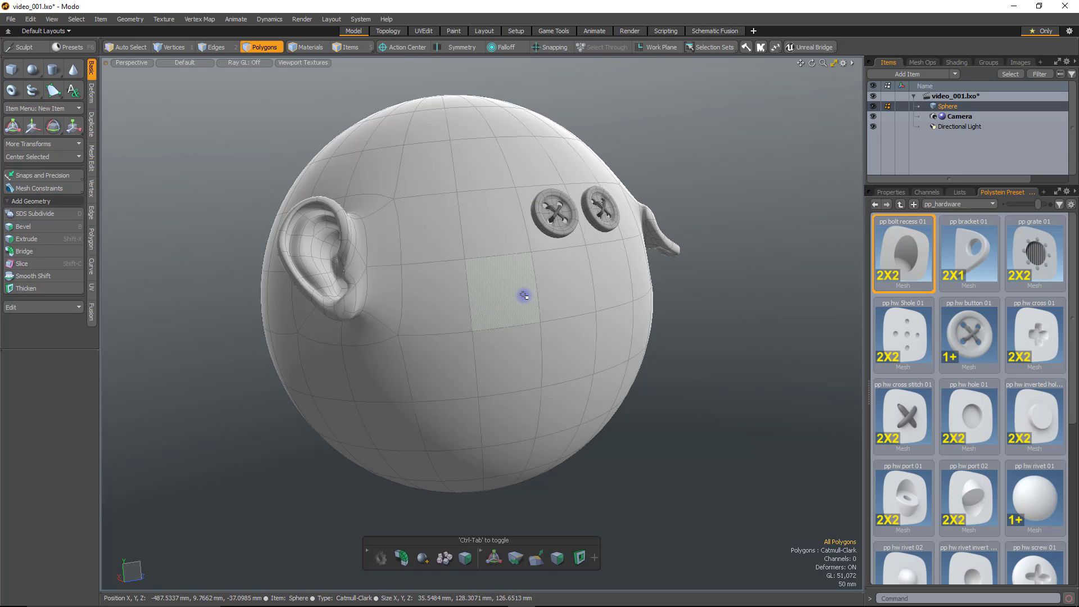
Select a 2×2 polygon block below the buttons and place the bolt recess on it using Drop Rotate with Rotate 90.
{"action": "left_click_drag", "start_coordinate": [517, 340], "coordinate": [552, 299]}
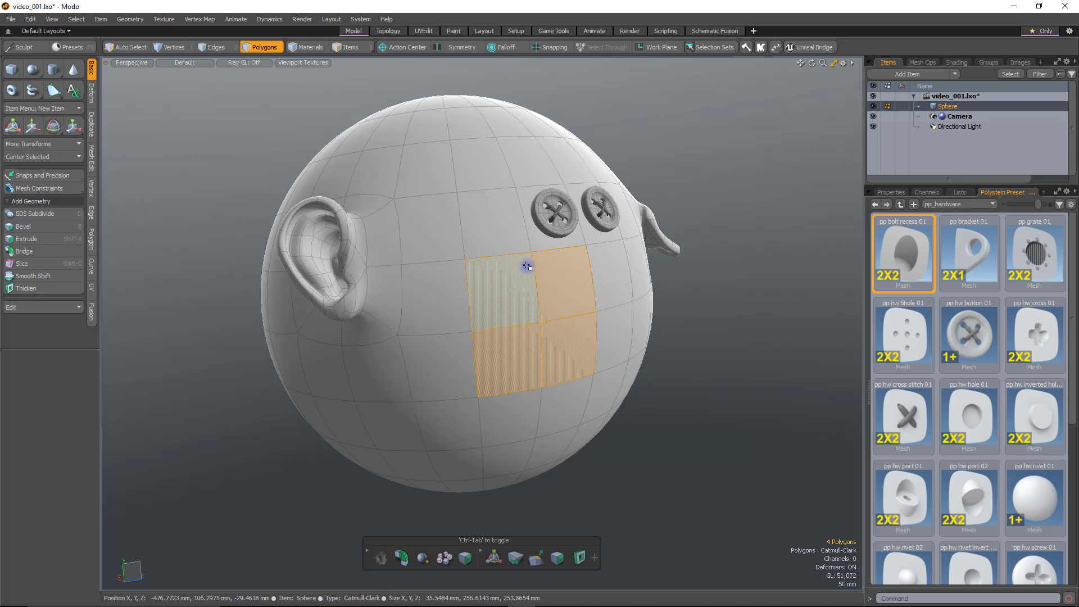
{"action": "key", "text": "ctrl+shift+space"}
{"action": "left_click", "coordinate": [567, 287]}
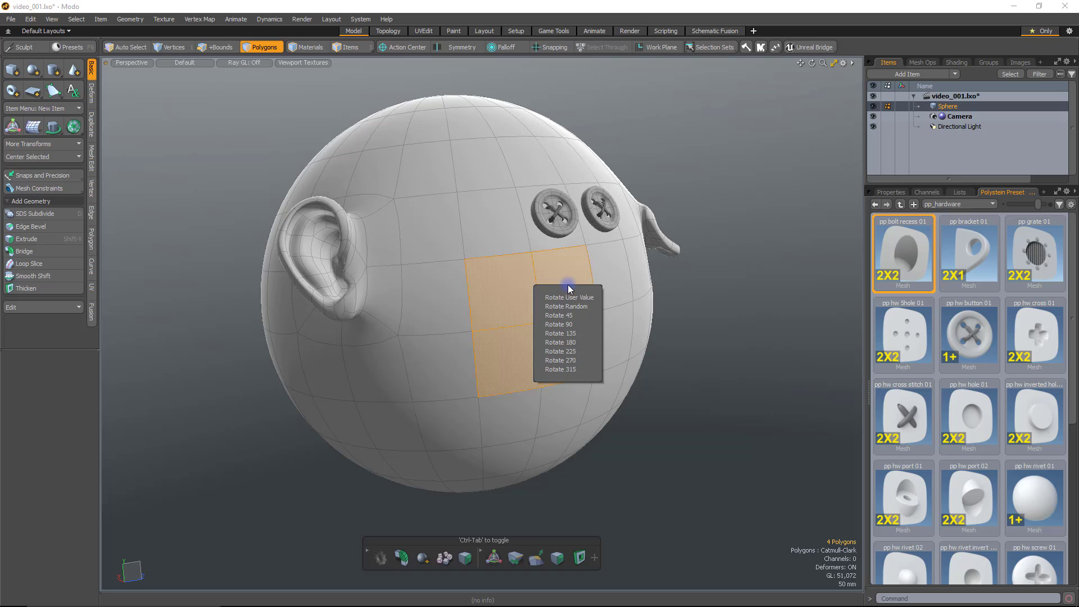
{"action": "left_click", "coordinate": [575, 314]}
{"action": "mouse_move", "coordinate": [579, 322]}
{"action": "left_mouse_down"}
{"action": "mouse_move", "coordinate": [517, 302]}
{"action": "mouse_move", "coordinate": [571, 309]}
{"action": "left_mouse_up"}
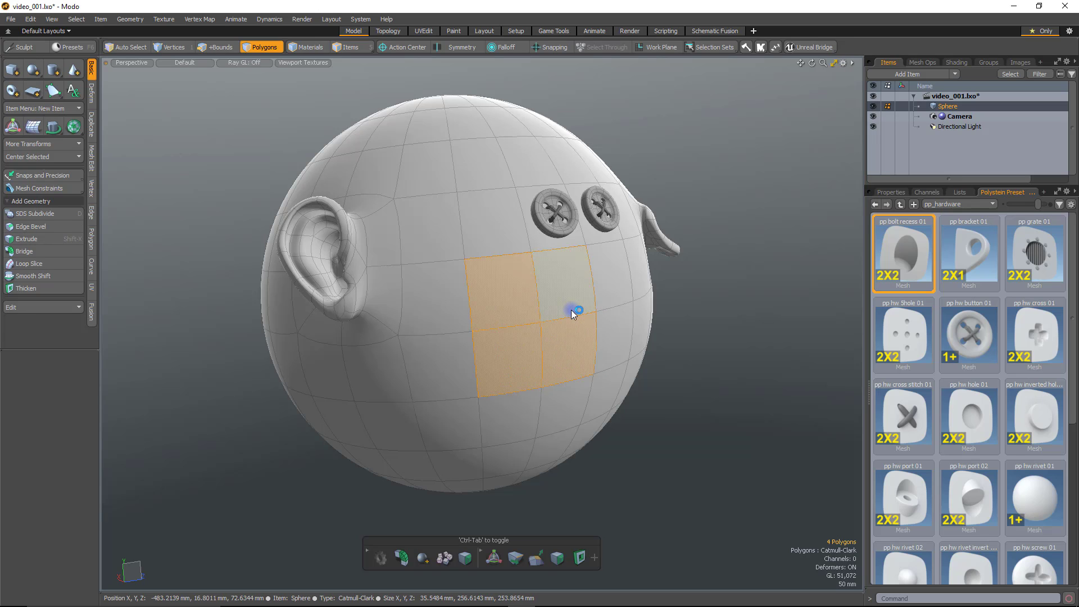
{"action": "key", "text": "ctrl+shift+space"}
{"action": "left_click", "coordinate": [603, 339]}
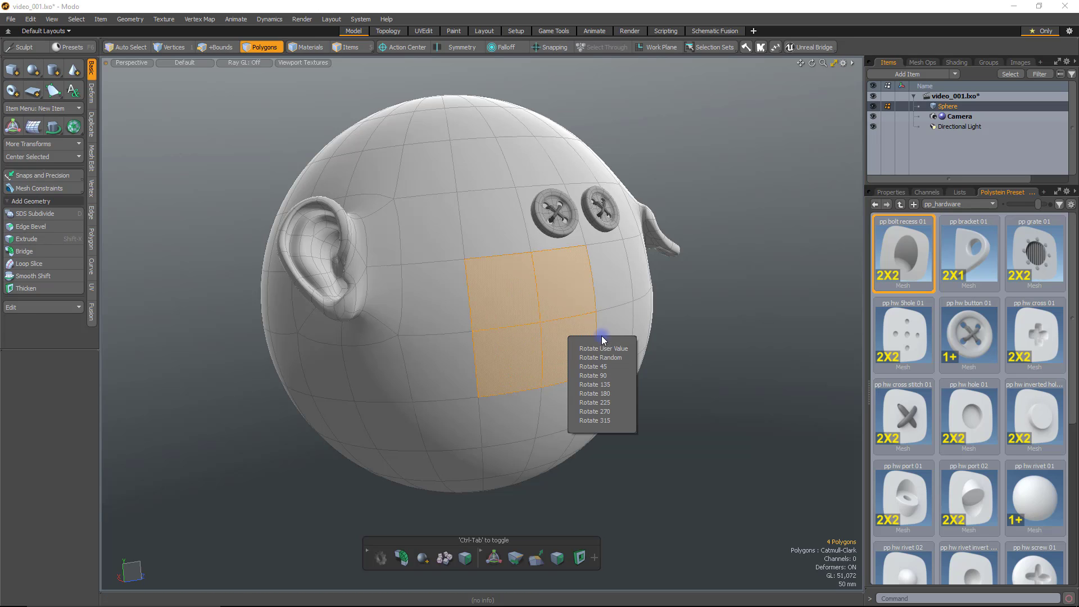
{"action": "left_click", "coordinate": [591, 375]}
Select the whole placed bolt recess and move it outward, clear of the sphere's surface.
{"action": "left_click_drag", "start_coordinate": [477, 302], "coordinate": [593, 282], "text": "alt"}
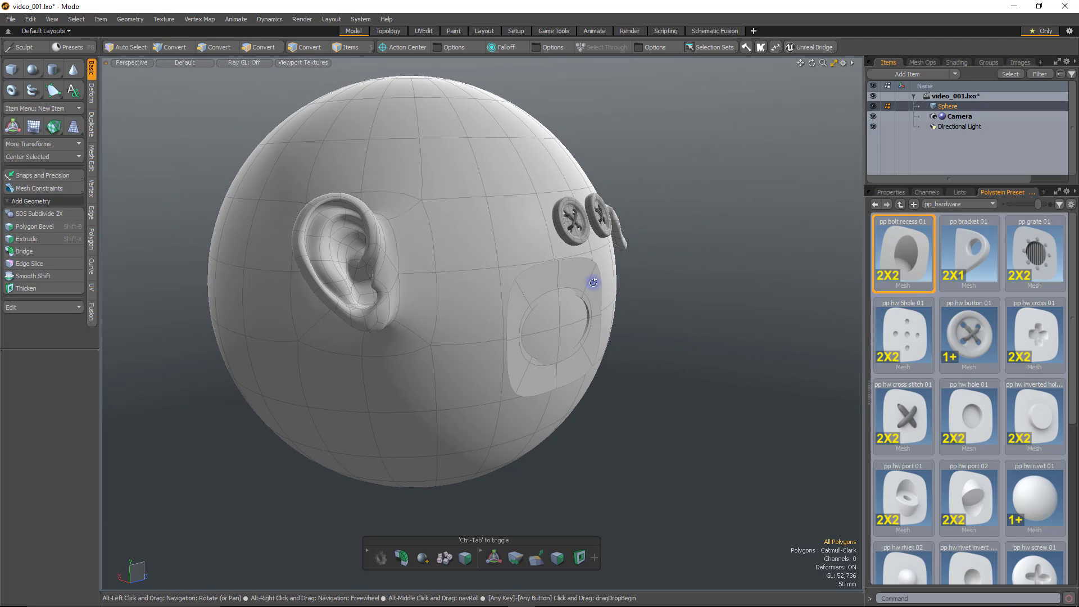
{"action": "double_click", "coordinate": [588, 332]}
{"action": "key", "text": "w"}
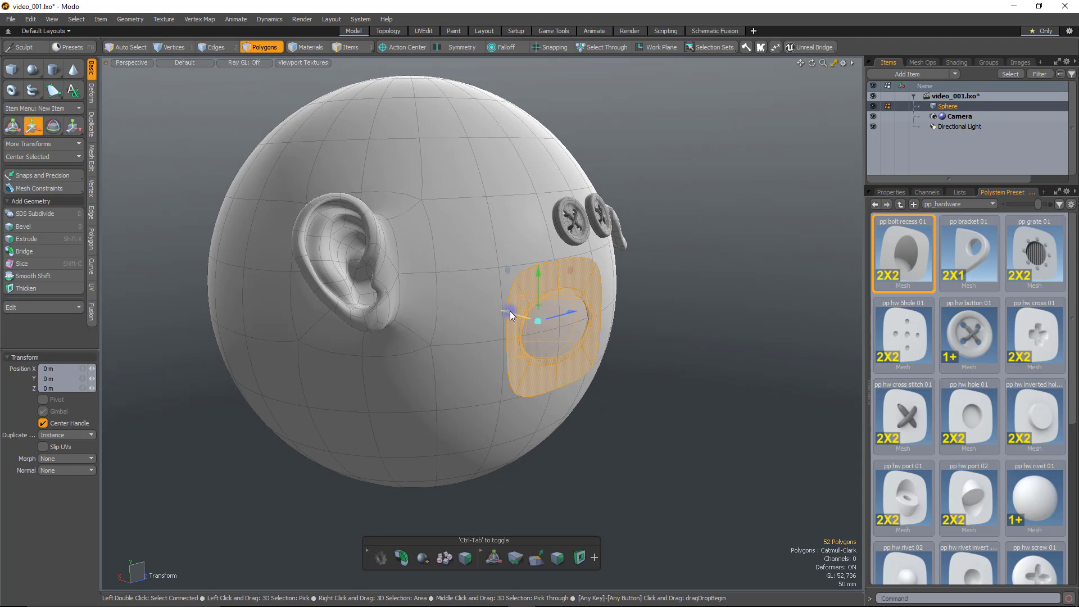
{"action": "key", "text": "space"}
Select the 2×2 polygon block beside the pulled-out recess and place another bolt recess using Drop Rotate with Rotate 315.
{"action": "left_click_drag", "start_coordinate": [638, 386], "coordinate": [617, 306], "text": "alt"}
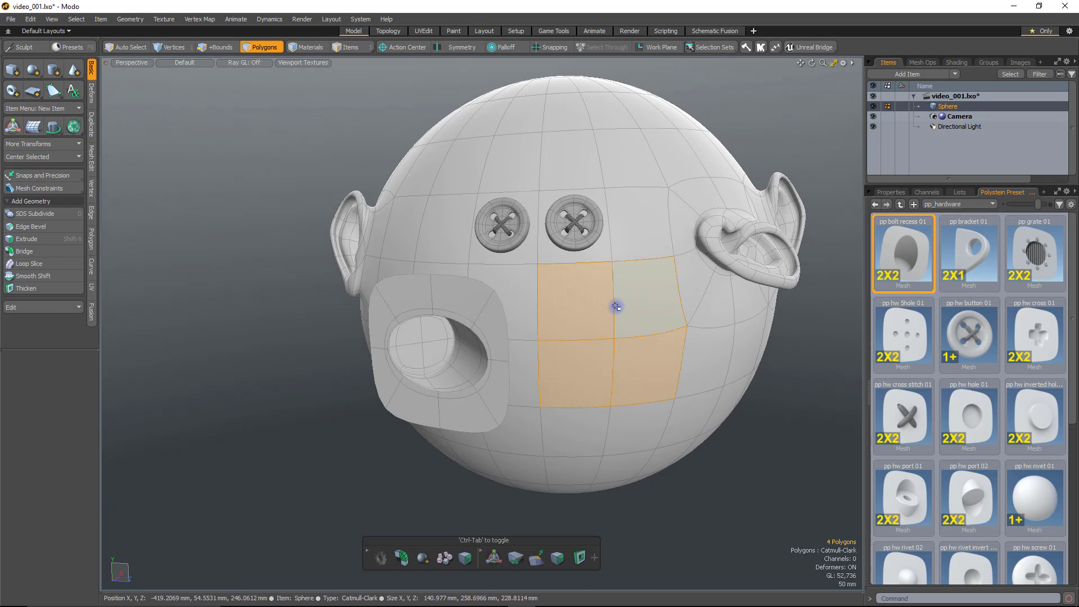
{"action": "key", "text": "ctrl+space"}
{"action": "left_click", "coordinate": [638, 324]}
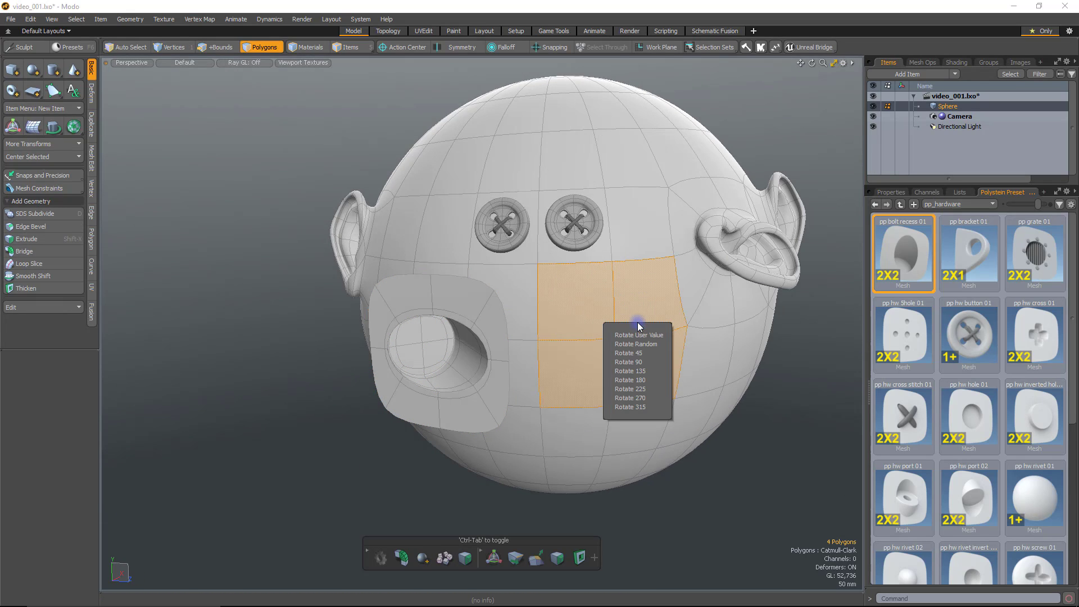
{"action": "left_click", "coordinate": [658, 398]}
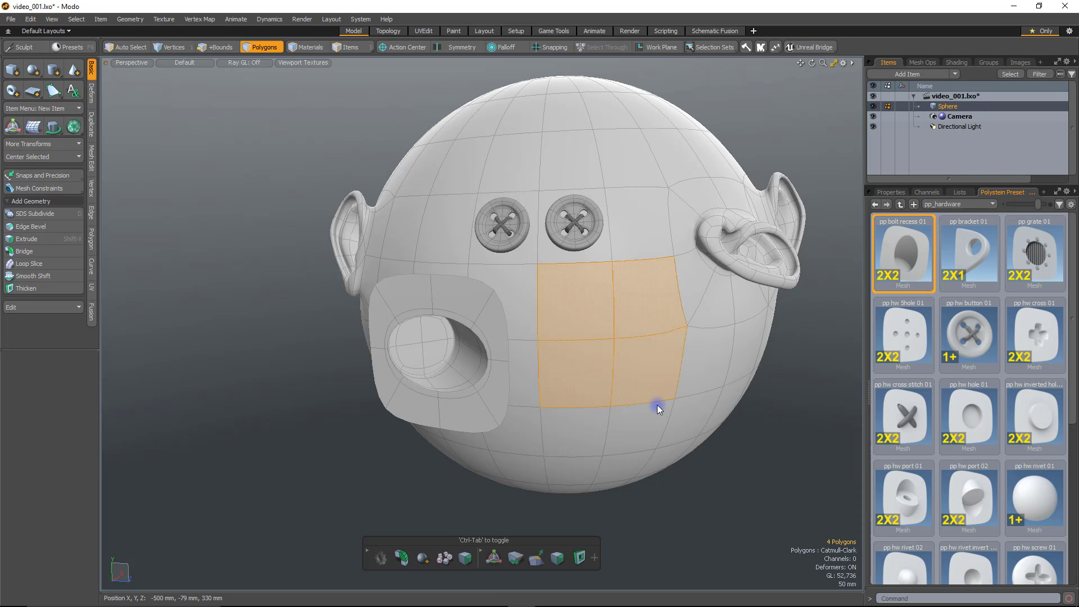
Select the diagonally rotated bolt recess, move it outward from the sphere, and clear the selection.
{"action": "left_click_drag", "start_coordinate": [579, 386], "coordinate": [662, 366], "text": "alt"}
{"action": "double_click", "coordinate": [624, 280]}
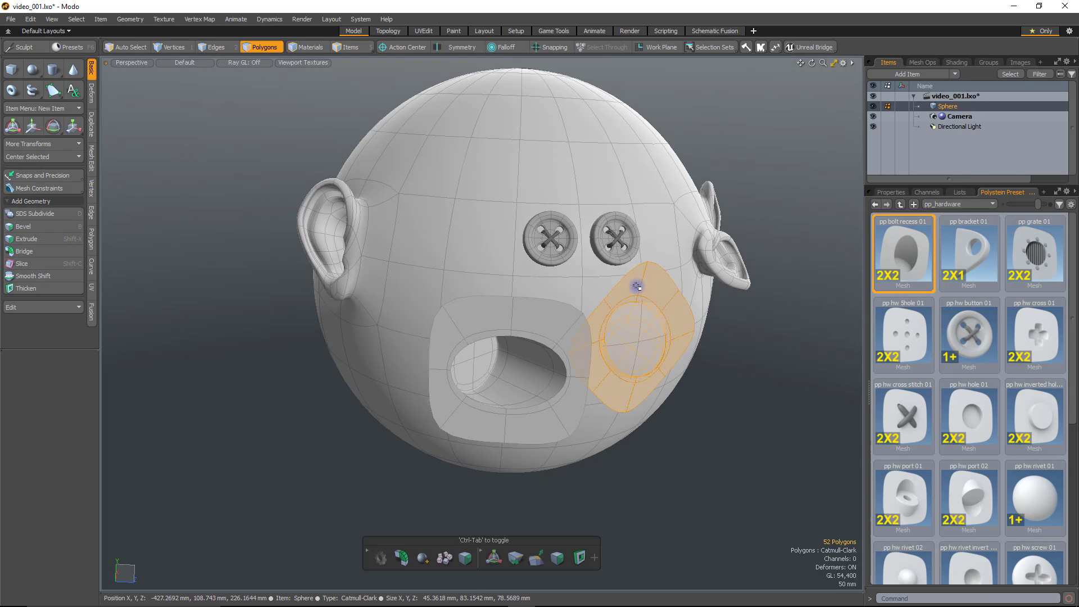
{"action": "key", "text": "w"}
{"action": "left_click_drag", "start_coordinate": [626, 324], "coordinate": [721, 356]}
{"action": "left_click", "coordinate": [767, 403]}
Select both pulled-out bolt recesses and delete them from the sphere mesh.
{"action": "left_click_drag", "start_coordinate": [766, 402], "coordinate": [634, 313], "text": "alt"}
{"action": "double_click", "coordinate": [633, 313]}
{"action": "double_click", "coordinate": [513, 329], "text": "shift"}
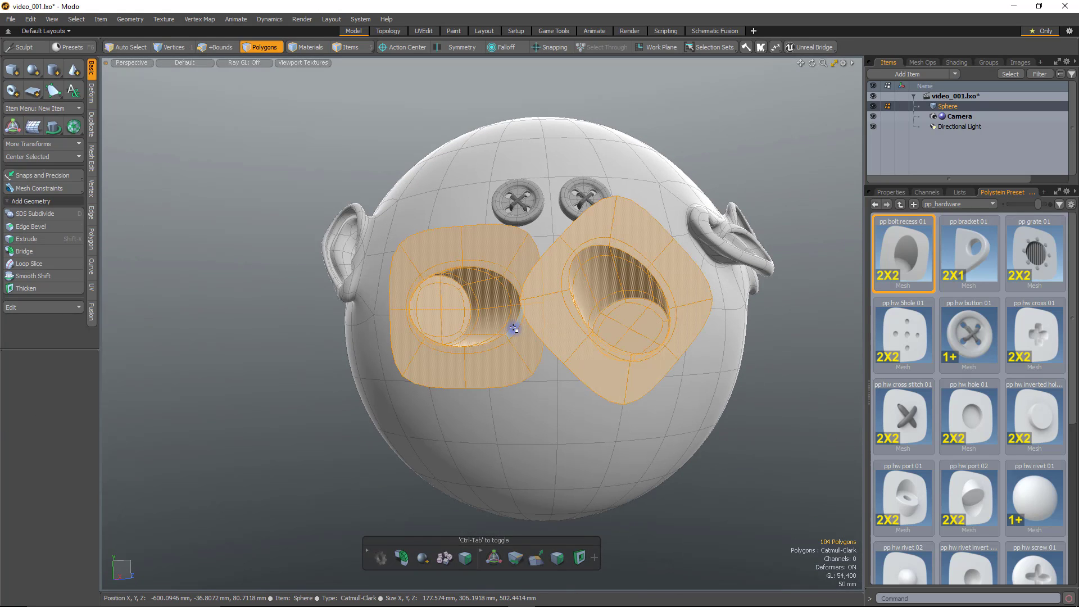
{"action": "key", "text": "Delete"}
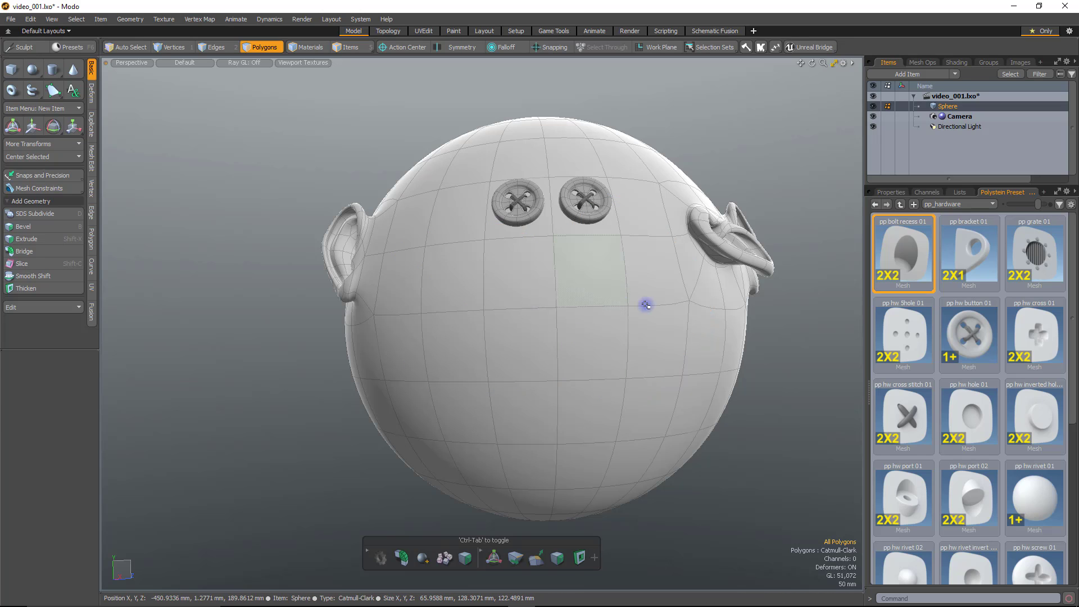
{"action": "key", "text": "ctrl"}
{"action": "key", "text": "ctrl+space"}
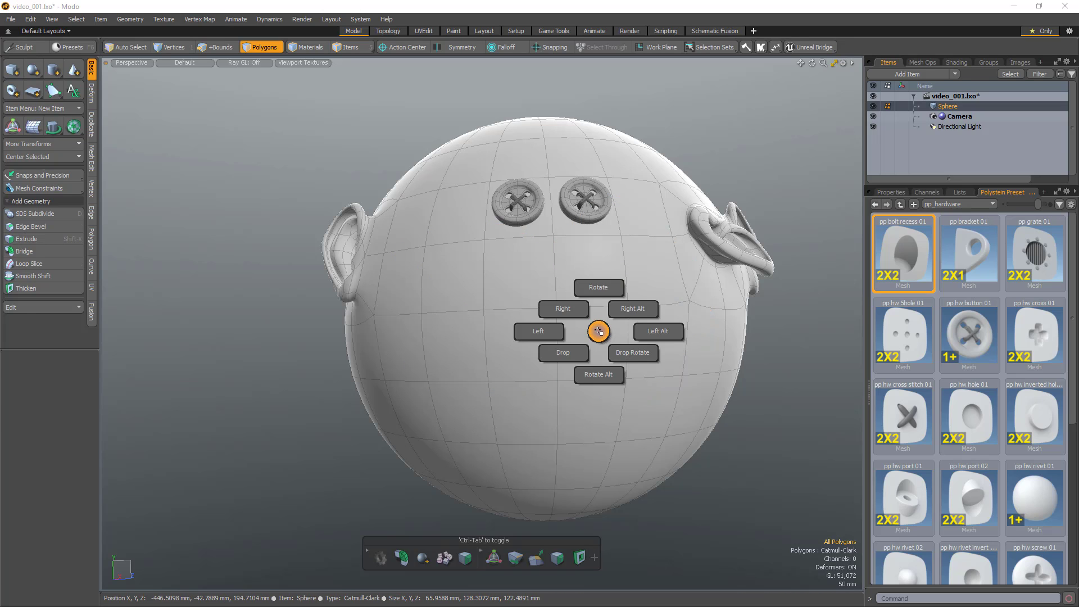
{"action": "left_click", "coordinate": [594, 284]}
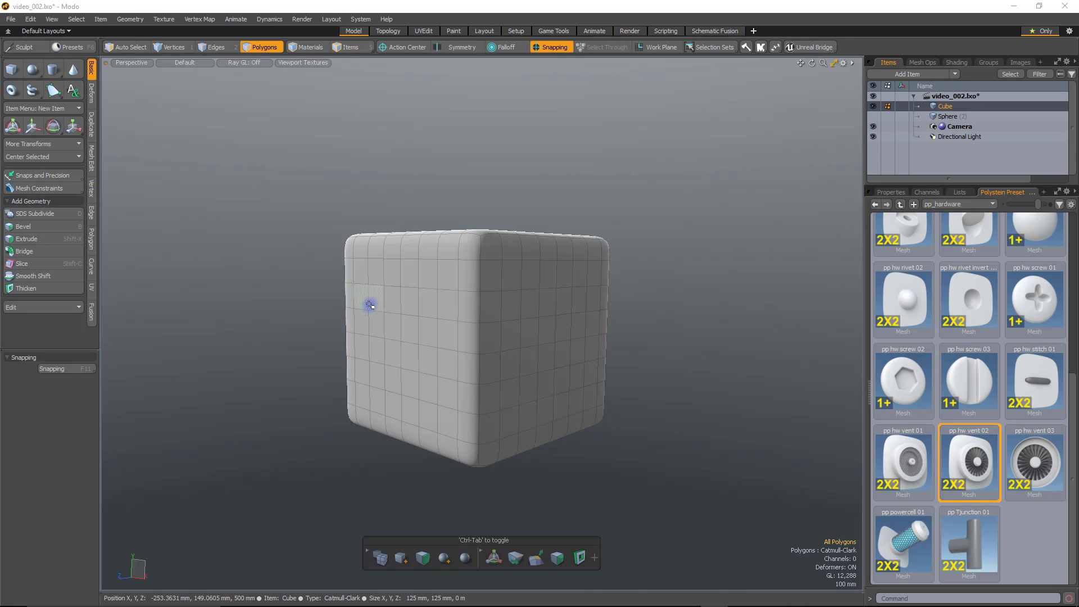
Select a 2×2 polygon block on one side face of the cube and place the pp hw vent 02 preset there, scaled to fit.
{"action": "mouse_move", "coordinate": [371, 306]}
{"action": "left_mouse_down"}
{"action": "mouse_move", "coordinate": [380, 327]}
{"action": "mouse_move", "coordinate": [391, 300]}
{"action": "left_mouse_up"}
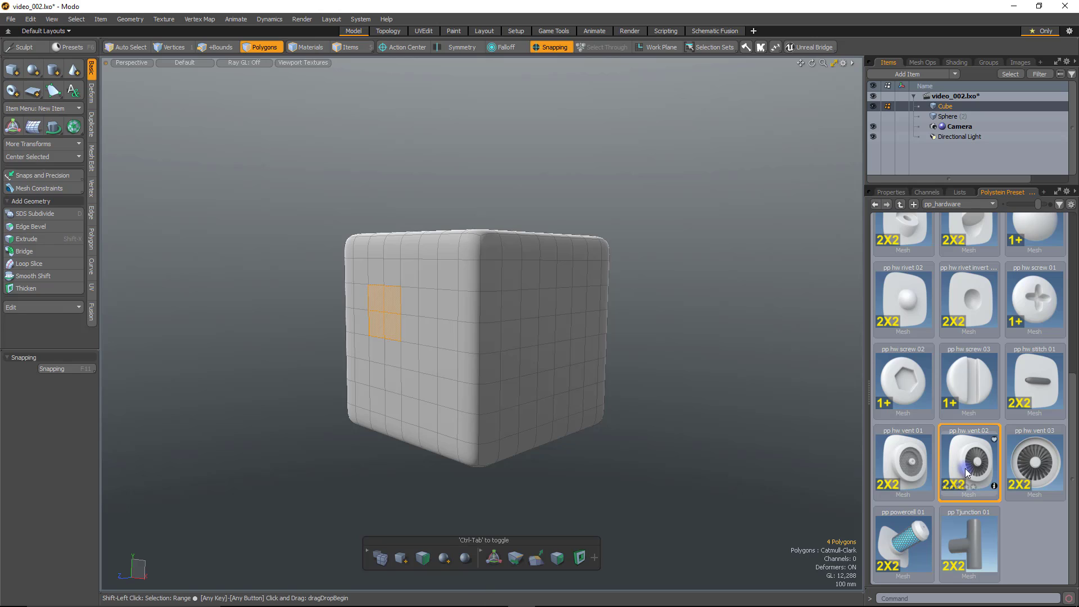
{"action": "left_click_drag", "start_coordinate": [969, 466], "coordinate": [483, 326]}
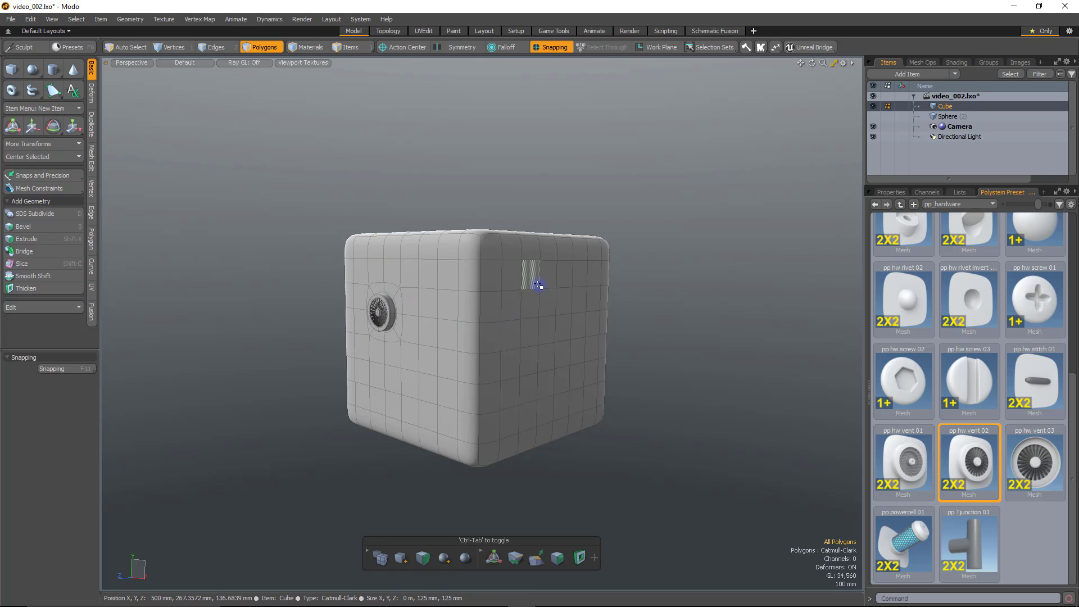
Select a 2×2 polygon block on the adjacent cube face and place pp hw vent 02 using Left No Scale.
{"action": "mouse_move", "coordinate": [547, 310]}
{"action": "left_mouse_down"}
{"action": "mouse_move", "coordinate": [562, 335]}
{"action": "mouse_move", "coordinate": [564, 298]}
{"action": "left_mouse_up"}
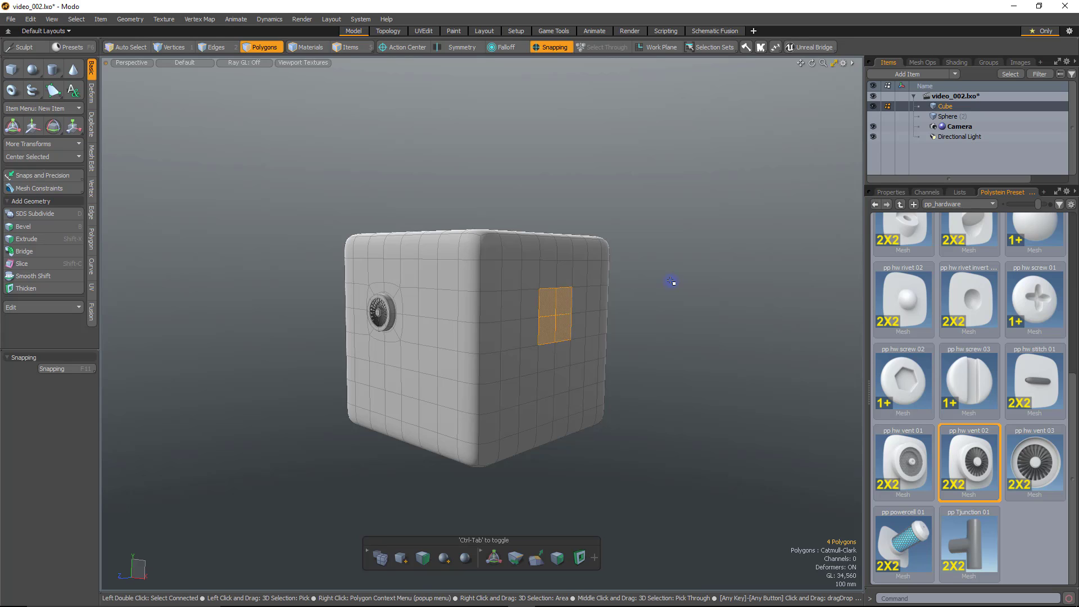
{"action": "key", "text": "ctrl+shift+f"}
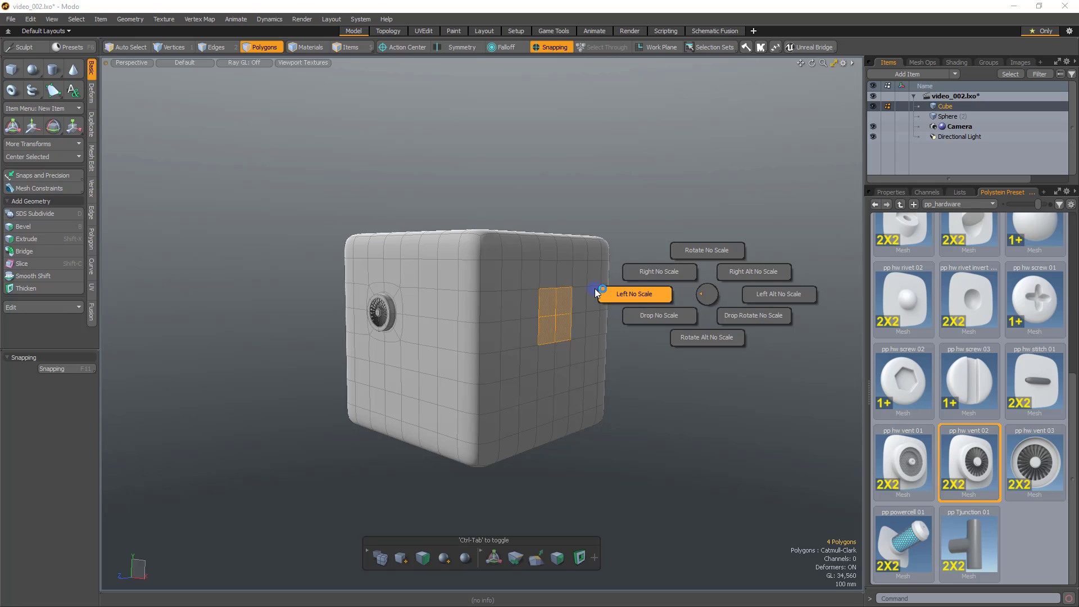
{"action": "left_click", "coordinate": [657, 299]}
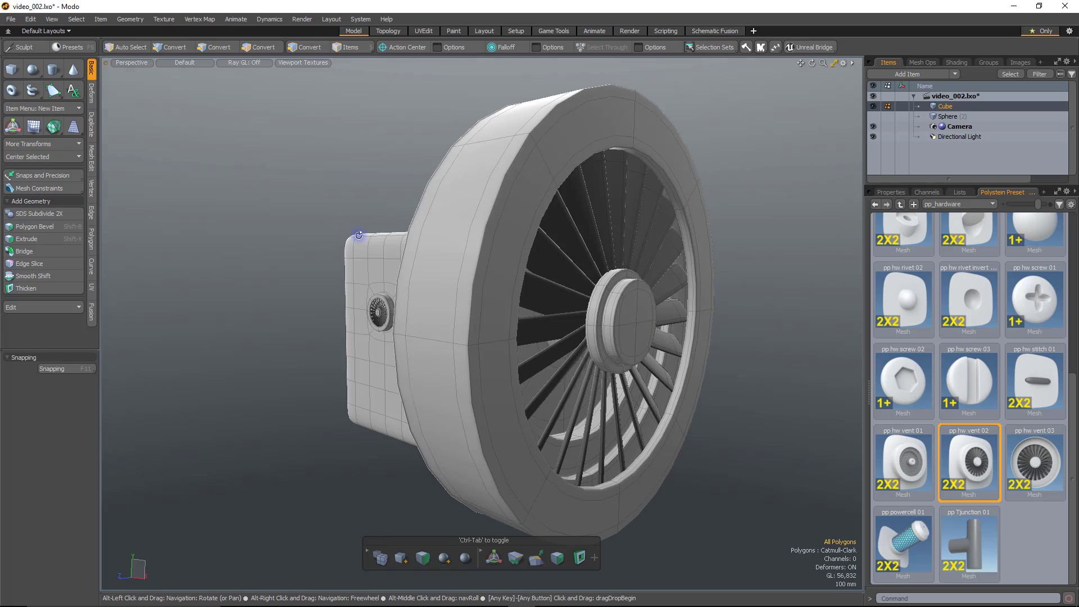
Select all geometry connected to the unscaled vent to check how it joins the cube, and clear the selection.
{"action": "left_click_drag", "start_coordinate": [358, 236], "coordinate": [656, 366], "text": "alt"}
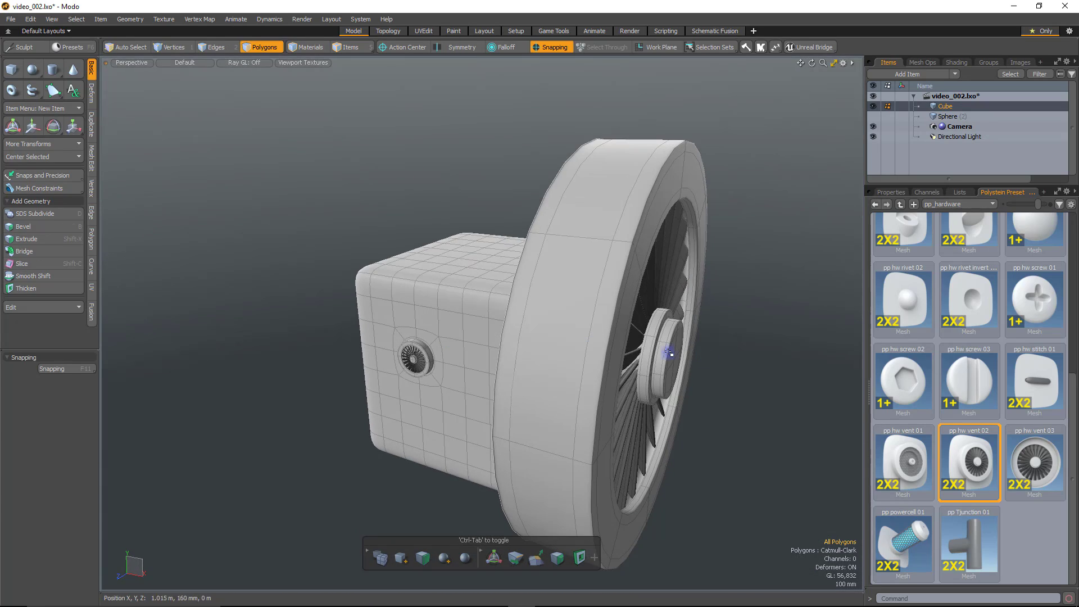
{"action": "left_click_drag", "start_coordinate": [571, 359], "coordinate": [609, 304], "text": "alt"}
{"action": "double_click", "coordinate": [573, 298]}
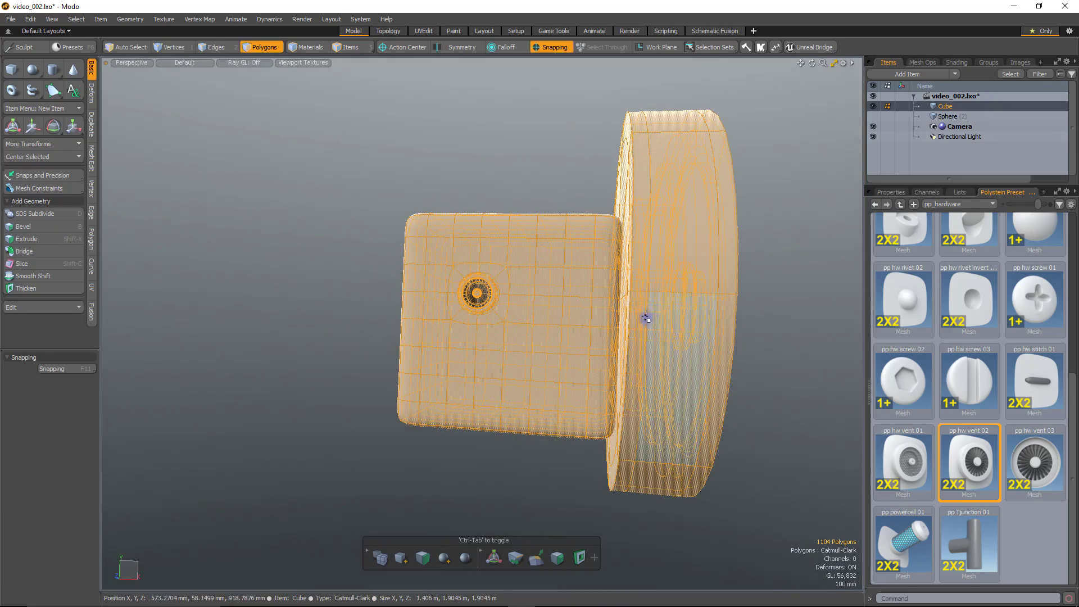
{"action": "left_click_drag", "start_coordinate": [662, 267], "coordinate": [706, 298], "text": "alt"}
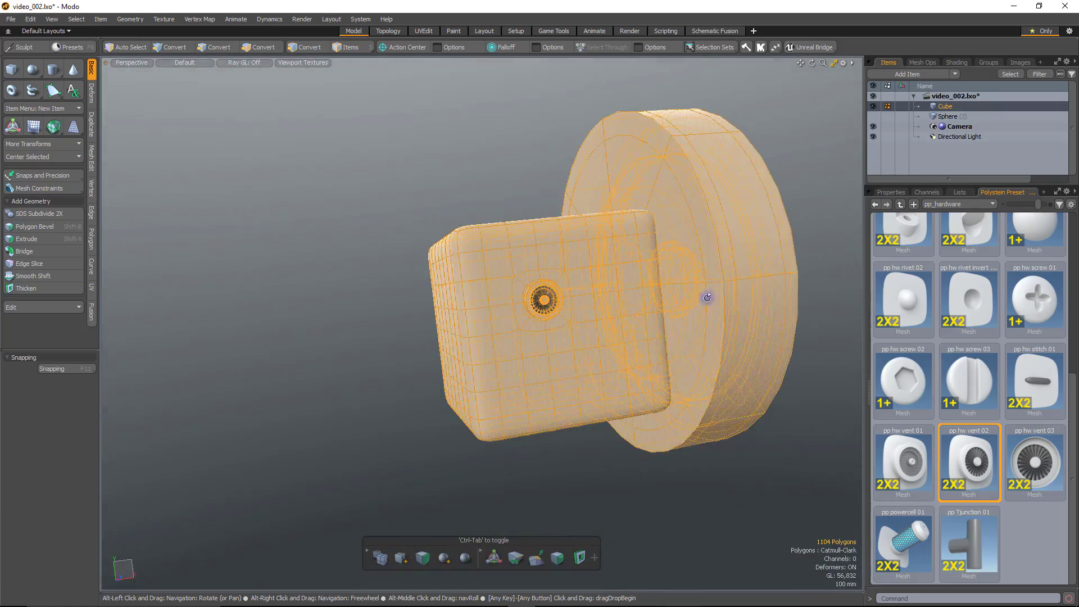
{"action": "left_click", "coordinate": [641, 491]}
Select a 2×2 polygon block on the cube face opposite the unscaled vent and place pp hw vent 02 using Drop No Scale with Drop Left.
{"action": "left_click_drag", "start_coordinate": [526, 339], "coordinate": [597, 383], "text": "alt"}
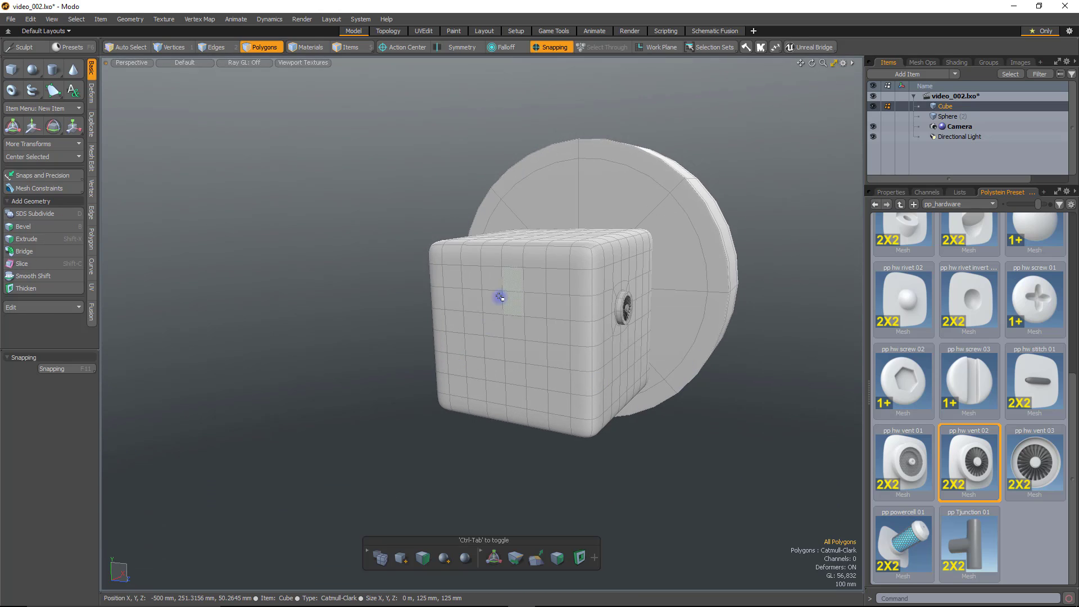
{"action": "mouse_move", "coordinate": [497, 297]}
{"action": "left_mouse_down"}
{"action": "mouse_move", "coordinate": [516, 325]}
{"action": "mouse_move", "coordinate": [513, 304]}
{"action": "left_mouse_up"}
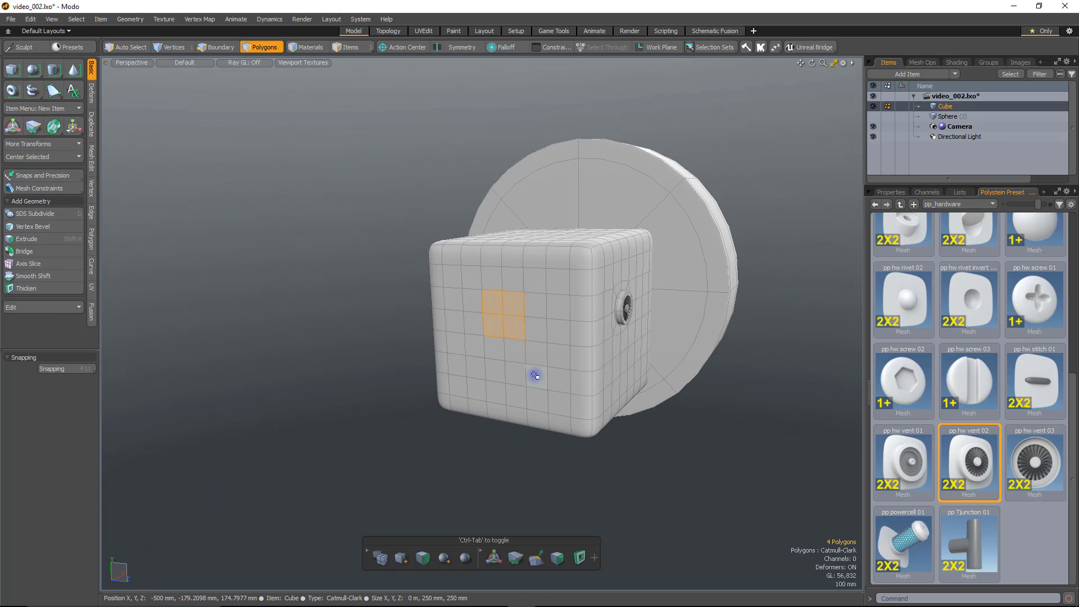
{"action": "key", "text": "ctrl+1"}
{"action": "left_click", "coordinate": [504, 394]}
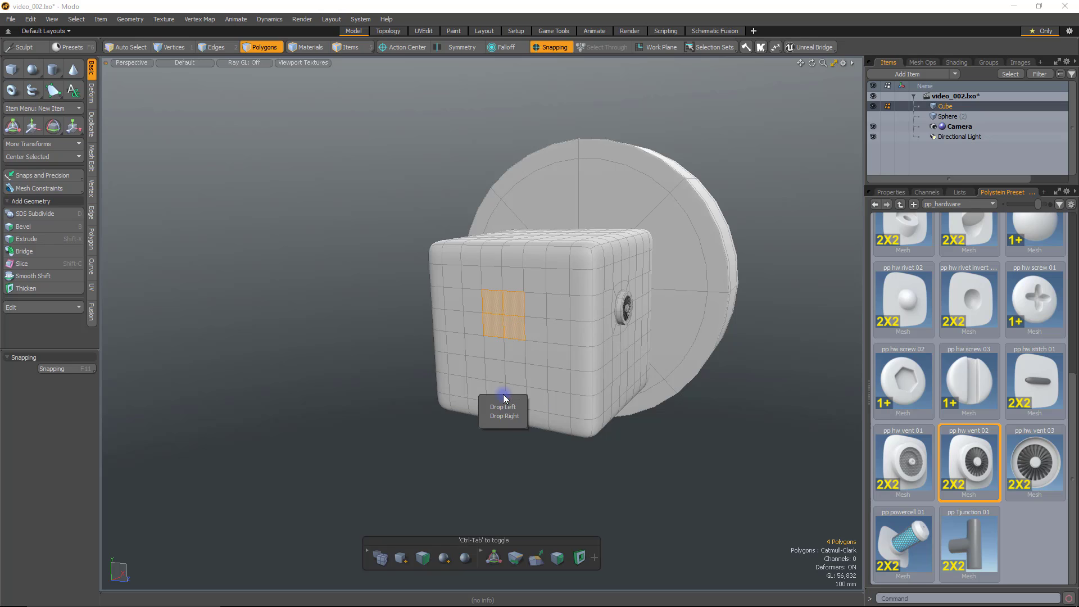
{"action": "left_click", "coordinate": [510, 406]}
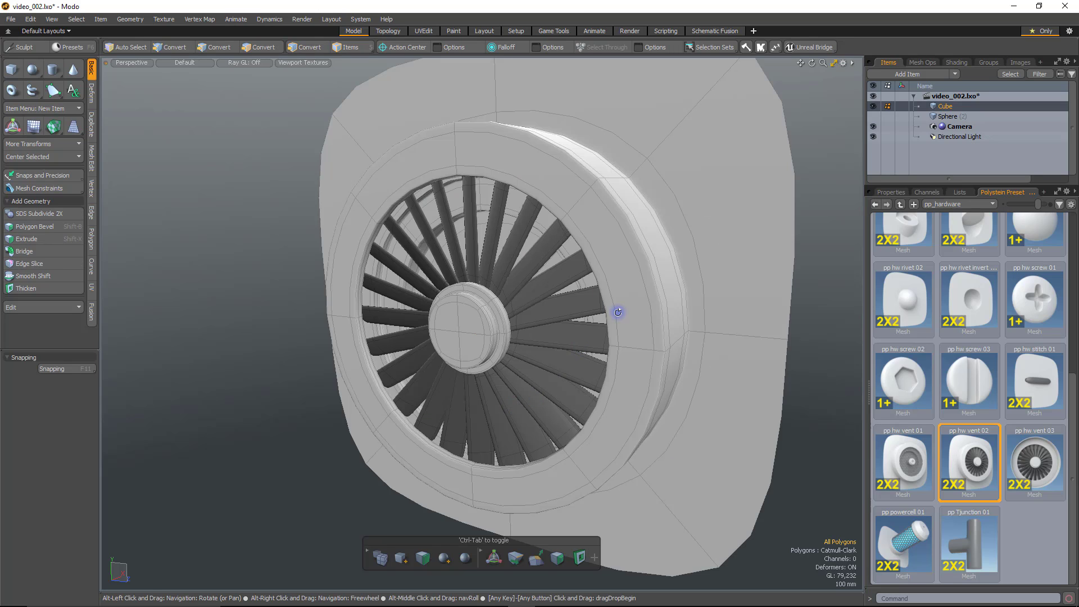
{"action": "left_click_drag", "start_coordinate": [616, 308], "coordinate": [709, 241], "text": "alt"}
{"action": "left_click_drag", "start_coordinate": [759, 282], "coordinate": [474, 243], "text": "alt"}
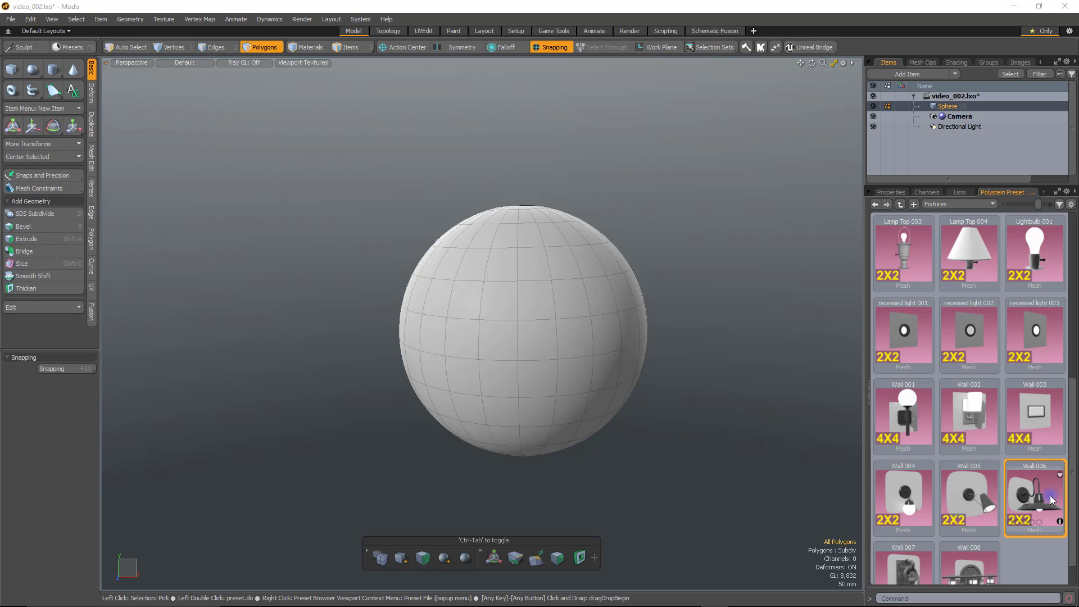
Select a 2×2 polygon block on the sphere, open the Polystein Tools popover from the paint pie to examine its options, and close it.
{"action": "left_click_drag", "start_coordinate": [1052, 499], "coordinate": [578, 292]}
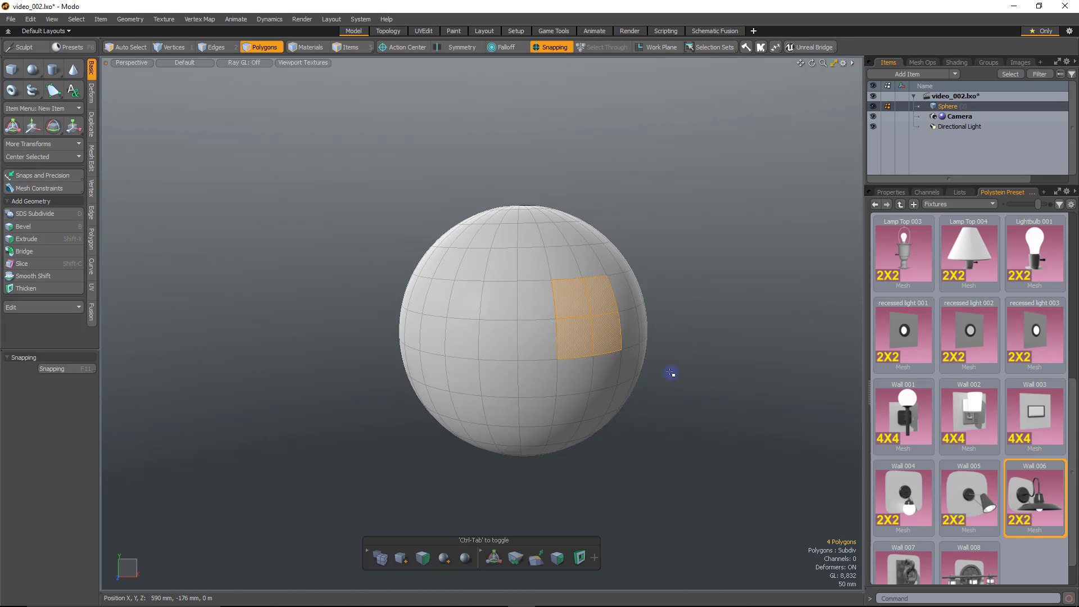
{"action": "key", "text": "ctrl+alt+f"}
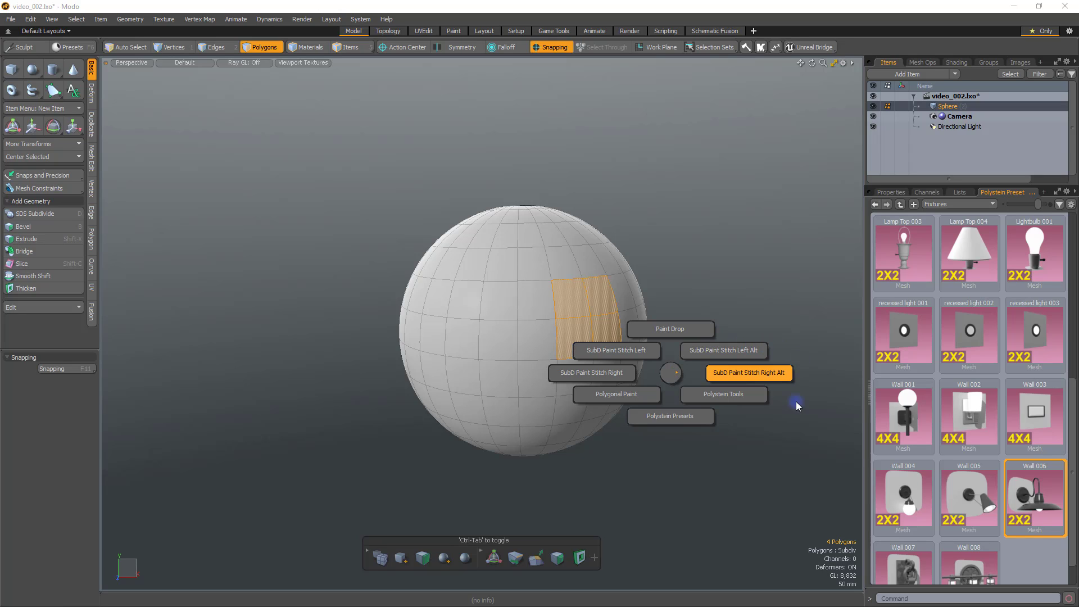
{"action": "left_click", "coordinate": [707, 395]}
{"action": "key", "text": "ctrl+shift+f"}
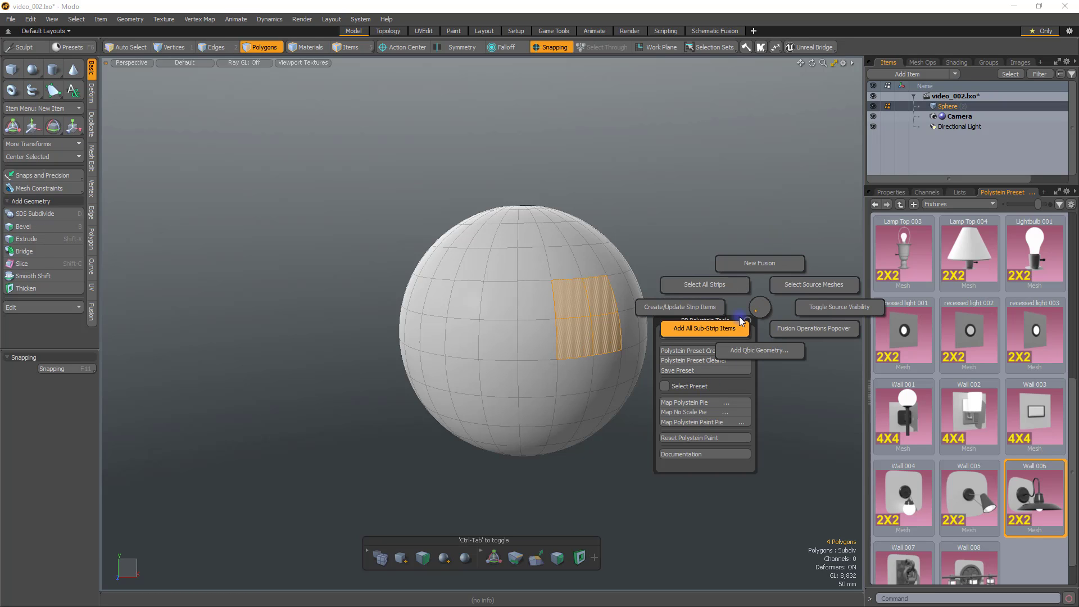
{"action": "left_click", "coordinate": [736, 331]}
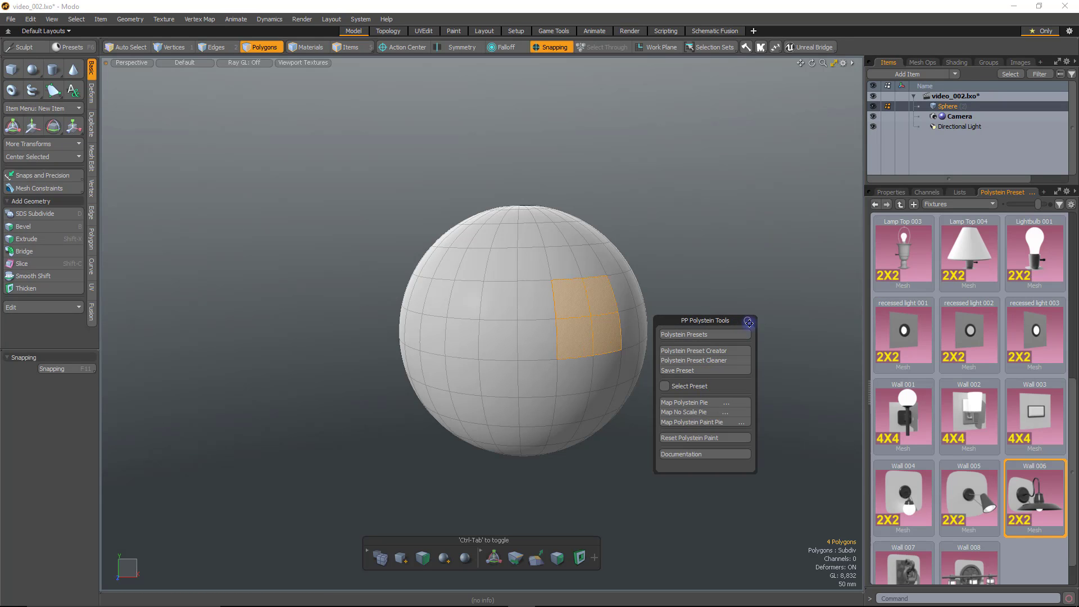
{"action": "left_click", "coordinate": [748, 320]}
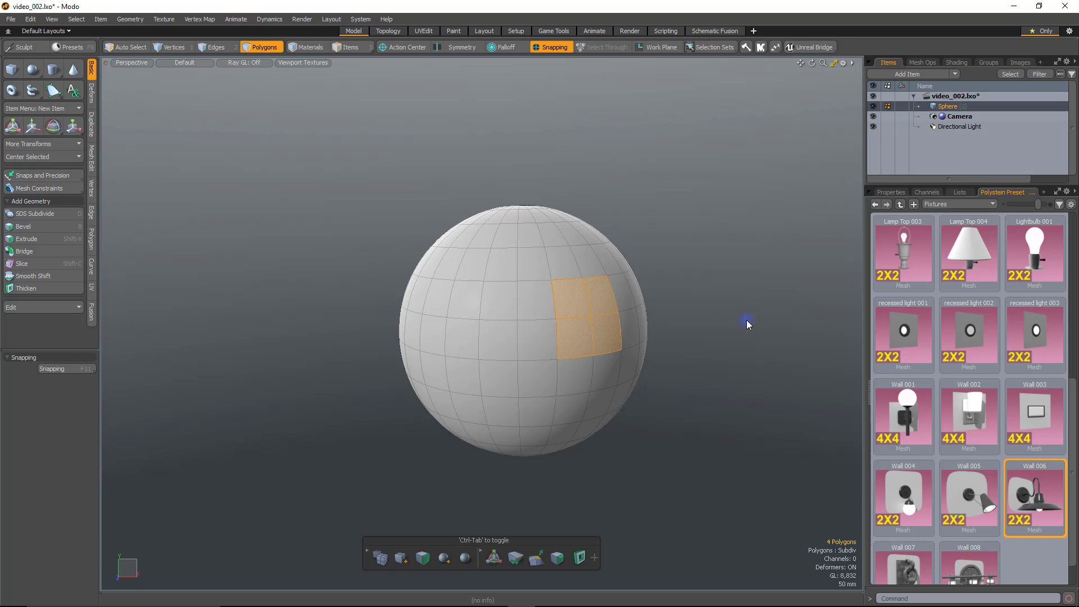
{"action": "left_click", "coordinate": [777, 50]}
{"action": "left_click", "coordinate": [778, 51]}
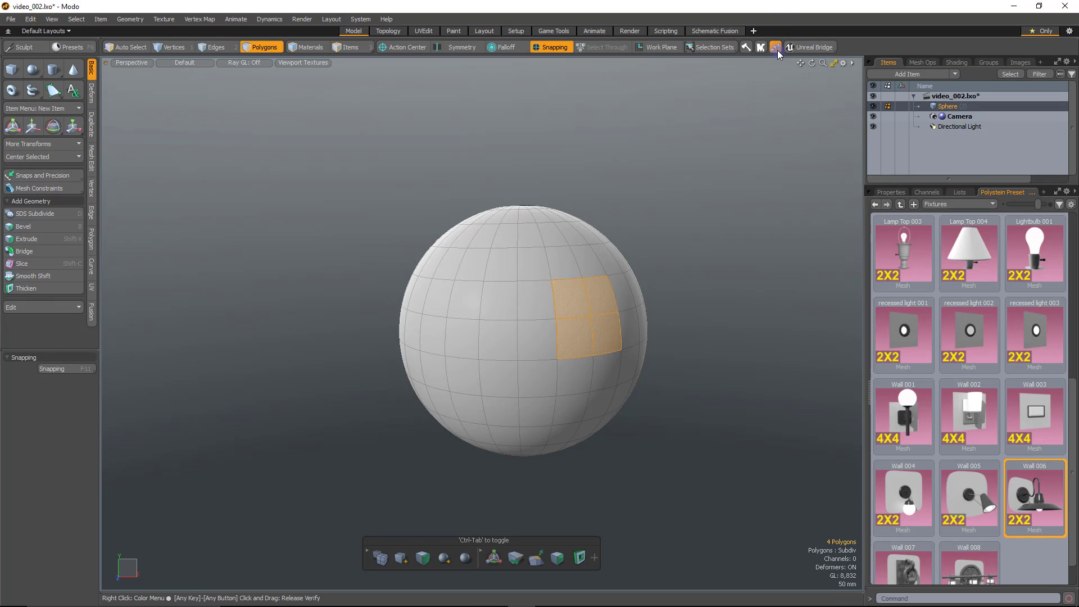
Open the Polystein Preset Browser from the paint pie and again from the kit's own shortcut, closing it each time.
{"action": "key", "text": "ctrl+shift+space"}
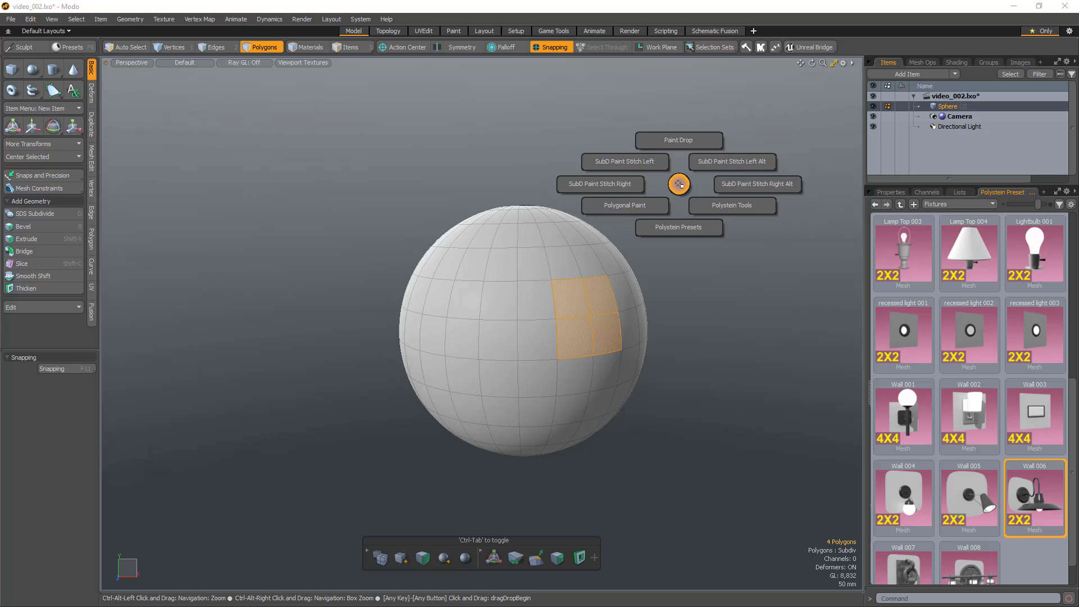
{"action": "left_click", "coordinate": [695, 237]}
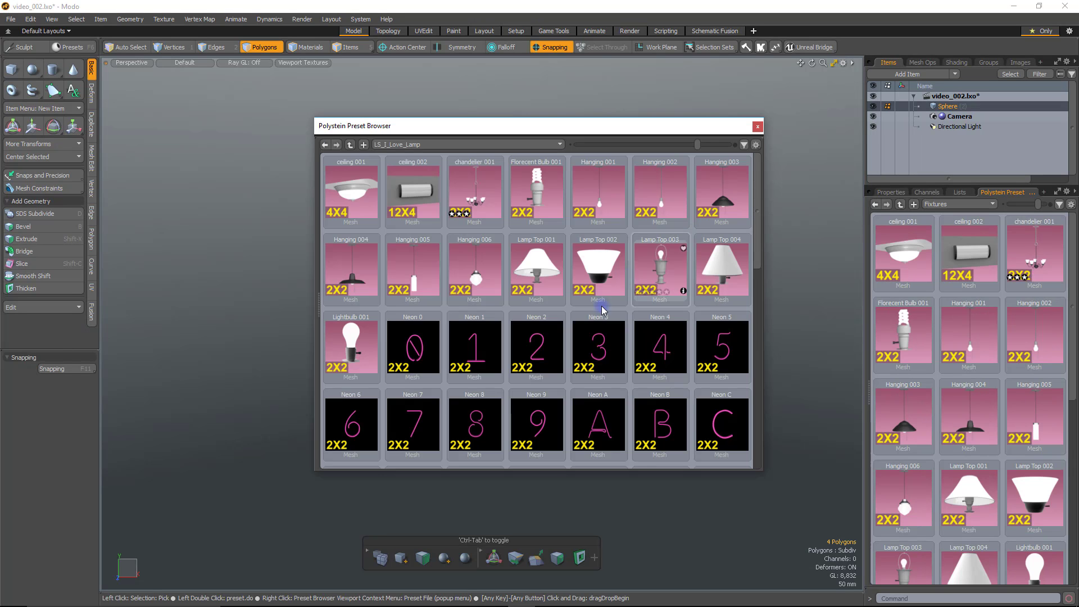
{"action": "left_click", "coordinate": [758, 126]}
{"action": "left_click", "coordinate": [775, 49]}
{"action": "left_click", "coordinate": [780, 83]}
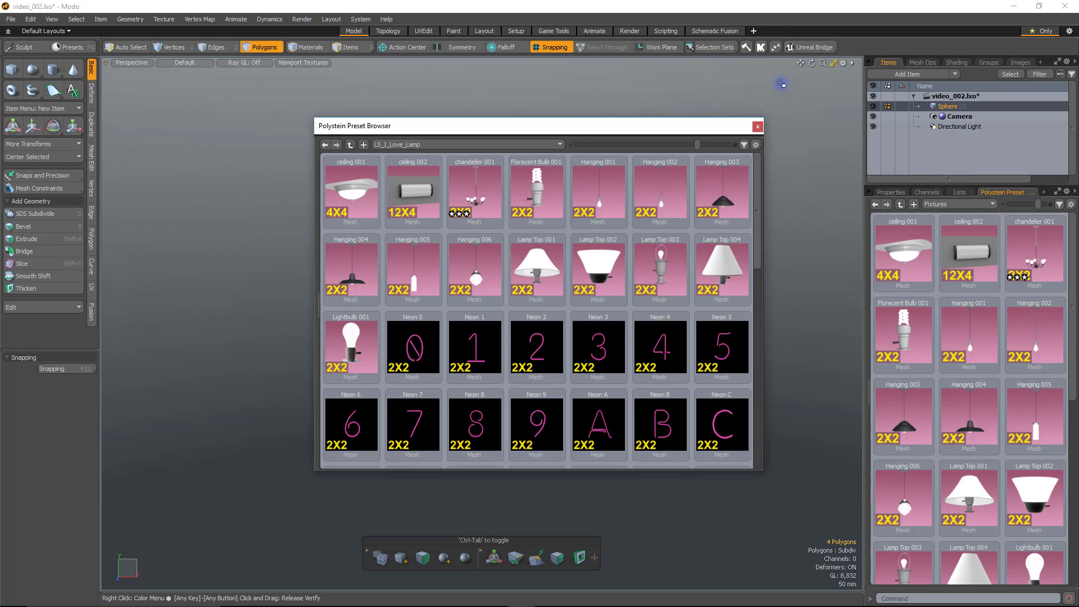
{"action": "left_click", "coordinate": [756, 125]}
Bring up the paint pie and view the Polygonal Paint variants for left and right placement.
{"action": "key", "text": "alt+f"}
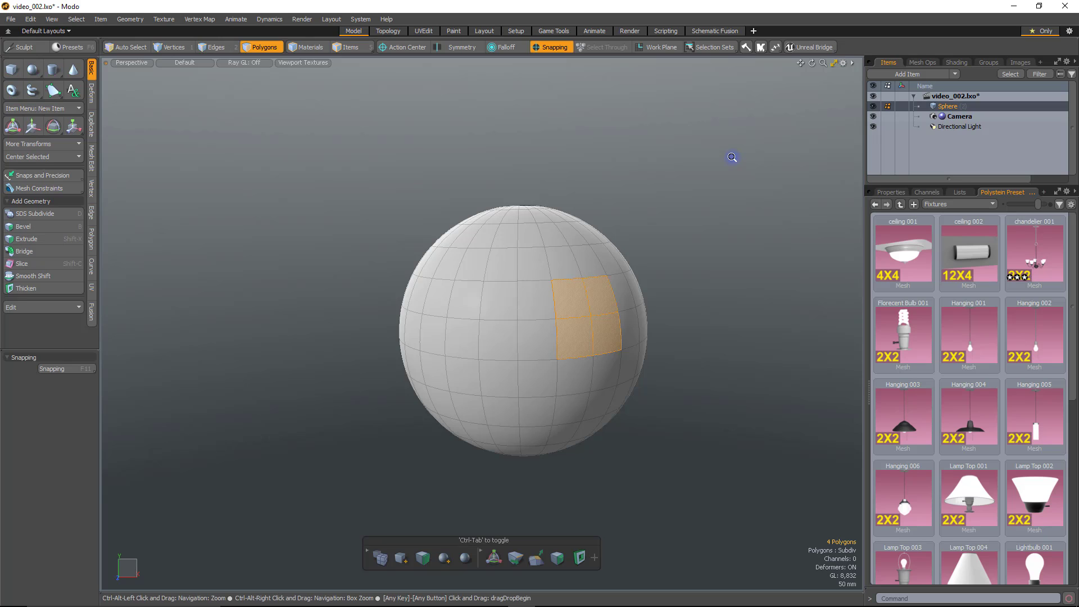
{"action": "key", "text": "ctrl+alt+p"}
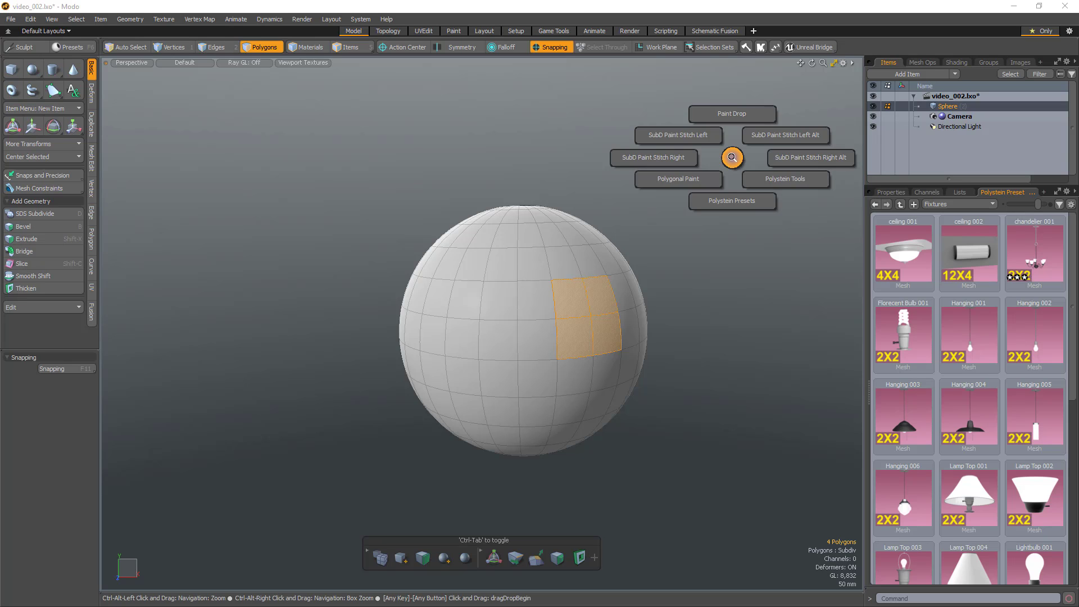
{"action": "left_click", "coordinate": [696, 178]}
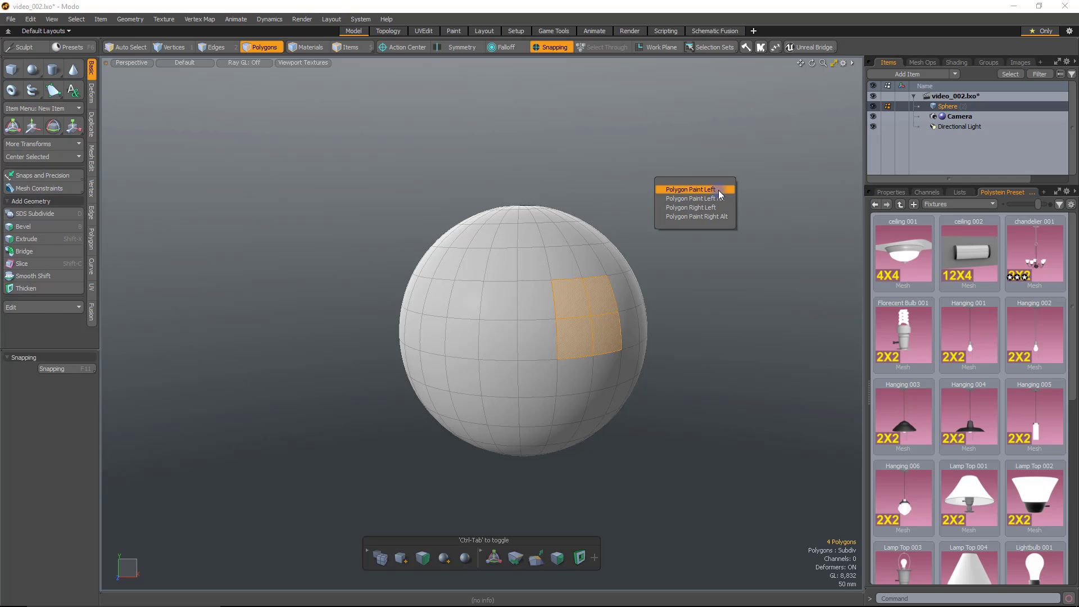
{"action": "left_click", "coordinate": [724, 222]}
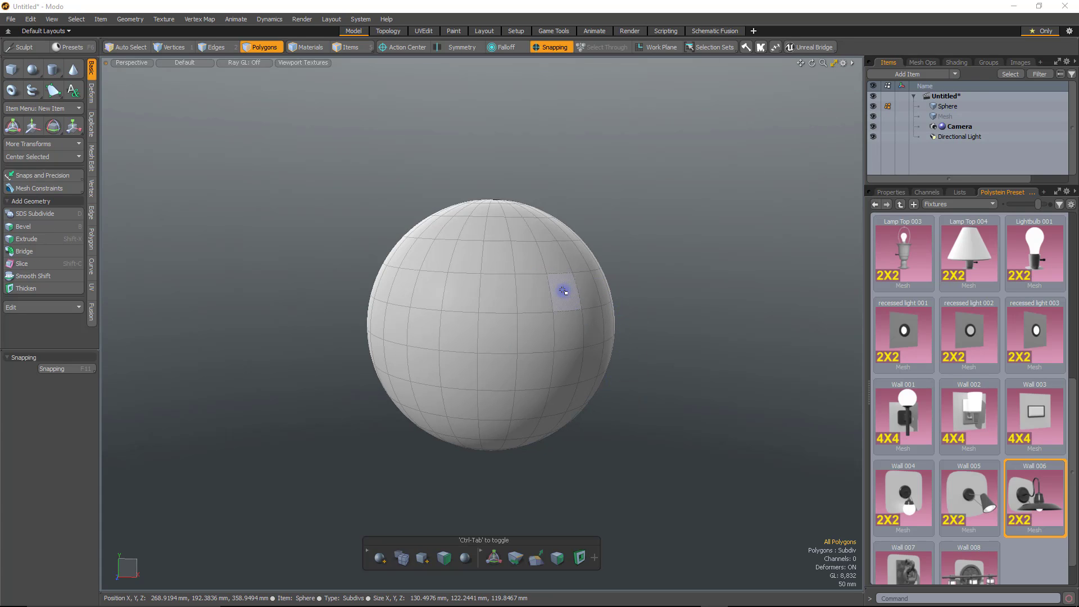
Select a 2×2 polygon block on the sphere's side and stitch the Wall 006 lamp into it upright using SubD Paint Stitch Left.
{"action": "mouse_move", "coordinate": [564, 291]}
{"action": "left_mouse_down"}
{"action": "mouse_move", "coordinate": [563, 319]}
{"action": "mouse_move", "coordinate": [588, 292]}
{"action": "left_mouse_up"}
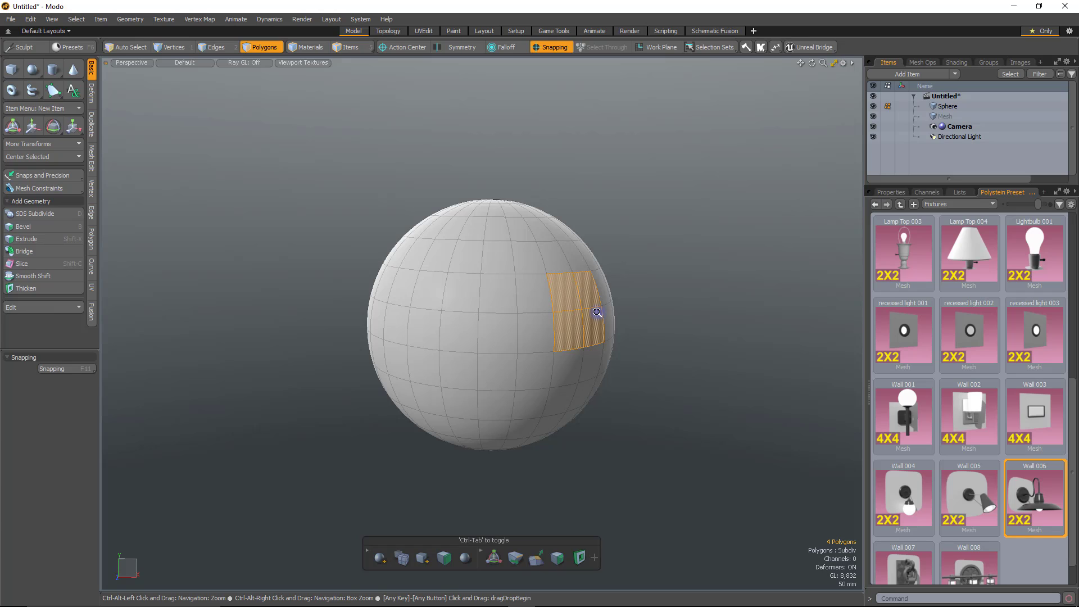
{"action": "key", "text": "ctrl+alt+f"}
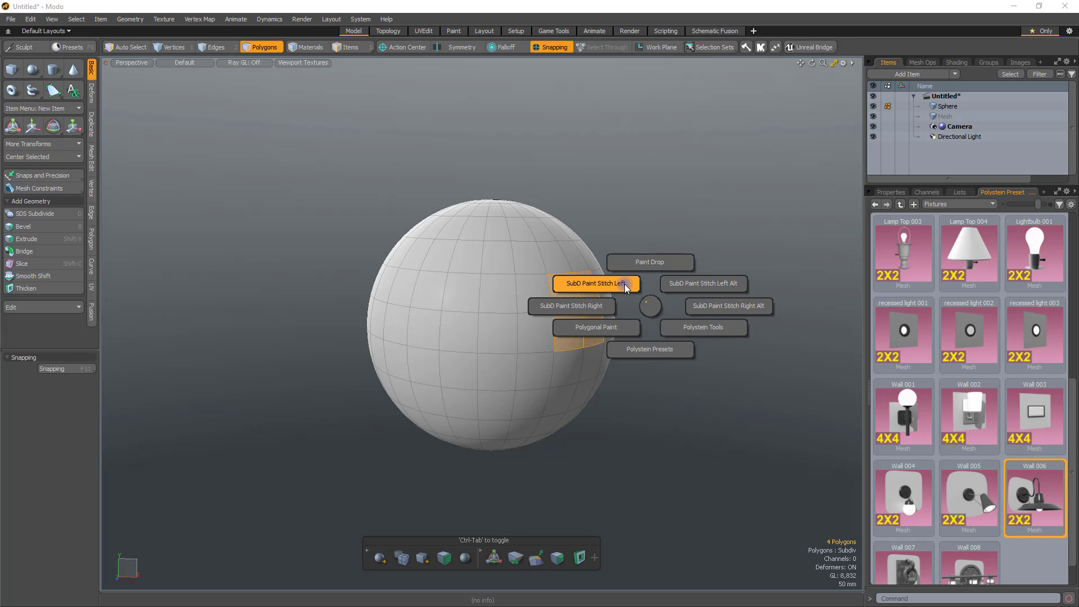
{"action": "left_click", "coordinate": [625, 285]}
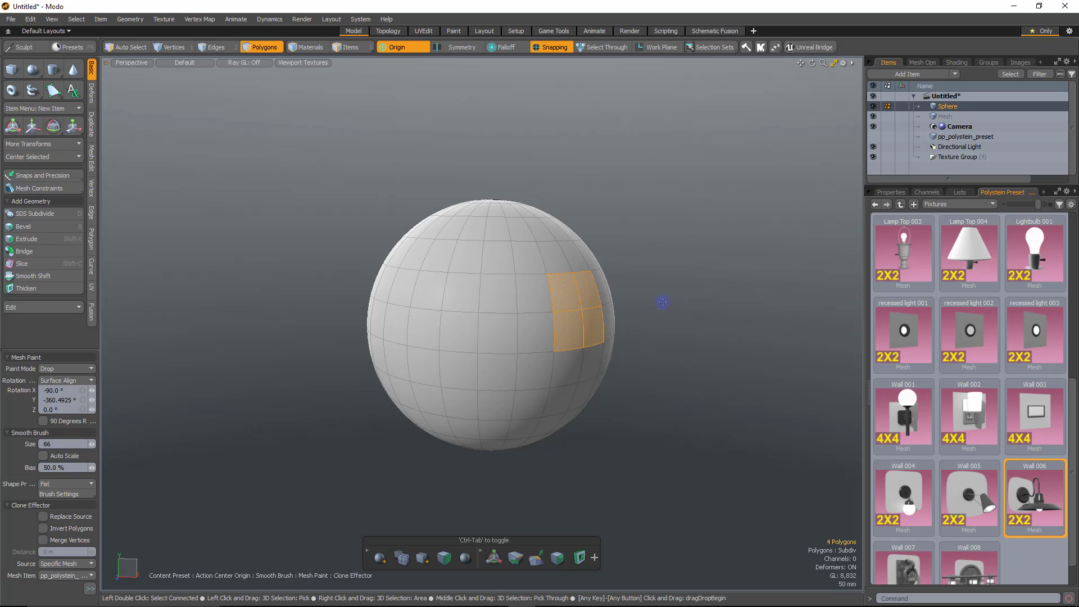
{"action": "left_click_drag", "start_coordinate": [677, 306], "coordinate": [602, 322], "text": "alt"}
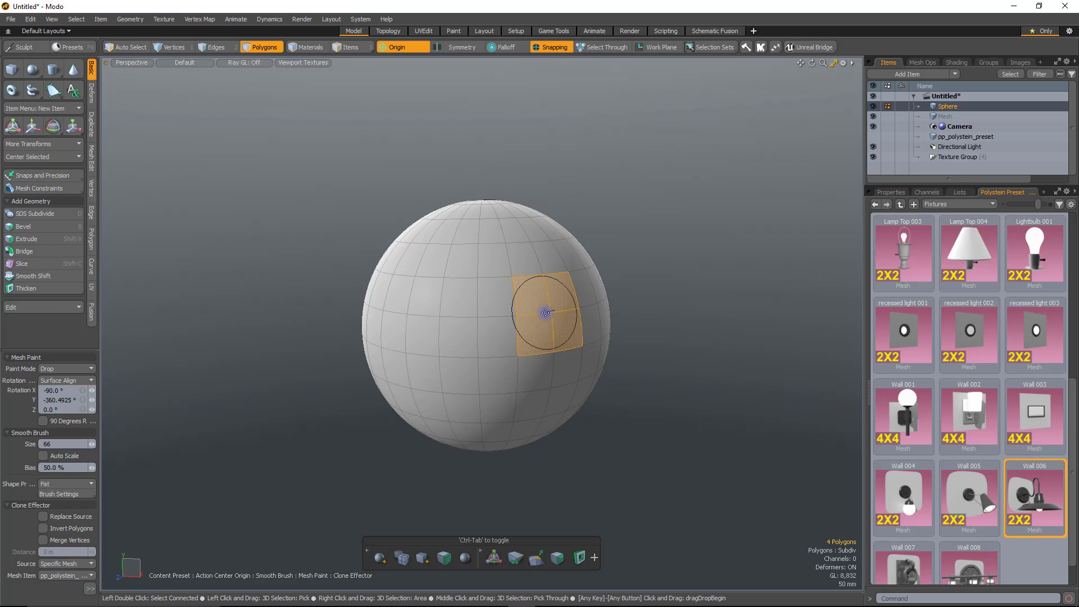
{"action": "left_click", "coordinate": [551, 312]}
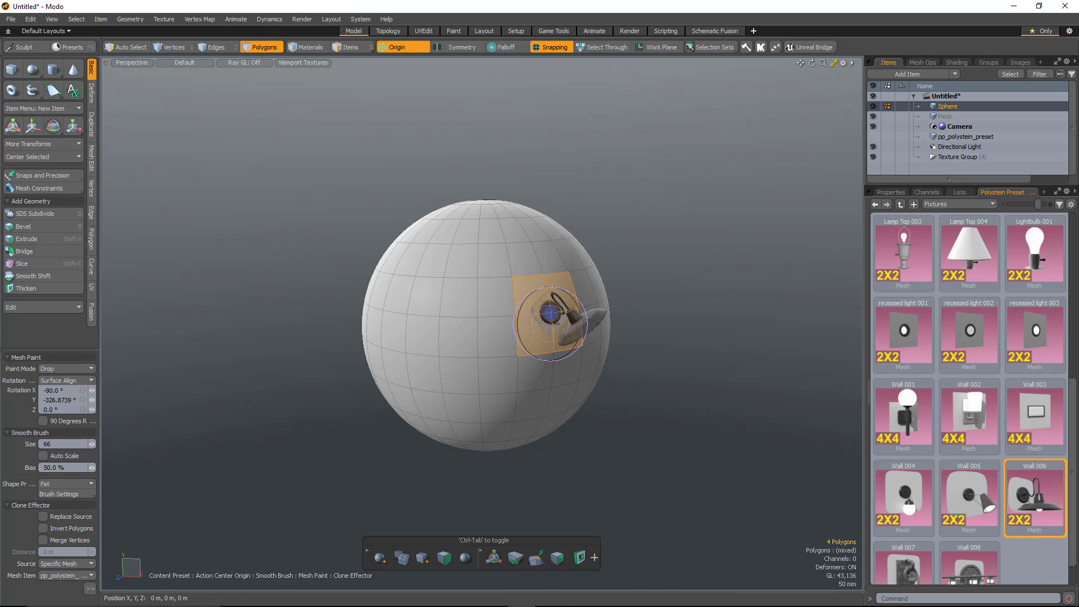
{"action": "mouse_move", "coordinate": [541, 331]}
{"action": "left_mouse_down"}
{"action": "mouse_move", "coordinate": [559, 338]}
{"action": "mouse_move", "coordinate": [537, 326]}
{"action": "mouse_move", "coordinate": [536, 336]}
{"action": "mouse_move", "coordinate": [537, 325]}
{"action": "left_mouse_up"}
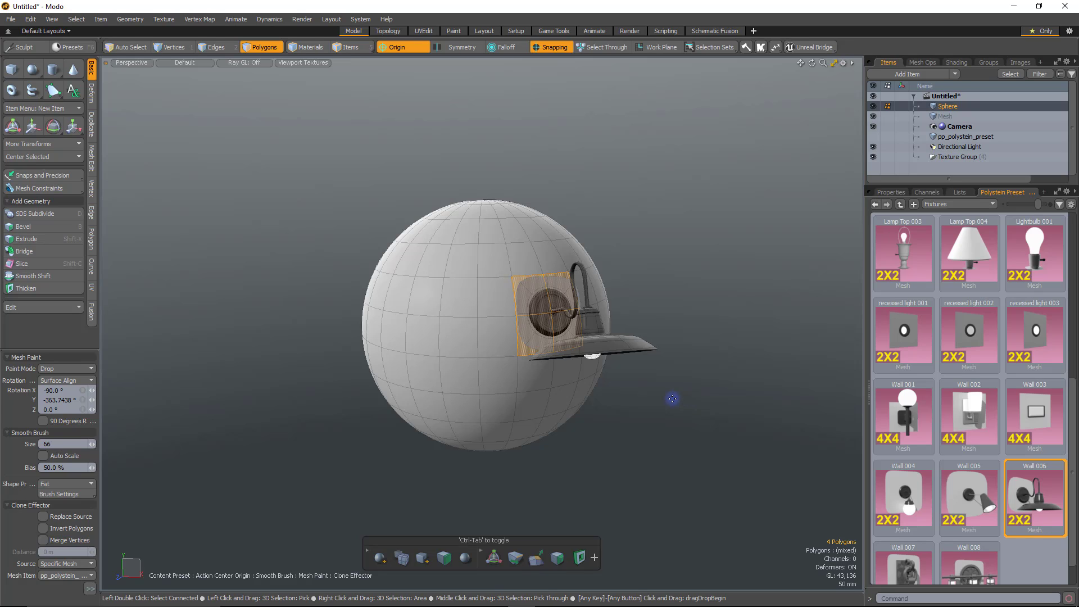
{"action": "key", "text": "space"}
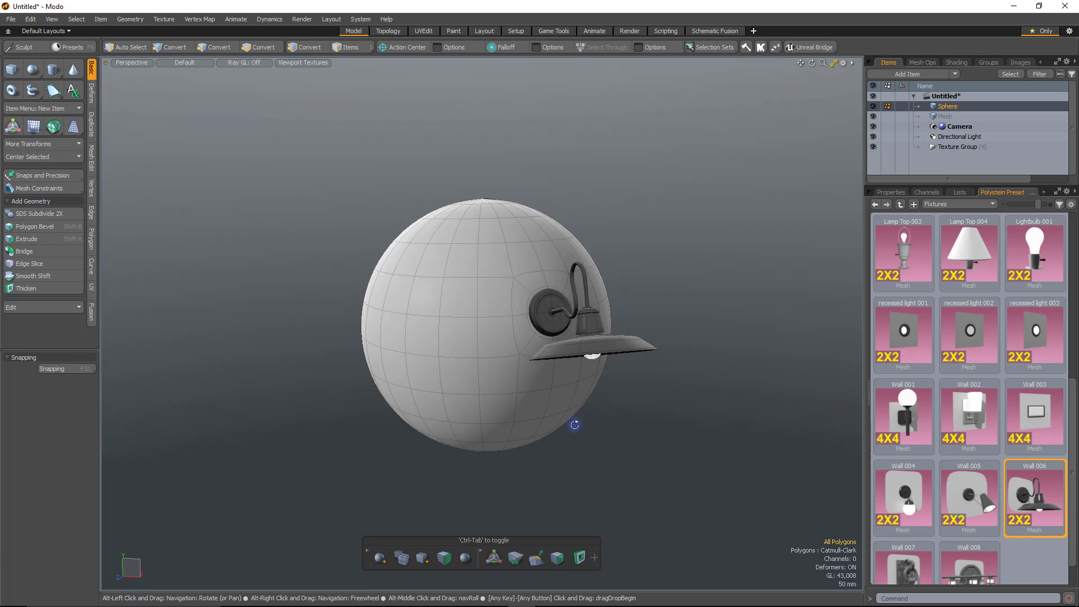
Select a 2×2 polygon block on a bare side of the sphere and stitch in a small upright Wall 006 lamp using SubD Paint Stitch Left.
{"action": "mouse_move", "coordinate": [574, 424]}
{"action": "left_mouse_down", "text": "alt"}
{"action": "mouse_move", "coordinate": [739, 373]}
{"action": "mouse_move", "coordinate": [604, 430]}
{"action": "mouse_move", "coordinate": [483, 292]}
{"action": "left_mouse_up", "text": "alt"}
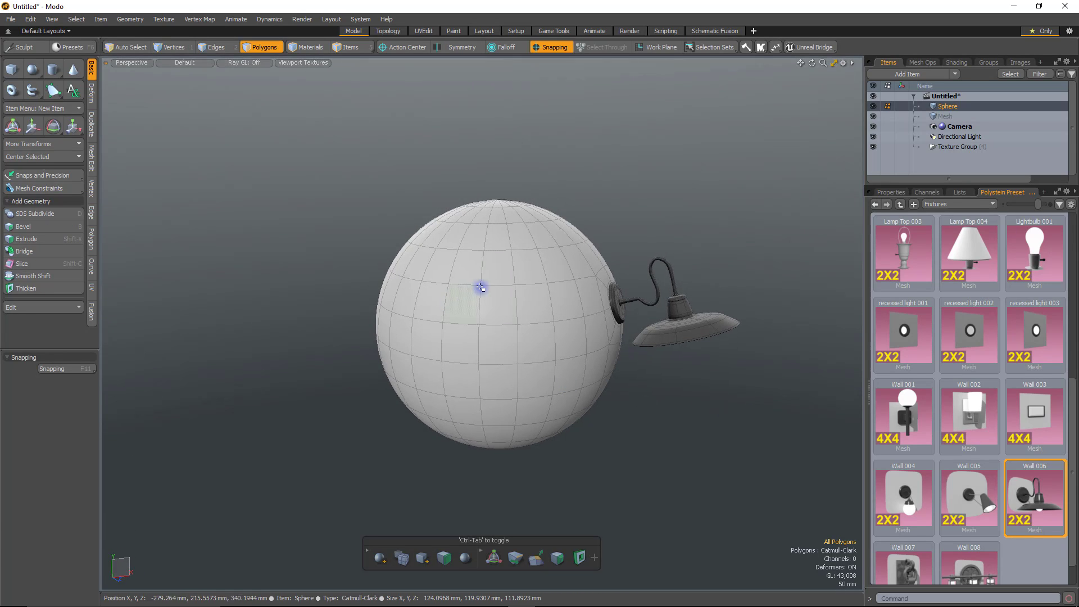
{"action": "left_click", "coordinate": [472, 316]}
{"action": "left_click_drag", "start_coordinate": [481, 336], "coordinate": [477, 327]}
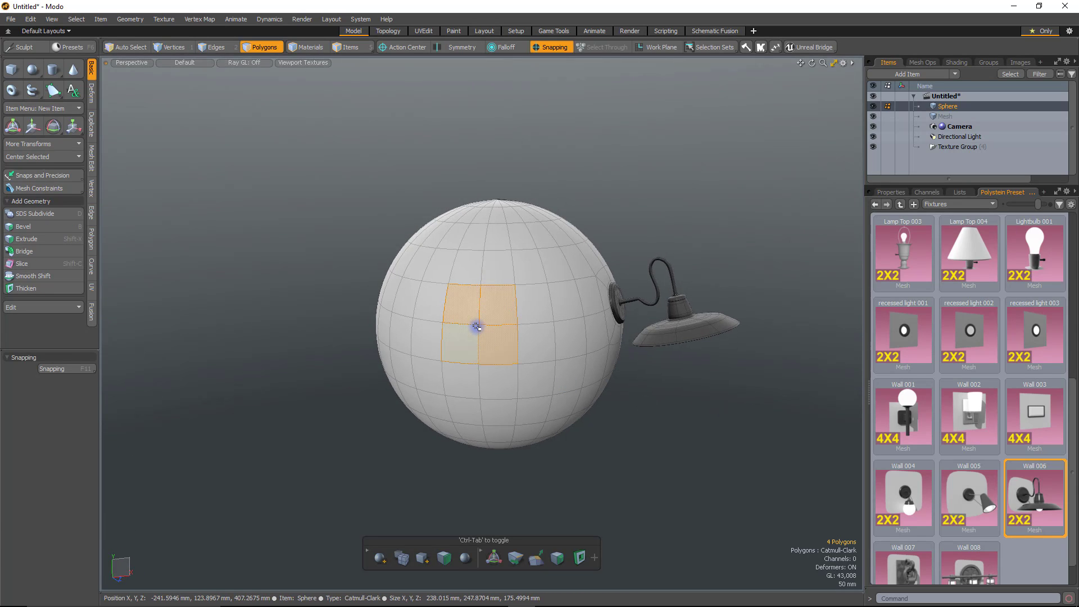
{"action": "key", "text": "ctrl+alt+space"}
{"action": "left_click", "coordinate": [441, 311]}
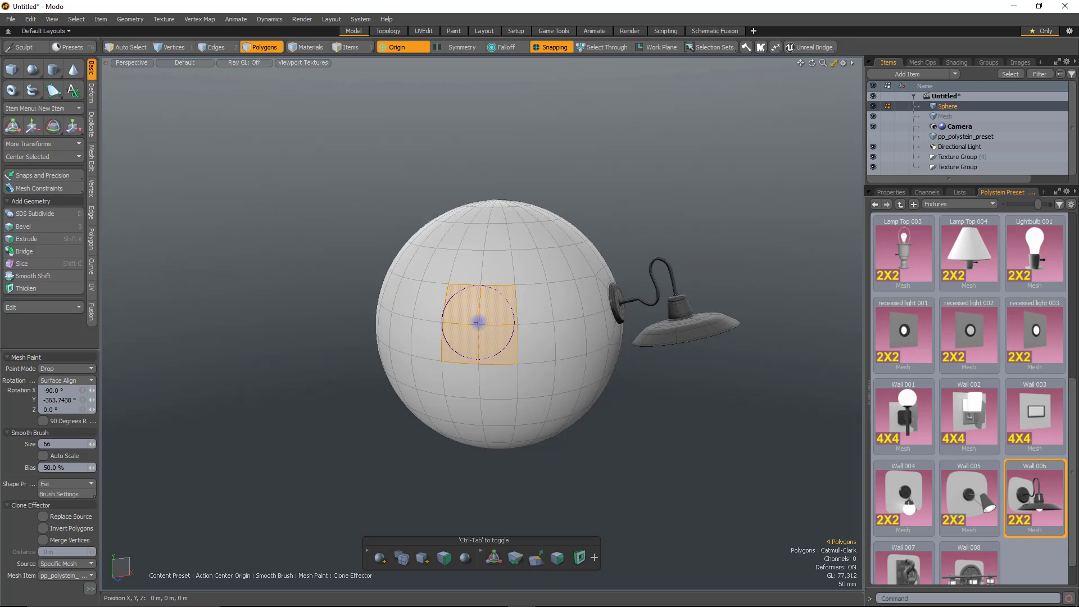
{"action": "left_click_drag", "start_coordinate": [477, 322], "coordinate": [483, 330]}
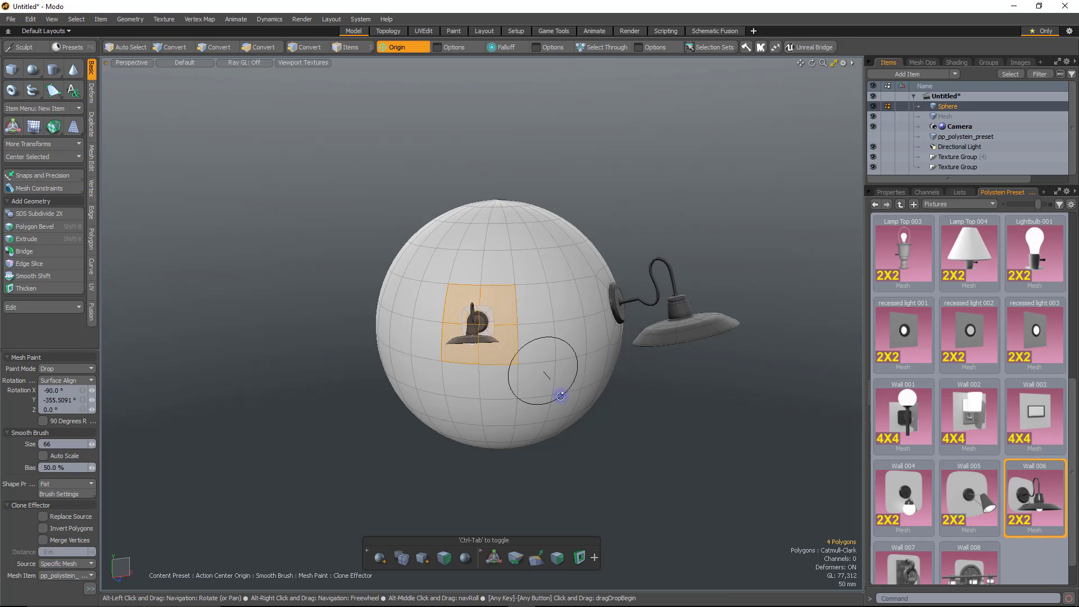
{"action": "mouse_move", "coordinate": [559, 397]}
{"action": "left_mouse_down", "text": "alt"}
{"action": "mouse_move", "coordinate": [491, 415]}
{"action": "mouse_move", "coordinate": [414, 378]}
{"action": "mouse_move", "coordinate": [508, 354]}
{"action": "mouse_move", "coordinate": [454, 380]}
{"action": "left_mouse_up", "text": "alt"}
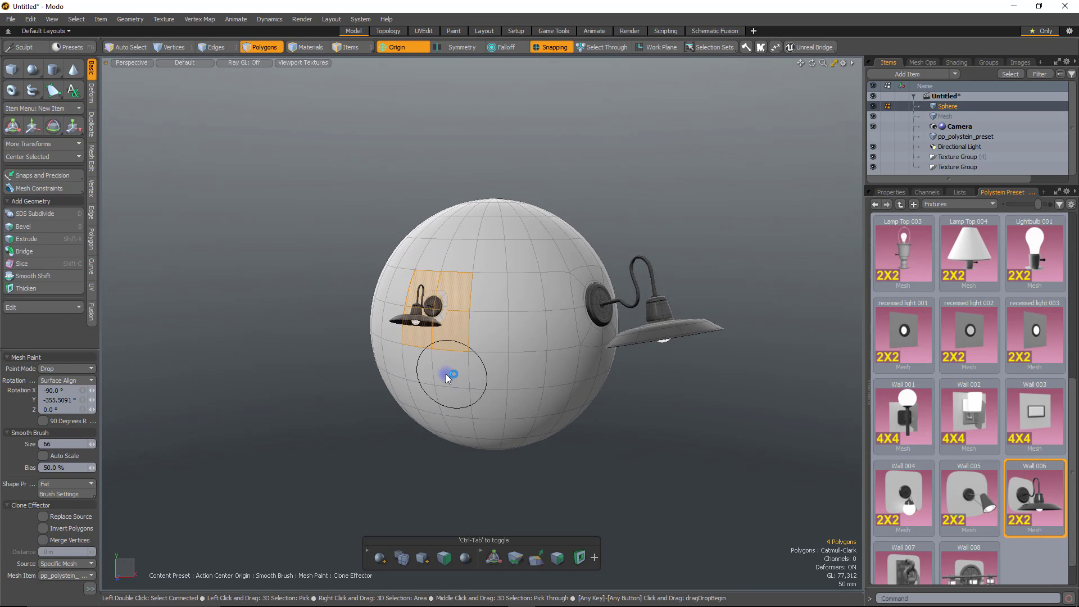
{"action": "key", "text": "space"}
Select another 2×2 block on the sphere's far side and stitch in an oversized Wall 006 lamp using SubD Paint Stitch Left.
{"action": "mouse_move", "coordinate": [499, 299]}
{"action": "left_mouse_down", "text": "alt"}
{"action": "mouse_move", "coordinate": [405, 371]}
{"action": "mouse_move", "coordinate": [465, 391]}
{"action": "mouse_move", "coordinate": [434, 372]}
{"action": "mouse_move", "coordinate": [497, 309]}
{"action": "mouse_move", "coordinate": [530, 292]}
{"action": "left_mouse_up", "text": "alt"}
{"action": "left_click", "coordinate": [553, 323], "text": "ctrl"}
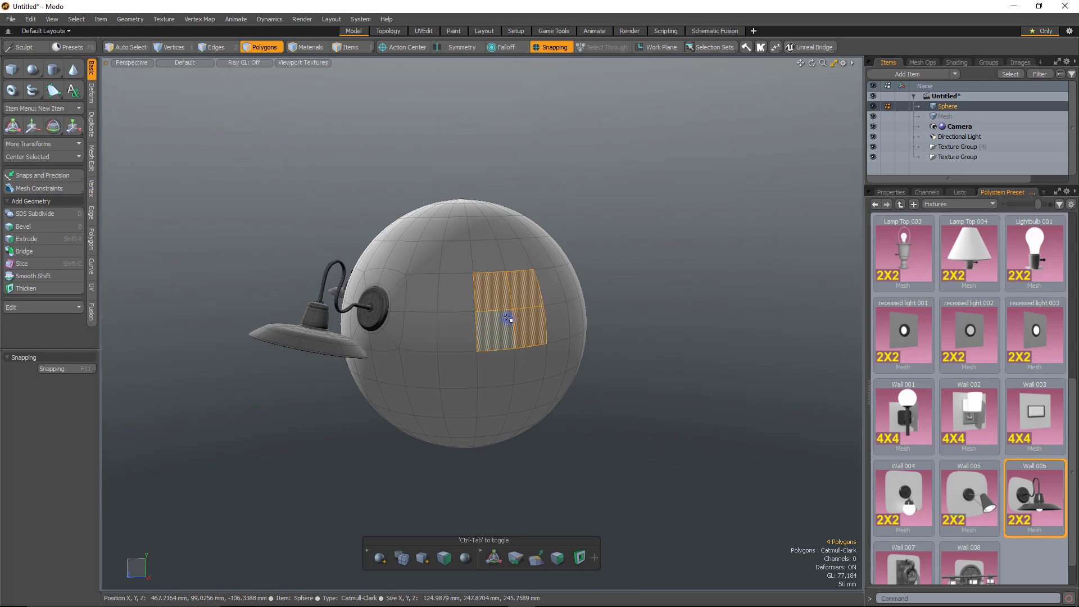
{"action": "key", "text": "ctrl+alt+x"}
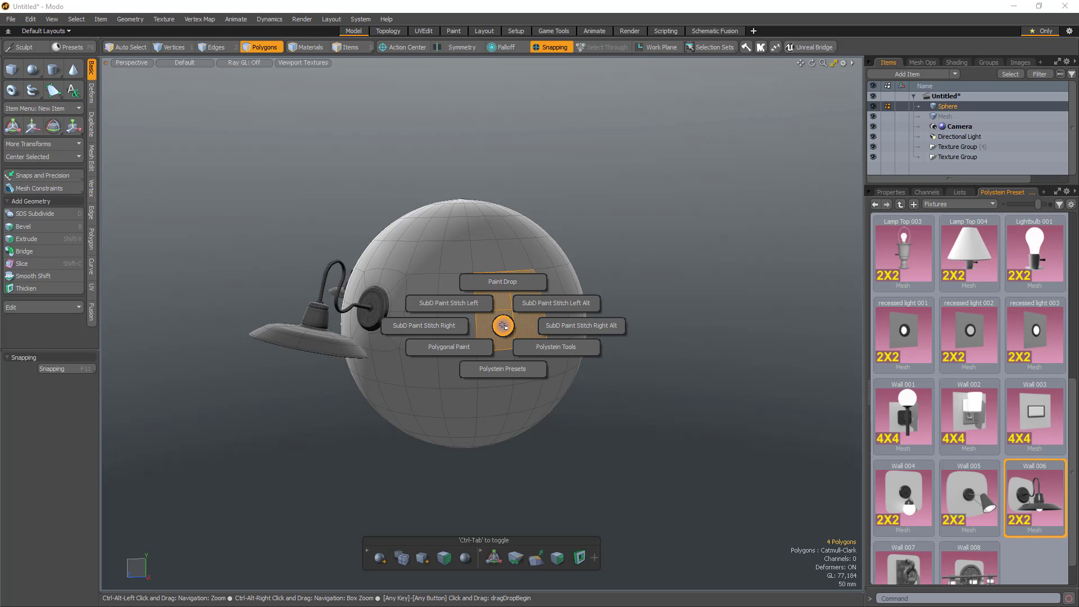
{"action": "left_click", "coordinate": [470, 303]}
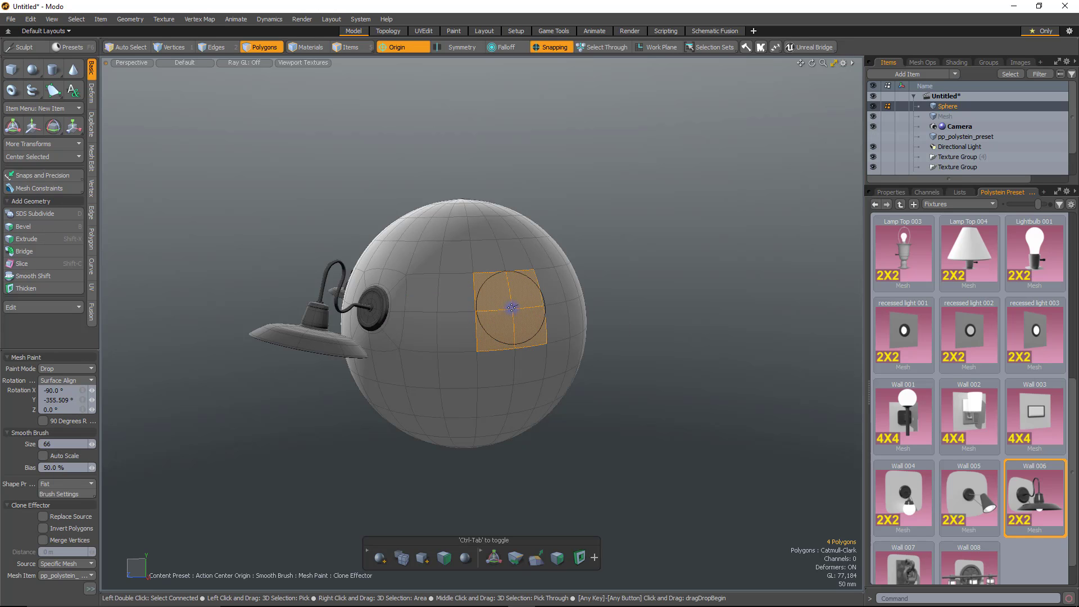
{"action": "mouse_move", "coordinate": [511, 308]}
{"action": "left_mouse_down"}
{"action": "mouse_move", "coordinate": [465, 325]}
{"action": "mouse_move", "coordinate": [449, 297]}
{"action": "mouse_move", "coordinate": [462, 306]}
{"action": "left_mouse_up"}
{"action": "key", "text": "space"}
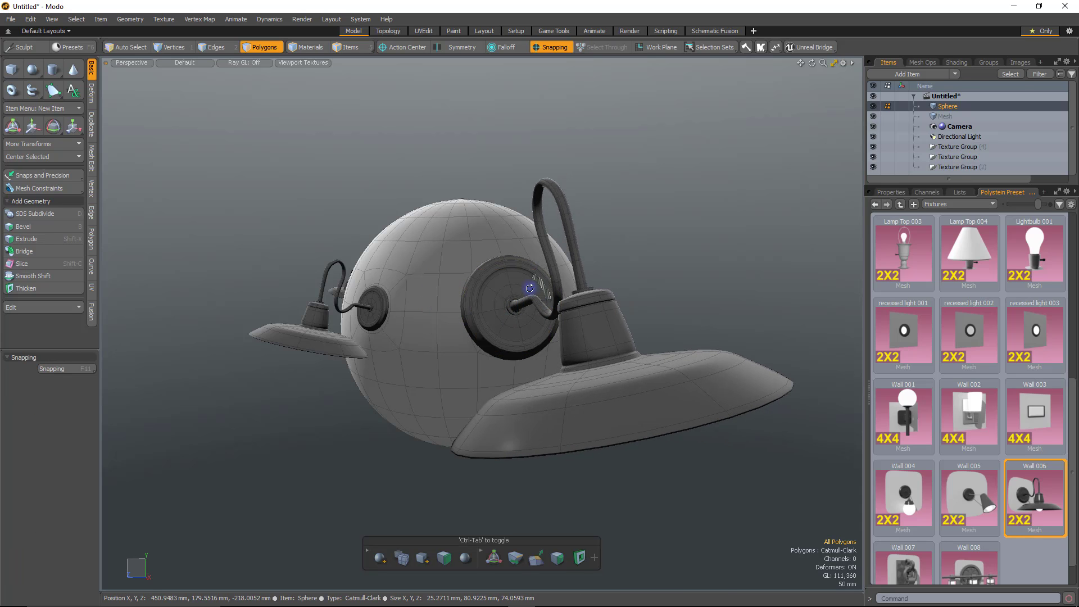
Examine how the oversized lamp's base joins the sphere, up close and from several angles.
{"action": "mouse_move", "coordinate": [528, 289]}
{"action": "left_mouse_down", "text": "alt"}
{"action": "mouse_move", "coordinate": [663, 349]}
{"action": "mouse_move", "coordinate": [785, 309]}
{"action": "mouse_move", "coordinate": [360, 444]}
{"action": "mouse_move", "coordinate": [518, 337]}
{"action": "mouse_move", "coordinate": [348, 410]}
{"action": "mouse_move", "coordinate": [354, 388]}
{"action": "left_mouse_up", "text": "alt"}
{"action": "scroll", "coordinate": [415, 347], "scroll_direction": "up", "scroll_amount": 3}
{"action": "scroll", "coordinate": [361, 322], "scroll_direction": "up", "scroll_amount": 4}
{"action": "left_click_drag", "start_coordinate": [411, 312], "coordinate": [711, 313], "text": "alt"}
{"action": "scroll", "coordinate": [393, 296], "scroll_direction": "down", "scroll_amount": 4}
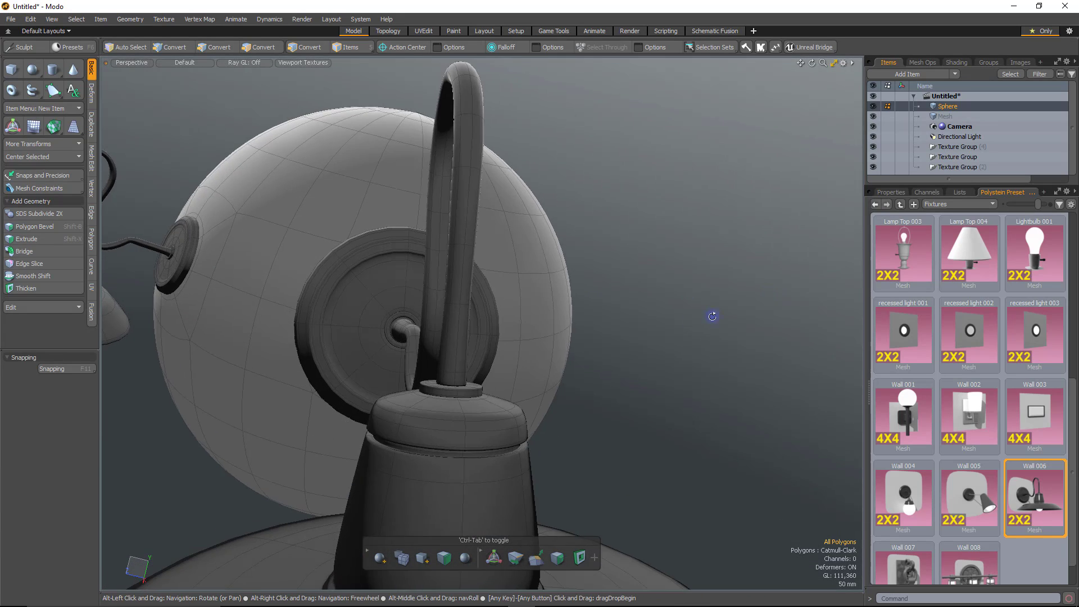
{"action": "scroll", "coordinate": [641, 388], "scroll_direction": "down", "scroll_amount": 4}
{"action": "left_click_drag", "start_coordinate": [641, 388], "coordinate": [423, 385], "text": "alt"}
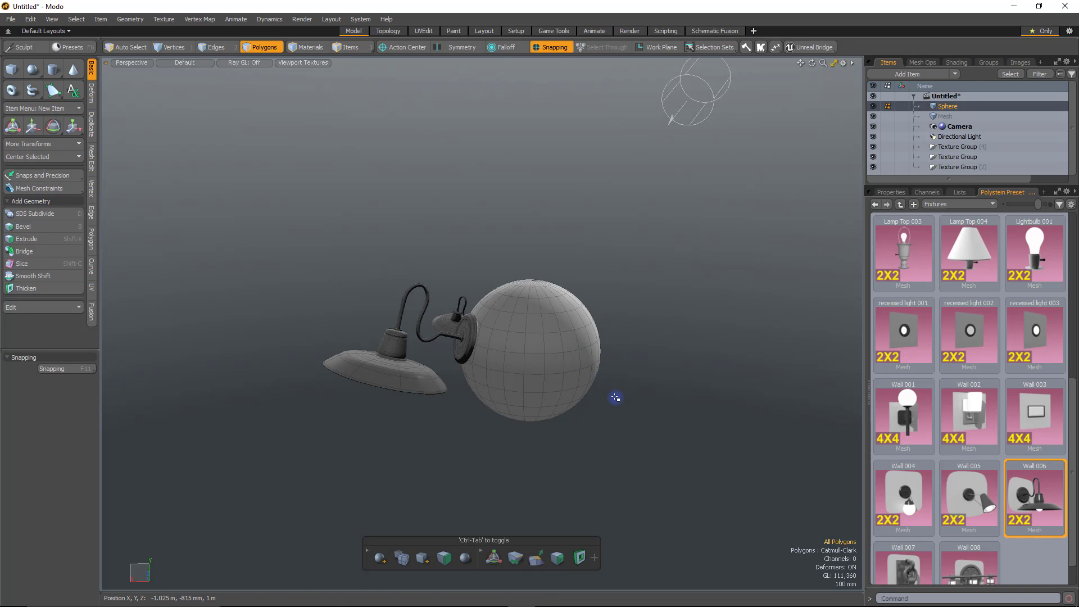
Select an empty 2×2 block on the sphere and place a tilted Wall 006 lamp over it using Paint Drop with SubD Drop Left.
{"action": "left_click_drag", "start_coordinate": [616, 400], "coordinate": [558, 335], "text": "alt"}
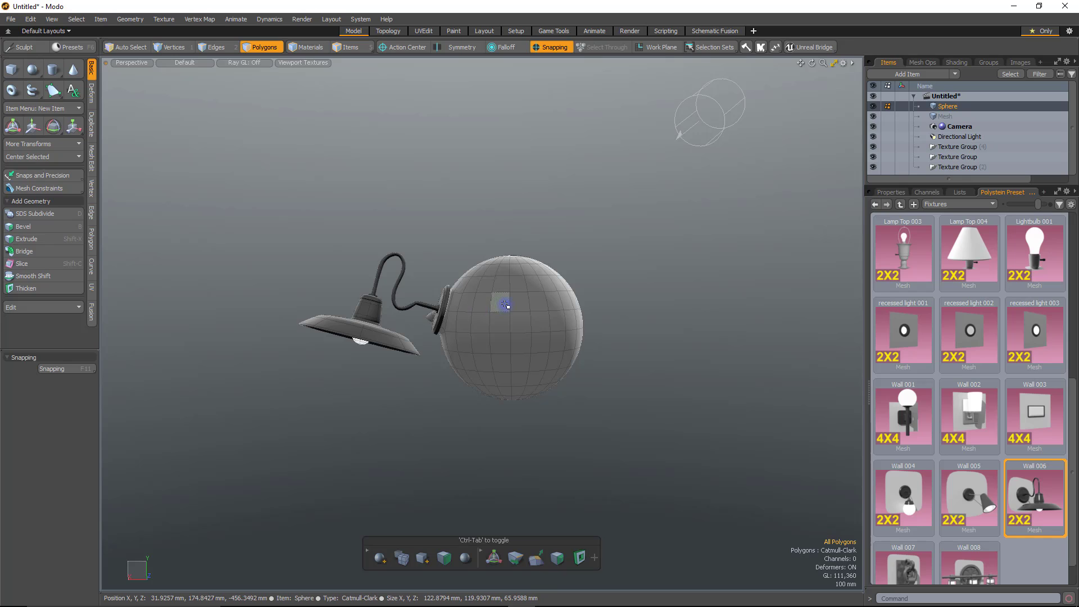
{"action": "left_click_drag", "start_coordinate": [506, 303], "coordinate": [517, 347]}
{"action": "left_click", "coordinate": [517, 348], "text": "ctrl"}
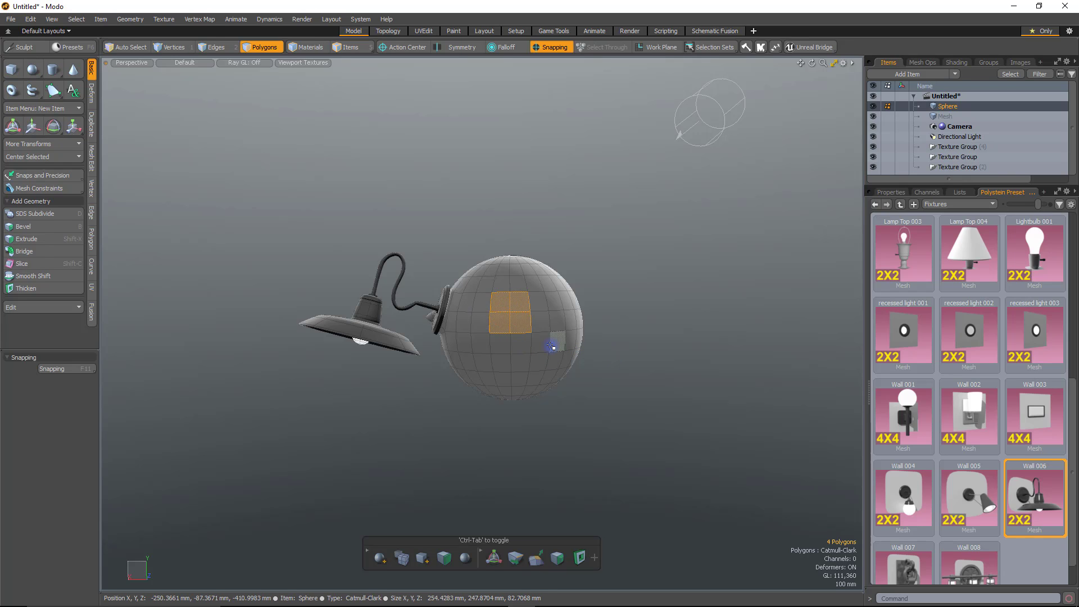
{"action": "key", "text": "ctrl+alt+space"}
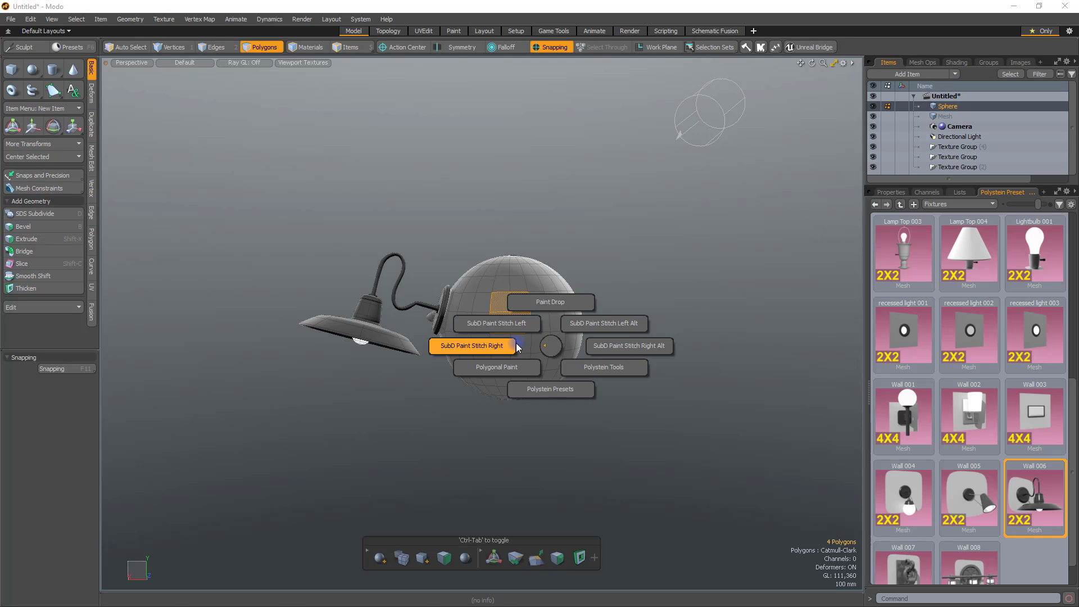
{"action": "left_click", "coordinate": [554, 306]}
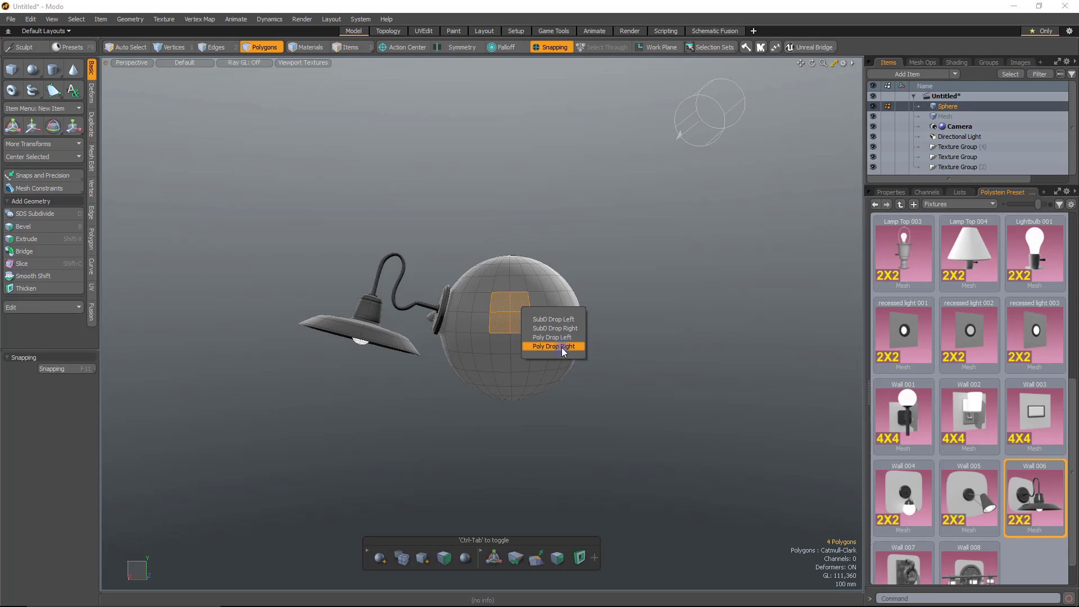
{"action": "left_click", "coordinate": [566, 319]}
{"action": "scroll", "coordinate": [506, 323], "scroll_direction": "up", "scroll_amount": 5}
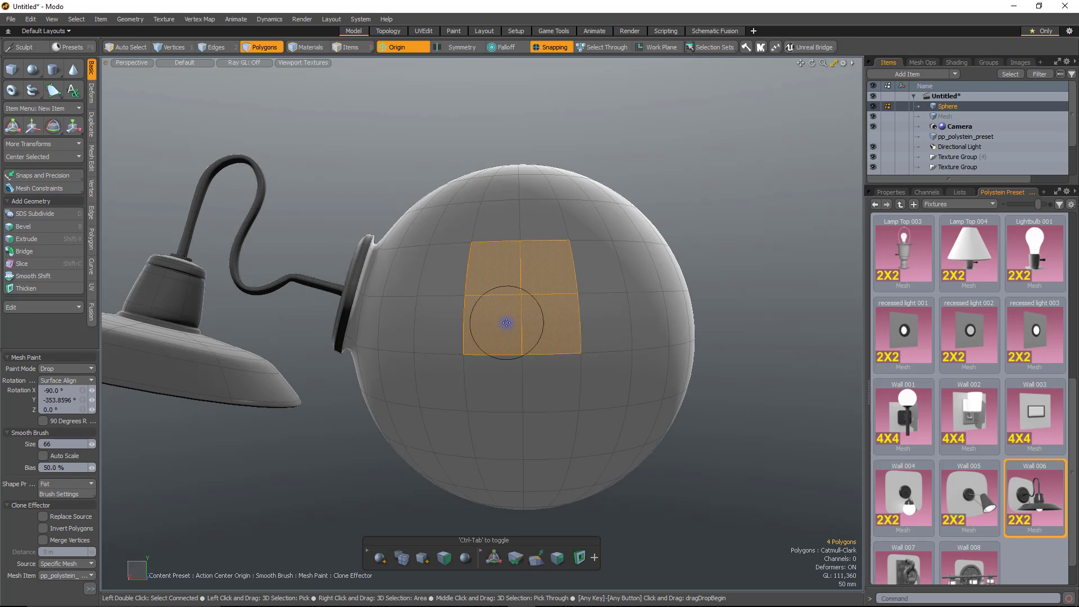
{"action": "mouse_move", "coordinate": [516, 299]}
{"action": "left_mouse_down"}
{"action": "mouse_move", "coordinate": [537, 285]}
{"action": "mouse_move", "coordinate": [538, 269]}
{"action": "left_mouse_up"}
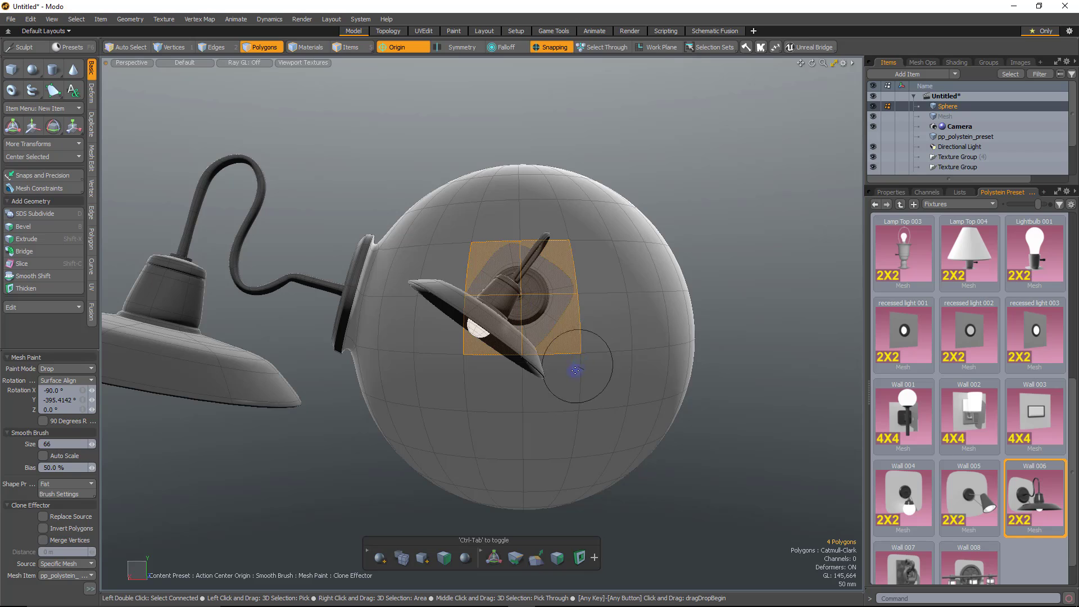
Finish the drop, select the whole unattached tilted lamp and delete it from the sphere mesh.
{"action": "key", "text": "space"}
{"action": "mouse_move", "coordinate": [638, 303]}
{"action": "left_mouse_down", "text": "alt"}
{"action": "mouse_move", "coordinate": [221, 404]}
{"action": "mouse_move", "coordinate": [378, 125]}
{"action": "mouse_move", "coordinate": [436, 224]}
{"action": "mouse_move", "coordinate": [458, 137]}
{"action": "mouse_move", "coordinate": [399, 271]}
{"action": "mouse_move", "coordinate": [244, 309]}
{"action": "mouse_move", "coordinate": [304, 264]}
{"action": "mouse_move", "coordinate": [373, 404]}
{"action": "mouse_move", "coordinate": [559, 289]}
{"action": "mouse_move", "coordinate": [585, 376]}
{"action": "mouse_move", "coordinate": [330, 445]}
{"action": "mouse_move", "coordinate": [480, 297]}
{"action": "mouse_move", "coordinate": [613, 195]}
{"action": "mouse_move", "coordinate": [614, 264]}
{"action": "mouse_move", "coordinate": [513, 301]}
{"action": "mouse_move", "coordinate": [356, 308]}
{"action": "mouse_move", "coordinate": [706, 224]}
{"action": "mouse_move", "coordinate": [519, 201]}
{"action": "left_mouse_up", "text": "alt"}
{"action": "key", "text": "3"}
{"action": "left_click", "coordinate": [459, 299]}
{"action": "double_click", "coordinate": [459, 299]}
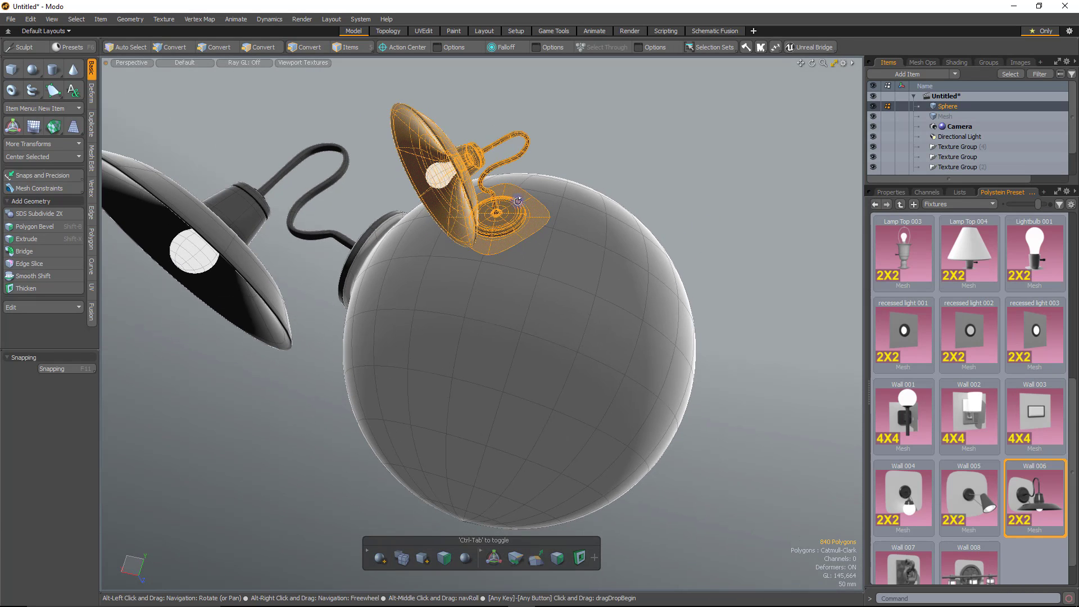
{"action": "key", "text": "Delete"}
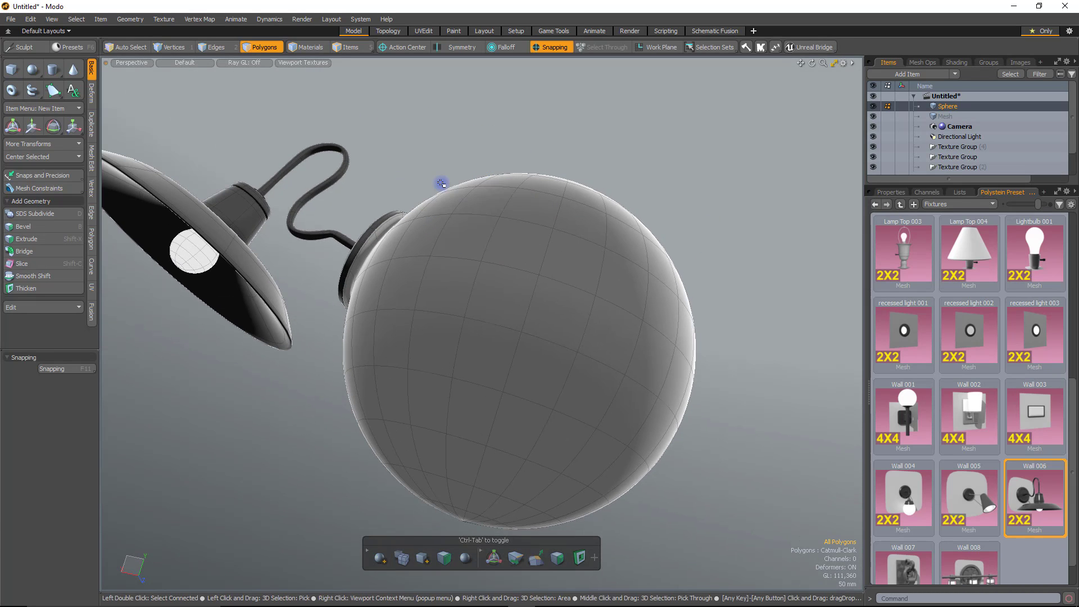
{"action": "left_click_drag", "start_coordinate": [513, 205], "coordinate": [559, 263], "text": "alt"}
{"action": "key", "text": "ctrl+alt+space"}
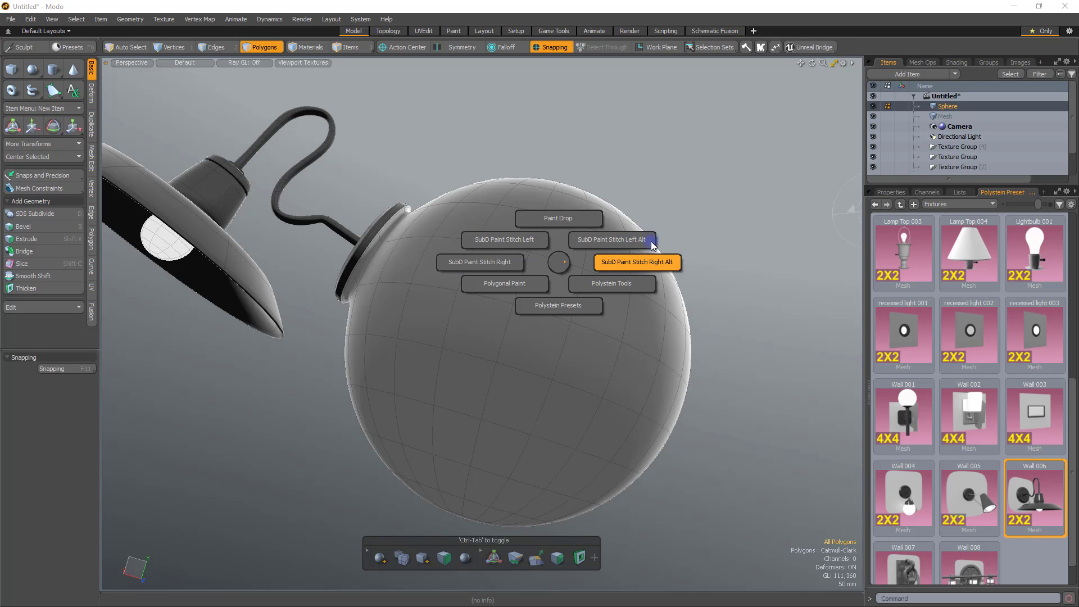
{"action": "left_click", "coordinate": [733, 147]}
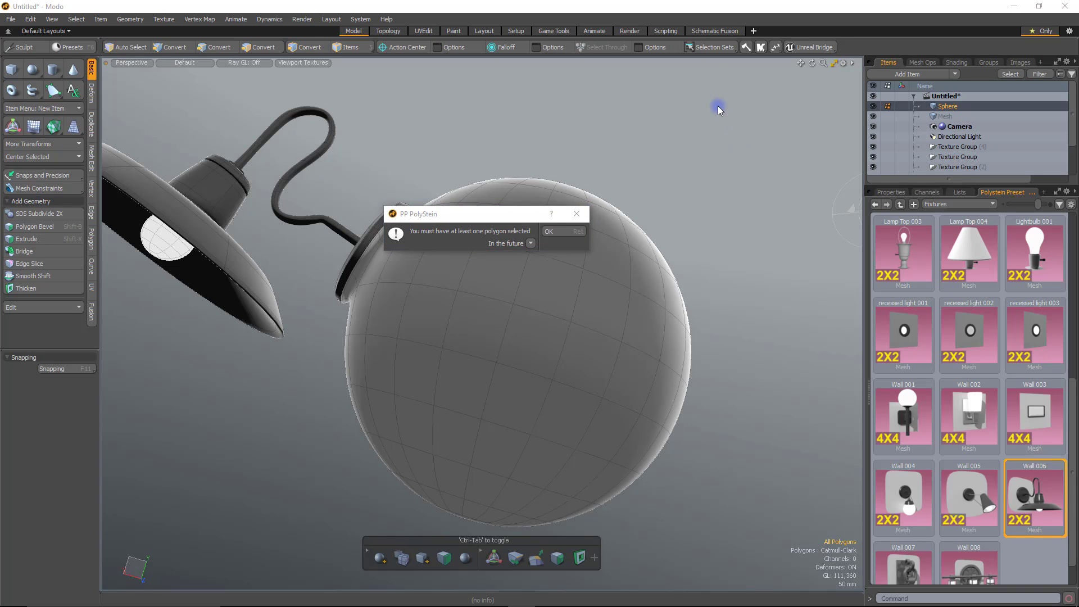
Select a 2×2 polygon block on the sphere's empty side and start SubD Paint Stitch Left on it.
{"action": "left_click_drag", "start_coordinate": [673, 219], "coordinate": [466, 388], "text": "alt"}
{"action": "left_click_drag", "start_coordinate": [420, 383], "coordinate": [501, 424], "text": "alt"}
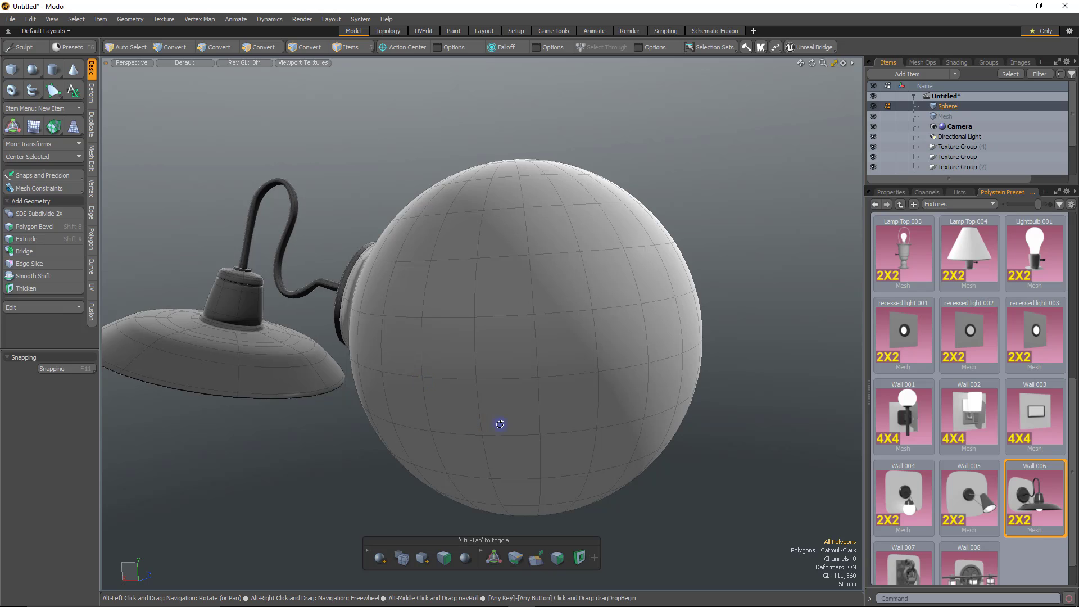
{"action": "mouse_move", "coordinate": [482, 359]}
{"action": "left_mouse_down"}
{"action": "mouse_move", "coordinate": [492, 316]}
{"action": "mouse_move", "coordinate": [540, 345]}
{"action": "mouse_move", "coordinate": [530, 298]}
{"action": "left_mouse_up"}
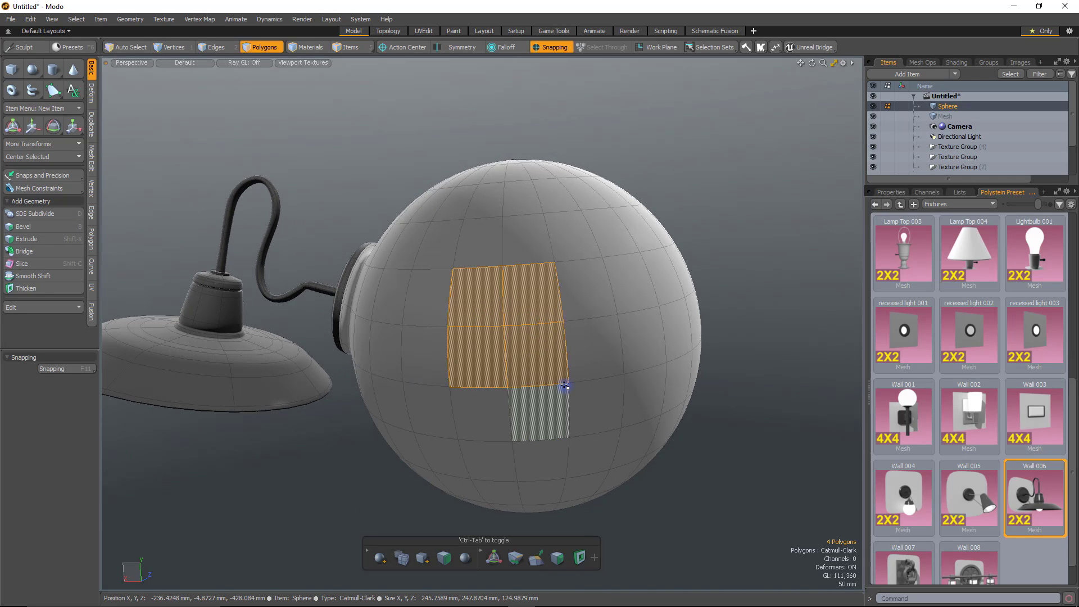
{"action": "left_click_drag", "start_coordinate": [632, 352], "coordinate": [697, 306], "text": "alt"}
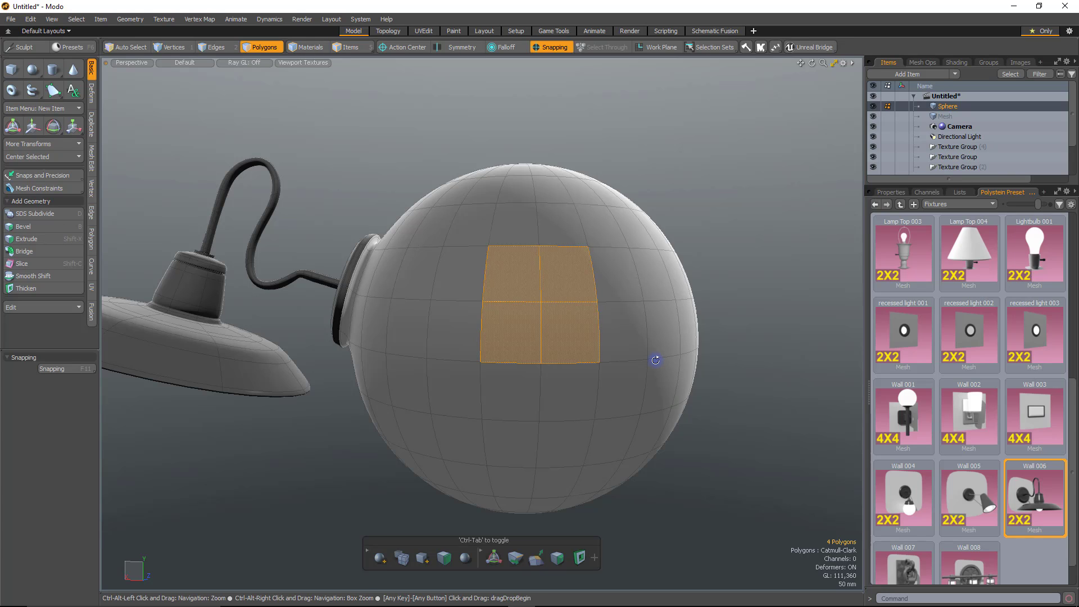
{"action": "key", "text": "ctrl+alt+f"}
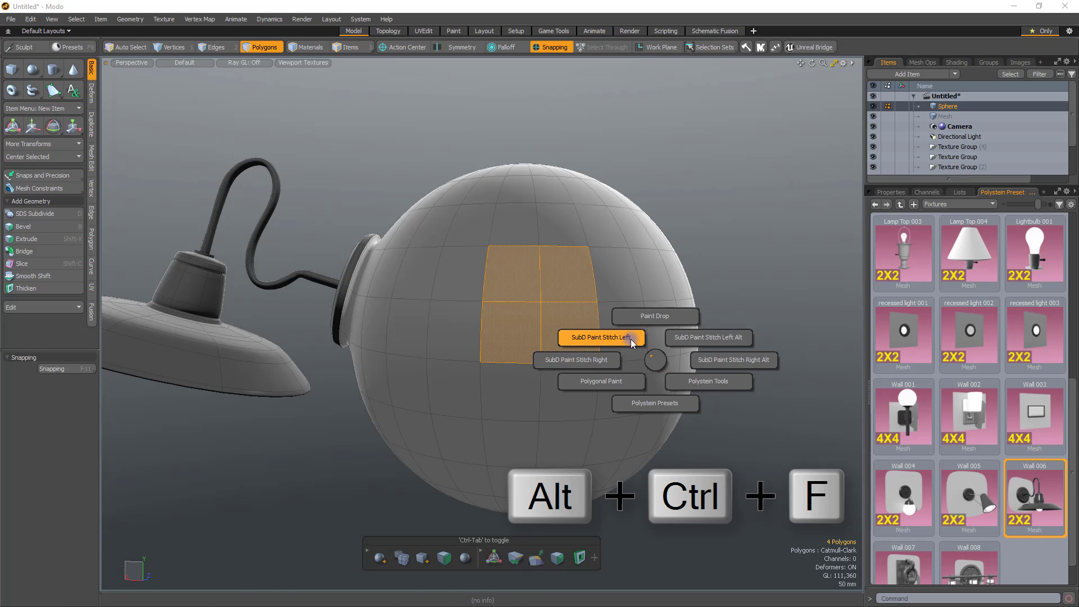
{"action": "left_click", "coordinate": [632, 340]}
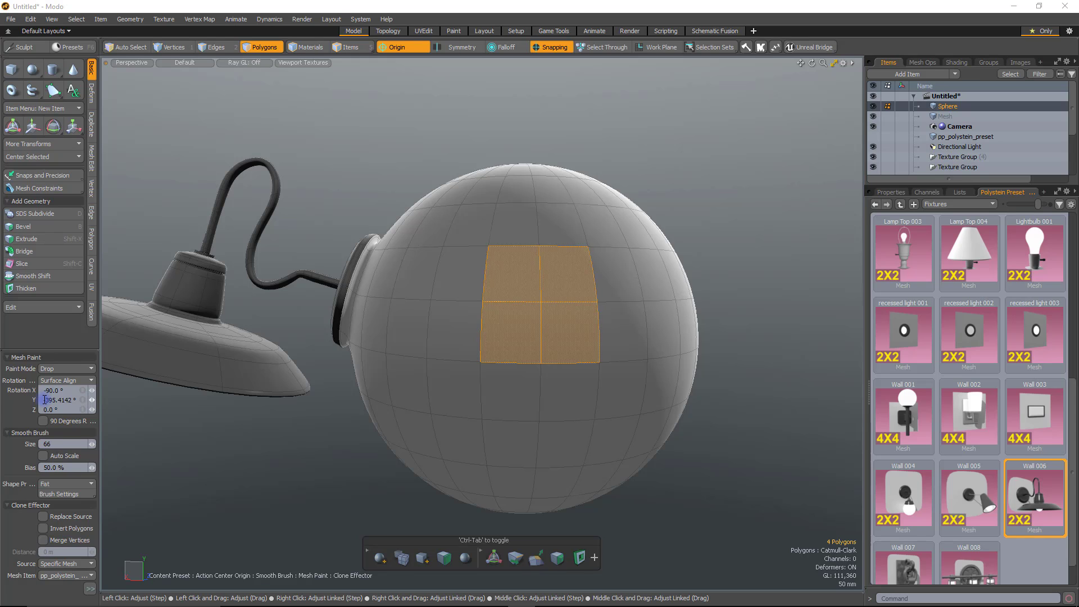
Set the Mesh Paint mode to Drop (no Scale) and place the Wall 006 lamp at the center of the selected block.
{"action": "left_click", "coordinate": [61, 390]}
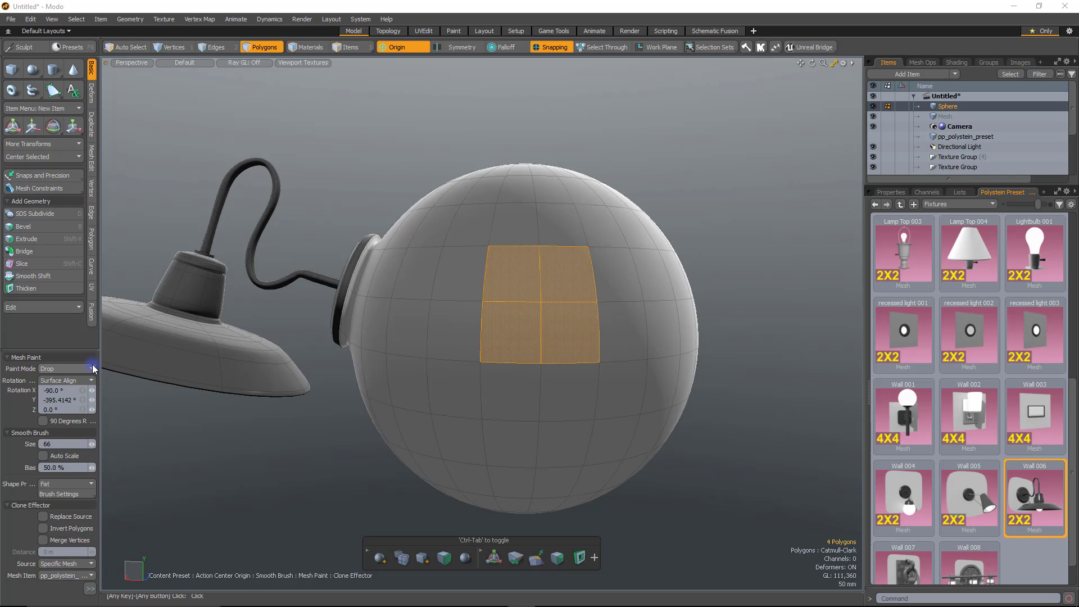
{"action": "left_click", "coordinate": [92, 368]}
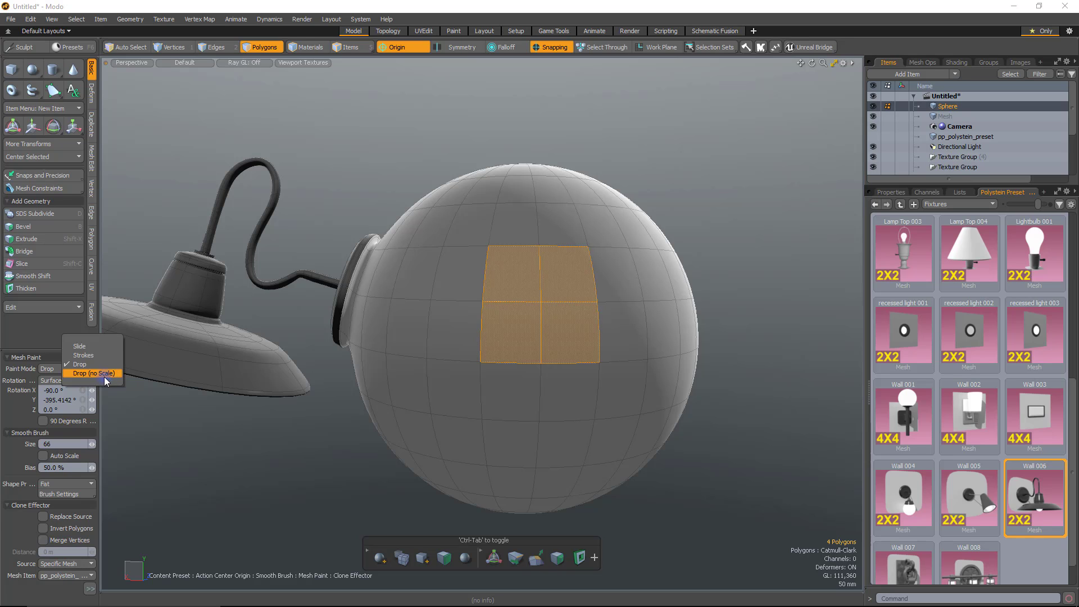
{"action": "left_click", "coordinate": [104, 377]}
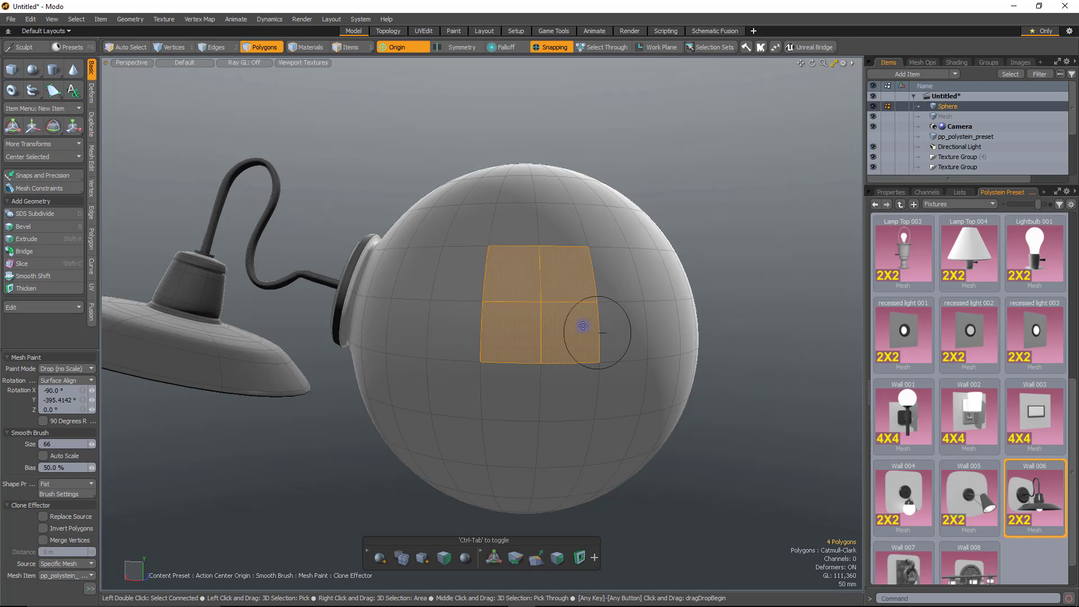
{"action": "left_click", "coordinate": [544, 313]}
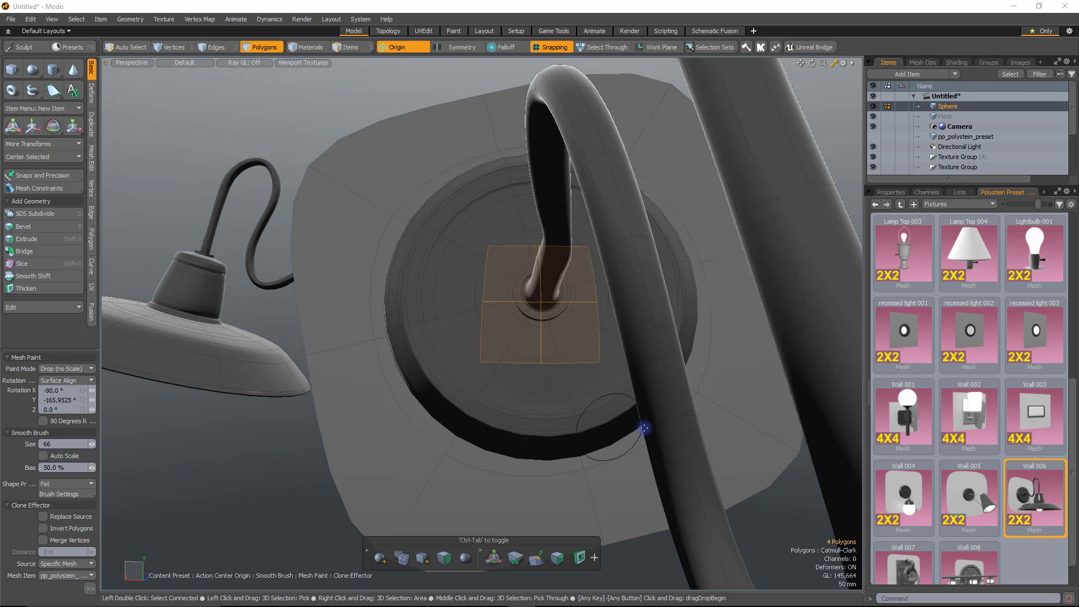
{"action": "left_click_drag", "start_coordinate": [621, 374], "coordinate": [785, 205], "text": "alt"}
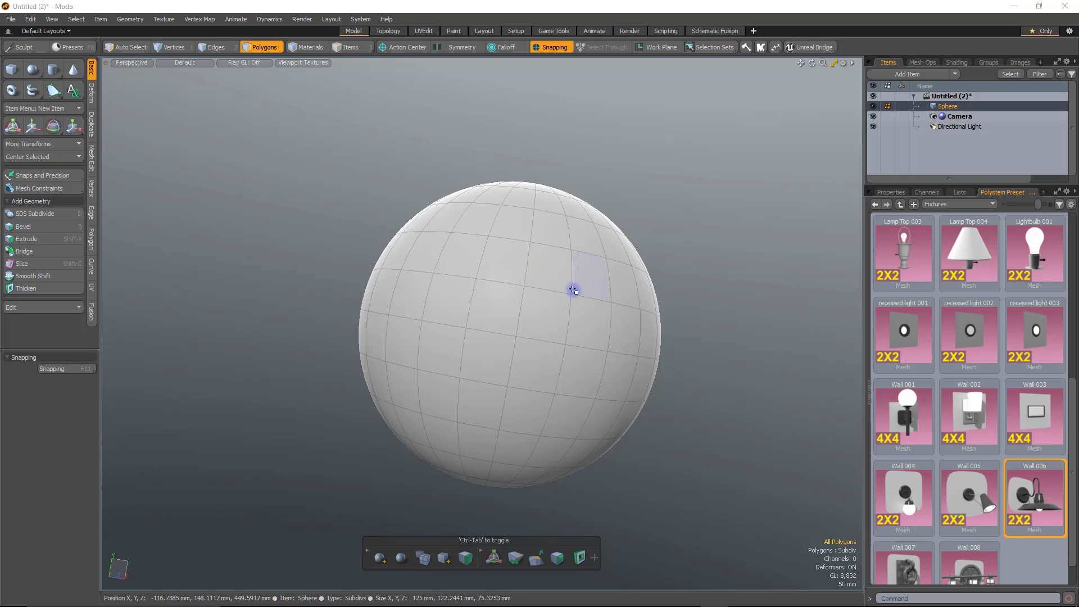
Select a 2×2 polygon block on the sphere and place the Wall 006 lamp on its center with SubD Paint Stitch Left.
{"action": "mouse_move", "coordinate": [563, 274]}
{"action": "left_mouse_down"}
{"action": "mouse_move", "coordinate": [549, 296]}
{"action": "mouse_move", "coordinate": [585, 284]}
{"action": "left_mouse_up"}
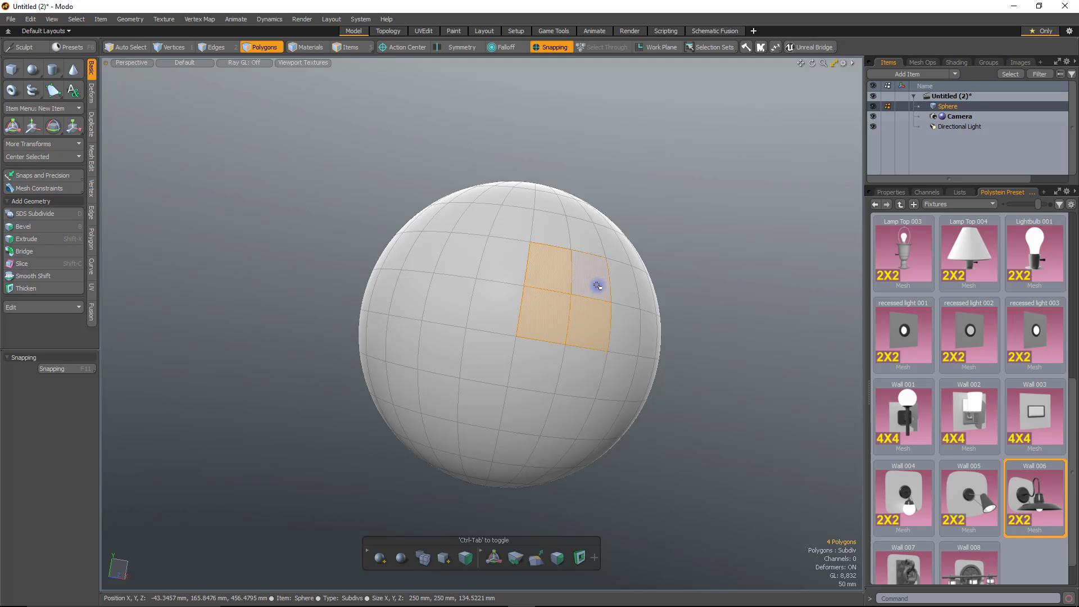
{"action": "key", "text": "ctrl+alt+space"}
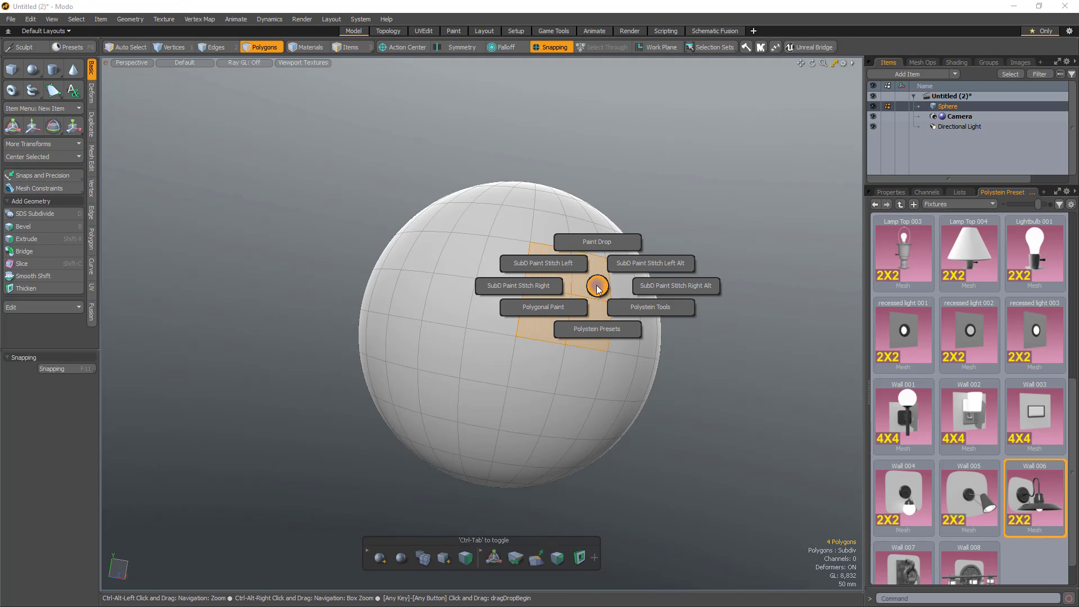
{"action": "left_click", "coordinate": [568, 267]}
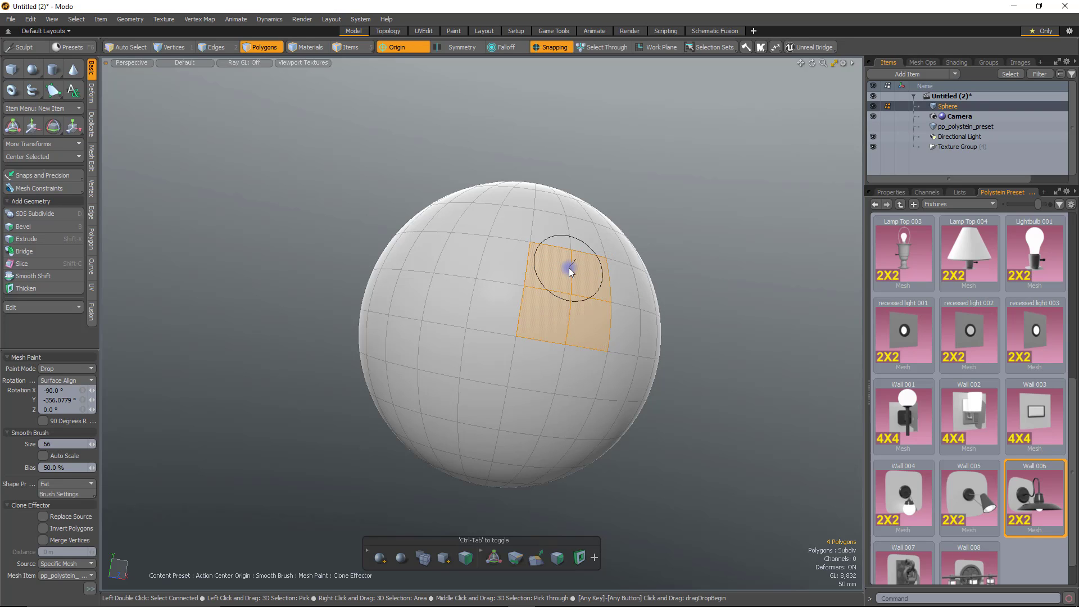
{"action": "left_click", "coordinate": [572, 302]}
{"action": "mouse_move", "coordinate": [575, 310]}
{"action": "left_mouse_down"}
{"action": "mouse_move", "coordinate": [560, 326]}
{"action": "mouse_move", "coordinate": [579, 326]}
{"action": "mouse_move", "coordinate": [568, 334]}
{"action": "mouse_move", "coordinate": [568, 315]}
{"action": "mouse_move", "coordinate": [557, 320]}
{"action": "mouse_move", "coordinate": [579, 306]}
{"action": "mouse_move", "coordinate": [587, 313]}
{"action": "mouse_move", "coordinate": [542, 337]}
{"action": "mouse_move", "coordinate": [559, 323]}
{"action": "mouse_move", "coordinate": [593, 339]}
{"action": "mouse_move", "coordinate": [569, 332]}
{"action": "mouse_move", "coordinate": [554, 345]}
{"action": "mouse_move", "coordinate": [615, 337]}
{"action": "mouse_move", "coordinate": [582, 321]}
{"action": "mouse_move", "coordinate": [588, 329]}
{"action": "left_mouse_up"}
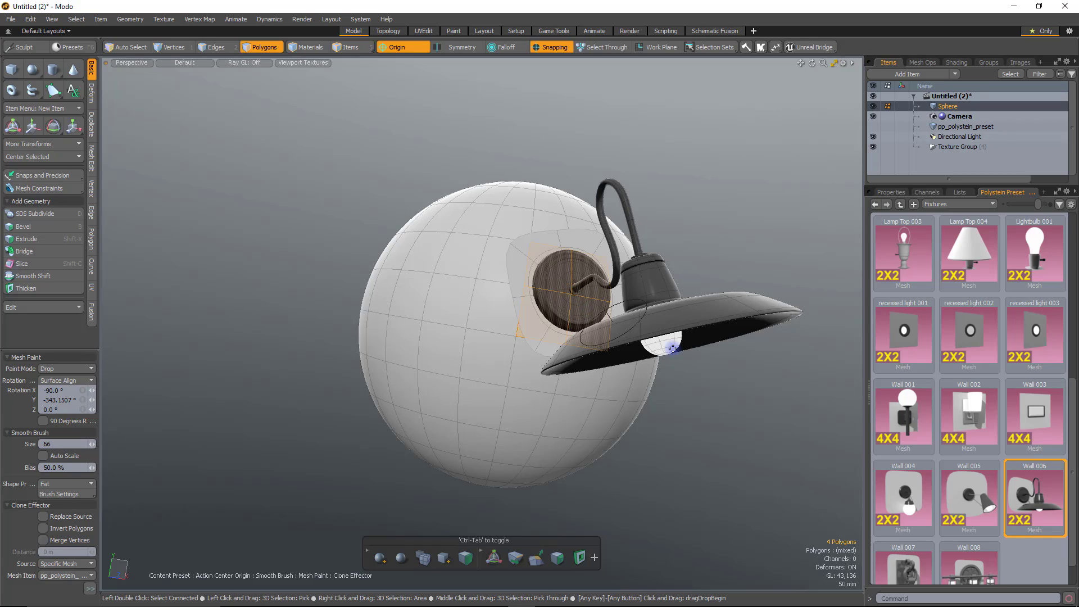
{"action": "left_click_drag", "start_coordinate": [735, 403], "coordinate": [481, 409], "text": "alt"}
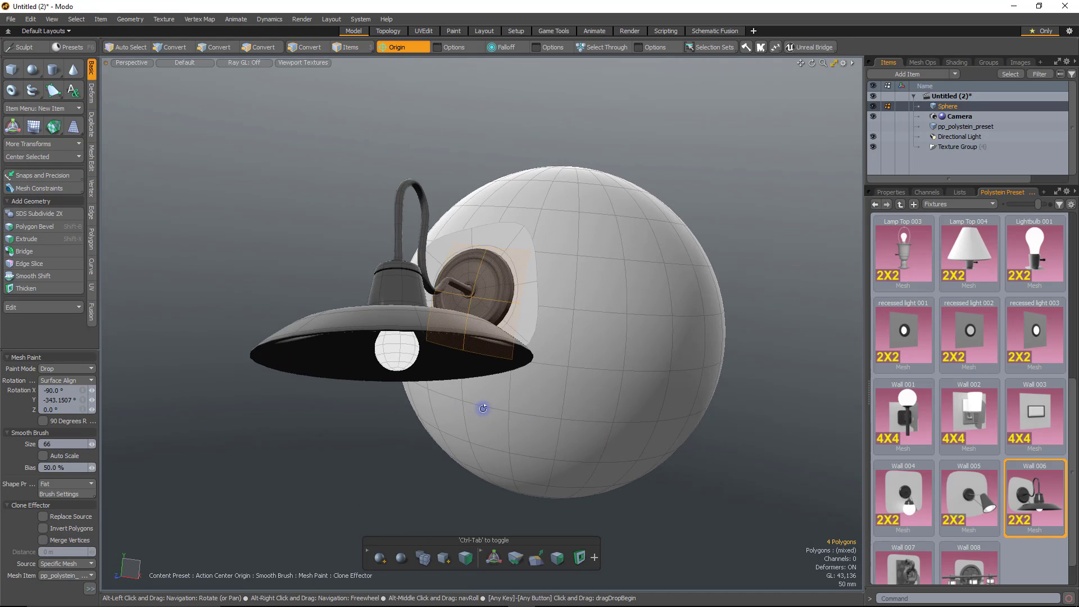
Try a second, larger Wall 006 lamp beside the selected block and undo both lamp placements.
{"action": "left_click", "coordinate": [515, 279]}
{"action": "mouse_move", "coordinate": [513, 292]}
{"action": "left_mouse_down"}
{"action": "mouse_move", "coordinate": [495, 335]}
{"action": "mouse_move", "coordinate": [509, 331]}
{"action": "left_mouse_up"}
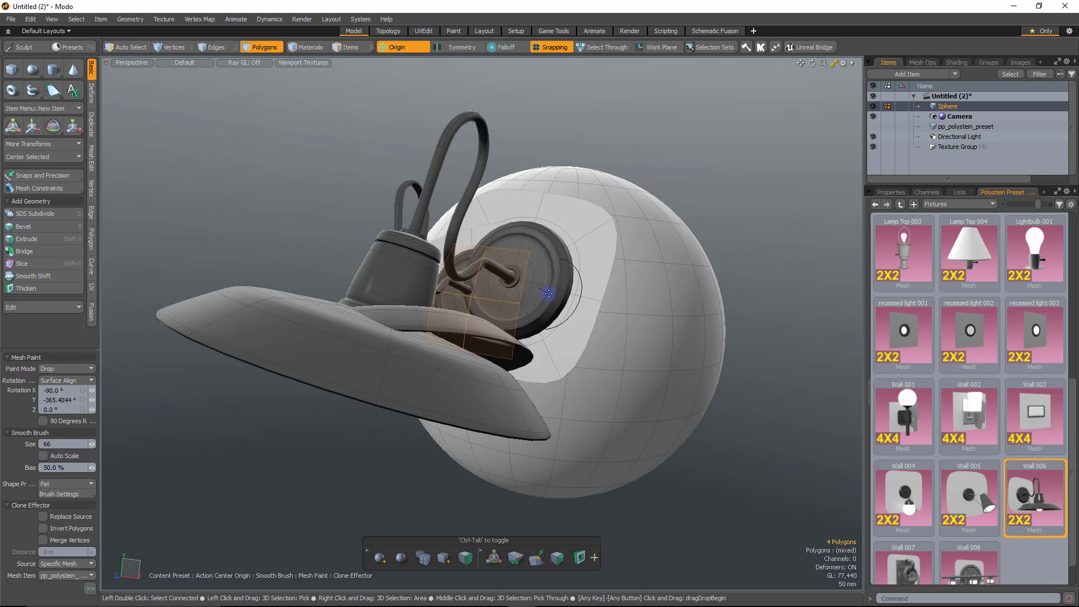
{"action": "key", "text": "ctrl+z"}
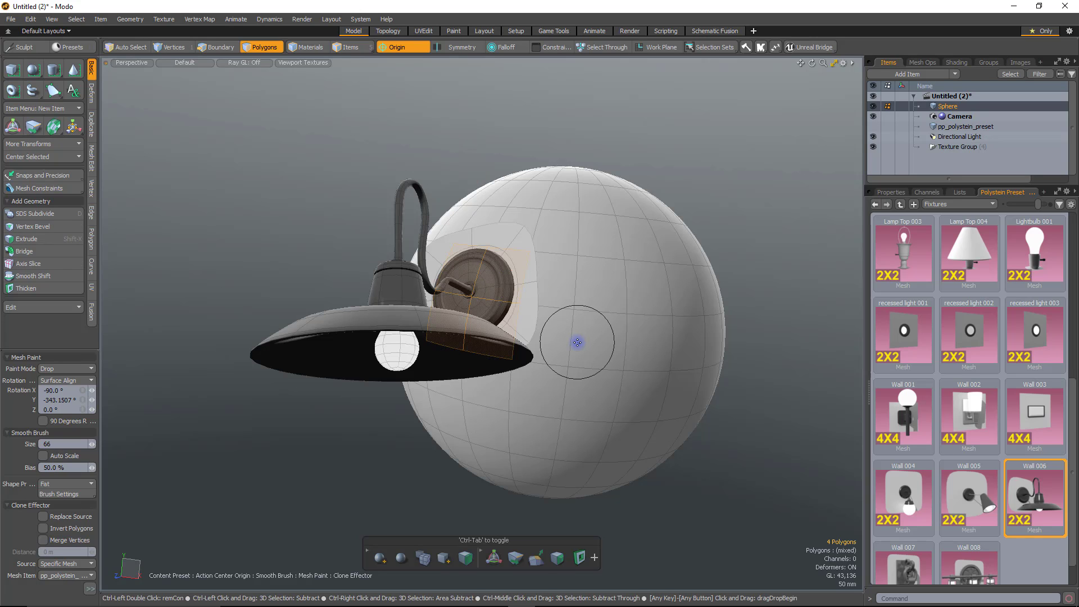
{"action": "key", "text": "ctrl+z"}
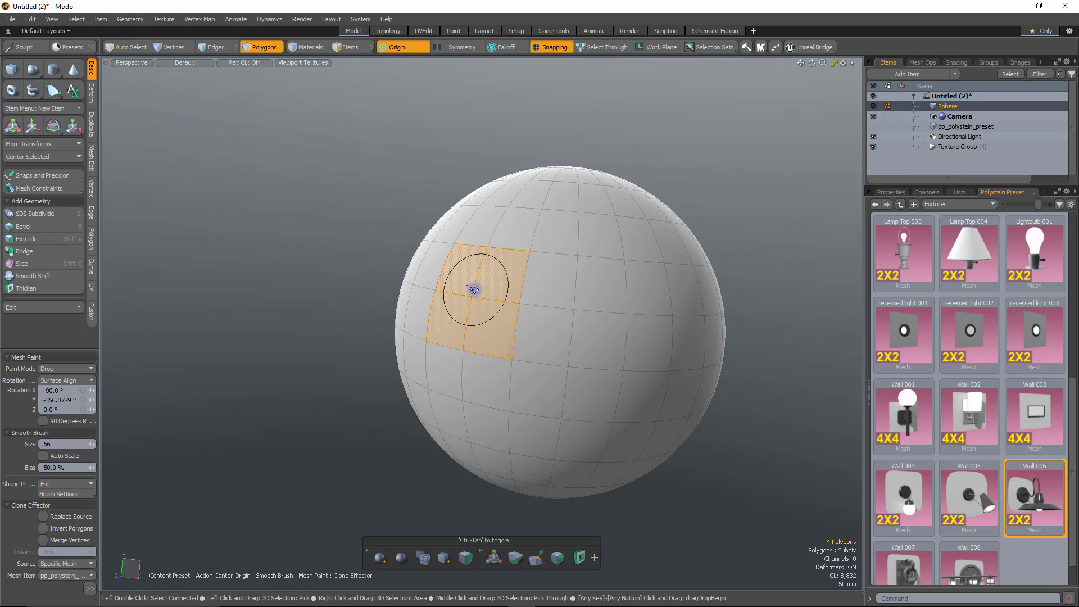
Place a tilted Wall 006 lamp at the center of the selected block and undo it.
{"action": "mouse_move", "coordinate": [475, 290]}
{"action": "left_mouse_down"}
{"action": "mouse_move", "coordinate": [456, 307]}
{"action": "mouse_move", "coordinate": [482, 282]}
{"action": "mouse_move", "coordinate": [475, 289]}
{"action": "left_mouse_up"}
{"action": "left_click_drag", "start_coordinate": [479, 326], "coordinate": [472, 326]}
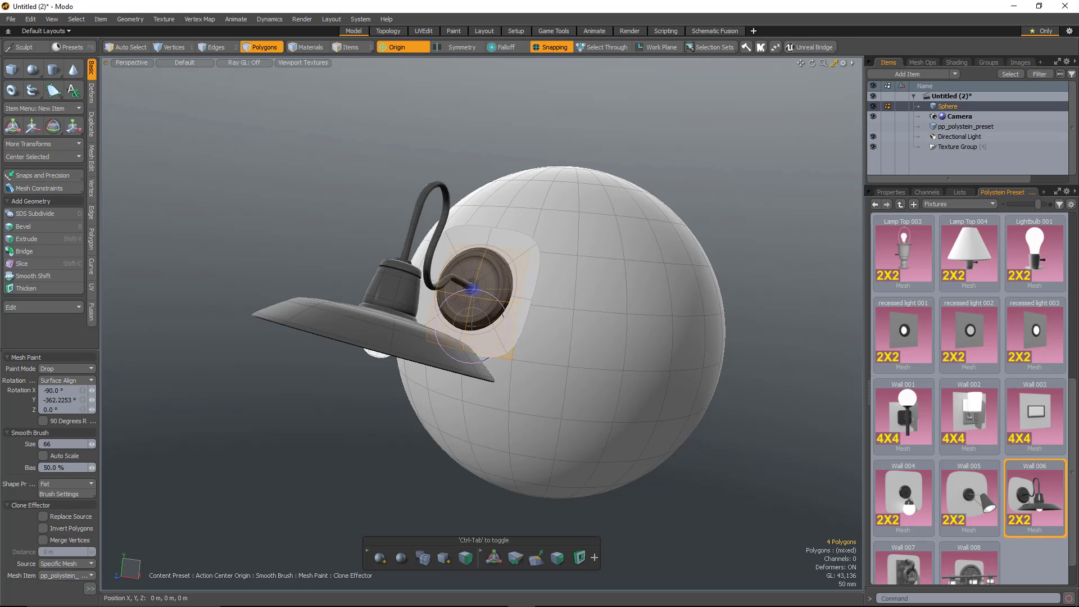
{"action": "left_click_drag", "start_coordinate": [390, 397], "coordinate": [703, 435], "text": "alt"}
{"action": "key", "text": "ctrl+z"}
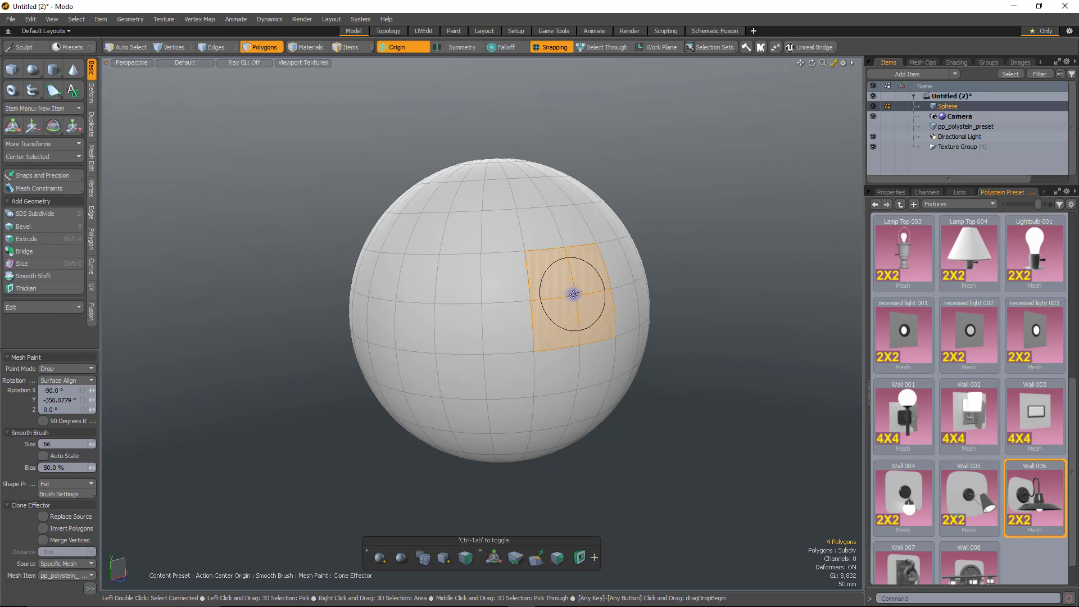
Place the Wall 006 lamp within the bounds of the selected 2×2 block and finish the stitch.
{"action": "left_click_drag", "start_coordinate": [574, 292], "coordinate": [592, 324]}
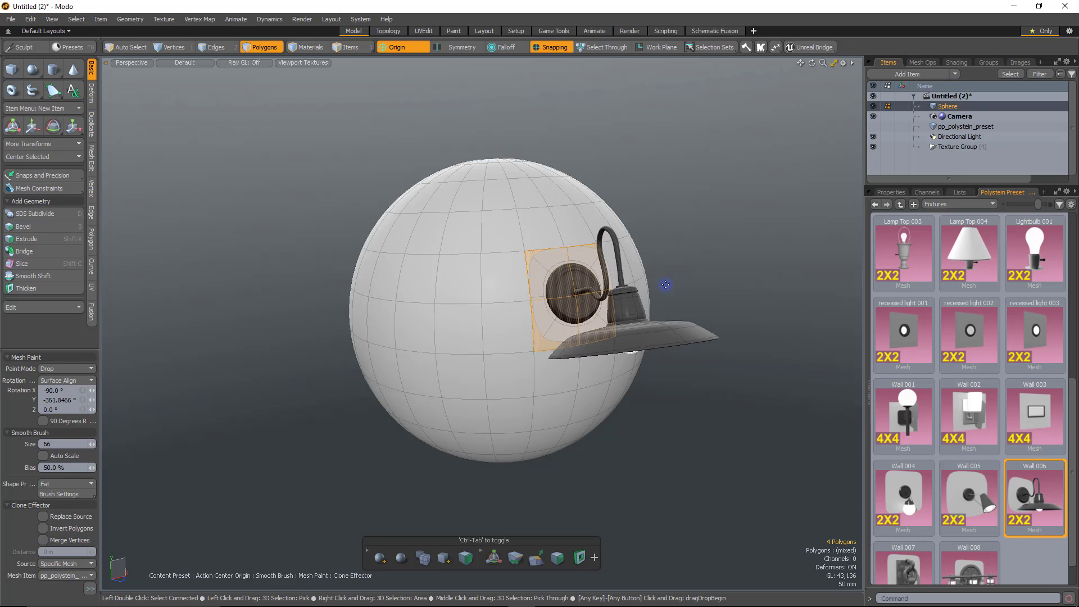
{"action": "key", "text": "space"}
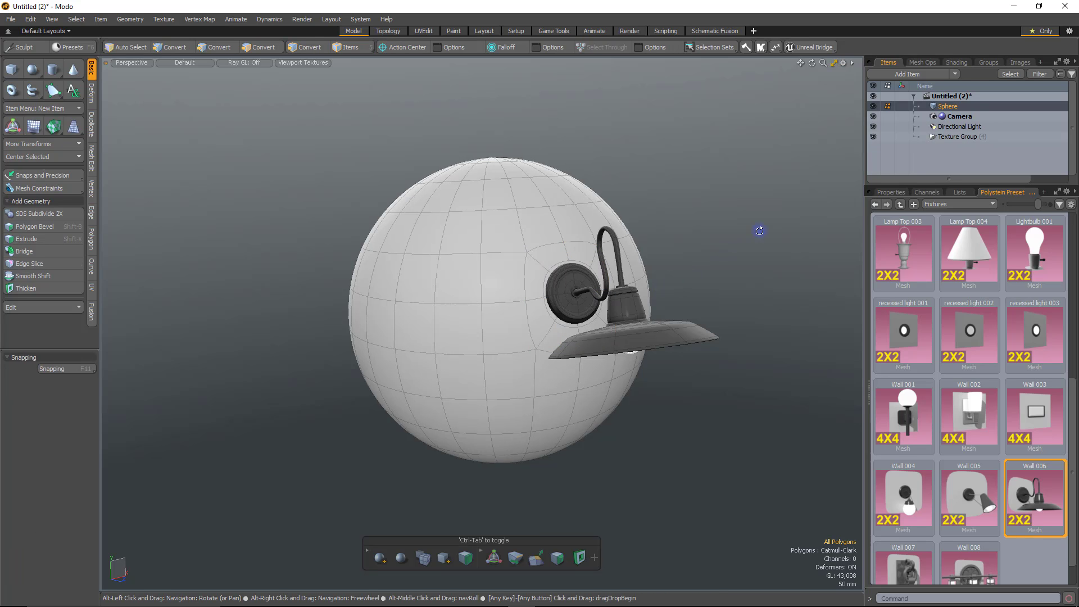
{"action": "mouse_move", "coordinate": [759, 231]}
{"action": "left_mouse_down", "text": "alt"}
{"action": "mouse_move", "coordinate": [416, 386]}
{"action": "mouse_move", "coordinate": [323, 112]}
{"action": "mouse_move", "coordinate": [392, 272]}
{"action": "left_mouse_up", "text": "alt"}
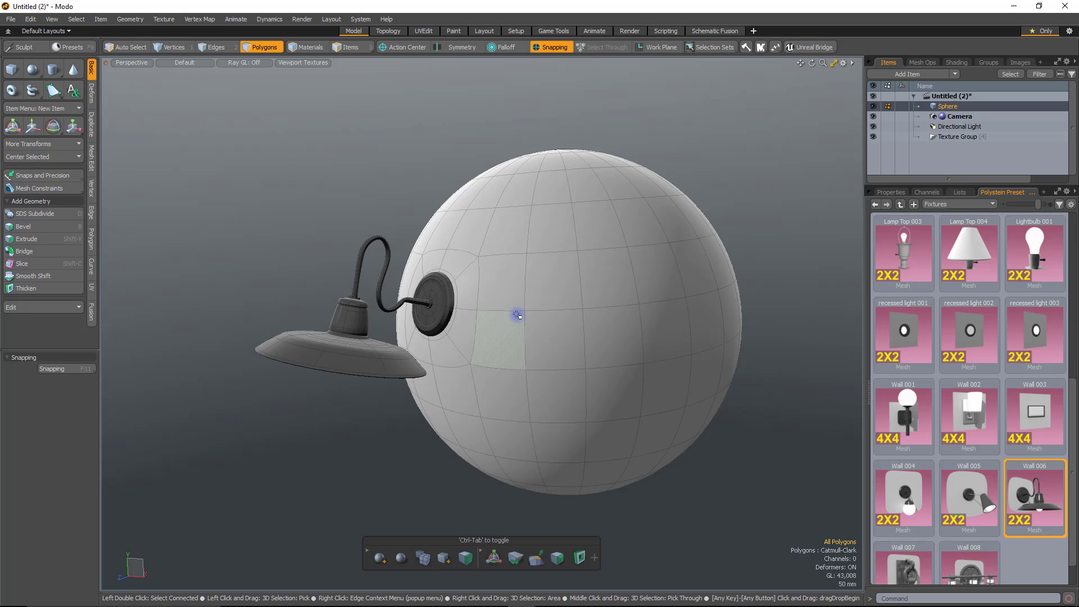
Check the sphere in edge mode and undo the stitched lamp back to the selected 2×2 block.
{"action": "key", "text": "ctrl"}
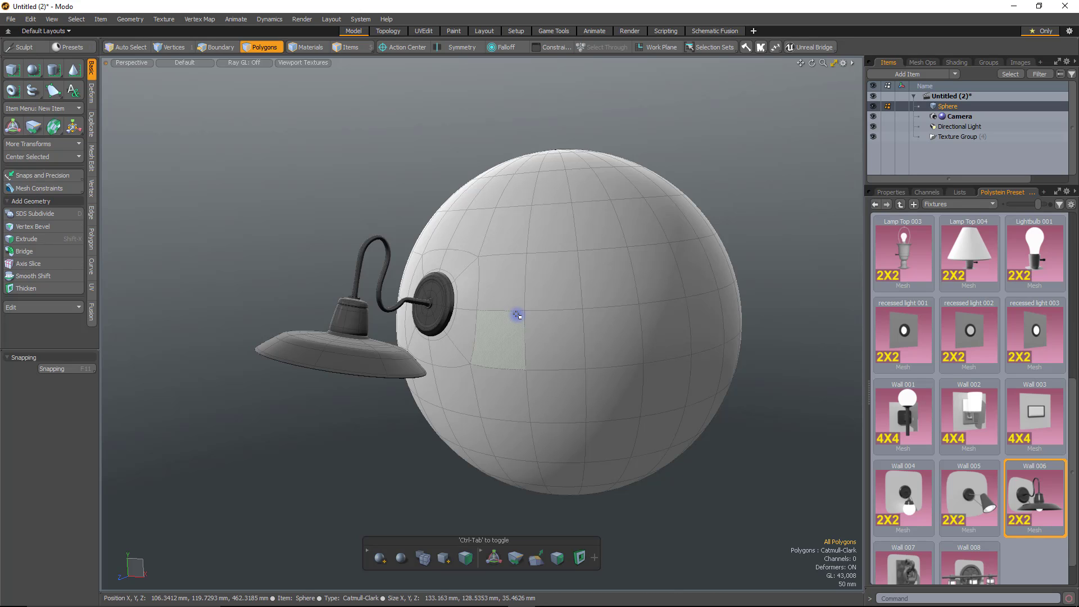
{"action": "key", "text": "2"}
{"action": "key", "text": "x"}
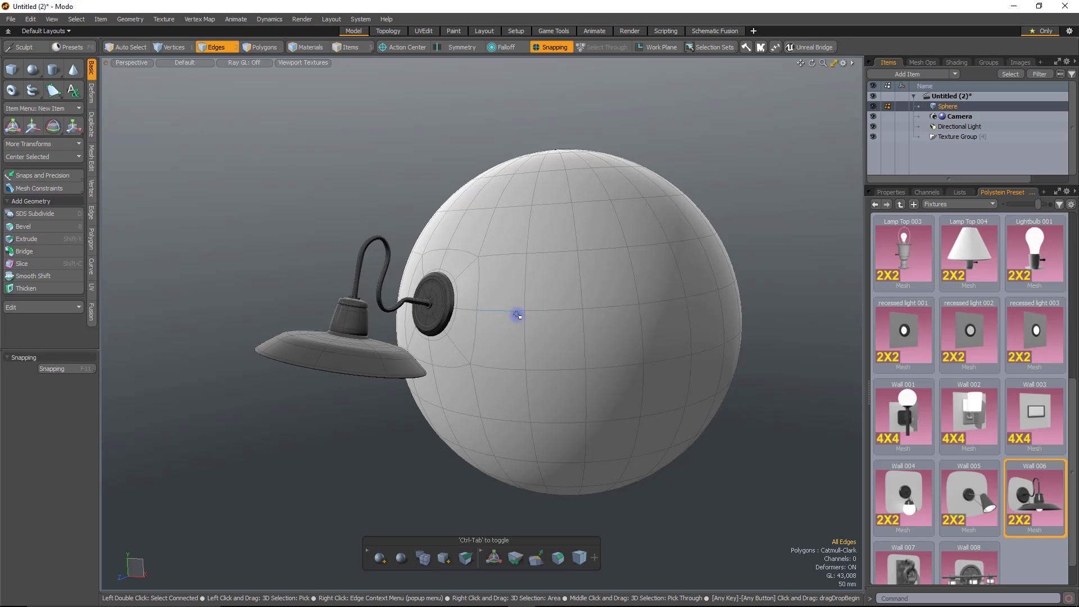
{"action": "key", "text": "ctrl"}
{"action": "left_click", "coordinate": [517, 315], "text": "ctrl"}
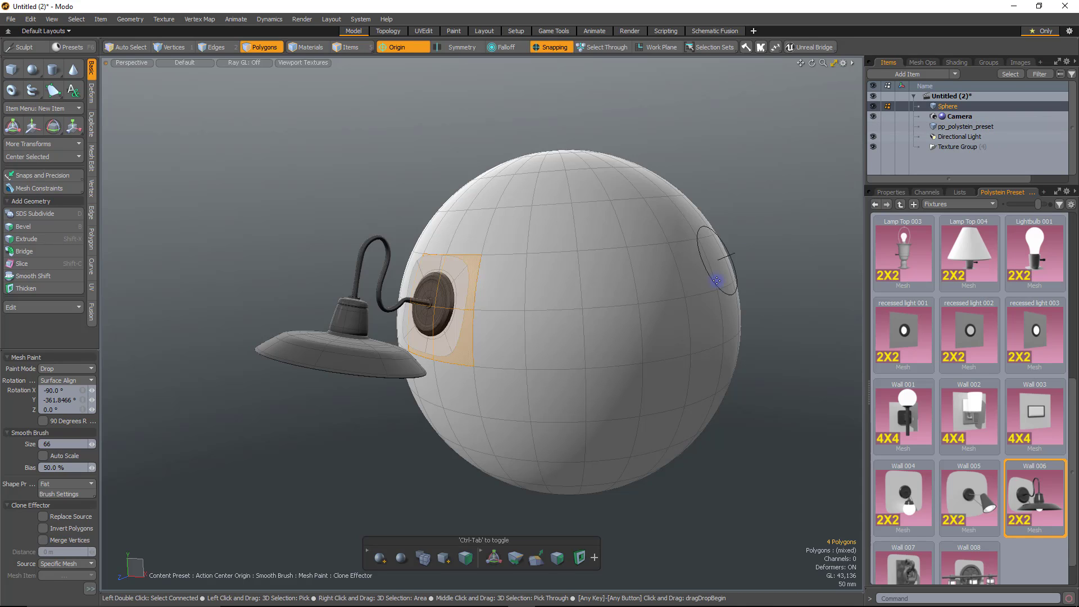
{"action": "key", "text": "ctrl"}
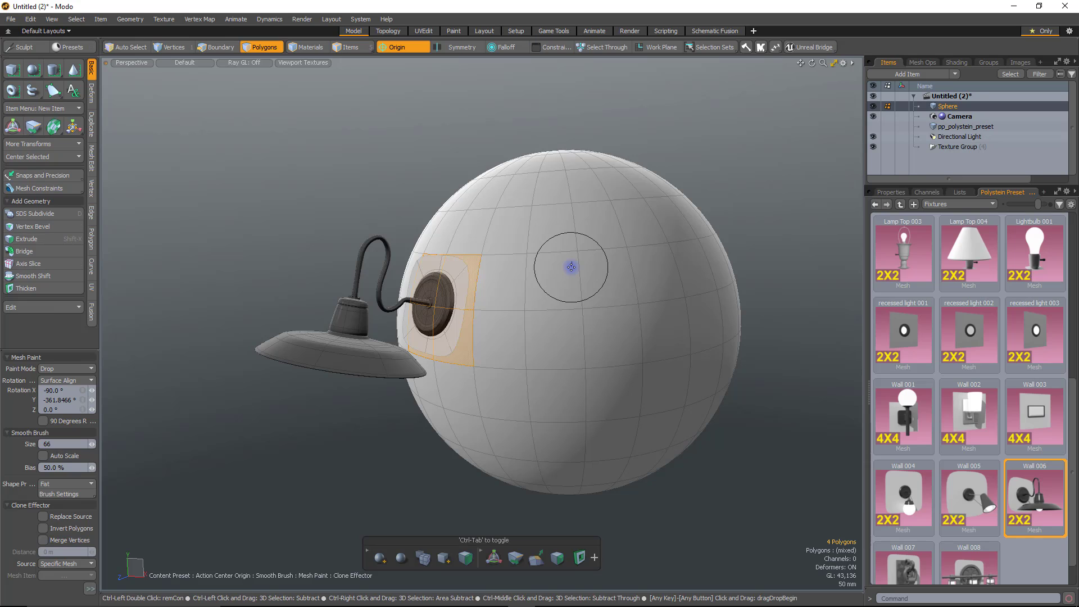
{"action": "key", "text": "ctrl+z"}
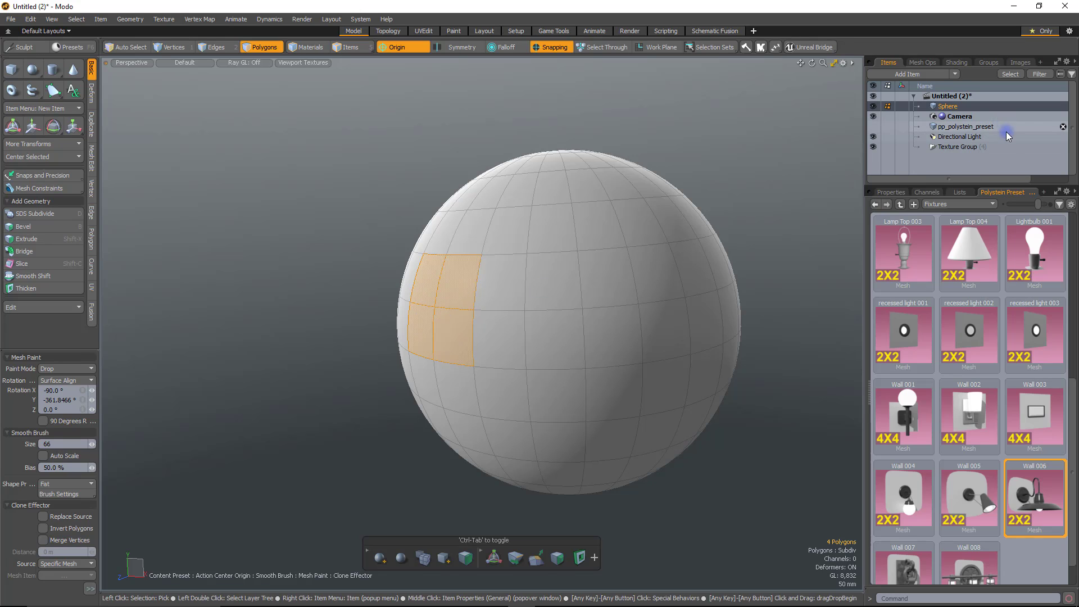
{"action": "key", "text": "ctrl+z"}
{"action": "key", "text": "ctrl+z"}
{"action": "key", "text": "ctrl+z"}
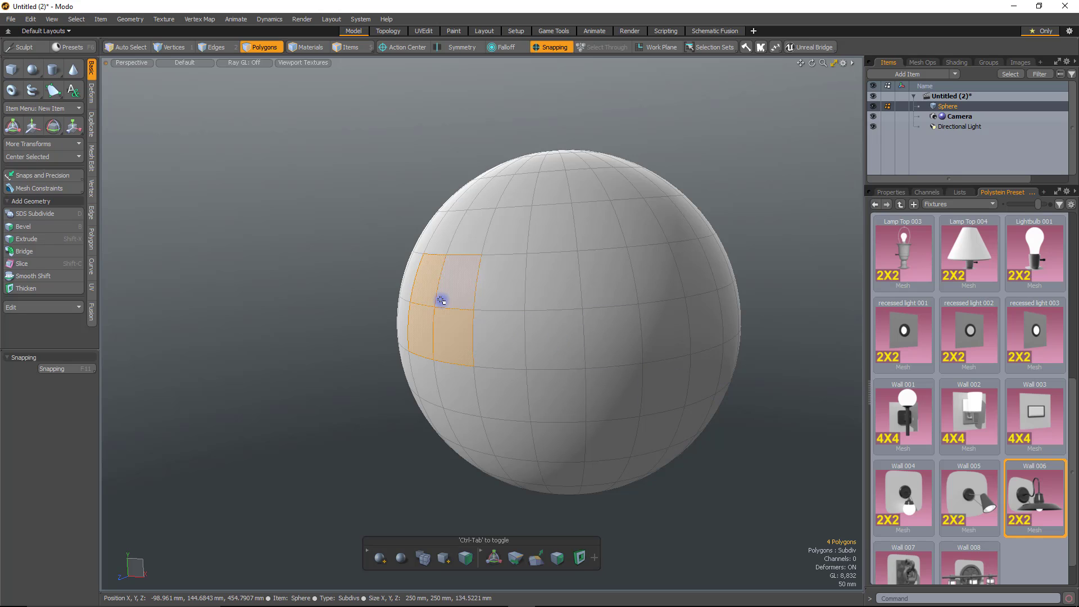
Restart SubD Paint Stitch Left on the selected block and place an upright Wall 006 lamp at its center.
{"action": "key", "text": "ctrl+space"}
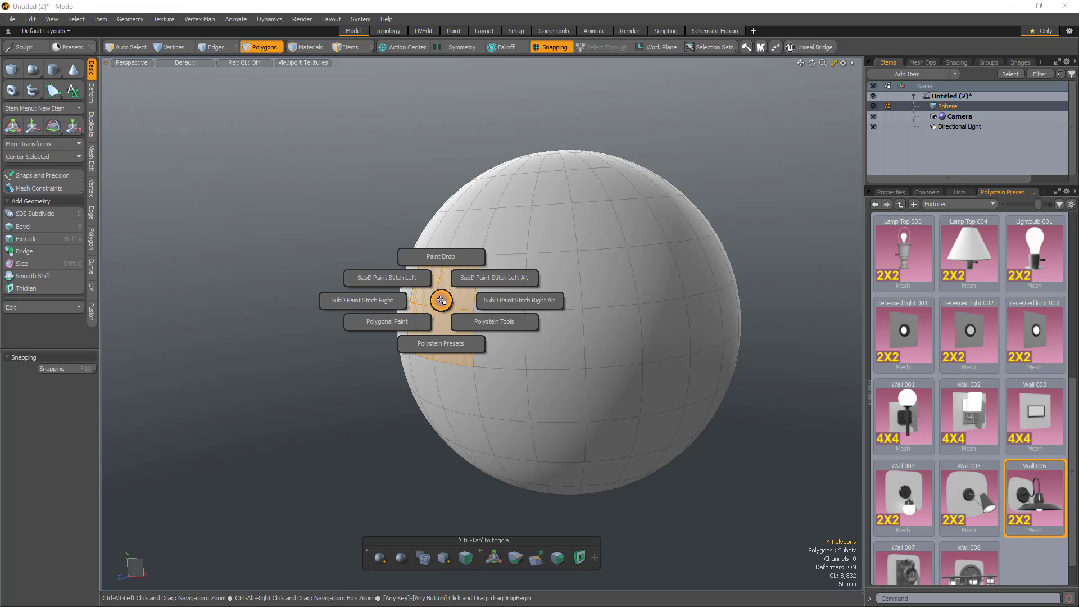
{"action": "left_click", "coordinate": [413, 281]}
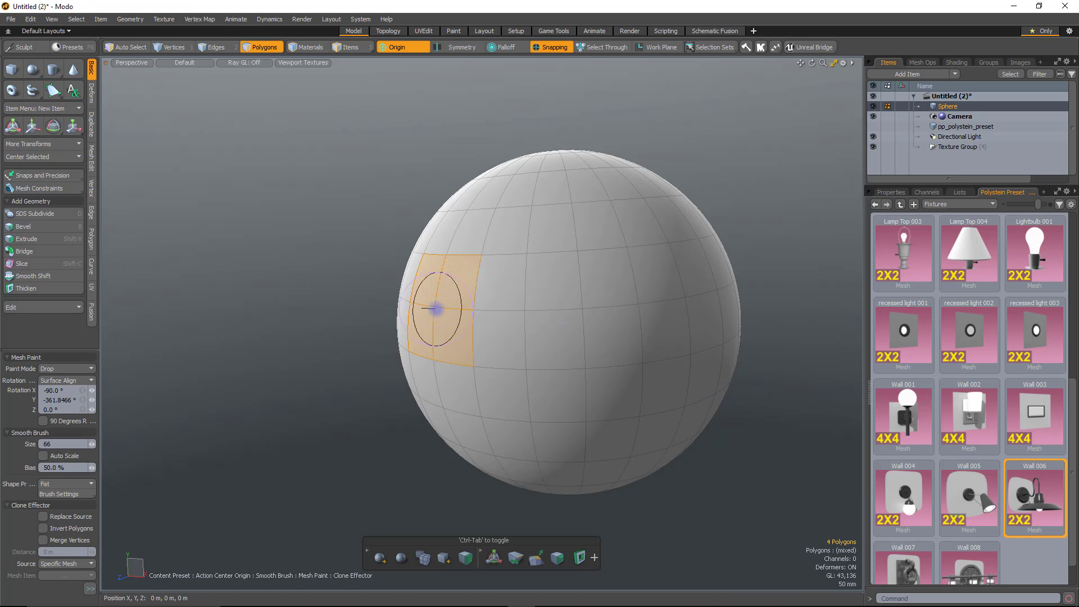
{"action": "left_click", "coordinate": [439, 311]}
{"action": "mouse_move", "coordinate": [437, 334]}
{"action": "left_mouse_down"}
{"action": "mouse_move", "coordinate": [437, 345]}
{"action": "mouse_move", "coordinate": [436, 335]}
{"action": "left_mouse_up"}
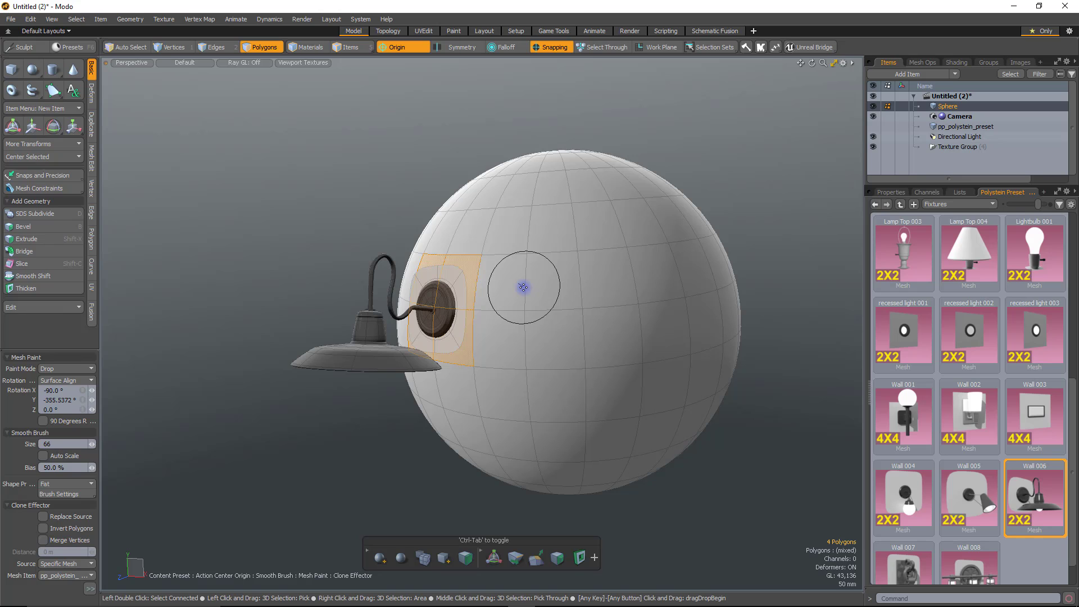
Paint two more Wall 006 lamps outside the selection, one beside the block and one on the sphere's upper part.
{"action": "left_click_drag", "start_coordinate": [515, 285], "coordinate": [526, 288]}
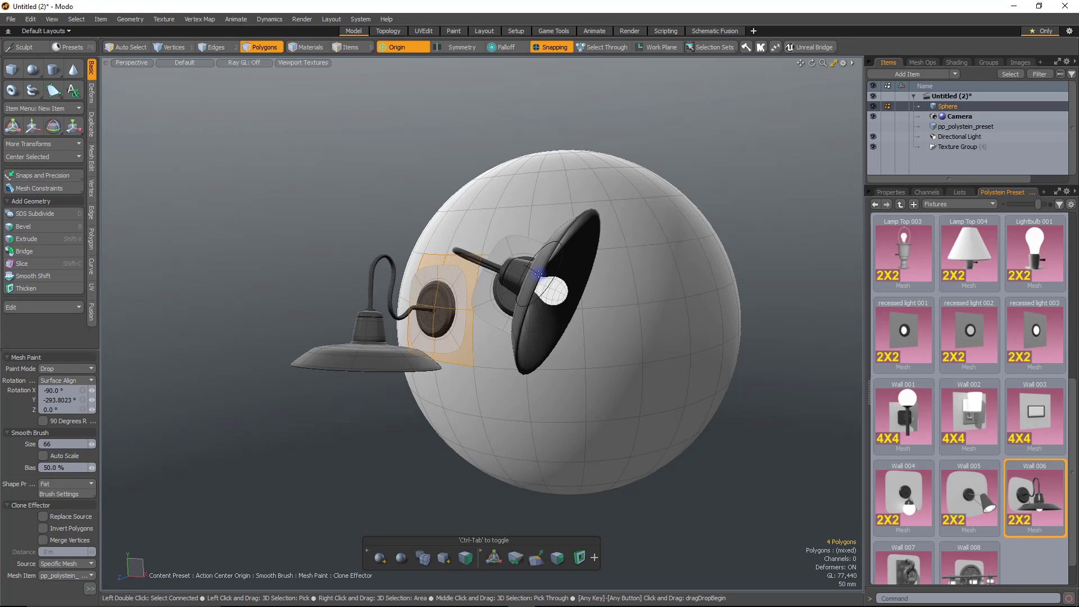
{"action": "left_click_drag", "start_coordinate": [613, 187], "coordinate": [617, 191]}
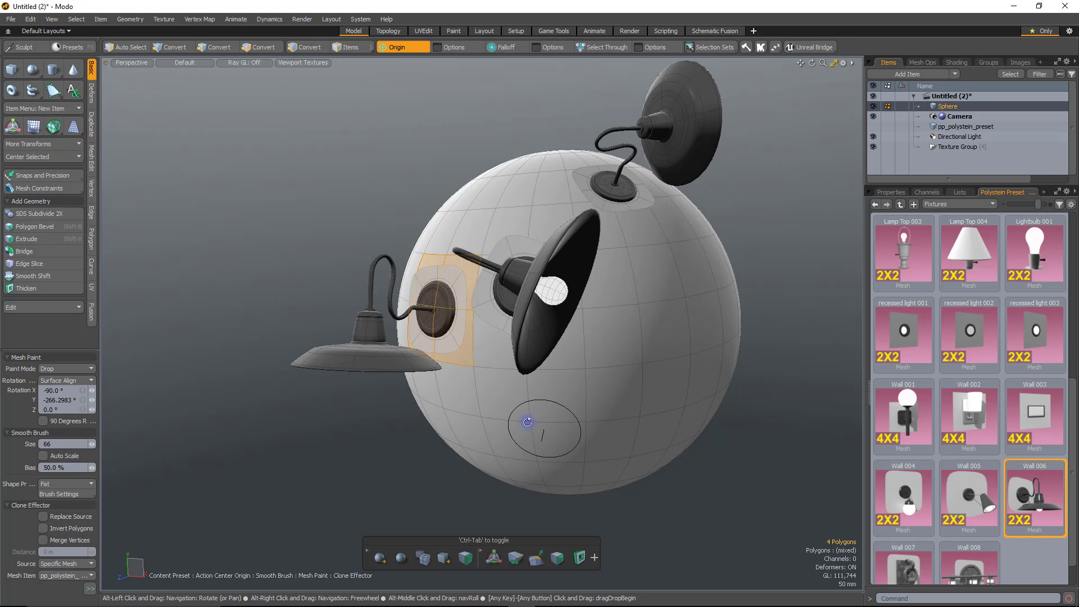
{"action": "left_click_drag", "start_coordinate": [559, 433], "coordinate": [656, 529], "text": "alt"}
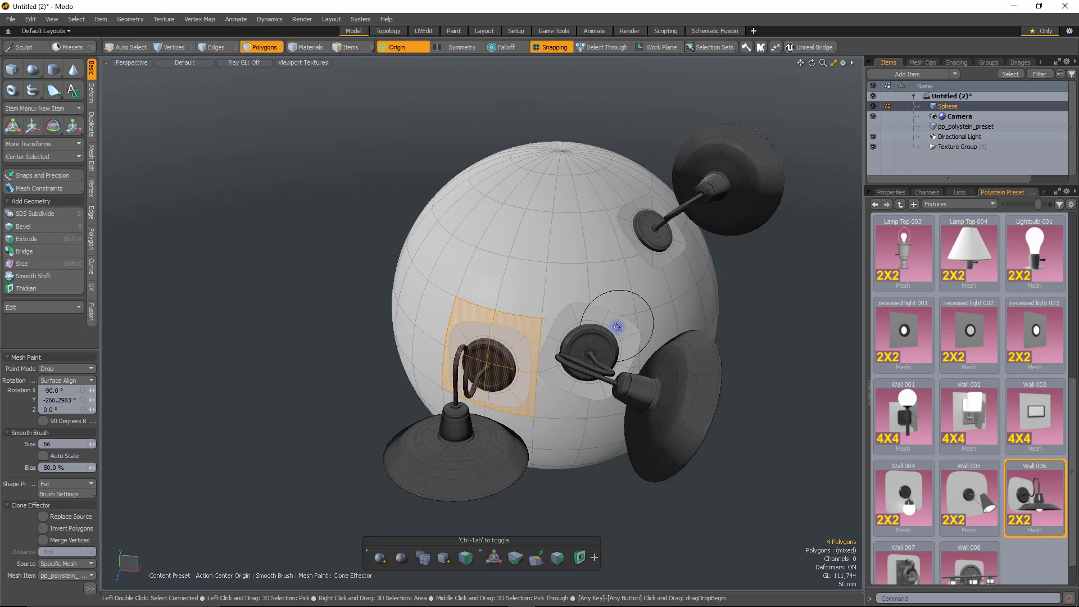
Finish the paint stitch with the three lamps, select all polygons to examine the stitched mesh, and clear the selection.
{"action": "key", "text": "space"}
{"action": "mouse_move", "coordinate": [646, 275]}
{"action": "left_mouse_down", "text": "alt"}
{"action": "mouse_move", "coordinate": [648, 341]}
{"action": "mouse_move", "coordinate": [718, 242]}
{"action": "mouse_move", "coordinate": [709, 250]}
{"action": "left_mouse_up", "text": "alt"}
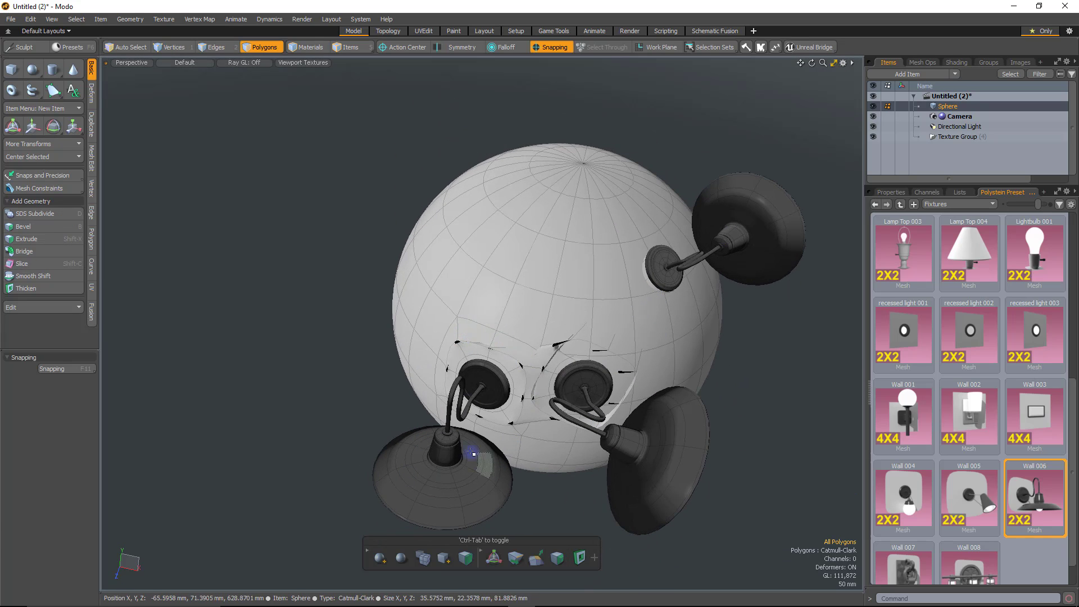
{"action": "left_click_drag", "start_coordinate": [617, 337], "coordinate": [663, 239], "text": "alt"}
{"action": "key", "text": "ctrl+a"}
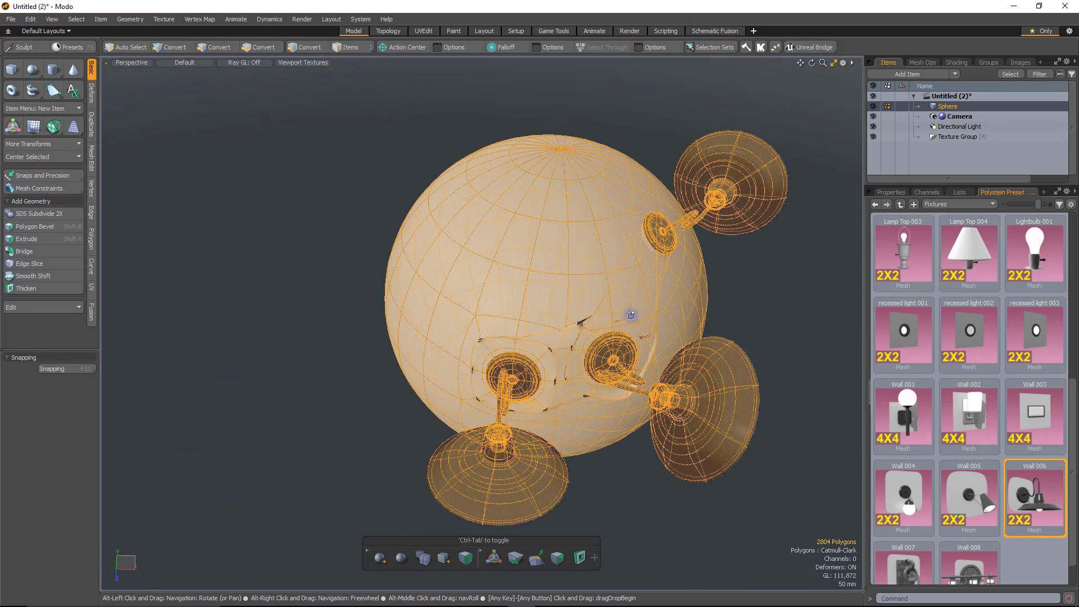
{"action": "left_click_drag", "start_coordinate": [630, 314], "coordinate": [539, 296], "text": "alt"}
{"action": "scroll", "coordinate": [541, 297], "scroll_direction": "up", "scroll_amount": 5, "text": "alt"}
{"action": "scroll", "coordinate": [578, 302], "scroll_direction": "down", "scroll_amount": 4, "text": "alt"}
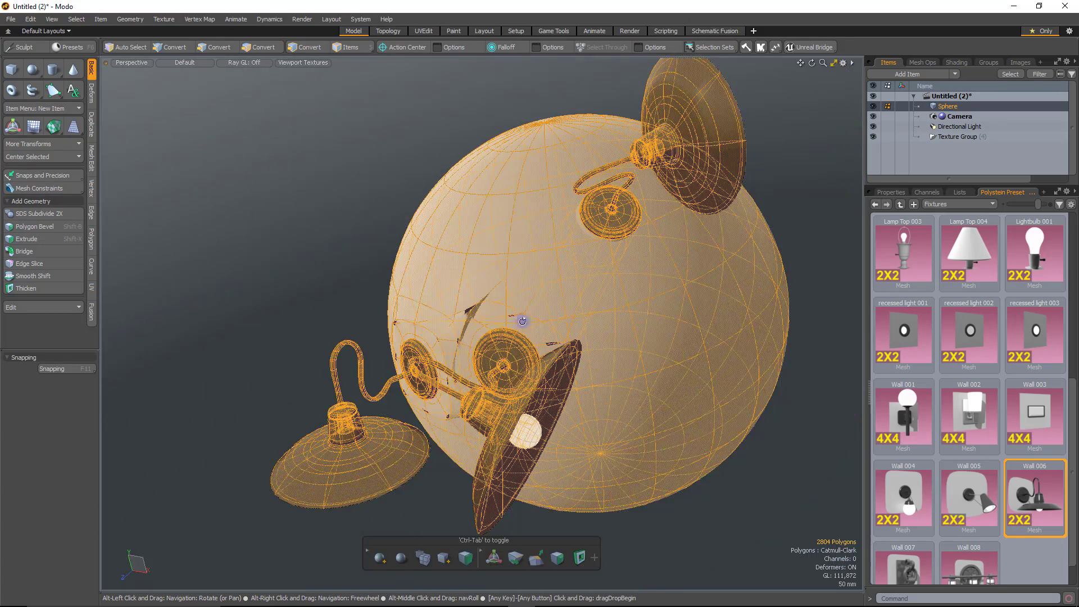
{"action": "left_click", "coordinate": [377, 286]}
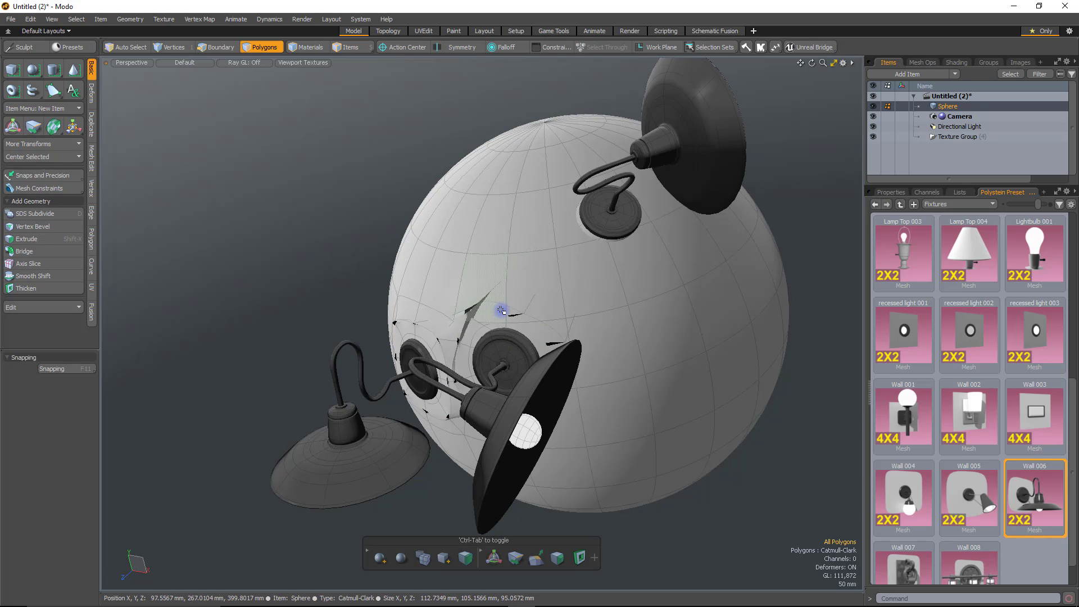
Undo the stitch and all three lamp placements back to the plain sphere with the 2×2 block selected.
{"action": "key", "text": "ctrl+a"}
{"action": "key", "text": "ctrl+z"}
{"action": "key", "text": "ctrl+z"}
{"action": "key", "text": "ctrl+z"}
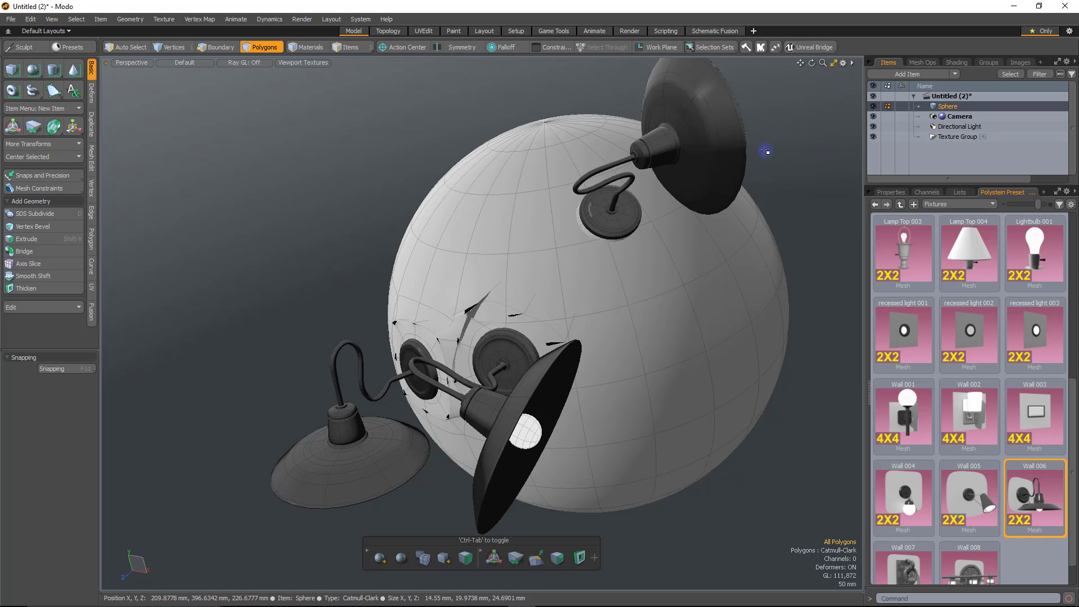
{"action": "key", "text": "ctrl+z"}
{"action": "key", "text": "ctrl+z"}
{"action": "key", "text": "ctrl+z"}
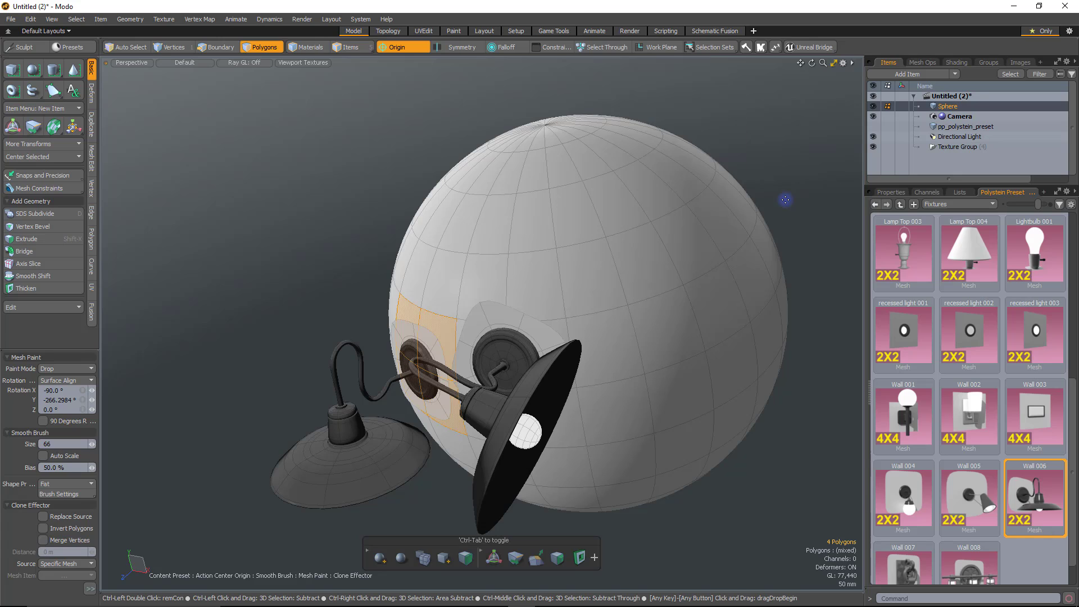
{"action": "key", "text": "ctrl+z"}
{"action": "key", "text": "ctrl+z"}
{"action": "key", "text": "ctrl+z"}
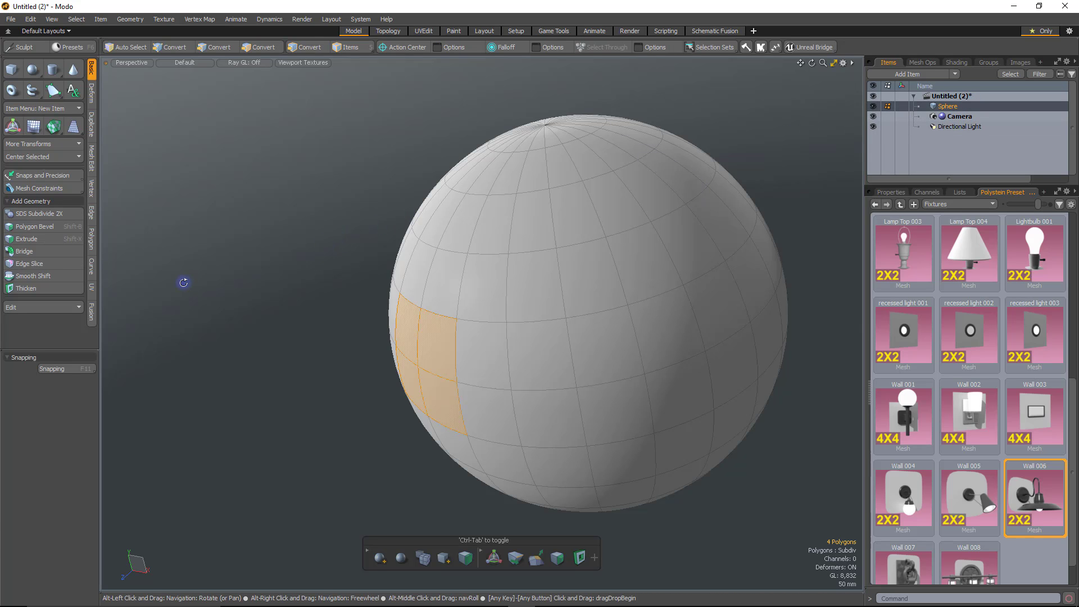
Switch the Polystein presets to the pp_hardware collection and choose the pp hw button 01 preset.
{"action": "left_click_drag", "start_coordinate": [181, 285], "coordinate": [349, 164], "text": "alt"}
{"action": "left_click_drag", "start_coordinate": [314, 263], "coordinate": [366, 277], "text": "alt"}
{"action": "left_click_drag", "start_coordinate": [469, 380], "coordinate": [509, 371], "text": "alt"}
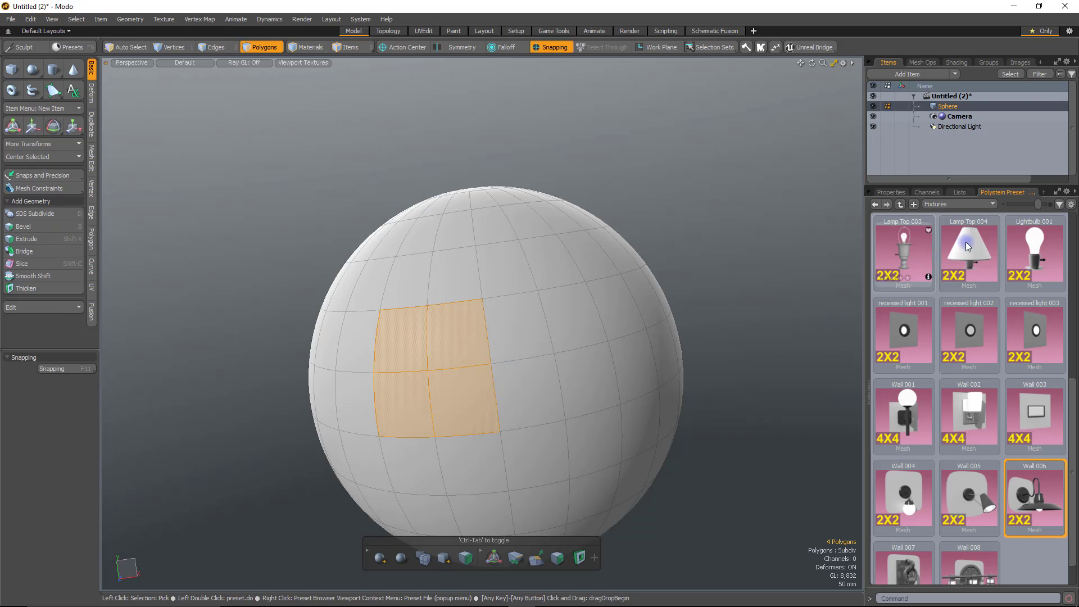
{"action": "left_click", "coordinate": [967, 204]}
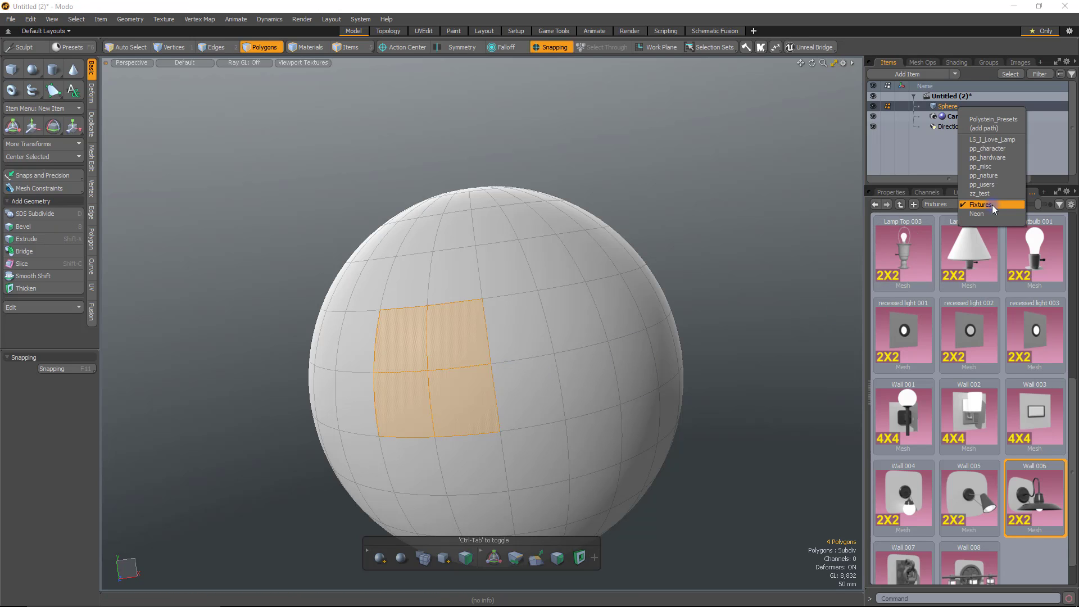
{"action": "left_click", "coordinate": [1001, 158]}
{"action": "left_click_drag", "start_coordinate": [972, 339], "coordinate": [278, 331]}
Start Paint Drop with SubD Drop Left and place a button at the center of the selected 2×2 block.
{"action": "left_click_drag", "start_coordinate": [324, 122], "coordinate": [393, 359]}
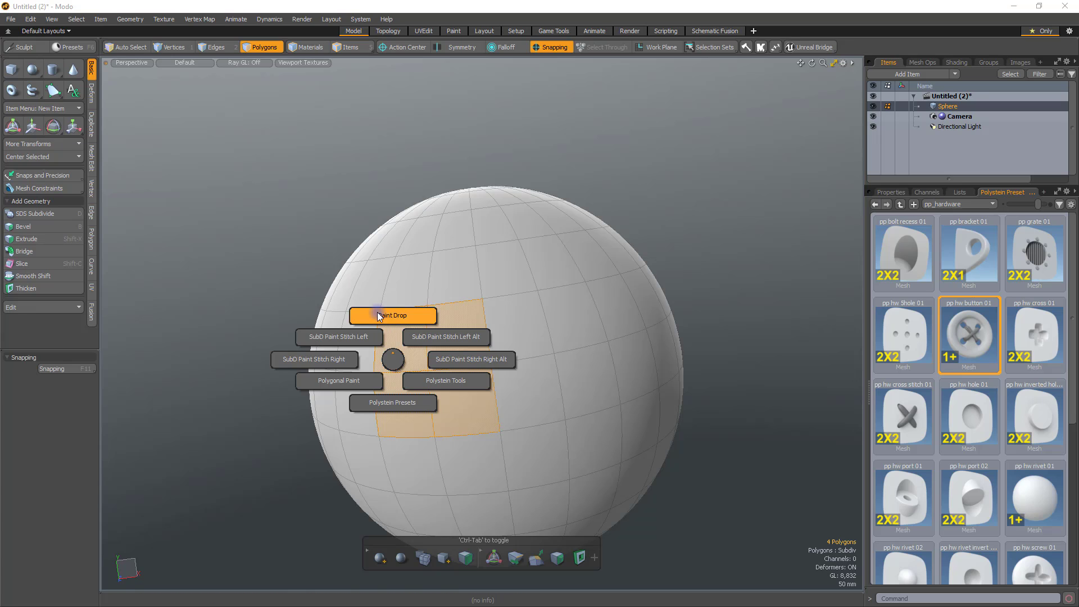
{"action": "left_click", "coordinate": [386, 316]}
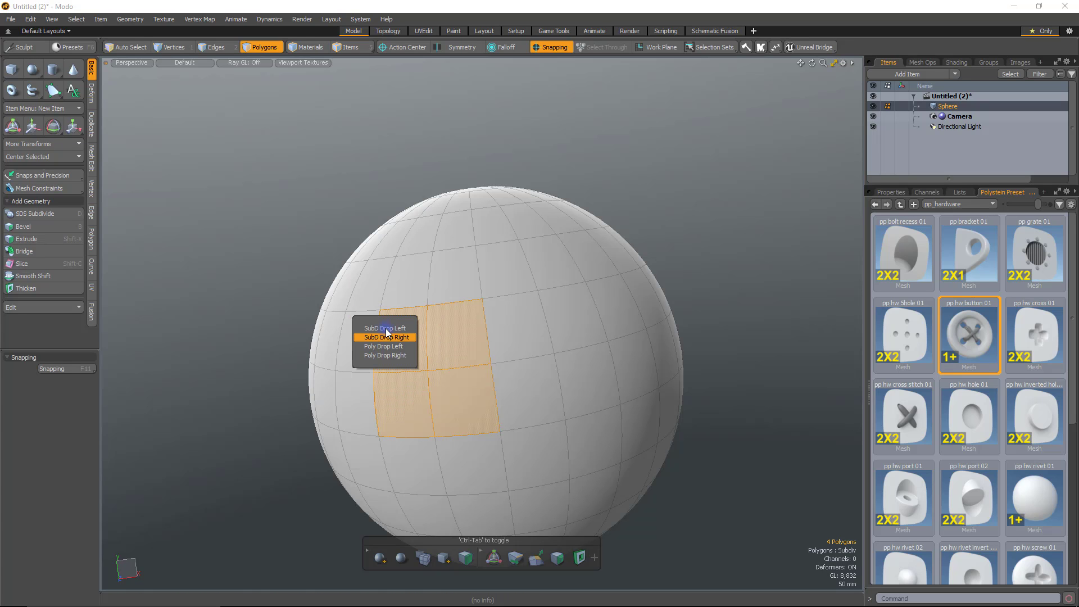
{"action": "left_click", "coordinate": [384, 323]}
{"action": "left_click_drag", "start_coordinate": [423, 369], "coordinate": [425, 368]}
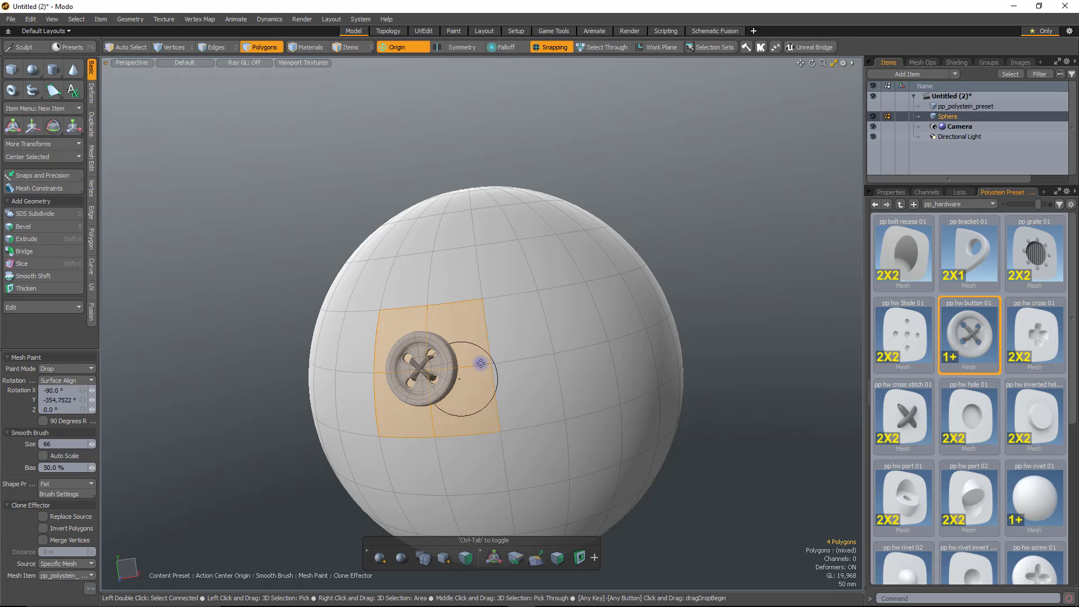
Paint eight more pp hw button 01 copies in varied sizes and rotations around the first button, inside and outside the selected block.
{"action": "left_click_drag", "start_coordinate": [514, 357], "coordinate": [518, 352]}
{"action": "left_click_drag", "start_coordinate": [459, 269], "coordinate": [461, 272]}
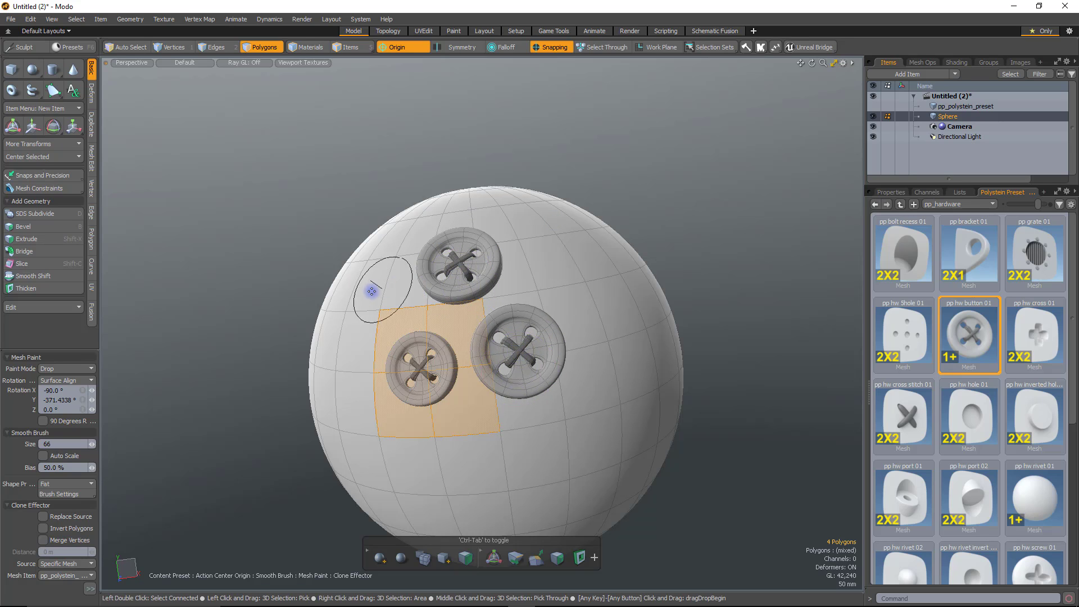
{"action": "left_click_drag", "start_coordinate": [368, 291], "coordinate": [371, 293]}
{"action": "left_click", "coordinate": [344, 382]}
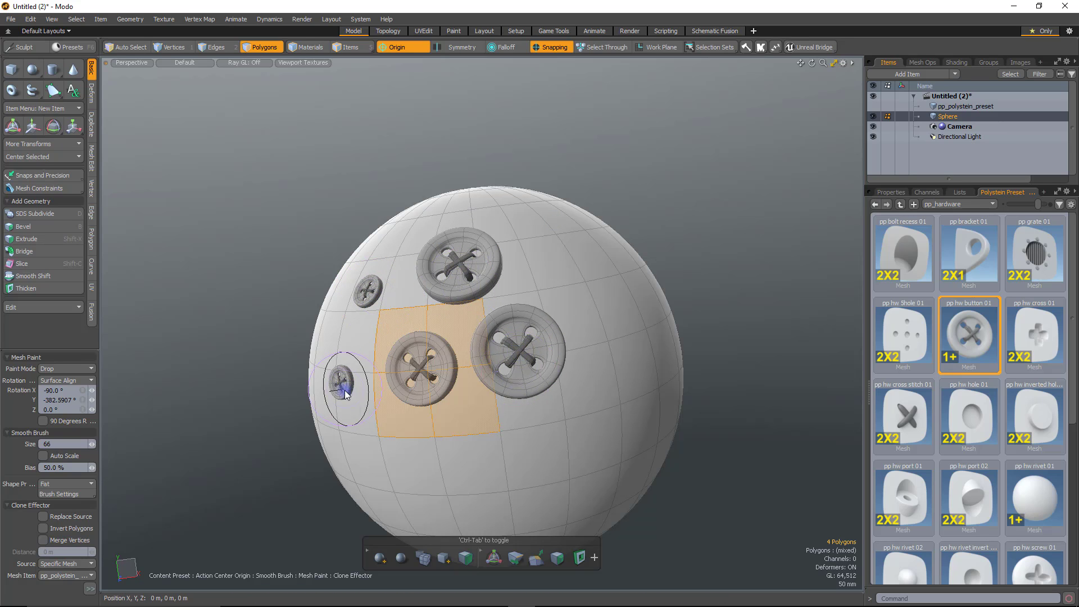
{"action": "left_click", "coordinate": [465, 415]}
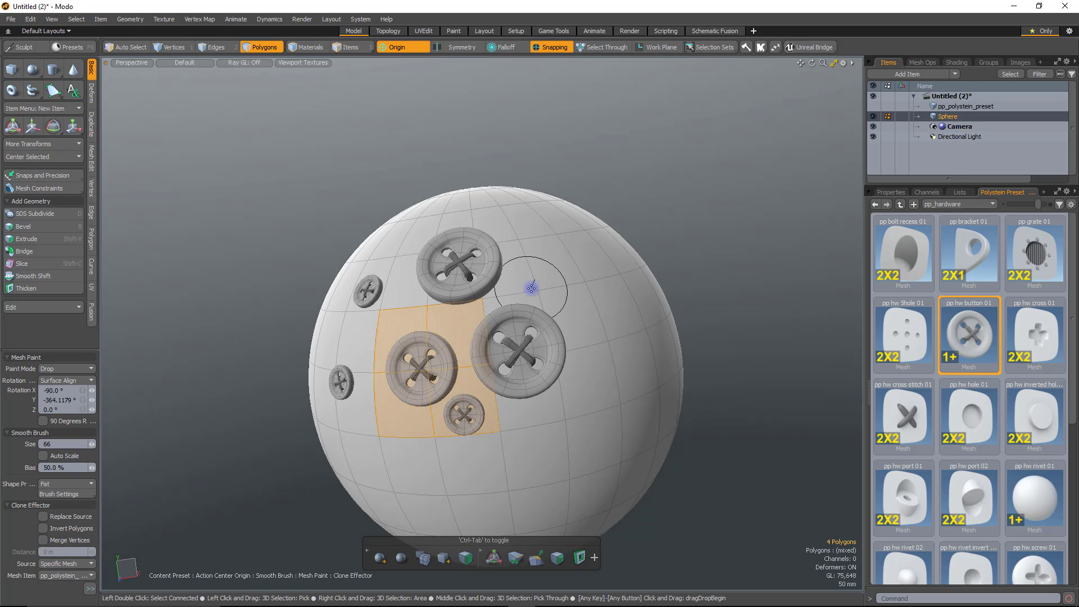
{"action": "mouse_move", "coordinate": [531, 284]}
{"action": "left_mouse_down"}
{"action": "mouse_move", "coordinate": [455, 315]}
{"action": "mouse_move", "coordinate": [402, 306]}
{"action": "left_mouse_up"}
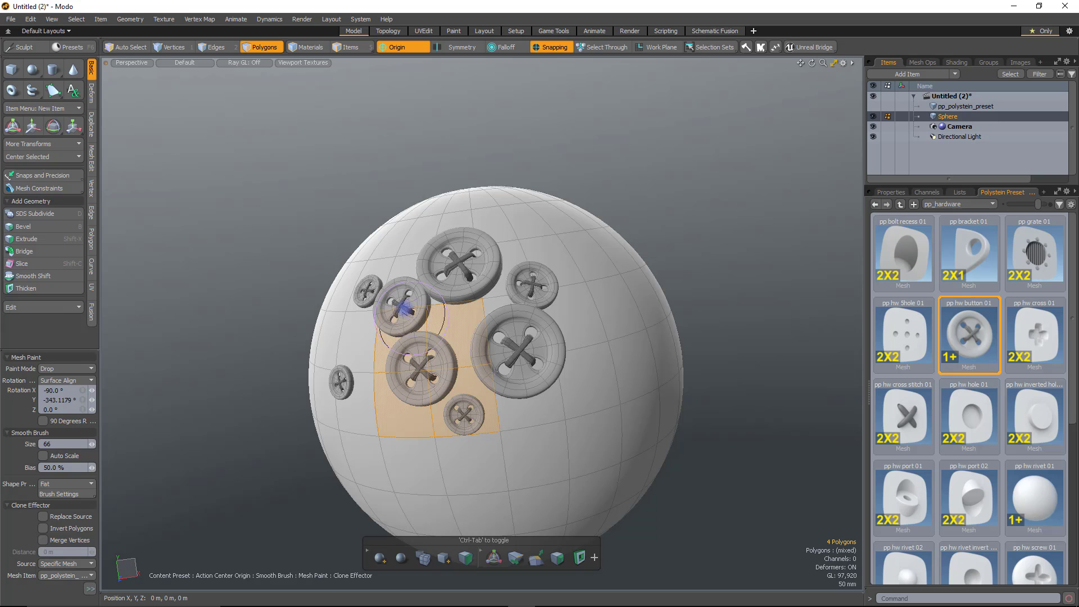
{"action": "left_click_drag", "start_coordinate": [361, 398], "coordinate": [370, 409]}
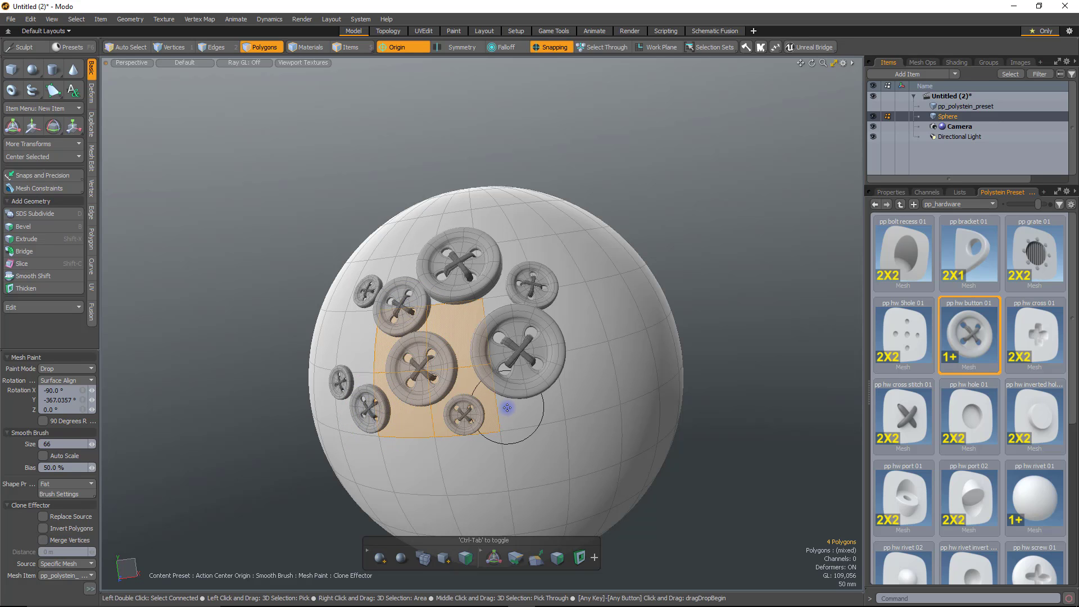
Finish the paint drop and examine the placed buttons on the sphere's surface.
{"action": "key", "text": "Escape"}
{"action": "key", "text": "Escape"}
{"action": "mouse_move", "coordinate": [670, 287]}
{"action": "left_mouse_down", "text": "alt"}
{"action": "mouse_move", "coordinate": [928, 302]}
{"action": "mouse_move", "coordinate": [482, 356]}
{"action": "mouse_move", "coordinate": [532, 286]}
{"action": "mouse_move", "coordinate": [385, 458]}
{"action": "mouse_move", "coordinate": [302, 332]}
{"action": "mouse_move", "coordinate": [549, 344]}
{"action": "mouse_move", "coordinate": [802, 234]}
{"action": "mouse_move", "coordinate": [808, 200]}
{"action": "mouse_move", "coordinate": [753, 258]}
{"action": "mouse_move", "coordinate": [665, 258]}
{"action": "mouse_move", "coordinate": [376, 443]}
{"action": "mouse_move", "coordinate": [376, 267]}
{"action": "left_mouse_up", "text": "alt"}
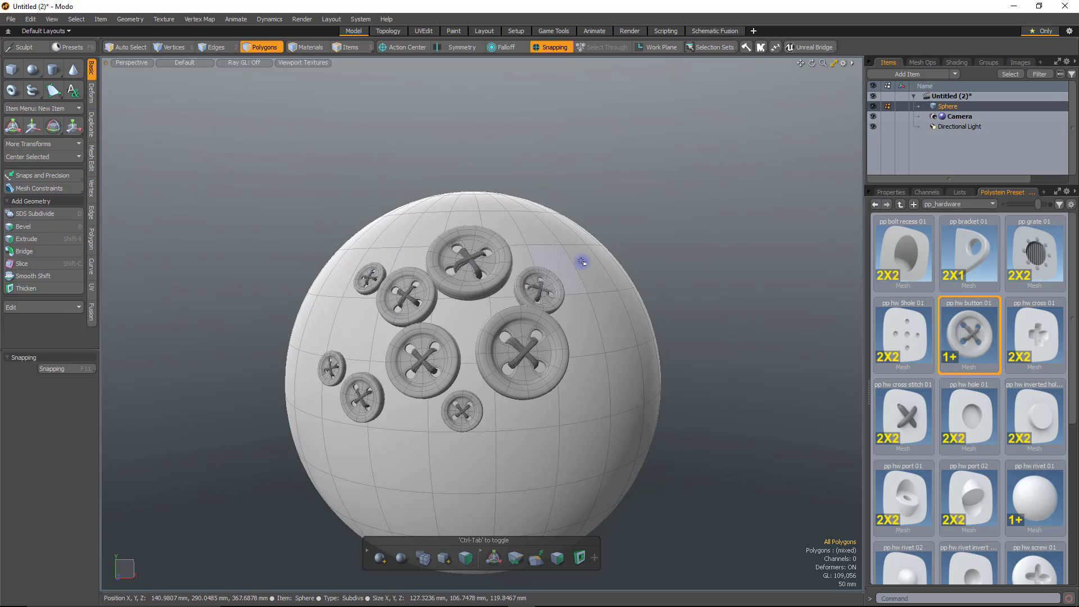
{"action": "left_click_drag", "start_coordinate": [766, 393], "coordinate": [379, 425], "text": "alt"}
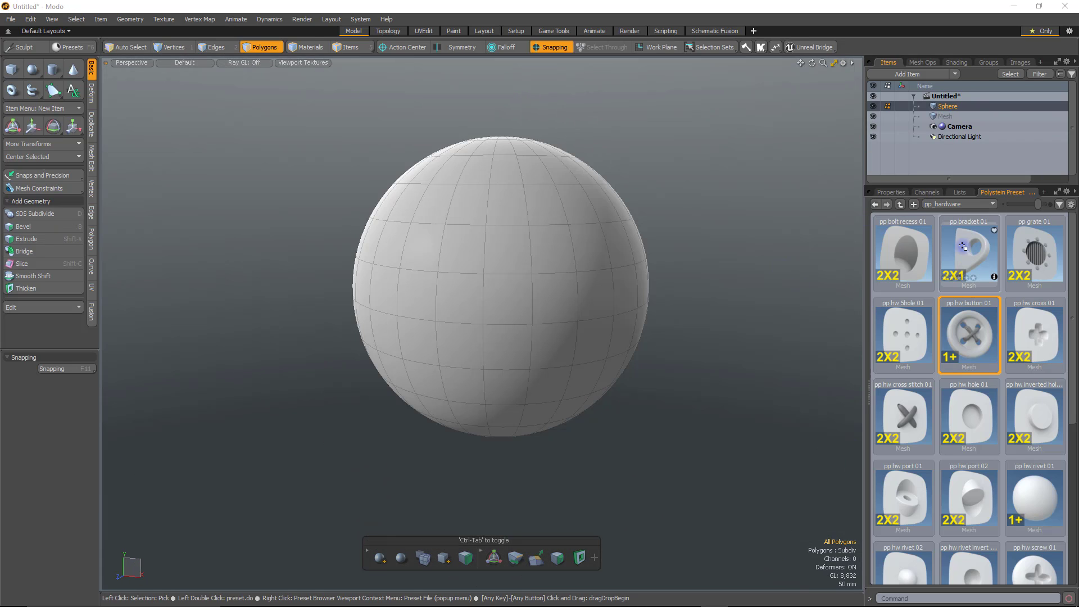
Choose the pp bracket 01 preset and two vertically adjacent polygons on the plain sphere, and try SubD Paint Stitch Left on them.
{"action": "mouse_move", "coordinate": [963, 247]}
{"action": "left_mouse_down"}
{"action": "mouse_move", "coordinate": [683, 275]}
{"action": "mouse_move", "coordinate": [547, 246]}
{"action": "mouse_move", "coordinate": [552, 288]}
{"action": "left_mouse_up"}
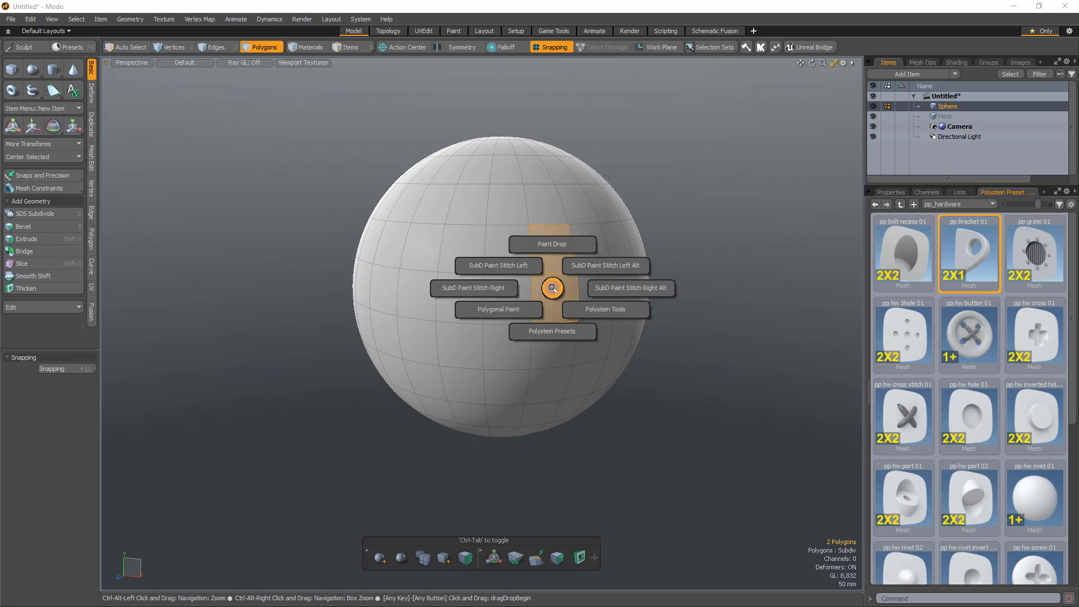
{"action": "left_click", "coordinate": [526, 266]}
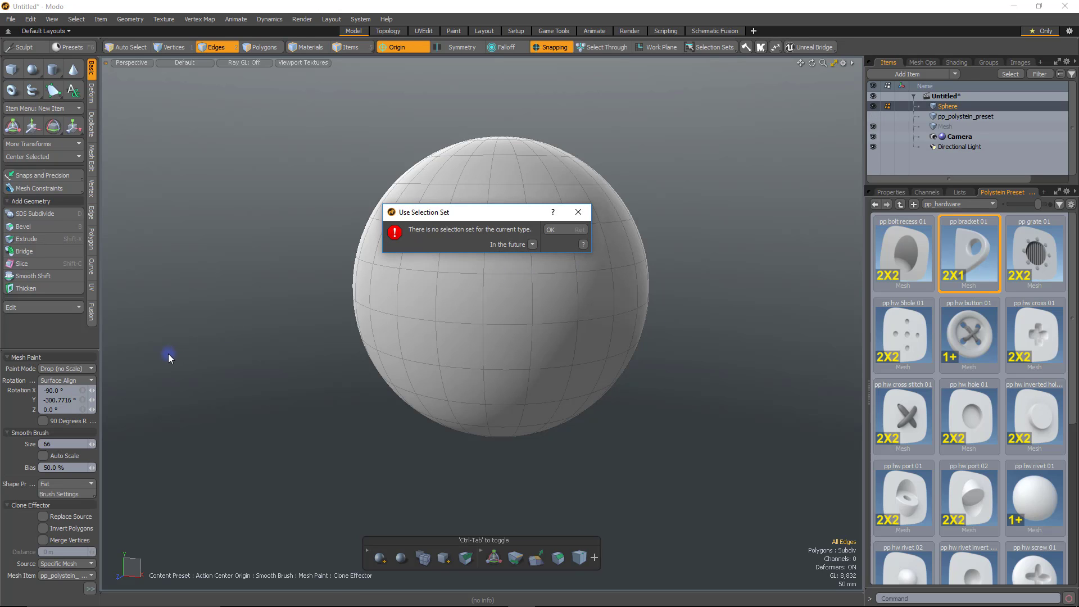
{"action": "left_click", "coordinate": [572, 231]}
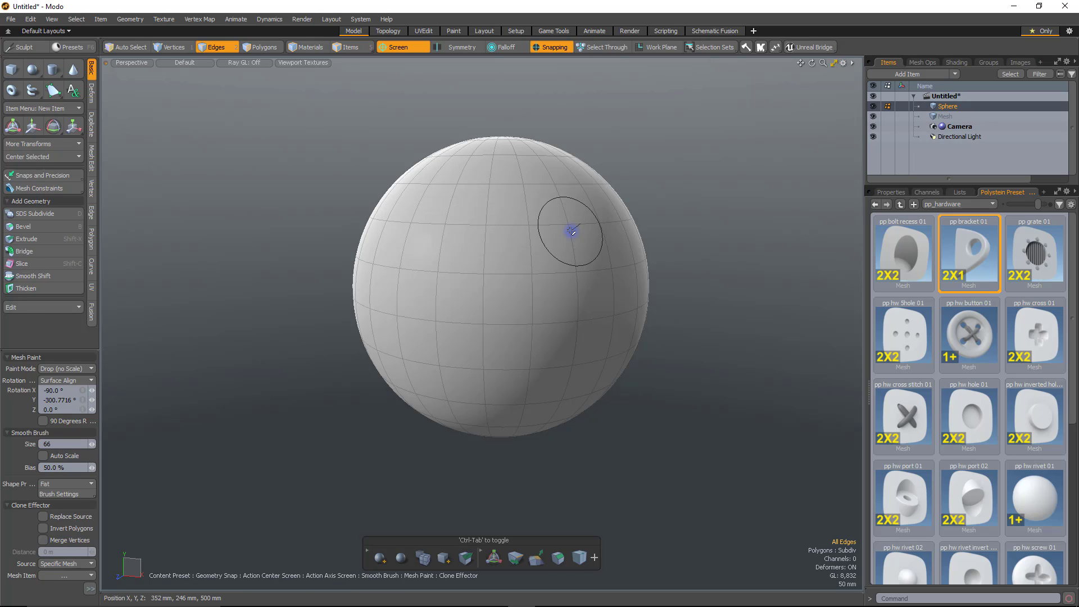
{"action": "key", "text": "ctrl"}
{"action": "left_click", "coordinate": [572, 231], "text": "ctrl"}
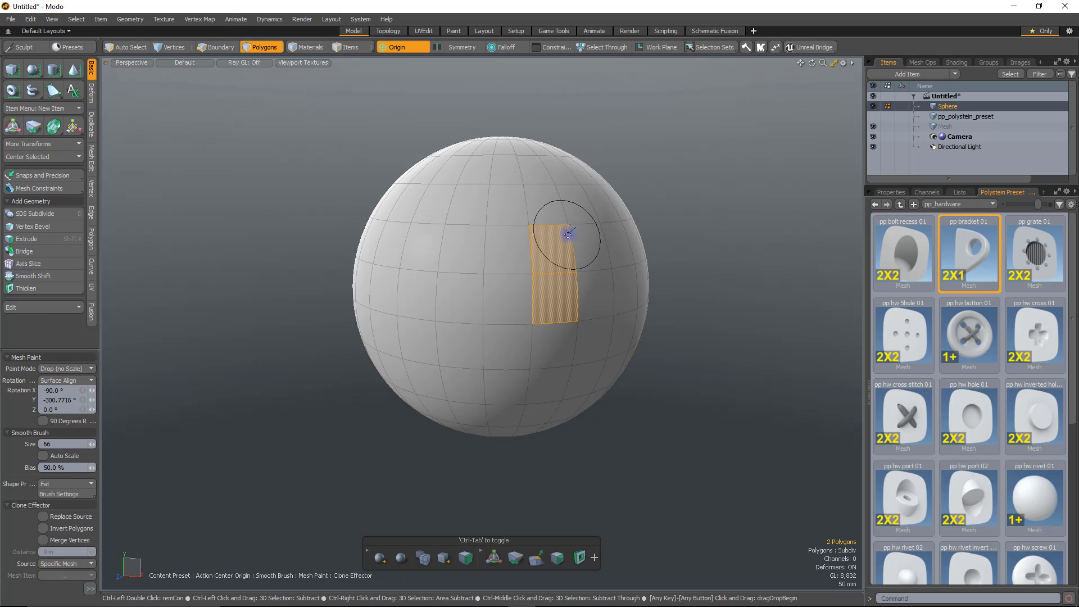
Stitch the pp bracket 01 preset onto the two selected polygons with SubD Paint Stitch Left in Drop (no Scale) mode.
{"action": "key", "text": "ctrl+alt+space"}
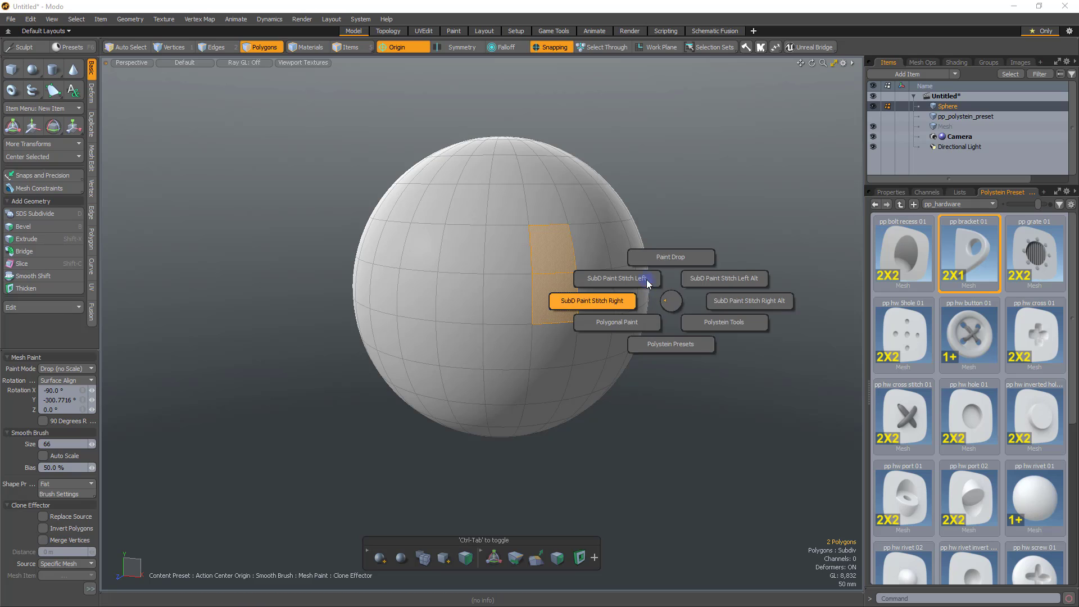
{"action": "left_click", "coordinate": [647, 279]}
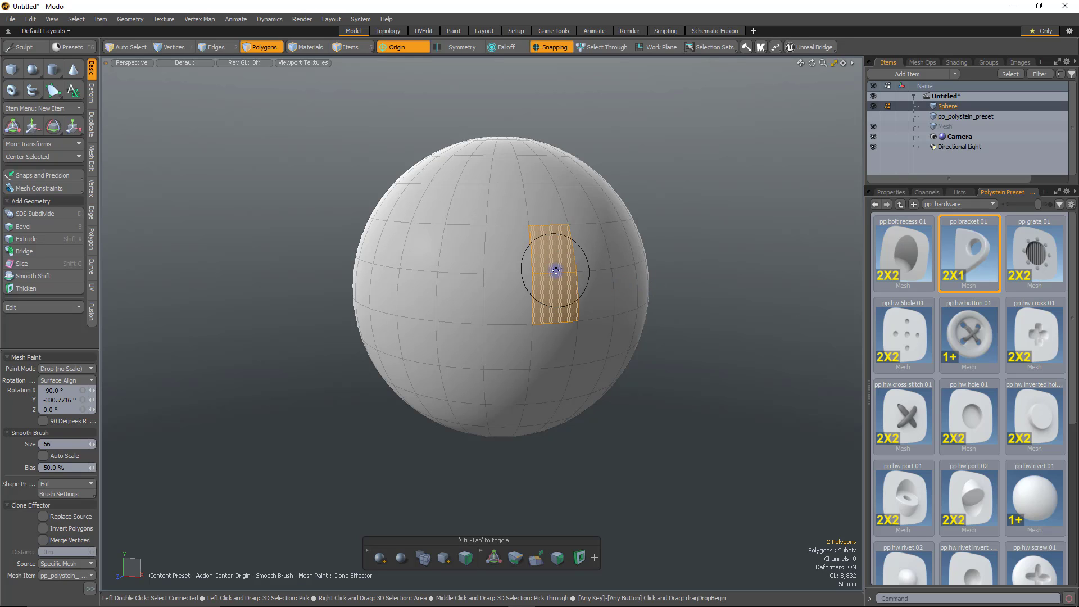
{"action": "mouse_move", "coordinate": [556, 260]}
{"action": "left_mouse_down"}
{"action": "mouse_move", "coordinate": [573, 327]}
{"action": "mouse_move", "coordinate": [614, 314]}
{"action": "mouse_move", "coordinate": [630, 324]}
{"action": "mouse_move", "coordinate": [631, 313]}
{"action": "left_mouse_up"}
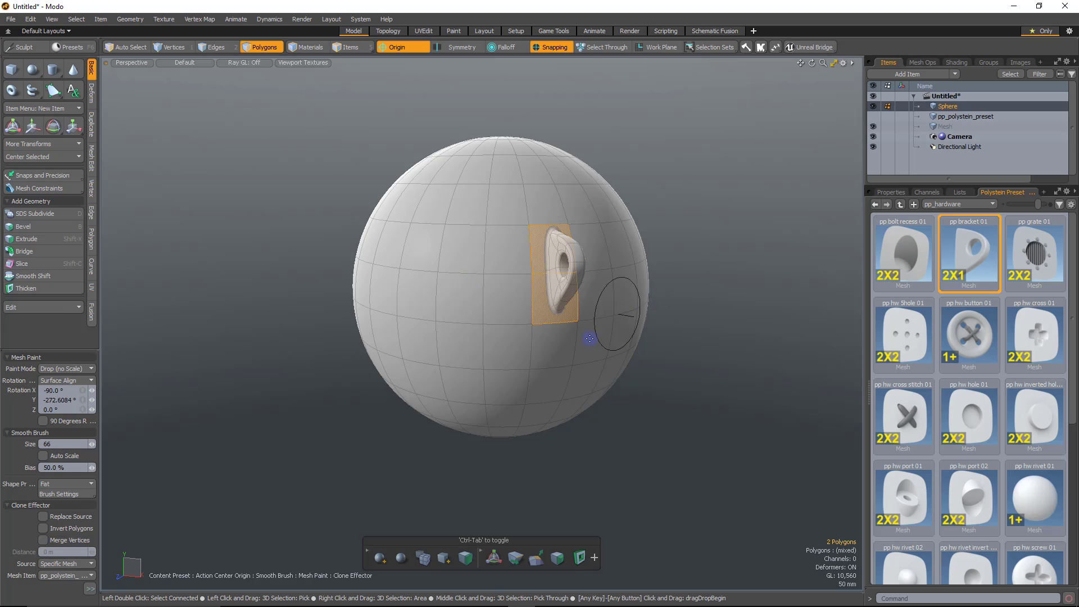
{"action": "key", "text": "space"}
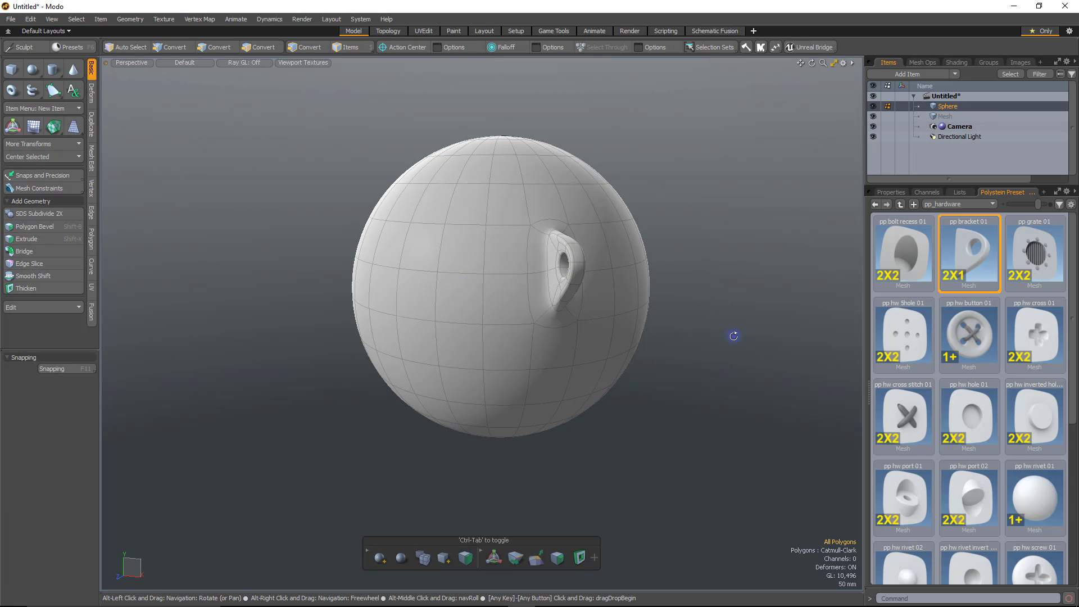
Stitch a larger pp bracket 01 onto two stacked polygons beside the first bracket with Paint Mode set to Drop.
{"action": "mouse_move", "coordinate": [733, 337]}
{"action": "left_mouse_down", "text": "alt"}
{"action": "mouse_move", "coordinate": [292, 366]}
{"action": "mouse_move", "coordinate": [703, 268]}
{"action": "mouse_move", "coordinate": [525, 566]}
{"action": "mouse_move", "coordinate": [338, 436]}
{"action": "mouse_move", "coordinate": [697, 422]}
{"action": "mouse_move", "coordinate": [380, 370]}
{"action": "mouse_move", "coordinate": [438, 197]}
{"action": "left_mouse_up", "text": "alt"}
{"action": "key", "text": "3"}
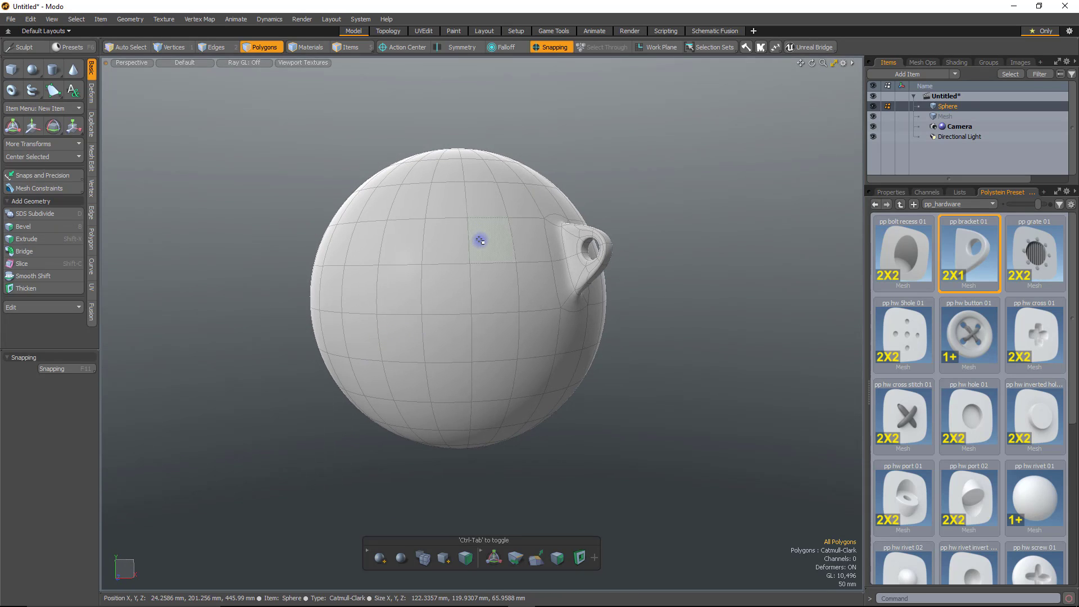
{"action": "left_click_drag", "start_coordinate": [480, 238], "coordinate": [485, 291]}
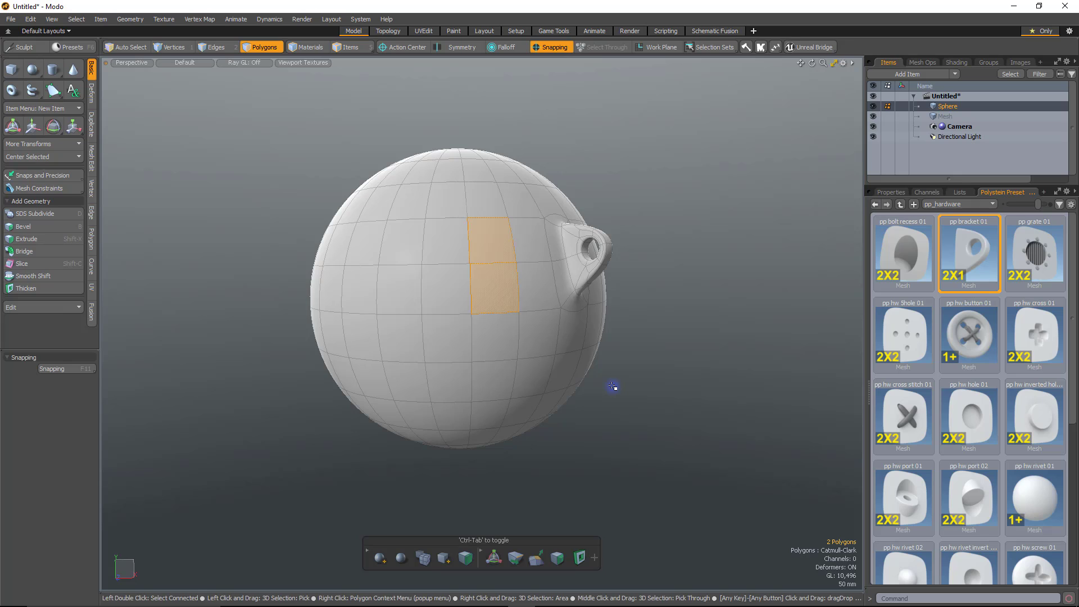
{"action": "key", "text": "ctrl+shift+q"}
{"action": "left_click", "coordinate": [590, 370]}
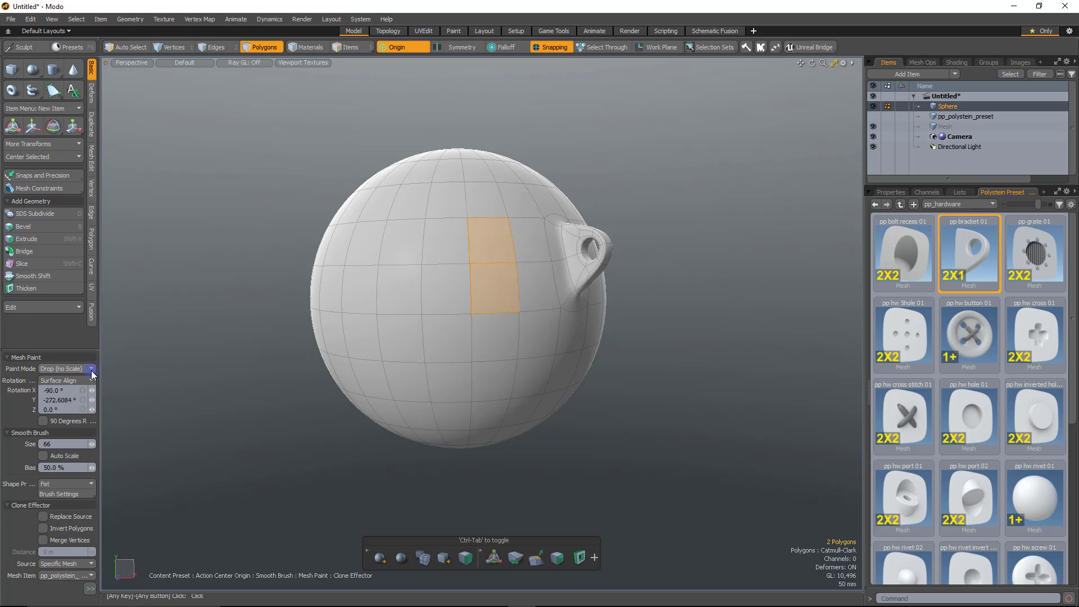
{"action": "left_click", "coordinate": [82, 368]}
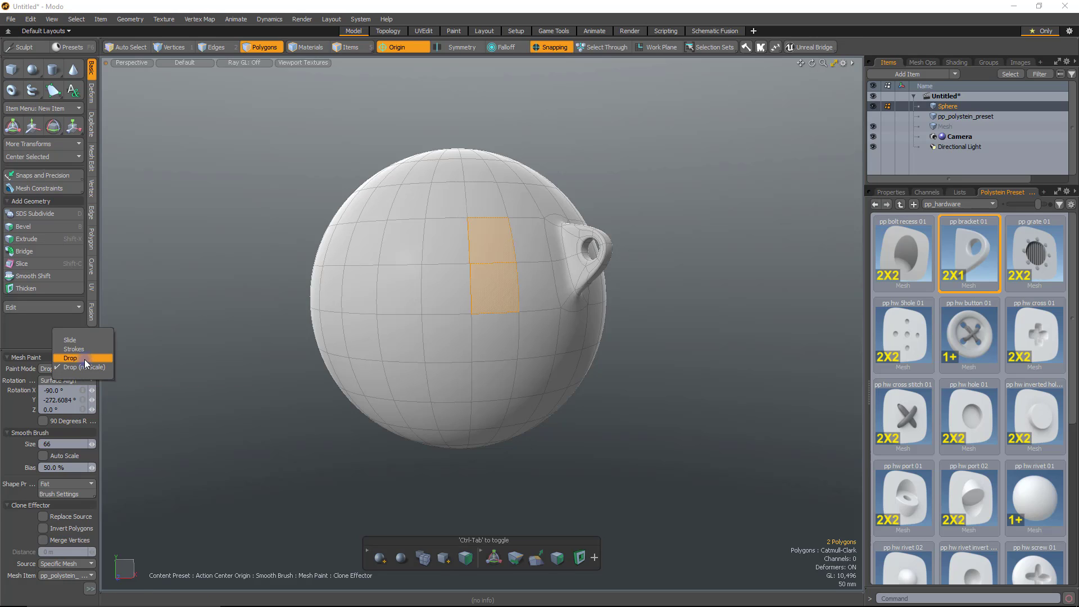
{"action": "left_click", "coordinate": [86, 367]}
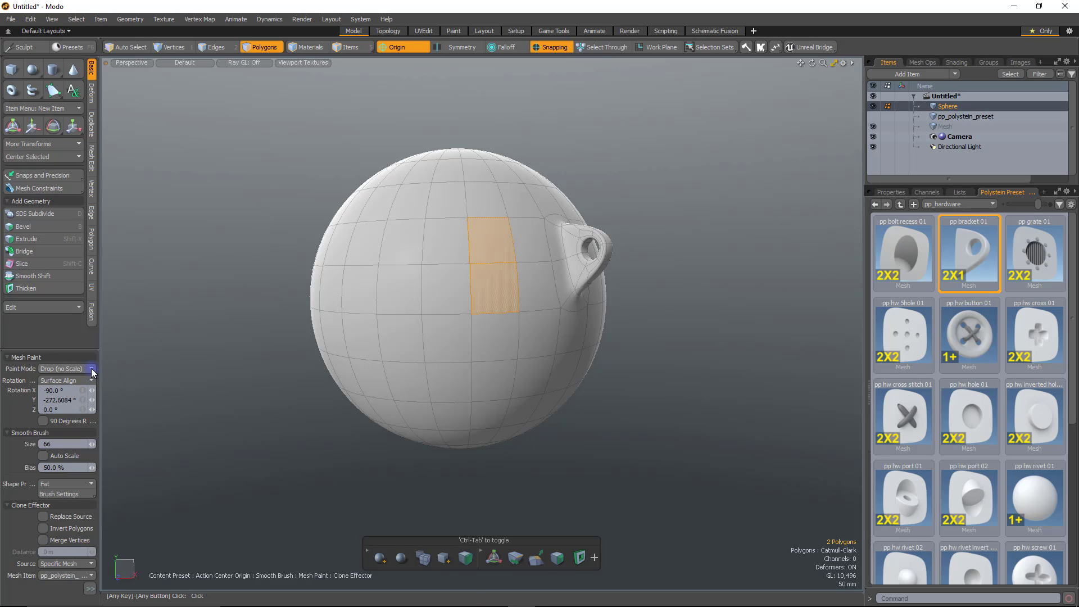
{"action": "left_click", "coordinate": [92, 369]}
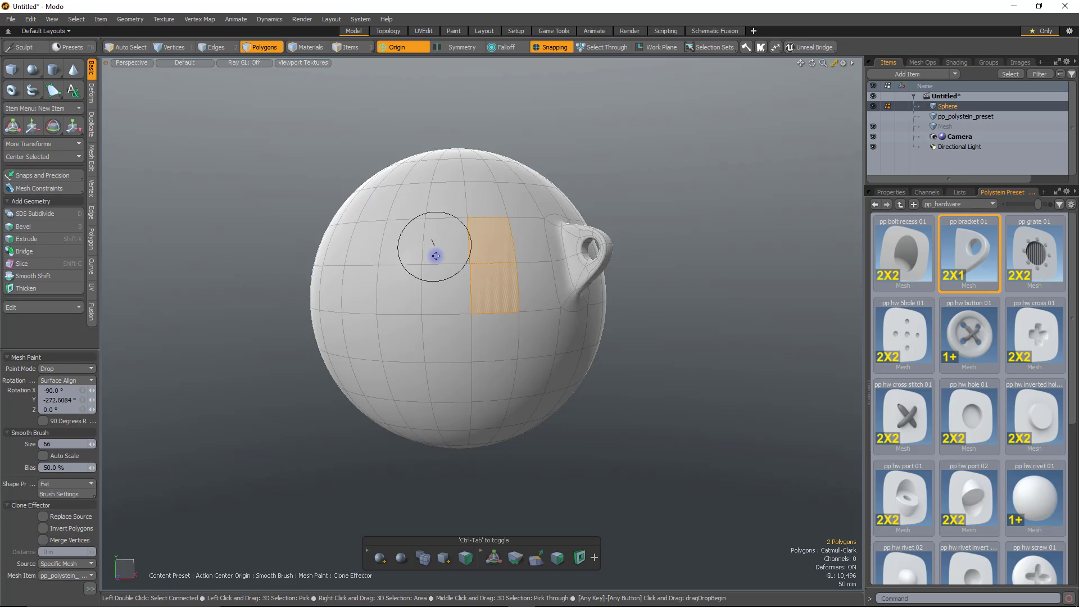
{"action": "mouse_move", "coordinate": [492, 259]}
{"action": "left_mouse_down"}
{"action": "mouse_move", "coordinate": [499, 292]}
{"action": "mouse_move", "coordinate": [534, 267]}
{"action": "mouse_move", "coordinate": [518, 306]}
{"action": "left_mouse_up"}
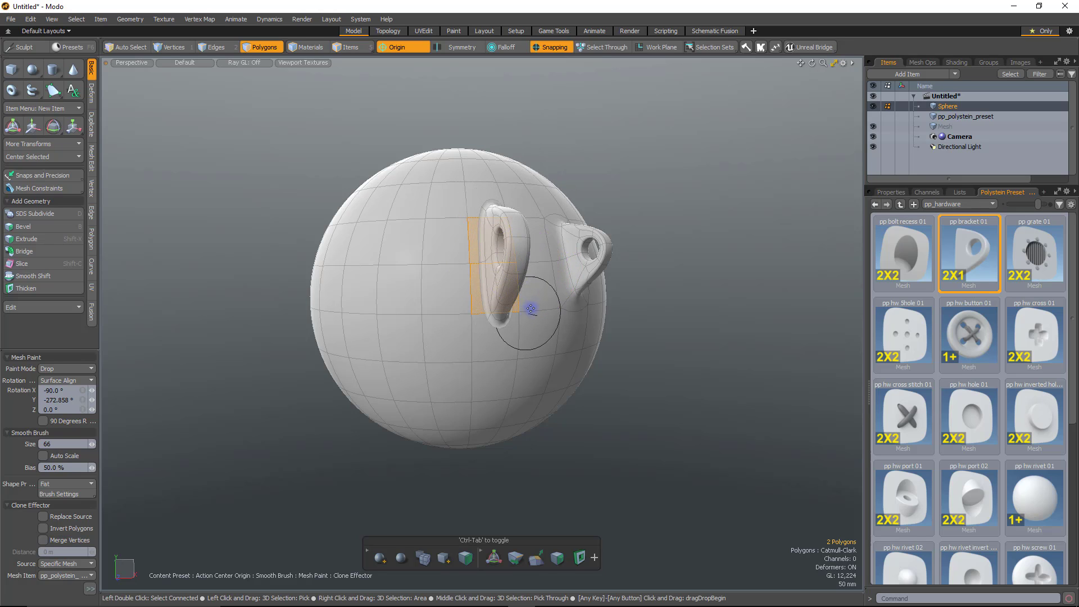
{"action": "key", "text": "space"}
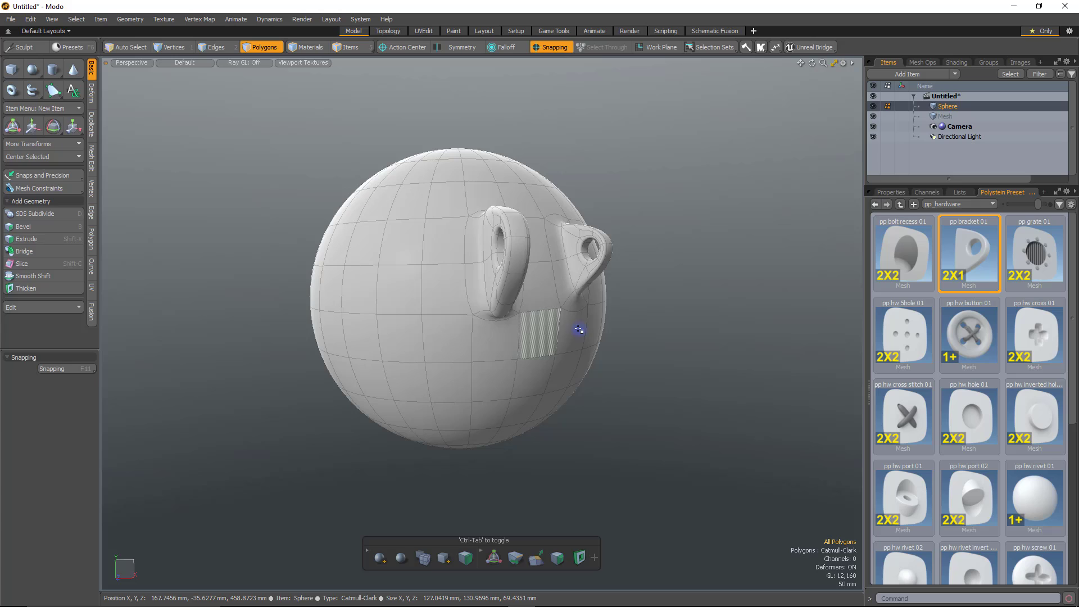
Reset the Polystein paint settings and place another pp bracket 01 on two stacked polygons left of the larger bracket.
{"action": "left_click", "coordinate": [775, 48]}
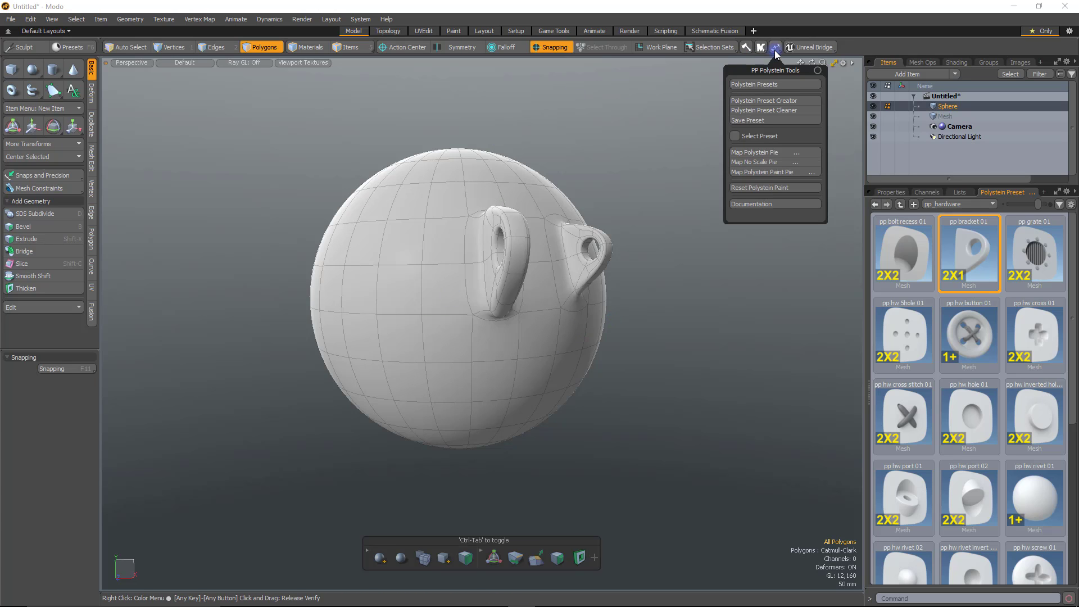
{"action": "left_click", "coordinate": [781, 189]}
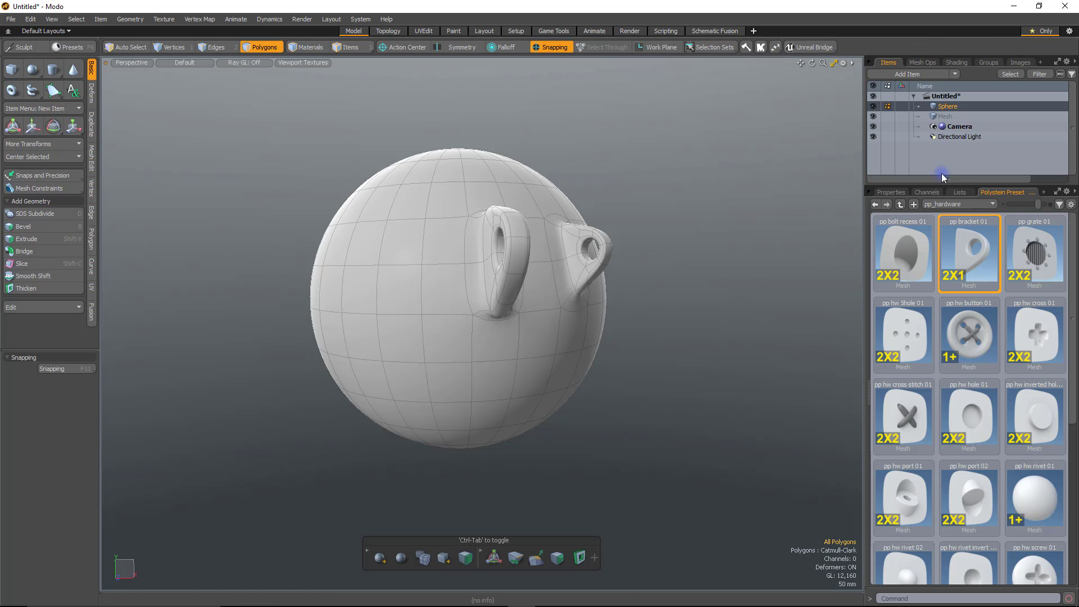
{"action": "left_click_drag", "start_coordinate": [411, 250], "coordinate": [405, 297]}
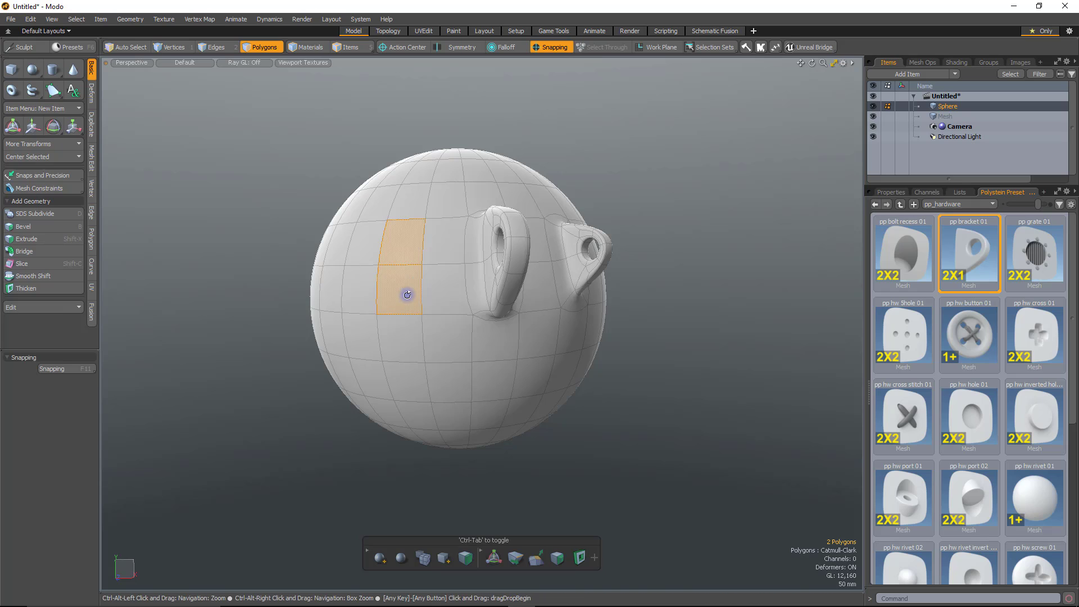
{"action": "key", "text": "grave"}
{"action": "left_click", "coordinate": [375, 272]}
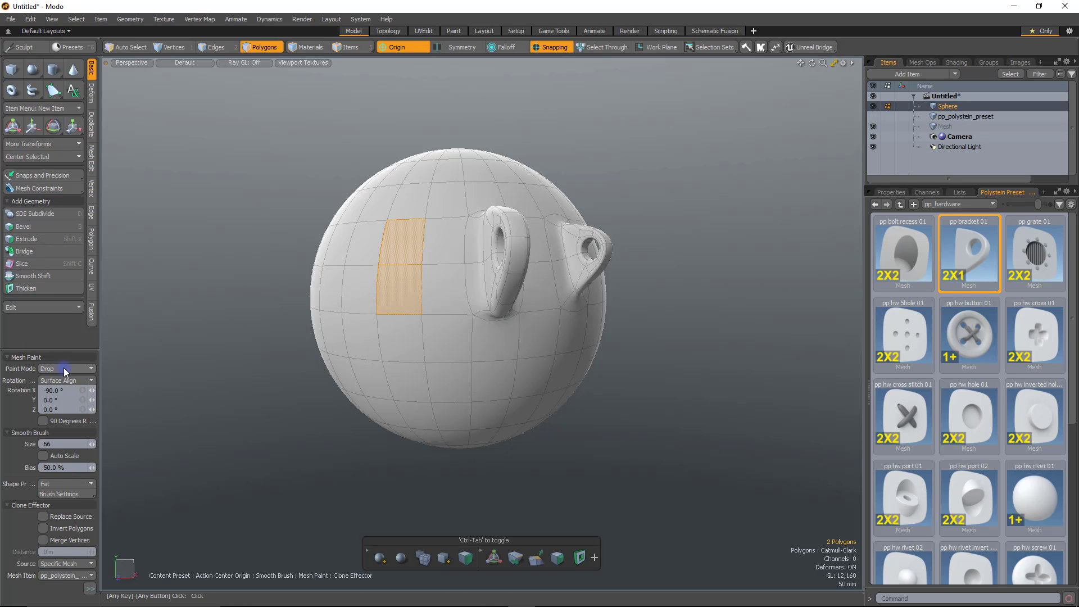
{"action": "left_click", "coordinate": [48, 409]}
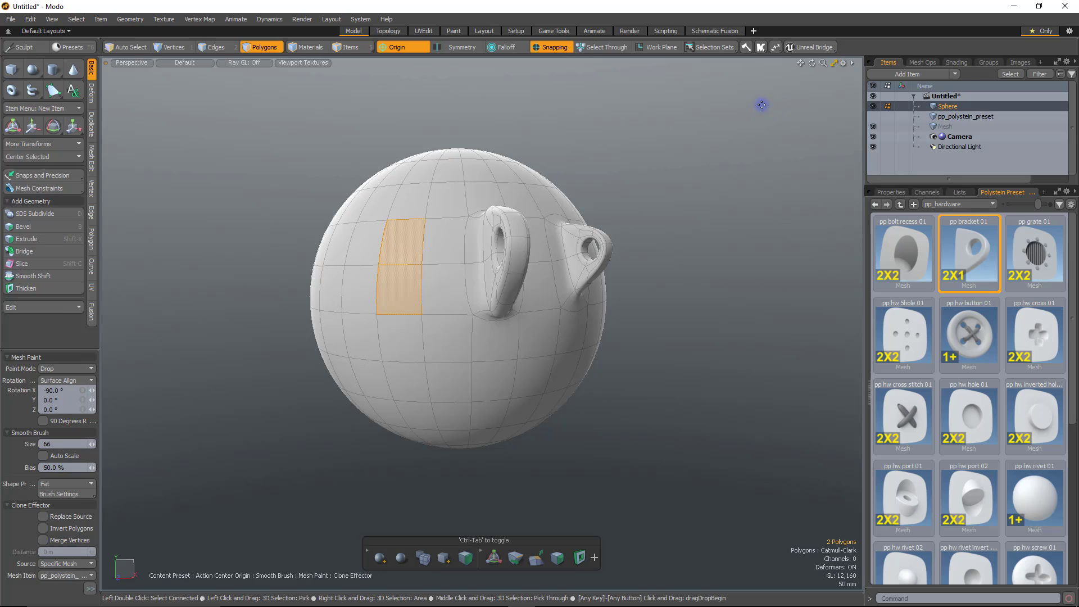
{"action": "mouse_move", "coordinate": [399, 267]}
{"action": "left_mouse_down"}
{"action": "mouse_move", "coordinate": [390, 286]}
{"action": "mouse_move", "coordinate": [386, 278]}
{"action": "left_mouse_up"}
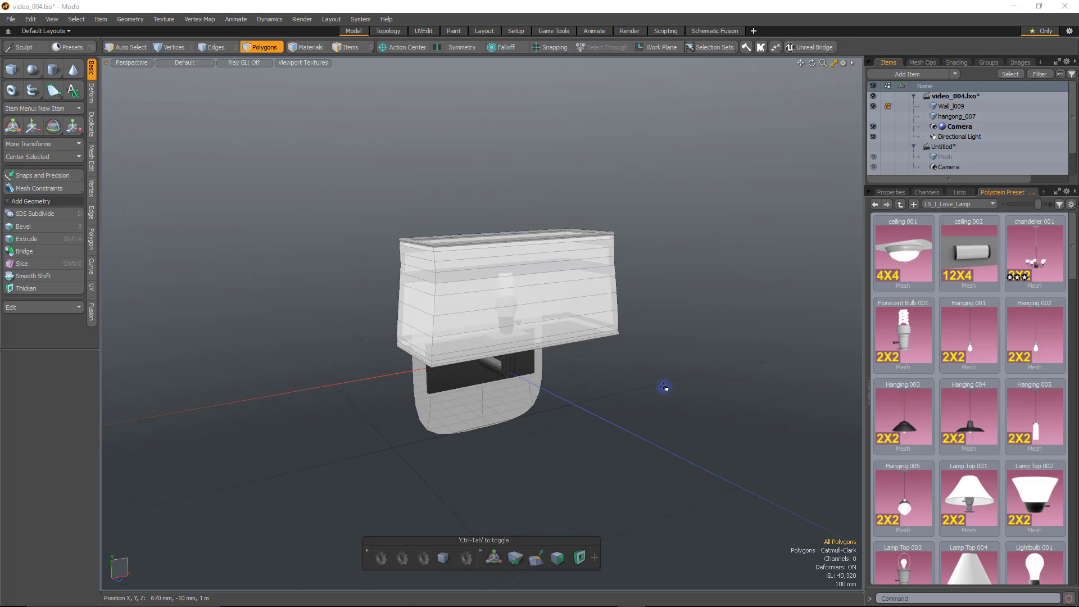
Examine the wall lamp's shade, bulb, bracket arm and back plate from the front, side, above and below.
{"action": "left_click_drag", "start_coordinate": [602, 427], "coordinate": [583, 290], "text": "alt"}
{"action": "left_click_drag", "start_coordinate": [510, 278], "coordinate": [811, 393], "text": "alt"}
{"action": "left_click_drag", "start_coordinate": [665, 413], "coordinate": [571, 393], "text": "alt"}
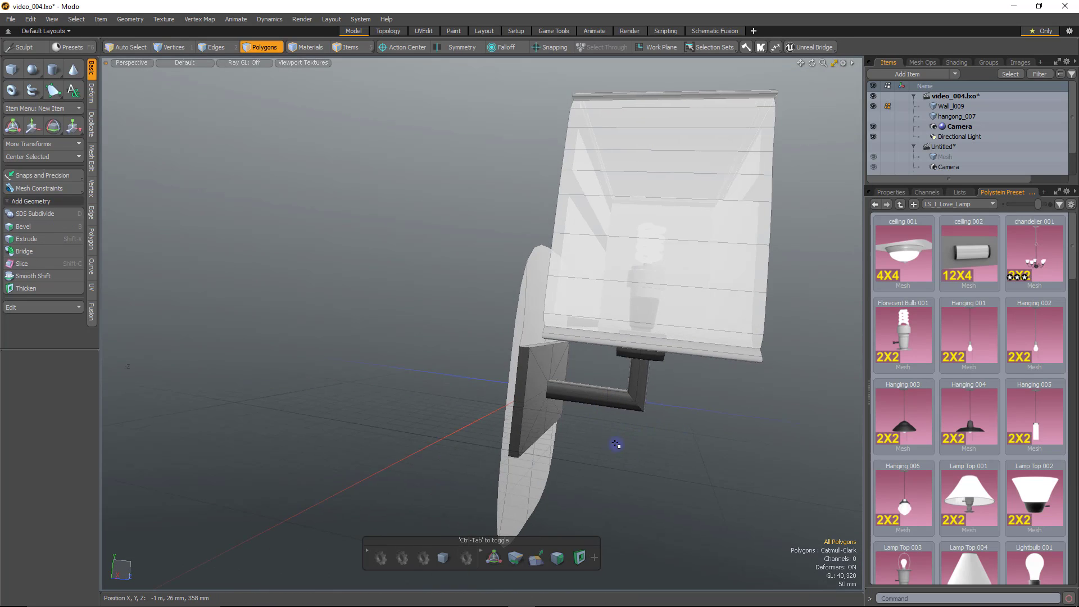
{"action": "key", "text": "alt"}
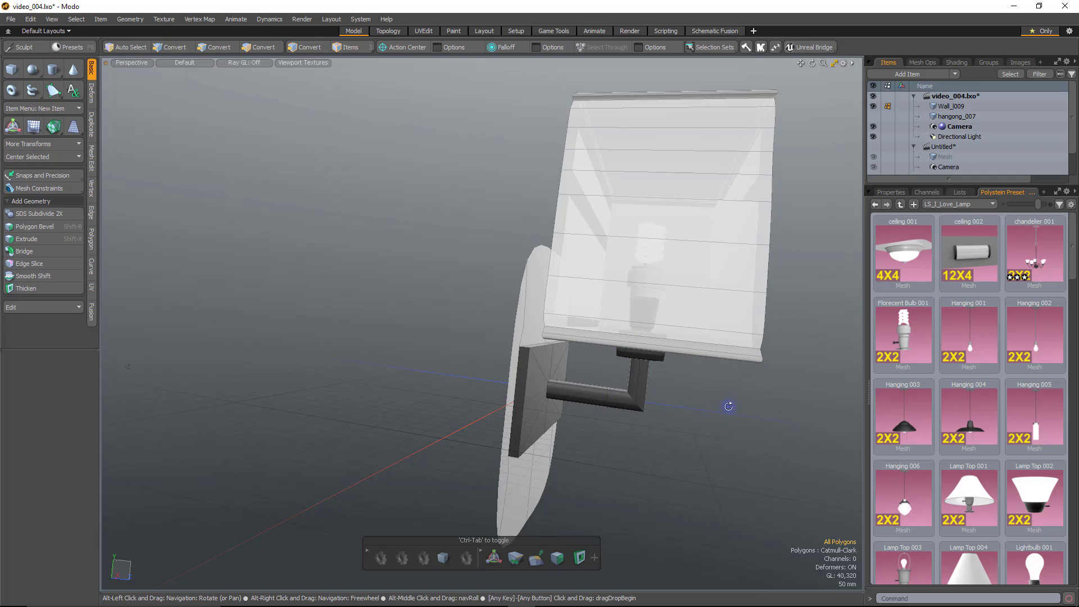
{"action": "left_click_drag", "start_coordinate": [728, 406], "coordinate": [670, 402], "text": "alt"}
{"action": "left_click_drag", "start_coordinate": [749, 368], "coordinate": [708, 326], "text": "alt+shift"}
{"action": "key", "text": "3"}
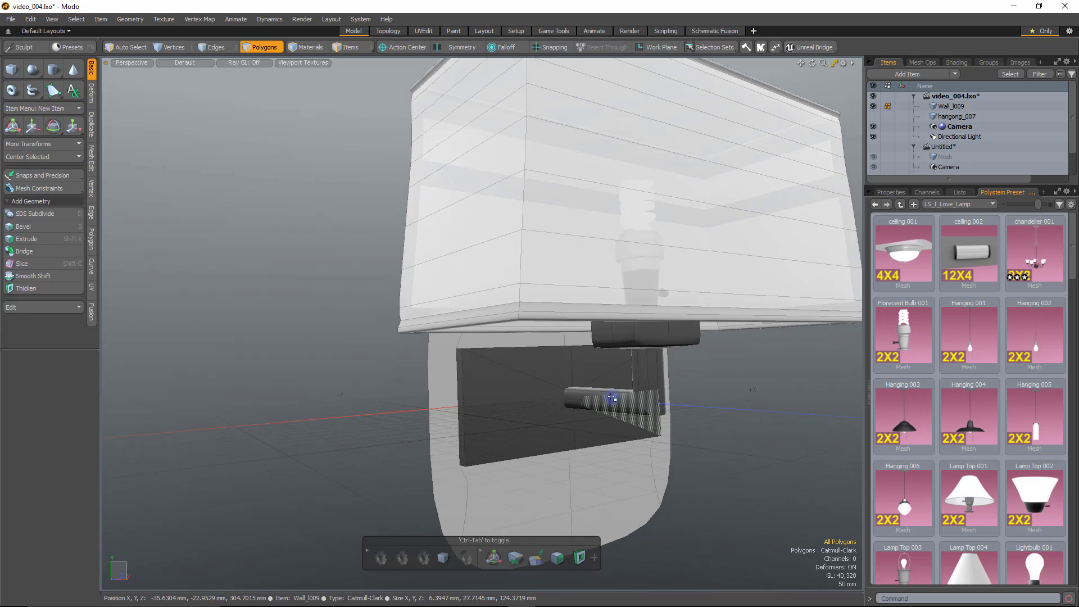
{"action": "scroll", "coordinate": [568, 201], "scroll_direction": "down", "scroll_amount": 3}
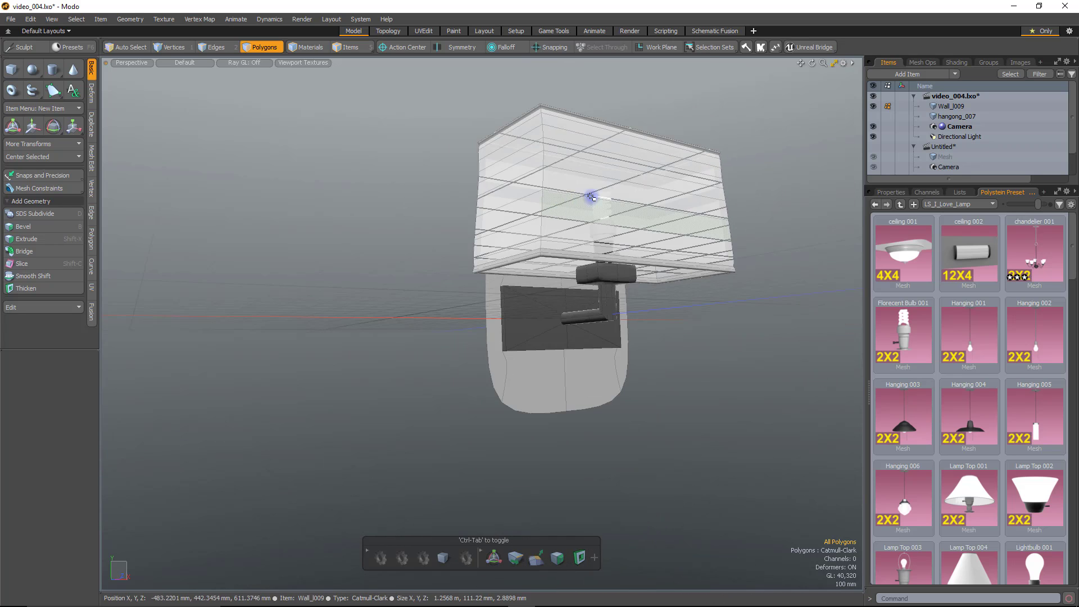
{"action": "left_click_drag", "start_coordinate": [579, 198], "coordinate": [670, 294], "text": "alt"}
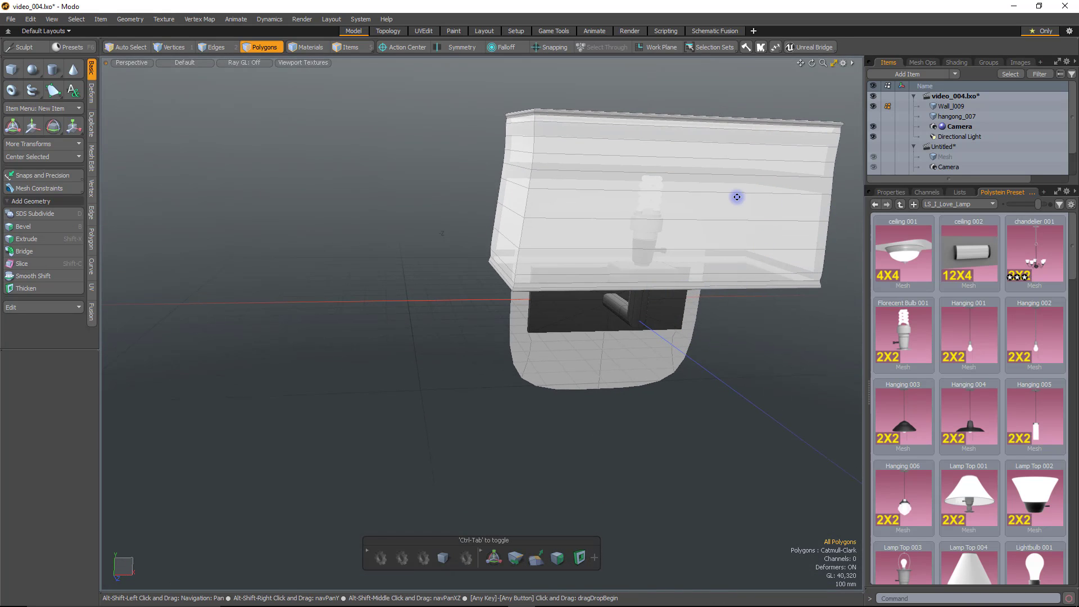
{"action": "left_click_drag", "start_coordinate": [734, 195], "coordinate": [606, 343], "text": "alt"}
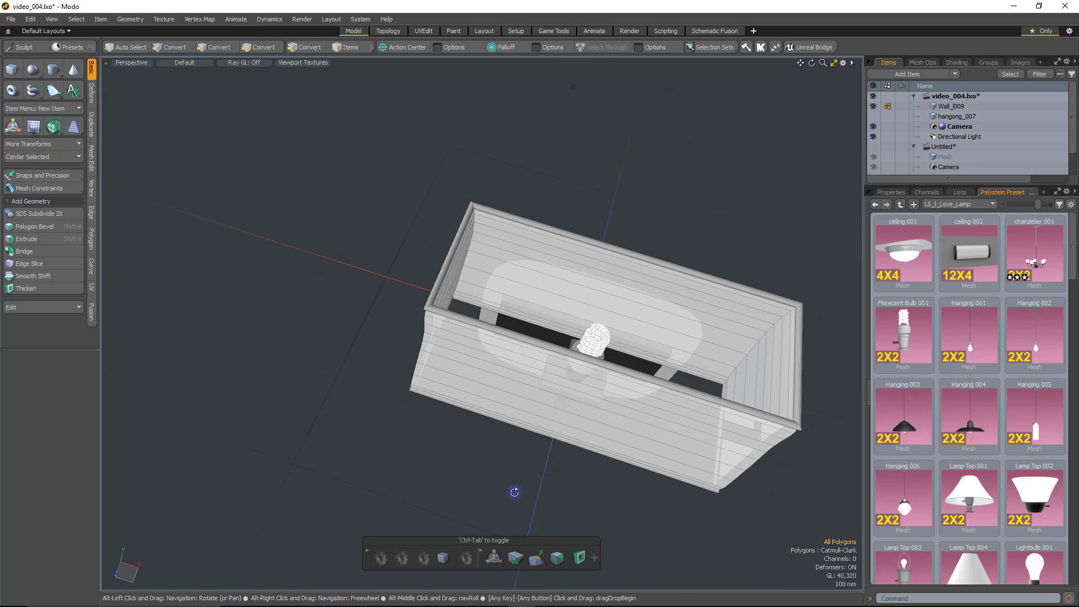
{"action": "left_click_drag", "start_coordinate": [513, 494], "coordinate": [710, 324], "text": "alt"}
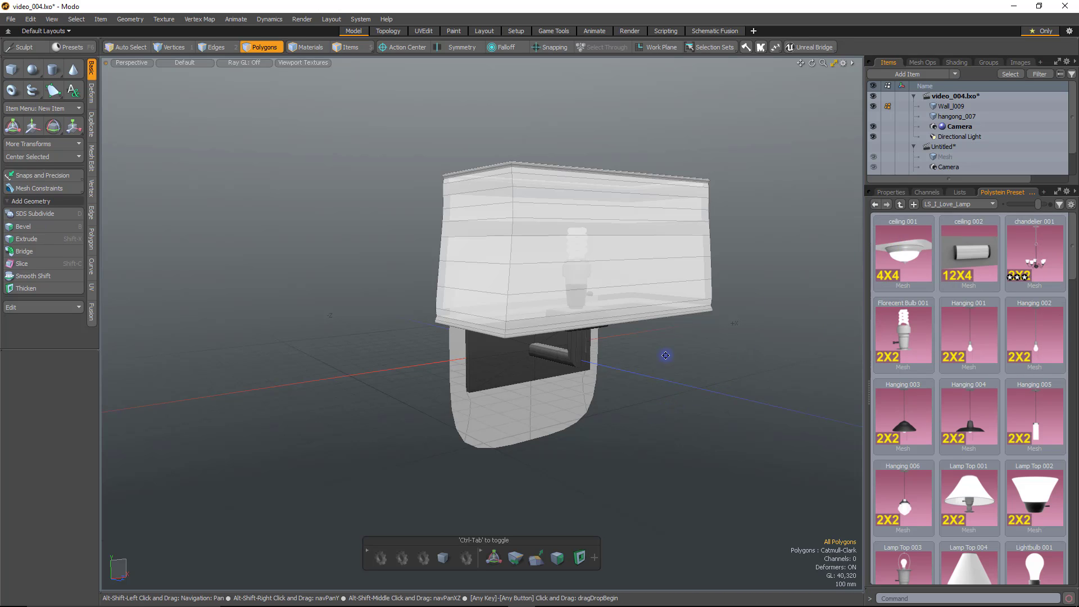
{"action": "left_click_drag", "start_coordinate": [666, 356], "coordinate": [641, 363], "text": "alt+shift"}
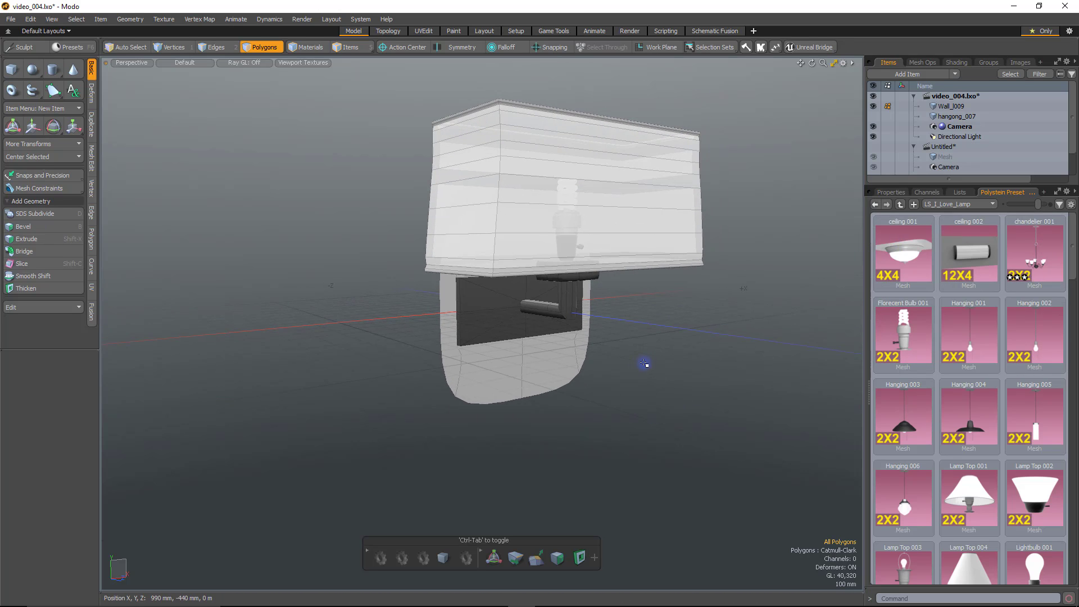
{"action": "scroll", "coordinate": [556, 398], "scroll_direction": "up", "scroll_amount": 3}
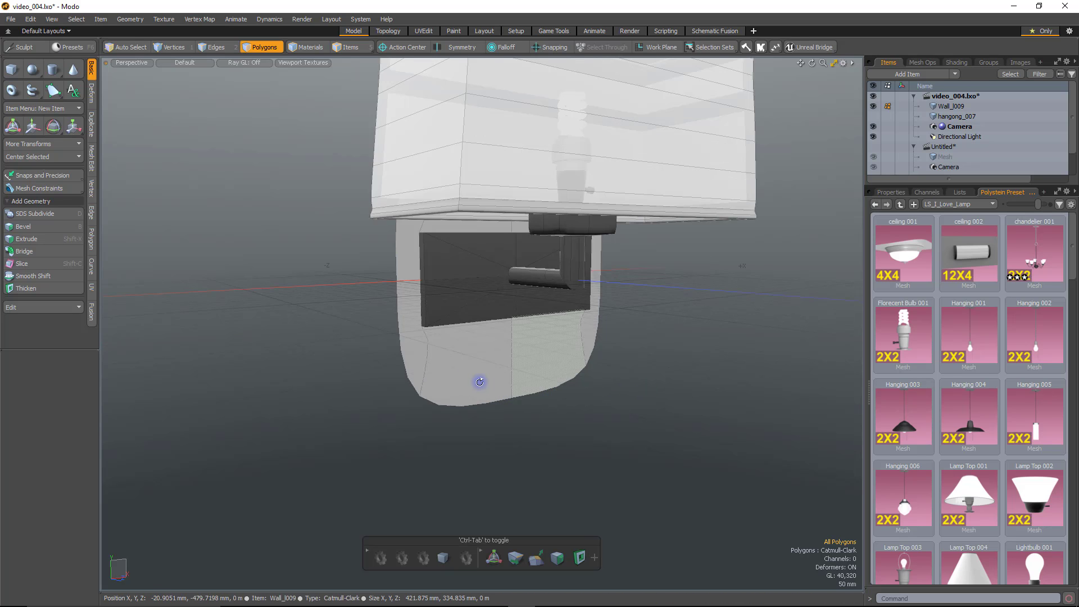
{"action": "left_click_drag", "start_coordinate": [480, 381], "coordinate": [671, 392], "text": "alt"}
{"action": "left_click_drag", "start_coordinate": [646, 332], "coordinate": [398, 399], "text": "alt"}
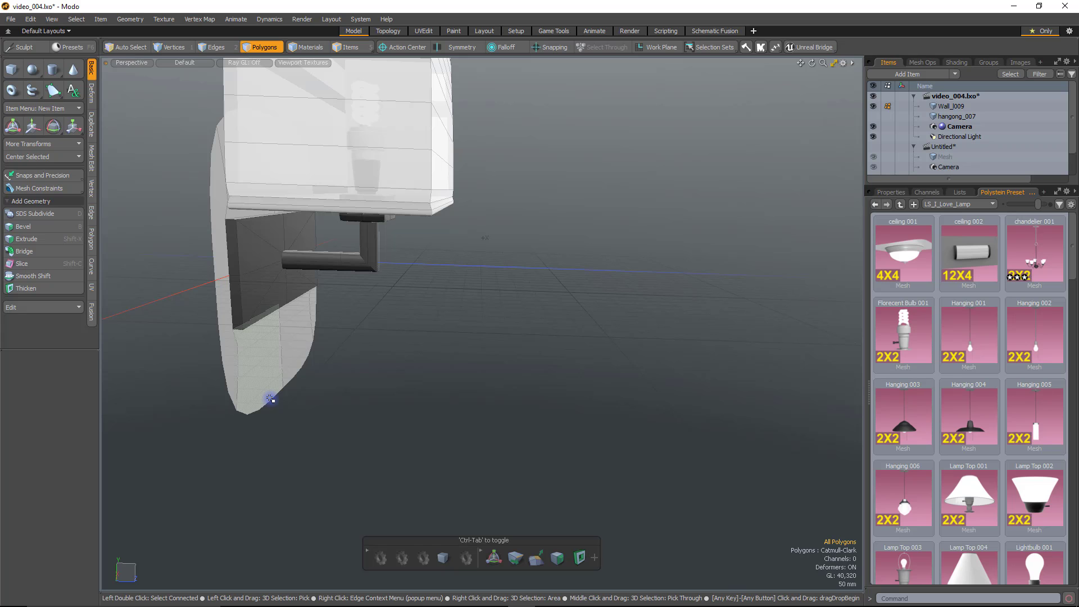
{"action": "left_click_drag", "start_coordinate": [477, 433], "coordinate": [448, 287], "text": "alt"}
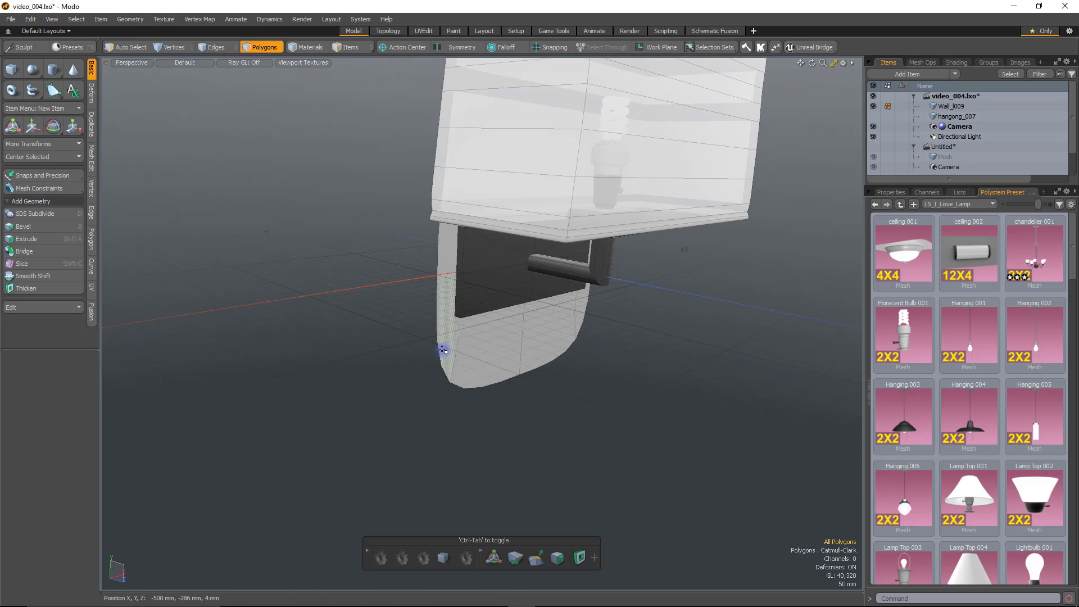
Select the outer boundary edge loop of the wall lamp's back plate to show its border.
{"action": "left_click", "coordinate": [453, 354]}
{"action": "key", "text": "2"}
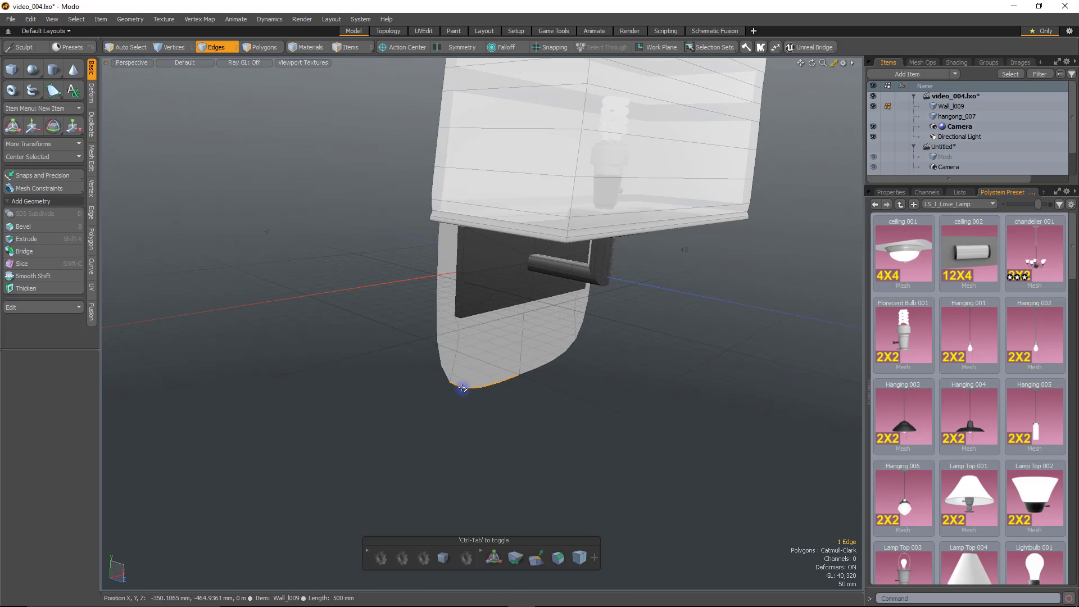
{"action": "double_click", "coordinate": [457, 386]}
{"action": "scroll", "coordinate": [537, 388], "scroll_direction": "down", "scroll_amount": 2}
{"action": "left_click_drag", "start_coordinate": [558, 440], "coordinate": [699, 390], "text": "alt"}
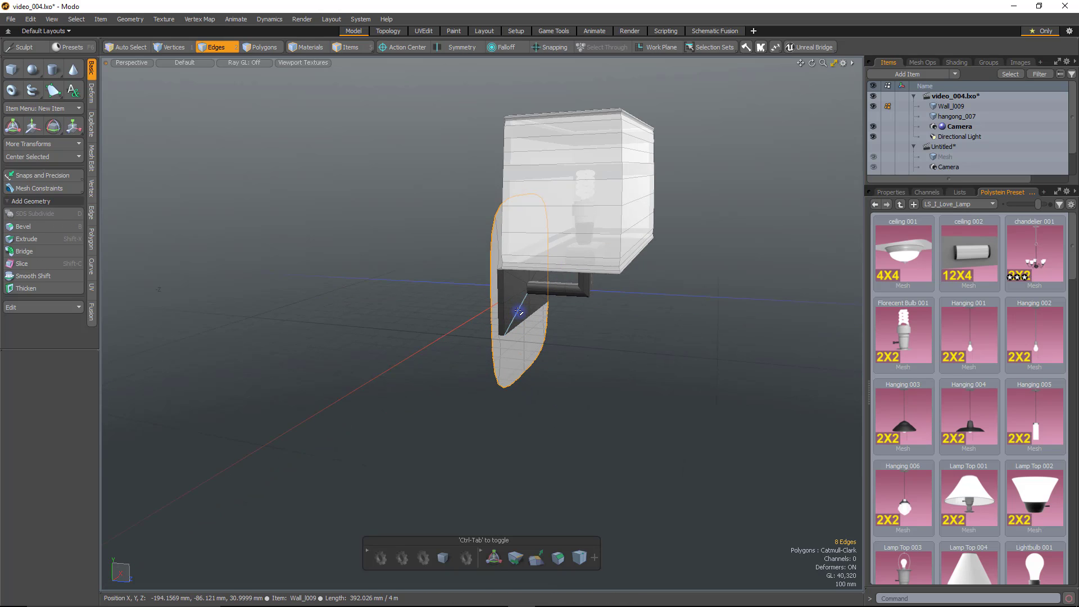
Select all polygons connected to the back plate, including the bracket arm and bulb socket, and clear the selection after inspecting it.
{"action": "key", "text": "3"}
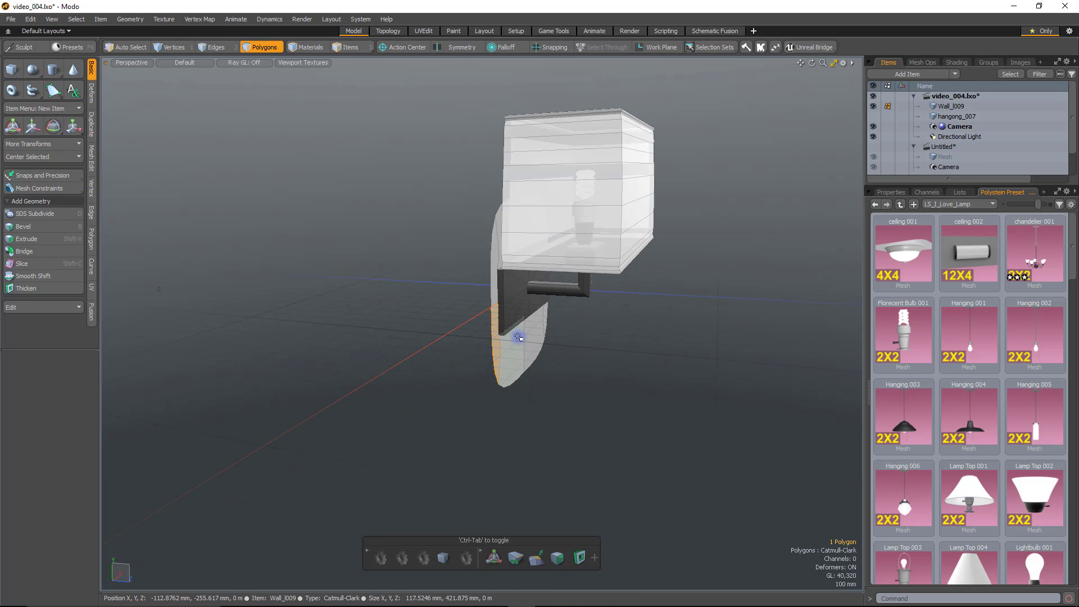
{"action": "double_click", "coordinate": [517, 337]}
{"action": "left_click_drag", "start_coordinate": [542, 395], "coordinate": [450, 335], "text": "alt"}
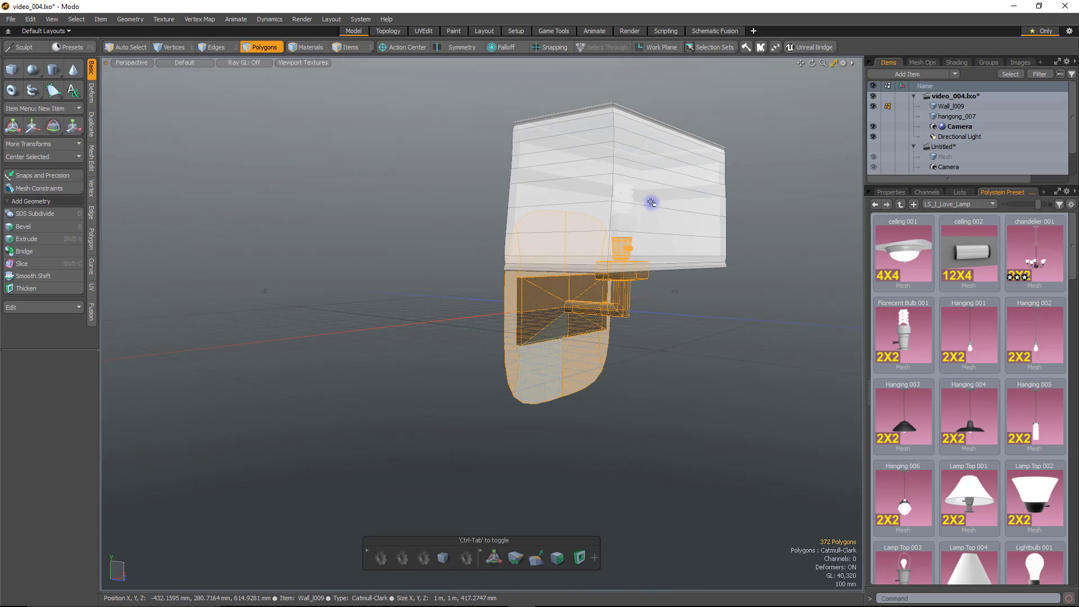
{"action": "left_click_drag", "start_coordinate": [766, 217], "coordinate": [673, 235], "text": "alt"}
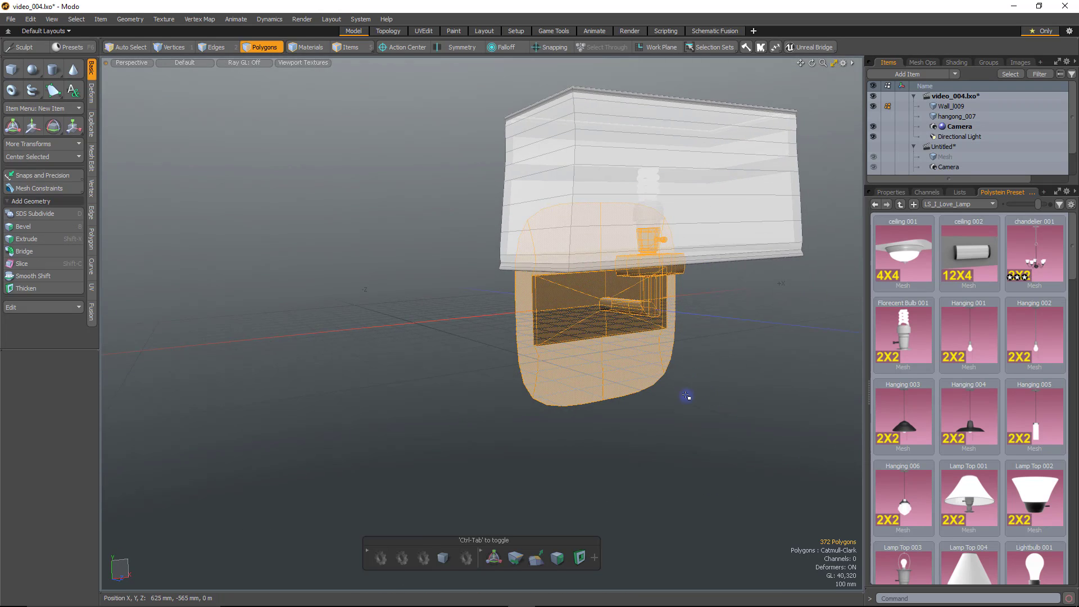
{"action": "left_click", "coordinate": [684, 398]}
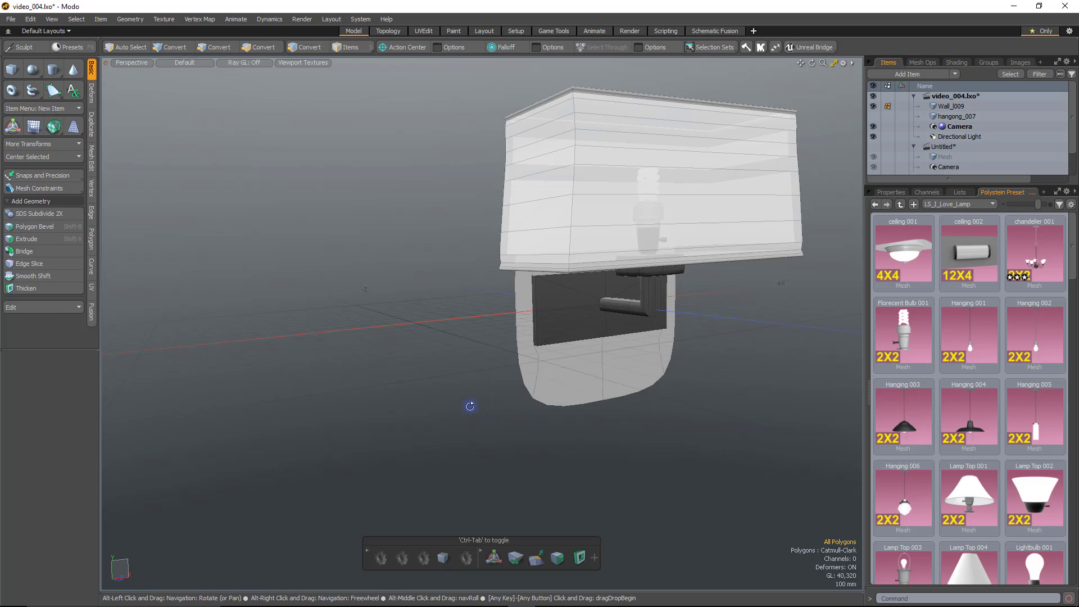
Select all connected polygons of the lampshade to show it as a separate piece, and clear the selection.
{"action": "left_click_drag", "start_coordinate": [470, 405], "coordinate": [523, 228], "text": "alt"}
{"action": "scroll", "coordinate": [543, 213], "scroll_direction": "up", "scroll_amount": 3, "text": "alt"}
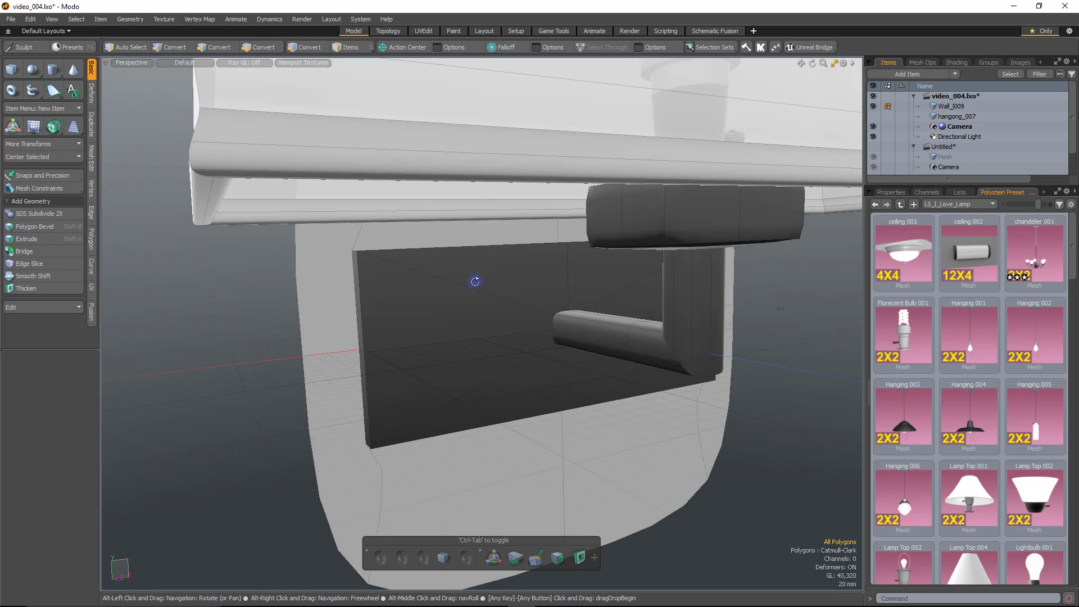
{"action": "left_click_drag", "start_coordinate": [508, 265], "coordinate": [682, 397], "text": "alt"}
{"action": "scroll", "coordinate": [624, 276], "scroll_direction": "down", "scroll_amount": 1, "text": "alt"}
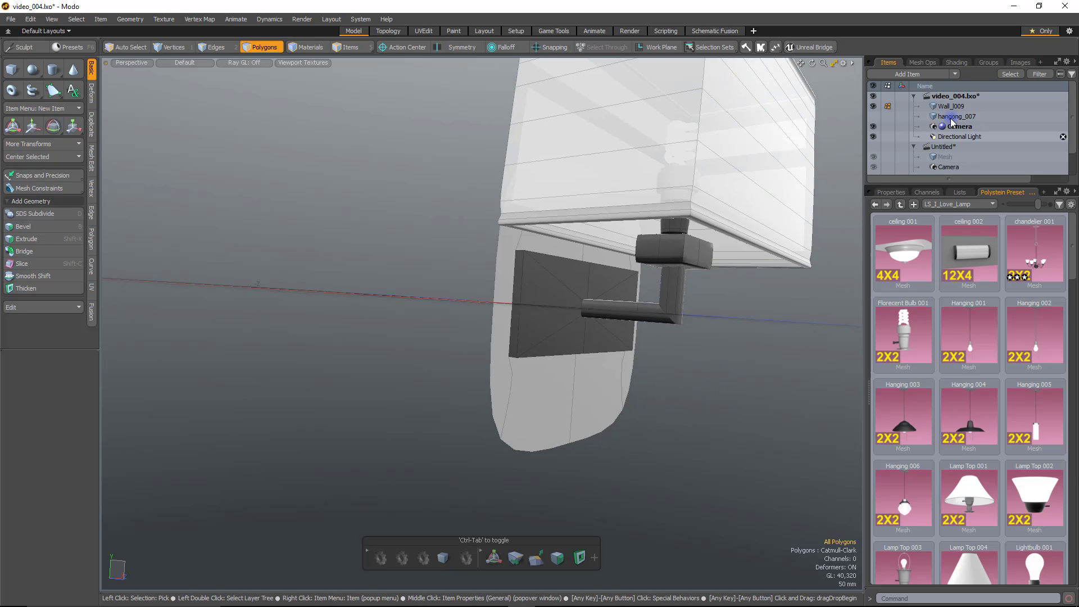
{"action": "left_click_drag", "start_coordinate": [742, 331], "coordinate": [716, 302], "text": "alt"}
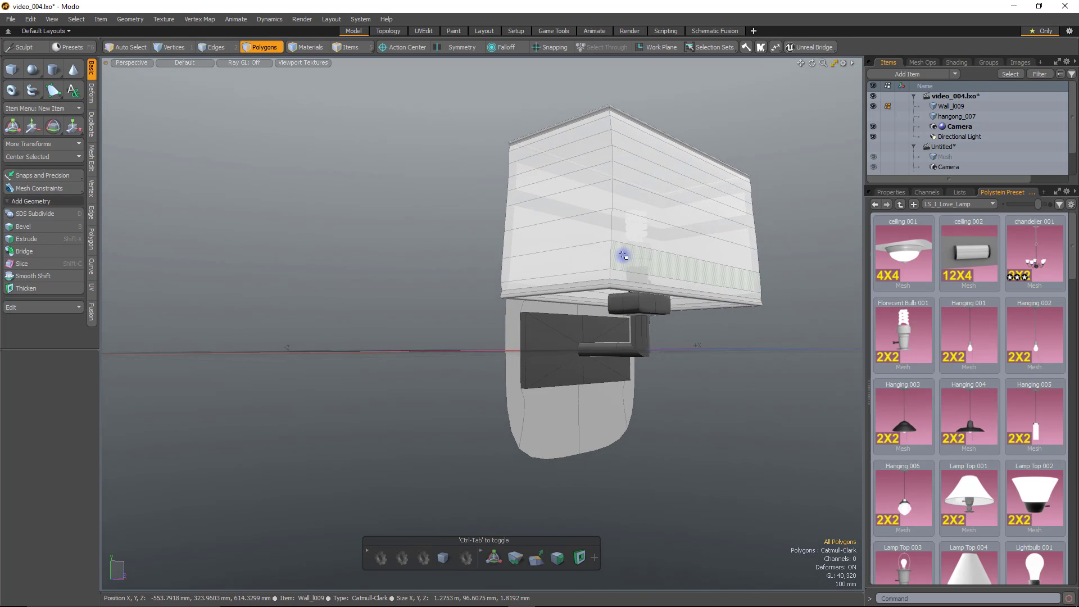
{"action": "double_click", "coordinate": [623, 255]}
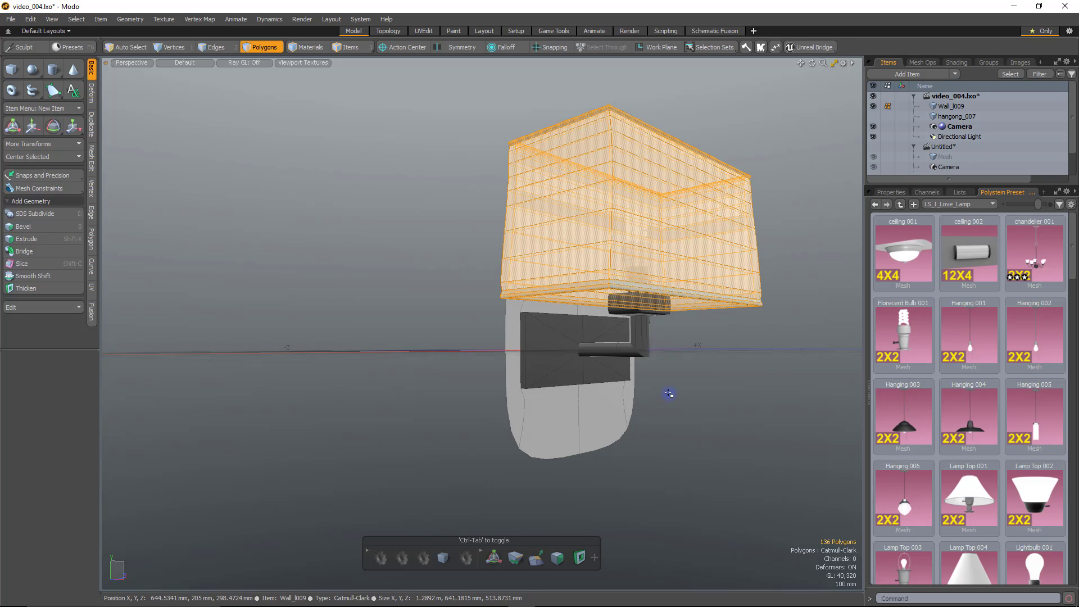
{"action": "left_click_drag", "start_coordinate": [492, 369], "coordinate": [684, 432], "text": "alt"}
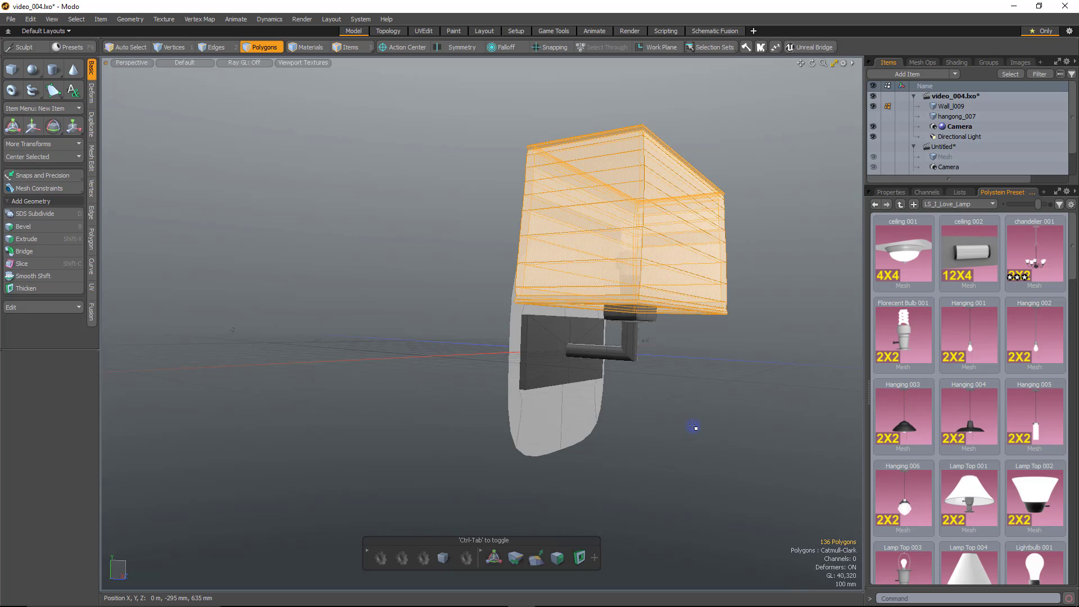
{"action": "left_click", "coordinate": [694, 427]}
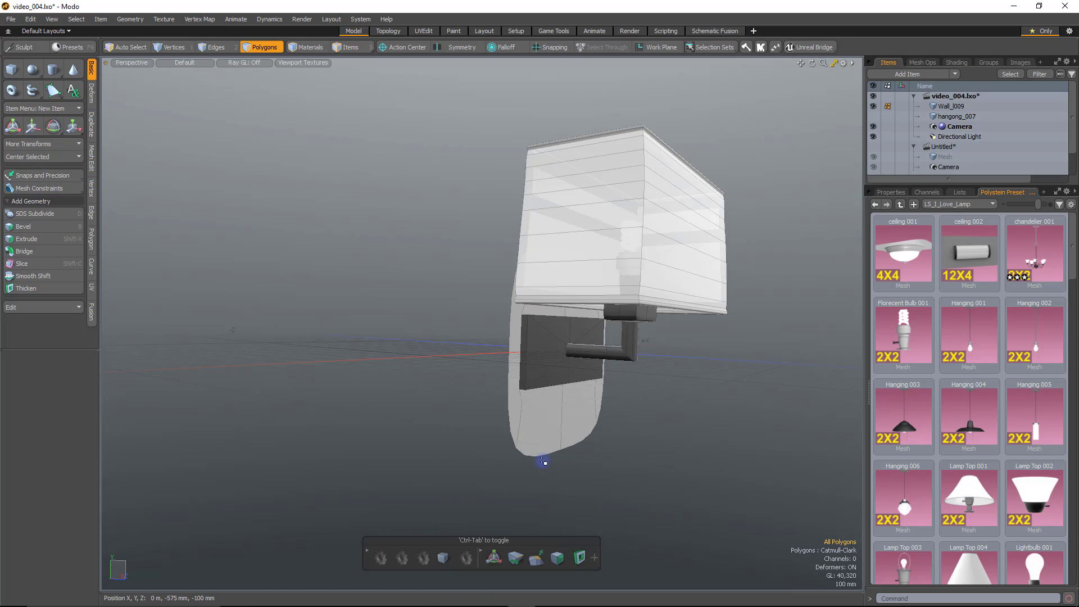
Select the back plate's outer boundary edge loop in edge mode and check it around the plate.
{"action": "key", "text": "2"}
{"action": "double_click", "coordinate": [543, 459]}
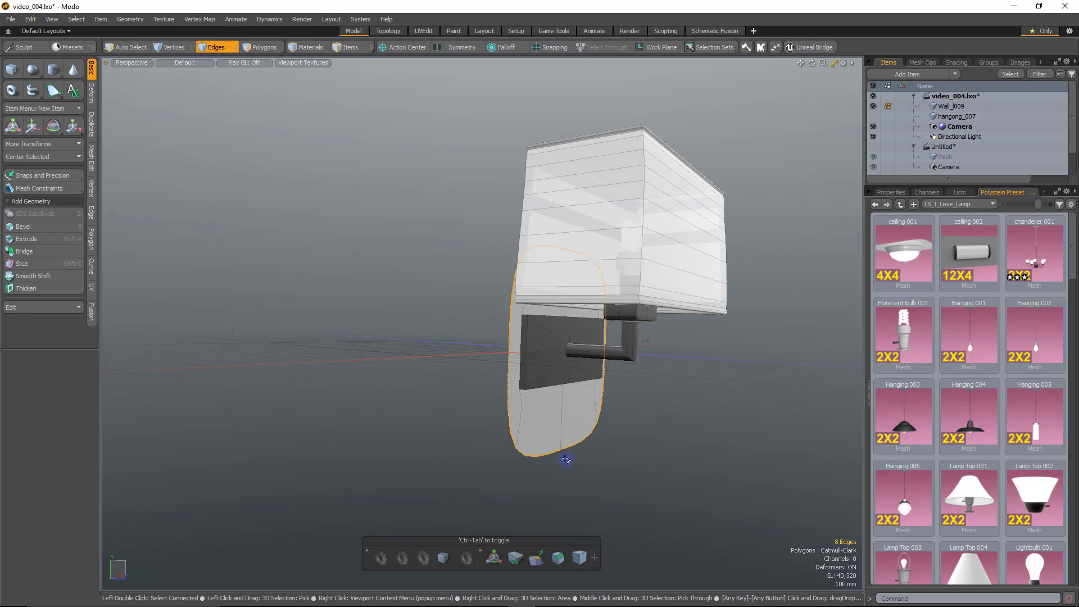
{"action": "left_click_drag", "start_coordinate": [639, 445], "coordinate": [458, 402], "text": "alt"}
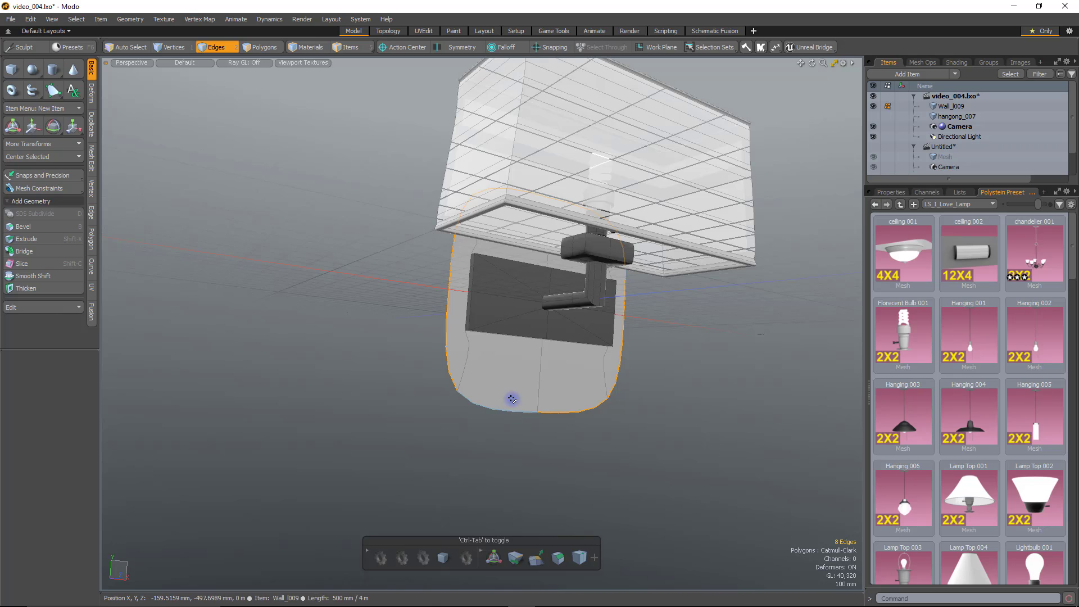
{"action": "left_click_drag", "start_coordinate": [511, 398], "coordinate": [518, 289], "text": "alt"}
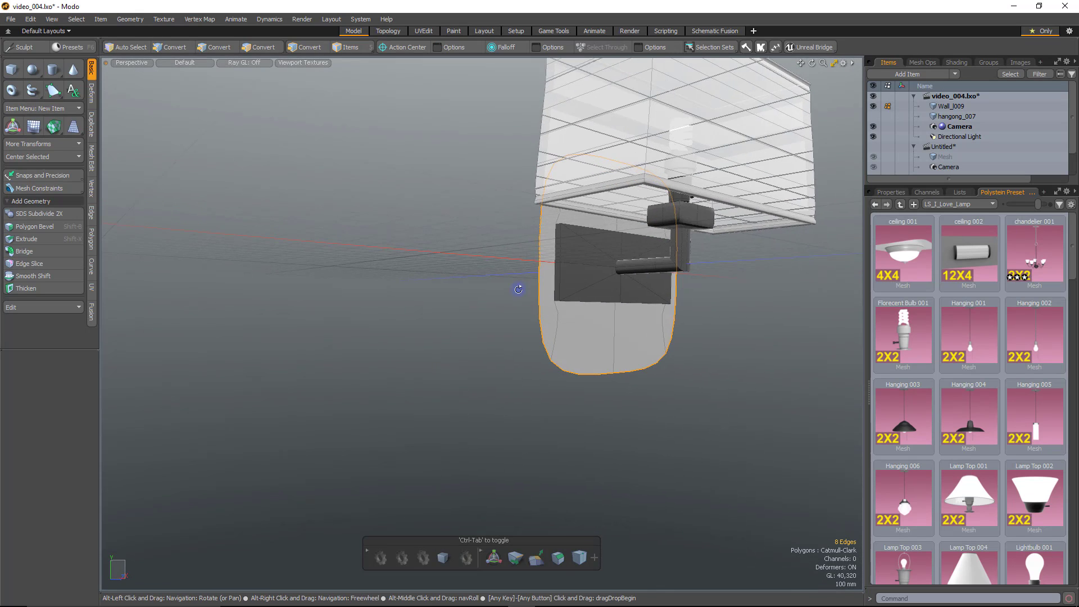
{"action": "left_click_drag", "start_coordinate": [665, 269], "coordinate": [723, 101], "text": "alt"}
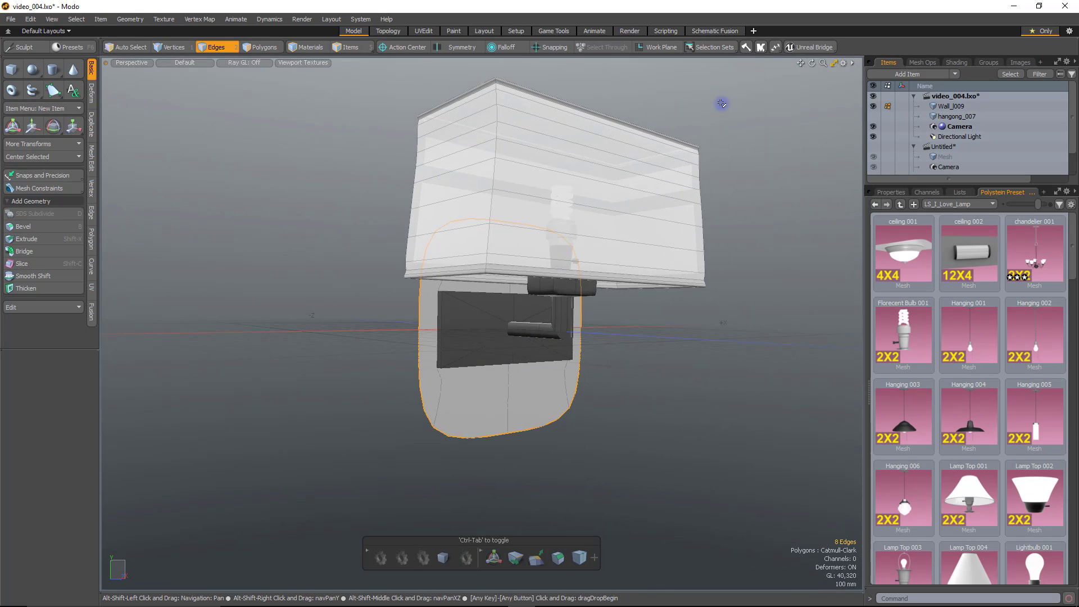
Try to run the Polystein Preset Cleaner without a mesh item selected.
{"action": "left_click", "coordinate": [776, 47]}
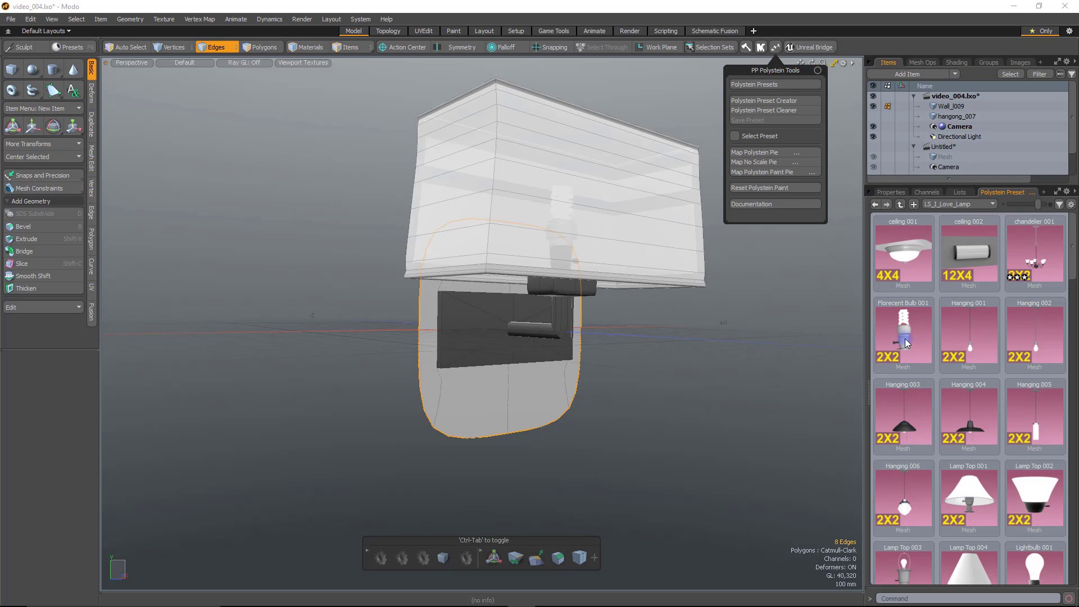
{"action": "mouse_move", "coordinate": [905, 338]}
{"action": "left_mouse_down"}
{"action": "mouse_move", "coordinate": [470, 157]}
{"action": "mouse_move", "coordinate": [591, 316]}
{"action": "mouse_move", "coordinate": [649, 217]}
{"action": "left_mouse_up"}
{"action": "left_click", "coordinate": [807, 111]}
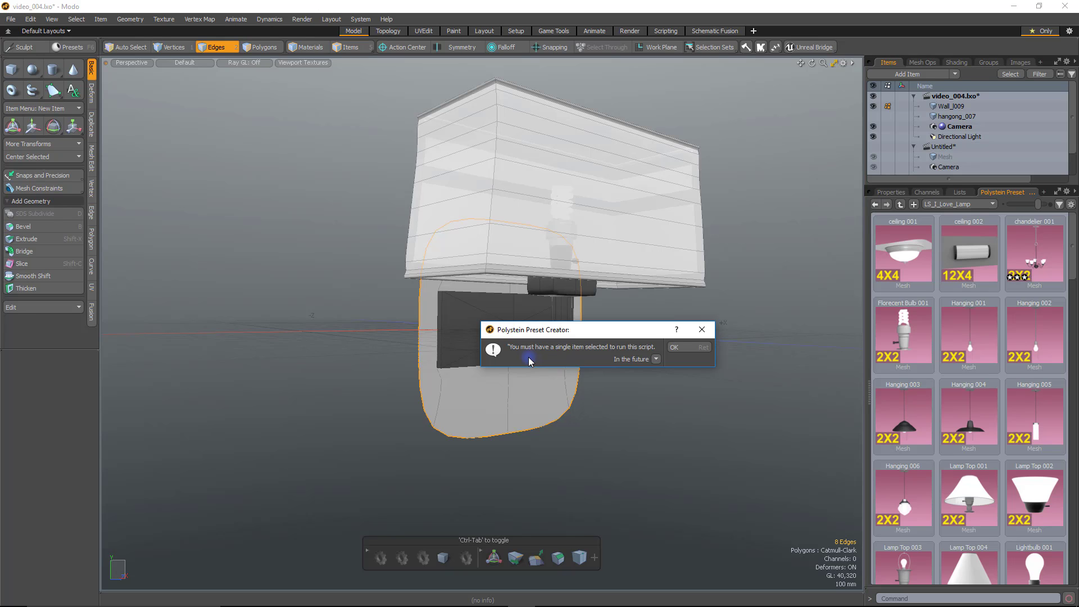
{"action": "left_click", "coordinate": [674, 349]}
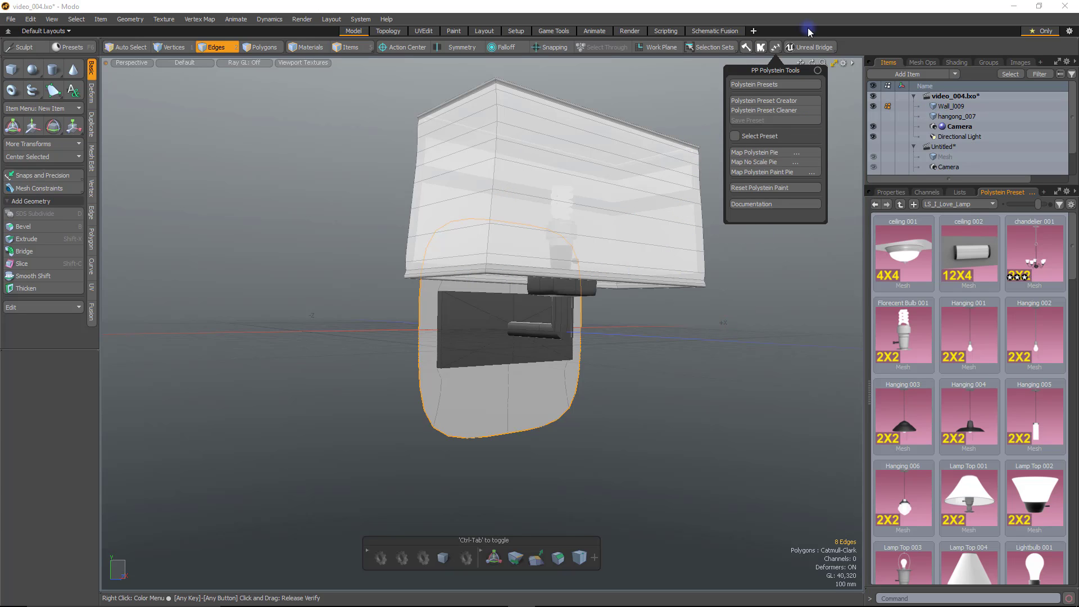
Select the Wall_l009 mesh item and clean it with the Polystein Preset Cleaner.
{"action": "left_click", "coordinate": [960, 105]}
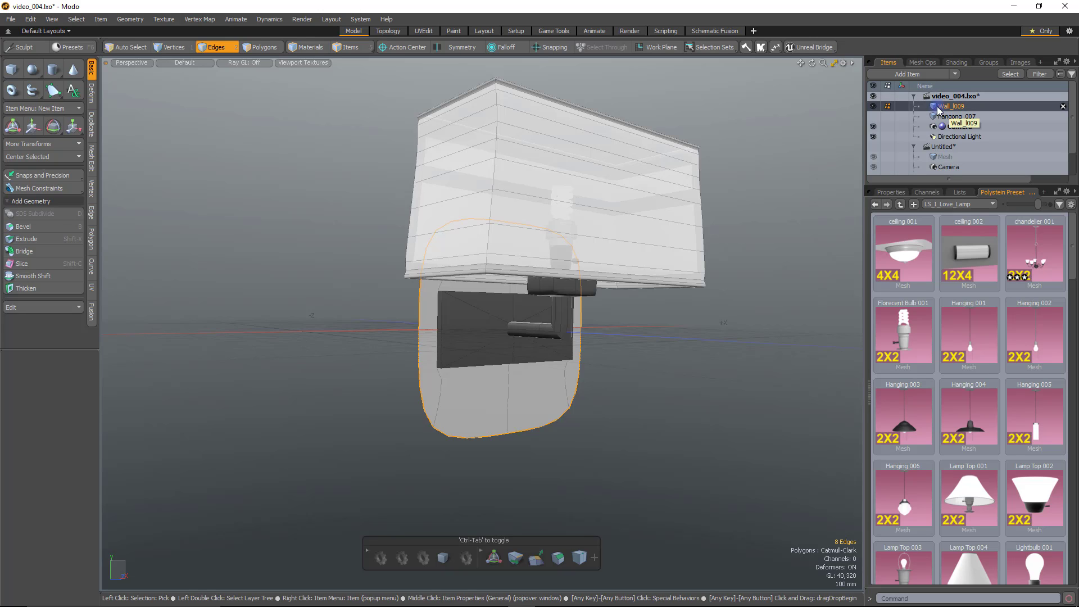
{"action": "left_click", "coordinate": [776, 48]}
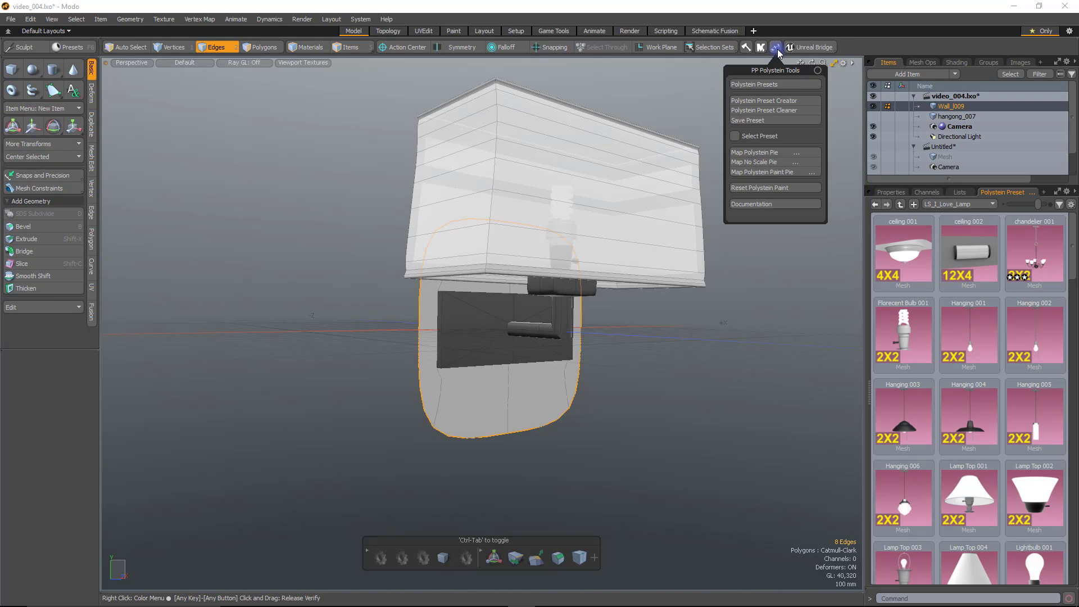
{"action": "left_click", "coordinate": [805, 110]}
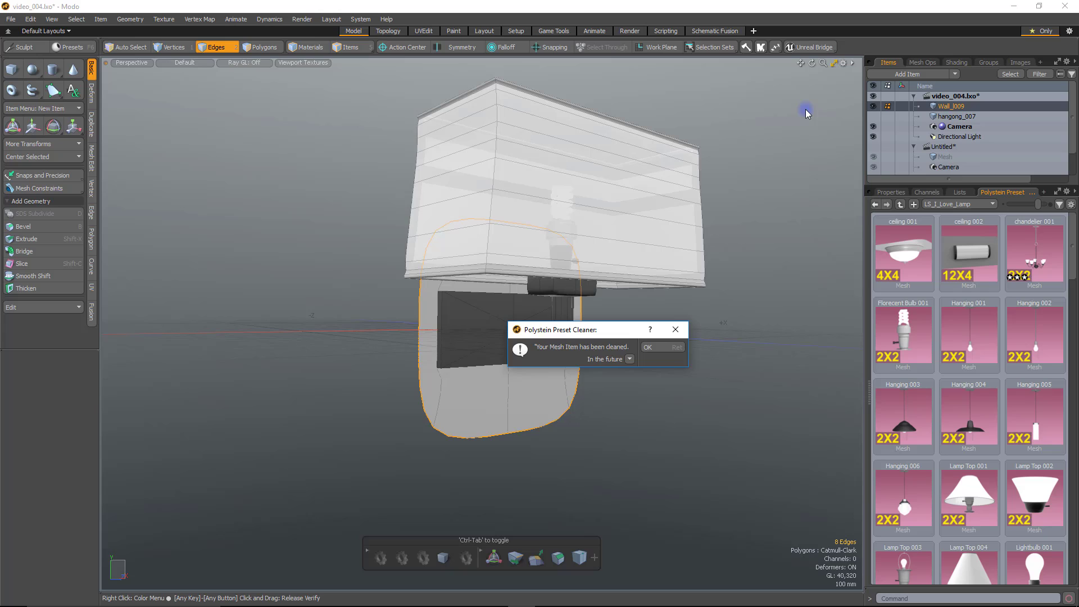
{"action": "left_click", "coordinate": [662, 348]}
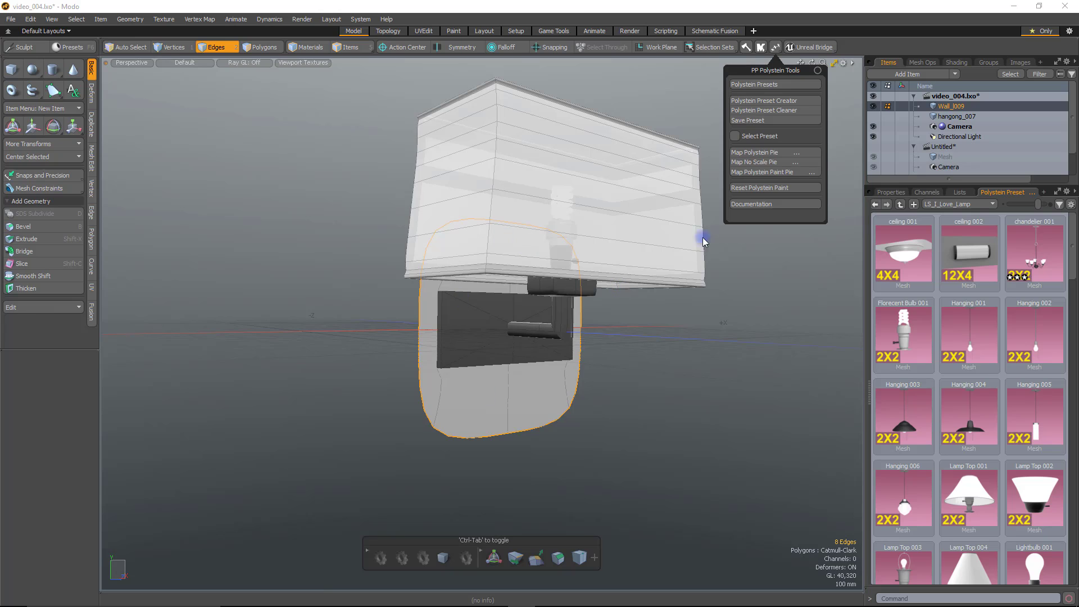
Prepare the wall lamp mesh with the Polystein Preset Creator, using the polygon selection set name Wall09 and the standard preset type.
{"action": "left_click", "coordinate": [810, 100]}
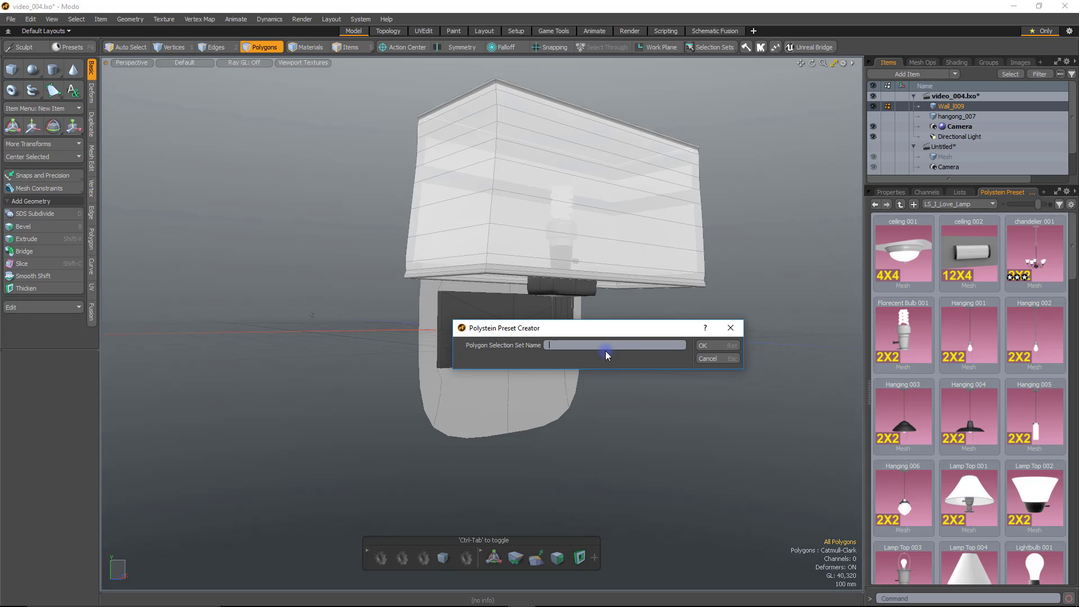
{"action": "type", "text": "Wall09"}
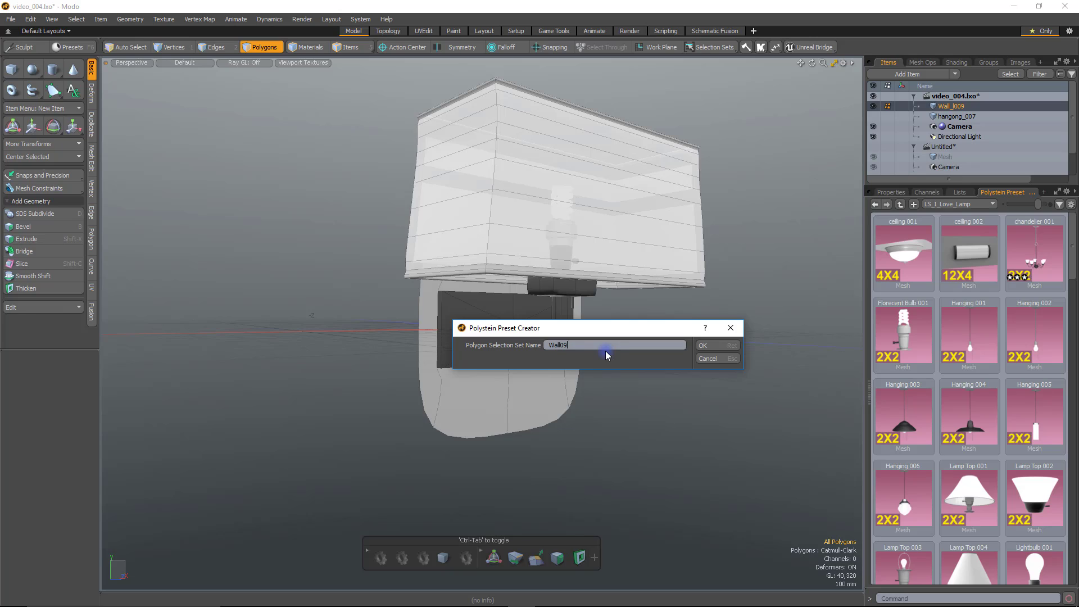
{"action": "left_click", "coordinate": [727, 346]}
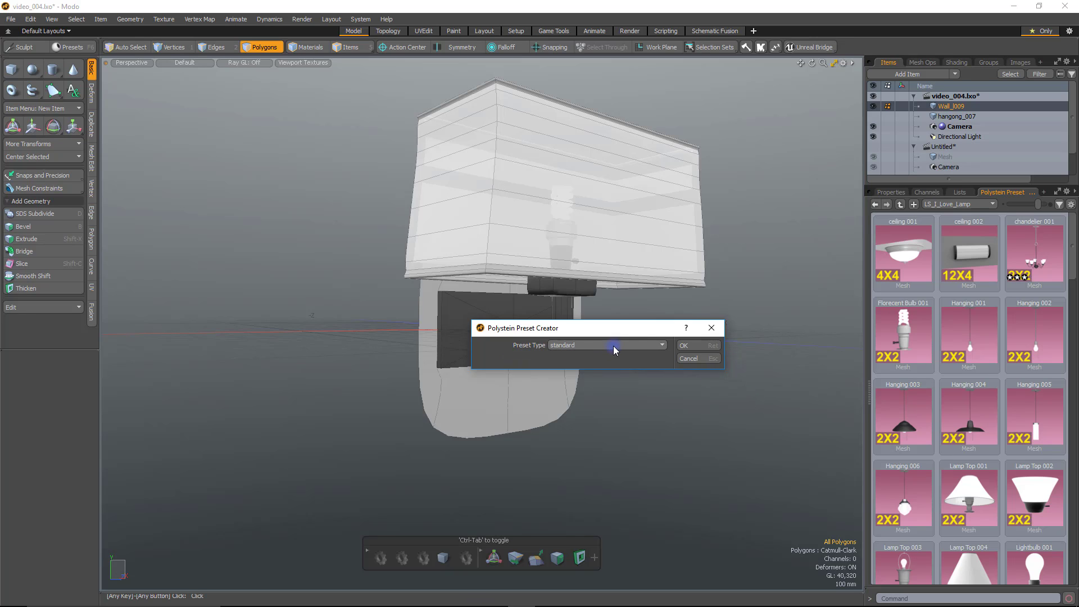
{"action": "left_click", "coordinate": [642, 346]}
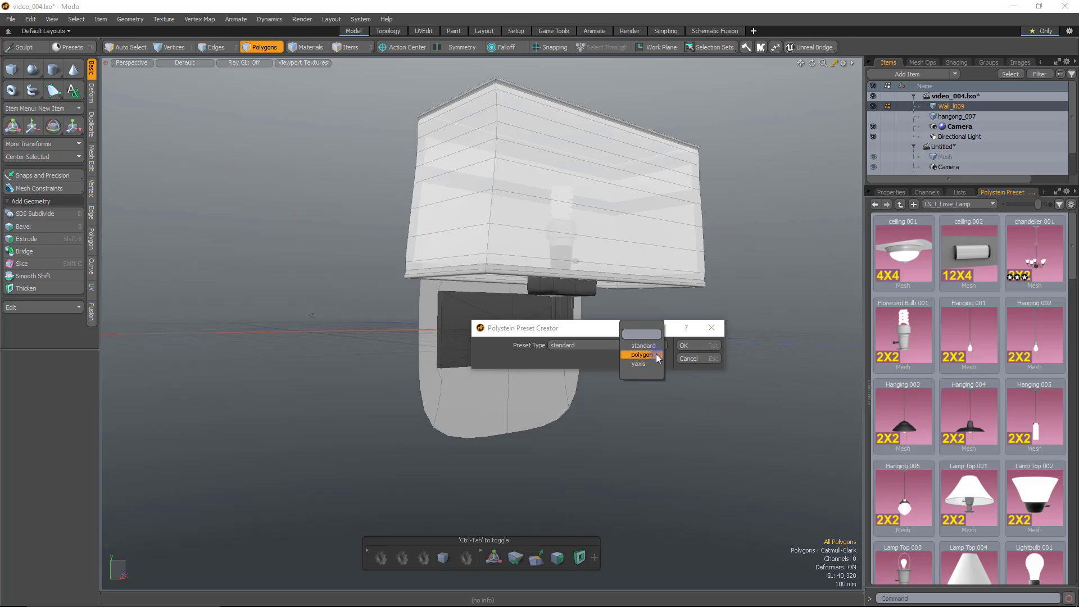
{"action": "left_click", "coordinate": [655, 344]}
{"action": "left_click", "coordinate": [651, 346]}
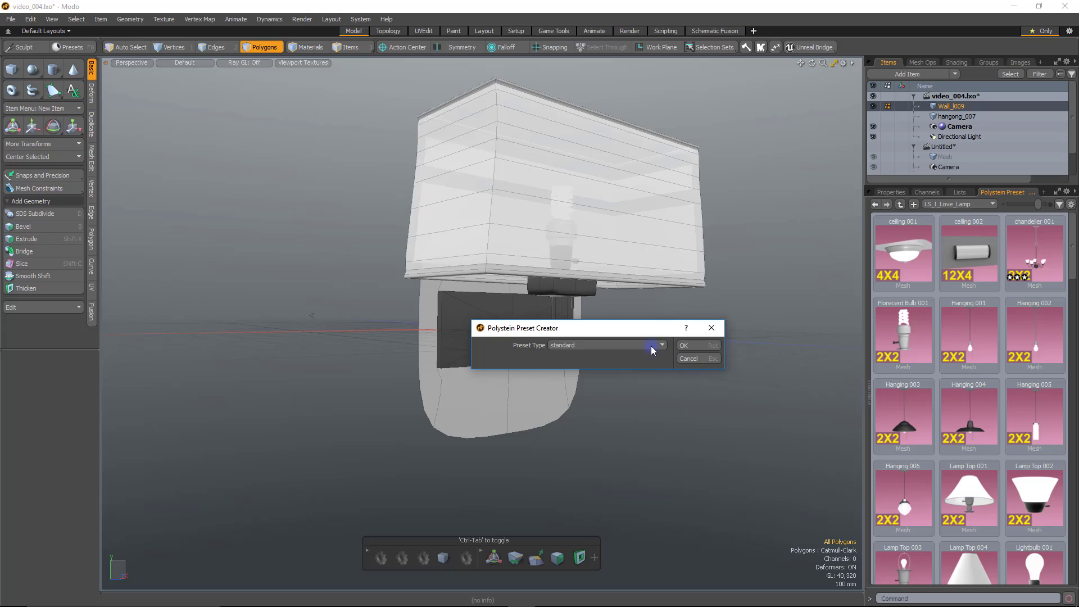
{"action": "left_click", "coordinate": [697, 346]}
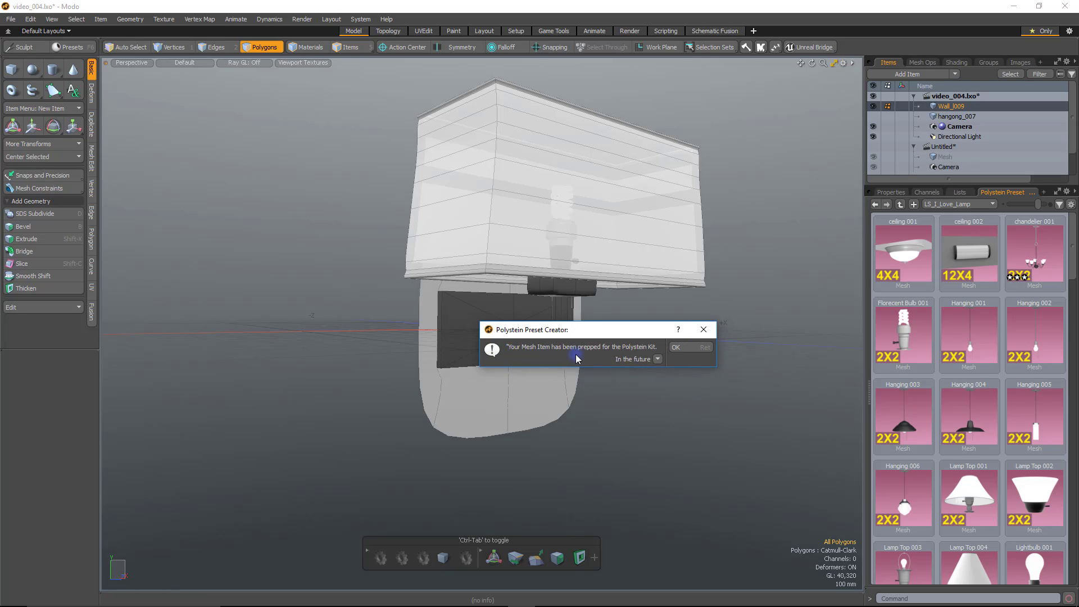
{"action": "left_click", "coordinate": [697, 347]}
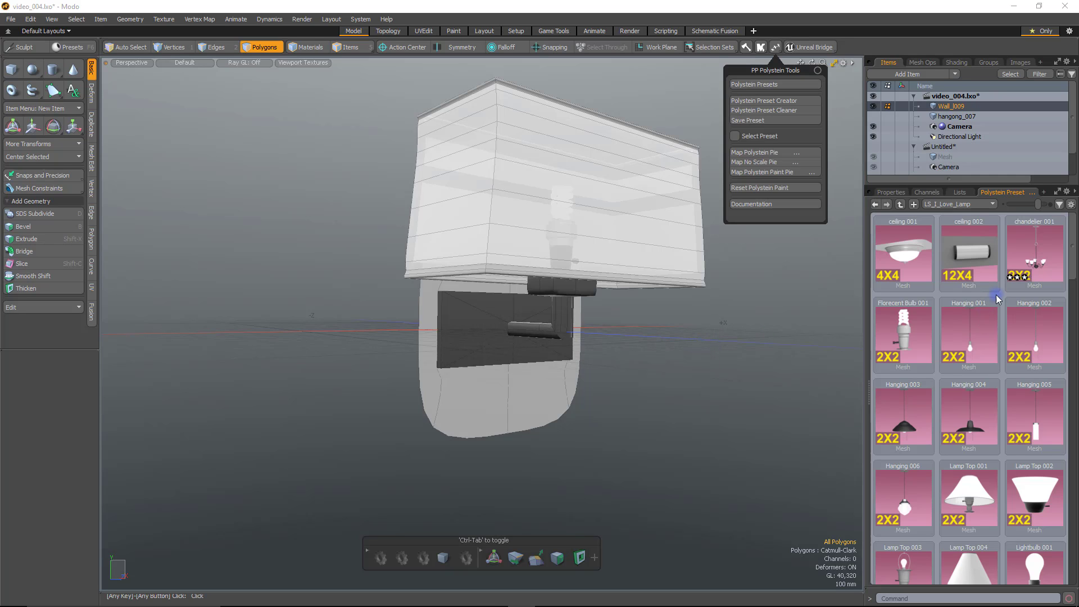
Switch the preset browser to the Fixtures folder and look through to its wall lamp presets.
{"action": "scroll", "coordinate": [996, 294], "scroll_direction": "down", "scroll_amount": 5}
{"action": "scroll", "coordinate": [996, 294], "scroll_direction": "up", "scroll_amount": 4}
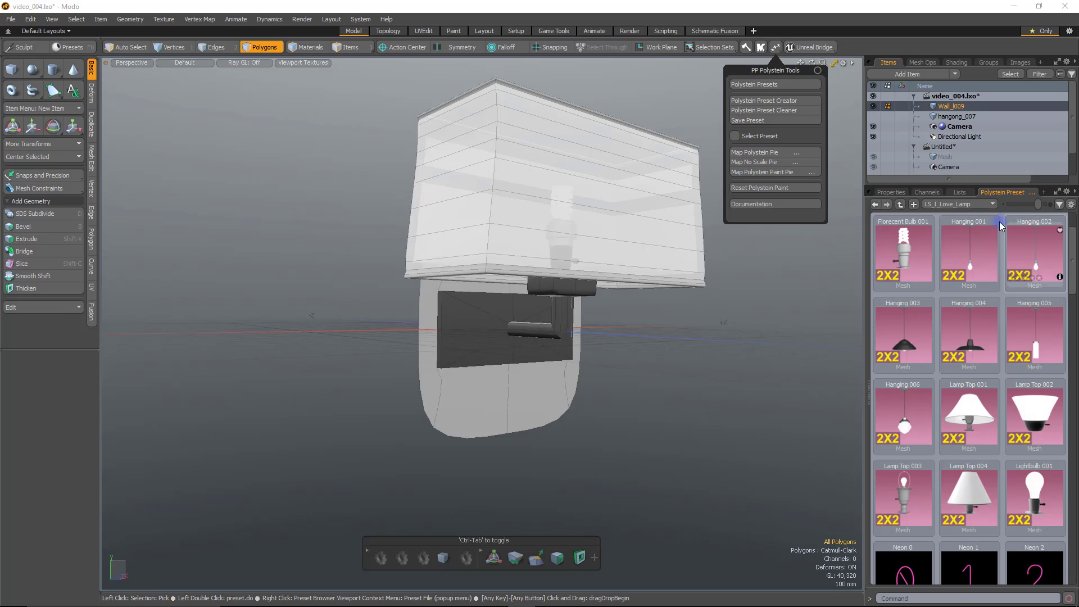
{"action": "left_click", "coordinate": [985, 207]}
{"action": "left_click", "coordinate": [981, 270]}
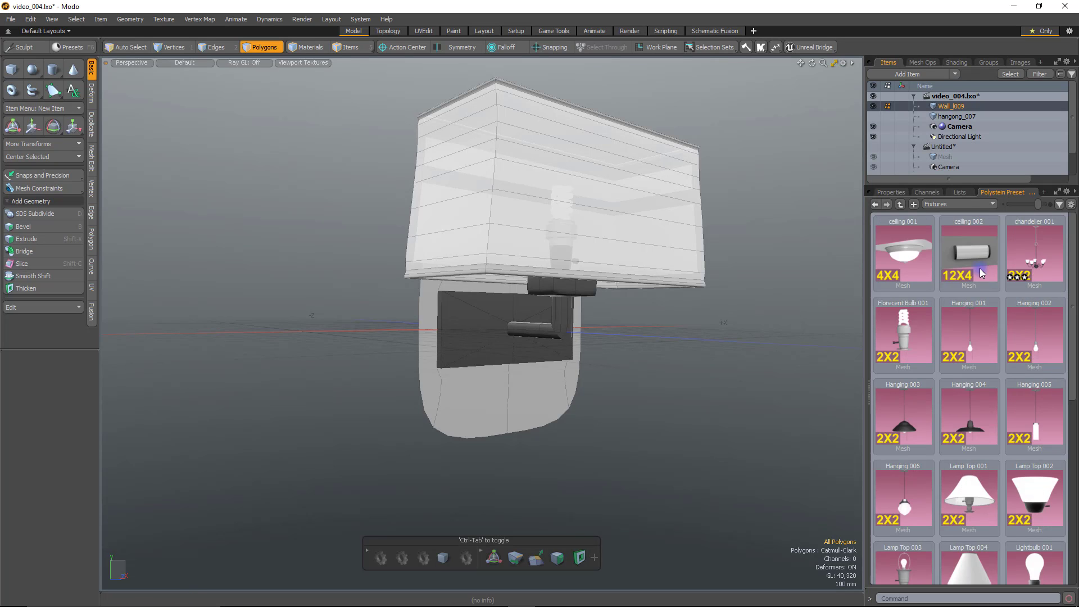
{"action": "scroll", "coordinate": [1016, 369], "scroll_direction": "down", "scroll_amount": 1}
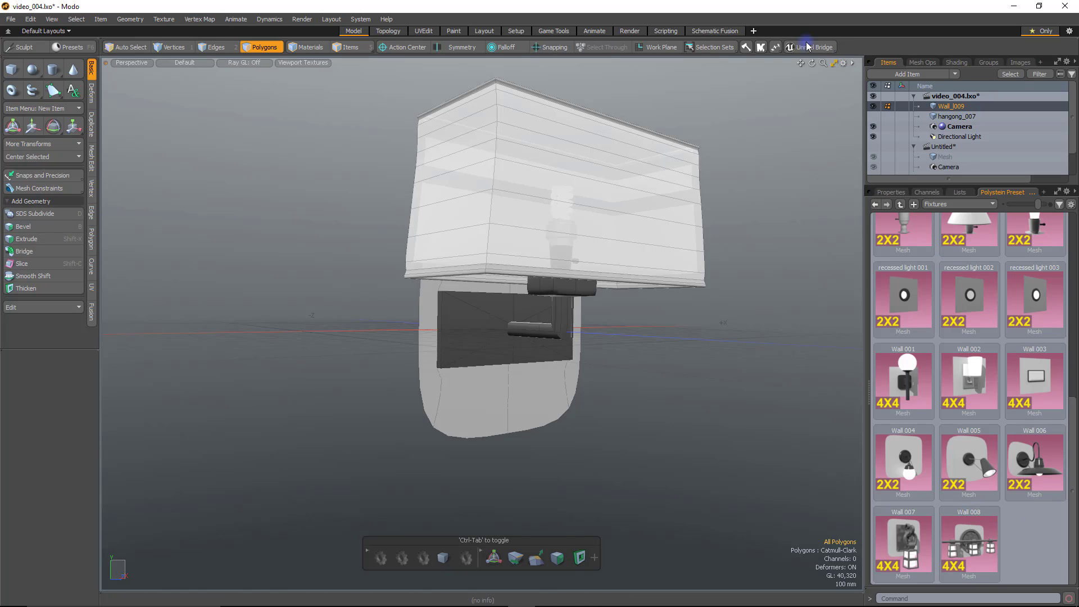
{"action": "left_click", "coordinate": [776, 48]}
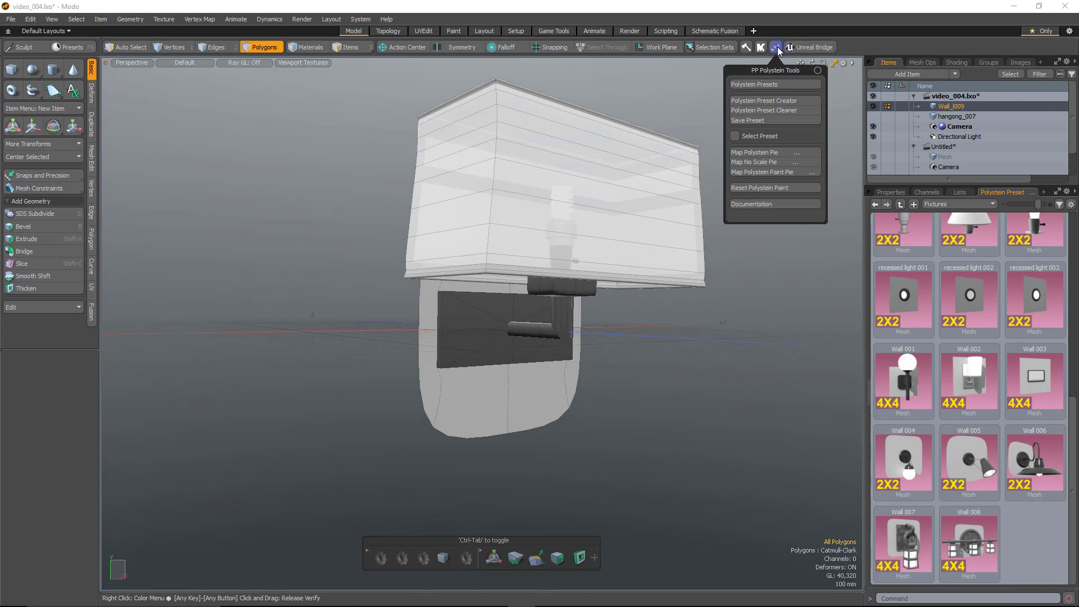
{"action": "left_click", "coordinate": [782, 121]}
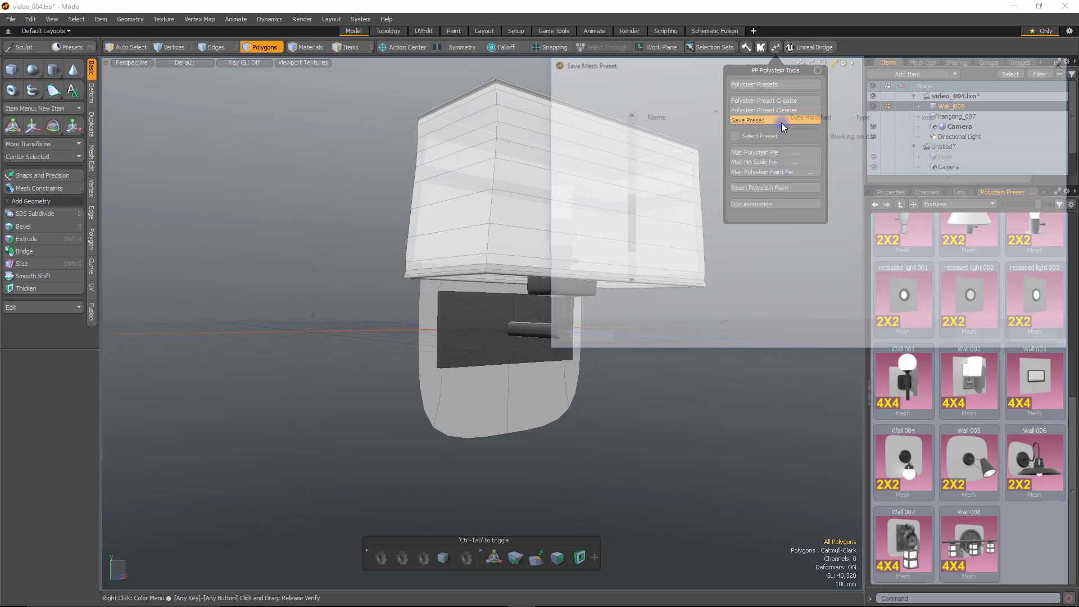
{"action": "left_click", "coordinate": [829, 80]}
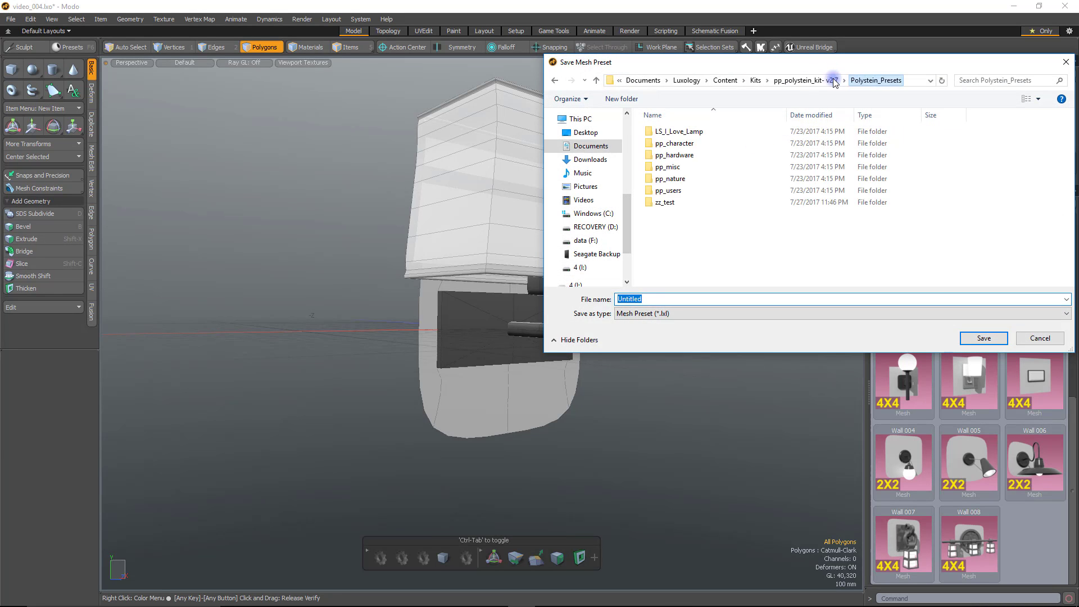
{"action": "double_click", "coordinate": [709, 134]}
{"action": "double_click", "coordinate": [709, 134]}
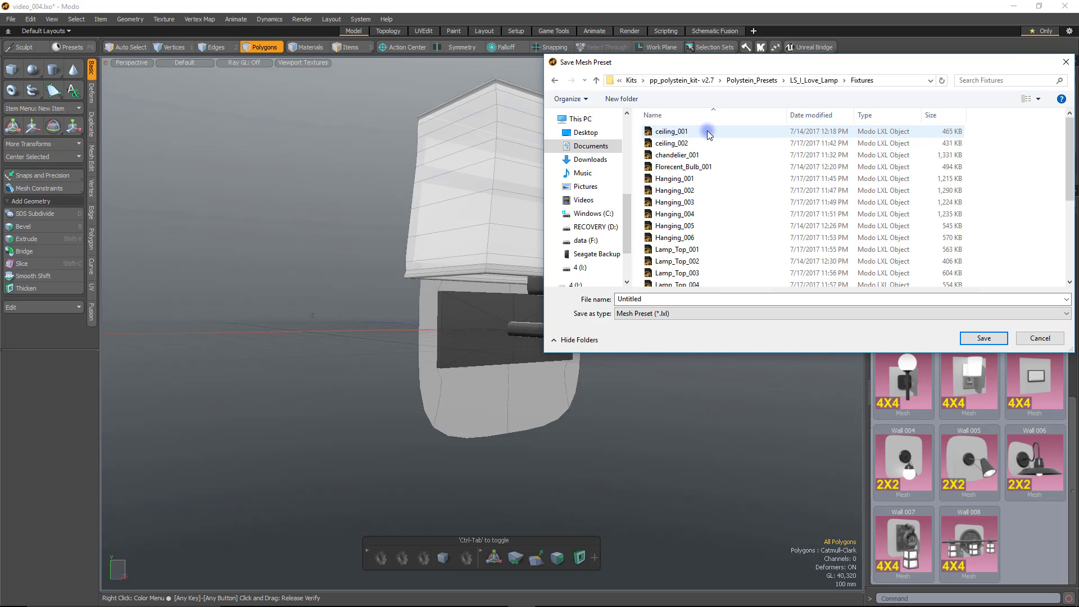
{"action": "scroll", "coordinate": [762, 201], "scroll_direction": "down", "scroll_amount": 5}
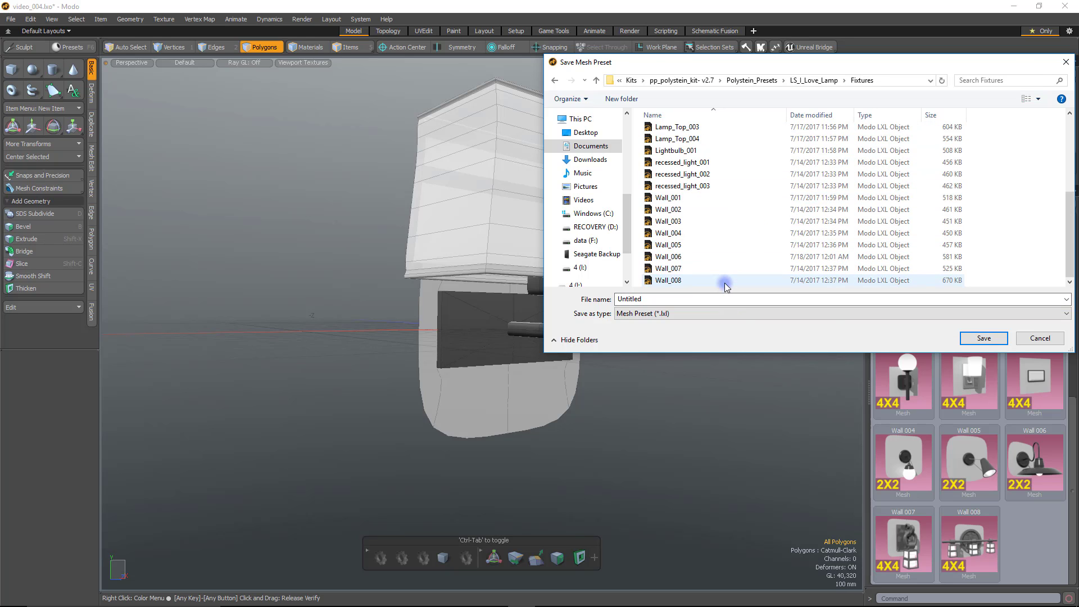
{"action": "left_click", "coordinate": [717, 298]}
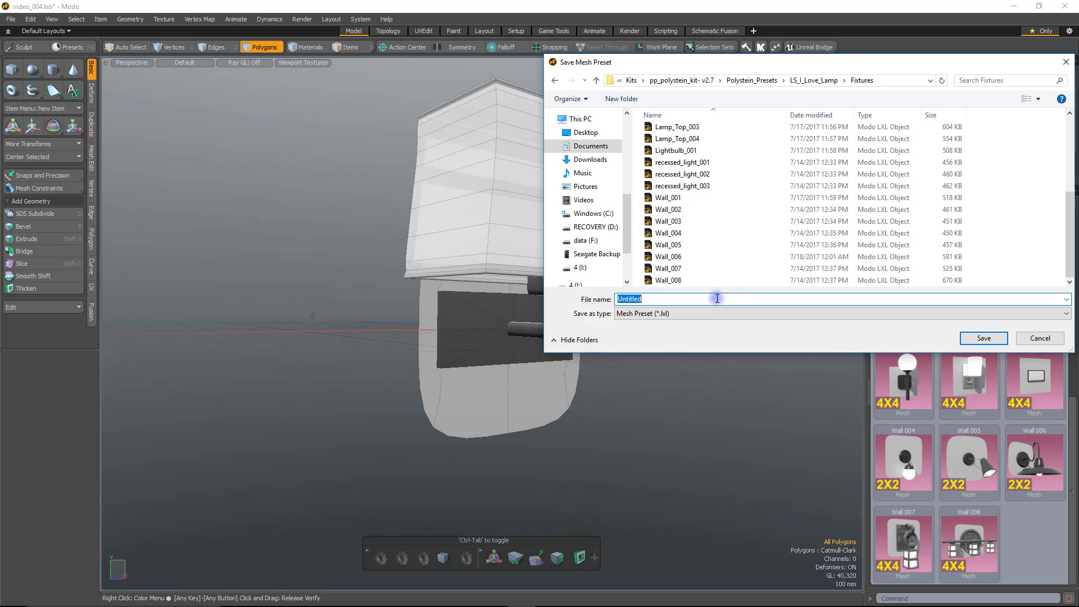
{"action": "type", "text": "Wall_009"}
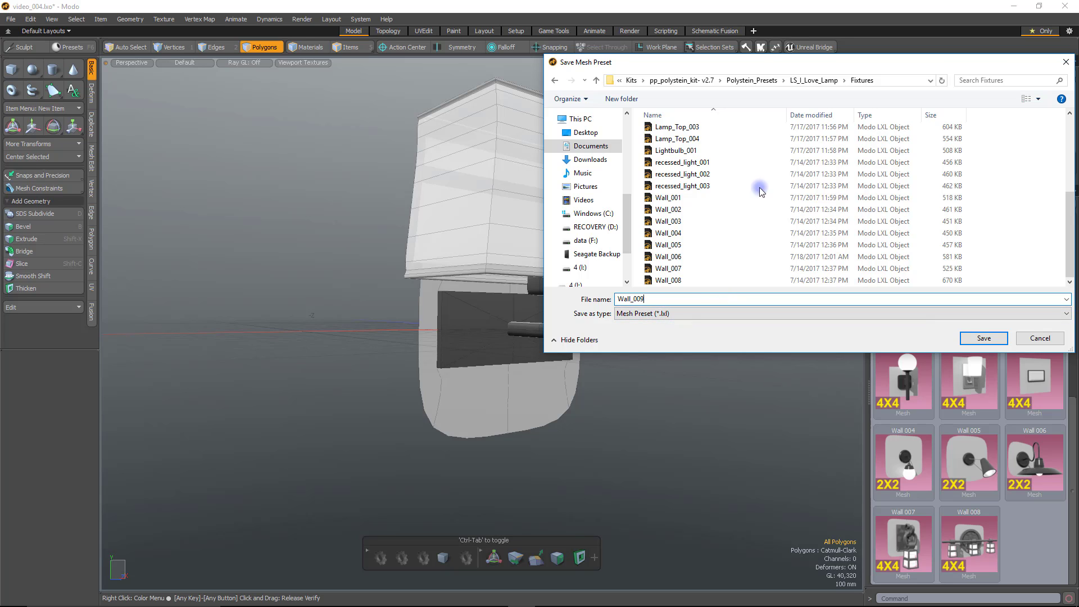
{"action": "left_click_drag", "start_coordinate": [759, 62], "coordinate": [452, 65]}
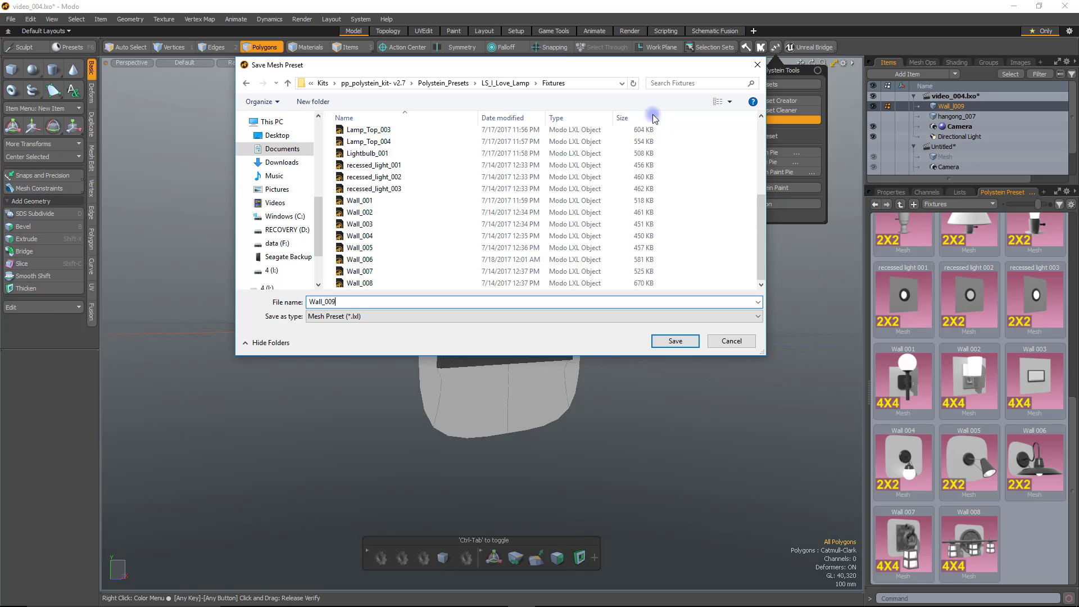
{"action": "left_click_drag", "start_coordinate": [518, 72], "coordinate": [602, 98]}
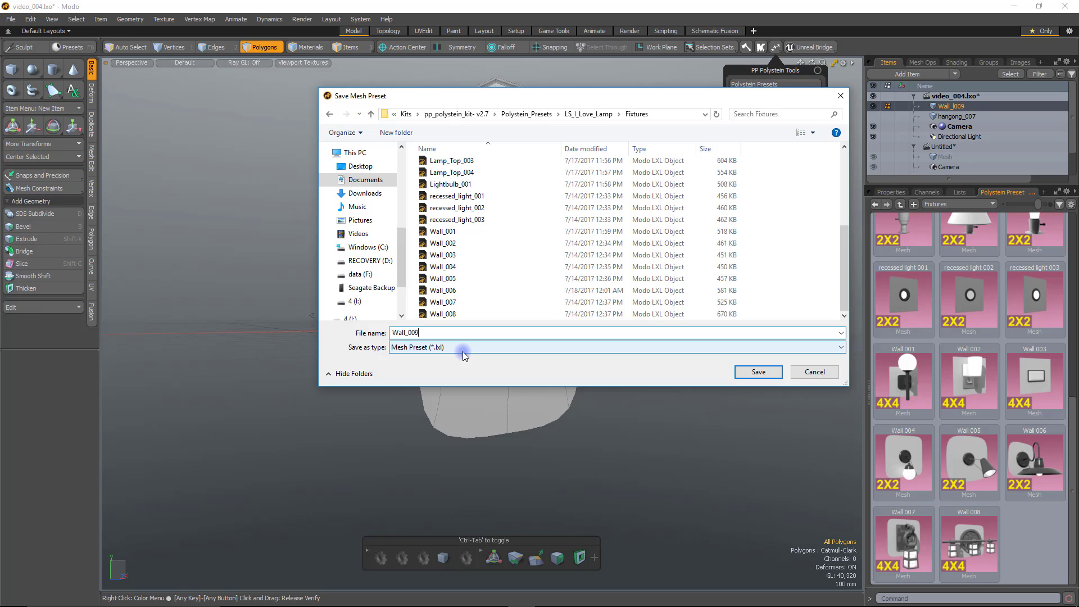
{"action": "left_click", "coordinate": [814, 372]}
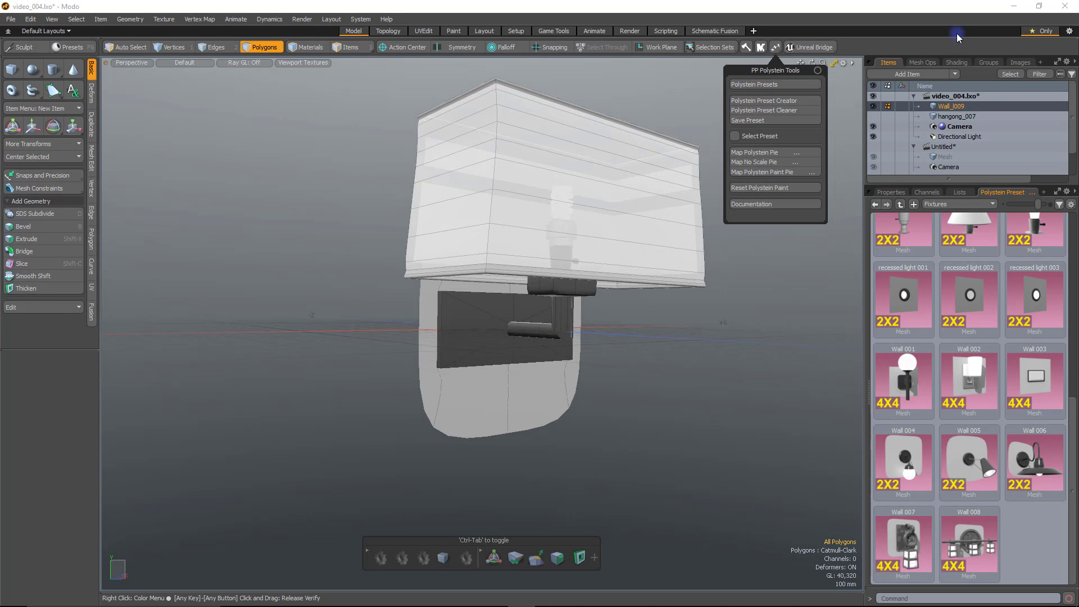
Look through the Shader Tree and return to the scene's item list.
{"action": "left_click", "coordinate": [961, 61]}
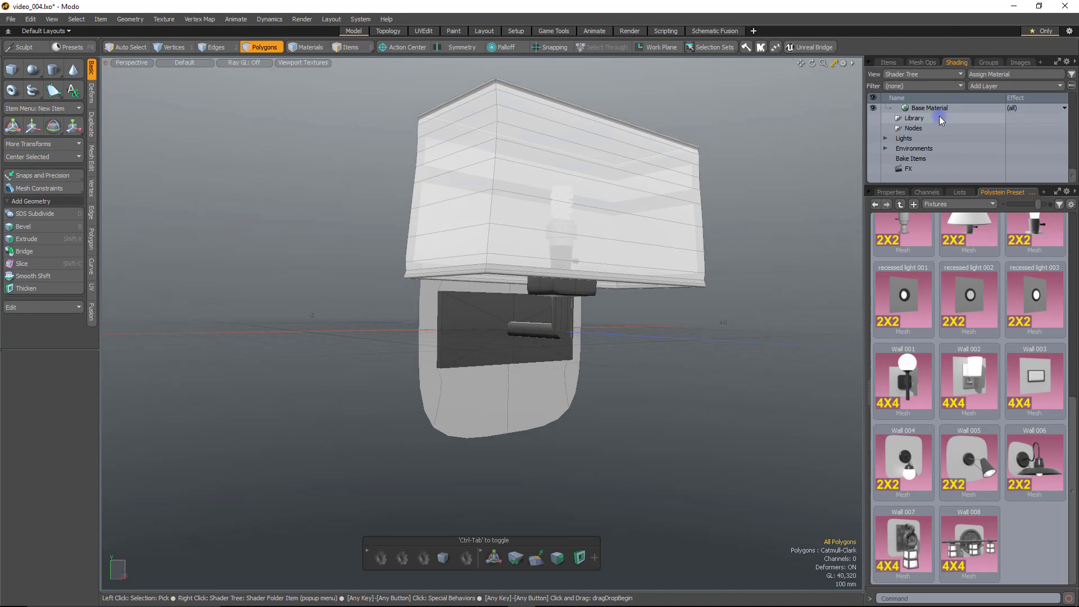
{"action": "scroll", "coordinate": [961, 114], "scroll_direction": "down", "scroll_amount": 5}
{"action": "left_click", "coordinate": [888, 63]}
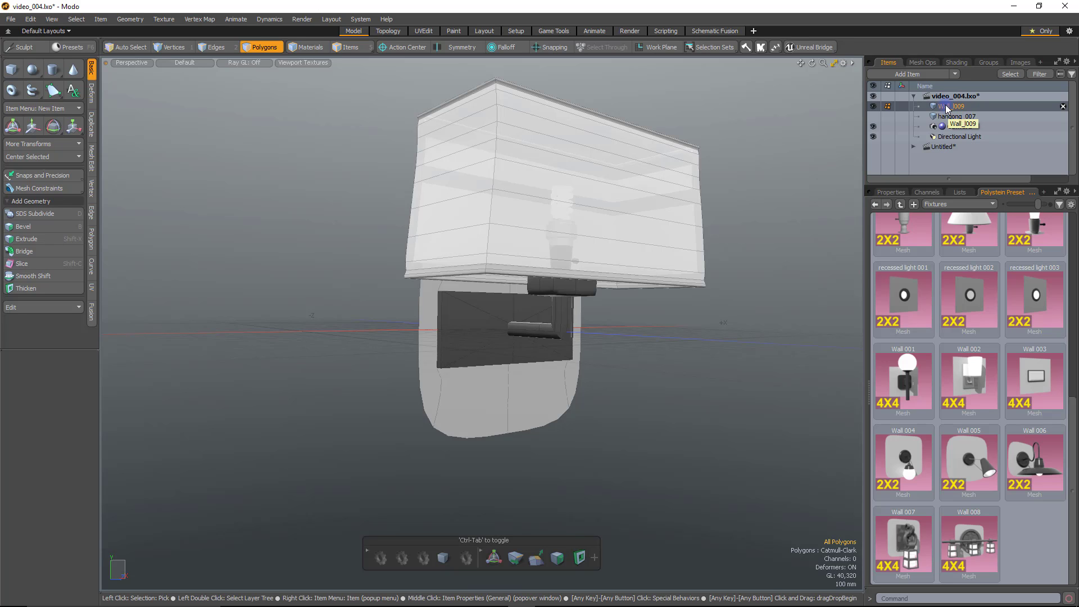
Save the lamp as mesh preset Wall_009 in the LS_I_Love_Lamp Fixtures folder and look for it in the preset browser.
{"action": "left_click", "coordinate": [775, 47]}
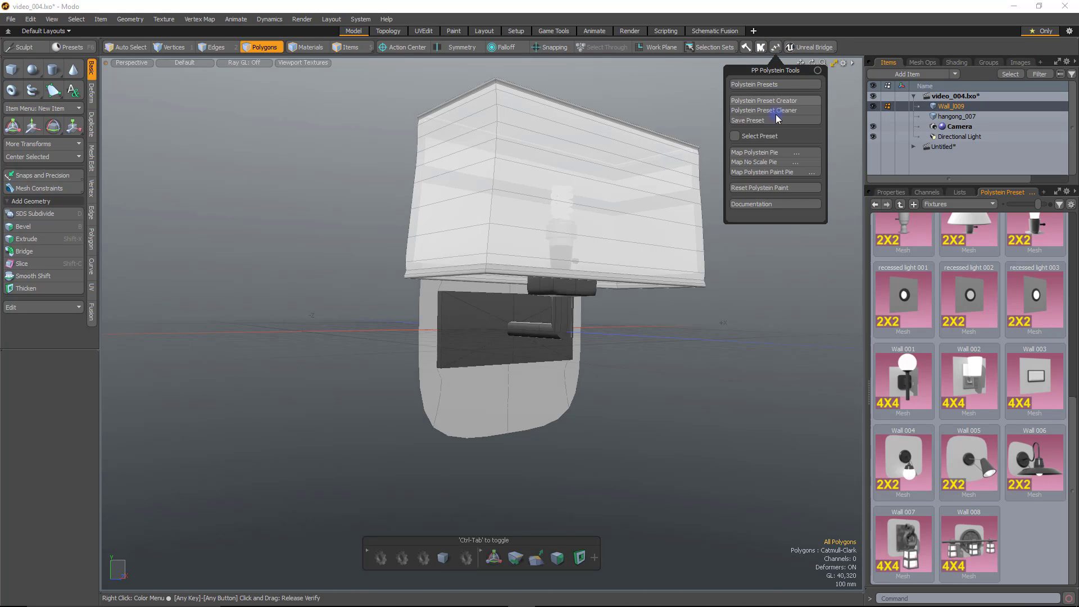
{"action": "left_click", "coordinate": [787, 139]}
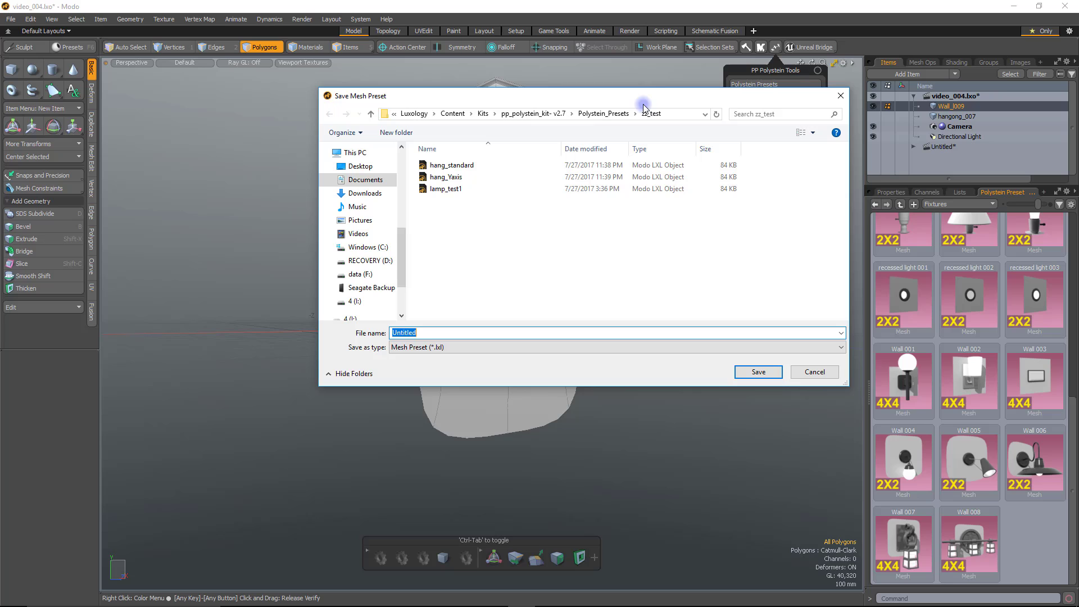
{"action": "left_click", "coordinate": [604, 114]}
{"action": "double_click", "coordinate": [470, 166]}
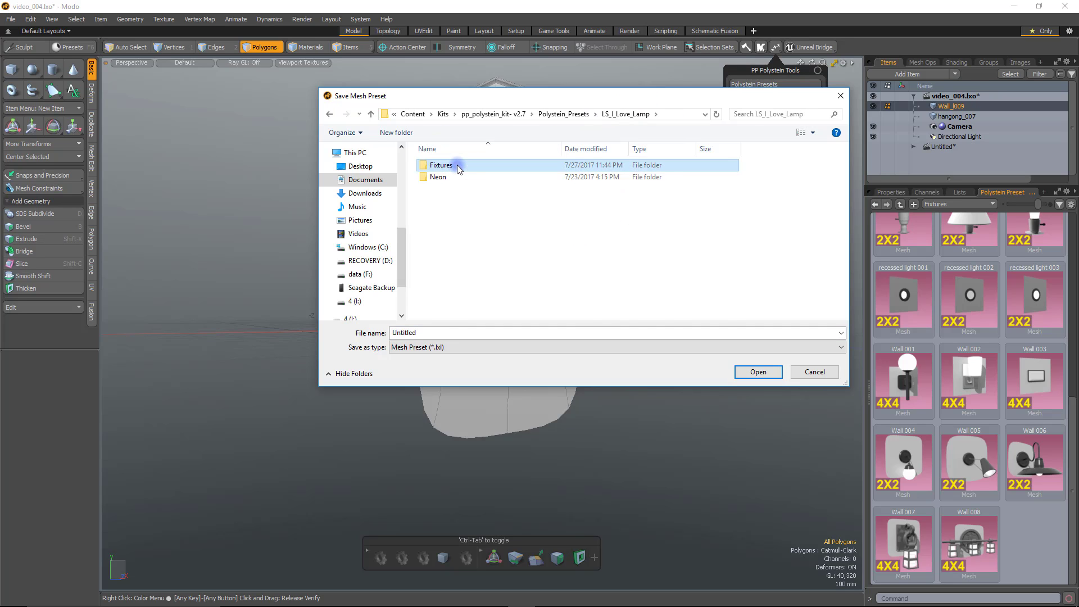
{"action": "double_click", "coordinate": [470, 167]}
{"action": "double_click", "coordinate": [497, 334]}
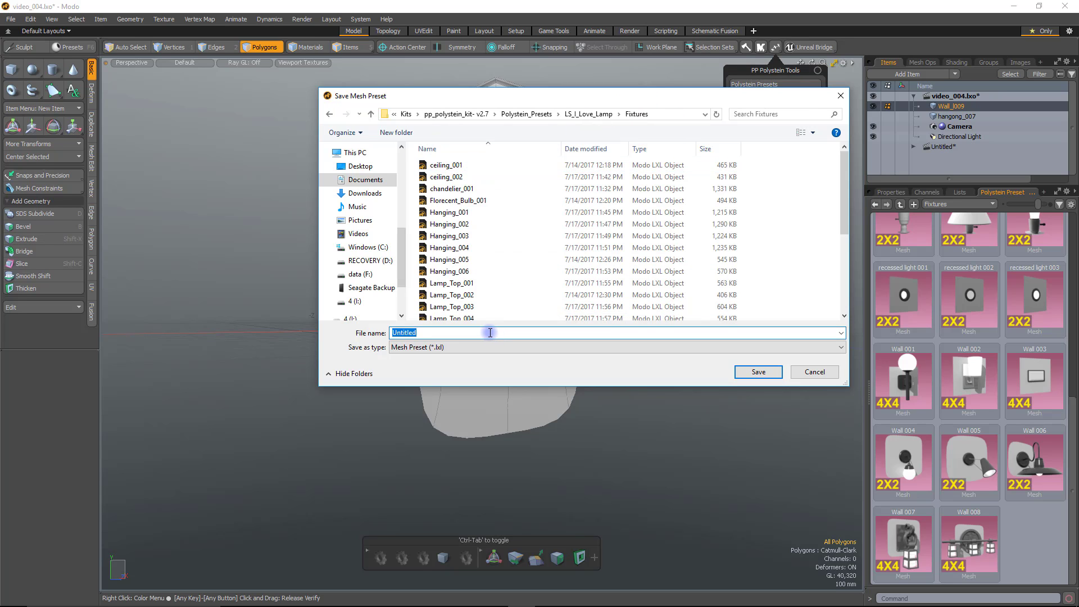
{"action": "type", "text": "Wall_009"}
{"action": "key", "text": "Return"}
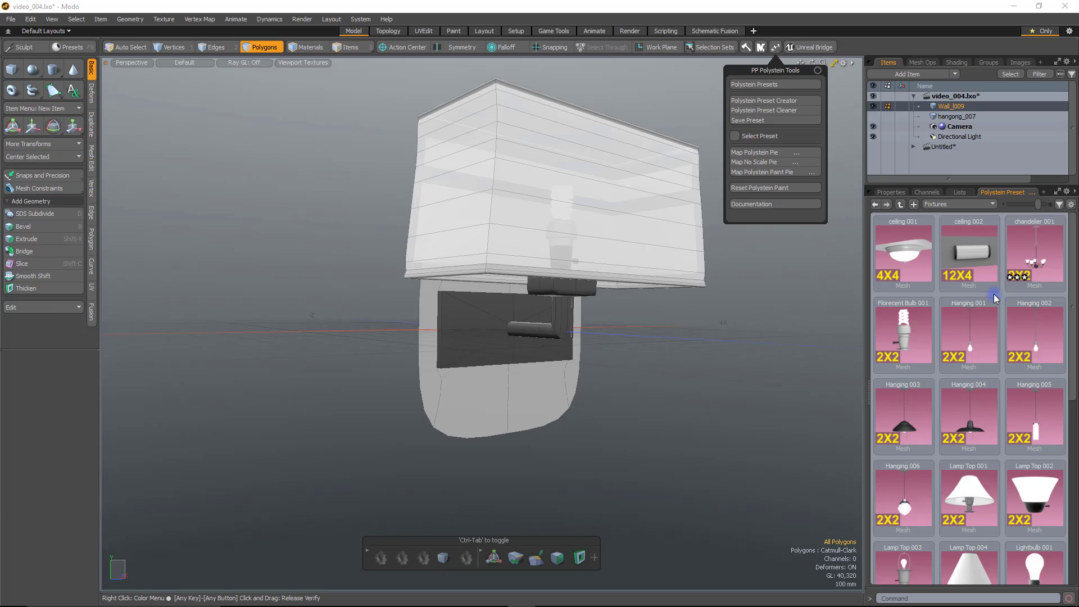
{"action": "scroll", "coordinate": [990, 304], "scroll_direction": "down", "scroll_amount": 10}
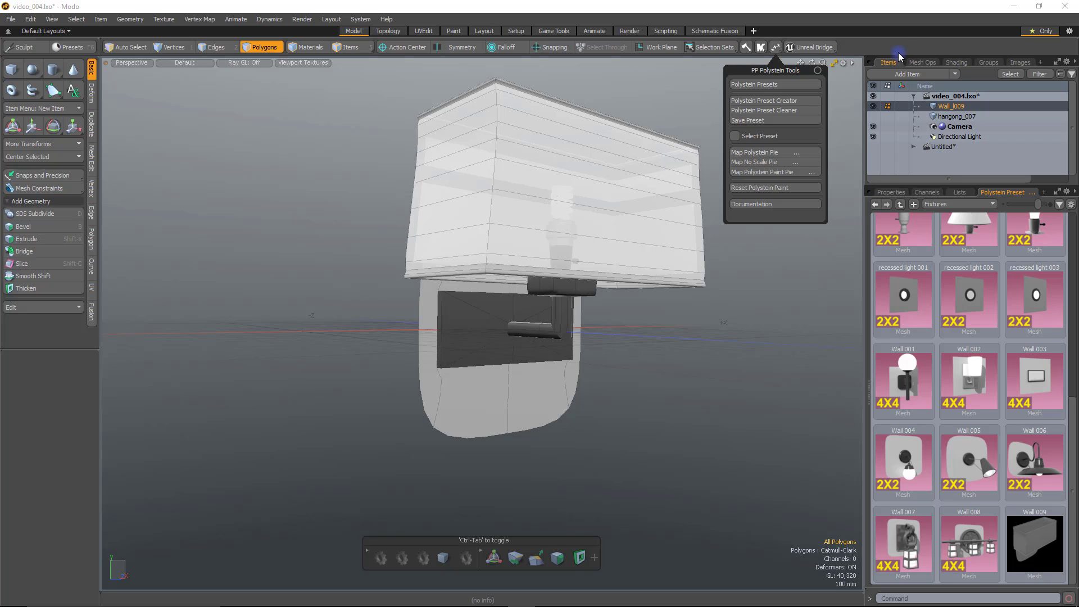
Switch to the Untitled scene that contains the subdivided wall planes.
{"action": "left_click", "coordinate": [947, 147]}
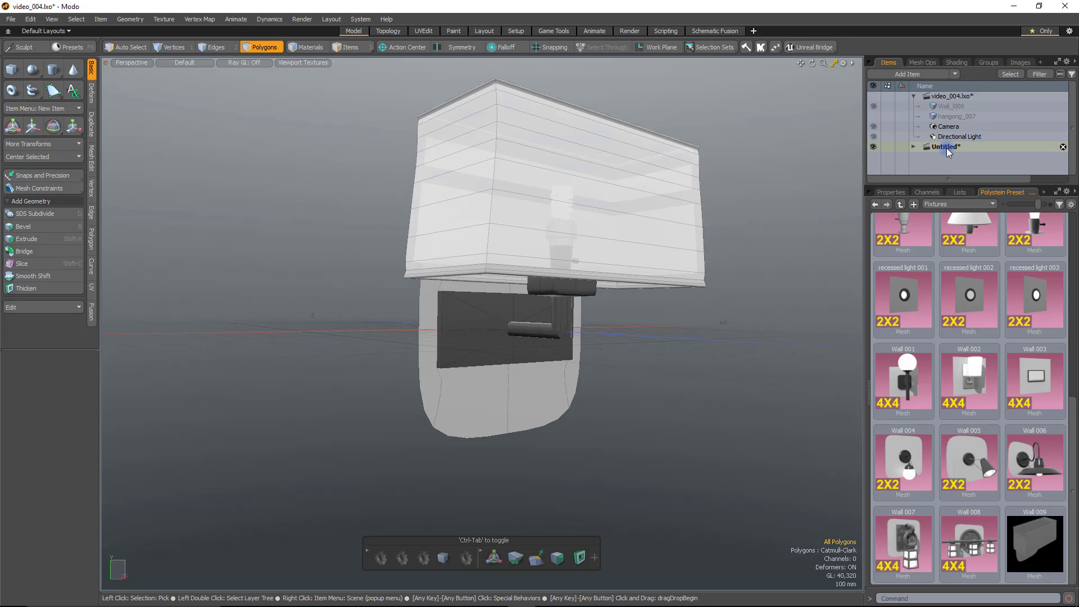
{"action": "scroll", "coordinate": [735, 319], "scroll_direction": "down", "scroll_amount": 3}
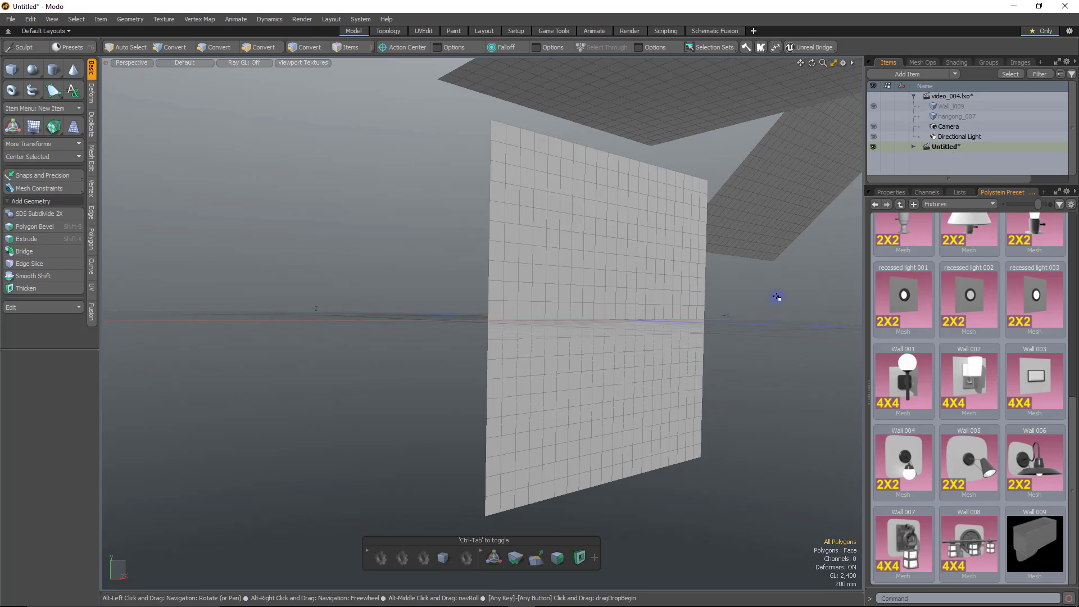
{"action": "left_click_drag", "start_coordinate": [776, 297], "coordinate": [778, 272], "text": "alt"}
{"action": "left_click_drag", "start_coordinate": [530, 225], "coordinate": [540, 256], "text": "alt+shift"}
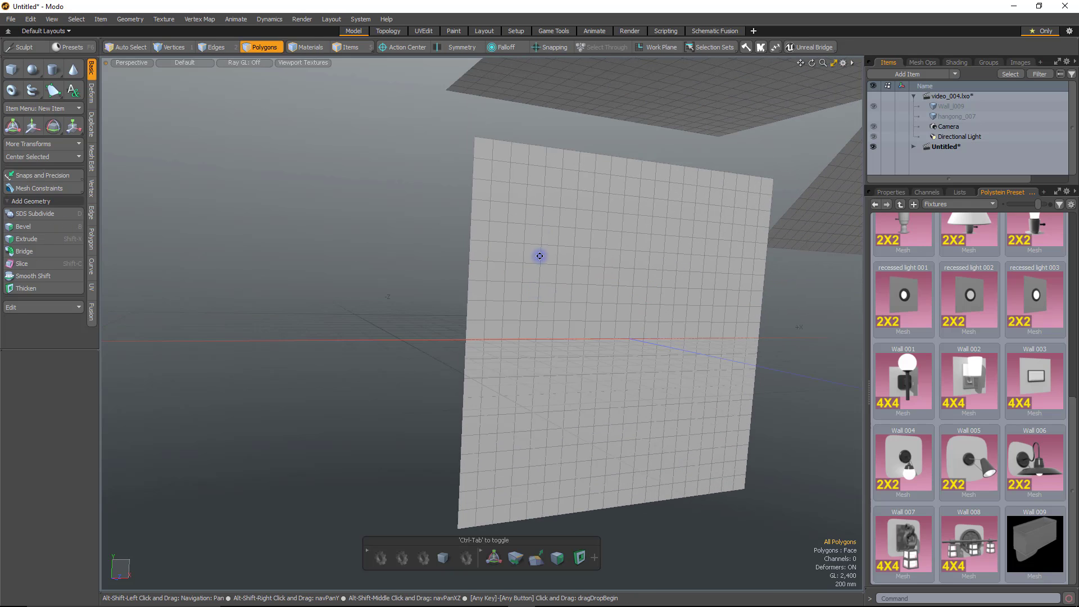
Place the Wall 009 preset with the Left option on a 2×2 block of polygons near the wall grid's upper-left corner.
{"action": "left_click_drag", "start_coordinate": [516, 198], "coordinate": [531, 216]}
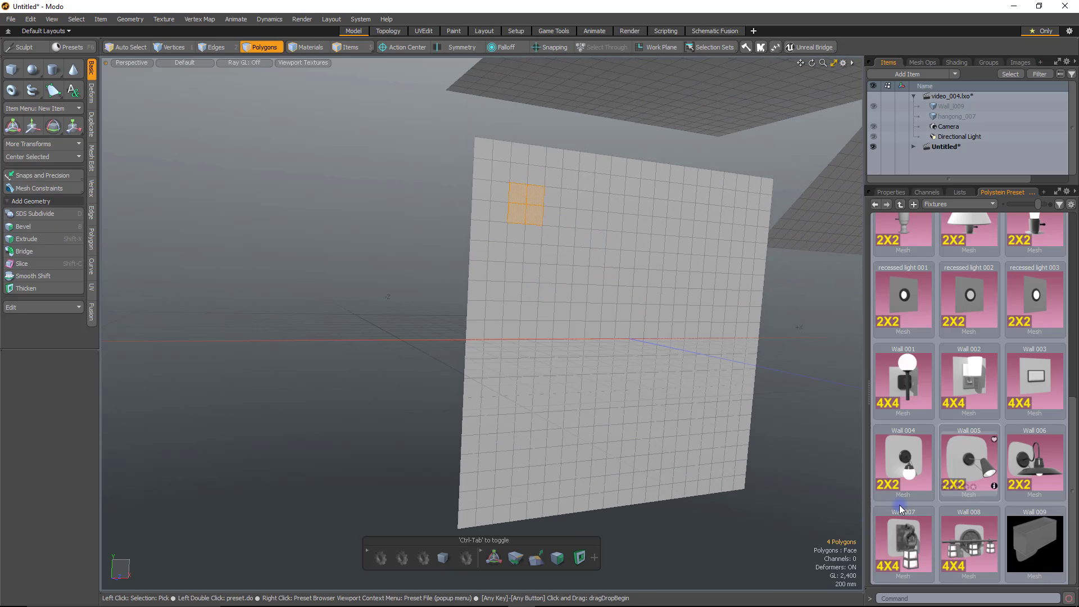
{"action": "left_click_drag", "start_coordinate": [1037, 533], "coordinate": [121, 161]}
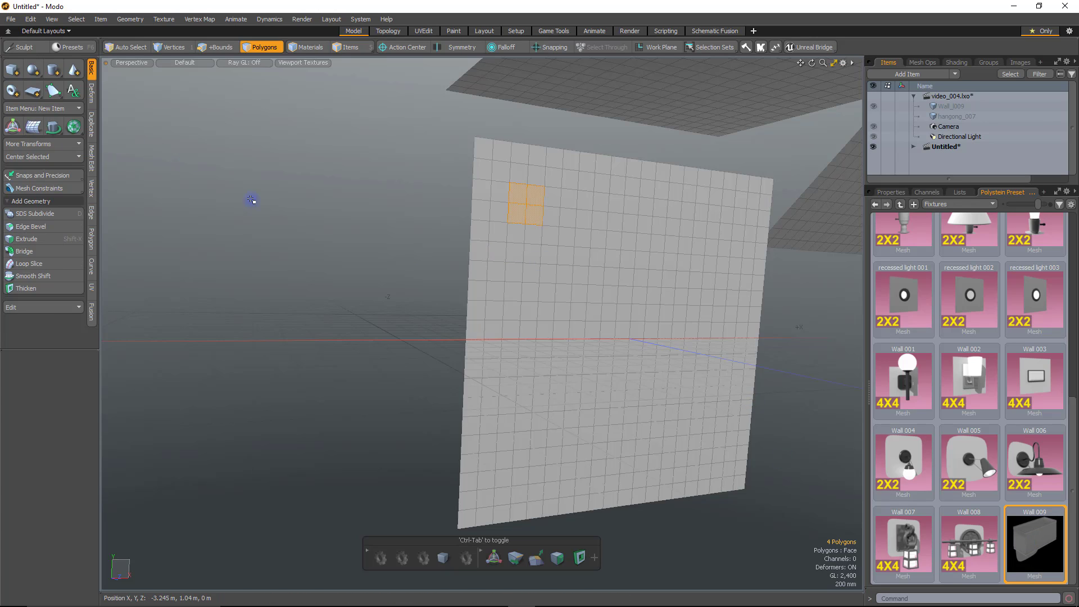
{"action": "left_click_drag", "start_coordinate": [301, 229], "coordinate": [301, 230]}
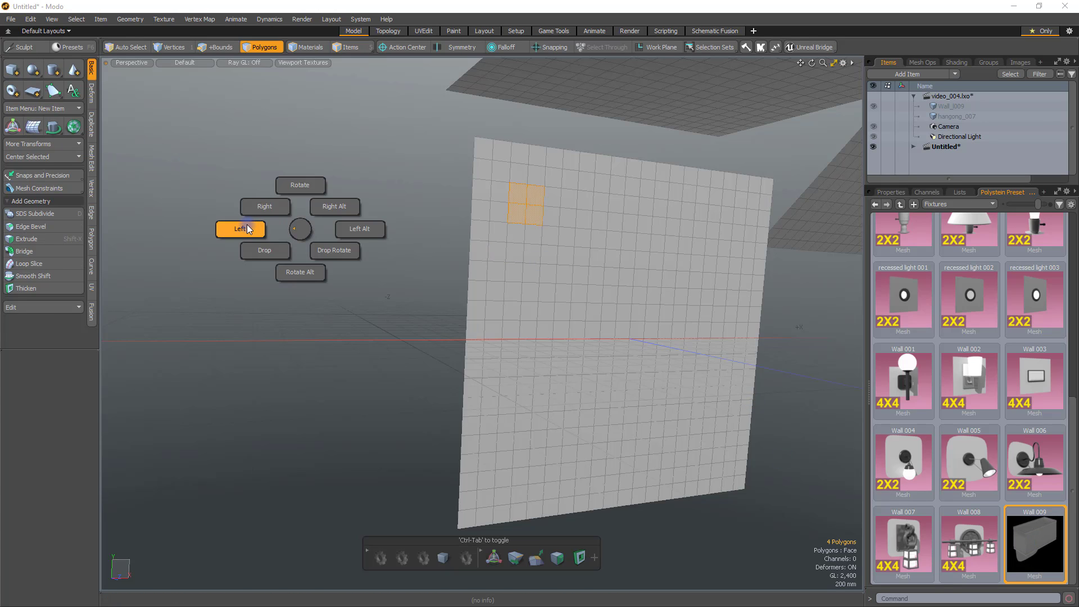
{"action": "left_click", "coordinate": [247, 229]}
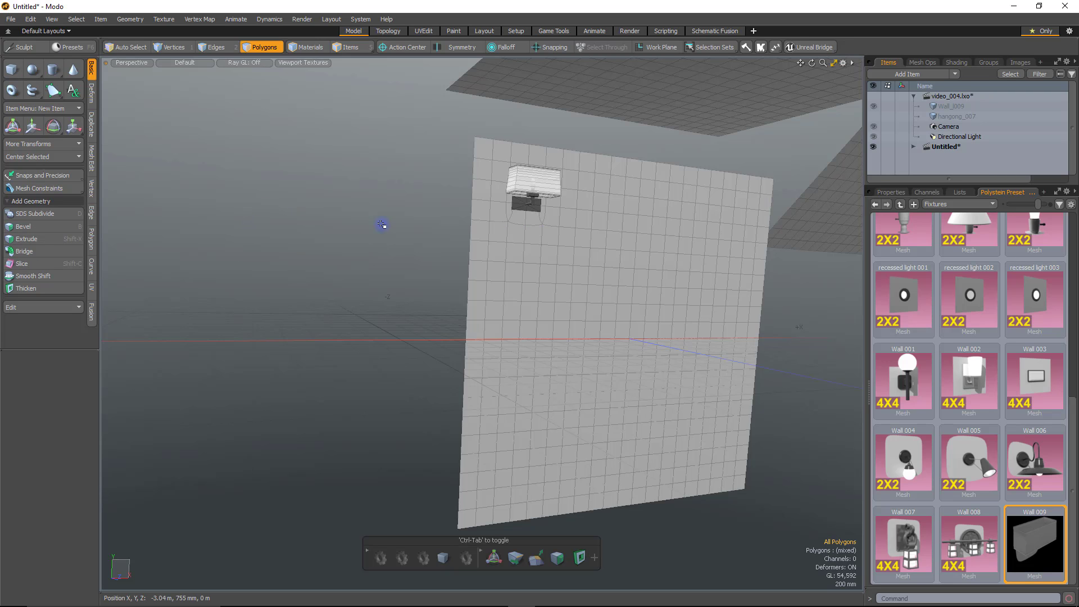
Place the Wall 009 preset without scaling on a 2×2 block of polygons beside the first wall lamp.
{"action": "scroll", "coordinate": [394, 247], "scroll_direction": "up", "scroll_amount": 5}
{"action": "left_click_drag", "start_coordinate": [431, 275], "coordinate": [438, 236], "text": "alt"}
{"action": "key", "text": "3"}
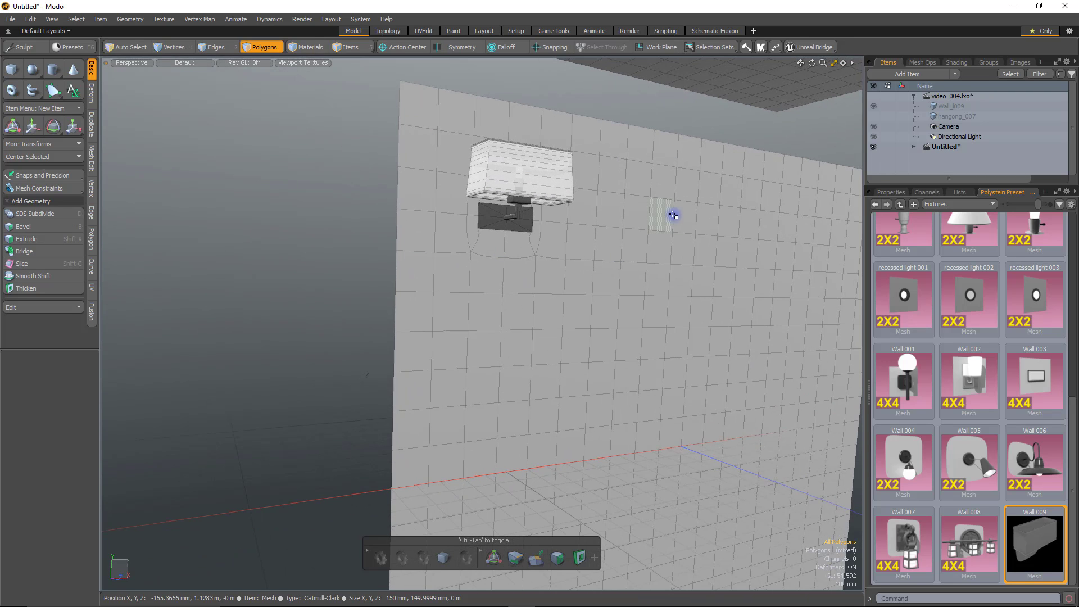
{"action": "mouse_move", "coordinate": [617, 212]}
{"action": "left_mouse_down"}
{"action": "mouse_move", "coordinate": [628, 244]}
{"action": "mouse_move", "coordinate": [686, 233]}
{"action": "mouse_move", "coordinate": [679, 247]}
{"action": "left_mouse_up"}
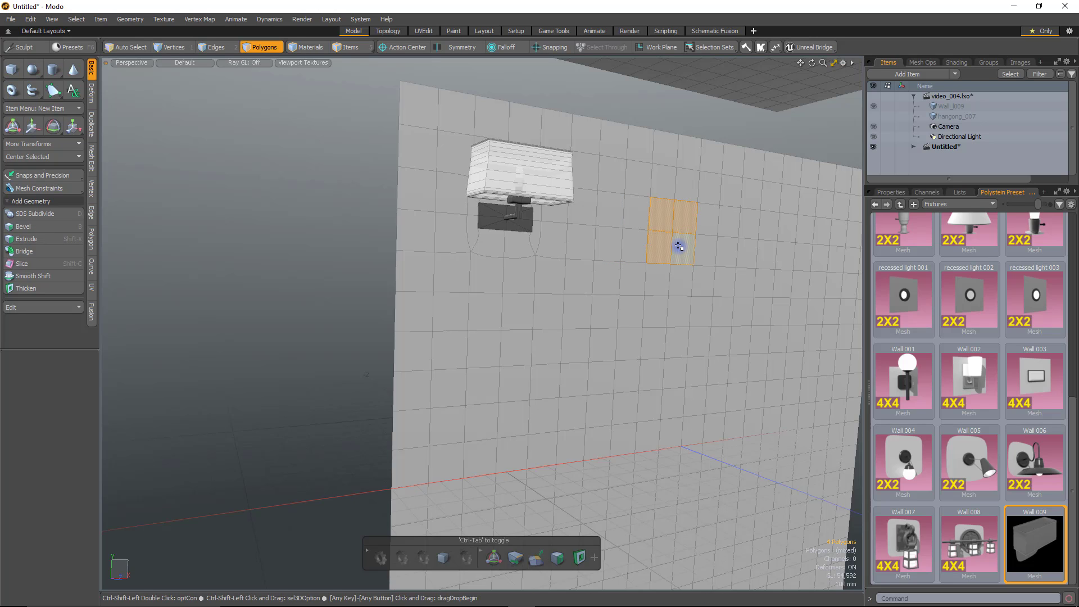
{"action": "key", "text": "ctrl+shift+space"}
{"action": "left_click", "coordinate": [604, 245]}
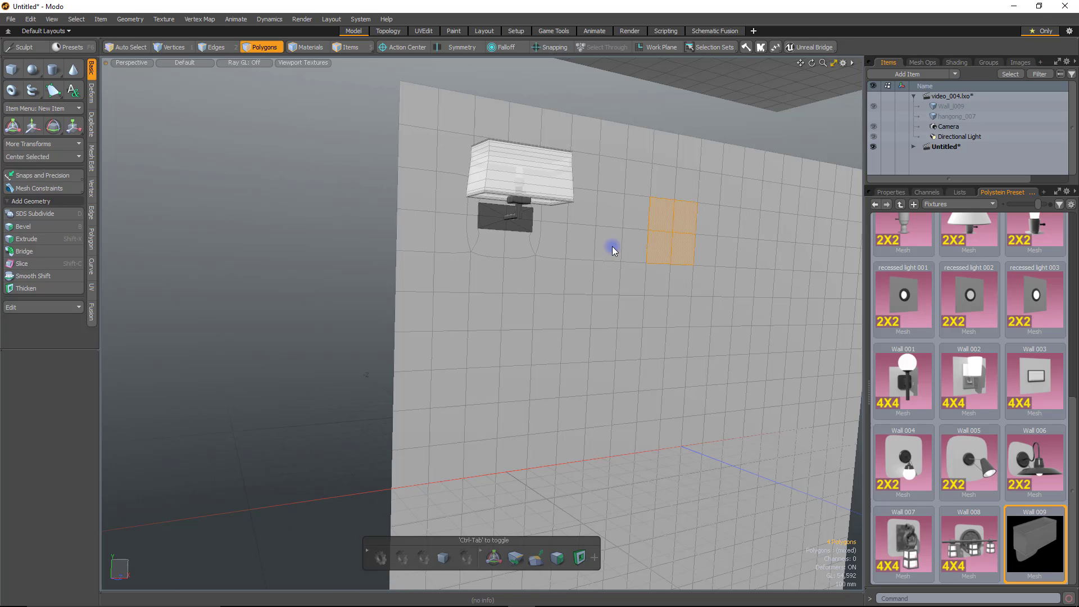
Paint the Wall 009 preset with SubD Paint Stitch Left on a 2×2 block near the wall's upper-right corner and delete the selected polygons.
{"action": "scroll", "coordinate": [613, 247], "scroll_direction": "down", "scroll_amount": 3}
{"action": "left_click_drag", "start_coordinate": [682, 239], "coordinate": [623, 257], "text": "alt"}
{"action": "left_click", "coordinate": [659, 246]}
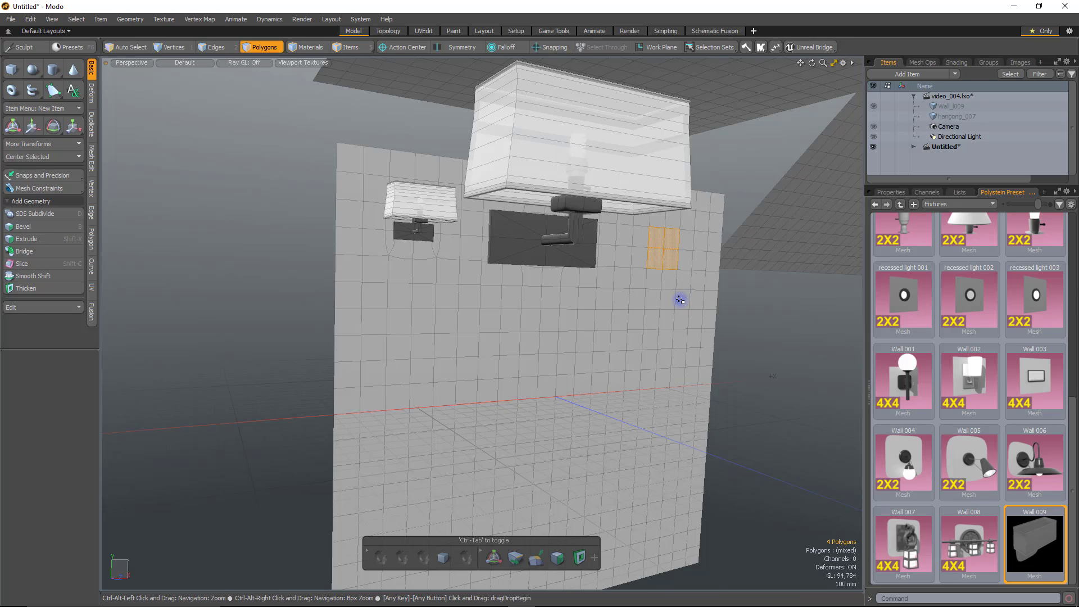
{"action": "key", "text": "ctrl+alt+space"}
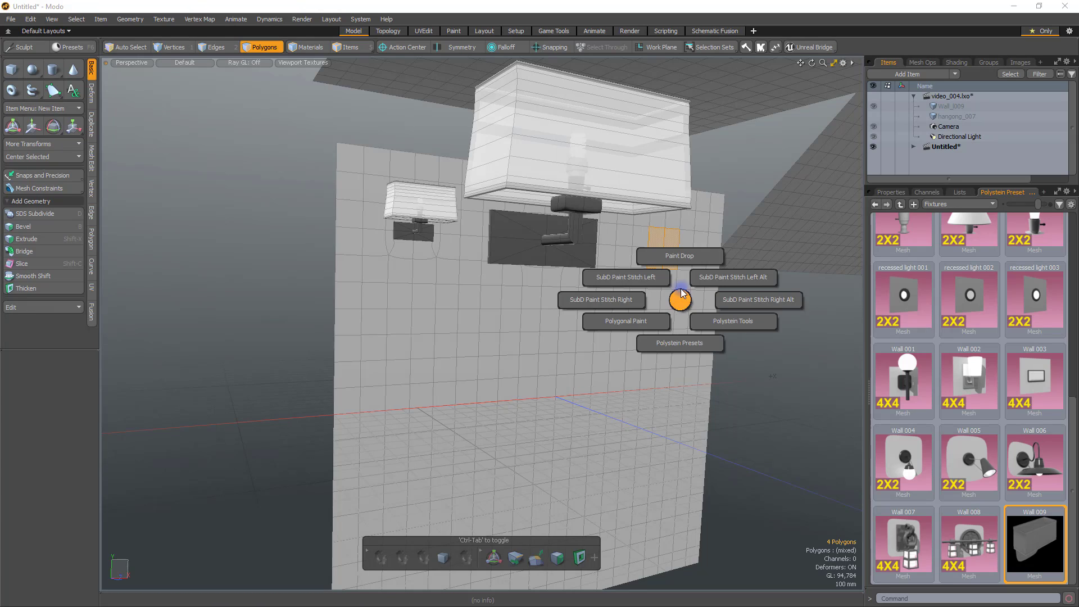
{"action": "left_click", "coordinate": [652, 281]}
{"action": "left_click", "coordinate": [664, 247]}
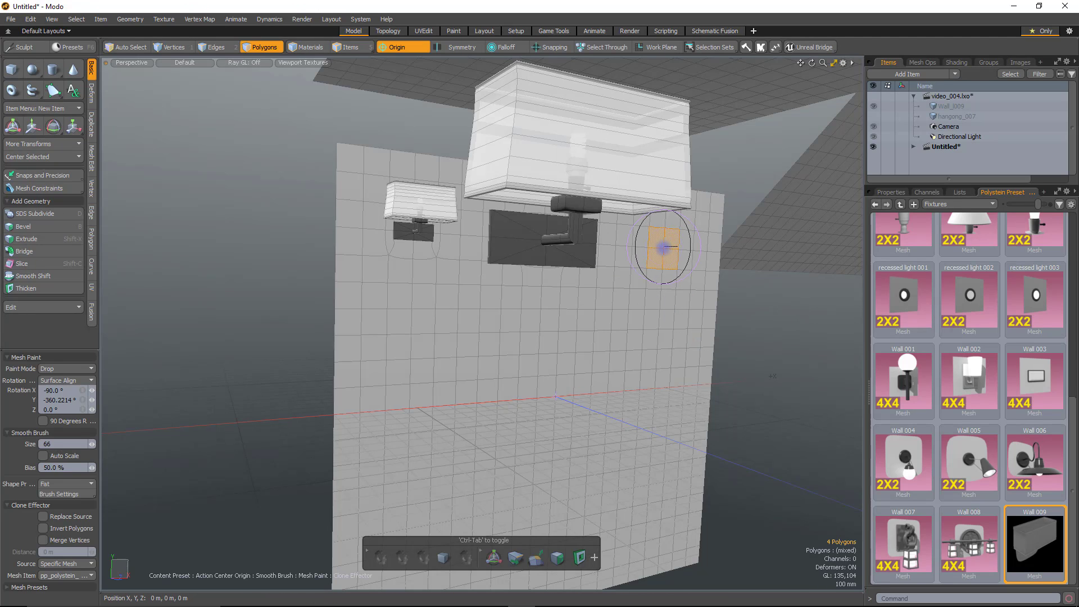
{"action": "left_click_drag", "start_coordinate": [664, 250], "coordinate": [664, 257]}
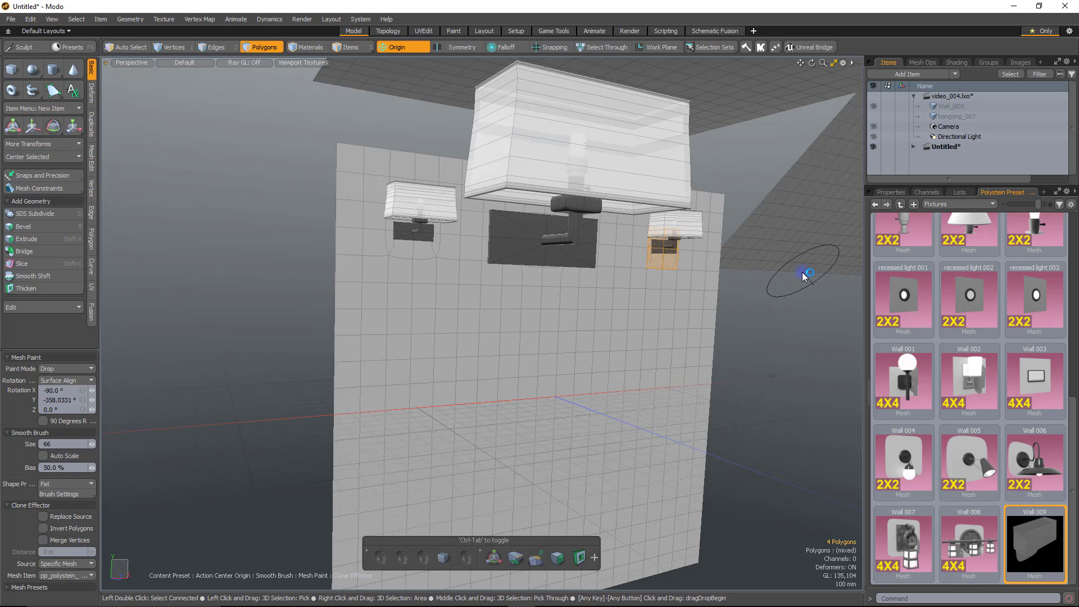
{"action": "key", "text": "space"}
{"action": "key", "text": "Delete"}
Inspect the lamps on the wall, switch to the video_004.lxo scene, and show only the hangong_007 mesh.
{"action": "scroll", "coordinate": [673, 249], "scroll_direction": "up", "scroll_amount": 5}
{"action": "scroll", "coordinate": [674, 249], "scroll_direction": "down", "scroll_amount": 6}
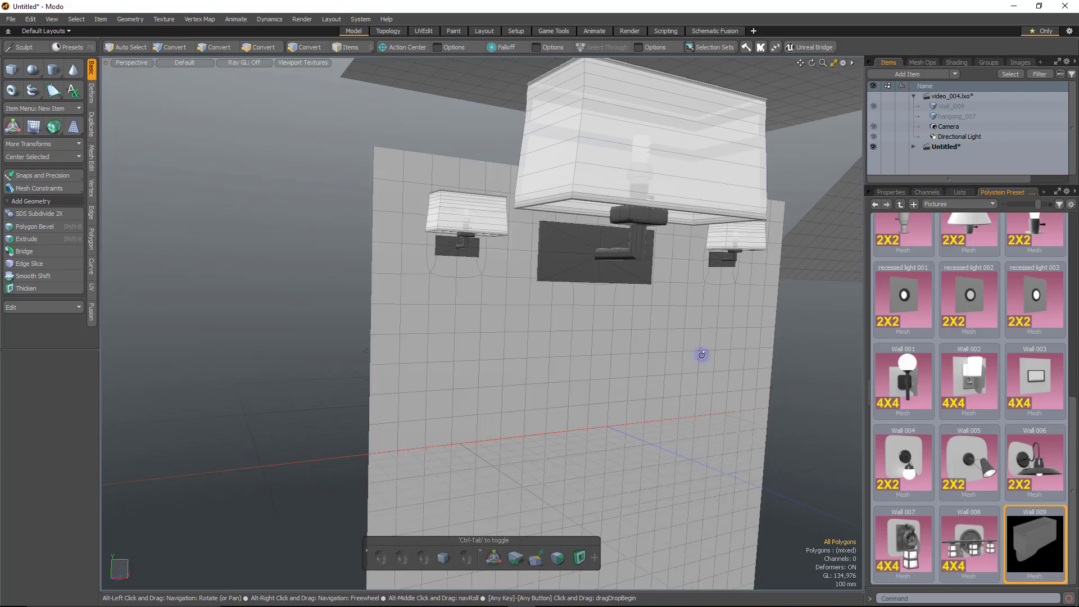
{"action": "left_click_drag", "start_coordinate": [701, 357], "coordinate": [612, 346], "text": "alt"}
{"action": "left_click_drag", "start_coordinate": [667, 294], "coordinate": [640, 360], "text": "alt+shift"}
{"action": "scroll", "coordinate": [629, 347], "scroll_direction": "down", "scroll_amount": 2}
{"action": "left_click", "coordinate": [959, 97]}
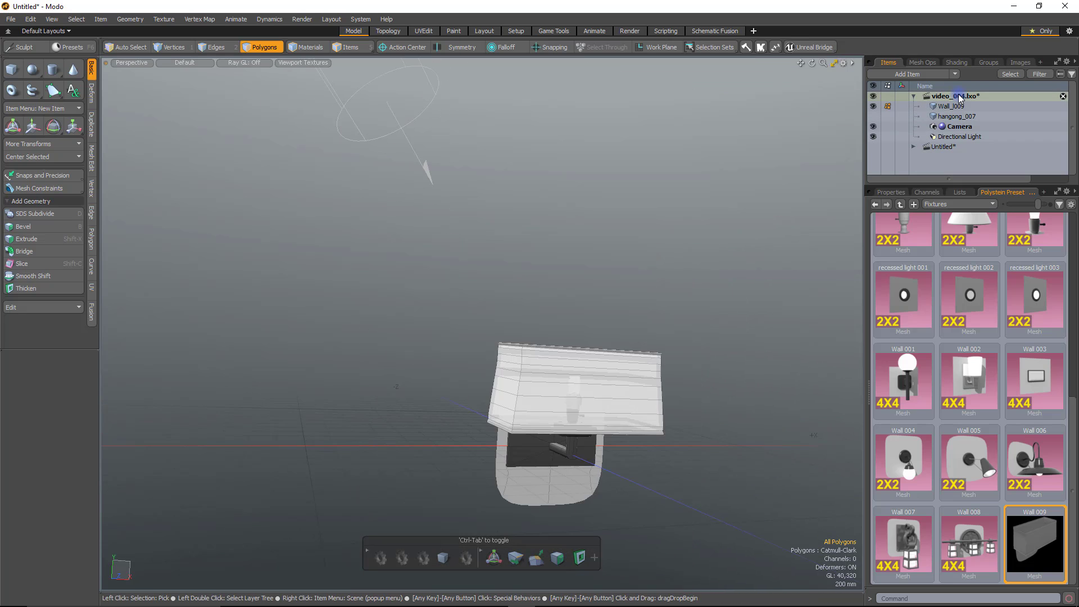
{"action": "left_click", "coordinate": [966, 116]}
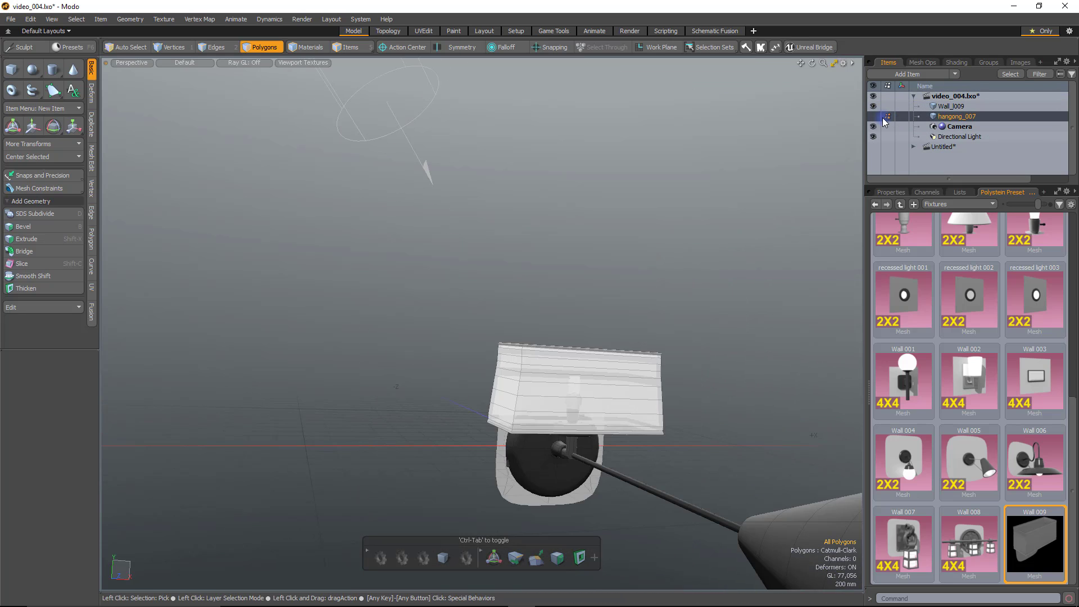
{"action": "left_click", "coordinate": [873, 106]}
Run the Polystein Preset Cleaner on the hanging lamp mesh with the backing plate's outer border edges selected.
{"action": "left_click_drag", "start_coordinate": [699, 341], "coordinate": [624, 318], "text": "alt"}
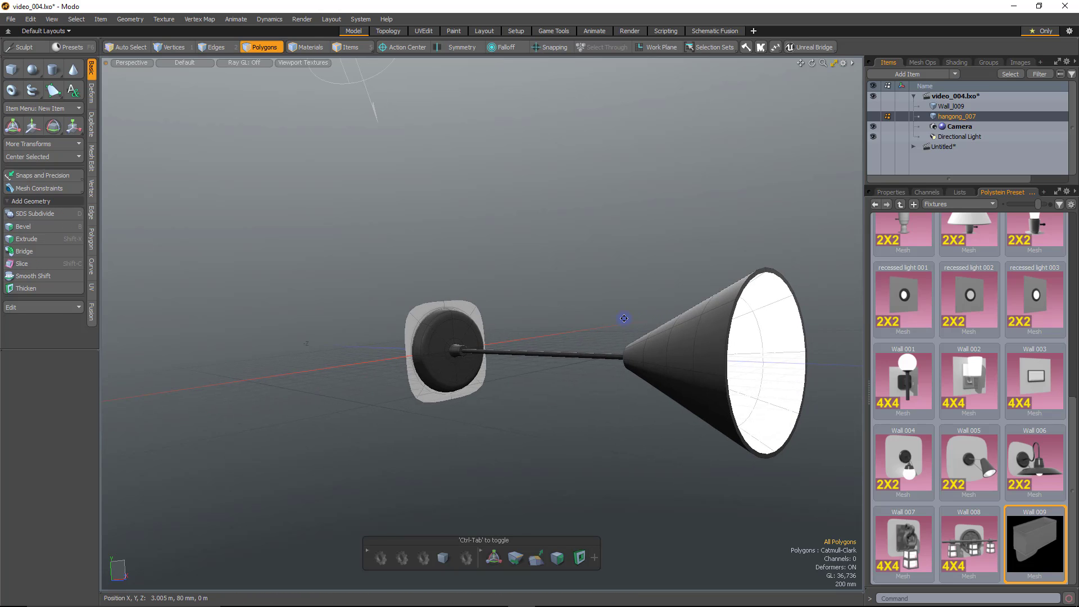
{"action": "left_click_drag", "start_coordinate": [624, 318], "coordinate": [630, 358], "text": "alt"}
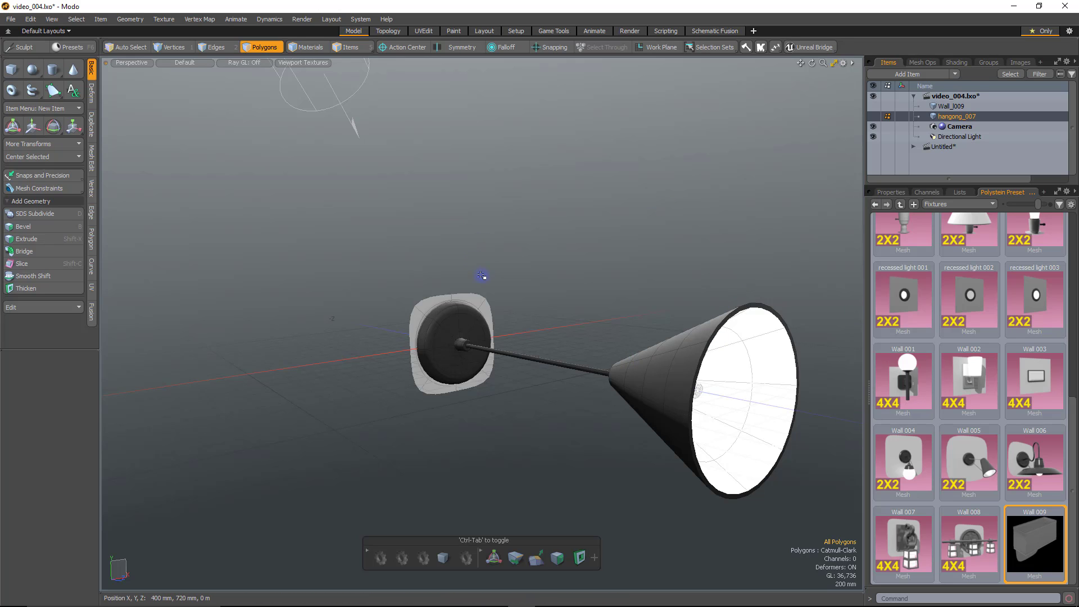
{"action": "scroll", "coordinate": [482, 275], "scroll_direction": "up", "scroll_amount": 2}
{"action": "key", "text": "2"}
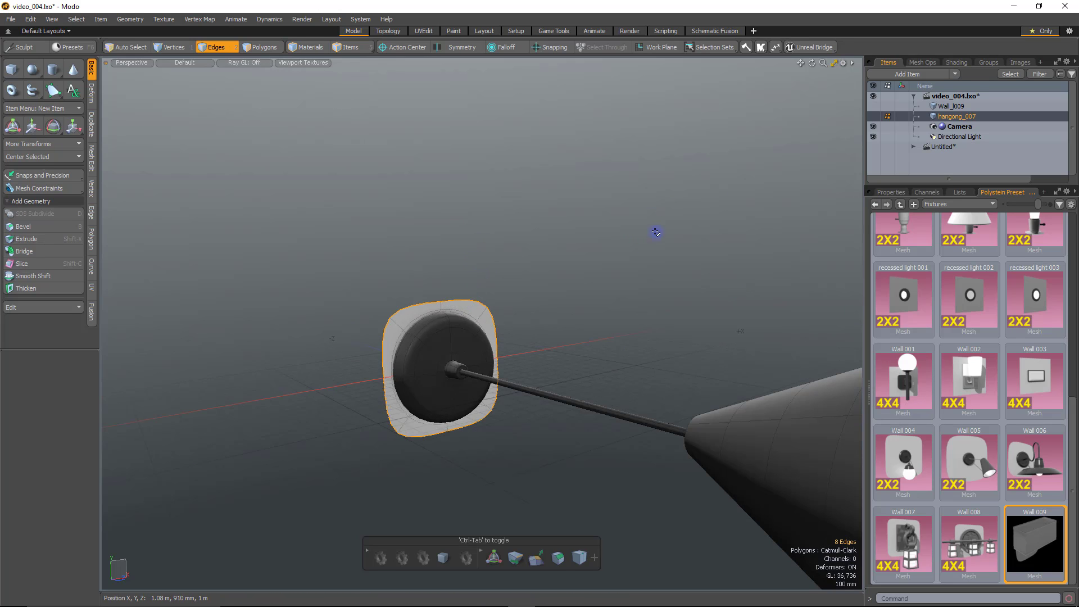
{"action": "left_click", "coordinate": [775, 47]}
{"action": "left_click", "coordinate": [807, 113]}
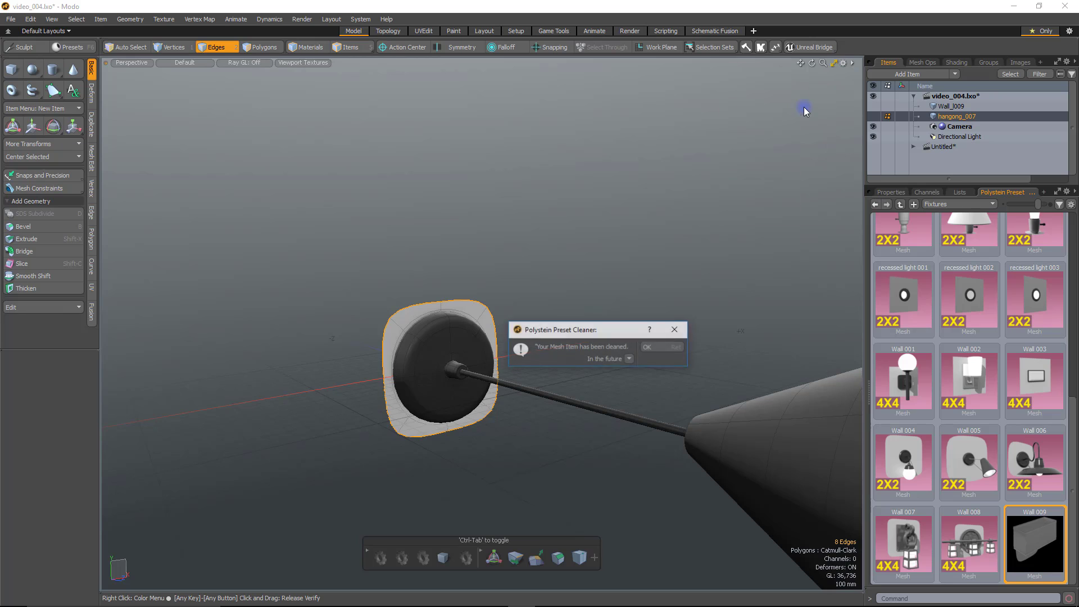
{"action": "left_click", "coordinate": [665, 349]}
Prepare the hanging lamp mesh with the Polystein Preset Creator, using the standard preset type.
{"action": "left_click", "coordinate": [776, 47]}
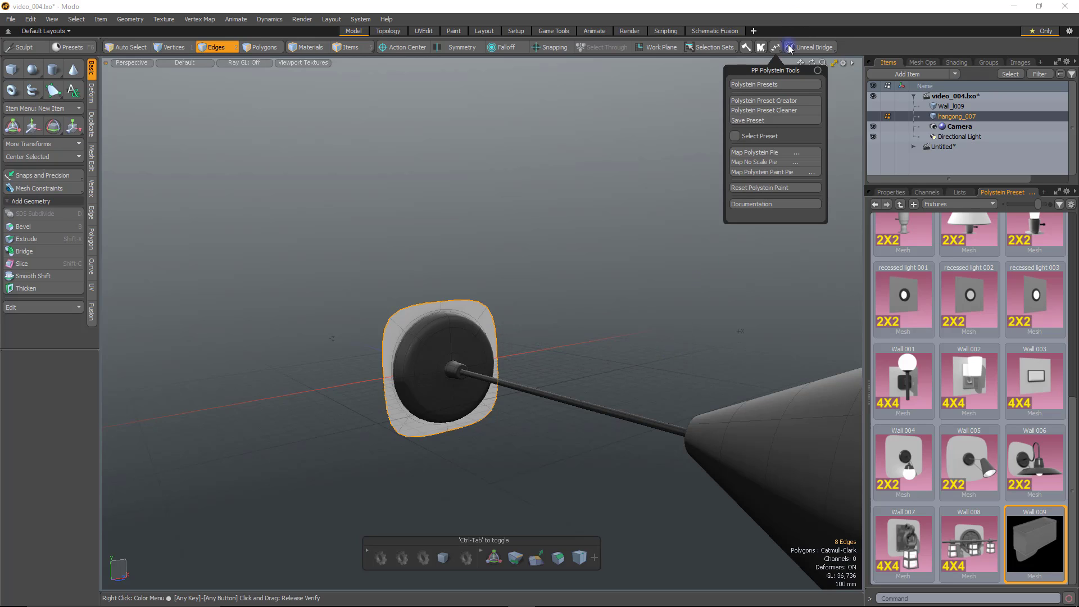
{"action": "left_click", "coordinate": [801, 98]}
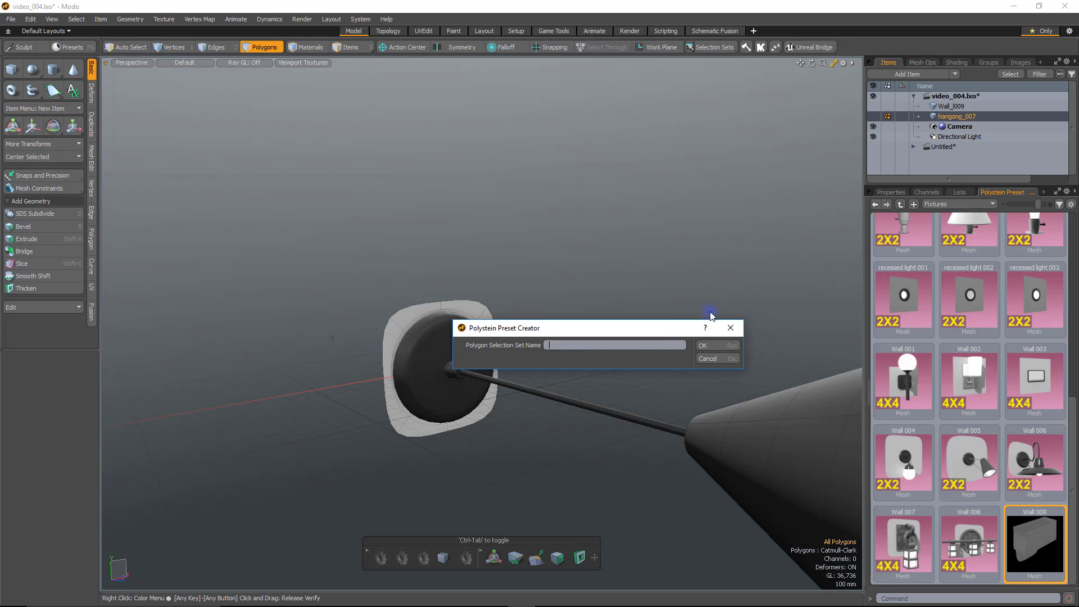
{"action": "left_click", "coordinate": [727, 346]}
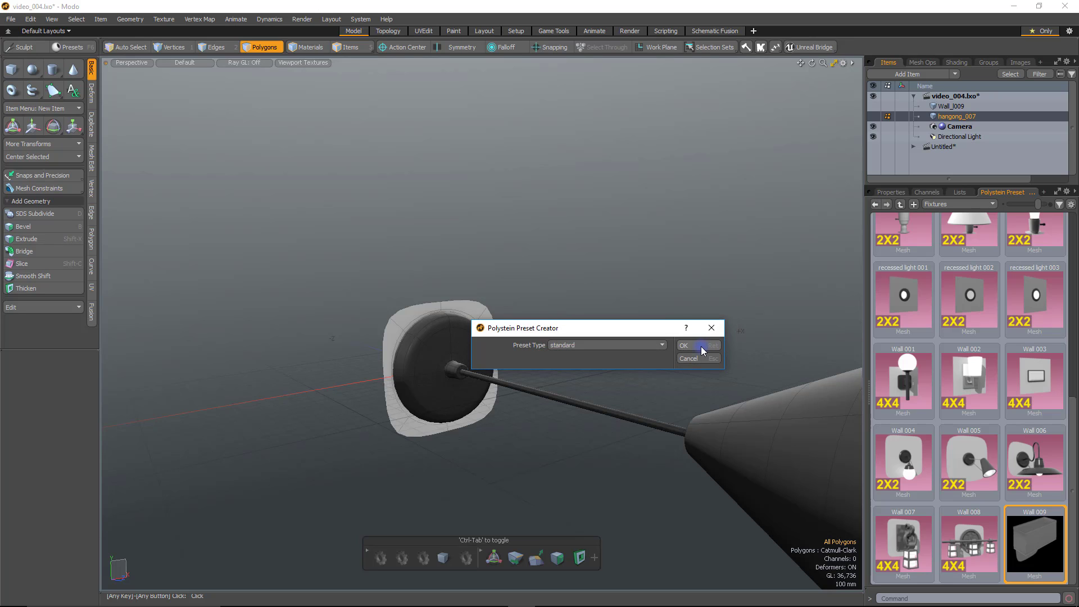
{"action": "left_click", "coordinate": [700, 347]}
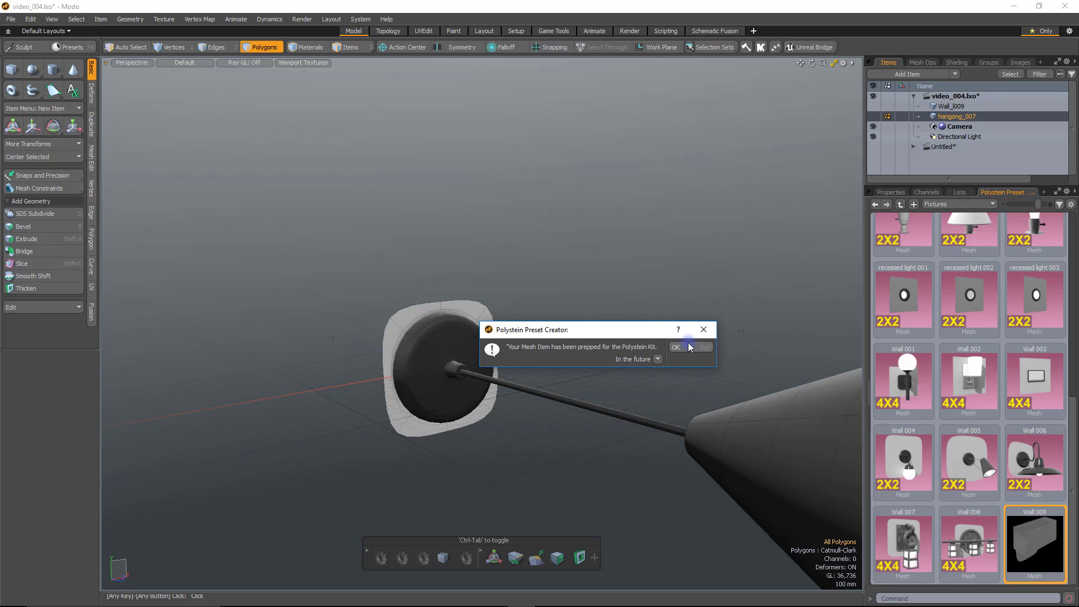
{"action": "left_click", "coordinate": [693, 349]}
Start saving the hanging lamp as a mesh preset in the LS_I_Love_Lamp Fixtures folder, picking Hanging_006 as the base file name.
{"action": "scroll", "coordinate": [960, 299], "scroll_direction": "up", "scroll_amount": 3}
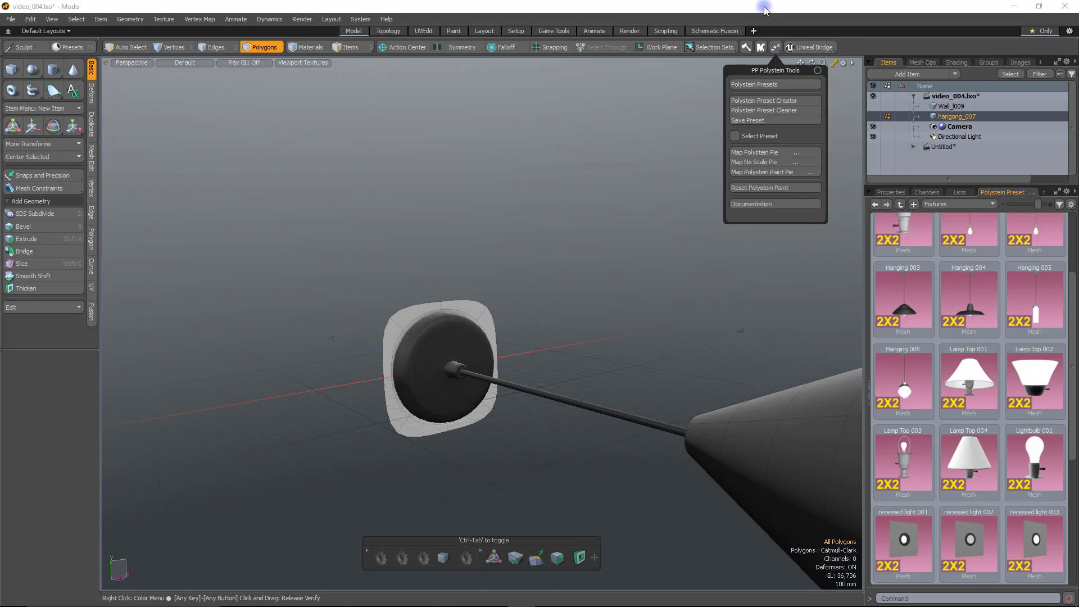
{"action": "left_click", "coordinate": [778, 120]}
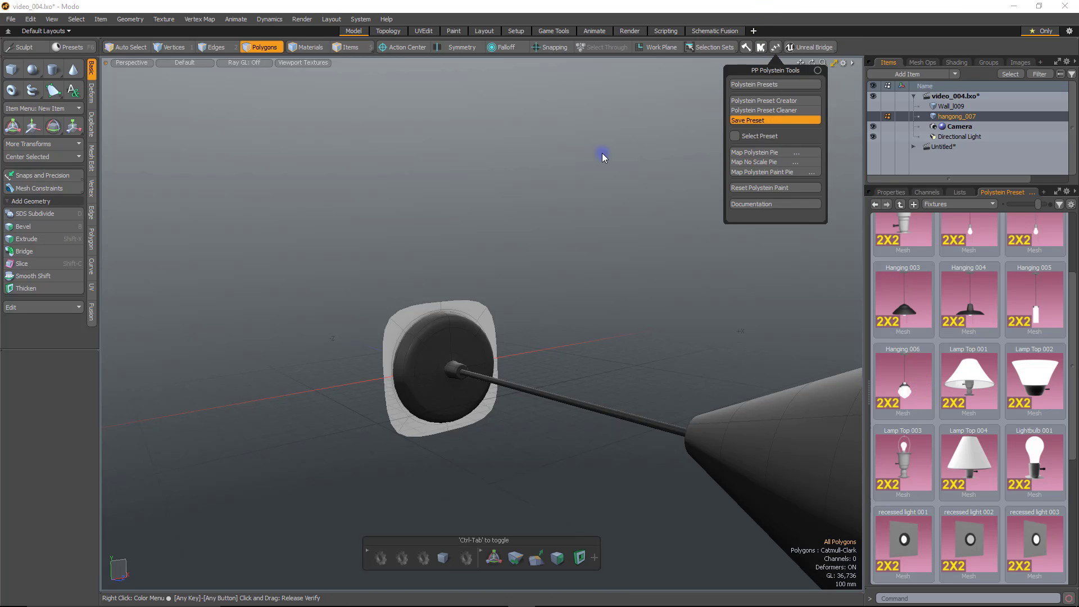
{"action": "left_click", "coordinate": [461, 272]}
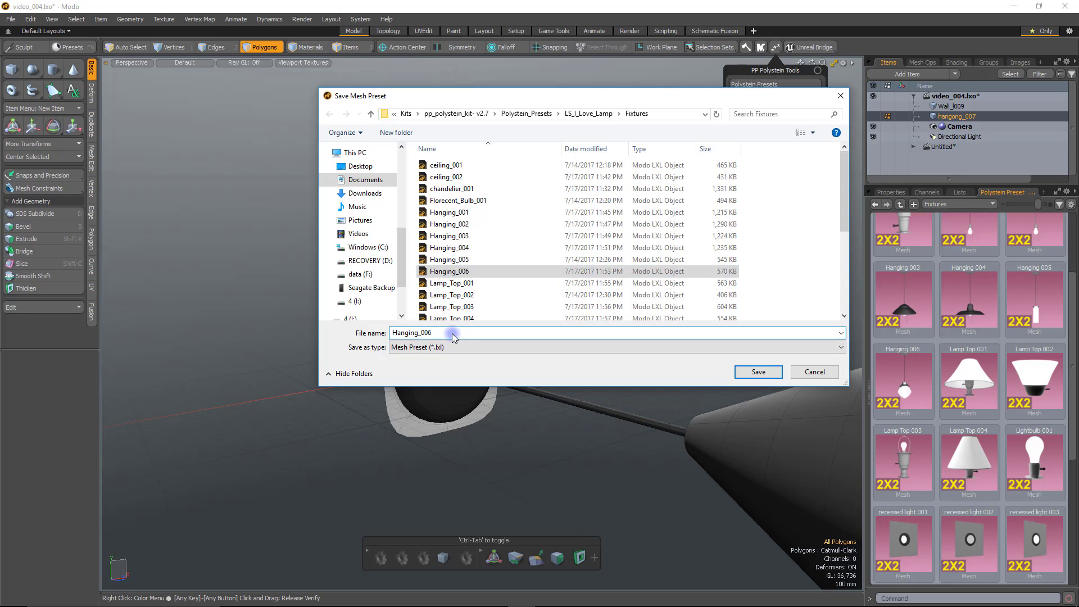
Save the mesh preset under the name Hanging_007 in the Fixtures folder.
{"action": "key", "text": "BackSpace"}
{"action": "type", "text": "7"}
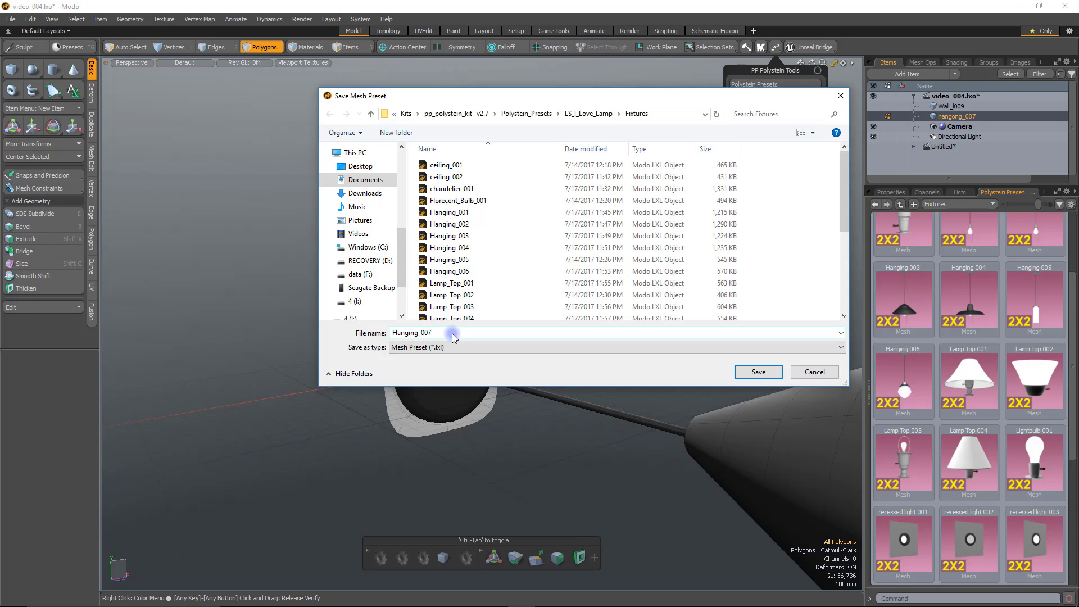
{"action": "key", "text": "Return"}
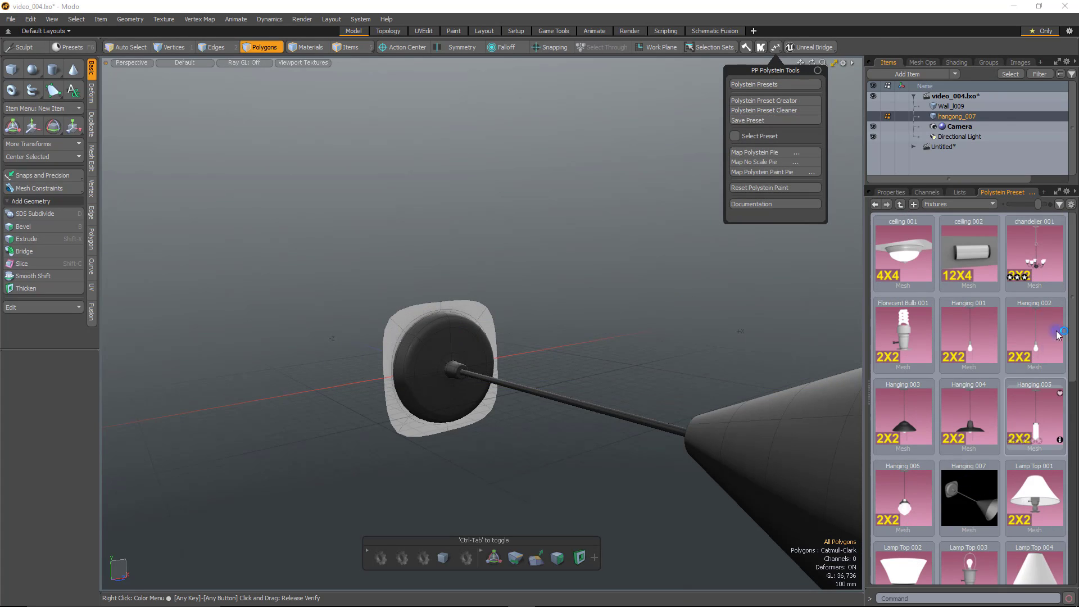
Switch to the Untitled scene and show the zz_test folder in the preset browser.
{"action": "left_click", "coordinate": [935, 147]}
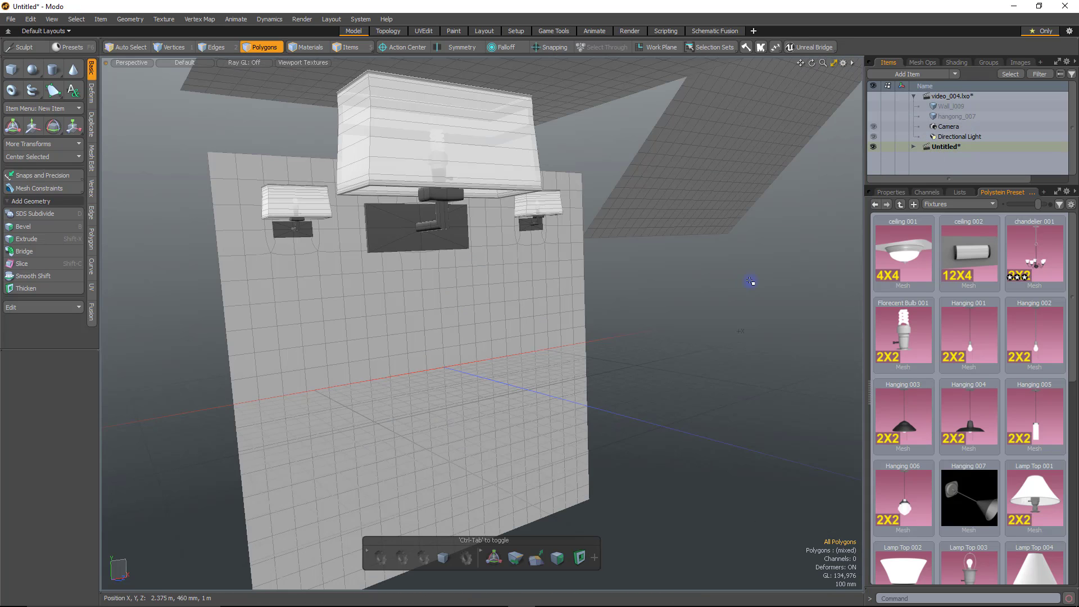
{"action": "scroll", "coordinate": [749, 289], "scroll_direction": "down", "scroll_amount": 3}
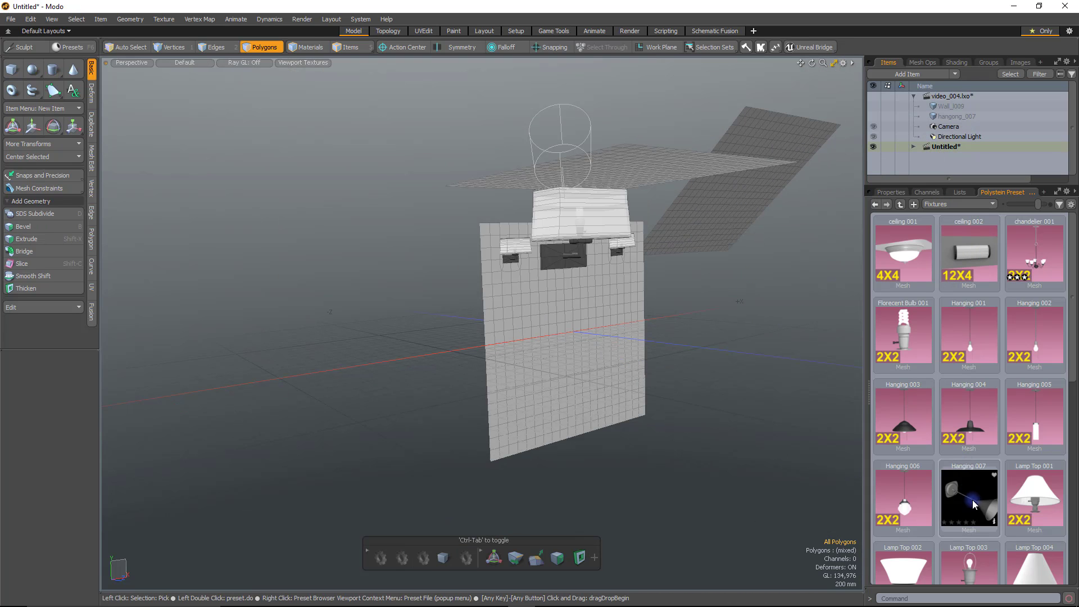
{"action": "left_click", "coordinate": [983, 204]}
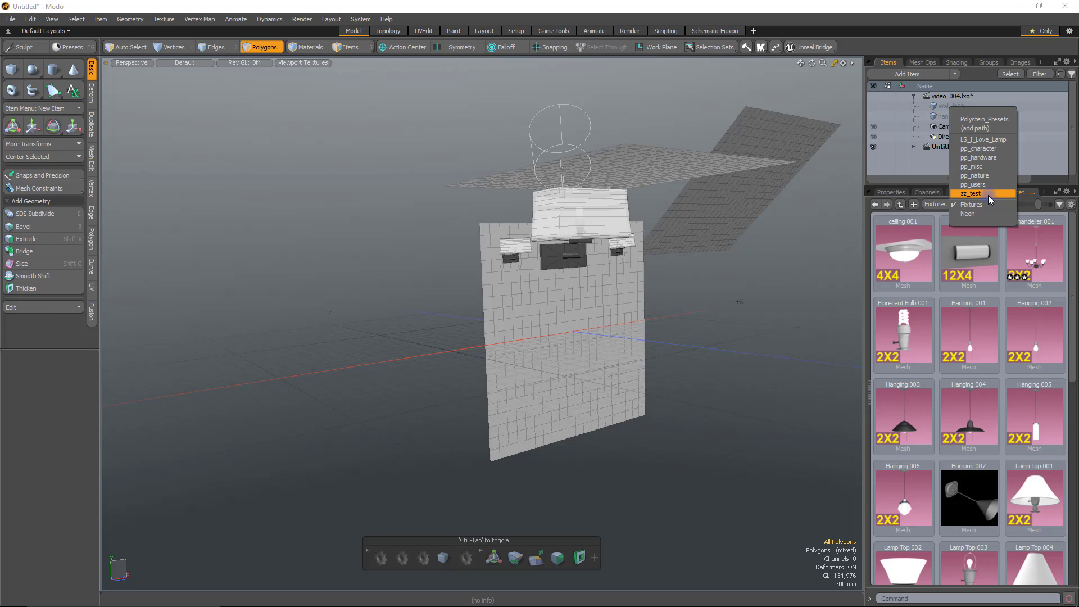
{"action": "left_click", "coordinate": [988, 194]}
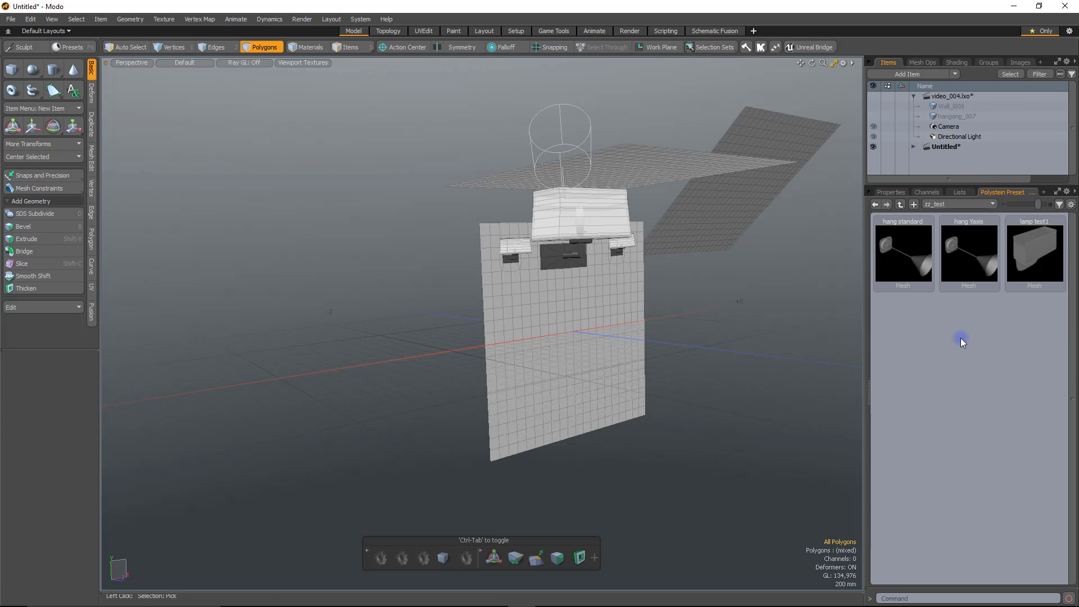
Map the hang standard preset onto a two-by-two polygon patch on the underside of the horizontal ceiling plane.
{"action": "left_click", "coordinate": [908, 249]}
{"action": "left_click", "coordinate": [967, 258]}
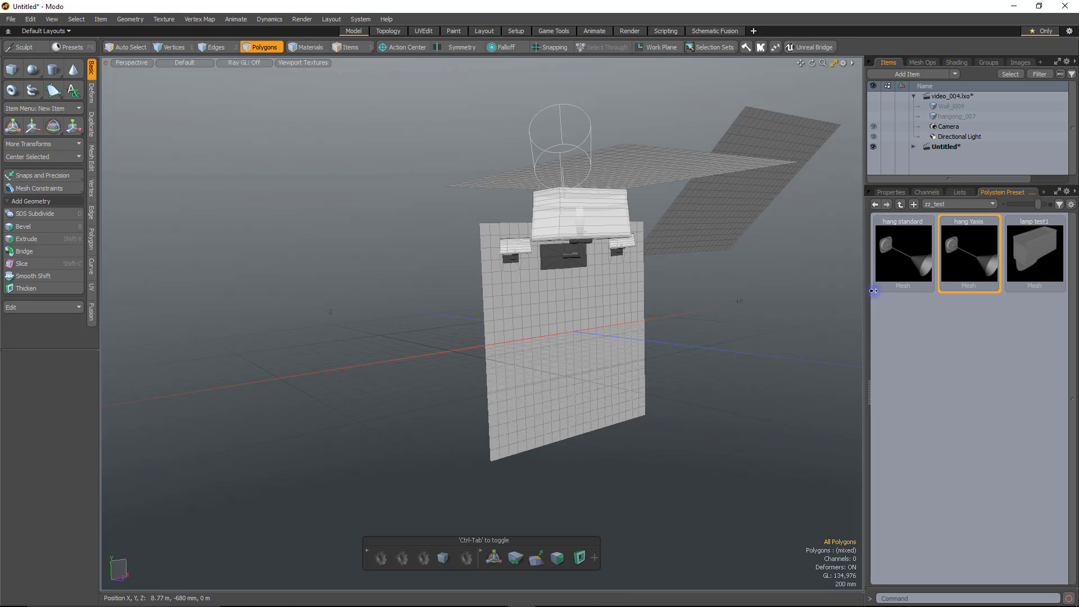
{"action": "left_click", "coordinate": [902, 237]}
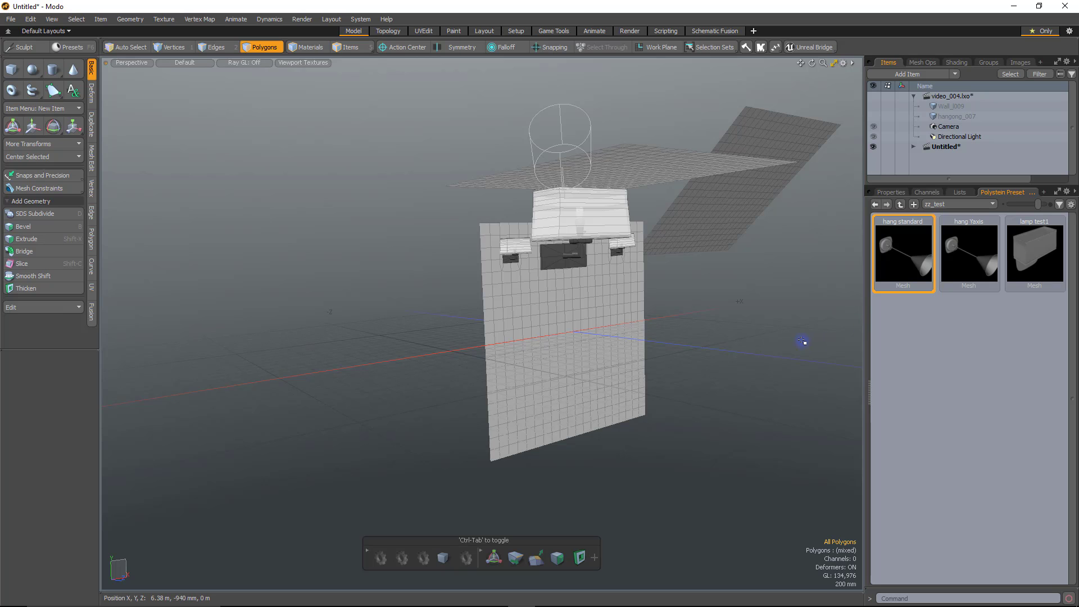
{"action": "left_click_drag", "start_coordinate": [799, 337], "coordinate": [746, 329], "text": "alt"}
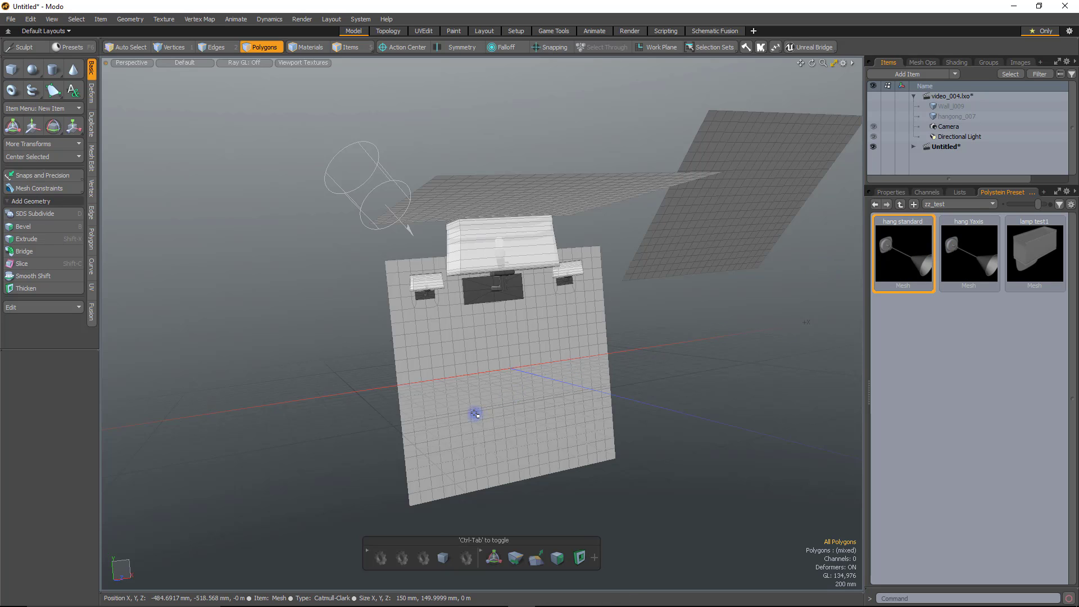
{"action": "left_click_drag", "start_coordinate": [475, 414], "coordinate": [622, 222], "text": "alt"}
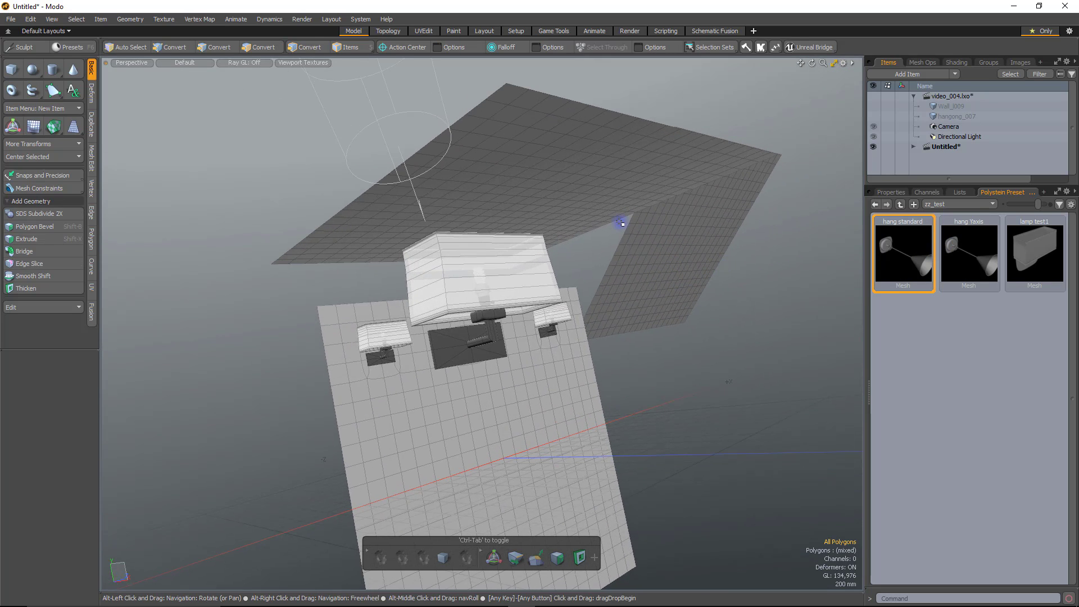
{"action": "mouse_move", "coordinate": [530, 119]}
{"action": "left_mouse_down"}
{"action": "mouse_move", "coordinate": [509, 132]}
{"action": "mouse_move", "coordinate": [537, 132]}
{"action": "left_mouse_up"}
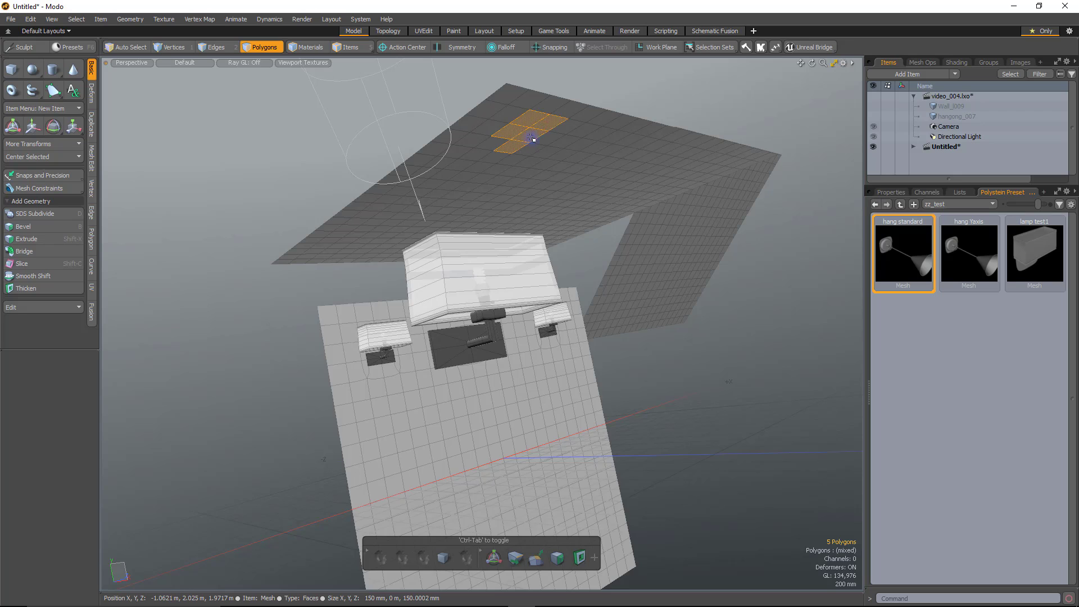
{"action": "key", "text": "ctrl+space"}
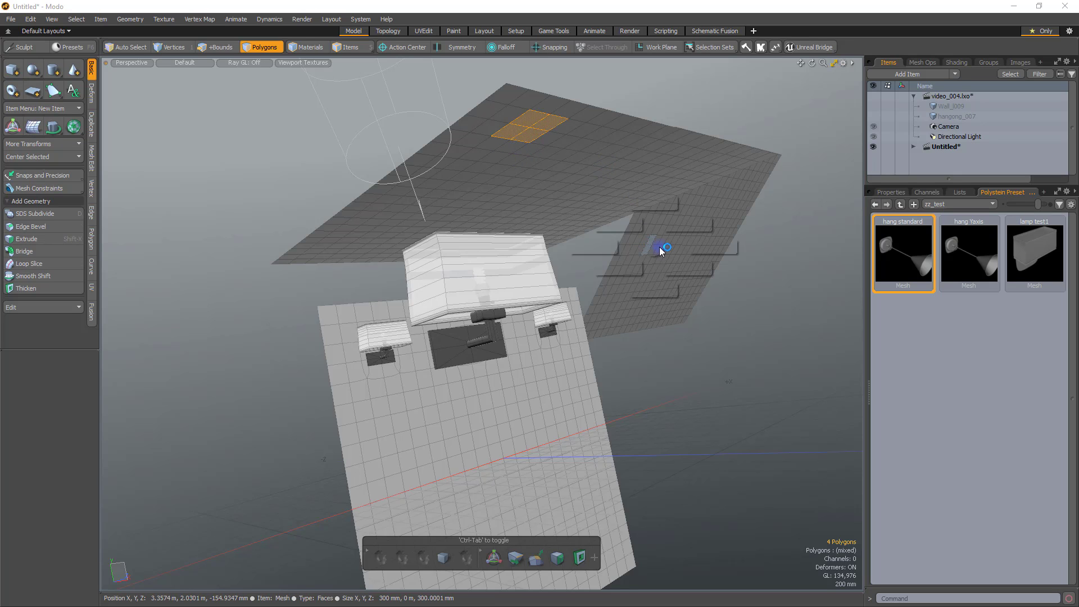
{"action": "left_click", "coordinate": [599, 240]}
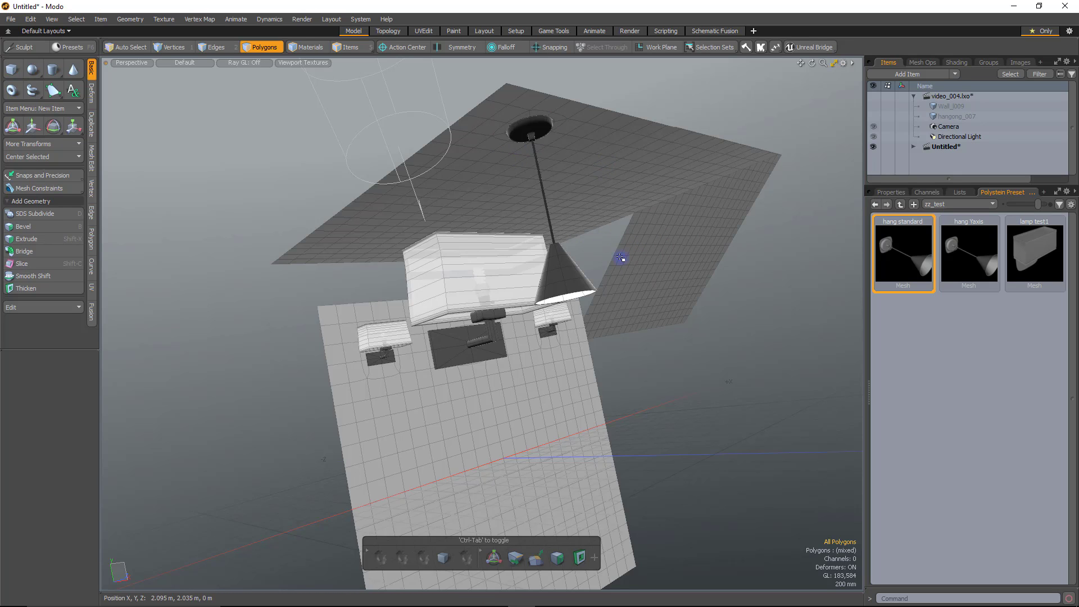
Map the hang standard preset onto a two-by-two polygon patch of the slanted ceiling plane.
{"action": "left_click_drag", "start_coordinate": [622, 258], "coordinate": [646, 213], "text": "alt"}
{"action": "key", "text": "3"}
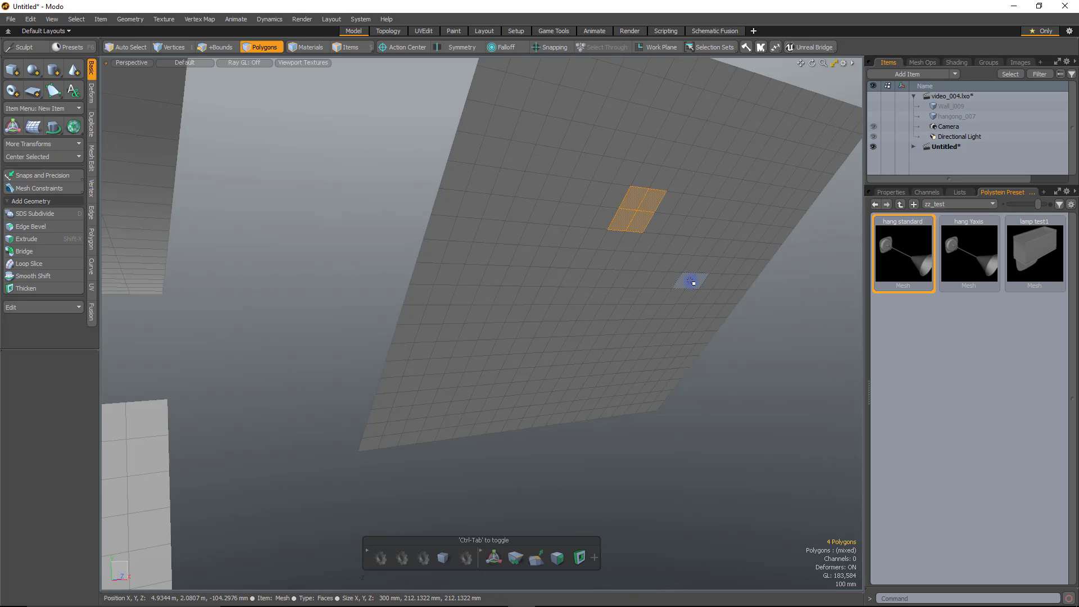
{"action": "key", "text": "ctrl+space"}
{"action": "left_click", "coordinate": [628, 280]}
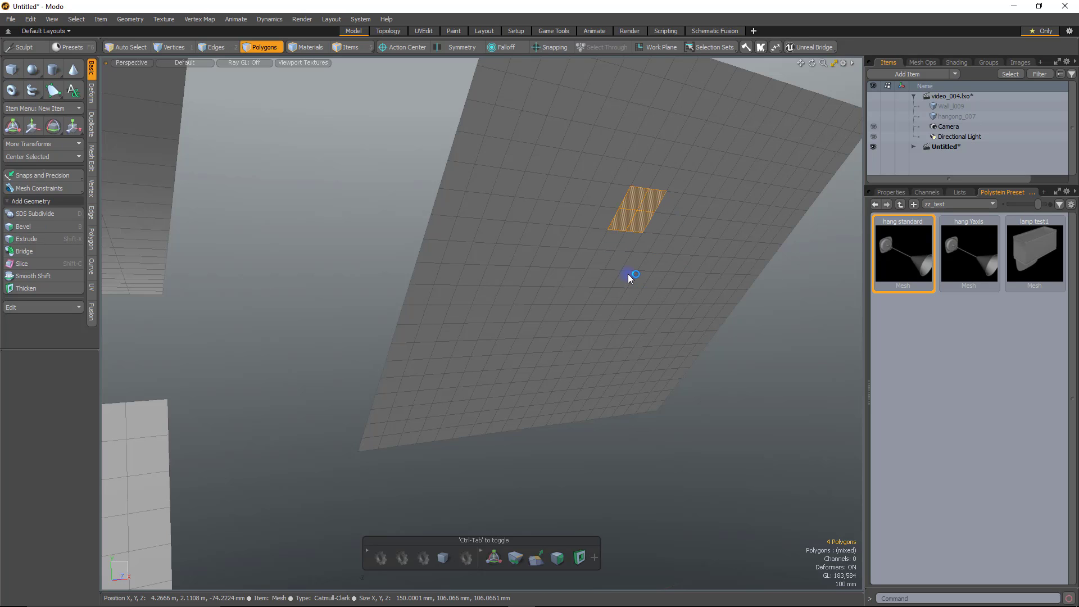
{"action": "left_click_drag", "start_coordinate": [628, 274], "coordinate": [710, 138], "text": "alt"}
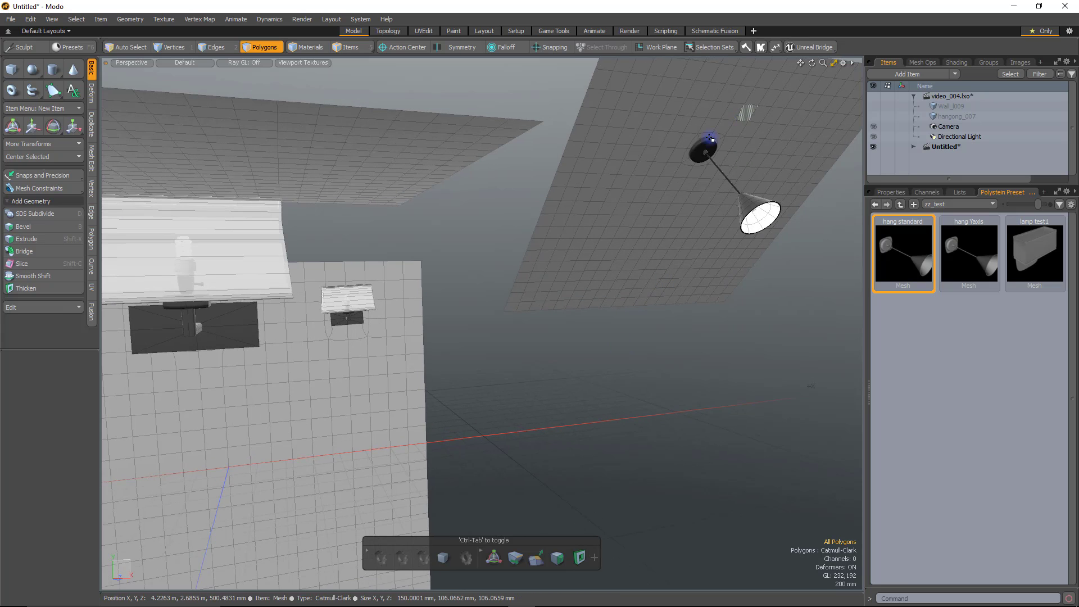
Map the hang standard preset onto a two-by-two polygon patch near the wall's lower-left corner and view all three lamps.
{"action": "left_click_drag", "start_coordinate": [573, 362], "coordinate": [824, 251], "text": "alt"}
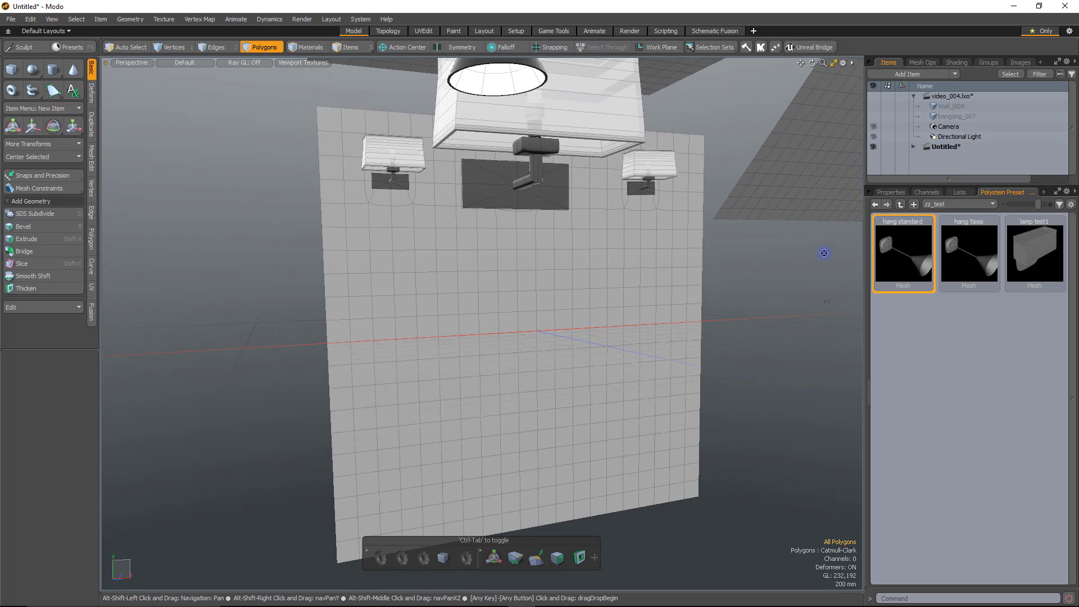
{"action": "left_click", "coordinate": [381, 391], "text": "shift"}
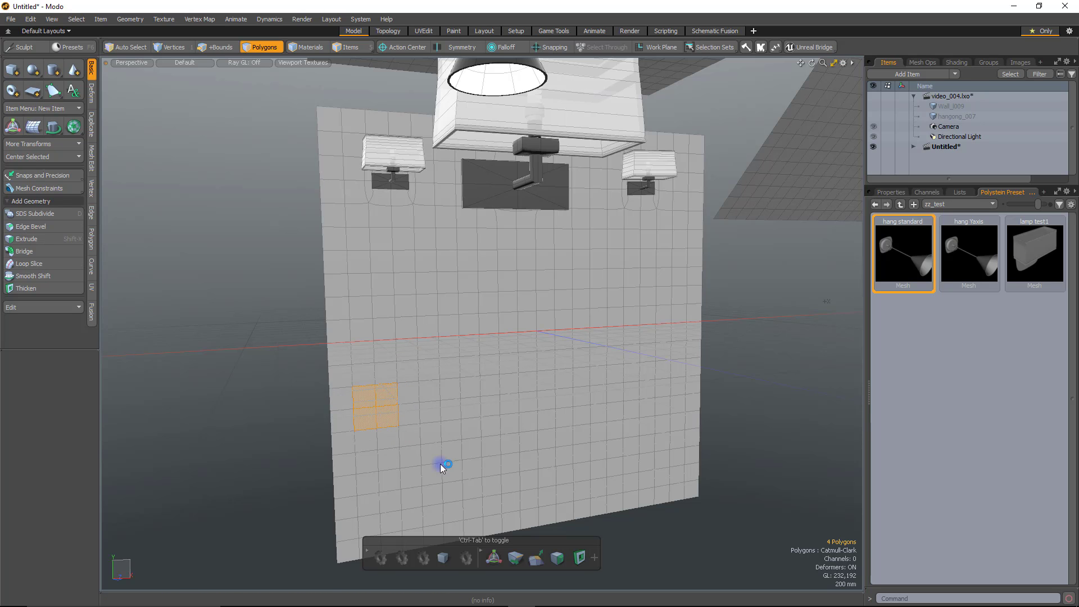
{"action": "left_click_drag", "start_coordinate": [502, 471], "coordinate": [673, 429], "text": "alt"}
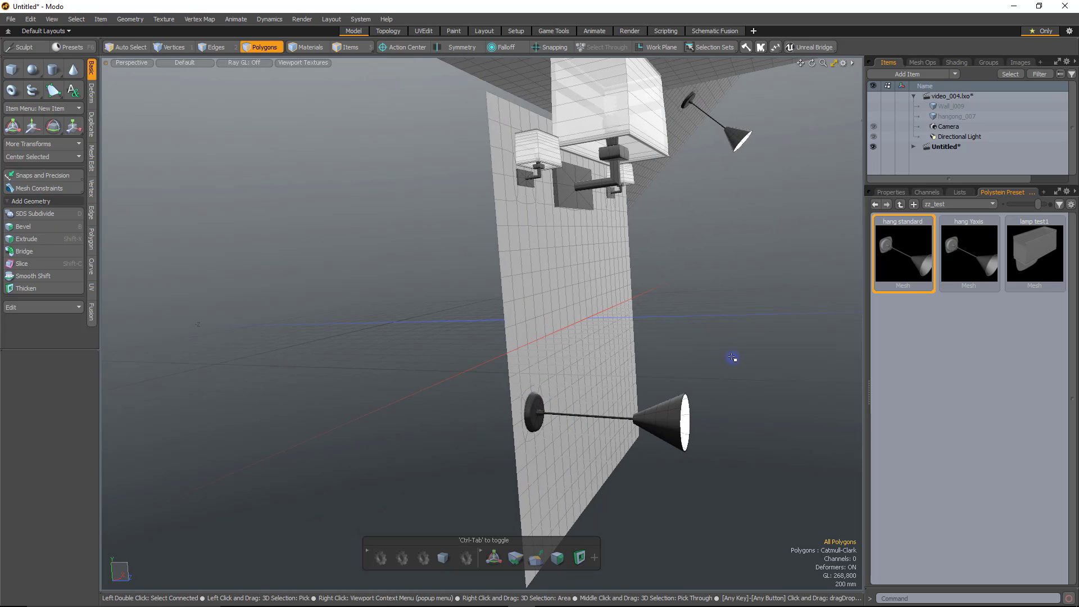
{"action": "scroll", "coordinate": [733, 357], "scroll_direction": "down", "scroll_amount": 5}
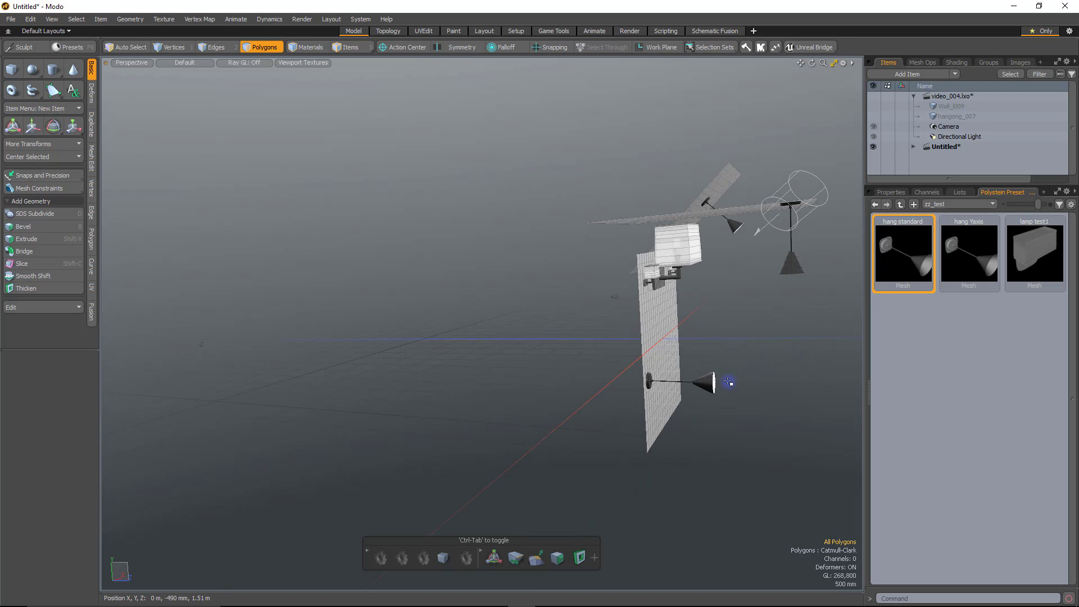
{"action": "scroll", "coordinate": [728, 382], "scroll_direction": "up", "scroll_amount": 5}
{"action": "left_click_drag", "start_coordinate": [776, 400], "coordinate": [634, 450], "text": "alt"}
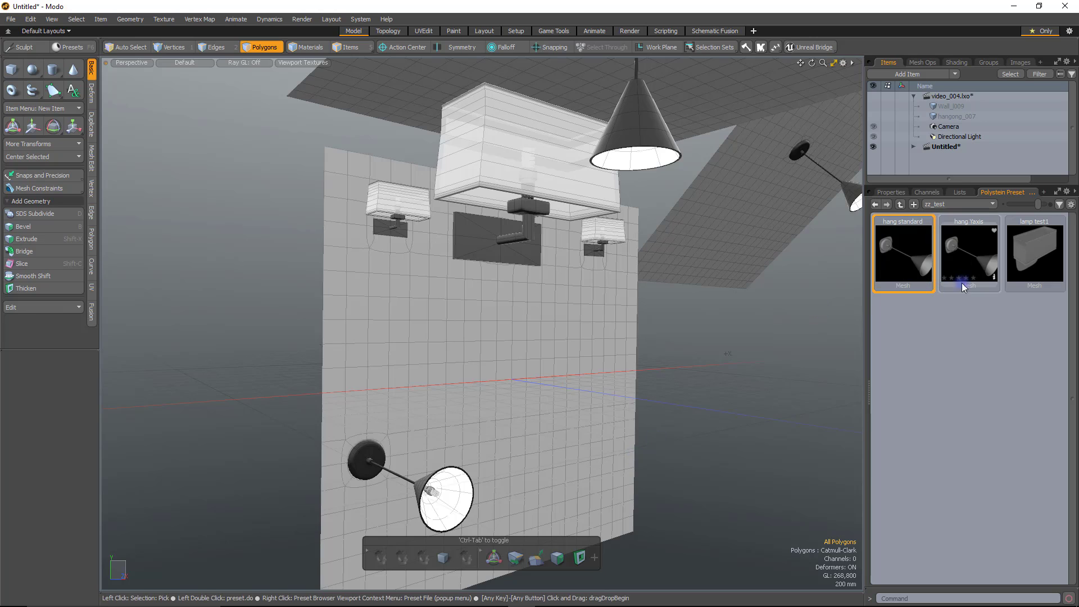
Map the hang Yaxis preset onto a two-by-two polygon patch of the horizontal ceiling, beside the existing hanging lamp.
{"action": "mouse_move", "coordinate": [969, 252]}
{"action": "left_mouse_down"}
{"action": "mouse_move", "coordinate": [787, 253]}
{"action": "mouse_move", "coordinate": [978, 259]}
{"action": "left_mouse_up"}
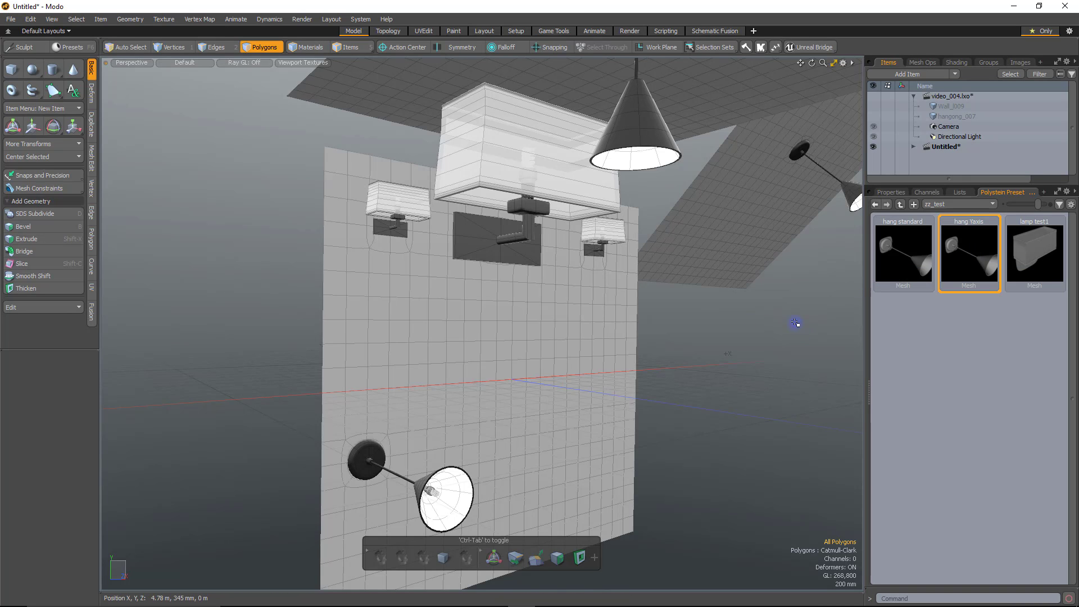
{"action": "scroll", "coordinate": [740, 356], "scroll_direction": "down", "scroll_amount": 3}
{"action": "left_click_drag", "start_coordinate": [754, 373], "coordinate": [607, 313], "text": "alt+shift"}
{"action": "scroll", "coordinate": [662, 181], "scroll_direction": "up", "scroll_amount": 3}
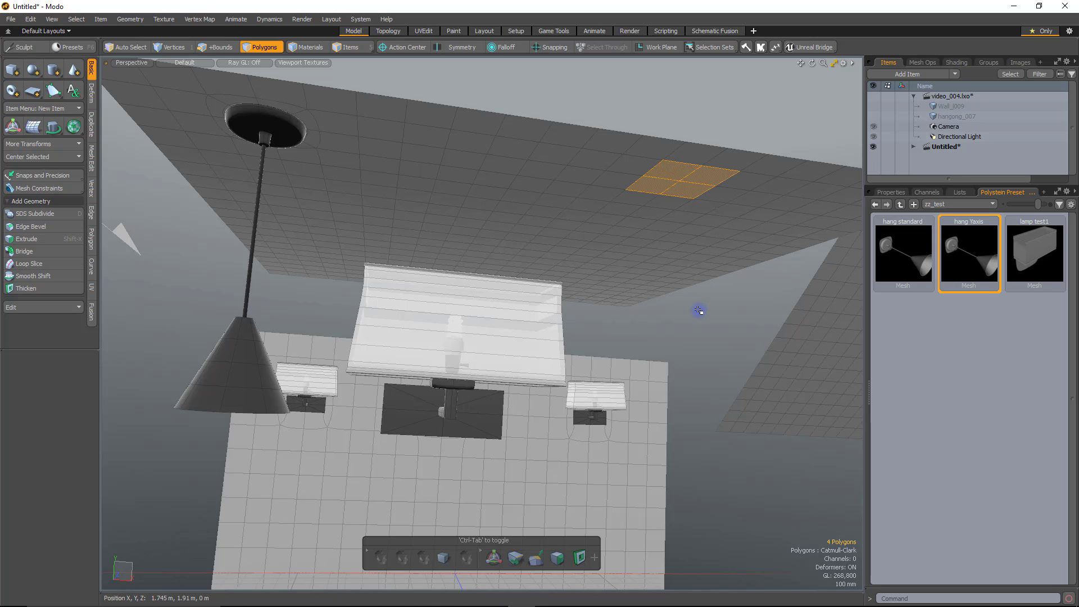
{"action": "key", "text": "shift+space"}
{"action": "left_click", "coordinate": [655, 313]}
{"action": "scroll", "coordinate": [701, 219], "scroll_direction": "down", "scroll_amount": 5}
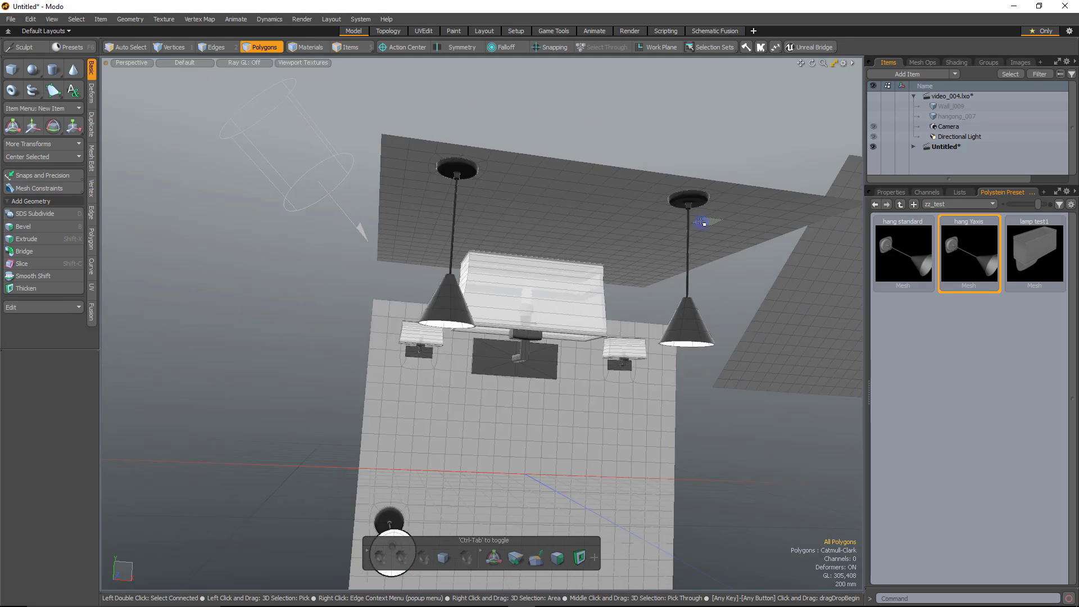
Map the hang Yaxis preset with the Left option onto a two-by-two polygon patch beside the lamp on the slanted ceiling.
{"action": "left_click_drag", "start_coordinate": [628, 298], "coordinate": [593, 324], "text": "alt"}
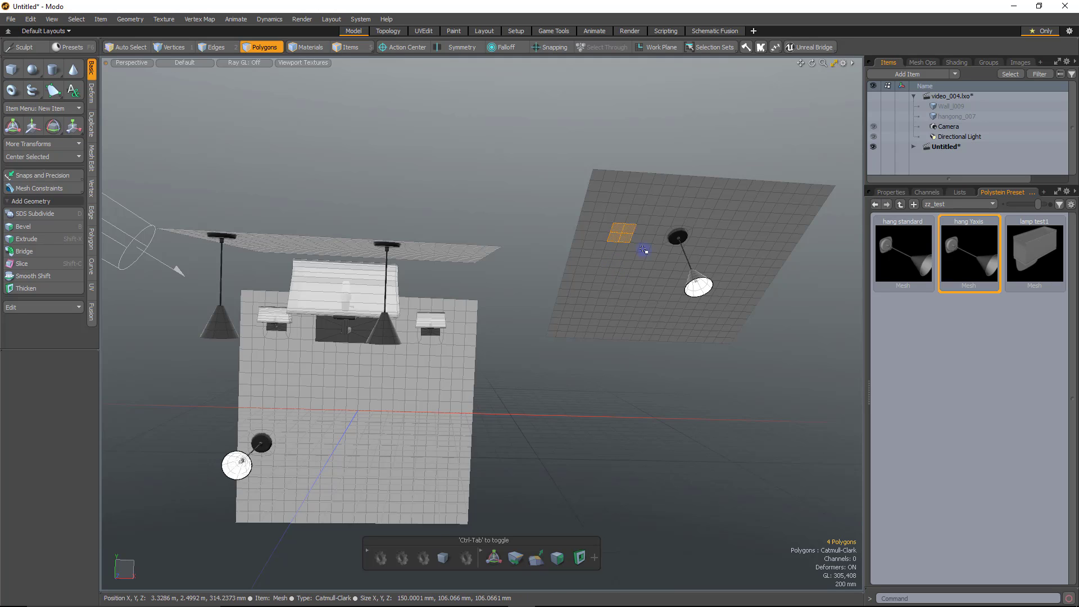
{"action": "key", "text": "ctrl+shift+space"}
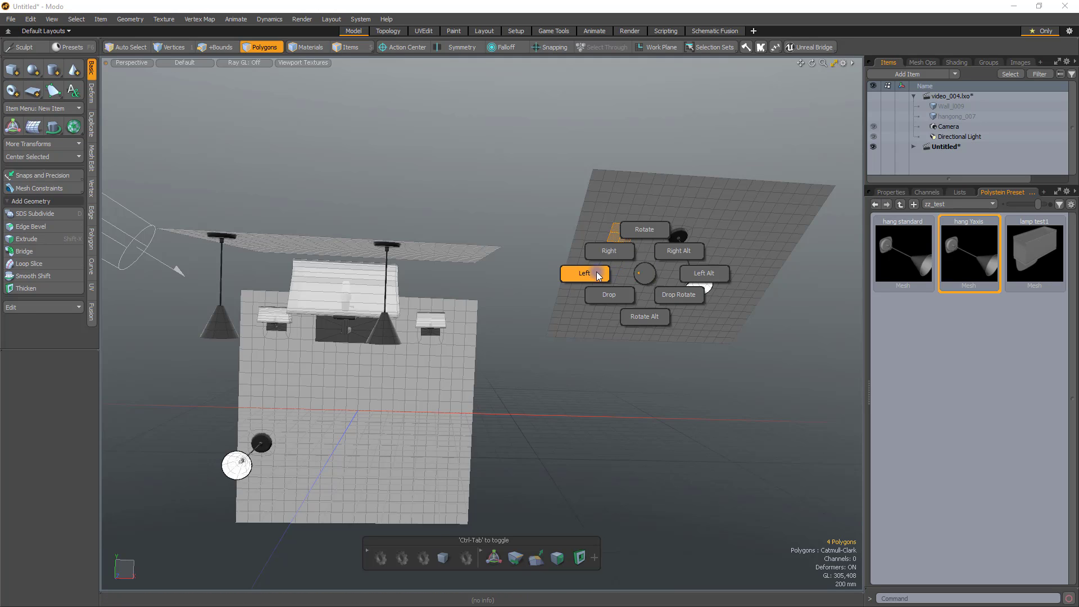
{"action": "left_click", "coordinate": [597, 275]}
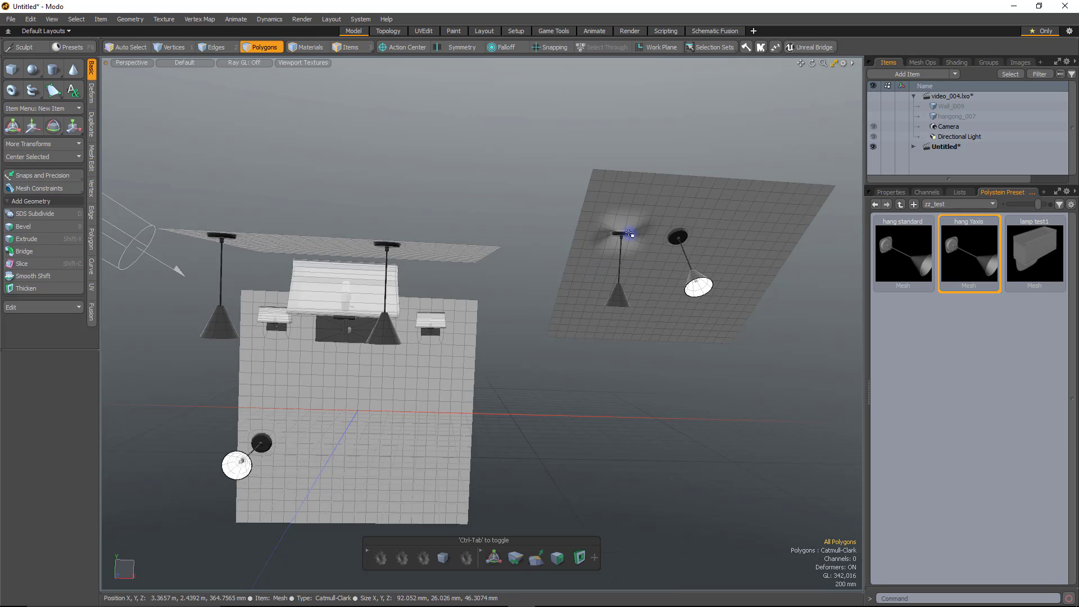
Examine from several angles how the two lamps and their bases meet the slanted ceiling.
{"action": "scroll", "coordinate": [626, 233], "scroll_direction": "up", "scroll_amount": 4}
{"action": "left_click_drag", "start_coordinate": [559, 260], "coordinate": [369, 325], "text": "alt"}
{"action": "scroll", "coordinate": [538, 261], "scroll_direction": "up", "scroll_amount": 5}
{"action": "scroll", "coordinate": [506, 318], "scroll_direction": "down", "scroll_amount": 4}
{"action": "left_click_drag", "start_coordinate": [585, 327], "coordinate": [466, 288], "text": "alt"}
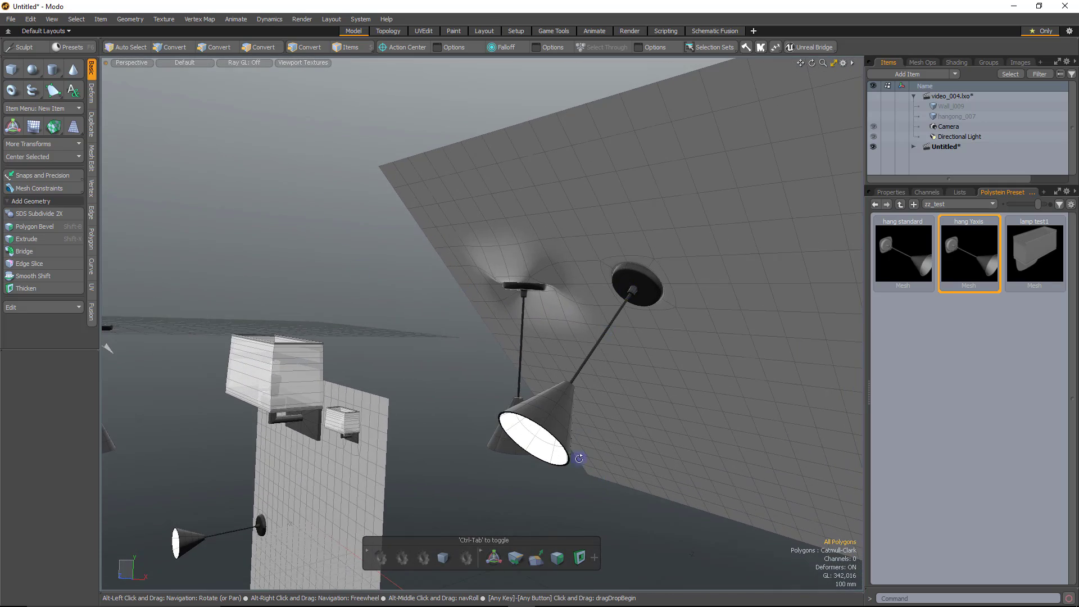
{"action": "left_click_drag", "start_coordinate": [579, 458], "coordinate": [739, 342], "text": "alt"}
{"action": "left_click_drag", "start_coordinate": [596, 347], "coordinate": [572, 259], "text": "alt+shift"}
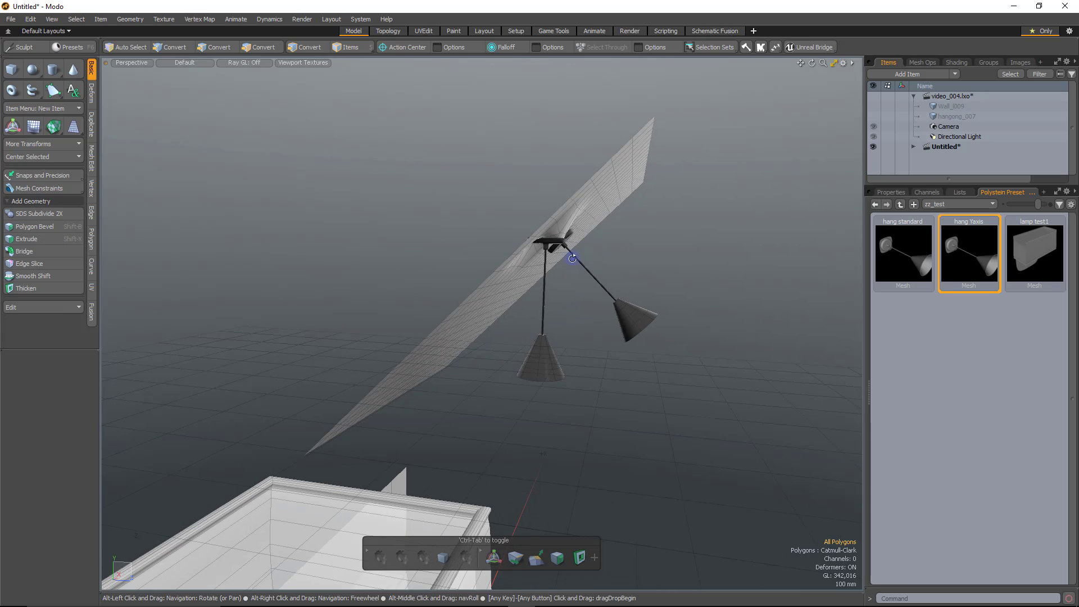
{"action": "left_click_drag", "start_coordinate": [673, 288], "coordinate": [612, 164], "text": "alt"}
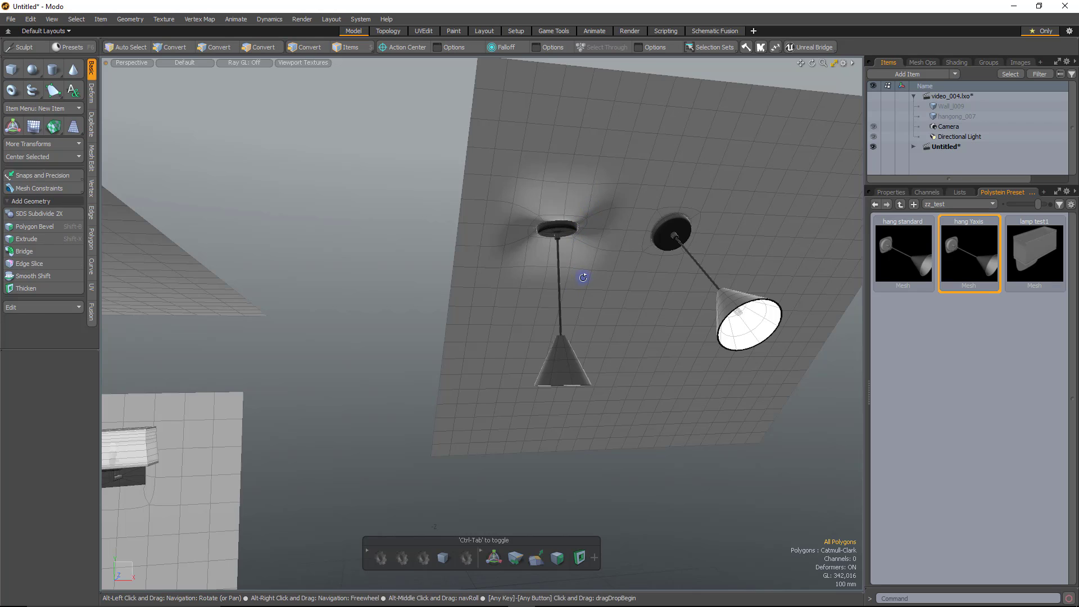
Map the hang Yaxis preset with the Left option onto a two-by-two wall patch beside the existing lamp and inspect its base.
{"action": "left_click_drag", "start_coordinate": [583, 277], "coordinate": [309, 345], "text": "alt"}
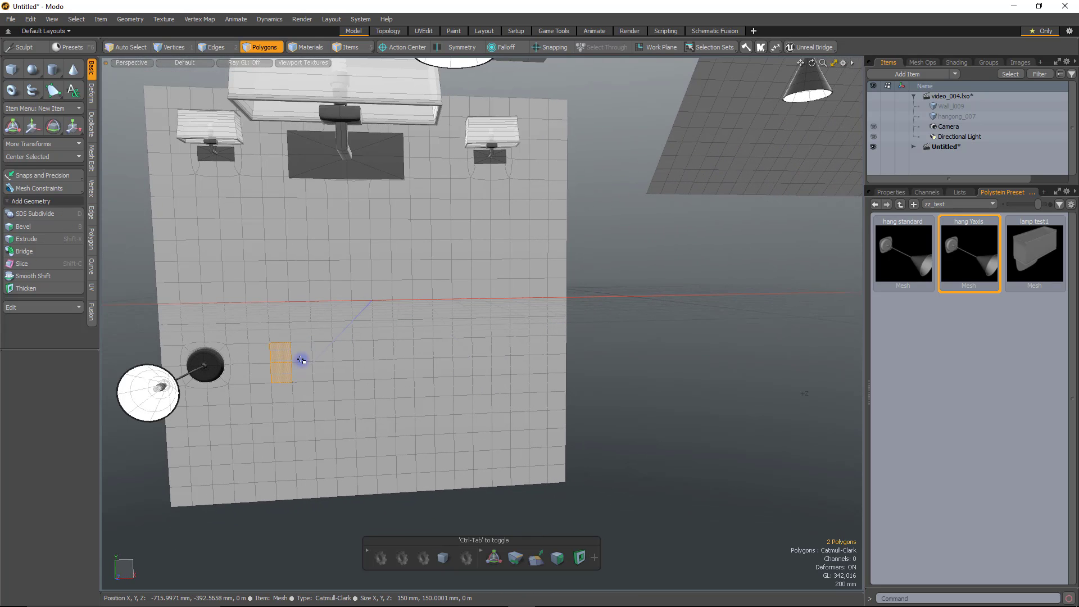
{"action": "left_click_drag", "start_coordinate": [368, 383], "coordinate": [513, 306], "text": "alt"}
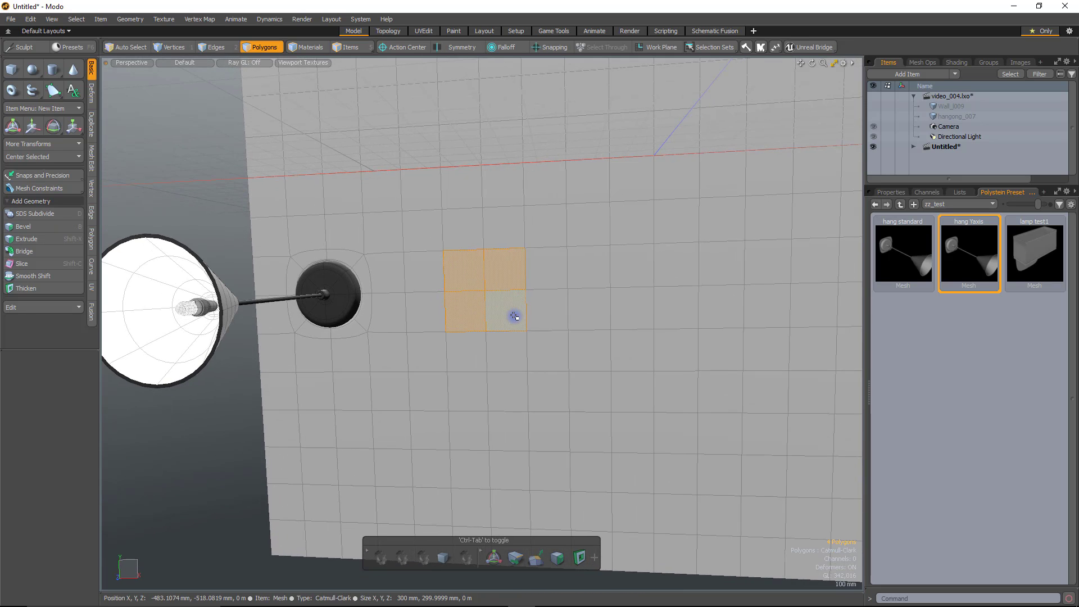
{"action": "key", "text": "shift+space"}
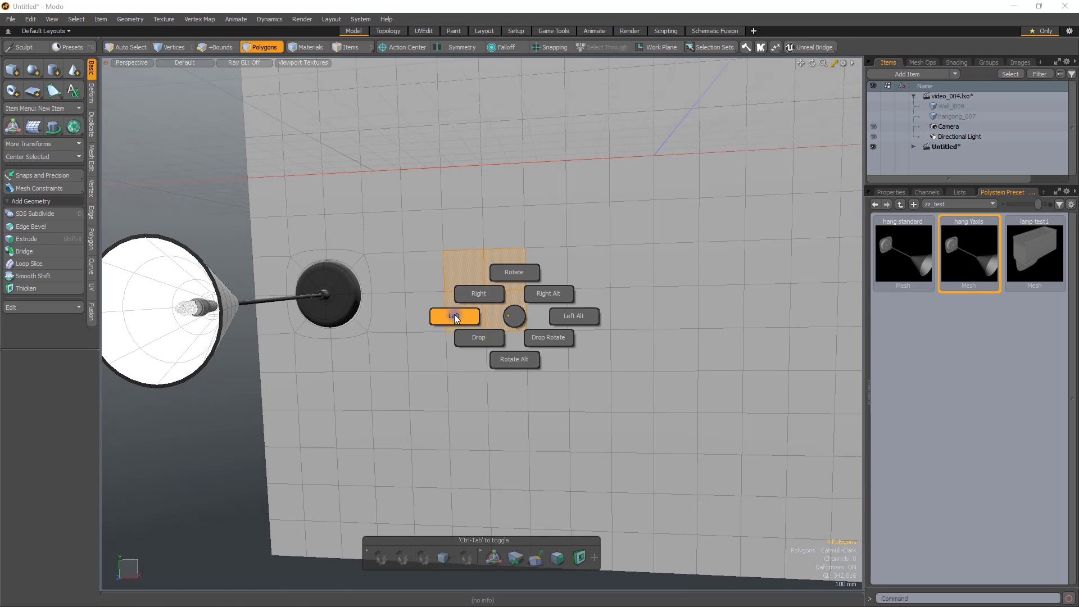
{"action": "left_click", "coordinate": [454, 314]}
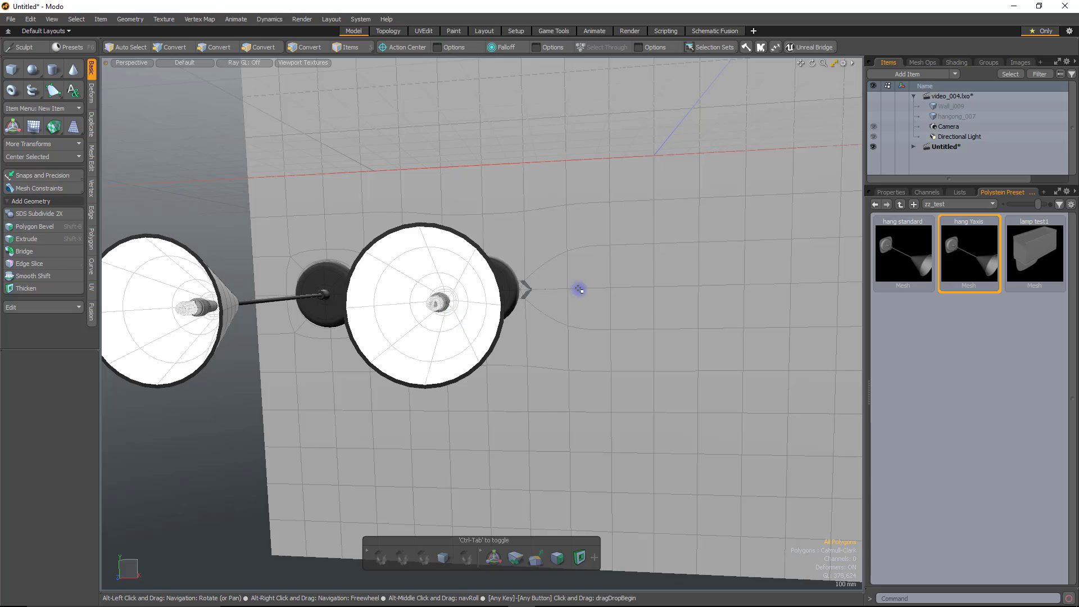
{"action": "left_click_drag", "start_coordinate": [578, 289], "coordinate": [530, 388], "text": "alt"}
{"action": "scroll", "coordinate": [429, 314], "scroll_direction": "up", "scroll_amount": 6}
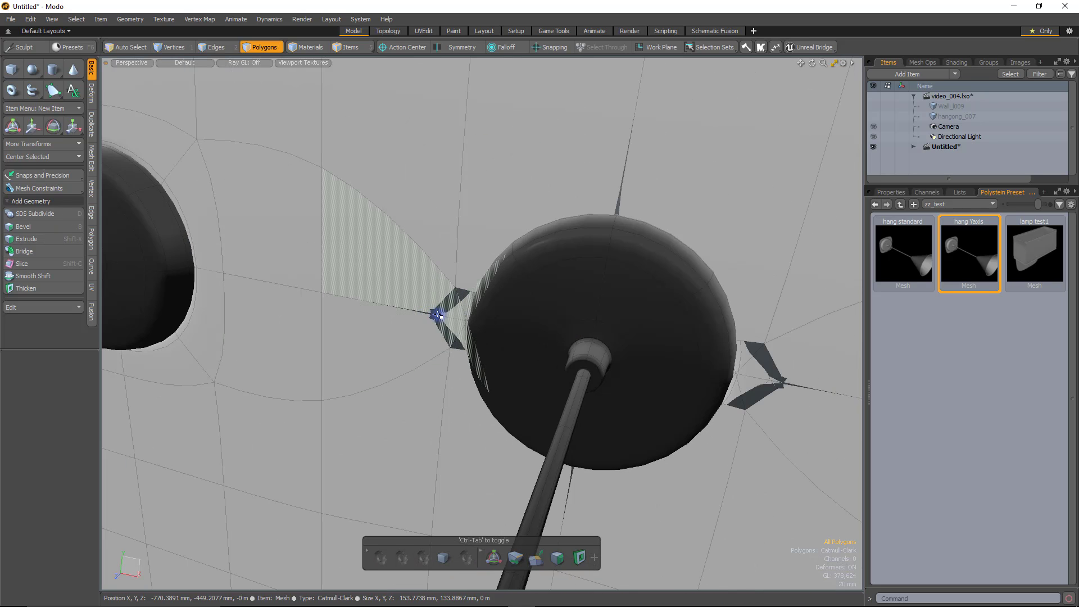
Select the horizontal ceiling together with its two hanging lamps and rotate them upside down so the surface becomes a floor.
{"action": "left_click_drag", "start_coordinate": [405, 373], "coordinate": [455, 301], "text": "alt"}
{"action": "scroll", "coordinate": [547, 338], "scroll_direction": "down", "scroll_amount": 6}
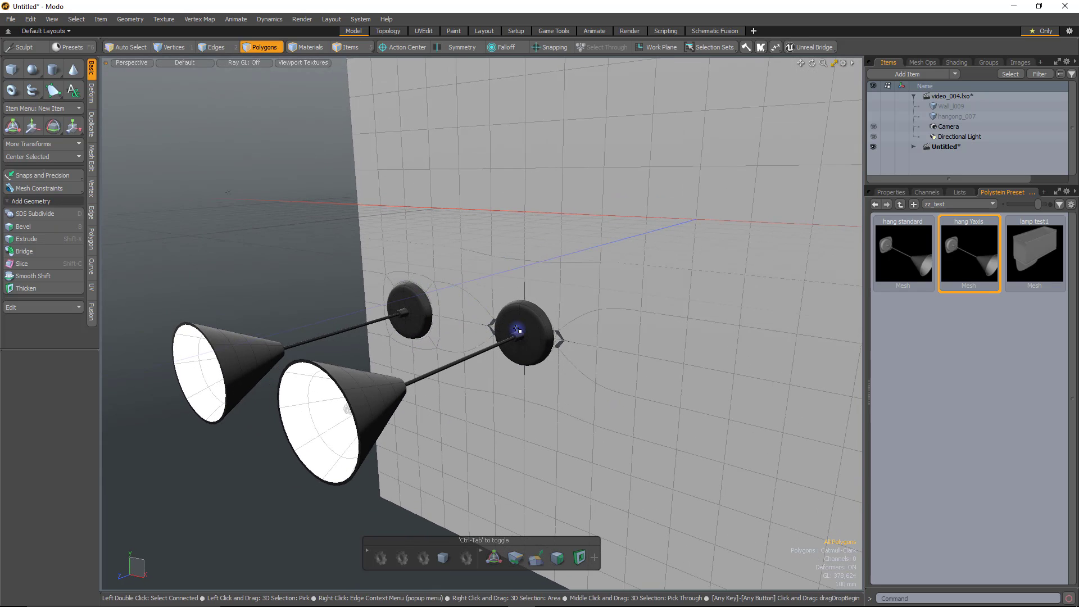
{"action": "scroll", "coordinate": [528, 333], "scroll_direction": "down", "scroll_amount": 4}
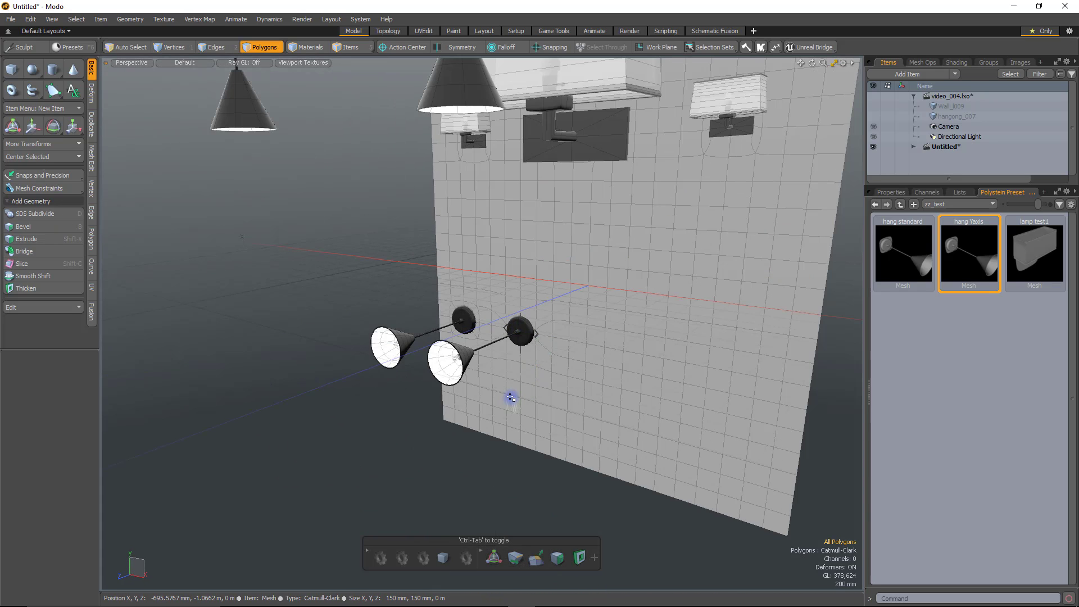
{"action": "left_click_drag", "start_coordinate": [502, 374], "coordinate": [485, 281], "text": "alt"}
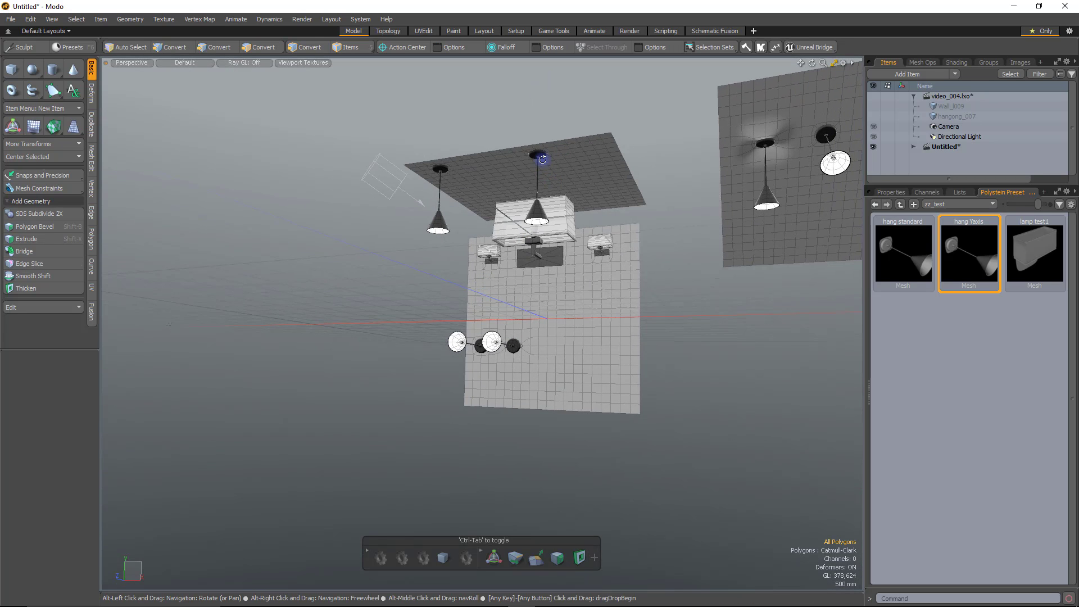
{"action": "scroll", "coordinate": [543, 160], "scroll_direction": "up", "scroll_amount": 5}
{"action": "left_click_drag", "start_coordinate": [717, 258], "coordinate": [461, 330], "text": "alt"}
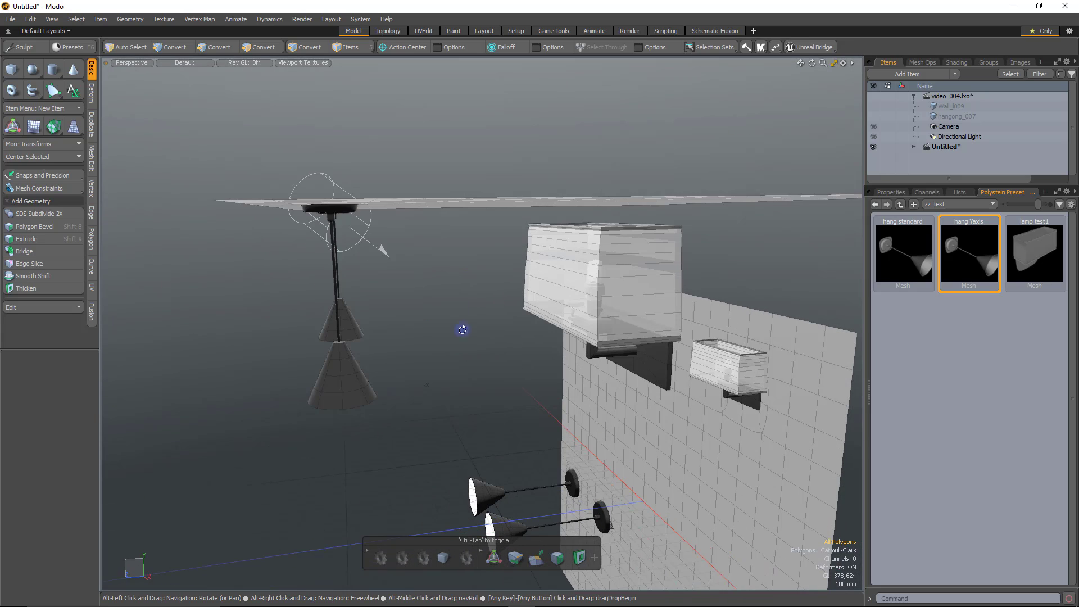
{"action": "left_click_drag", "start_coordinate": [533, 224], "coordinate": [549, 200], "text": "alt"}
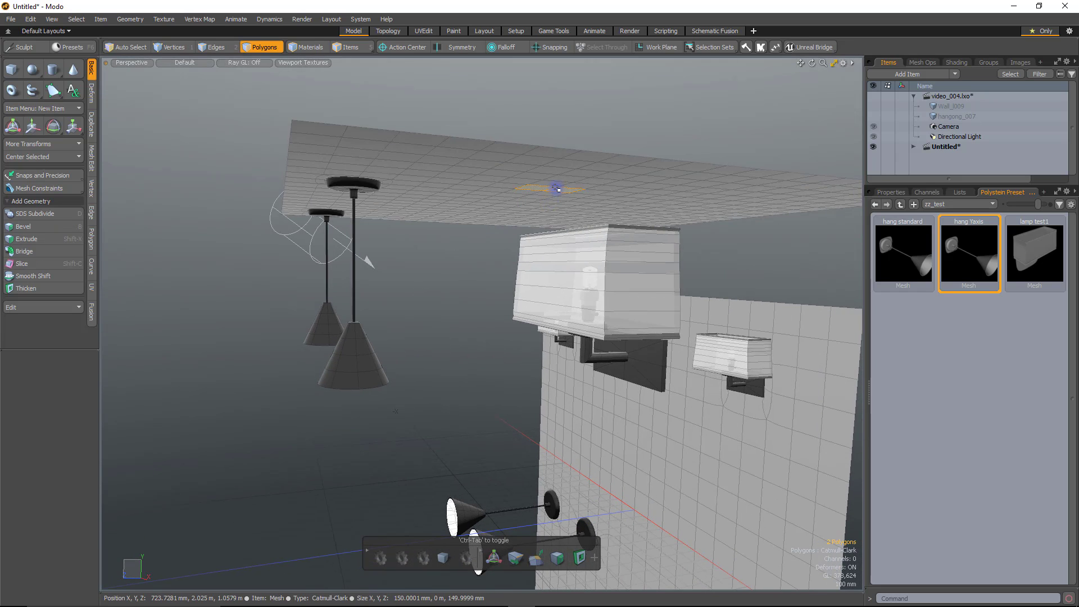
{"action": "double_click", "coordinate": [555, 189]}
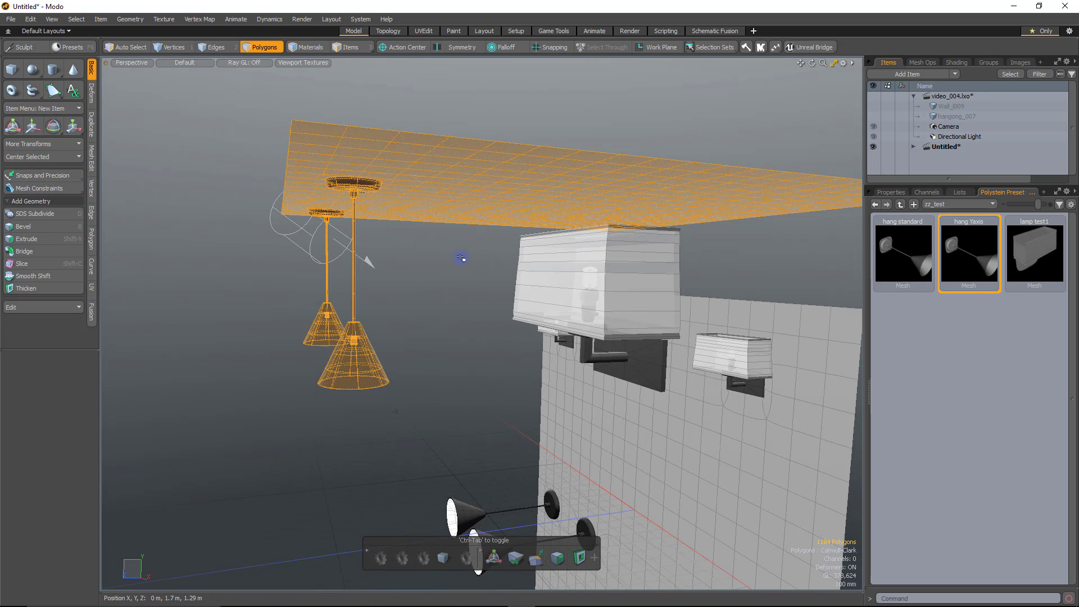
{"action": "key", "text": "e"}
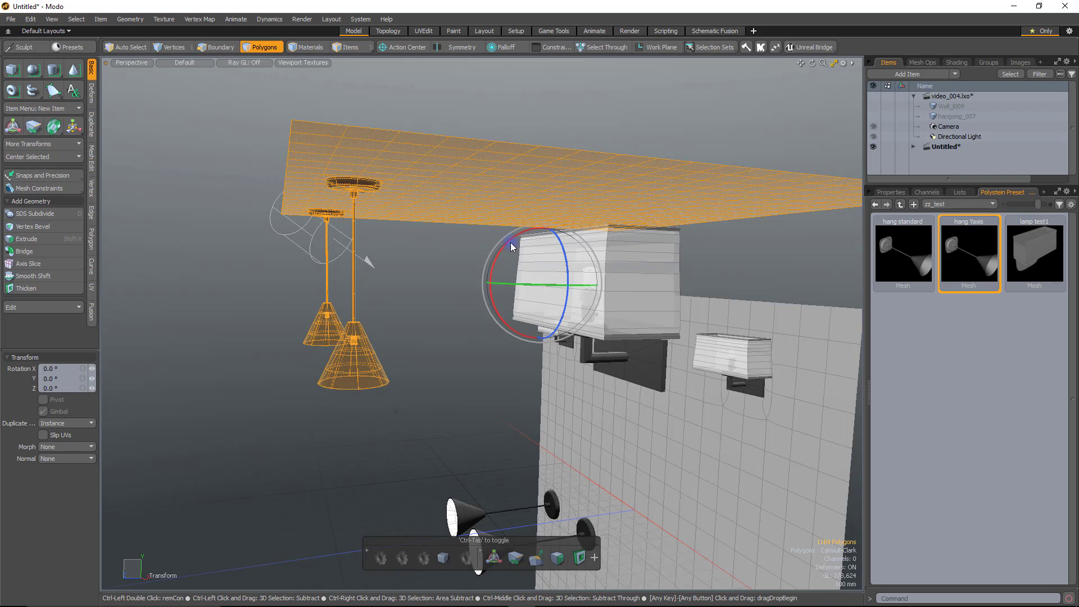
{"action": "left_click_drag", "start_coordinate": [498, 251], "coordinate": [540, 304]}
{"action": "key", "text": "space"}
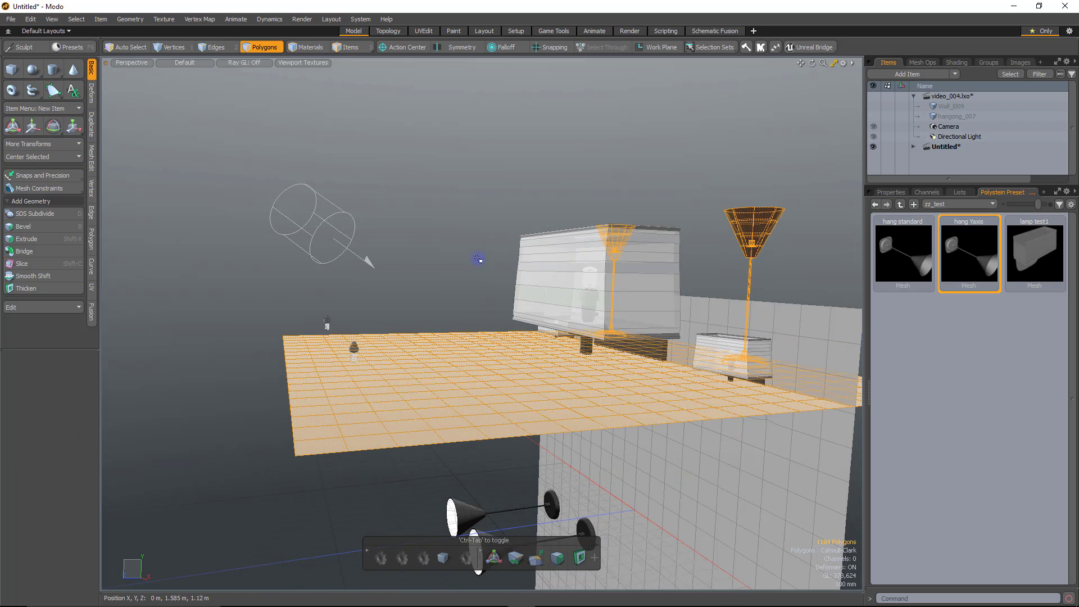
Move the flipped surface and its two lamps clear of the large wall lamp so an empty area is accessible.
{"action": "middle_click_drag", "start_coordinate": [455, 204], "coordinate": [477, 308]}
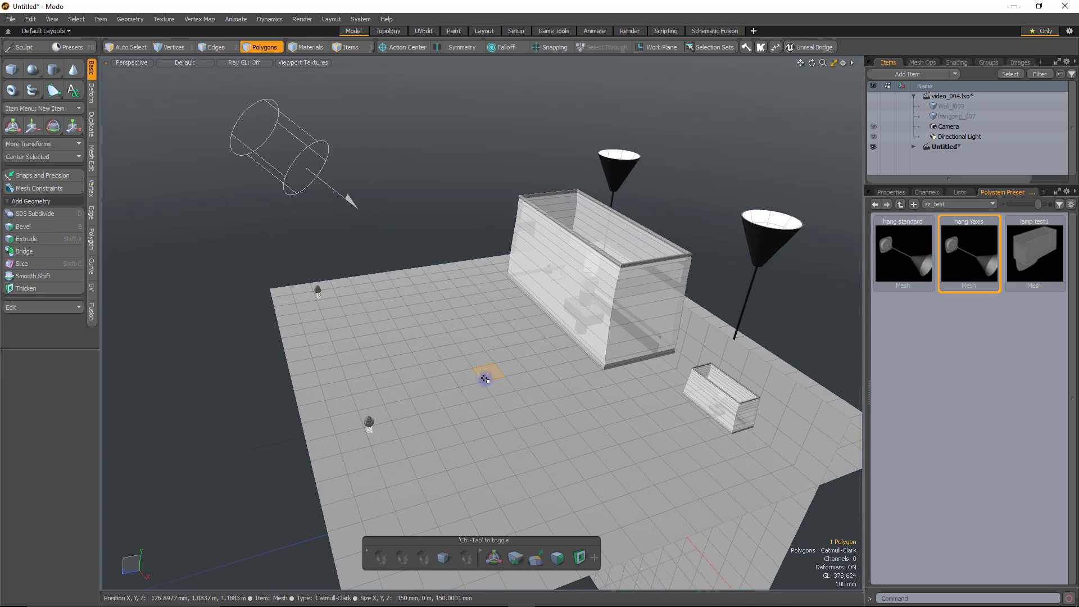
{"action": "key", "text": "w"}
{"action": "mouse_move", "coordinate": [549, 253]}
{"action": "left_mouse_down"}
{"action": "mouse_move", "coordinate": [513, 229]}
{"action": "mouse_move", "coordinate": [442, 222]}
{"action": "left_mouse_up"}
{"action": "key", "text": "space"}
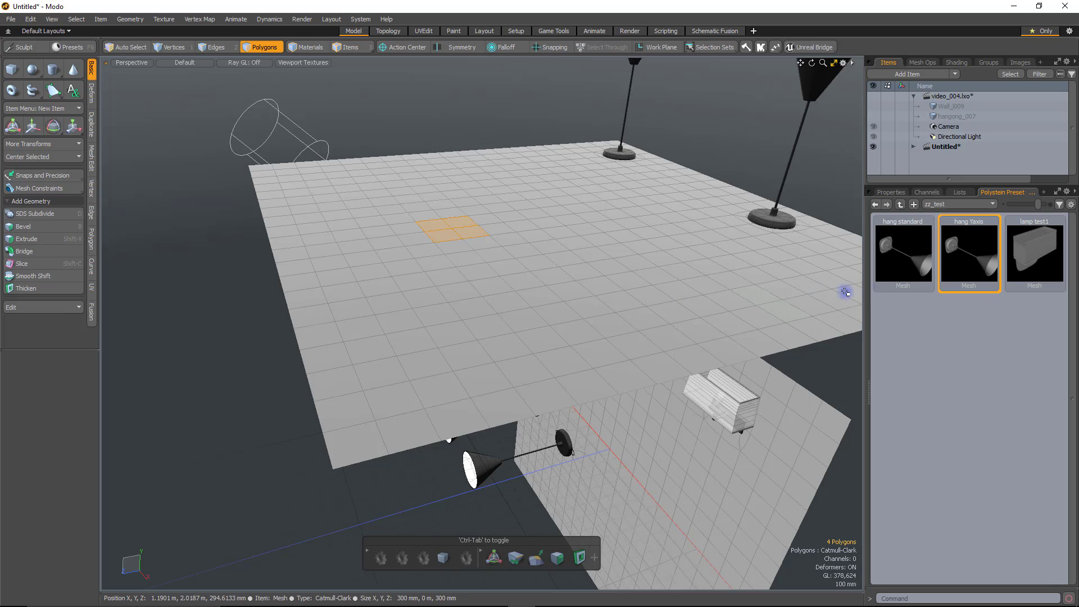
Map the hang Yaxis preset with the Left option onto a two-by-two polygon patch of the flipped floor surface.
{"action": "key", "text": "grave"}
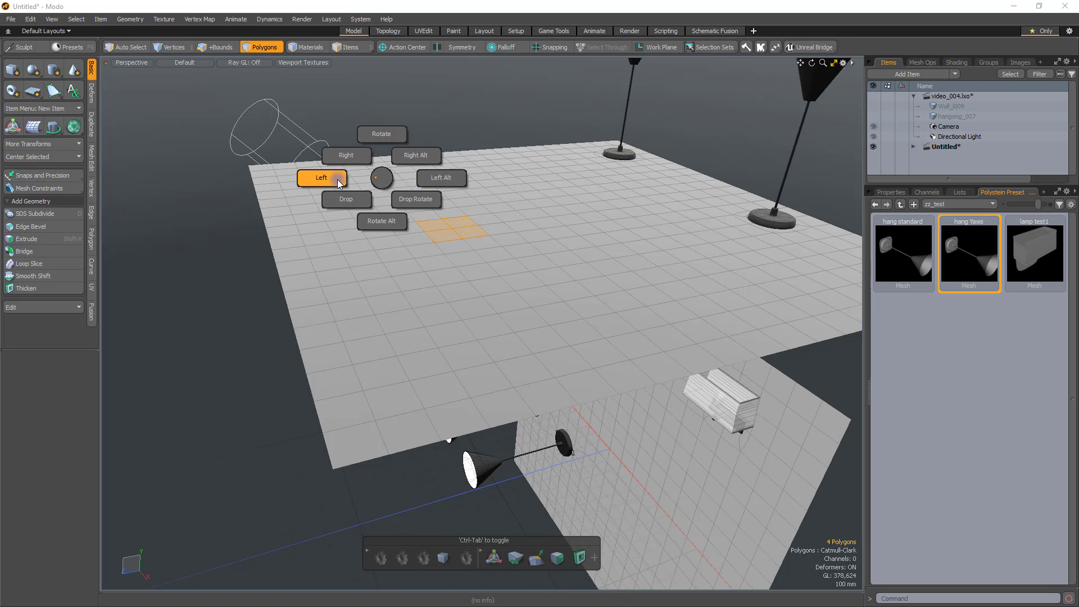
{"action": "left_click", "coordinate": [315, 176]}
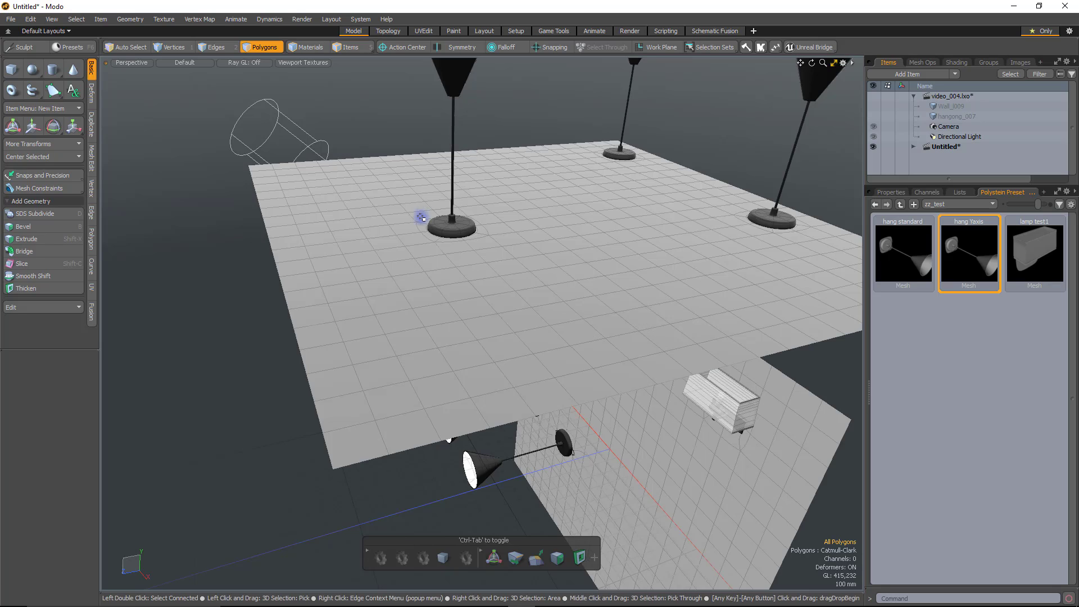
{"action": "left_click_drag", "start_coordinate": [422, 217], "coordinate": [566, 205], "text": "alt"}
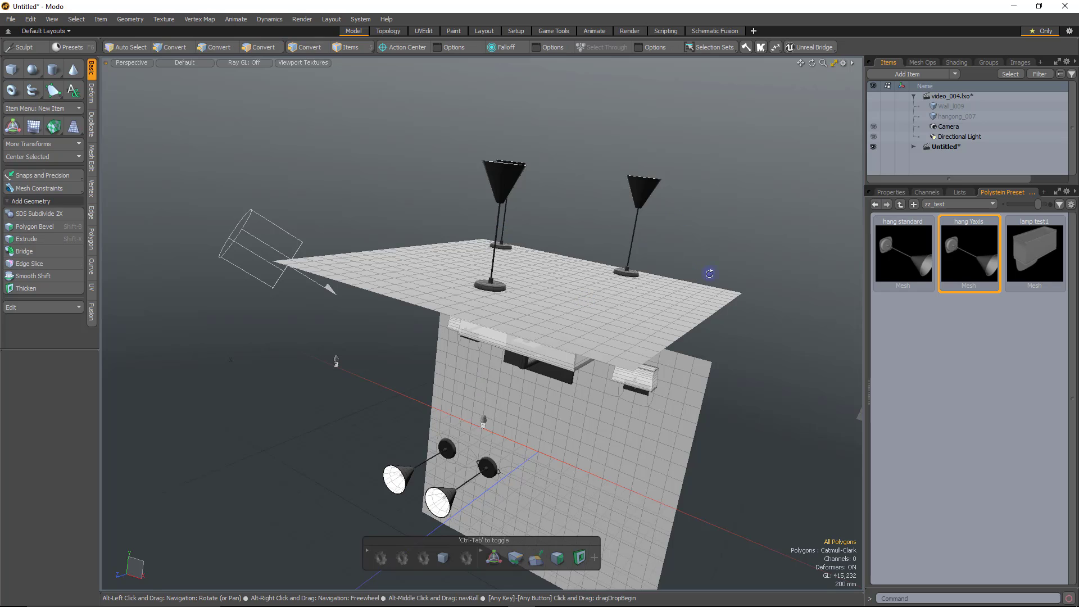
{"action": "left_click_drag", "start_coordinate": [722, 252], "coordinate": [552, 232], "text": "alt"}
Examine how the lamps and their bases meet the wall, the slanted ceiling and the flipped surface, from close up and from afar.
{"action": "left_click_drag", "start_coordinate": [458, 448], "coordinate": [678, 354], "text": "alt"}
{"action": "scroll", "coordinate": [334, 386], "scroll_direction": "up", "scroll_amount": 5, "text": "alt"}
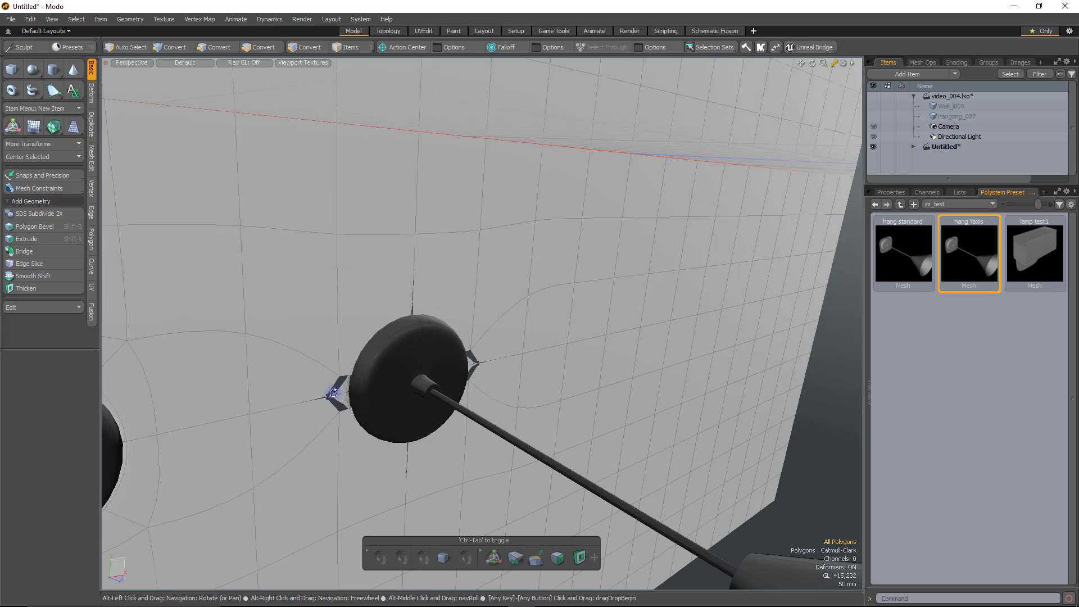
{"action": "left_click_drag", "start_coordinate": [333, 394], "coordinate": [450, 376], "text": "alt+shift"}
{"action": "scroll", "coordinate": [470, 407], "scroll_direction": "down", "scroll_amount": 5}
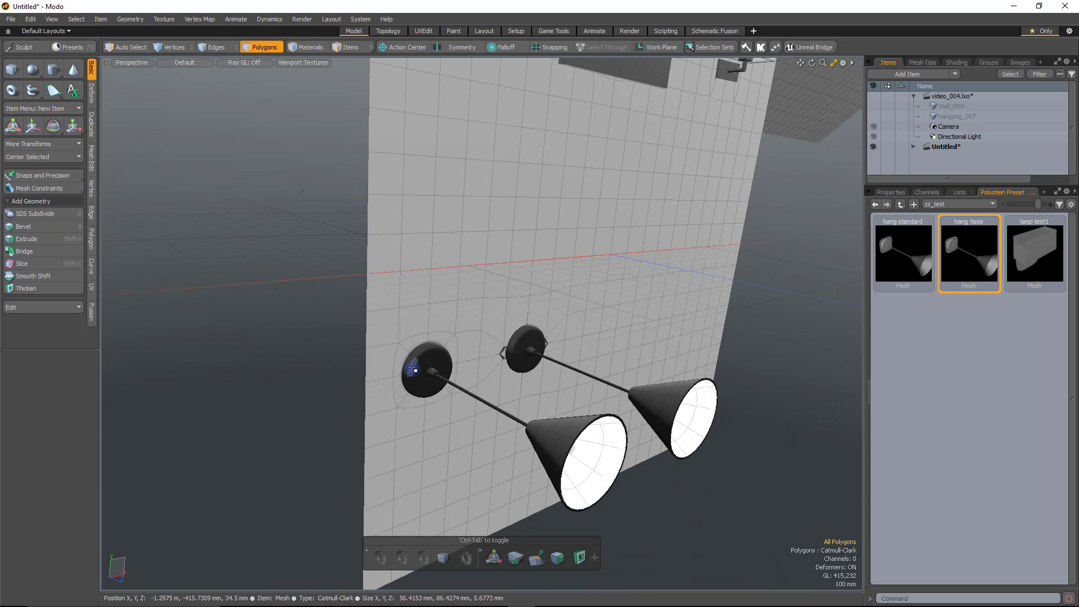
{"action": "left_click_drag", "start_coordinate": [503, 450], "coordinate": [435, 409], "text": "alt"}
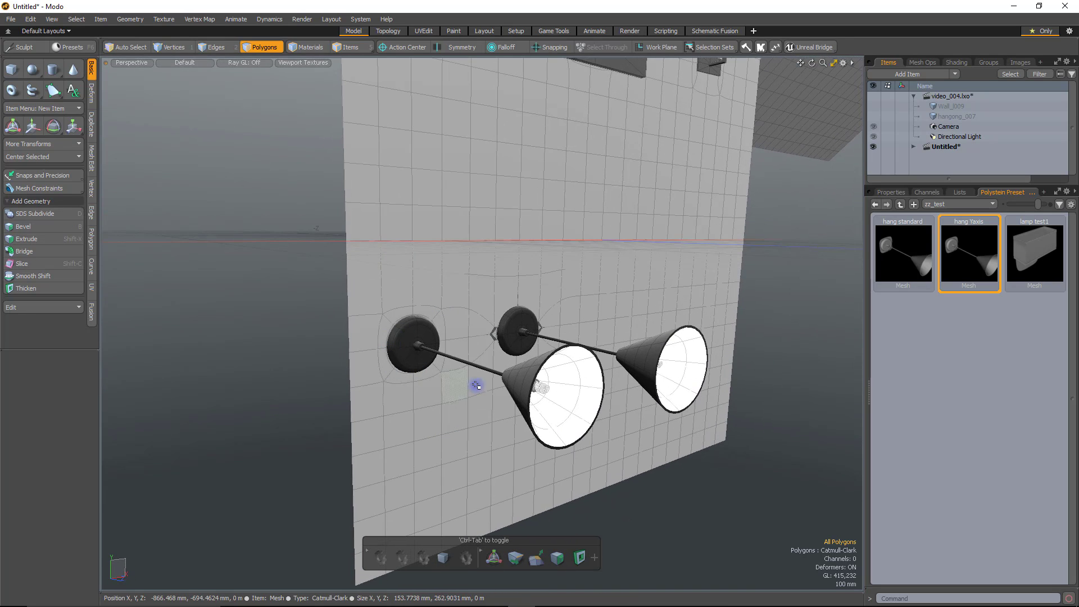
{"action": "scroll", "coordinate": [573, 312], "scroll_direction": "down", "scroll_amount": 3}
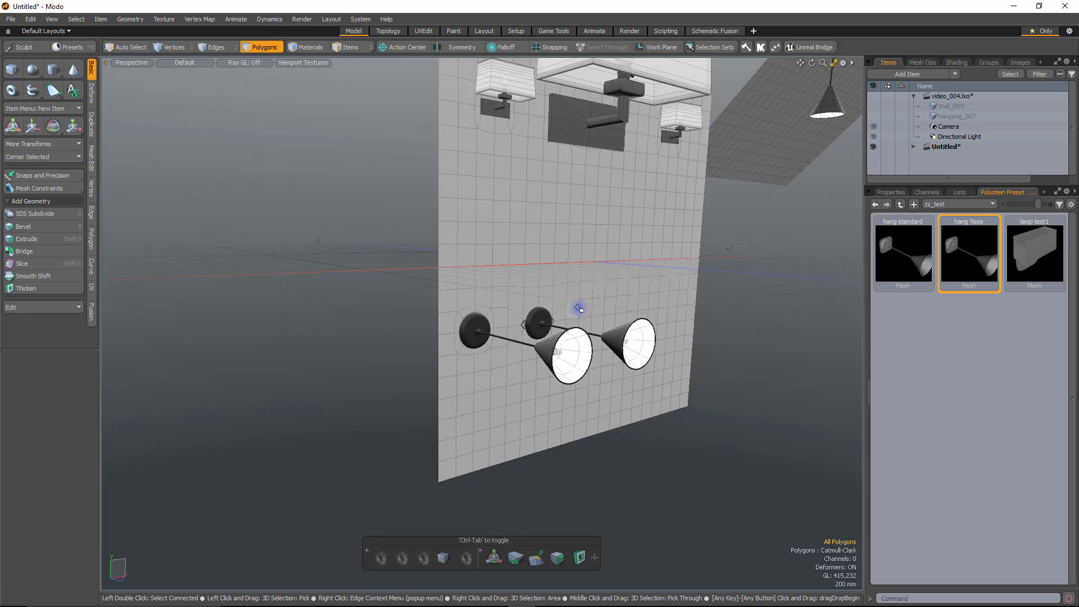
{"action": "left_click_drag", "start_coordinate": [578, 308], "coordinate": [413, 464], "text": "alt"}
{"action": "scroll", "coordinate": [719, 141], "scroll_direction": "up", "scroll_amount": 6, "text": "alt"}
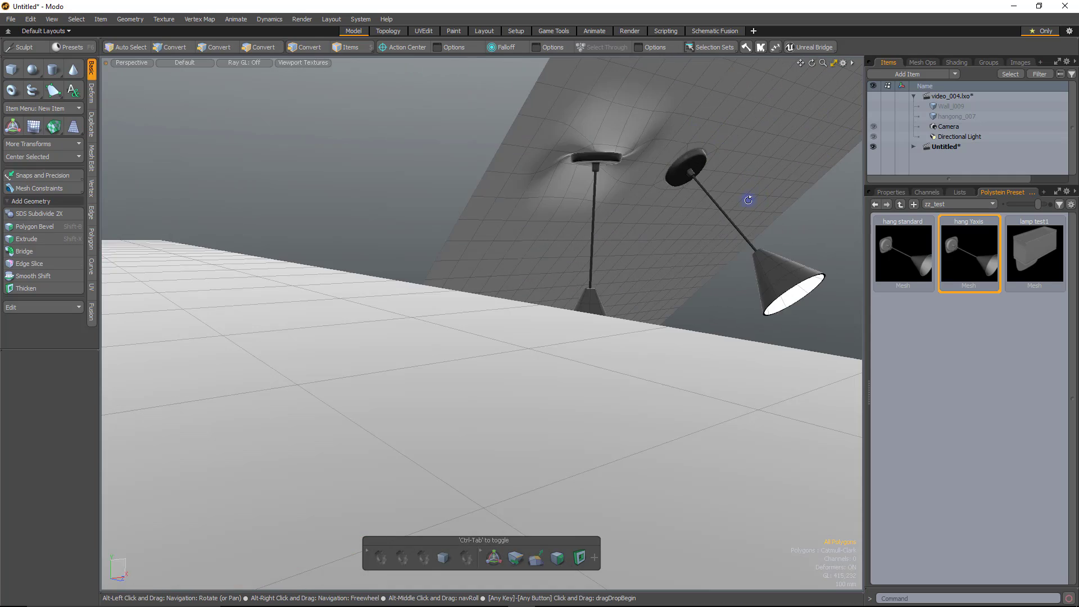
{"action": "scroll", "coordinate": [742, 222], "scroll_direction": "down", "scroll_amount": 4, "text": "alt"}
{"action": "left_click_drag", "start_coordinate": [735, 269], "coordinate": [555, 430], "text": "alt"}
{"action": "key", "text": "a"}
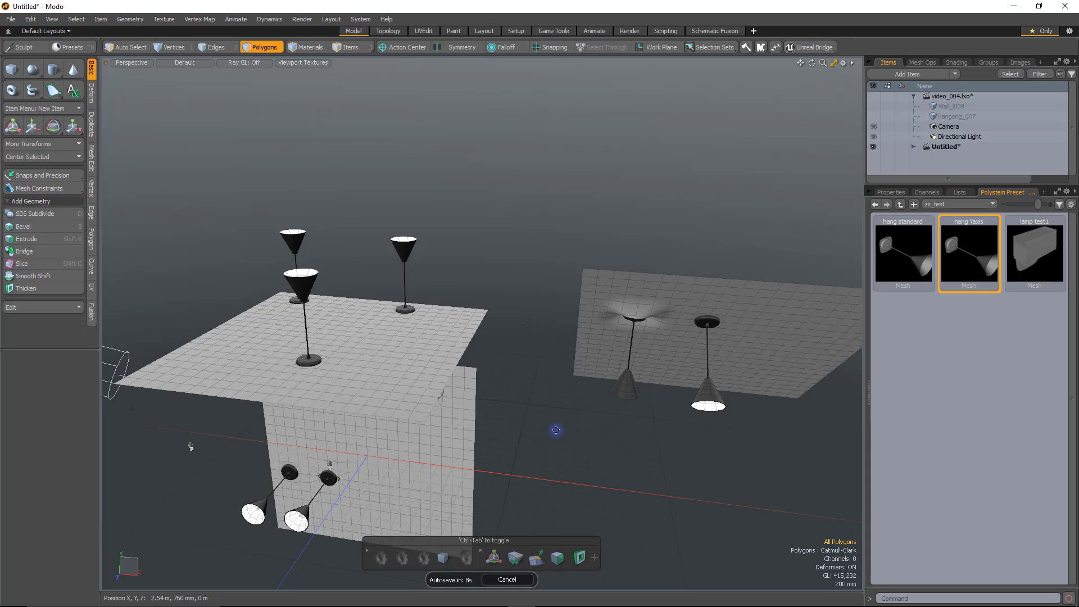
{"action": "left_click_drag", "start_coordinate": [549, 476], "coordinate": [354, 360], "text": "alt"}
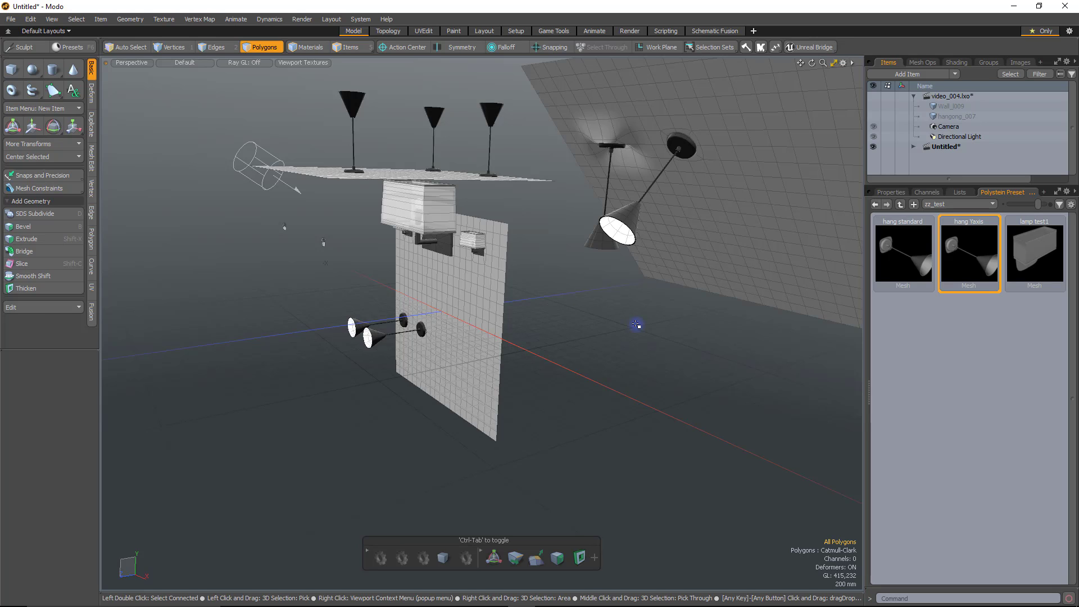
Show the hangong_007 mesh and select the boundary edge loop of its base plate.
{"action": "left_click", "coordinate": [962, 116]}
{"action": "left_click", "coordinate": [873, 116]}
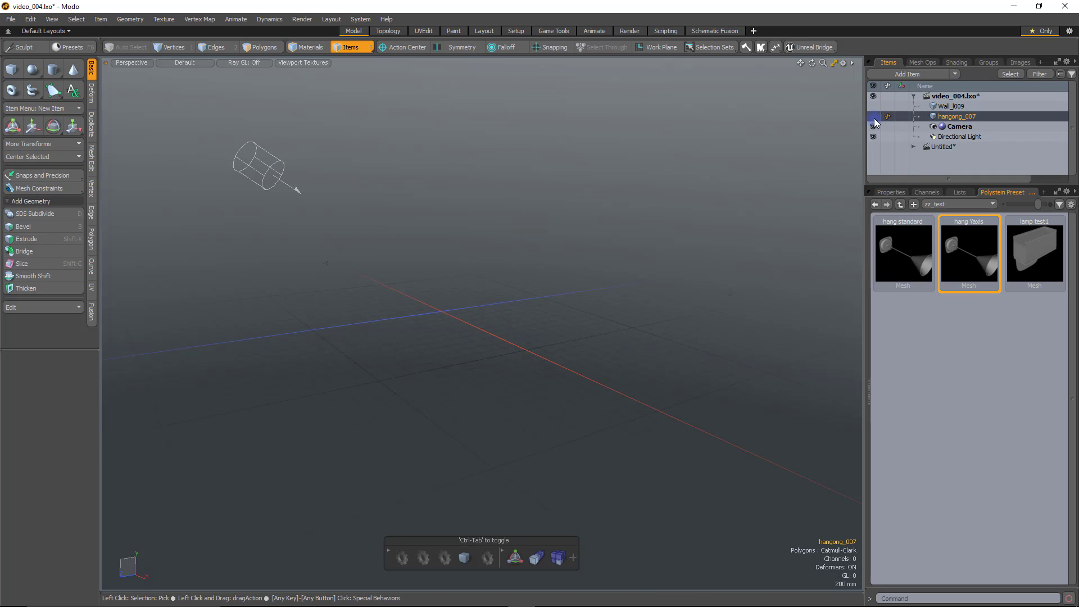
{"action": "key", "text": "2"}
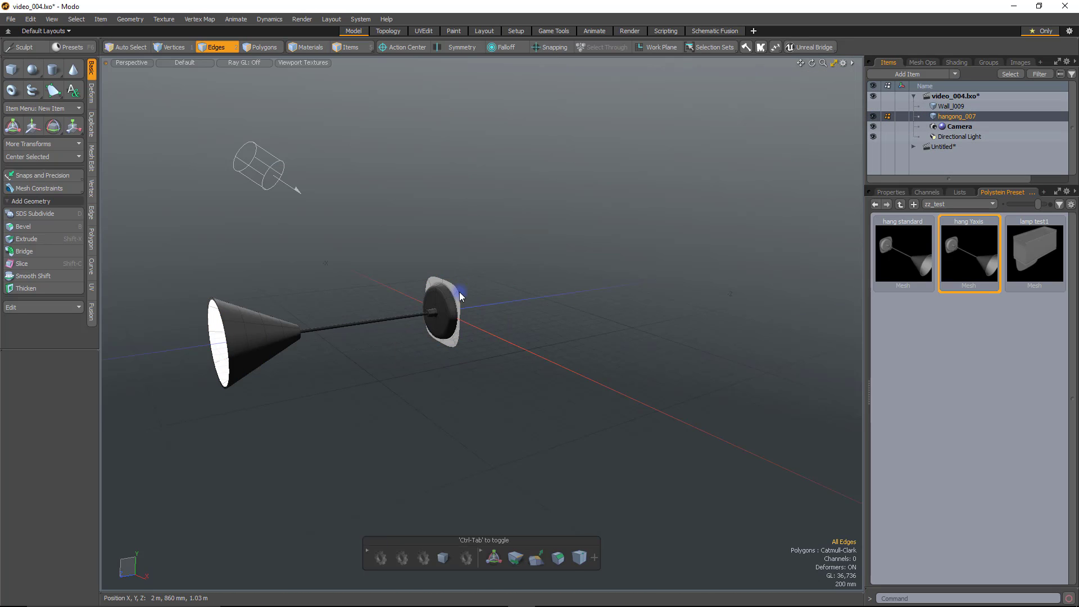
{"action": "double_click", "coordinate": [459, 291]}
{"action": "left_click_drag", "start_coordinate": [583, 464], "coordinate": [630, 427], "text": "alt"}
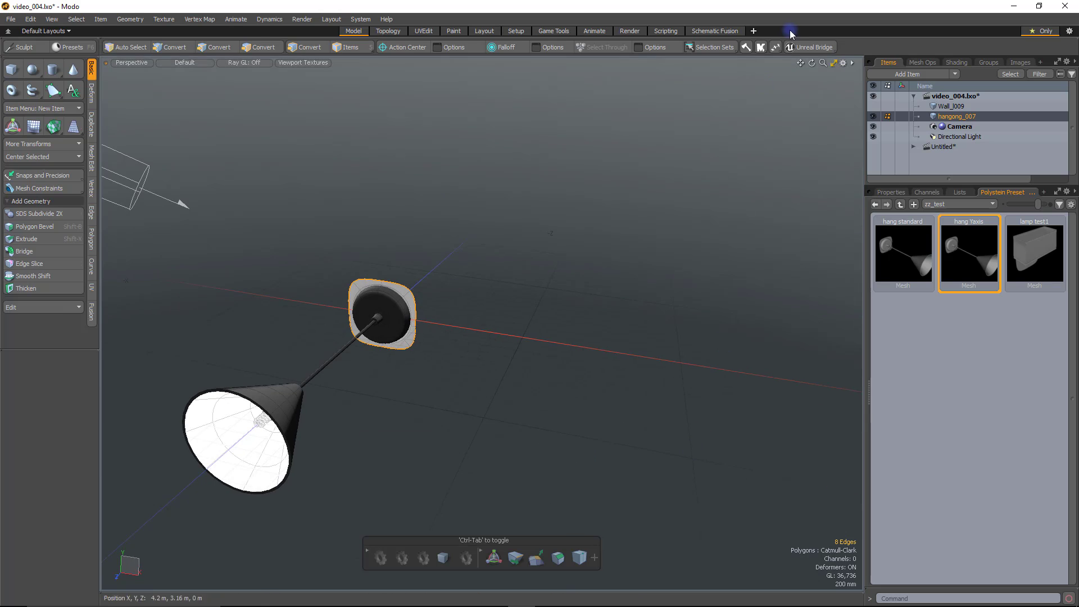
Clean the hangong_007 mesh with the Polystein Preset Cleaner.
{"action": "left_click", "coordinate": [775, 47]}
{"action": "left_click", "coordinate": [809, 108]}
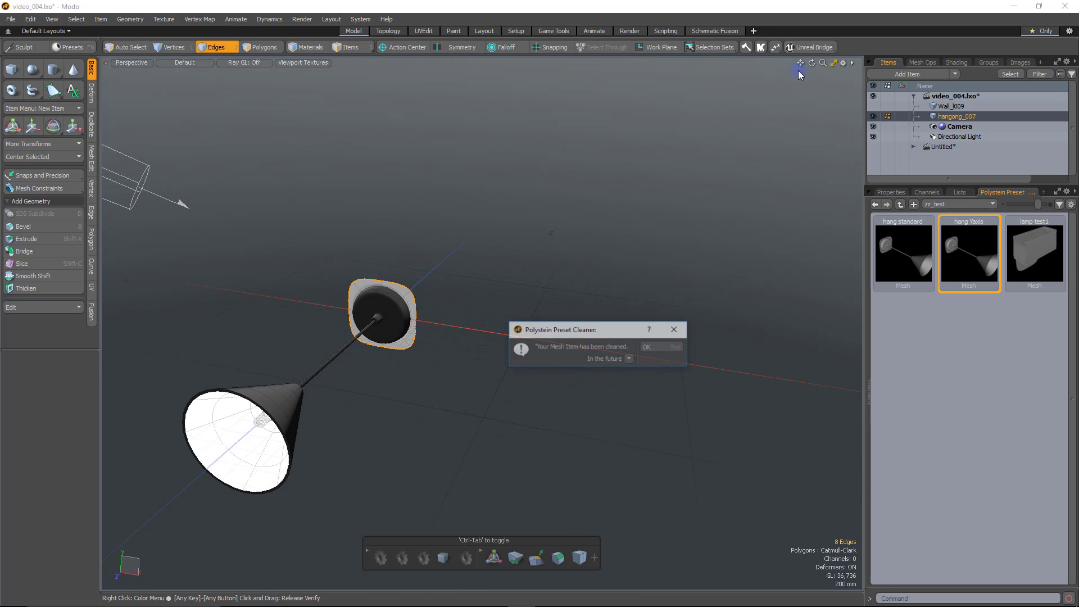
{"action": "left_click", "coordinate": [680, 347]}
Run the Polystein Preset Creator with the polygon selection set name hangUaxis and the preset type yaxis.
{"action": "left_click", "coordinate": [776, 47]}
{"action": "left_click", "coordinate": [781, 99]}
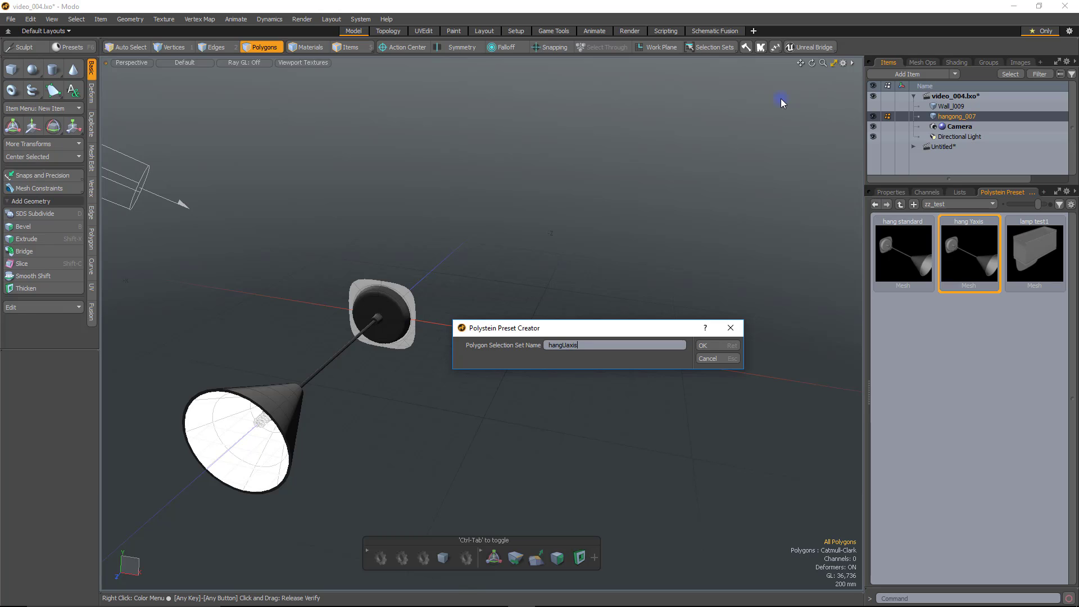
{"action": "key", "text": "Return"}
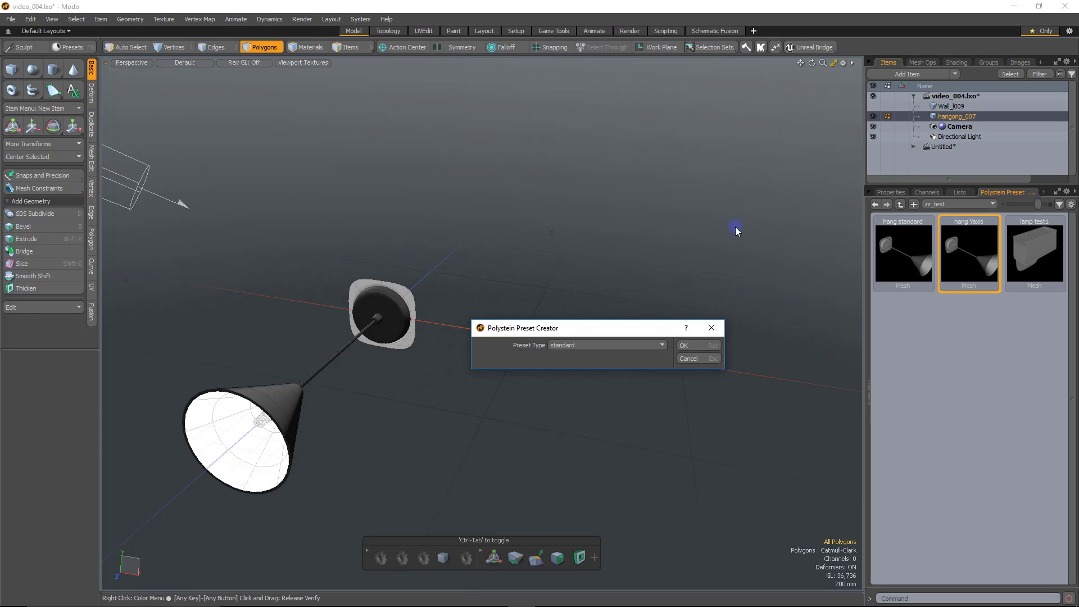
{"action": "left_click", "coordinate": [644, 344]}
{"action": "left_click", "coordinate": [646, 364]}
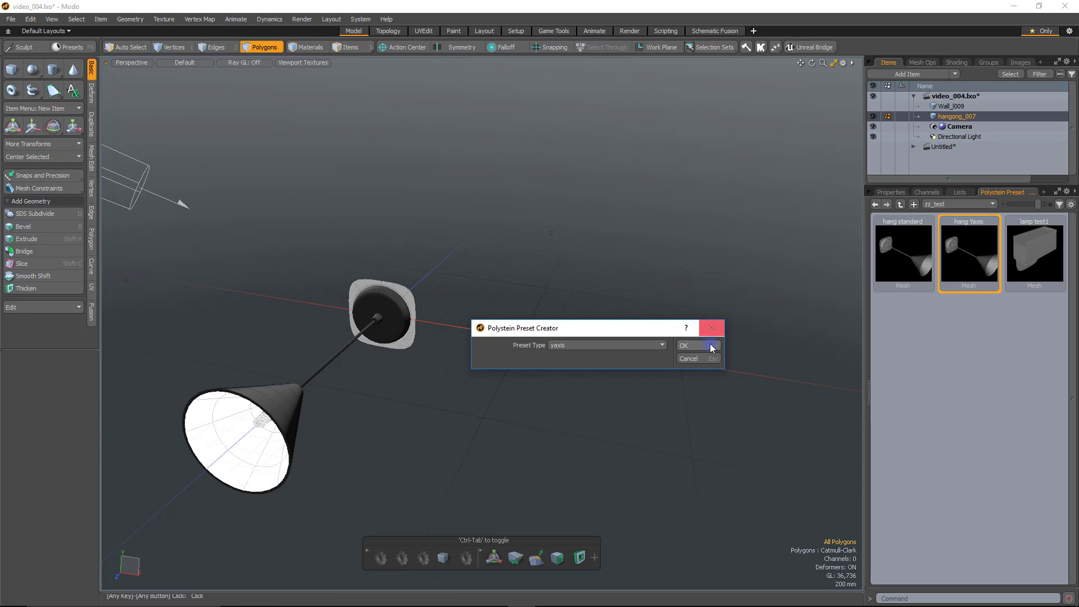
{"action": "left_click", "coordinate": [697, 346]}
{"action": "left_click", "coordinate": [696, 349]}
Save the lamp as a mesh preset named Hanging_007_Yaxis in the Fixtures folder of LS_I_Love_Lamp.
{"action": "left_click", "coordinate": [775, 47]}
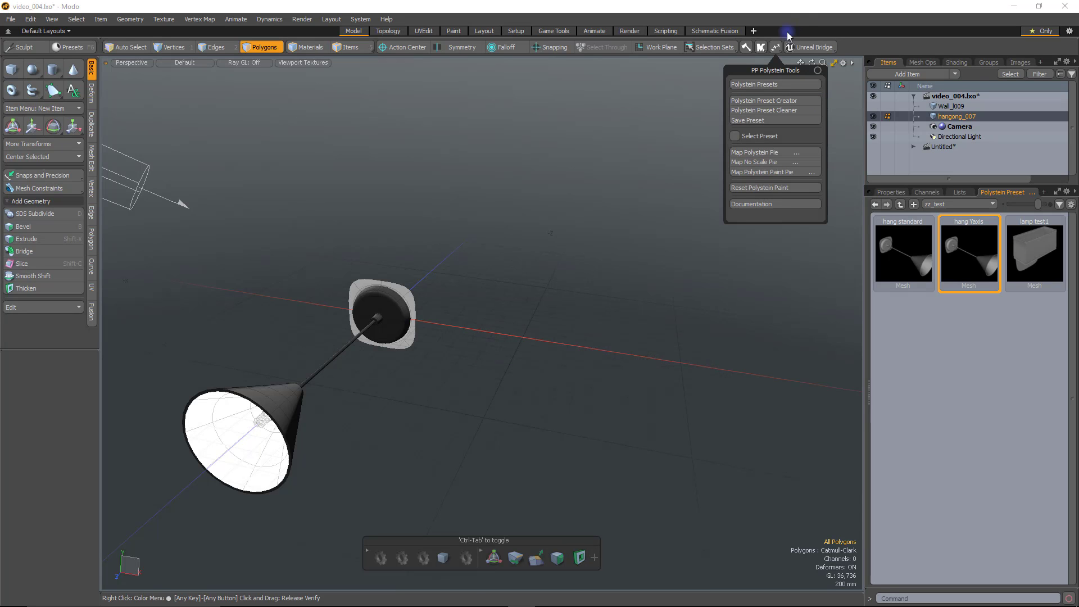
{"action": "left_click", "coordinate": [777, 120]}
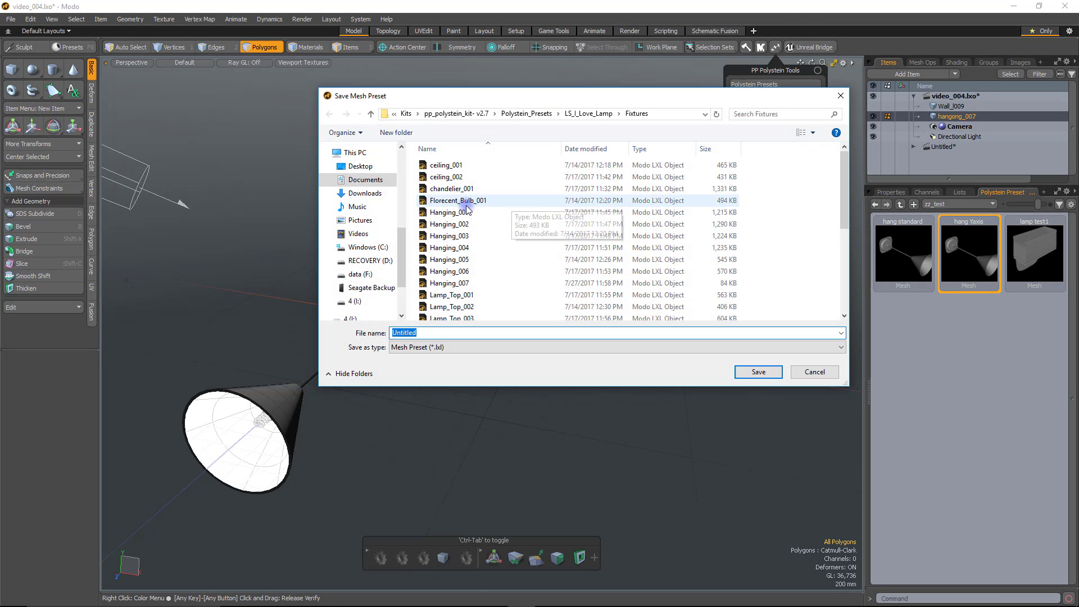
{"action": "left_click", "coordinate": [502, 286]}
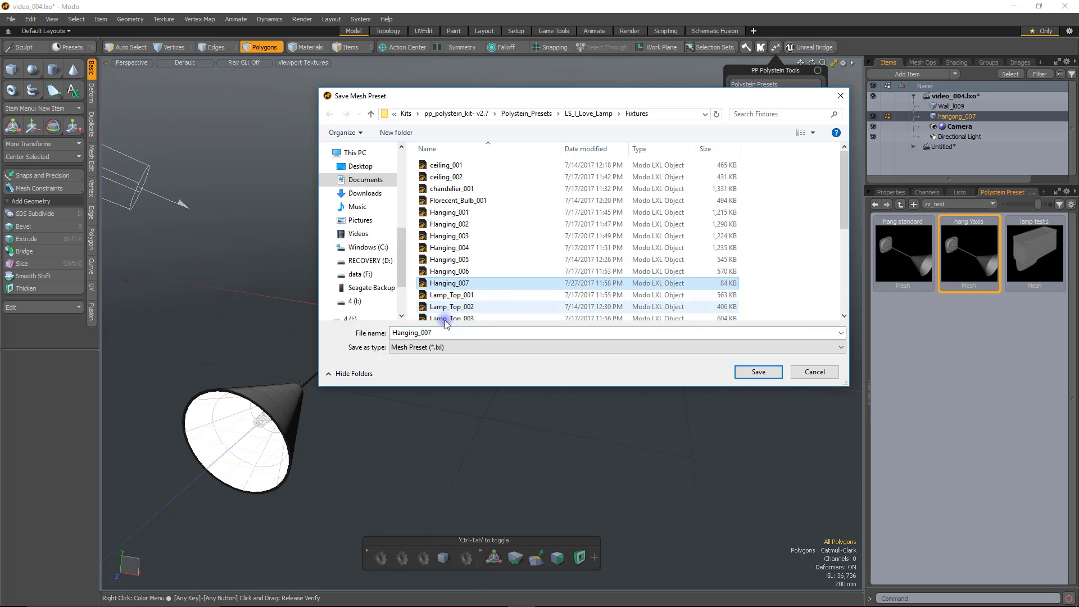
{"action": "double_click", "coordinate": [423, 334]}
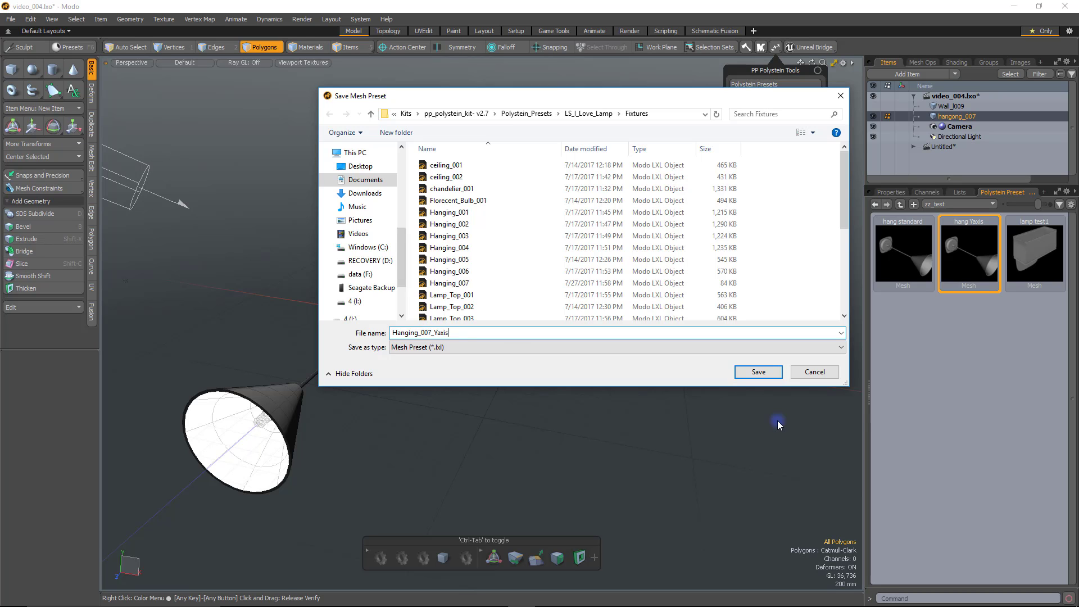
{"action": "key", "text": "Return"}
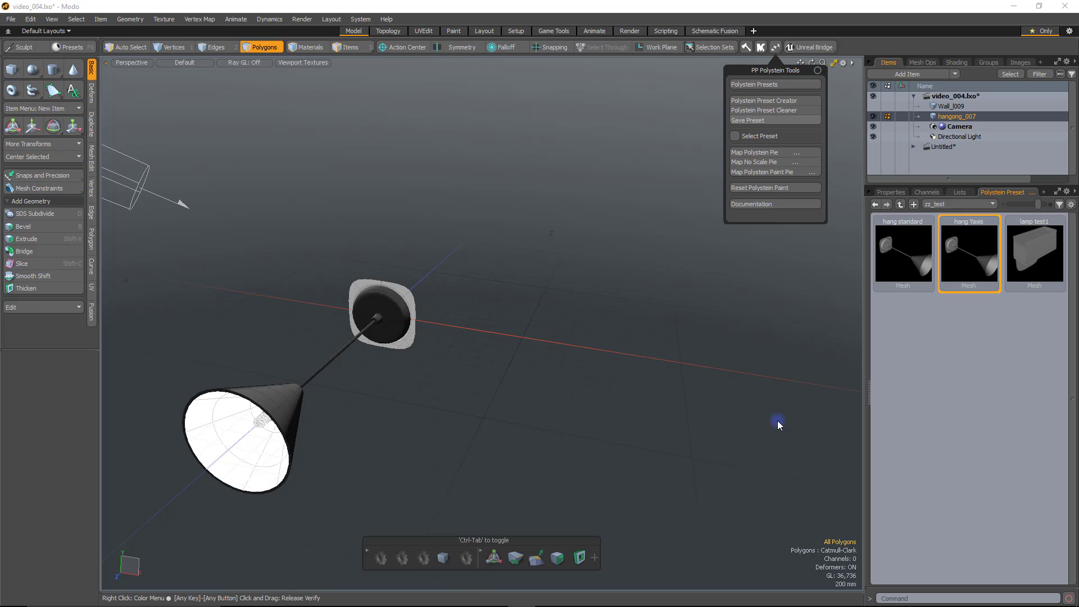
Display the LS_I_Love_Lamp presets in the preset browser and open the list of preset folders.
{"action": "left_click", "coordinate": [973, 206]}
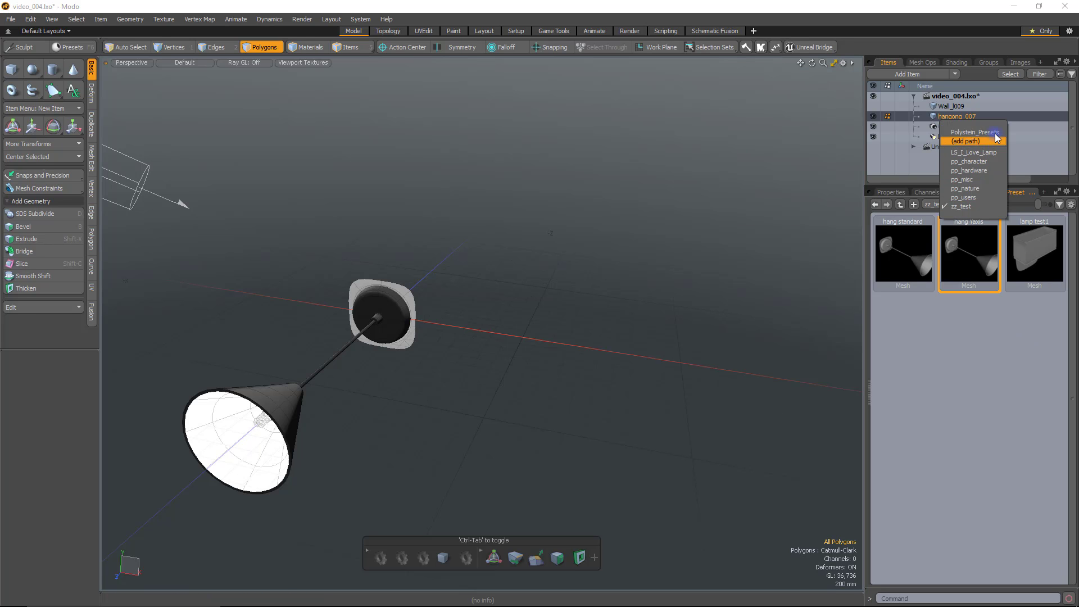
{"action": "left_click", "coordinate": [994, 153]}
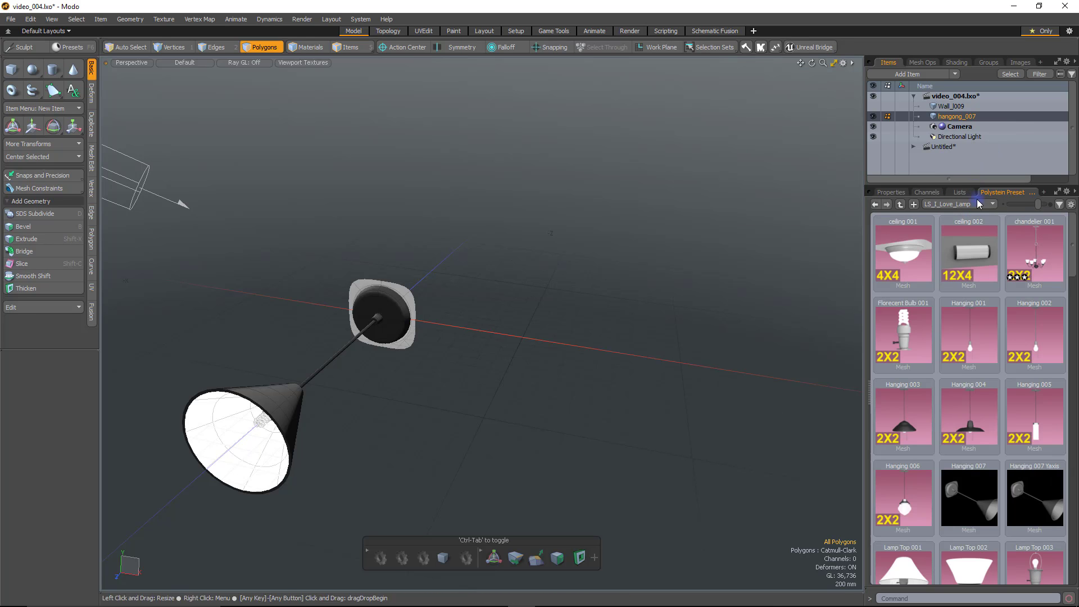
{"action": "left_click", "coordinate": [977, 202]}
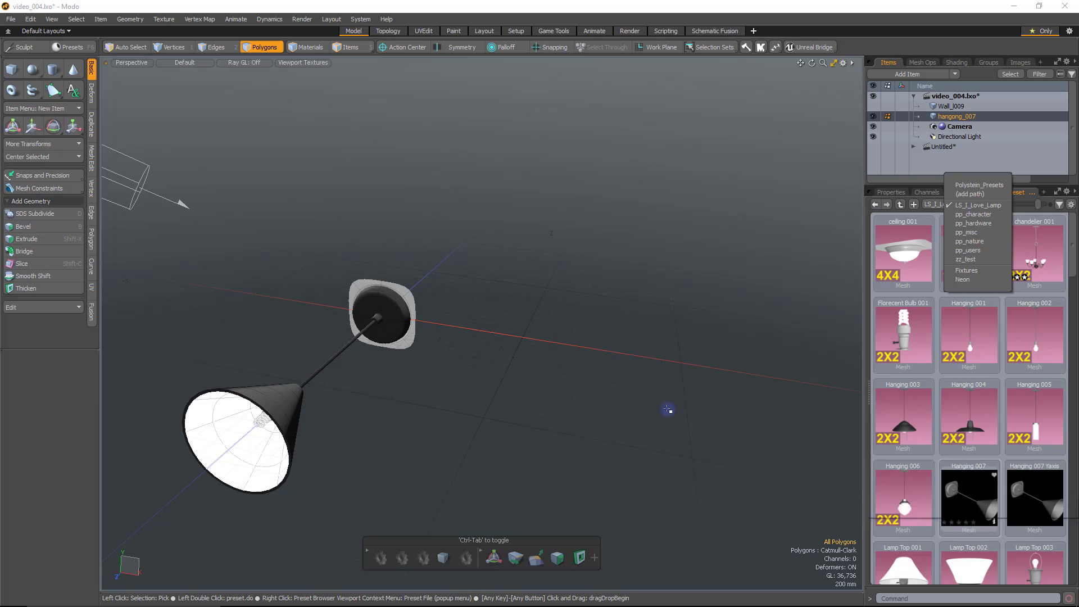
Close the list of preset folders and remove the Hanging 007 Yaxis preset from the preset browser.
{"action": "left_click", "coordinate": [600, 394]}
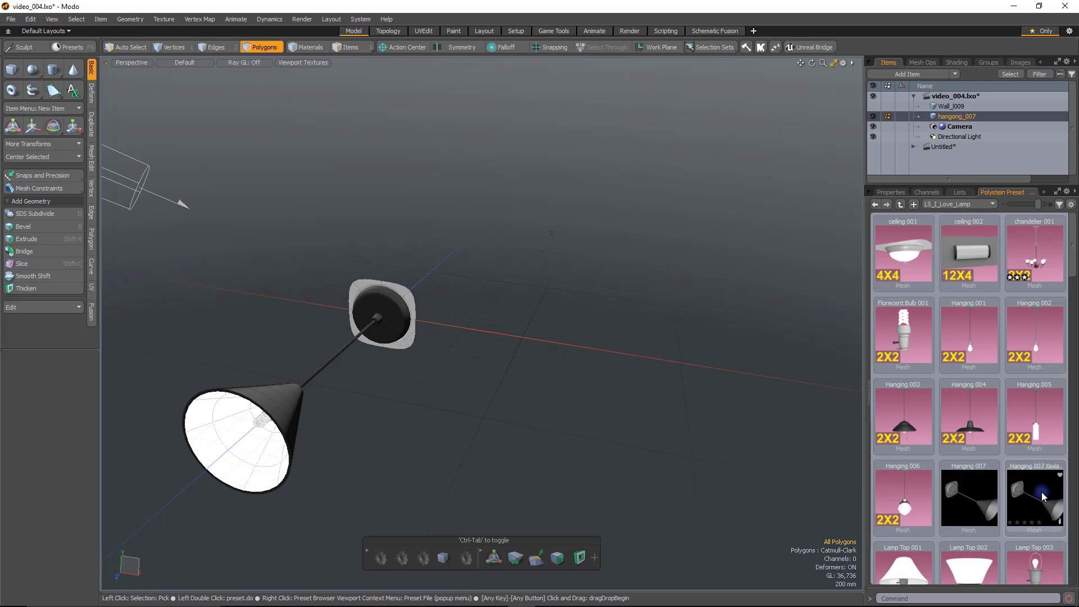
{"action": "left_click_drag", "start_coordinate": [1043, 495], "coordinate": [645, 345]}
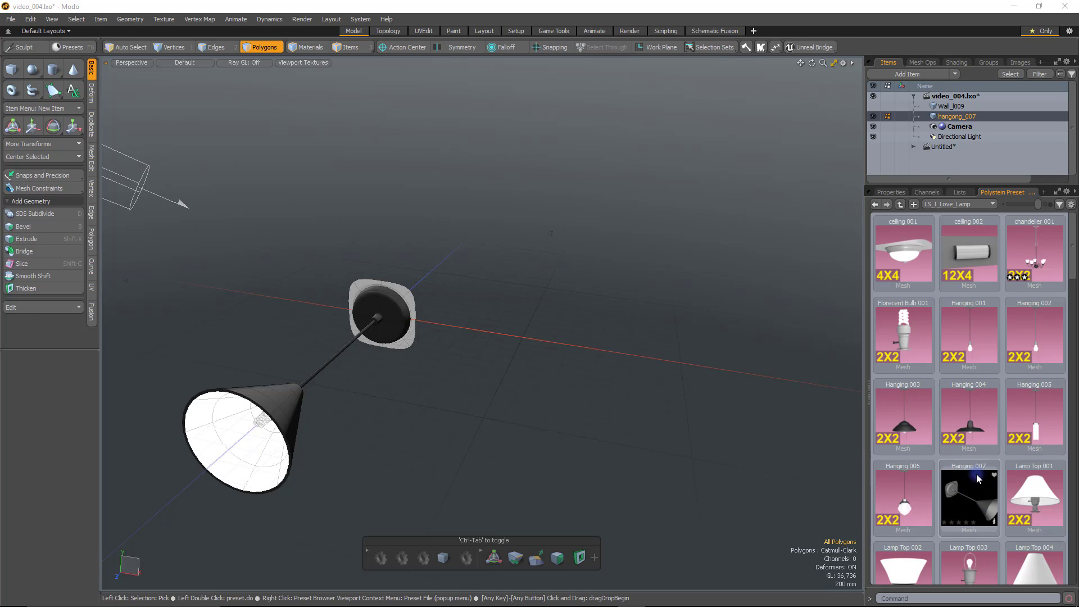
Display the hanging lamp's camera render in the render window and switch to Photoshop.
{"action": "left_click", "coordinate": [628, 32]}
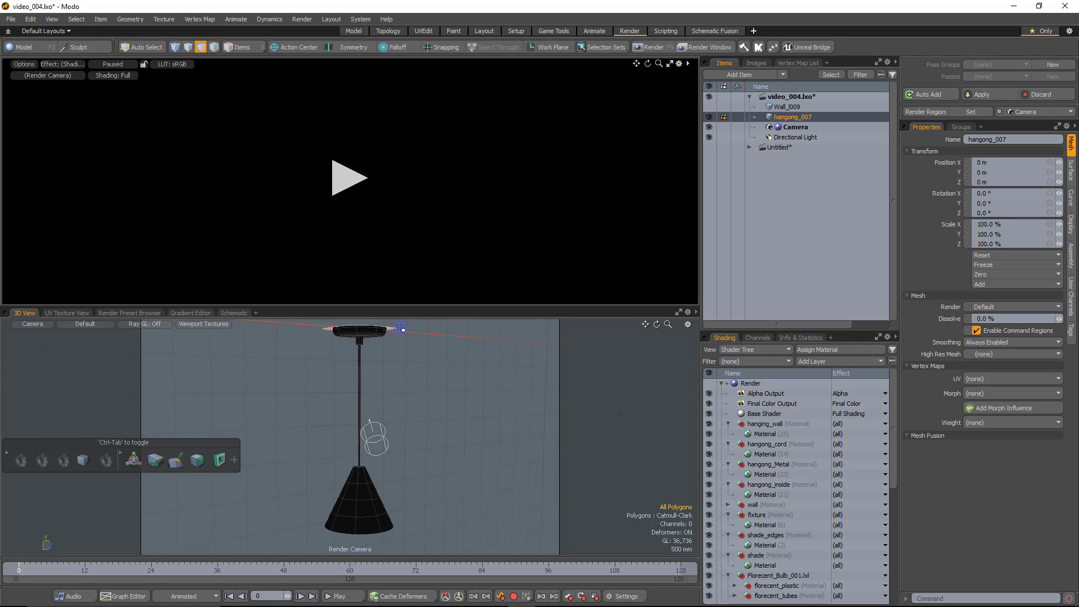
{"action": "left_click", "coordinate": [660, 49]}
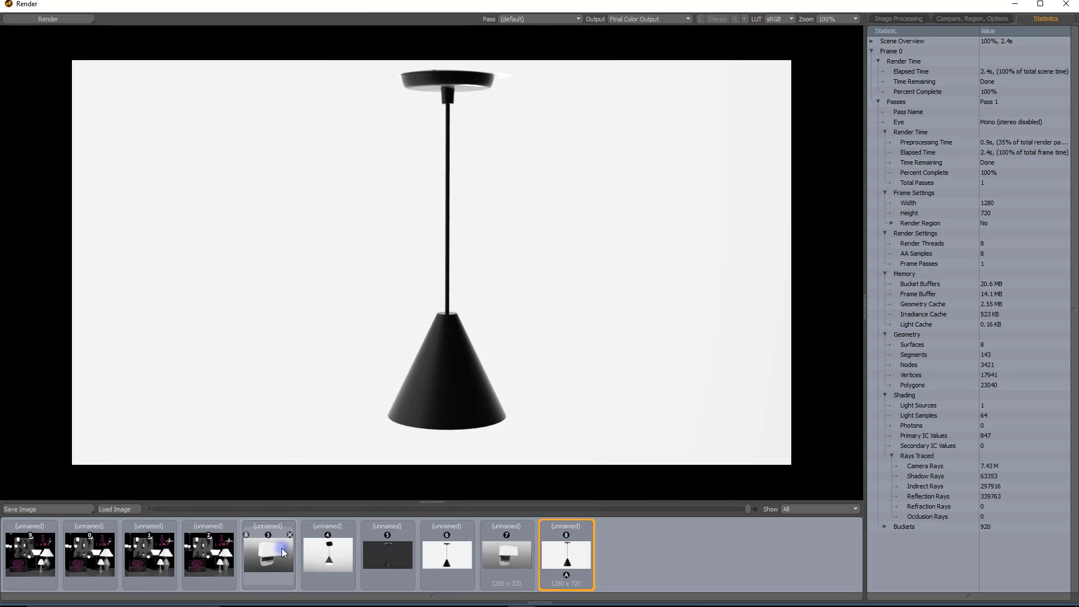
{"action": "key", "text": "alt+Tab"}
{"action": "key", "text": "alt+Tab"}
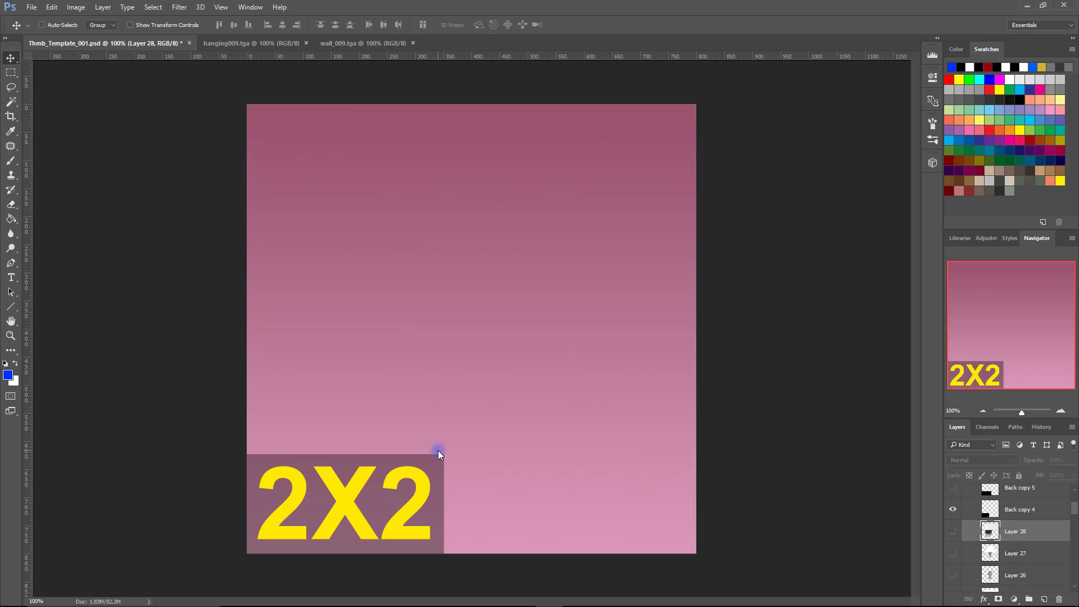
Copy the lamp from hanging009.tga, using its Alpha 1 channel as the selection.
{"action": "left_click", "coordinate": [371, 45]}
{"action": "left_click", "coordinate": [288, 45]}
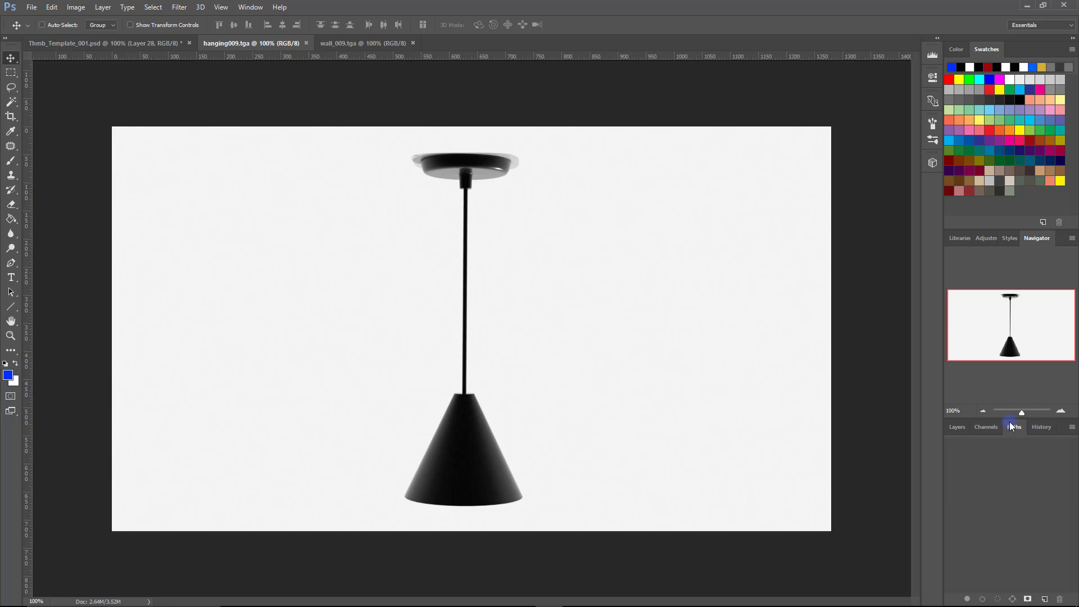
{"action": "left_click", "coordinate": [993, 429]}
{"action": "left_click", "coordinate": [966, 498], "text": "ctrl"}
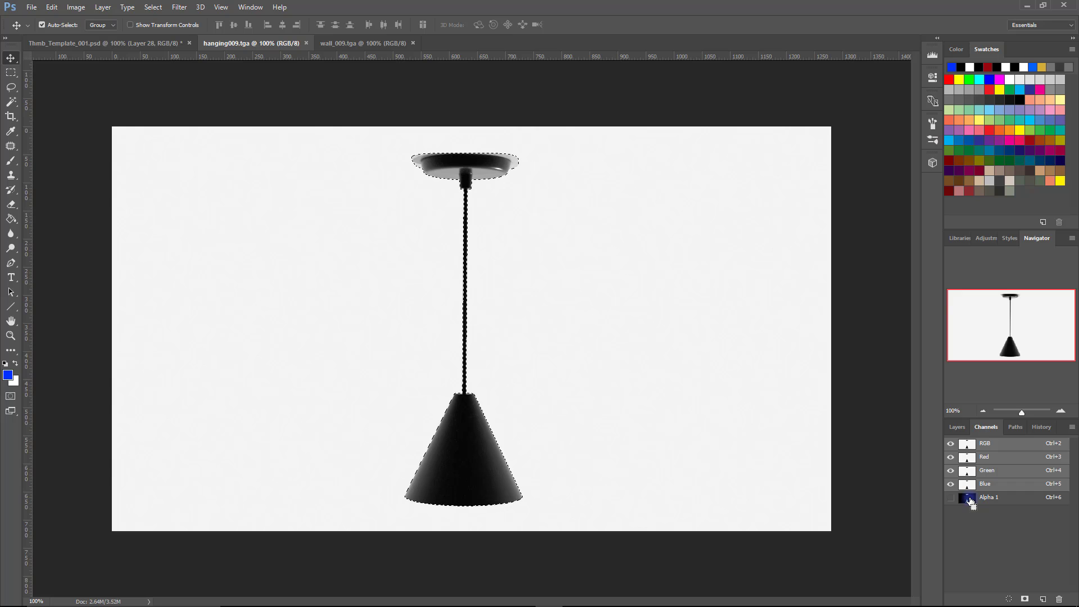
{"action": "left_click", "coordinate": [957, 427]}
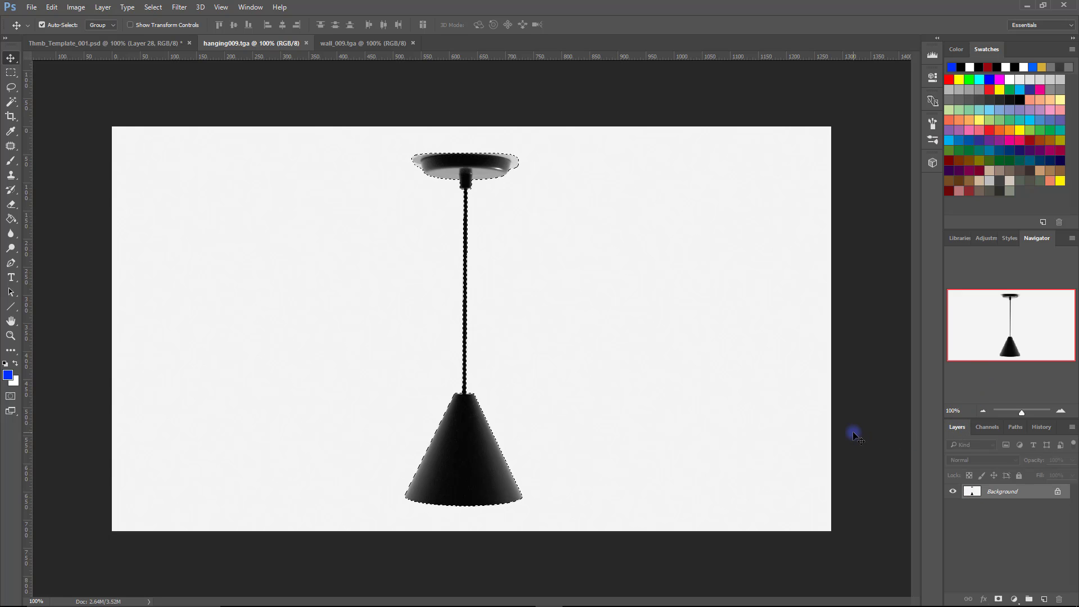
{"action": "key", "text": "ctrl+c"}
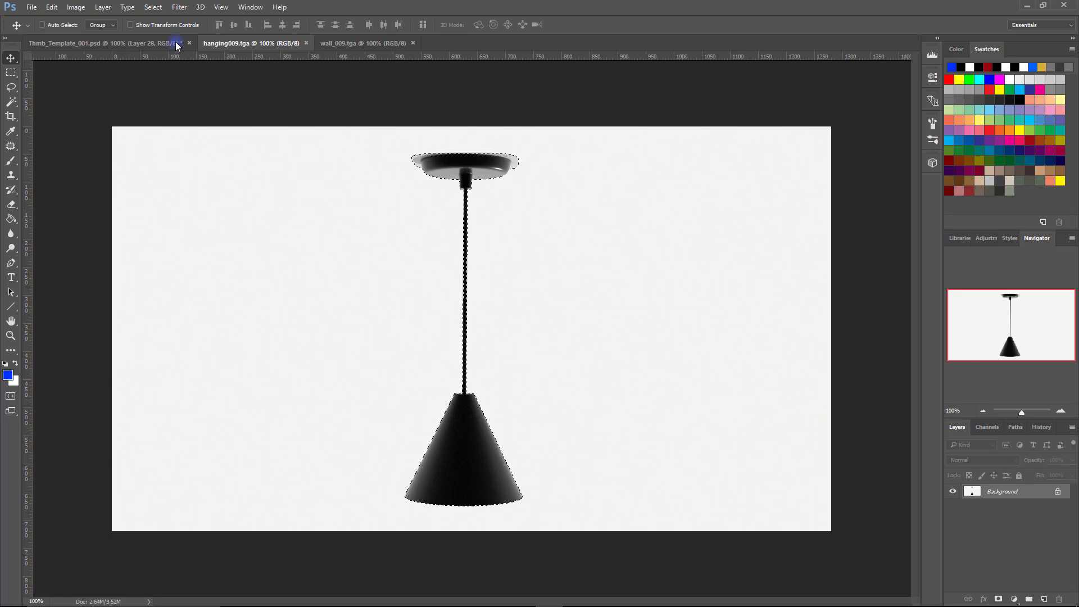
Paste the lamp into Thmb_Template_001.psd as a new layer behind the 2X2 label.
{"action": "left_click", "coordinate": [141, 44]}
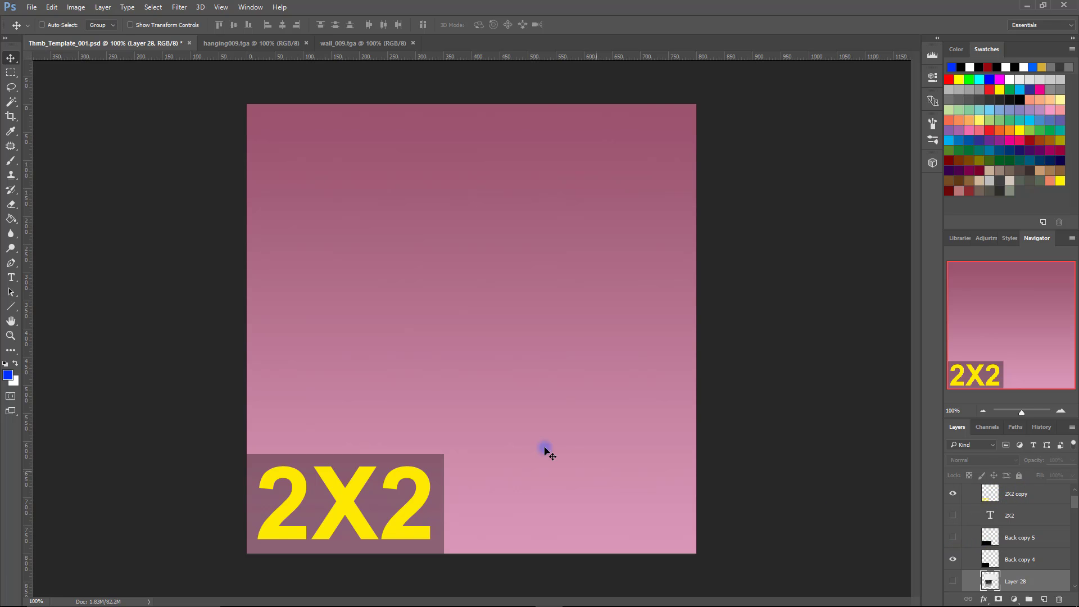
{"action": "left_click", "coordinate": [953, 494]}
{"action": "left_click", "coordinate": [953, 494]}
{"action": "key", "text": "ctrl+v"}
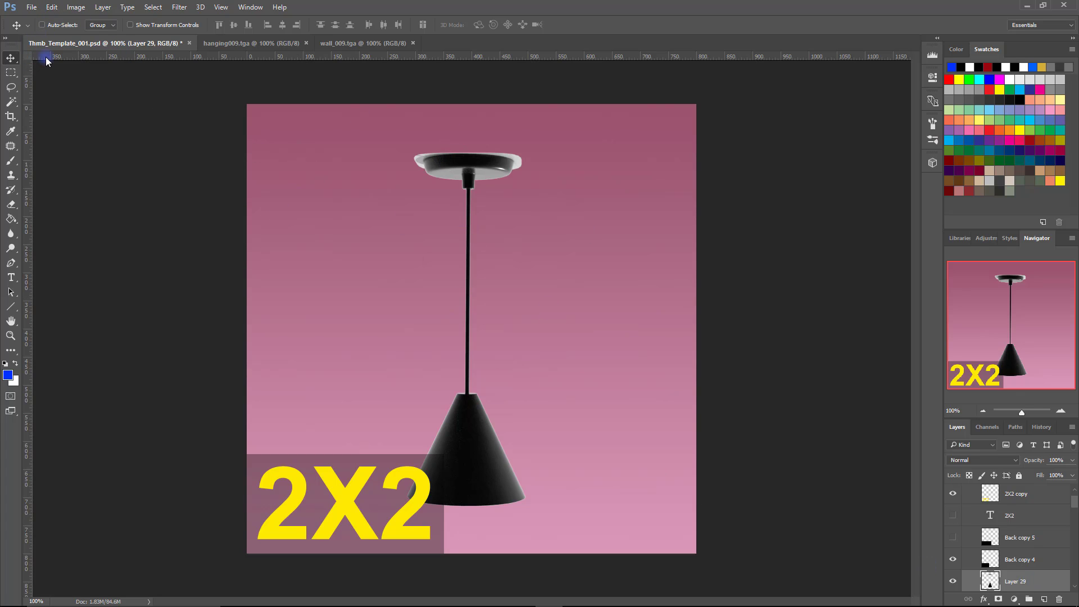
Move the pasted lamp up until its ceiling plate sits just below the thumbnail's upper edge.
{"action": "key", "text": "Up"}
{"action": "key", "text": "Up"}
{"action": "key", "text": "Up"}
{"action": "key", "text": "Up"}
{"action": "key", "text": "Up"}
{"action": "key", "text": "Up"}
{"action": "key", "text": "Up"}
{"action": "key", "text": "Up"}
{"action": "key", "text": "Up"}
{"action": "key", "text": "Up"}
{"action": "key", "text": "Up"}
{"action": "key", "text": "Up"}
{"action": "key", "text": "Up"}
{"action": "key", "text": "Up"}
{"action": "key", "text": "Up"}
{"action": "key", "text": "Up"}
{"action": "key", "text": "Up"}
{"action": "key", "text": "Up"}
{"action": "key", "text": "Up"}
{"action": "key", "text": "Up"}
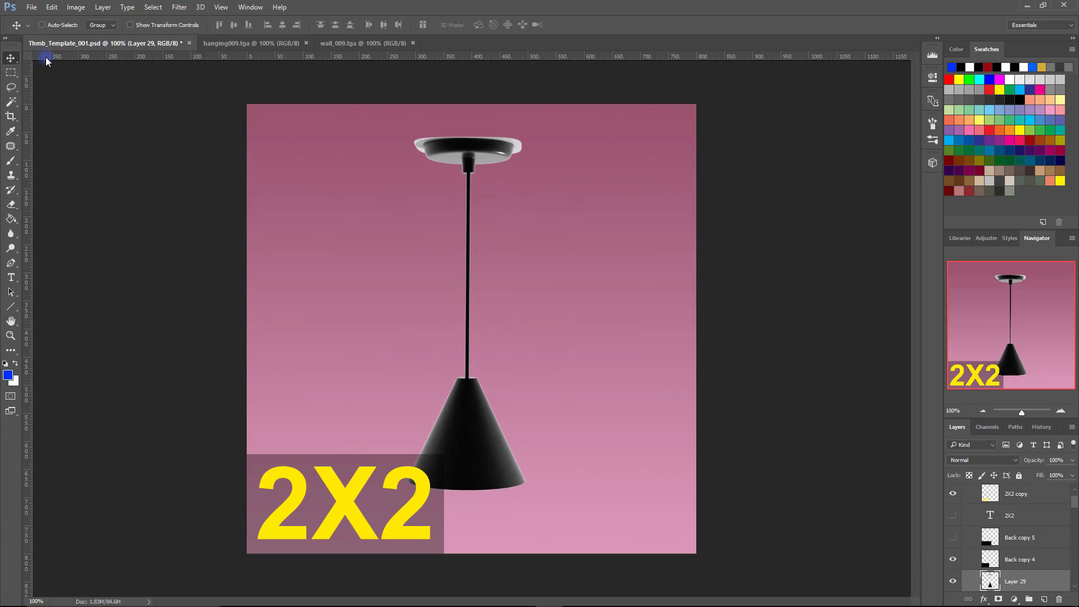
{"action": "key", "text": "Up"}
{"action": "key", "text": "Up"}
{"action": "key", "text": "Up"}
{"action": "key", "text": "Up"}
{"action": "key", "text": "Up"}
{"action": "key", "text": "Up"}
{"action": "key", "text": "Up"}
{"action": "key", "text": "Up"}
{"action": "key", "text": "Up"}
{"action": "key", "text": "Up"}
{"action": "key", "text": "Up"}
{"action": "key", "text": "Up"}
{"action": "key", "text": "Up"}
{"action": "key", "text": "Up"}
{"action": "key", "text": "Up"}
{"action": "key", "text": "Up"}
{"action": "key", "text": "Up"}
{"action": "key", "text": "Up"}
{"action": "key", "text": "Up"}
{"action": "key", "text": "Up"}
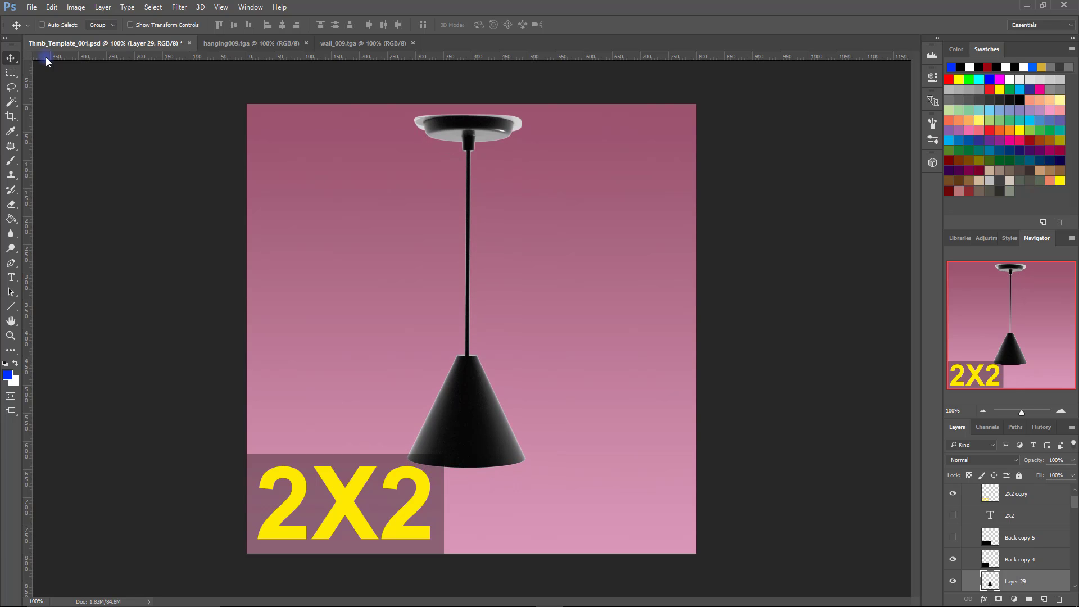
Shift the lamp sideways until it is roughly centred across the thumbnail's width.
{"action": "key", "text": "Right"}
{"action": "key", "text": "Right"}
{"action": "key", "text": "Right"}
{"action": "key", "text": "Right"}
{"action": "key", "text": "Right"}
{"action": "key", "text": "Right"}
{"action": "key", "text": "Right"}
{"action": "key", "text": "Right"}
{"action": "key", "text": "Right"}
{"action": "key", "text": "Right"}
{"action": "key", "text": "Right"}
{"action": "key", "text": "Right"}
{"action": "key", "text": "Right"}
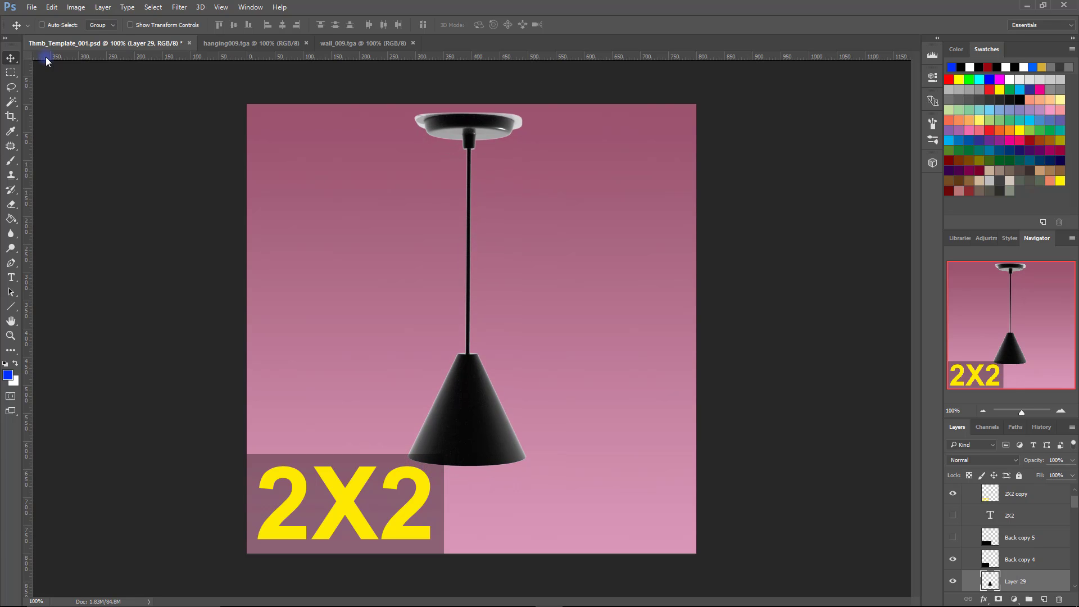
{"action": "key", "text": "Right"}
{"action": "key", "text": "Right"}
{"action": "key", "text": "Right"}
{"action": "key", "text": "Right"}
{"action": "key", "text": "Right"}
{"action": "key", "text": "Right"}
{"action": "key", "text": "Right"}
{"action": "key", "text": "Right"}
{"action": "key", "text": "Right"}
{"action": "key", "text": "Right"}
{"action": "key", "text": "Right"}
{"action": "key", "text": "Right"}
{"action": "key", "text": "Right"}
{"action": "key", "text": "Right"}
{"action": "key", "text": "Right"}
{"action": "key", "text": "Right"}
{"action": "key", "text": "Right"}
{"action": "key", "text": "Right"}
{"action": "key", "text": "Right"}
{"action": "key", "text": "Right"}
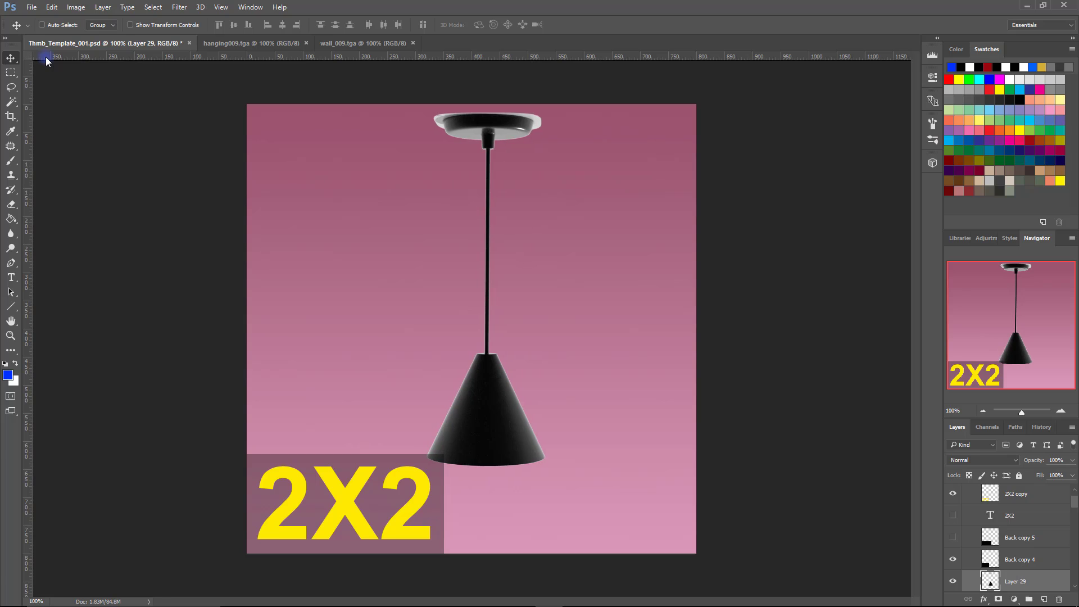
{"action": "key", "text": "Left"}
{"action": "key", "text": "Left"}
{"action": "key", "text": "Left"}
{"action": "key", "text": "Left"}
{"action": "key", "text": "Left"}
{"action": "key", "text": "Left"}
{"action": "key", "text": "Left"}
{"action": "key", "text": "Left"}
{"action": "key", "text": "Left"}
{"action": "key", "text": "Left"}
{"action": "key", "text": "Left"}
{"action": "key", "text": "Left"}
{"action": "key", "text": "Left"}
{"action": "key", "text": "Left"}
{"action": "key", "text": "Left"}
{"action": "key", "text": "Left"}
{"action": "key", "text": "Left"}
{"action": "key", "text": "Left"}
{"action": "key", "text": "Left"}
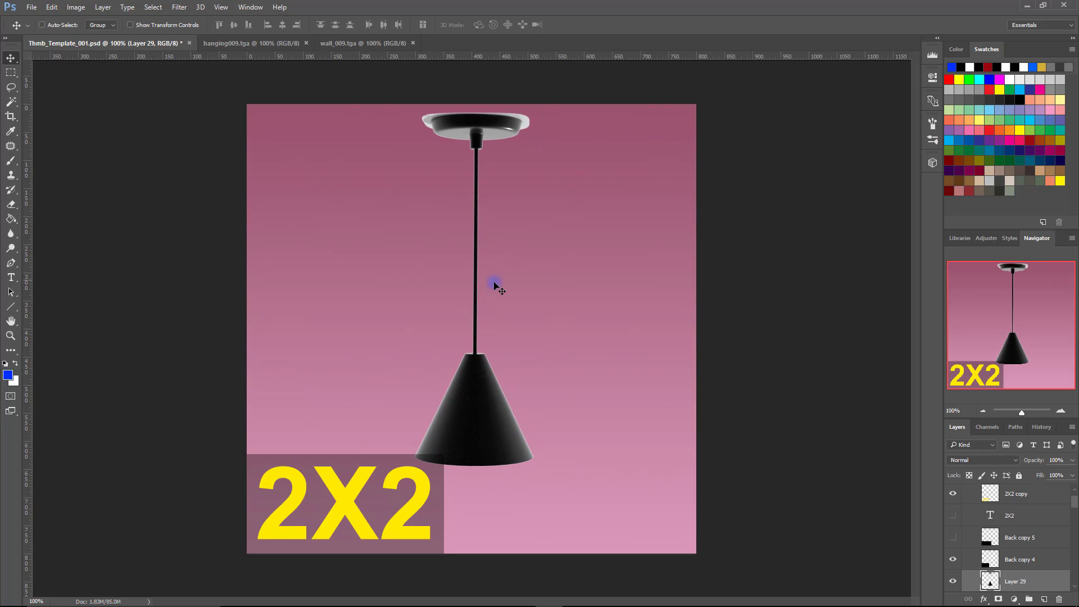
Fine-tune the lamp's position within the thumbnail and save the Thmb_Template_001.psd template.
{"action": "left_click_drag", "start_coordinate": [473, 304], "coordinate": [468, 307]}
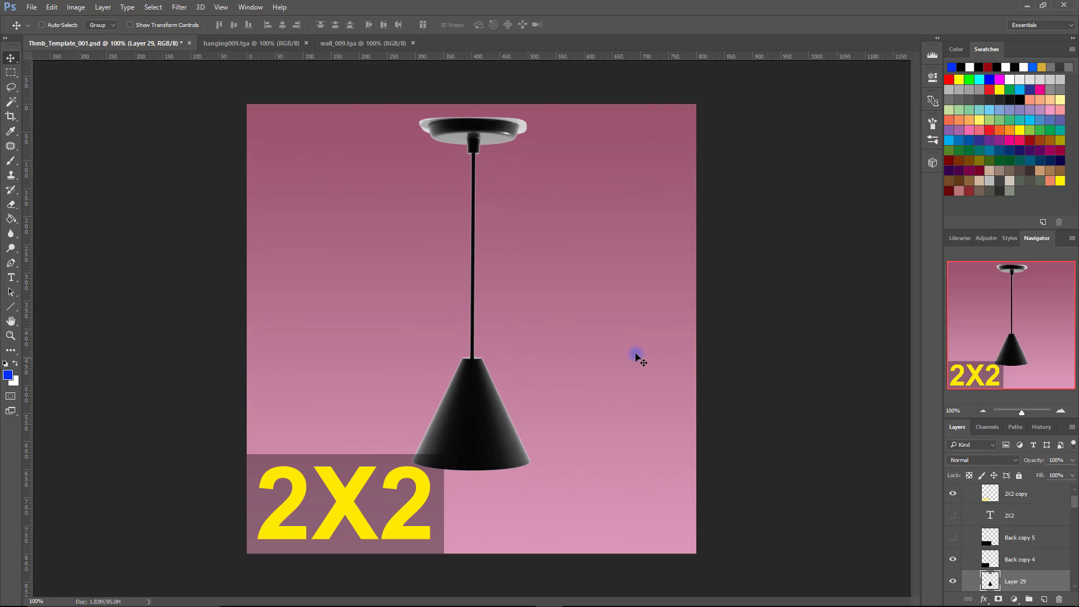
{"action": "key", "text": "Up"}
{"action": "key", "text": "Up"}
{"action": "key", "text": "Up"}
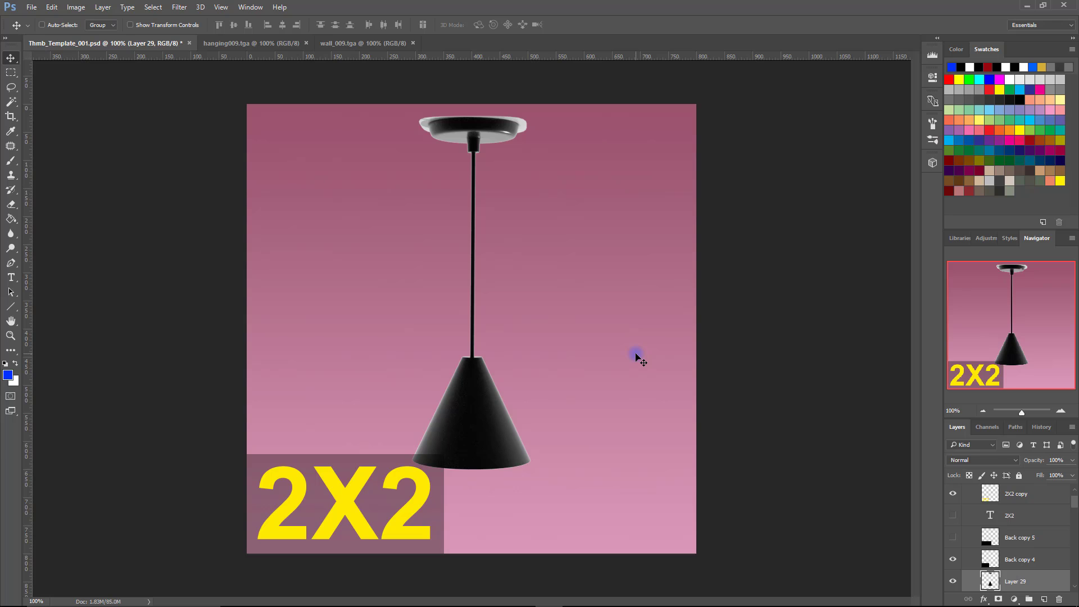
{"action": "left_click", "coordinate": [32, 6]}
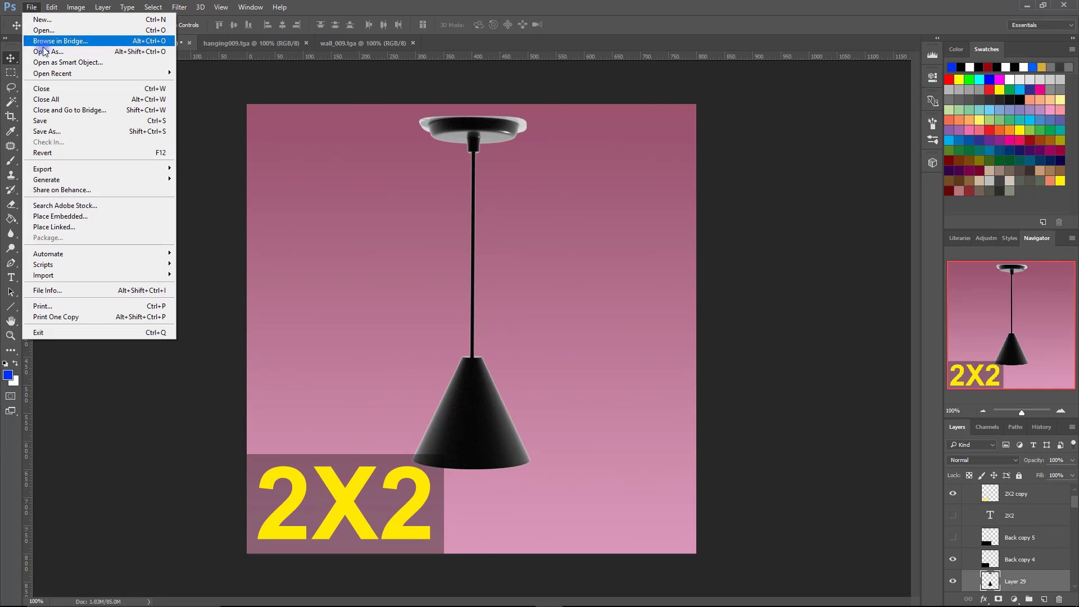
{"action": "left_click", "coordinate": [93, 123]}
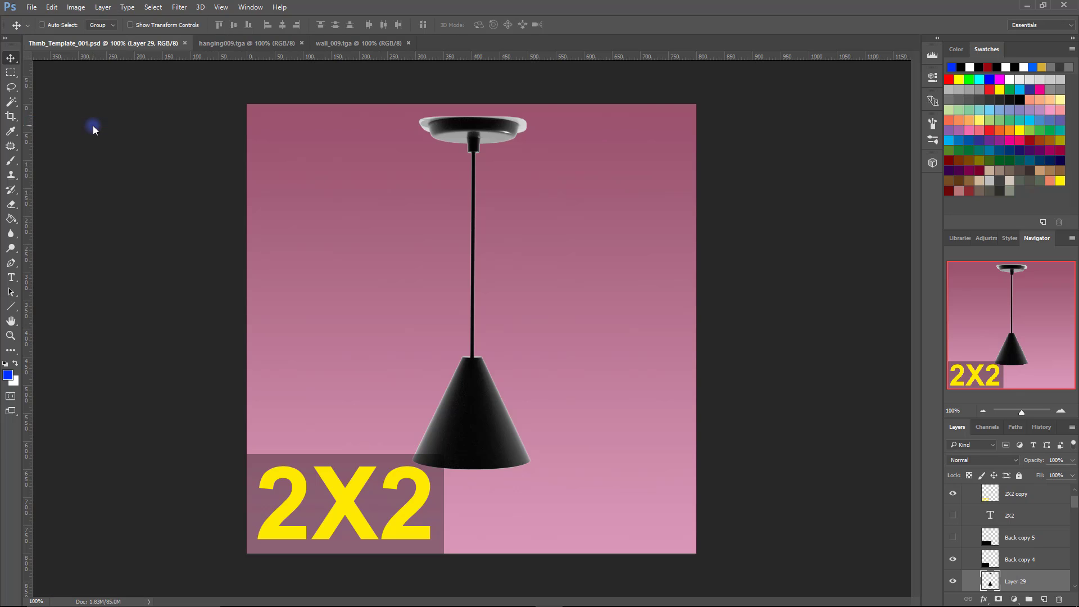
Start saving the thumbnail as a new file in the Fixtures folder of LIghtKit_promo > I_Love_Lamp_Icons.
{"action": "left_click", "coordinate": [31, 6]}
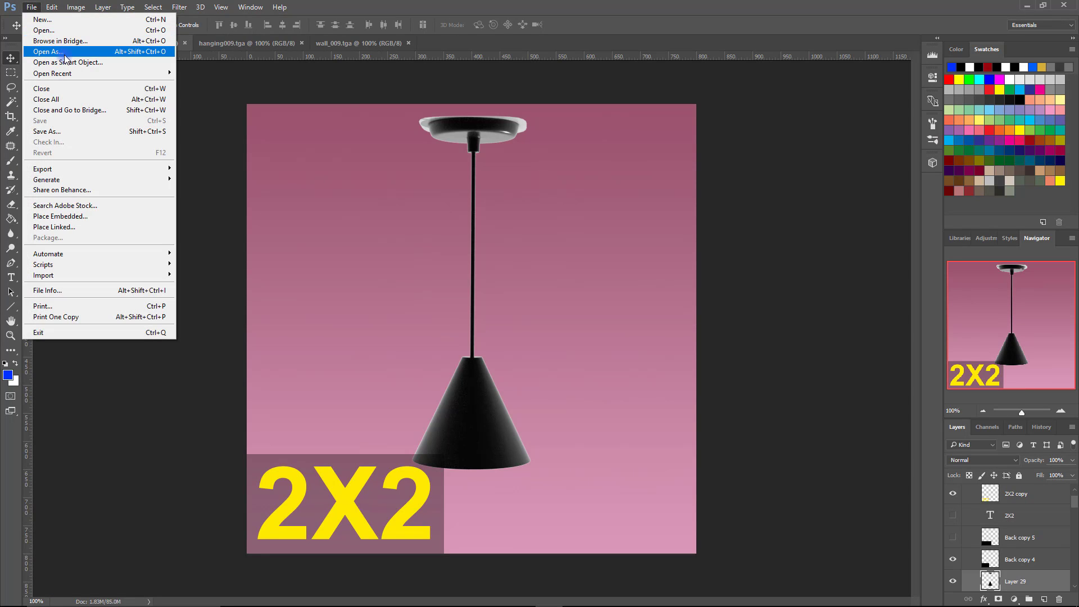
{"action": "left_click", "coordinate": [73, 131]}
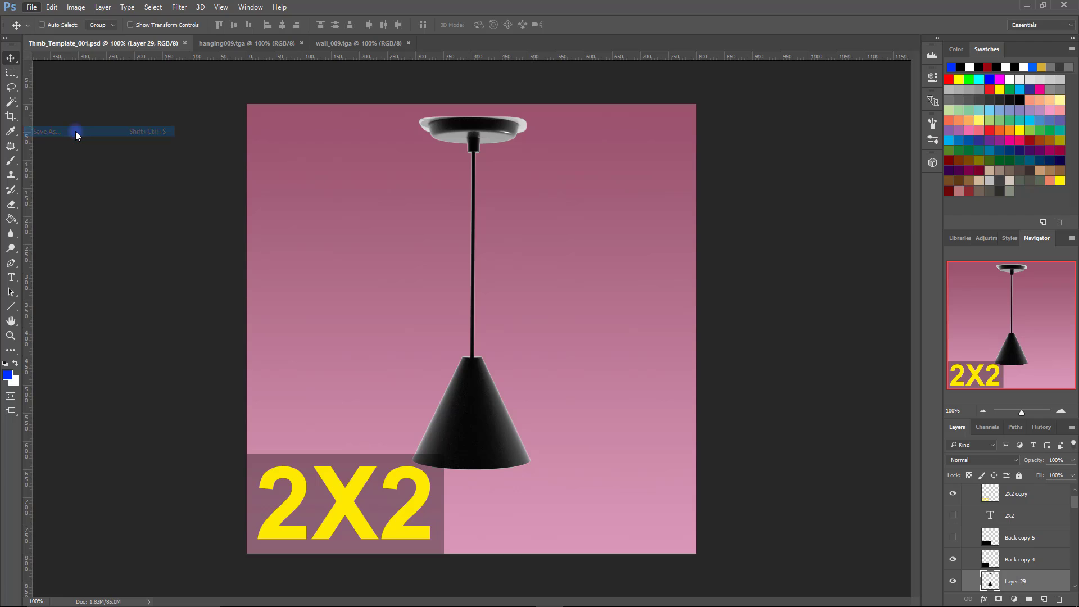
{"action": "scroll", "coordinate": [192, 160], "scroll_direction": "up", "scroll_amount": 2}
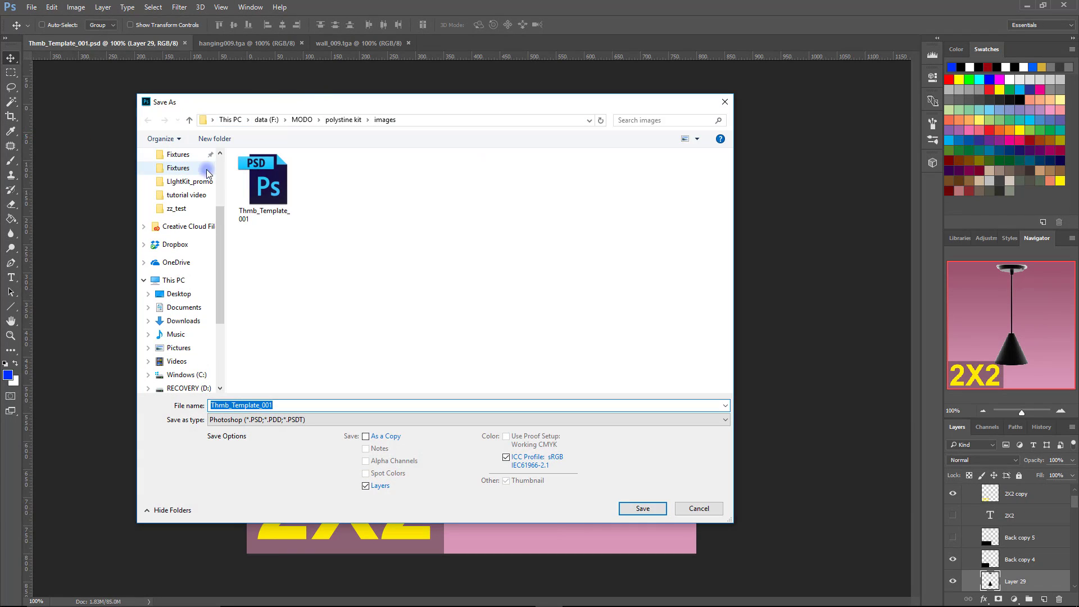
{"action": "left_click", "coordinate": [189, 181]}
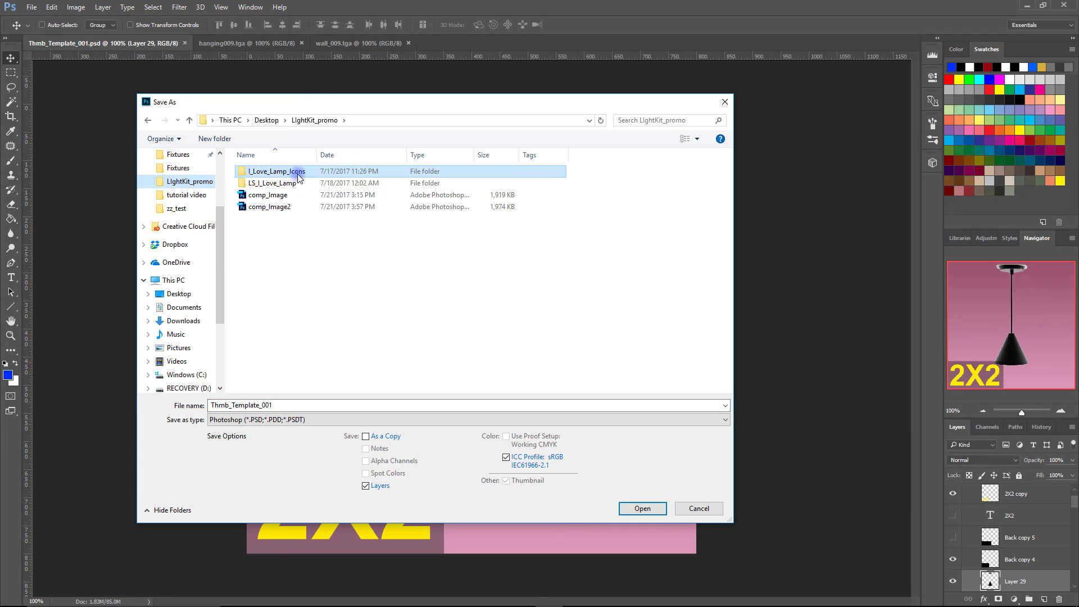
{"action": "double_click", "coordinate": [264, 170]}
{"action": "double_click", "coordinate": [293, 170]}
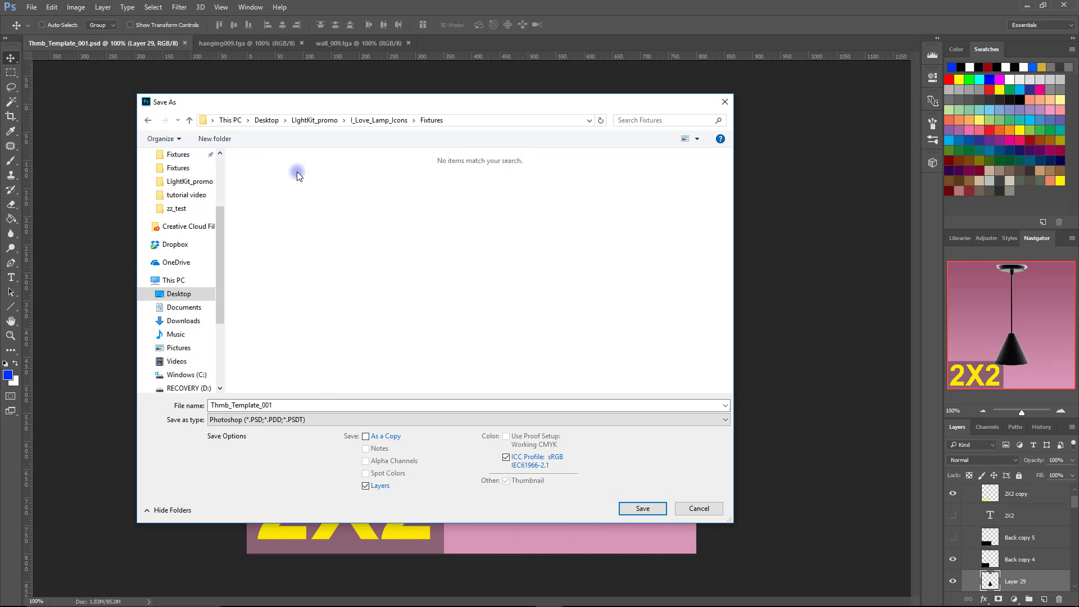
Save the thumbnail in PNG format under the name Hanging7, following the existing Hanging6 naming.
{"action": "left_click", "coordinate": [305, 420]}
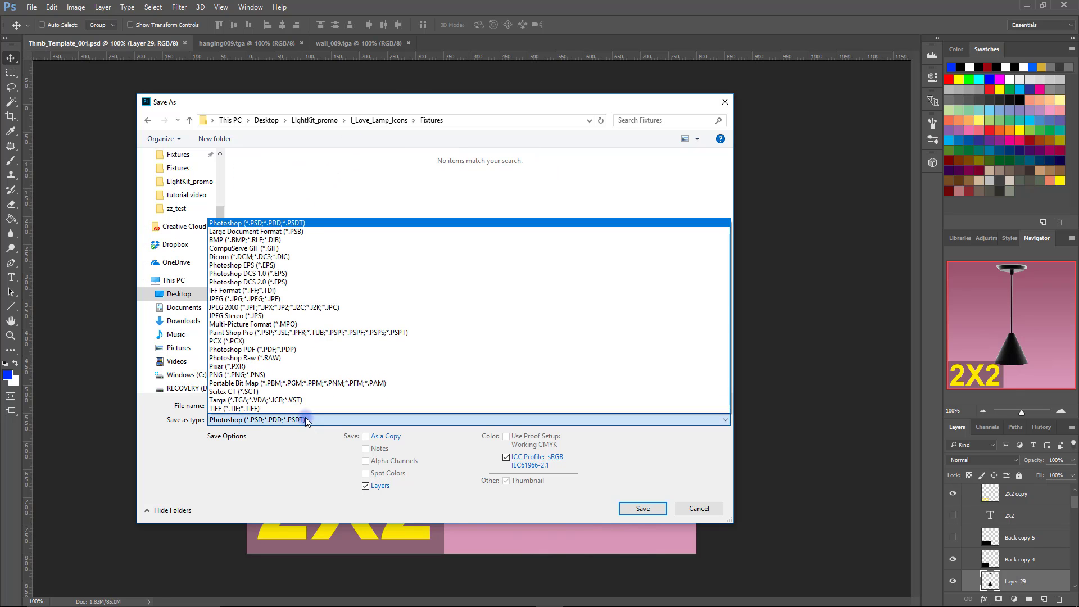
{"action": "left_click", "coordinate": [296, 375]}
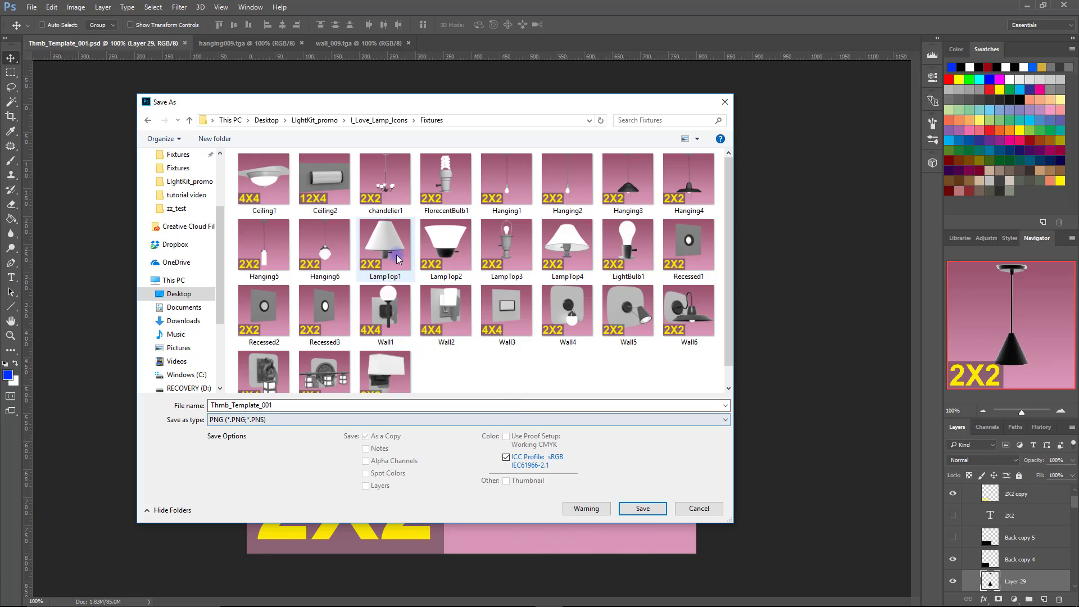
{"action": "left_click", "coordinate": [330, 246]}
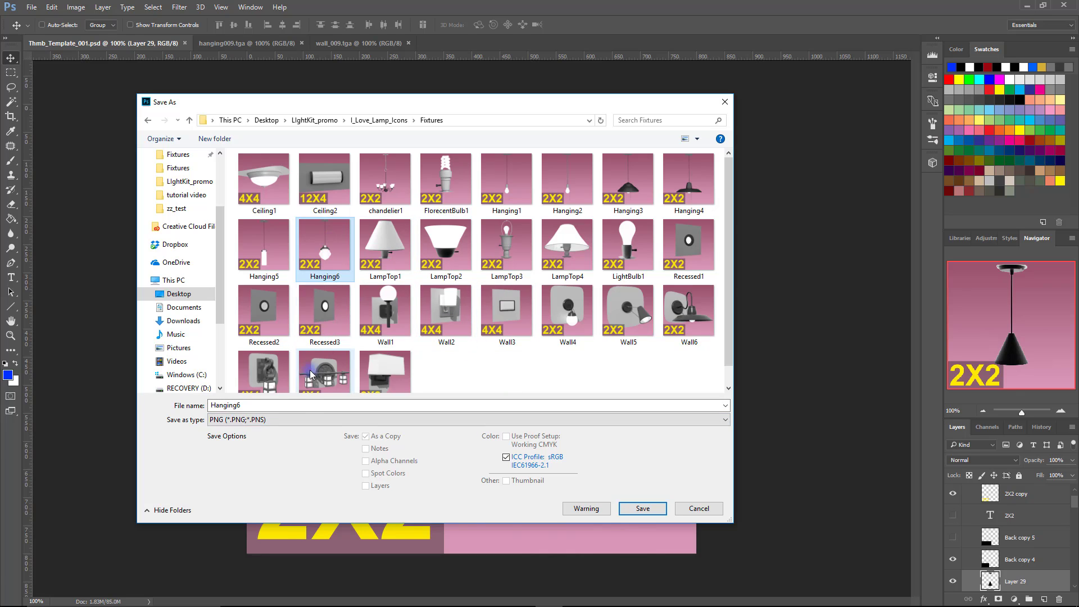
{"action": "left_click", "coordinate": [302, 403]}
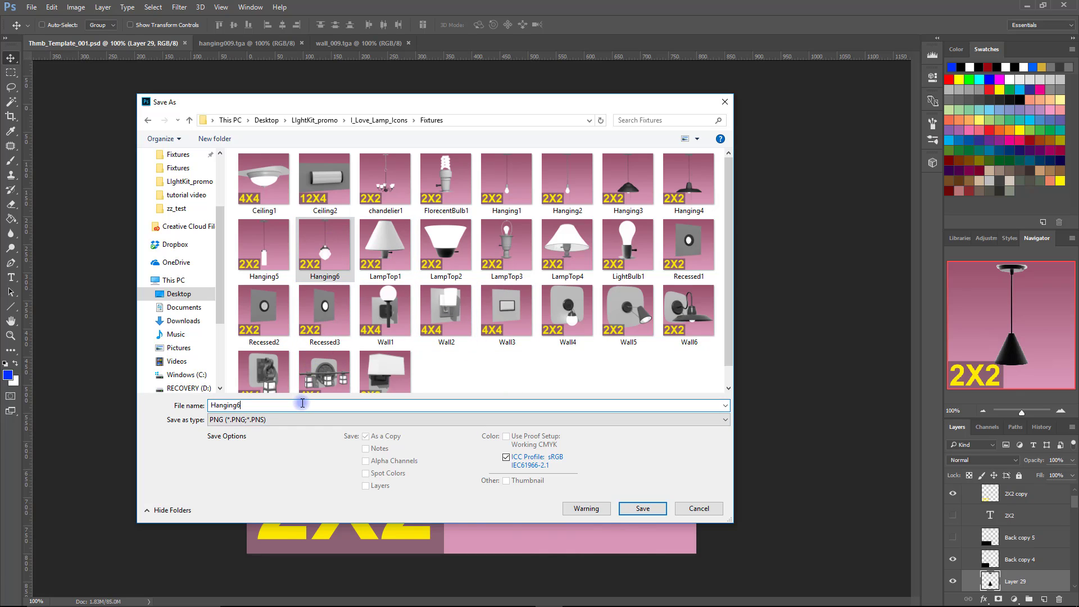
{"action": "key", "text": "BackSpace"}
{"action": "type", "text": "7"}
{"action": "key", "text": "Return"}
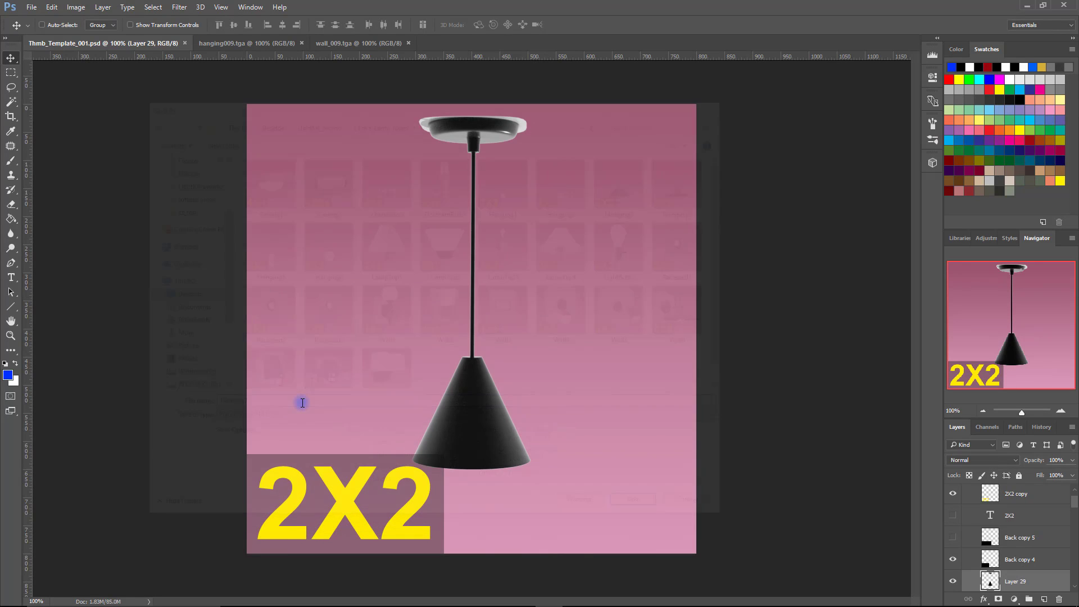
{"action": "left_click", "coordinate": [566, 193]}
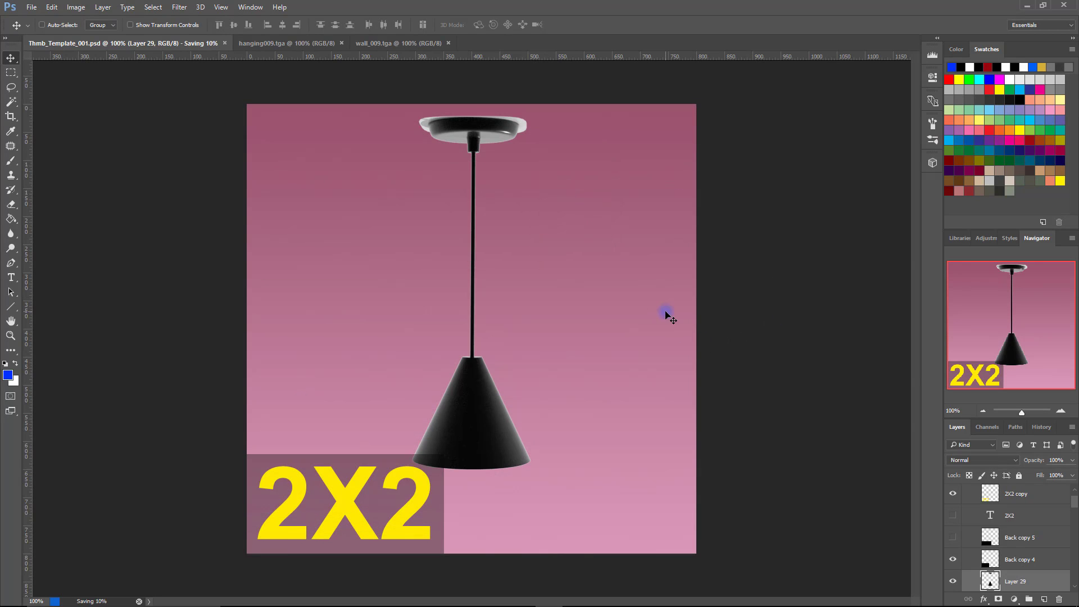
Switch back to Modo, close the render window and return to the Model layout.
{"action": "key", "text": "alt+Tab"}
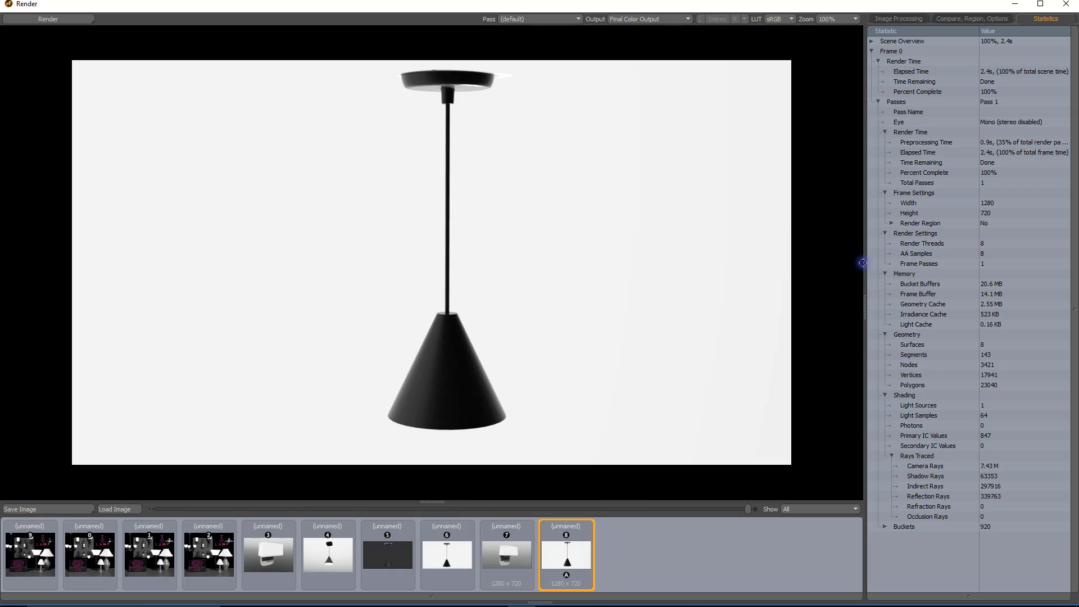
{"action": "left_click", "coordinate": [1067, 4]}
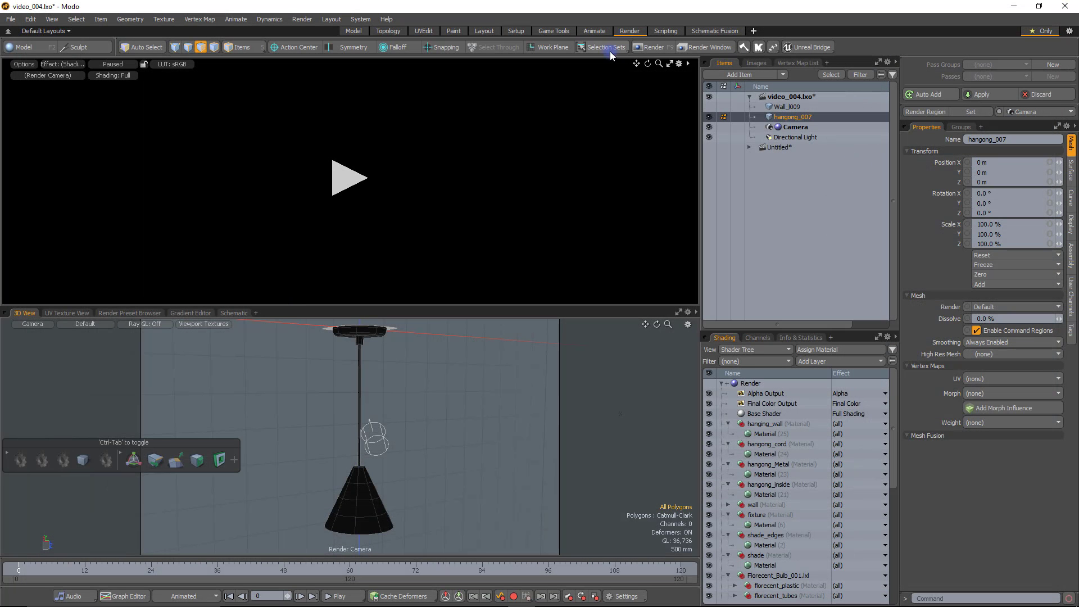
{"action": "left_click", "coordinate": [354, 31]}
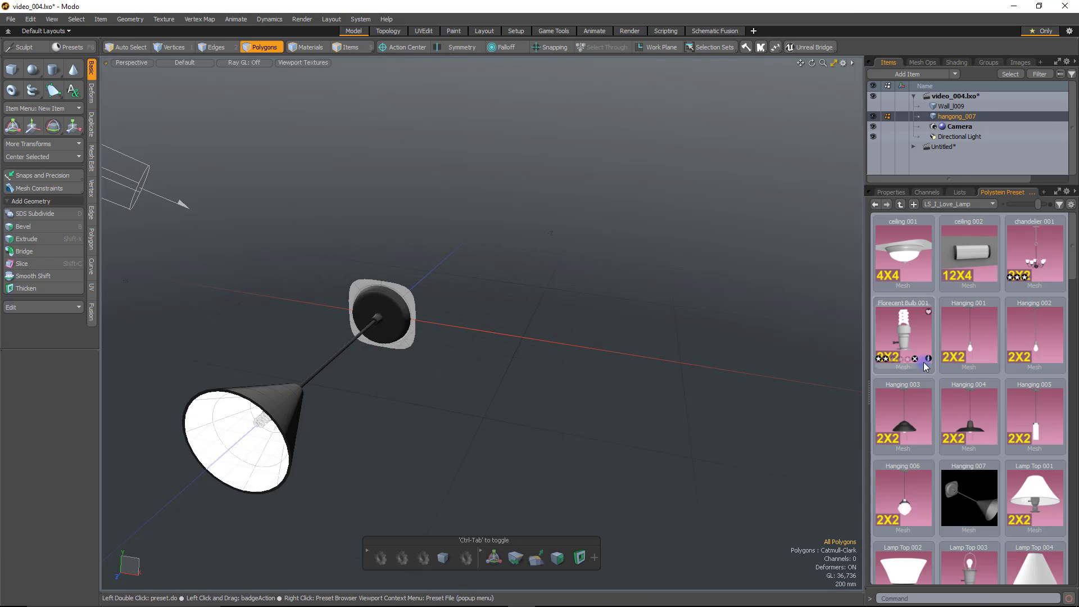
Replace the Hanging 007 preset's icon with the Hanging7 image from LIghtKit_promo > I_Love_Lamp_Icons > Fixtures.
{"action": "right_click", "coordinate": [967, 490]}
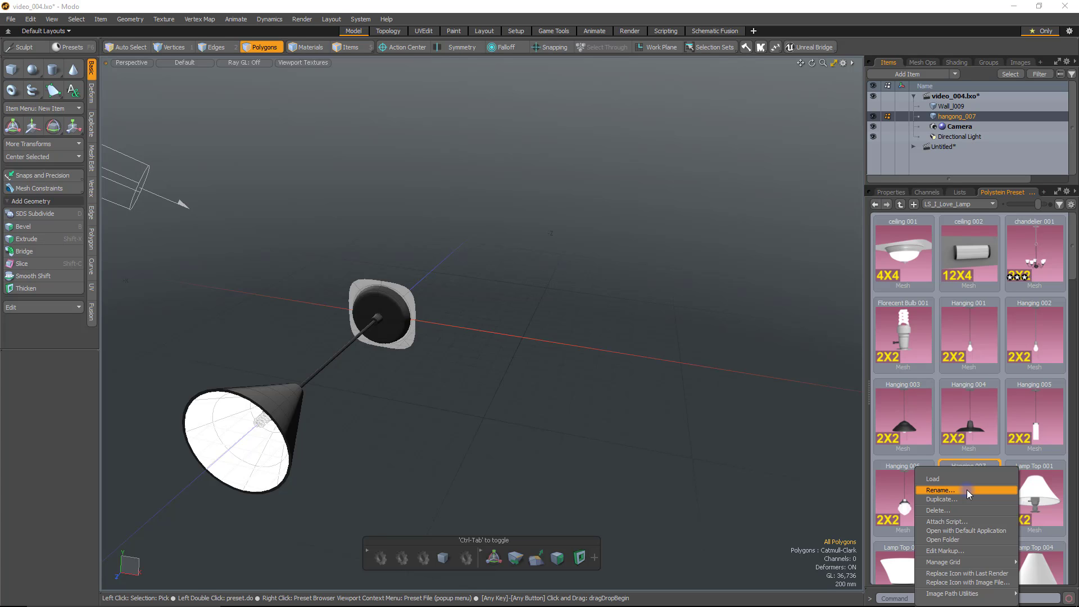
{"action": "left_click", "coordinate": [994, 583]}
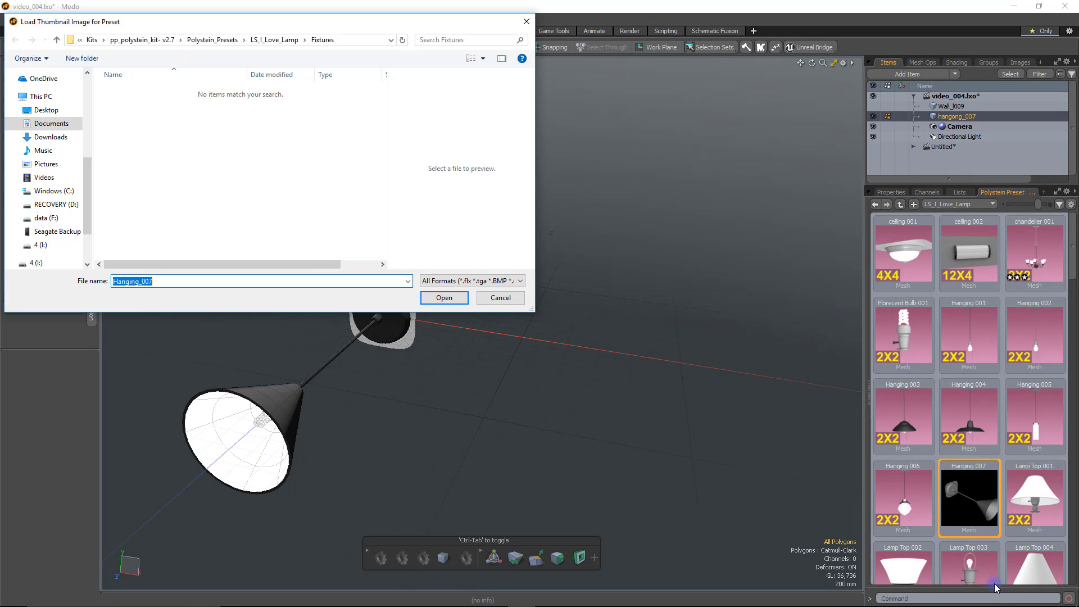
{"action": "scroll", "coordinate": [49, 94], "scroll_direction": "up", "scroll_amount": 3}
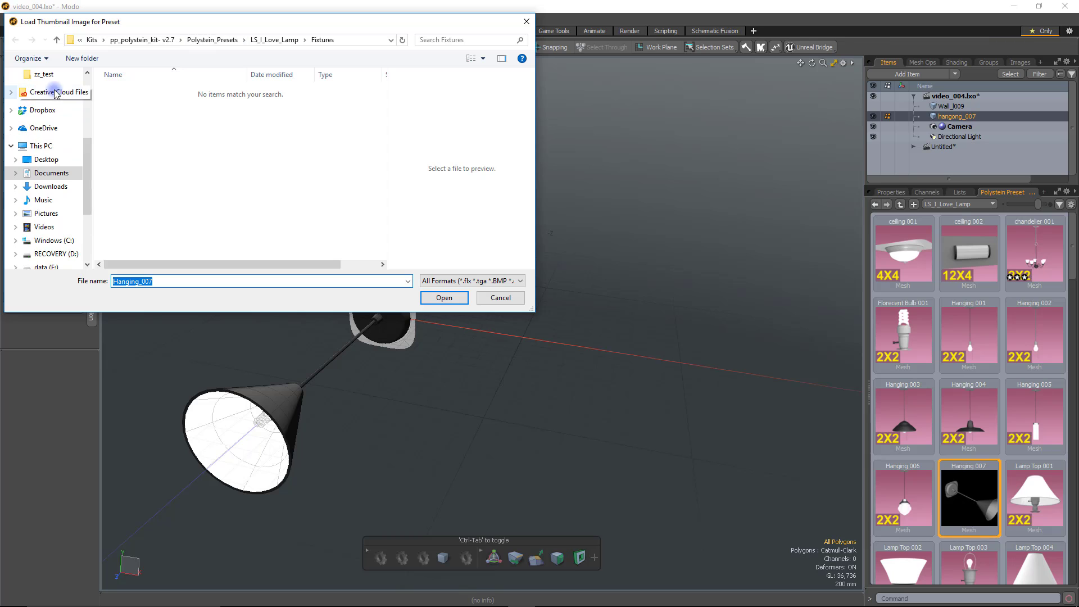
{"action": "left_click", "coordinate": [62, 89]}
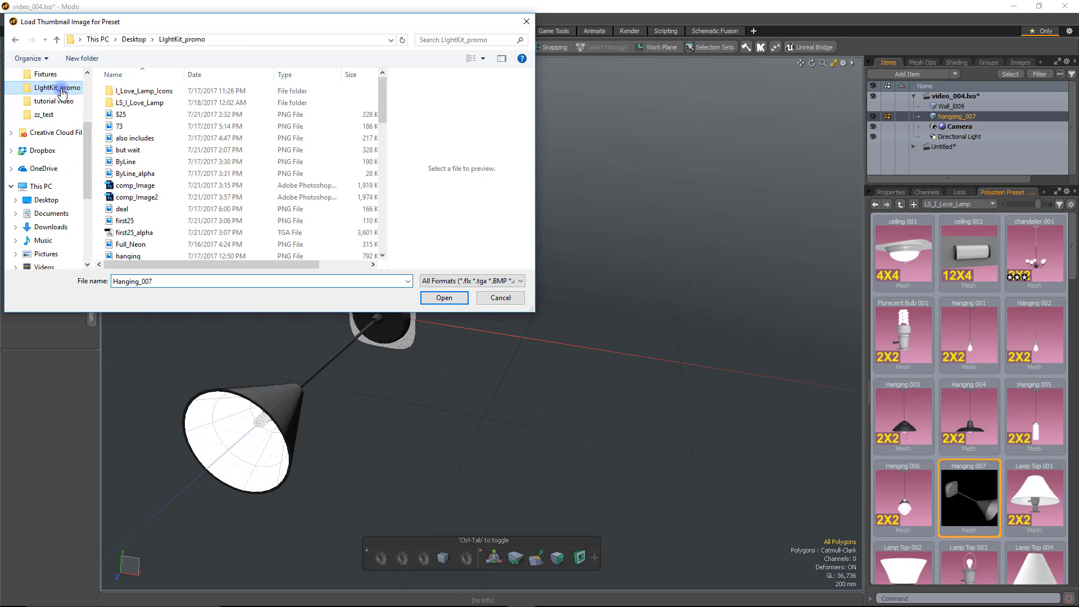
{"action": "left_click", "coordinate": [141, 91]}
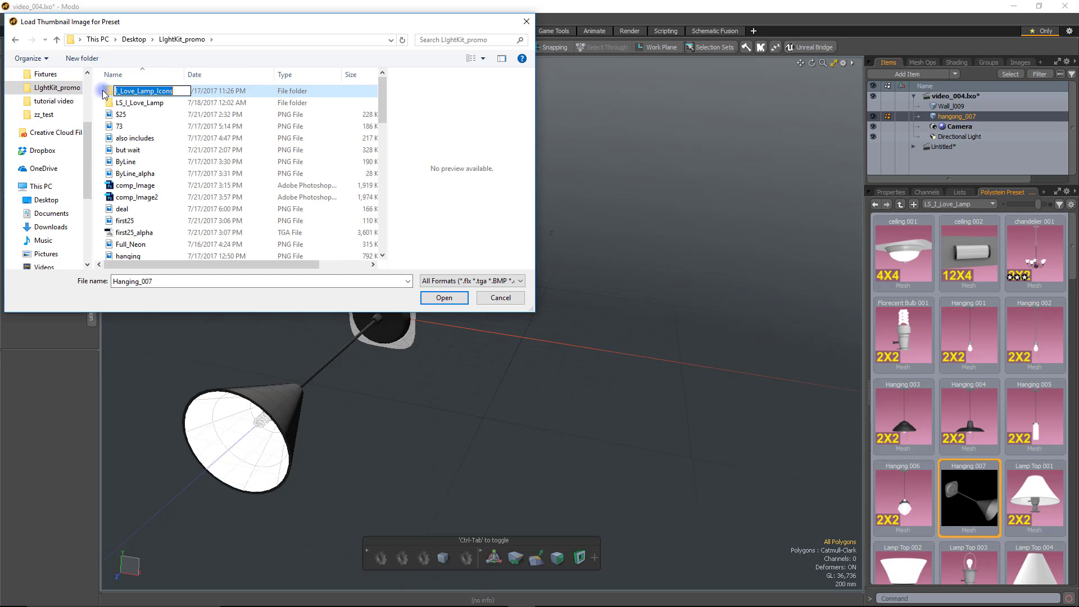
{"action": "double_click", "coordinate": [133, 91]}
{"action": "double_click", "coordinate": [131, 91]}
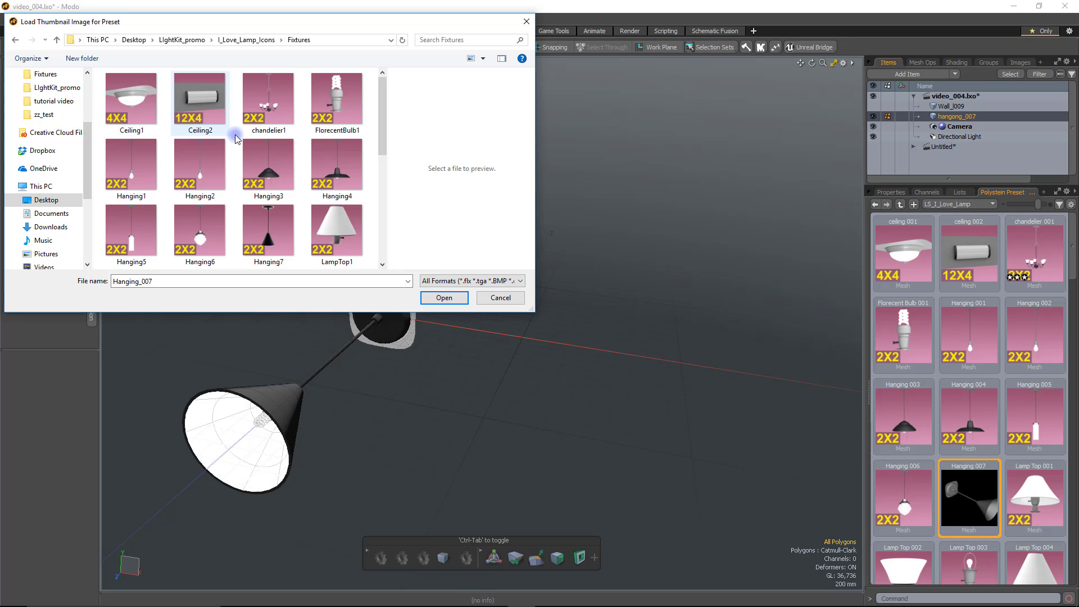
{"action": "left_click", "coordinate": [268, 239]}
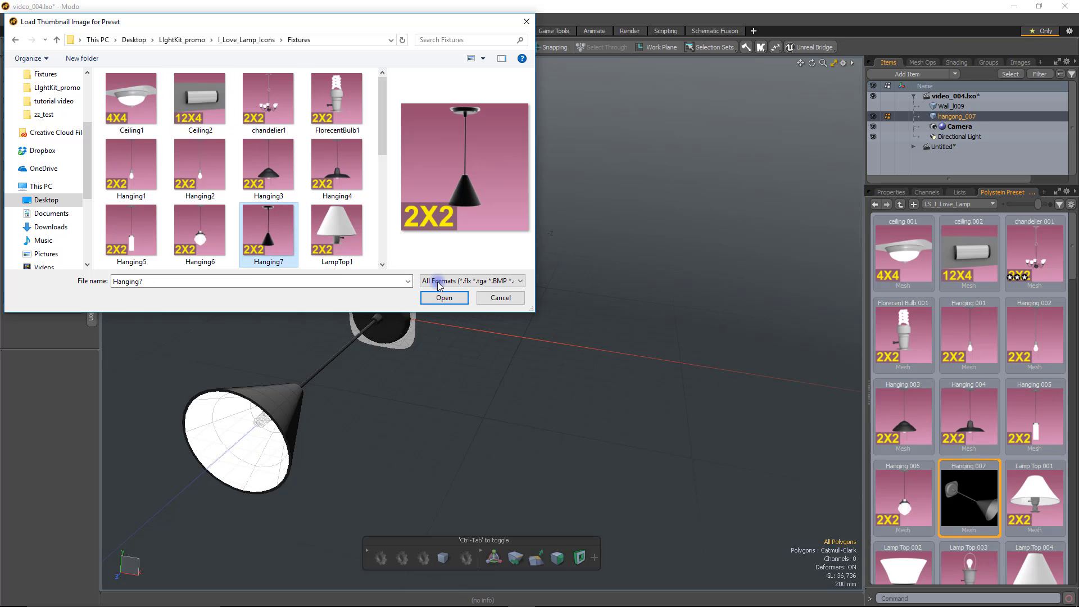
{"action": "left_click", "coordinate": [449, 298]}
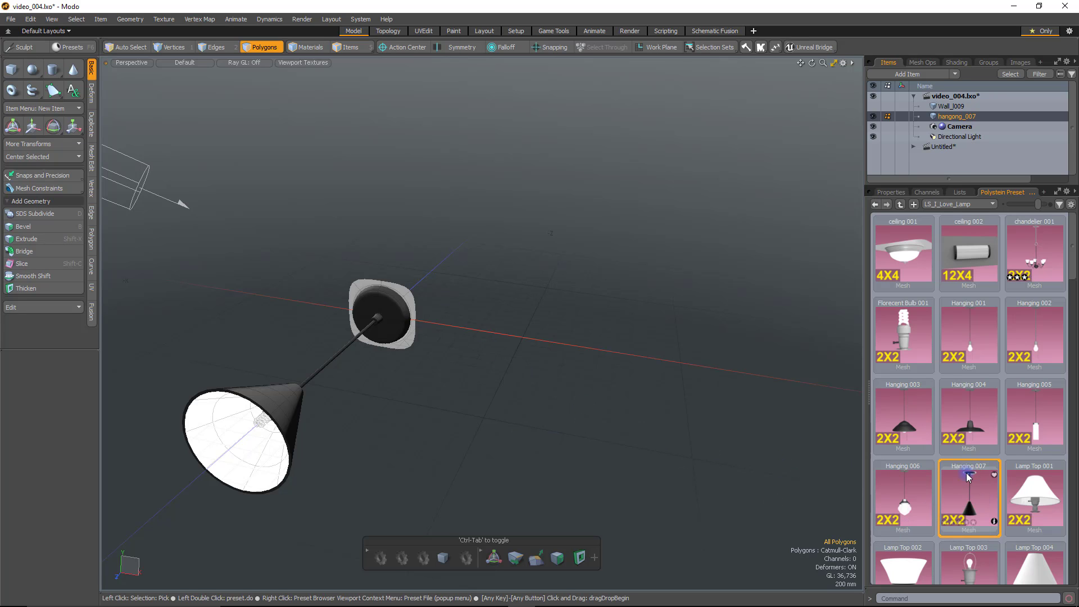
Switch the preset browser to the Fixtures folder and bring its wall light presets into view.
{"action": "scroll", "coordinate": [969, 495], "scroll_direction": "down", "scroll_amount": 4}
{"action": "left_click", "coordinate": [963, 206]}
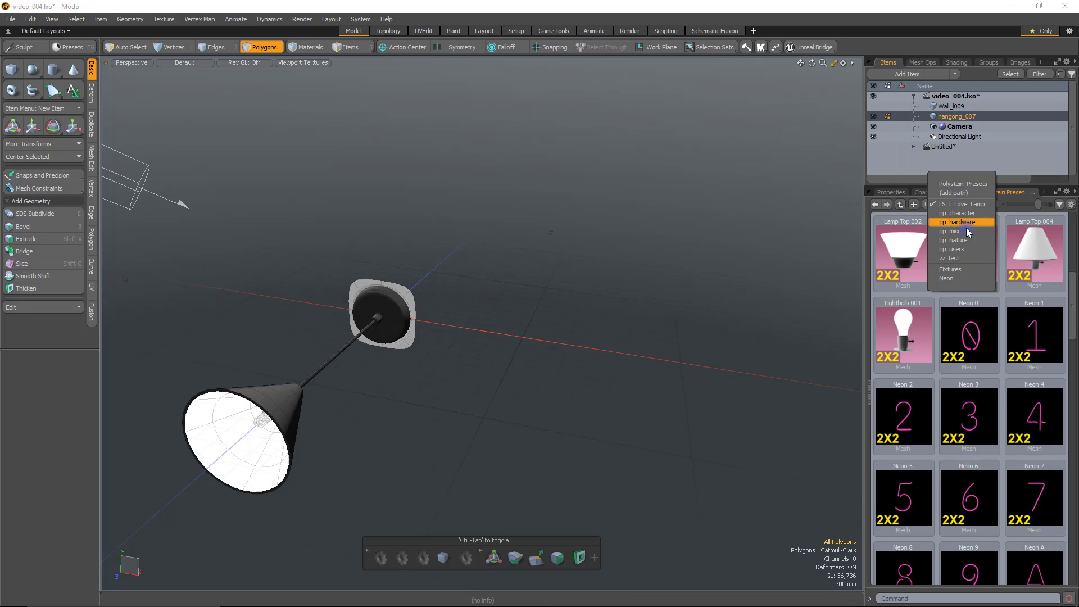
{"action": "left_click", "coordinate": [967, 270]}
{"action": "scroll", "coordinate": [997, 435], "scroll_direction": "down", "scroll_amount": 10}
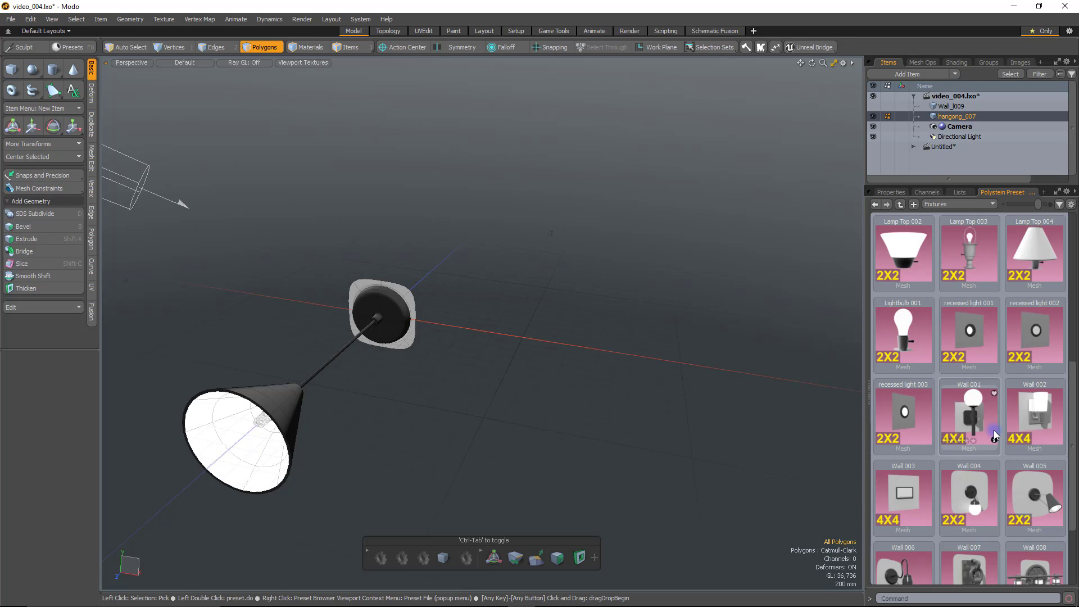
Replace the Wall 009 preset's icon with the Wall9 image from LIghtKit_promo > I_Love_Lamp_Icons > Fixtures.
{"action": "right_click", "coordinate": [905, 549]}
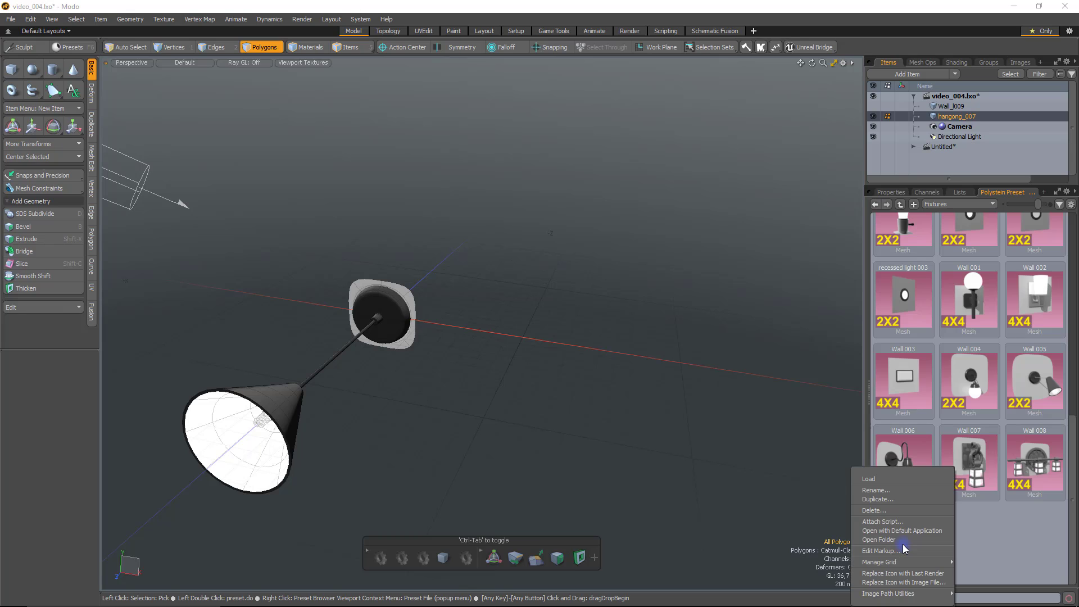
{"action": "left_click", "coordinate": [1007, 535]}
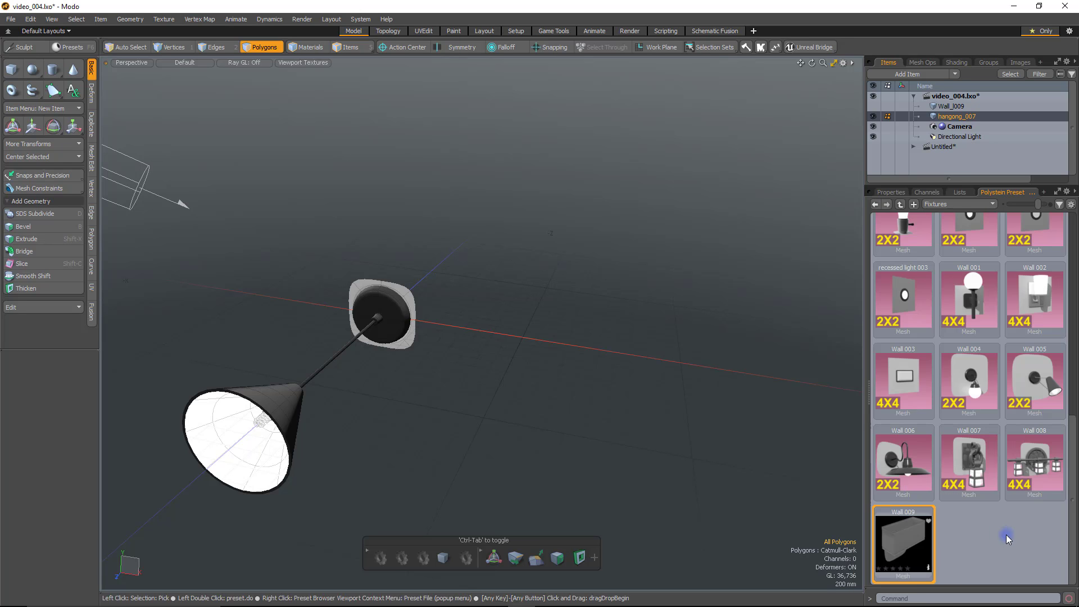
{"action": "right_click", "coordinate": [910, 534]}
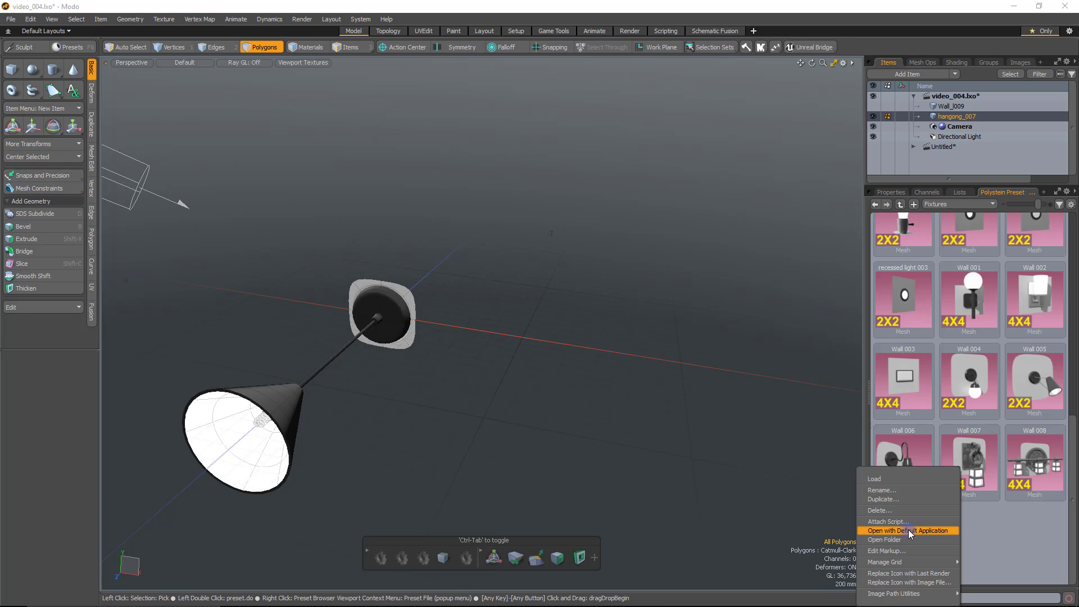
{"action": "left_click", "coordinate": [936, 584]}
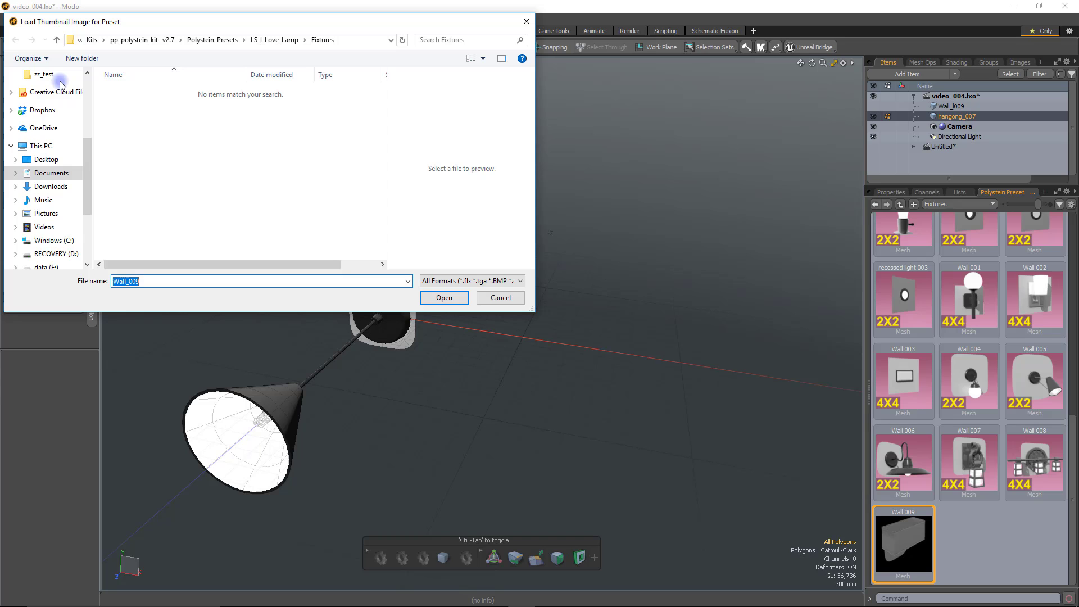
{"action": "scroll", "coordinate": [60, 84], "scroll_direction": "up", "scroll_amount": 2}
{"action": "left_click", "coordinate": [65, 114]}
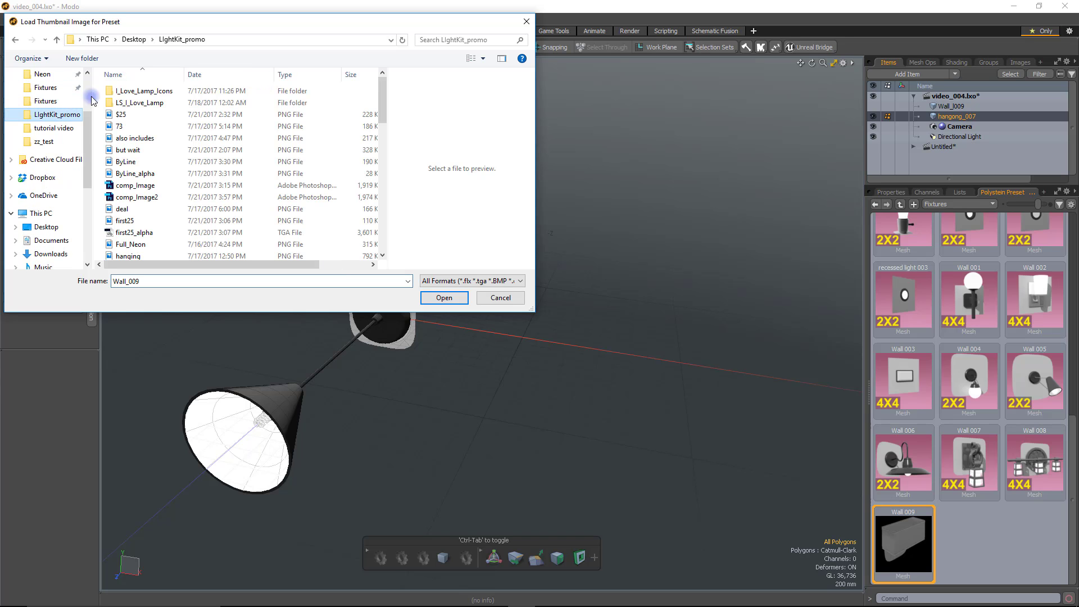
{"action": "double_click", "coordinate": [158, 91]}
{"action": "double_click", "coordinate": [157, 90]}
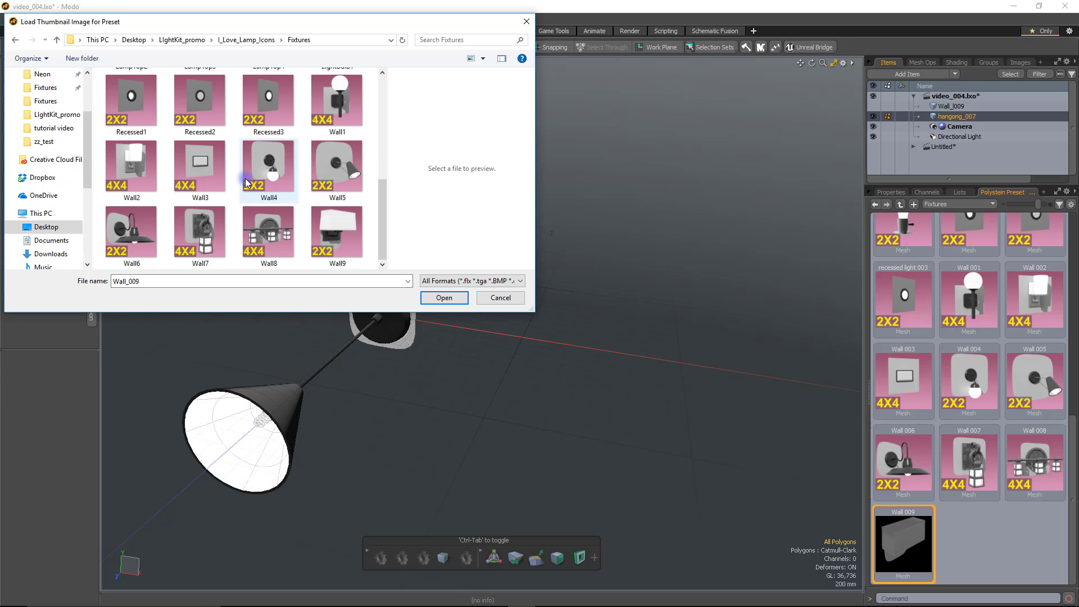
{"action": "left_click", "coordinate": [338, 235]}
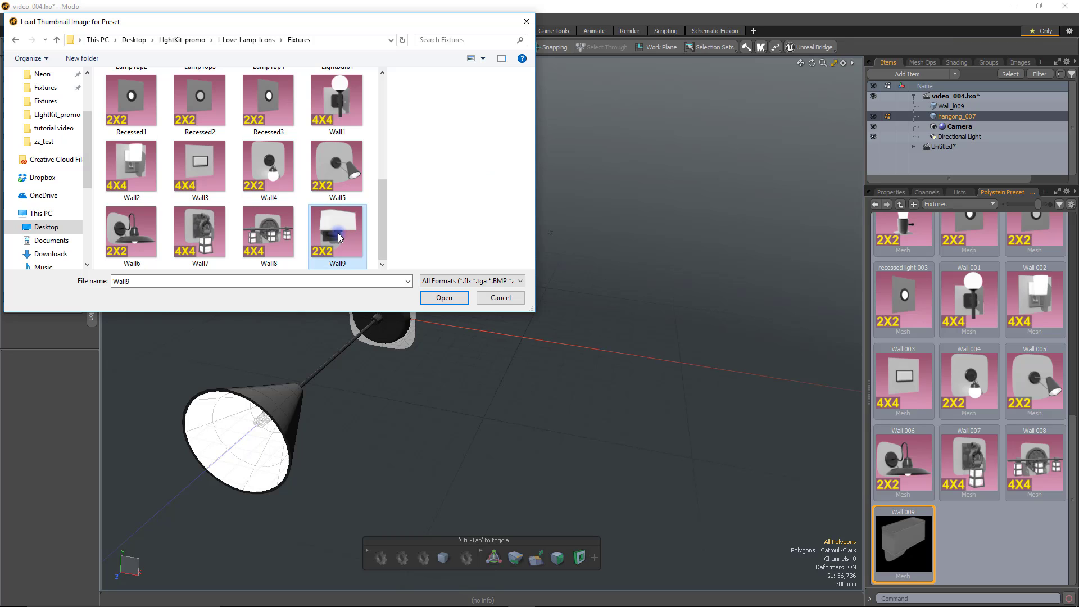
{"action": "left_click", "coordinate": [450, 301]}
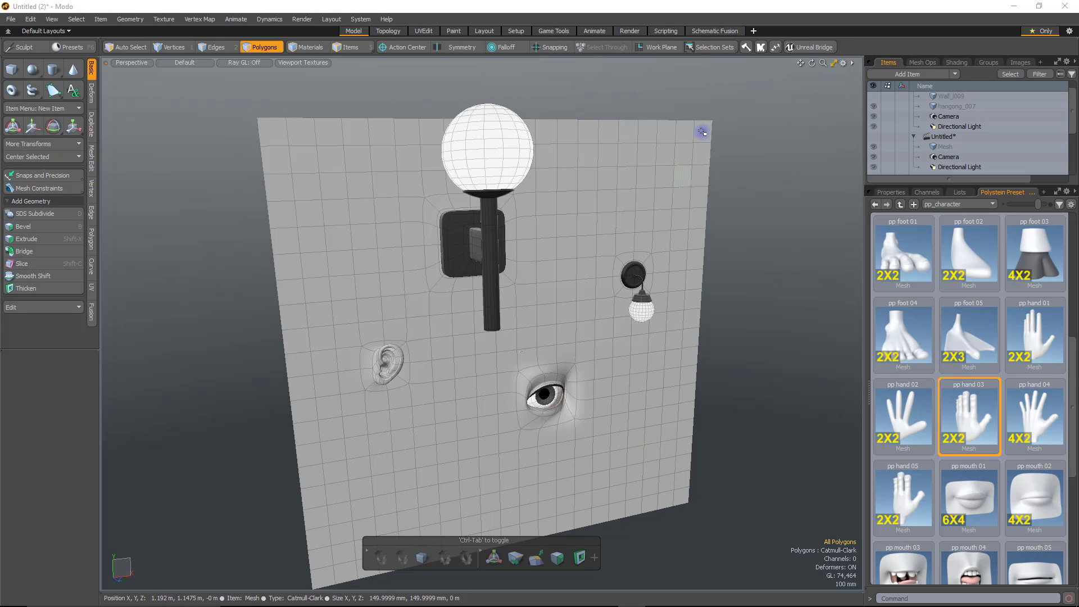
Insert the pp hand 03 preset on a 2x2 polygon patch below and beside the eye, and clear the selection.
{"action": "left_click", "coordinate": [776, 48]}
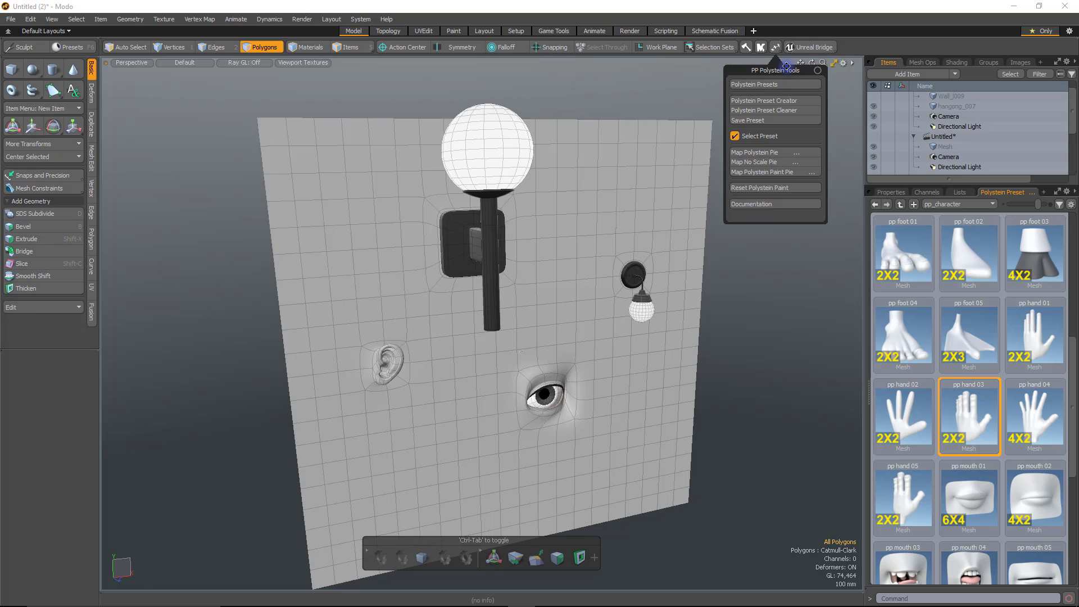
{"action": "left_click", "coordinate": [620, 423]}
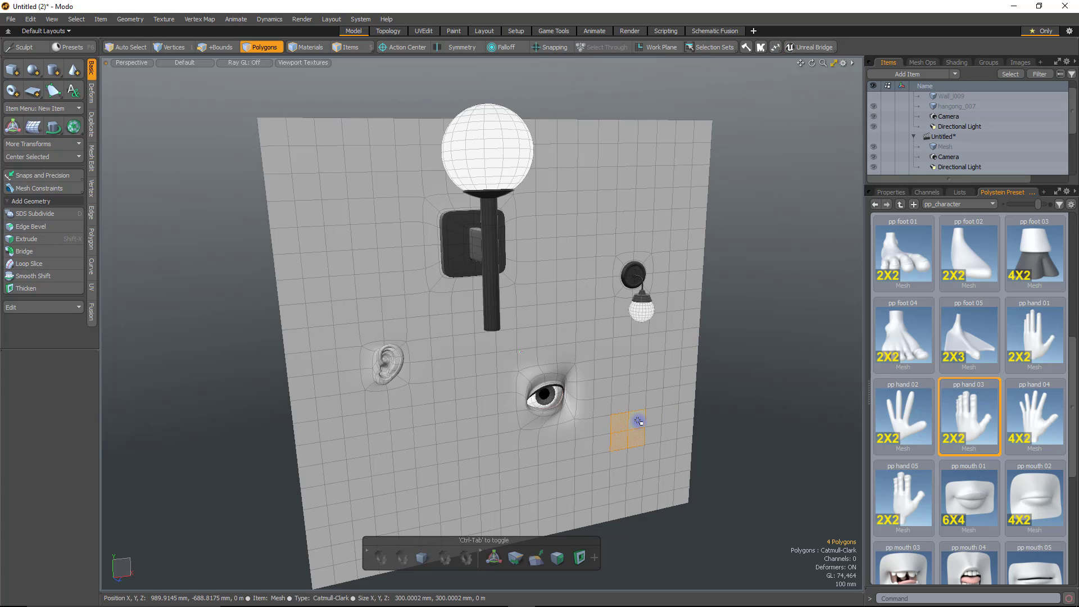
{"action": "key", "text": "ctrl+shift+space"}
{"action": "left_click", "coordinate": [585, 427]}
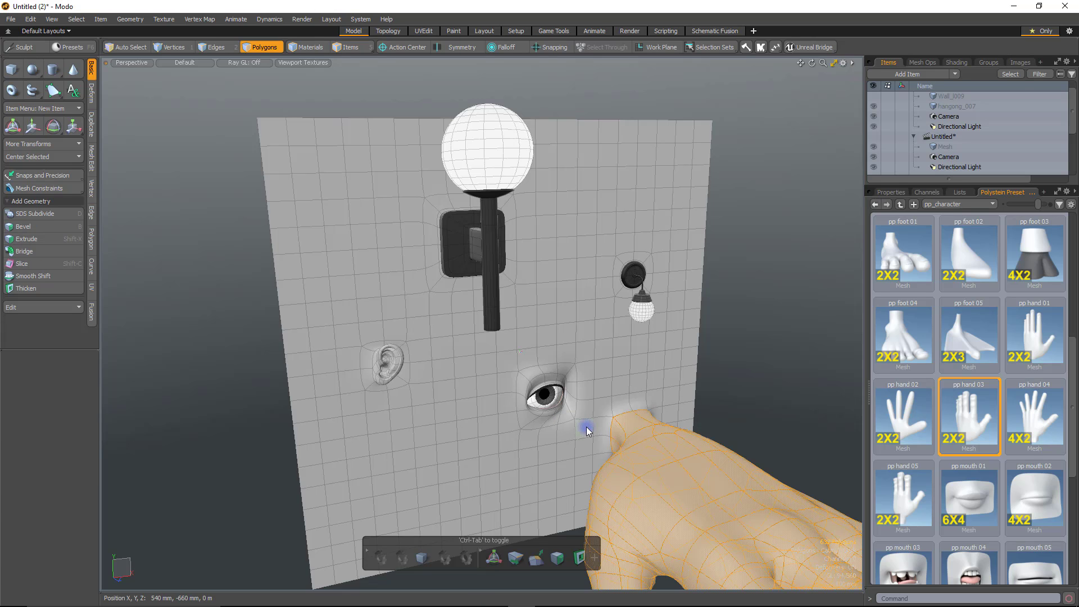
{"action": "scroll", "coordinate": [756, 468], "scroll_direction": "down", "scroll_amount": 3}
{"action": "left_click_drag", "start_coordinate": [756, 468], "coordinate": [593, 498], "text": "alt"}
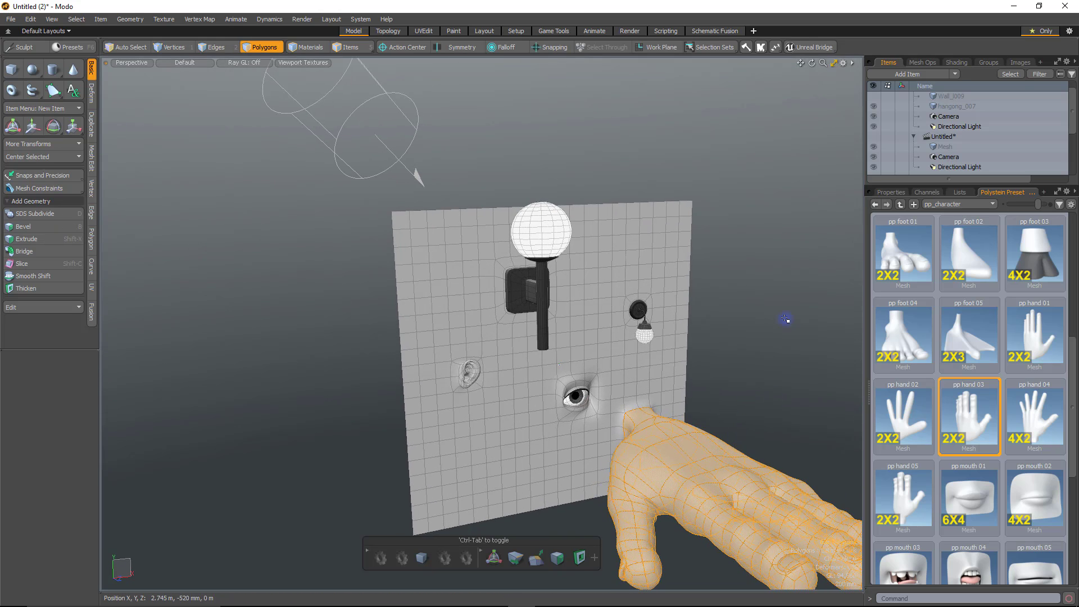
{"action": "left_click", "coordinate": [766, 448]}
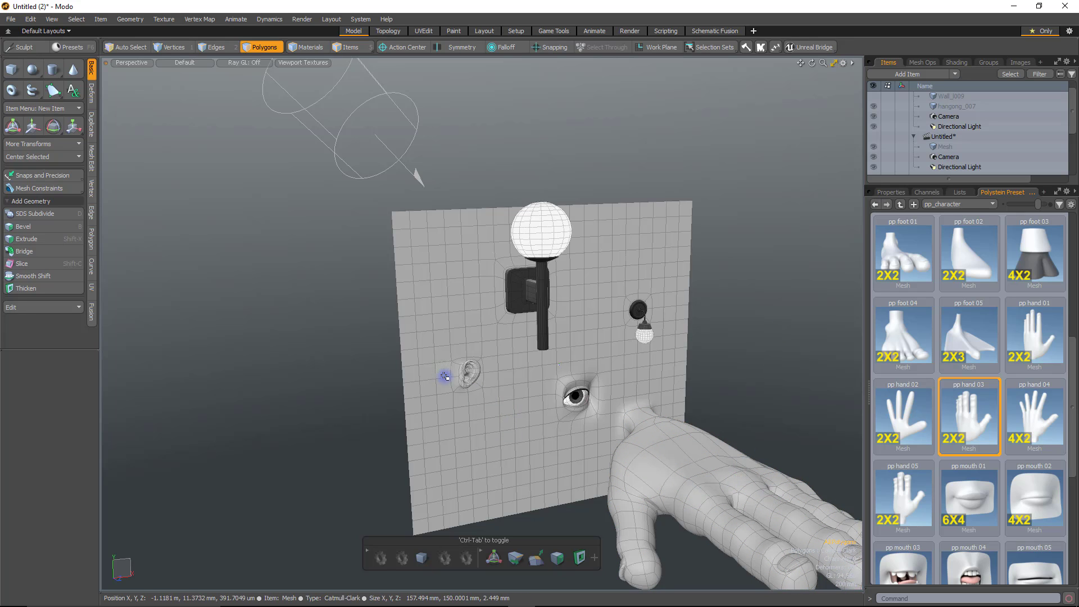
Inspect the ear and its surrounding wall polygons up close, and clear the stray polygon selection.
{"action": "scroll", "coordinate": [475, 380], "scroll_direction": "up", "scroll_amount": 8}
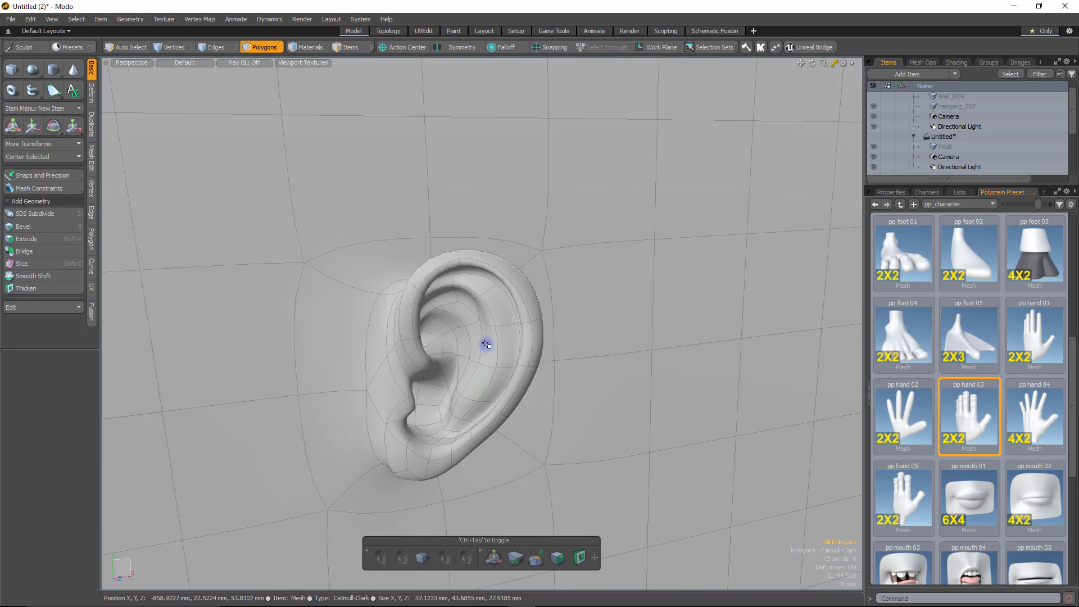
{"action": "mouse_move", "coordinate": [489, 318]}
{"action": "left_mouse_down"}
{"action": "mouse_move", "coordinate": [491, 363]}
{"action": "mouse_move", "coordinate": [667, 366]}
{"action": "mouse_move", "coordinate": [773, 330]}
{"action": "mouse_move", "coordinate": [791, 342]}
{"action": "mouse_move", "coordinate": [762, 343]}
{"action": "mouse_move", "coordinate": [753, 328]}
{"action": "left_mouse_up"}
{"action": "mouse_move", "coordinate": [699, 351]}
{"action": "right_mouse_down"}
{"action": "mouse_move", "coordinate": [448, 253]}
{"action": "mouse_move", "coordinate": [501, 518]}
{"action": "mouse_move", "coordinate": [571, 439]}
{"action": "right_mouse_up"}
{"action": "mouse_move", "coordinate": [653, 364]}
{"action": "left_mouse_down", "text": "alt"}
{"action": "mouse_move", "coordinate": [594, 348]}
{"action": "mouse_move", "coordinate": [614, 351]}
{"action": "left_mouse_up", "text": "alt"}
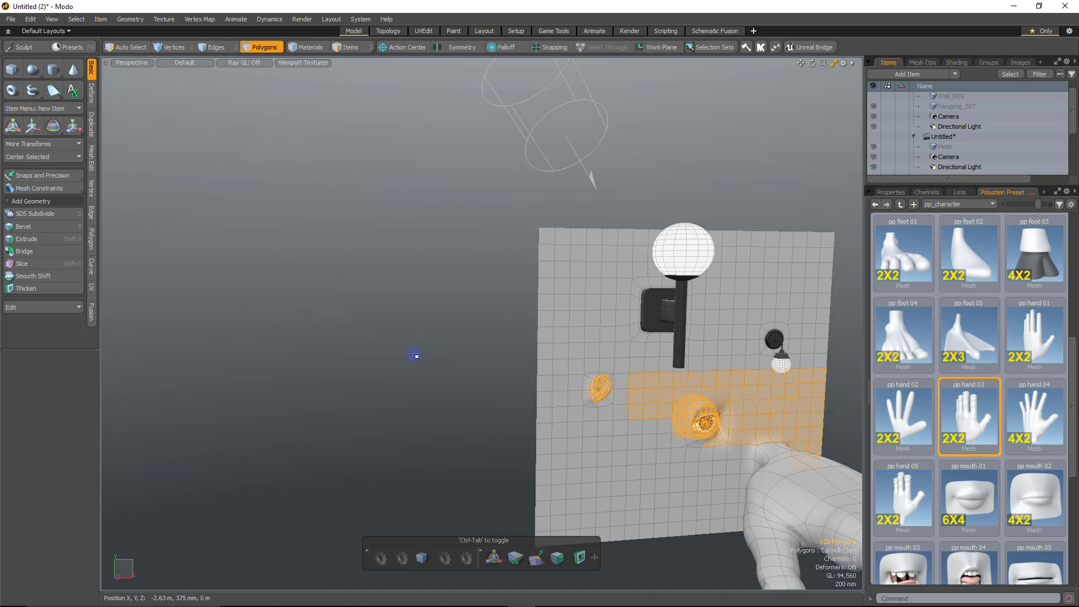
{"action": "left_click", "coordinate": [413, 355]}
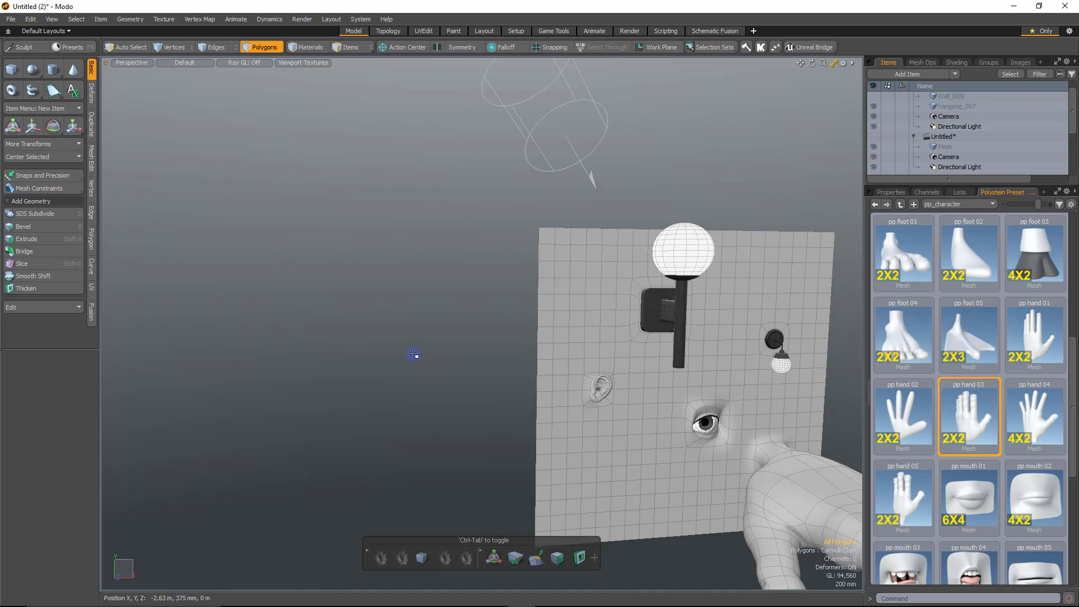
Select the ear's polygons through the pp_ear01_polys polygon selection set in the mesh statistics.
{"action": "left_click", "coordinate": [961, 193]}
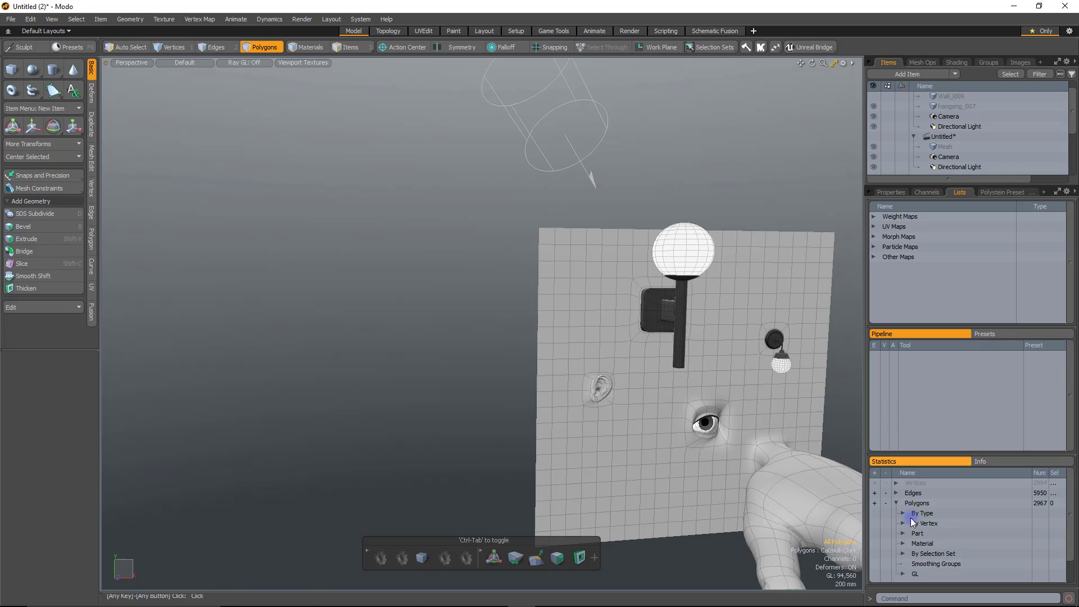
{"action": "scroll", "coordinate": [912, 511], "scroll_direction": "down", "scroll_amount": 1}
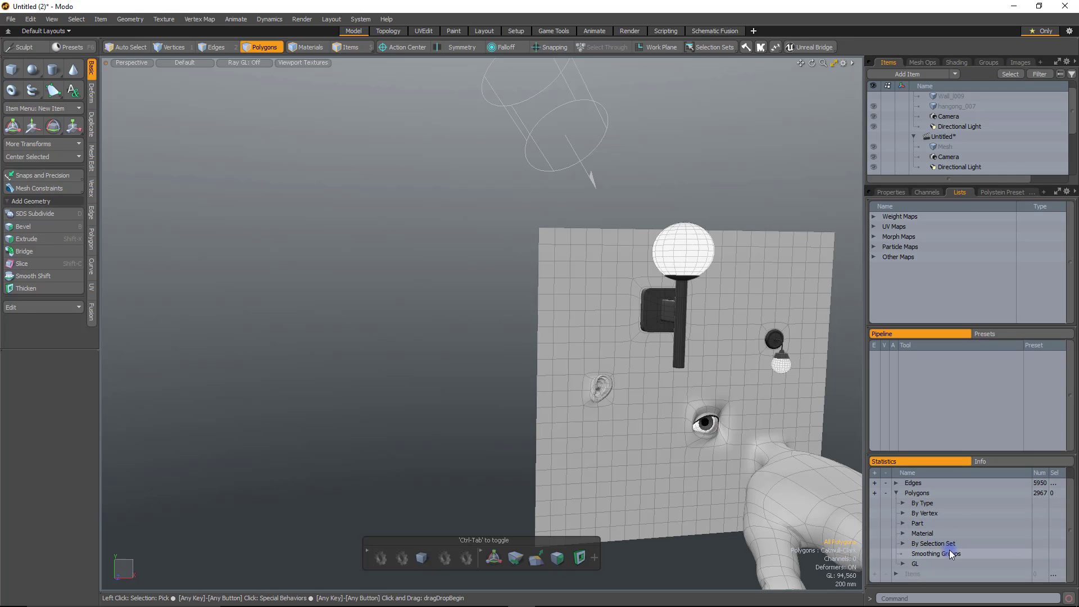
{"action": "left_click", "coordinate": [903, 544]}
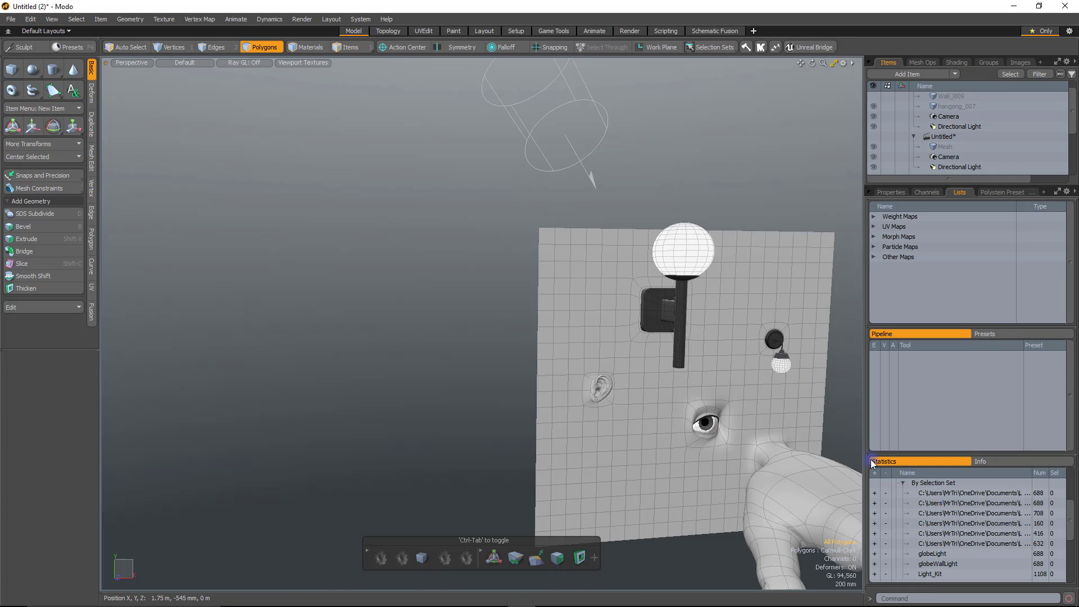
{"action": "scroll", "coordinate": [954, 523], "scroll_direction": "down", "scroll_amount": 1}
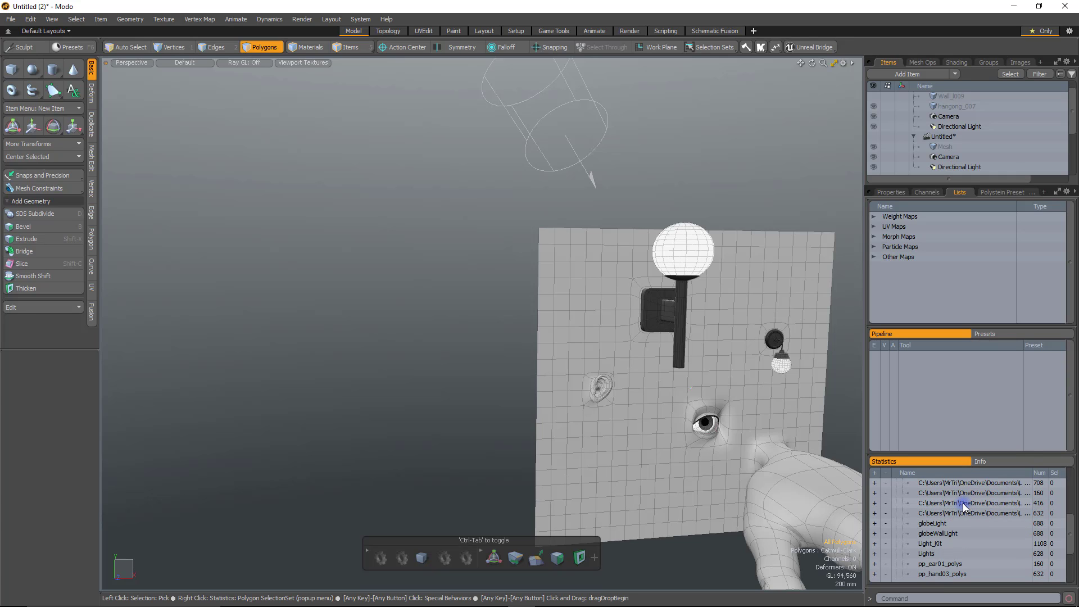
{"action": "scroll", "coordinate": [962, 518], "scroll_direction": "down", "scroll_amount": 1}
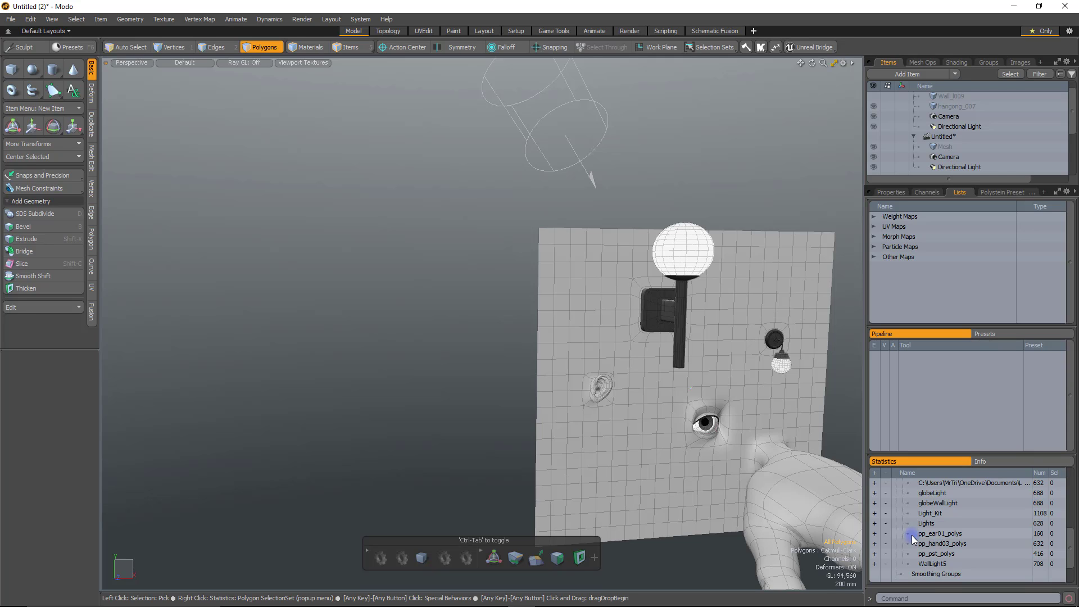
{"action": "left_click", "coordinate": [875, 533]}
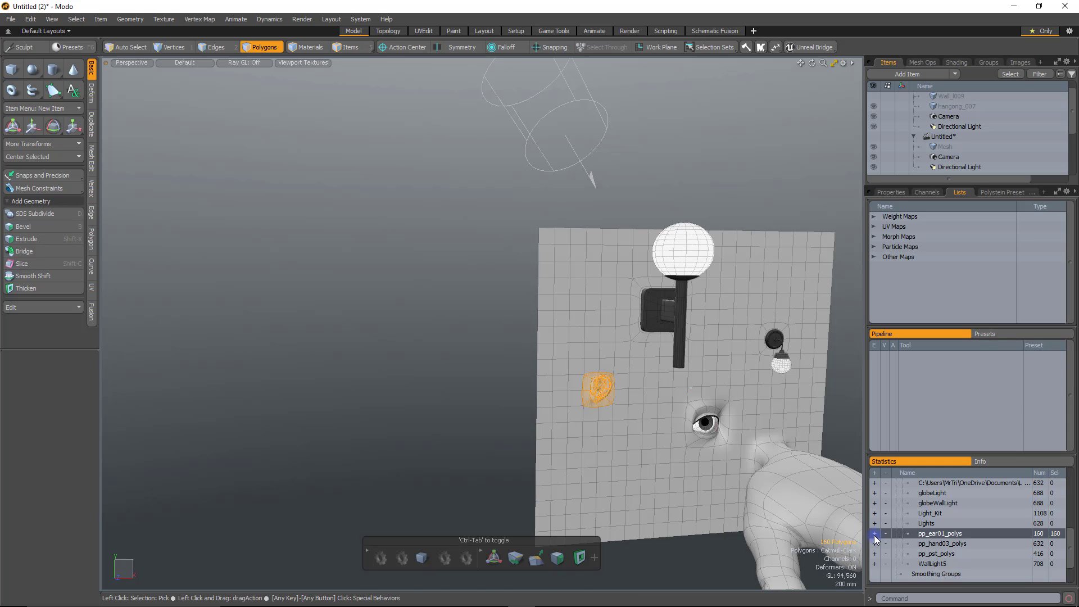
Examine the selected ear polygons up close on the wall, and clear the polygon selection.
{"action": "key", "text": "shift+a"}
{"action": "left_click_drag", "start_coordinate": [527, 461], "coordinate": [556, 453], "text": "alt"}
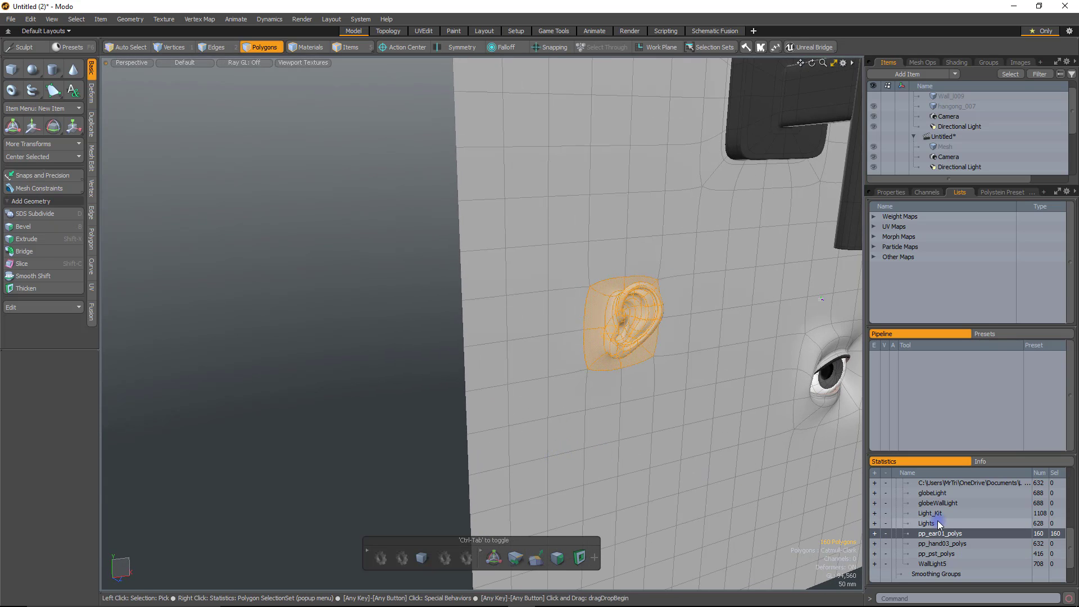
{"action": "left_click", "coordinate": [393, 421]}
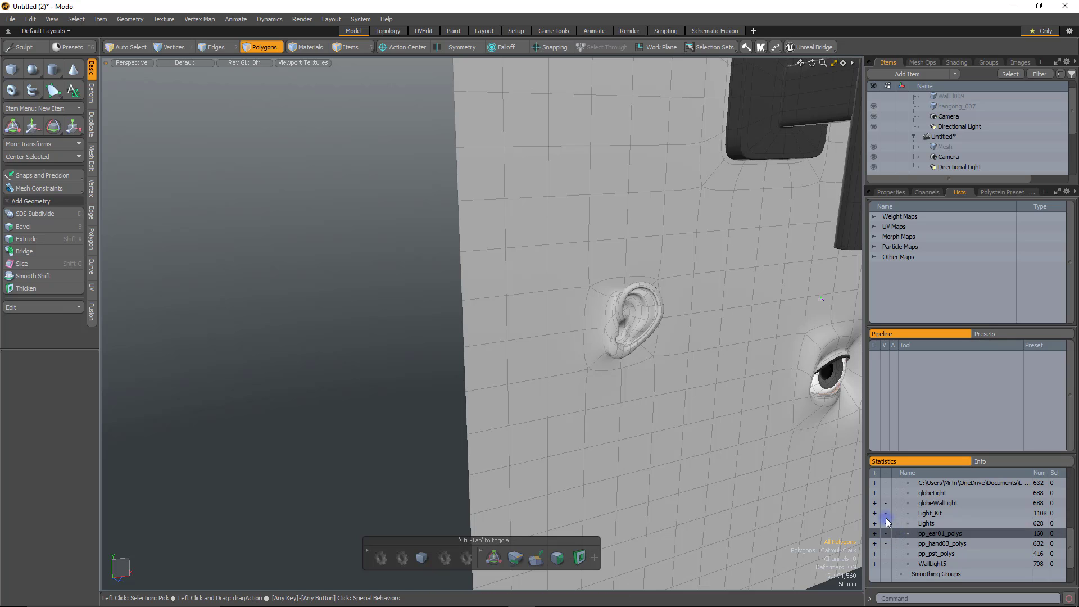
Select the large globe lamp's polygons through the globeLight selection set, view them on the wall, and clear the selection.
{"action": "left_click", "coordinate": [875, 493]}
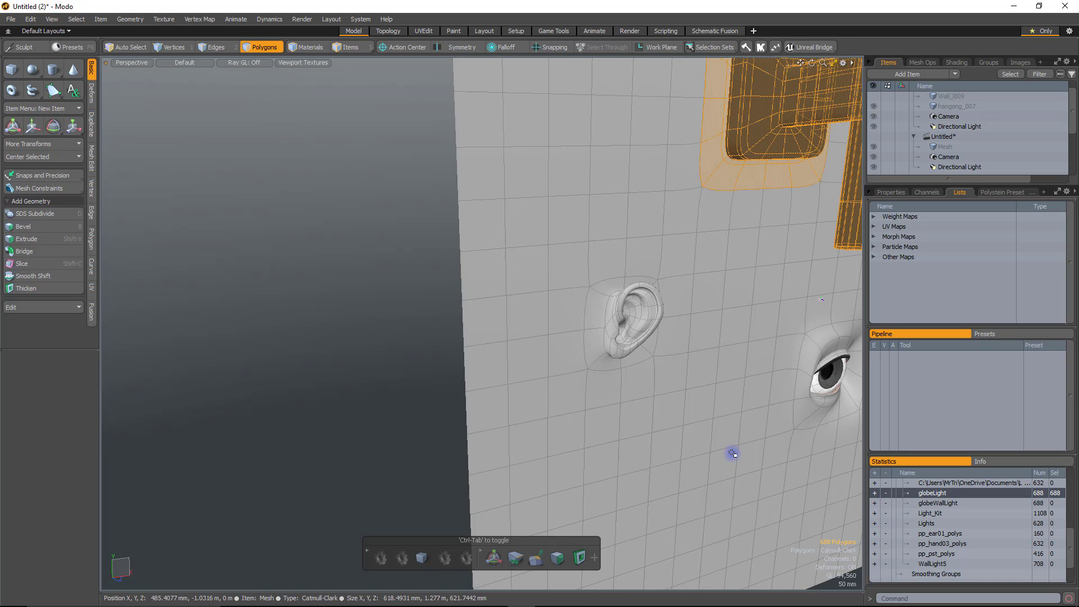
{"action": "scroll", "coordinate": [733, 450], "scroll_direction": "down", "scroll_amount": 3}
{"action": "left_click_drag", "start_coordinate": [788, 515], "coordinate": [515, 446], "text": "alt"}
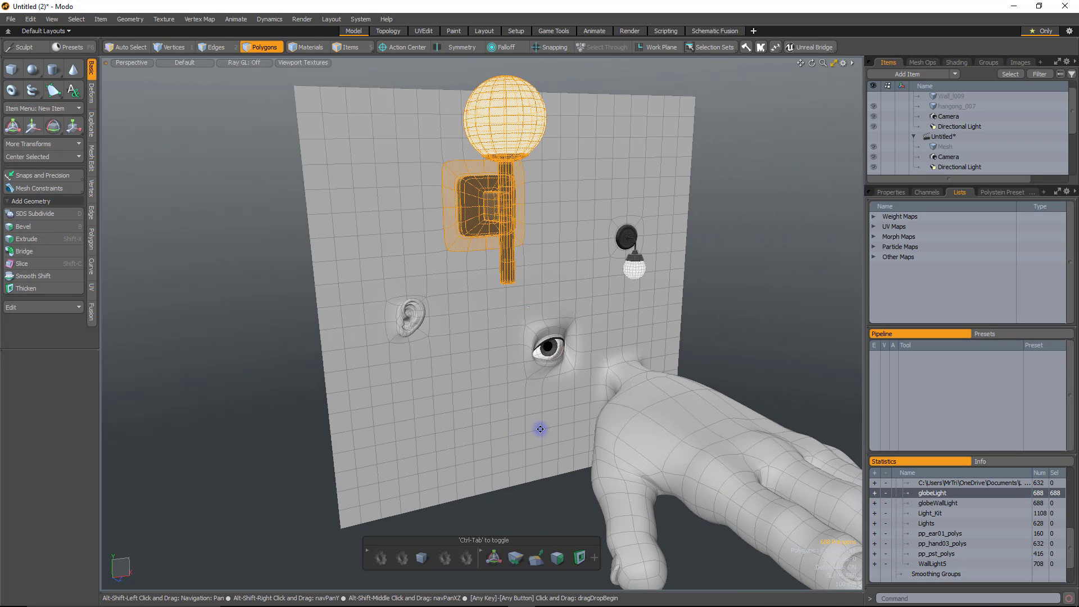
{"action": "scroll", "coordinate": [539, 429], "scroll_direction": "down", "scroll_amount": 3}
{"action": "left_click_drag", "start_coordinate": [670, 420], "coordinate": [631, 414], "text": "alt+shift"}
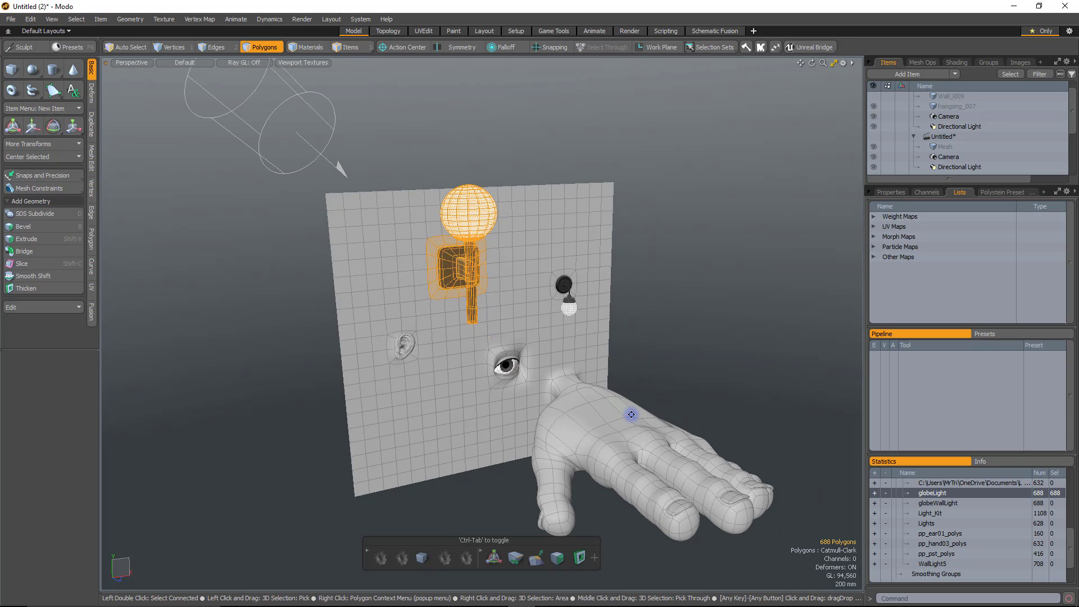
{"action": "left_click", "coordinate": [694, 392]}
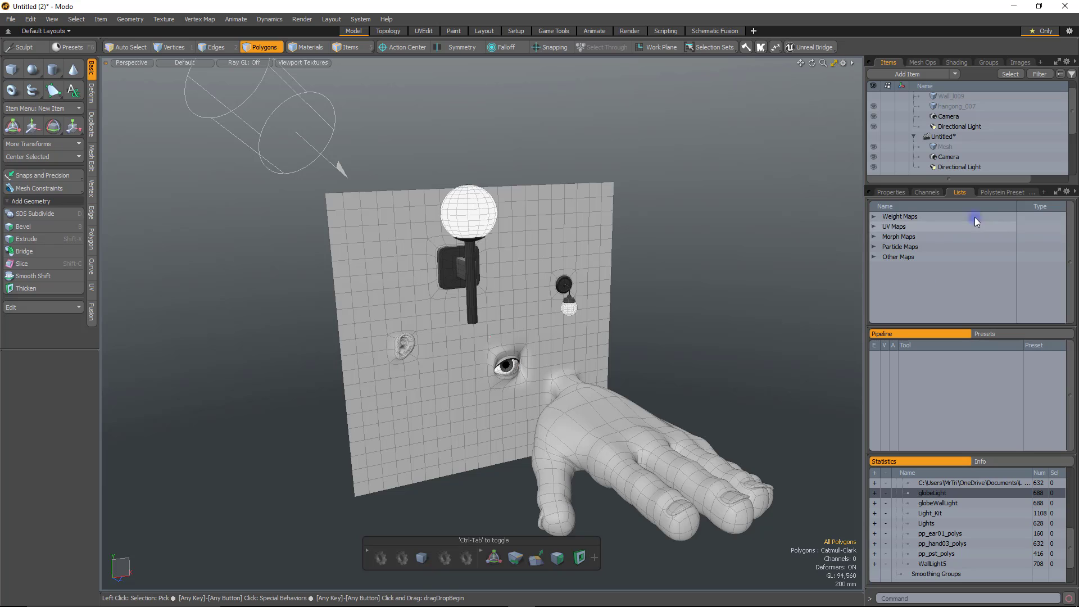
Open the LS_I_Love_Lamp folder in the Polystein presets and browse to the Wall fixtures.
{"action": "left_click", "coordinate": [1013, 194]}
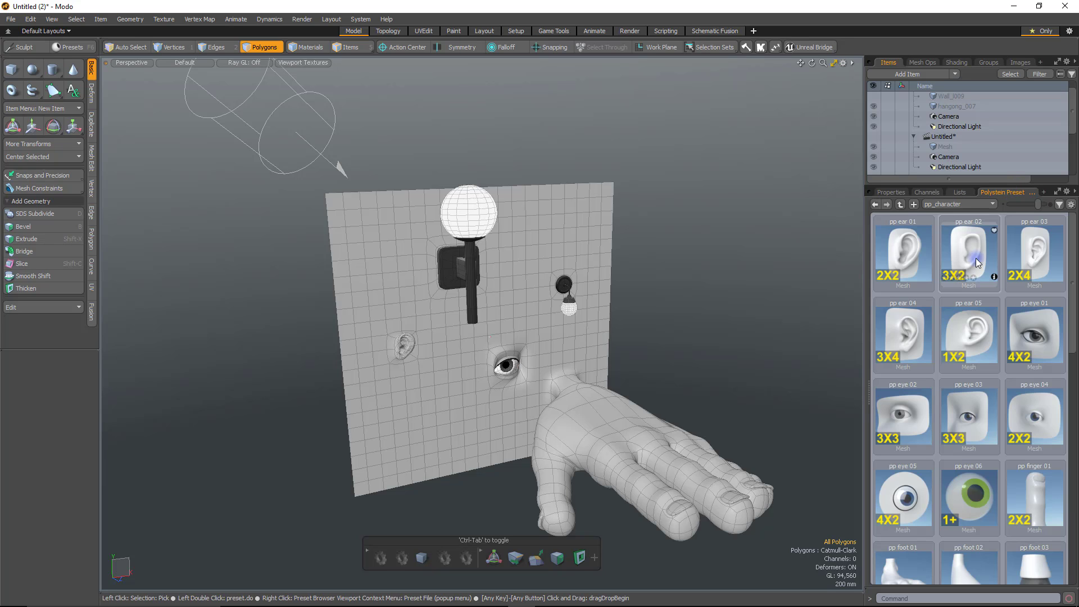
{"action": "left_click", "coordinate": [993, 205]}
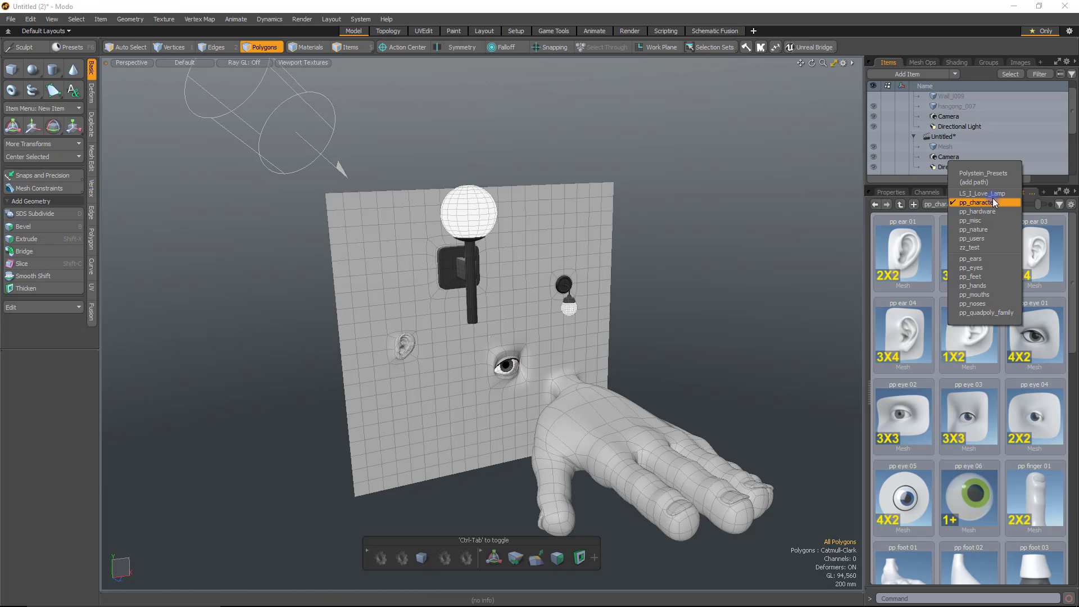
{"action": "left_click", "coordinate": [992, 198]}
{"action": "scroll", "coordinate": [955, 405], "scroll_direction": "down", "scroll_amount": 2}
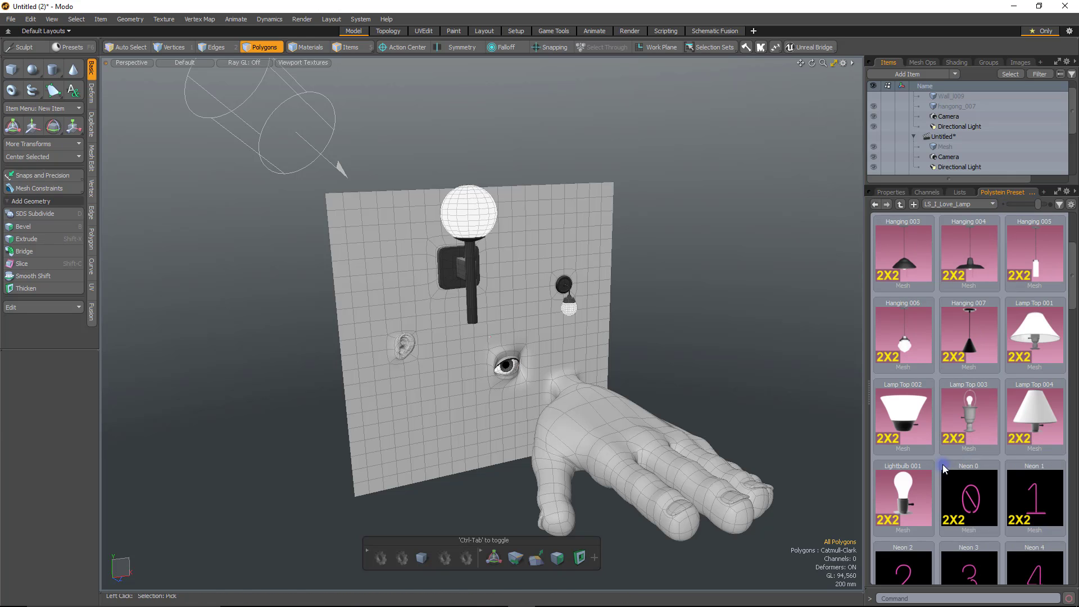
{"action": "scroll", "coordinate": [971, 380], "scroll_direction": "down", "scroll_amount": 16}
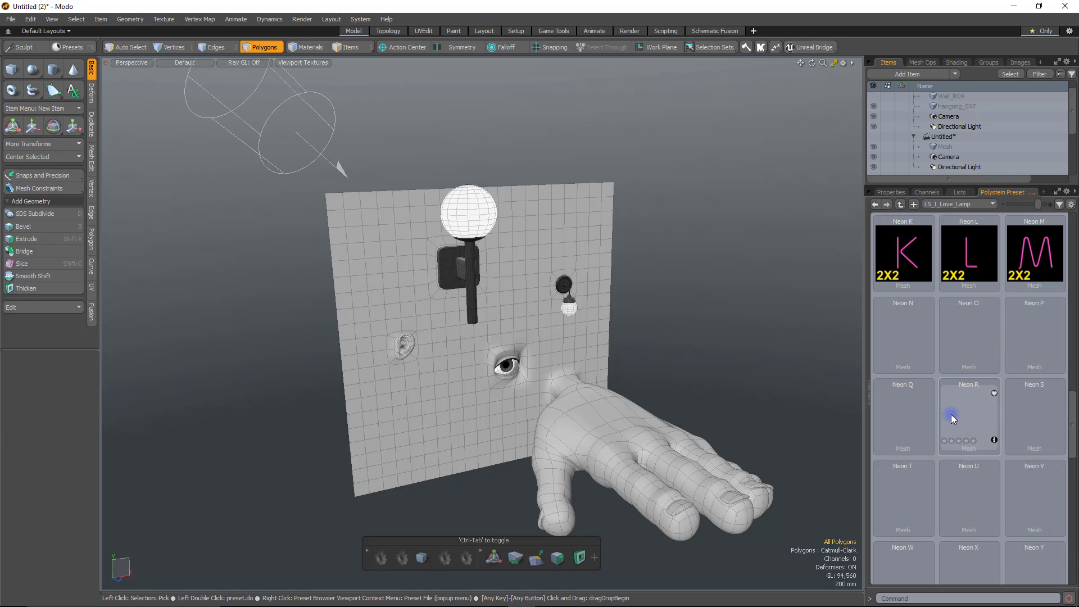
{"action": "scroll", "coordinate": [948, 421], "scroll_direction": "down", "scroll_amount": 8}
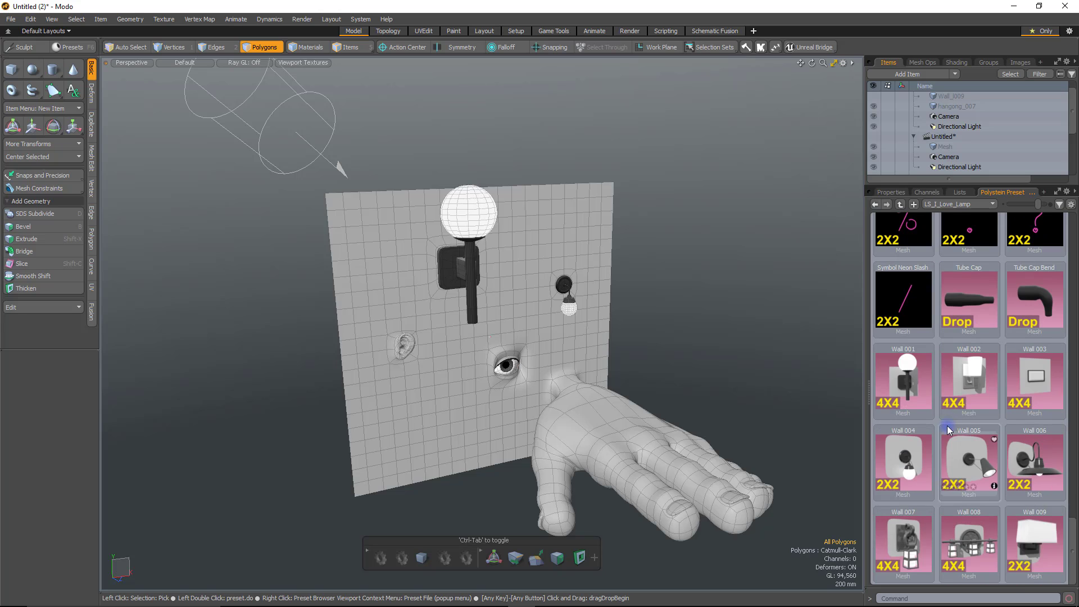
Insert the Wall 001 preset on a 4x4 polygon patch above the small wall lamp, and clear the selection.
{"action": "left_click_drag", "start_coordinate": [897, 380], "coordinate": [567, 221]}
{"action": "scroll", "coordinate": [566, 221], "scroll_direction": "up", "scroll_amount": 5}
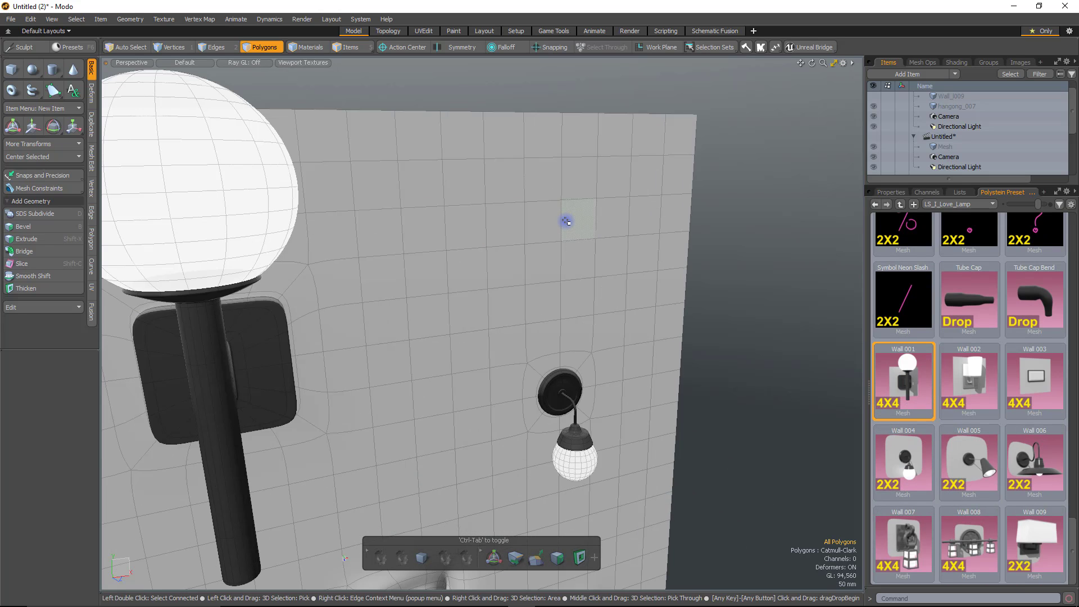
{"action": "left_click", "coordinate": [520, 193]}
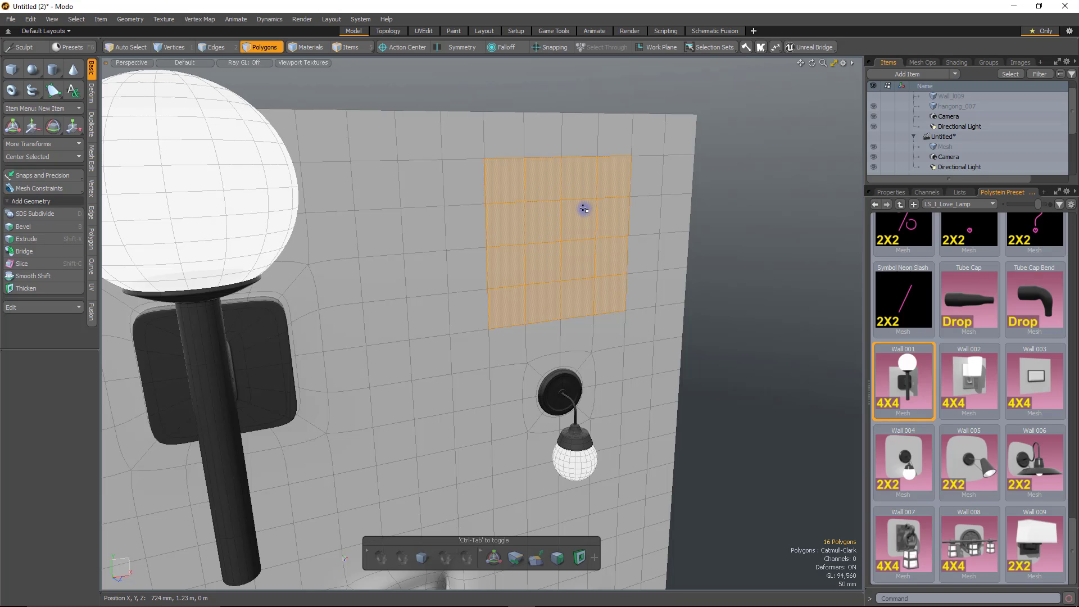
{"action": "left_click", "coordinate": [518, 210]}
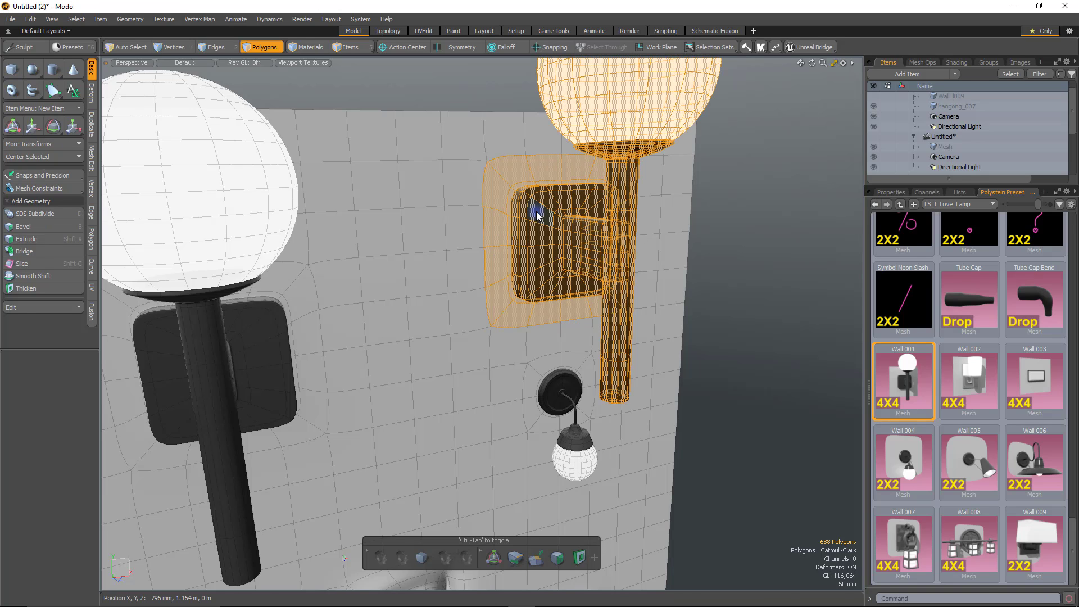
{"action": "scroll", "coordinate": [537, 215], "scroll_direction": "down", "scroll_amount": 5}
{"action": "left_click", "coordinate": [715, 280]}
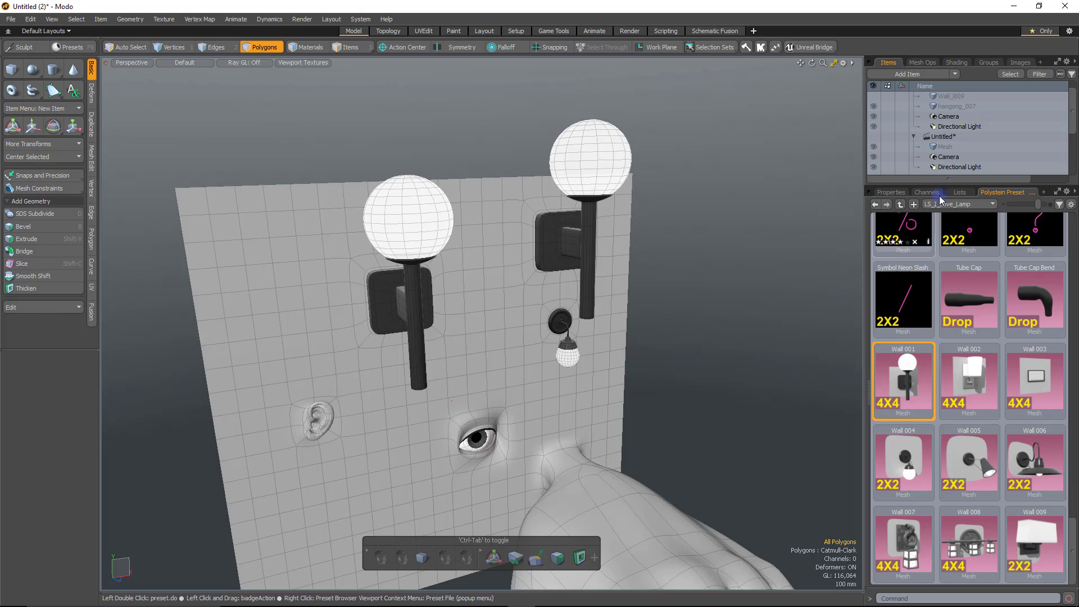
Select the polygons of both large globe lamps through the globeLight polygon selection set in the mesh statistics.
{"action": "left_click", "coordinate": [960, 192]}
{"action": "scroll", "coordinate": [958, 503], "scroll_direction": "down", "scroll_amount": 5}
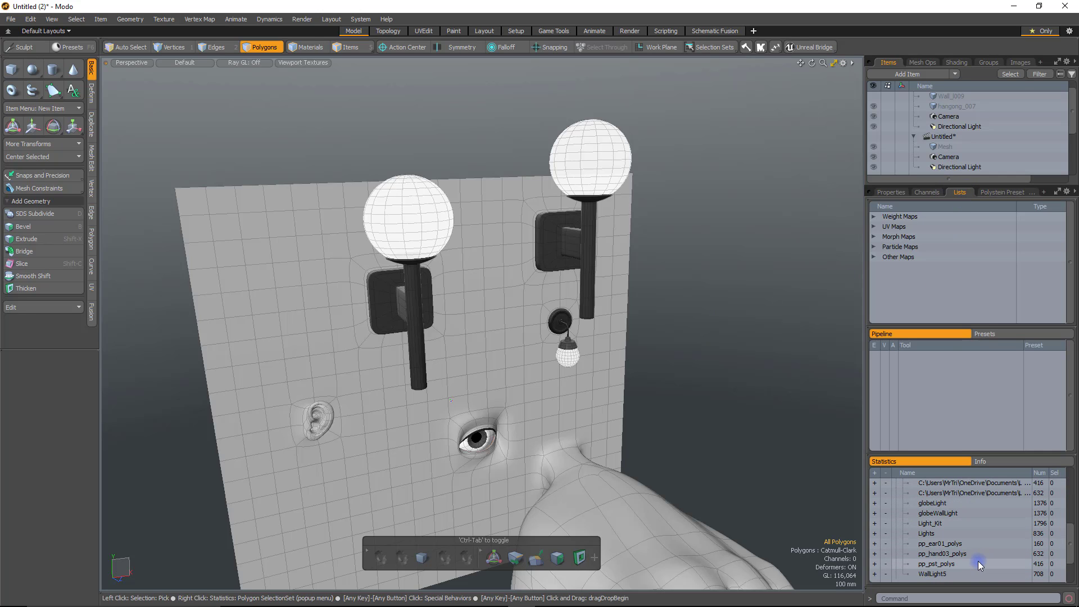
{"action": "left_click", "coordinate": [874, 504]}
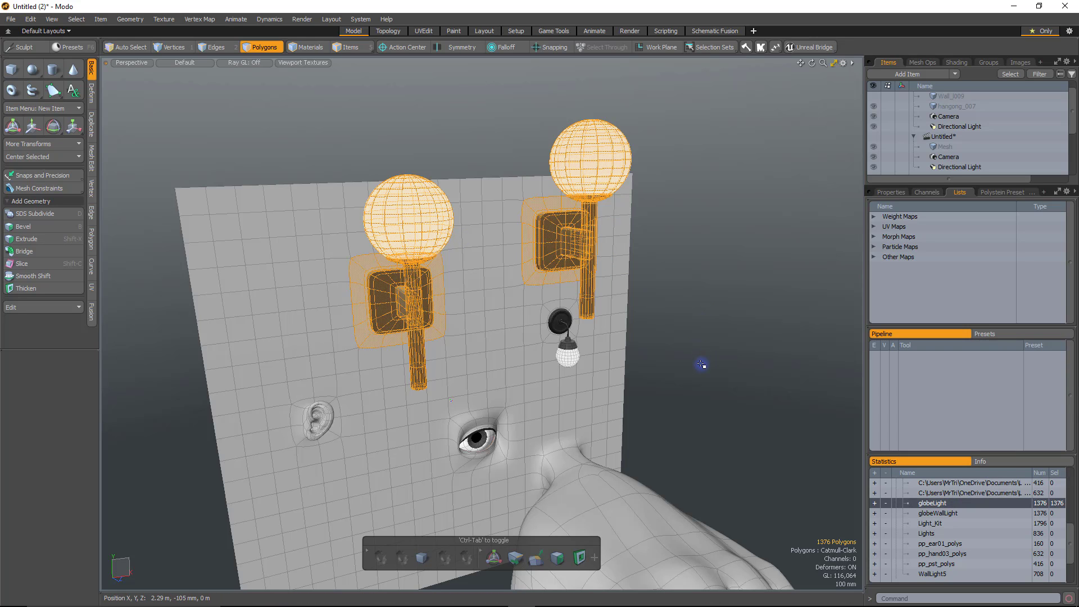
{"action": "left_click_drag", "start_coordinate": [735, 337], "coordinate": [462, 289], "text": "alt"}
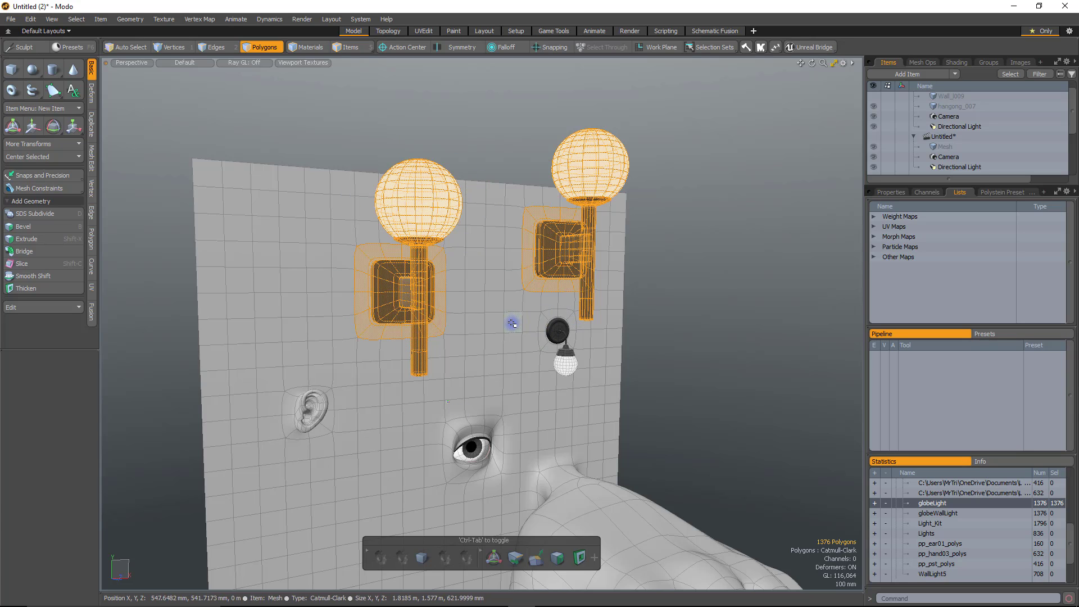
Deselect the polygons of the globe lamp above the small wall lamp, keeping only the other globe lamp selected.
{"action": "key", "text": "ctrl"}
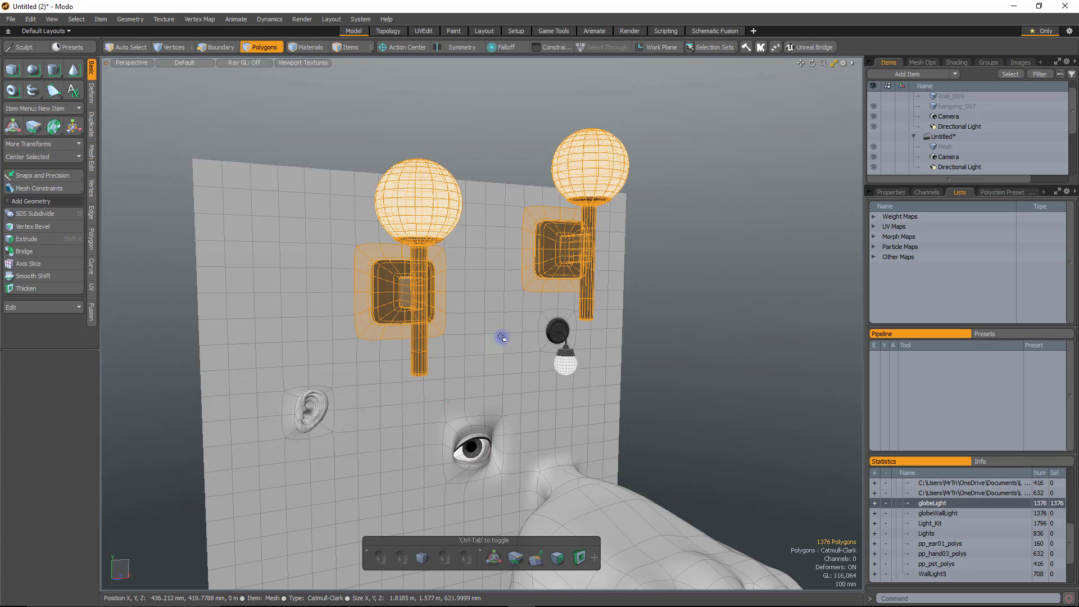
{"action": "right_click_drag", "start_coordinate": [501, 336], "coordinate": [546, 142], "text": "ctrl"}
{"action": "right_click_drag", "start_coordinate": [714, 231], "coordinate": [688, 403], "text": "ctrl"}
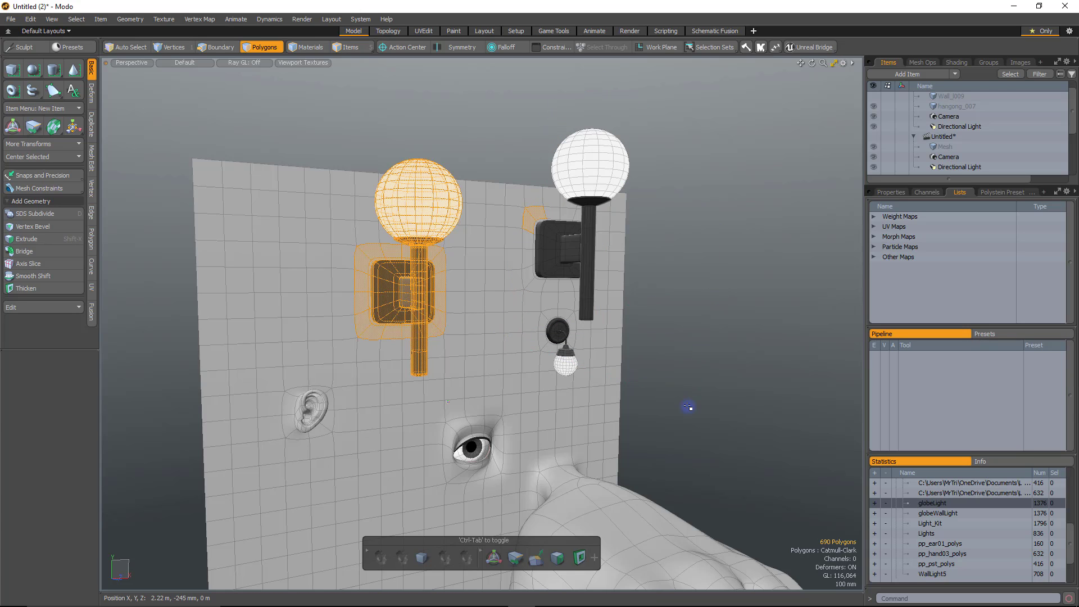
{"action": "right_click_drag", "start_coordinate": [547, 237], "coordinate": [546, 238], "text": "ctrl"}
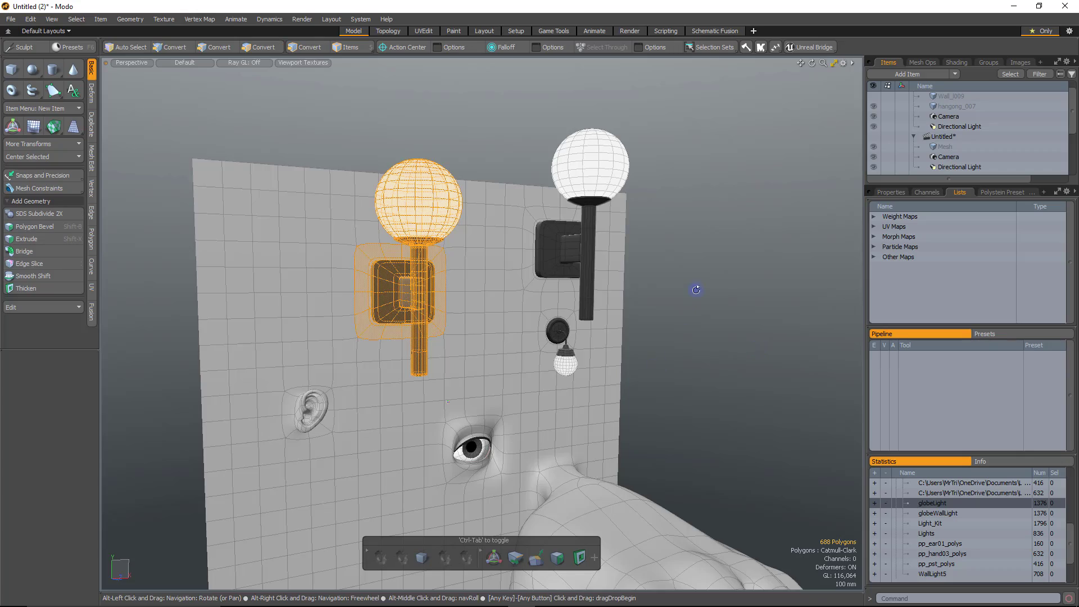
{"action": "mouse_move", "coordinate": [657, 363]}
{"action": "left_mouse_down", "text": "alt"}
{"action": "mouse_move", "coordinate": [647, 500]}
{"action": "mouse_move", "coordinate": [785, 371]}
{"action": "mouse_move", "coordinate": [583, 496]}
{"action": "mouse_move", "coordinate": [778, 371]}
{"action": "mouse_move", "coordinate": [477, 423]}
{"action": "mouse_move", "coordinate": [598, 338]}
{"action": "left_mouse_up", "text": "alt"}
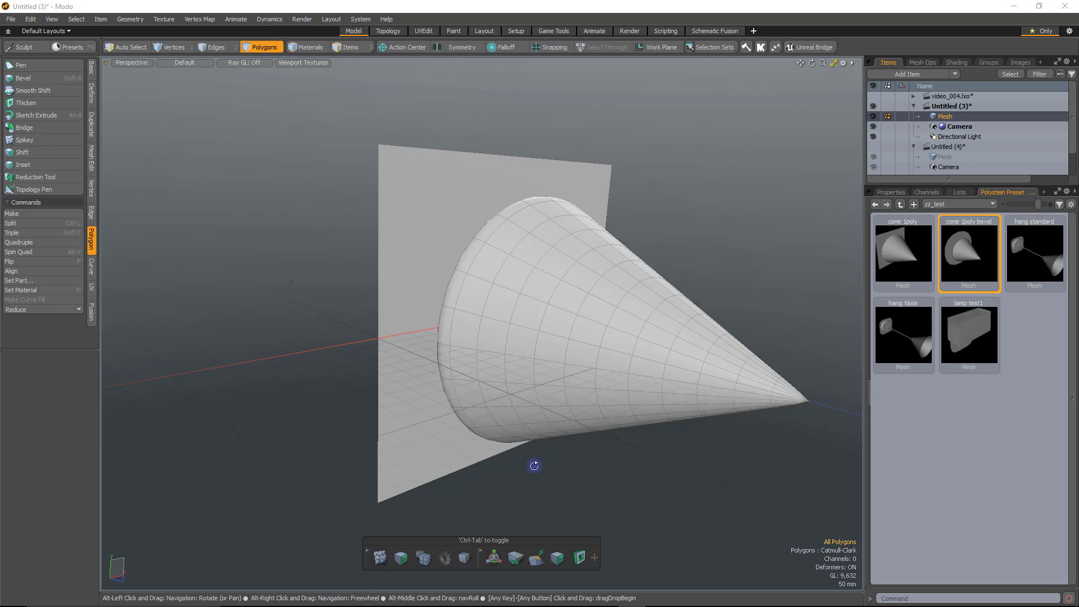
Browse the LS_I_Love_Lamp presets and open its Neon subfolder.
{"action": "left_click_drag", "start_coordinate": [354, 405], "coordinate": [332, 410], "text": "alt"}
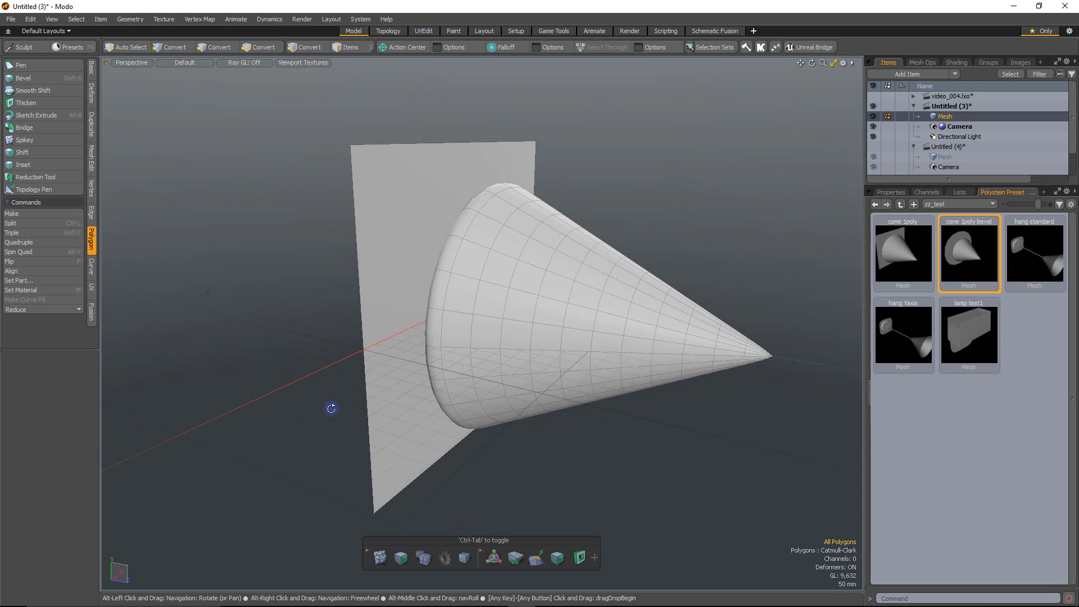
{"action": "left_click", "coordinate": [981, 206]}
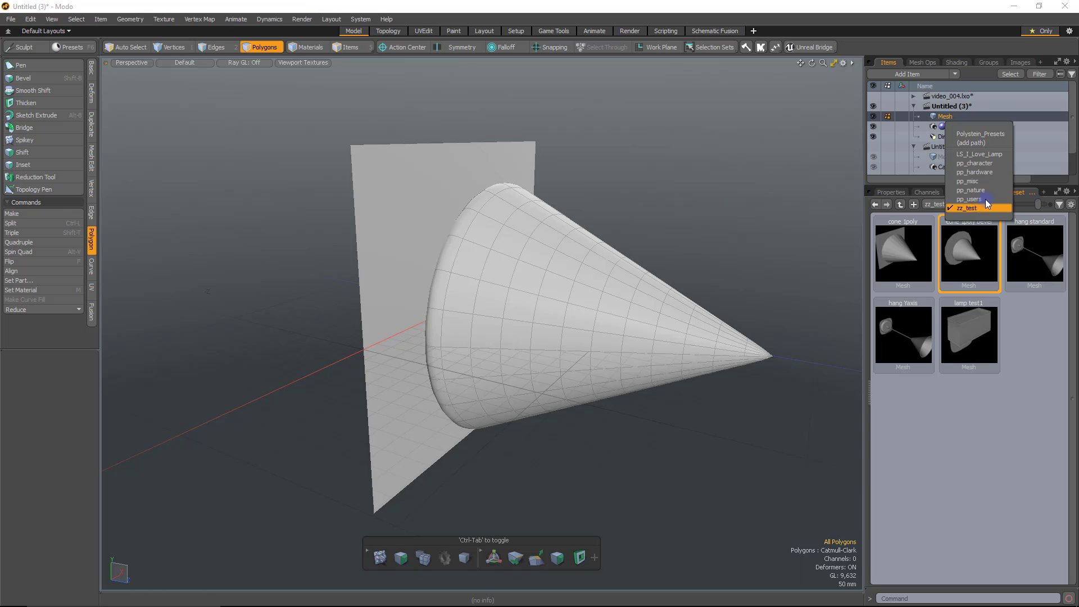
{"action": "left_click", "coordinate": [1003, 156]}
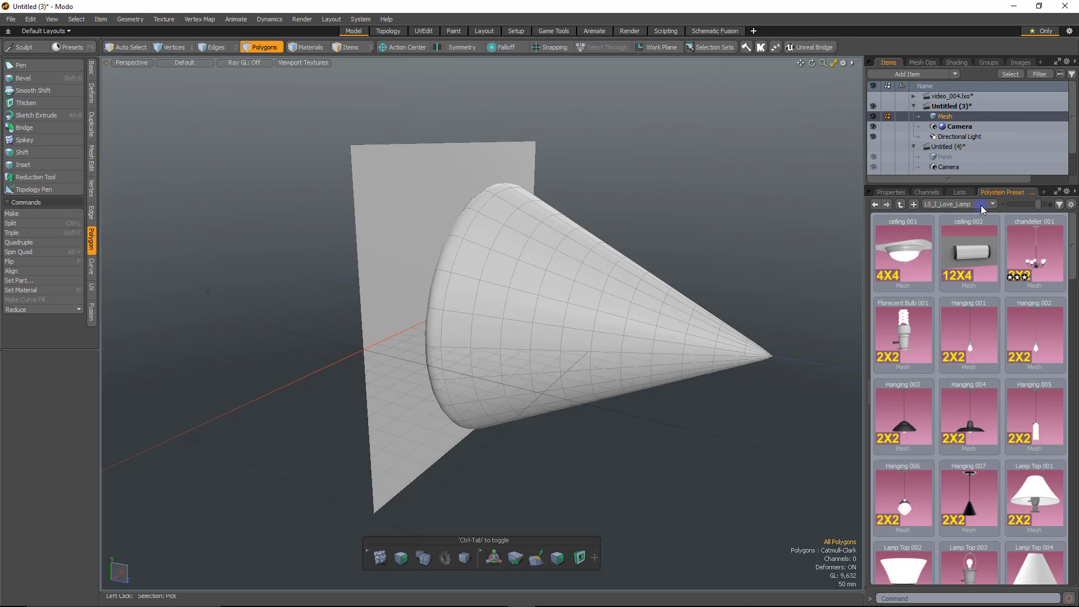
{"action": "left_click", "coordinate": [966, 204]}
{"action": "left_click", "coordinate": [987, 278]}
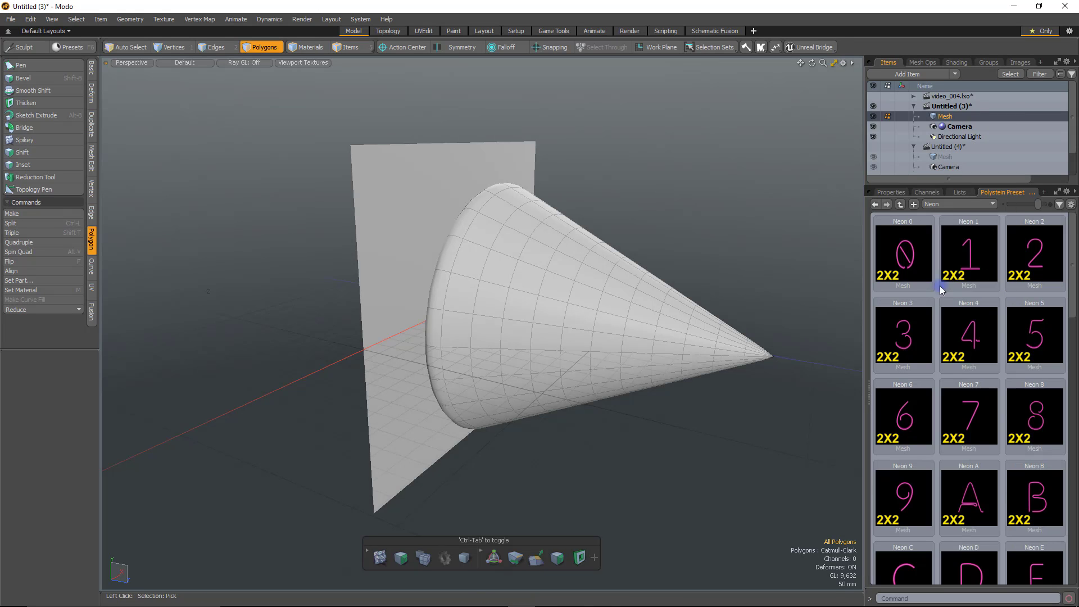
Examine the cone's rounded base and the flat polygon behind it up close and from several angles.
{"action": "scroll", "coordinate": [394, 242], "scroll_direction": "up", "scroll_amount": 2}
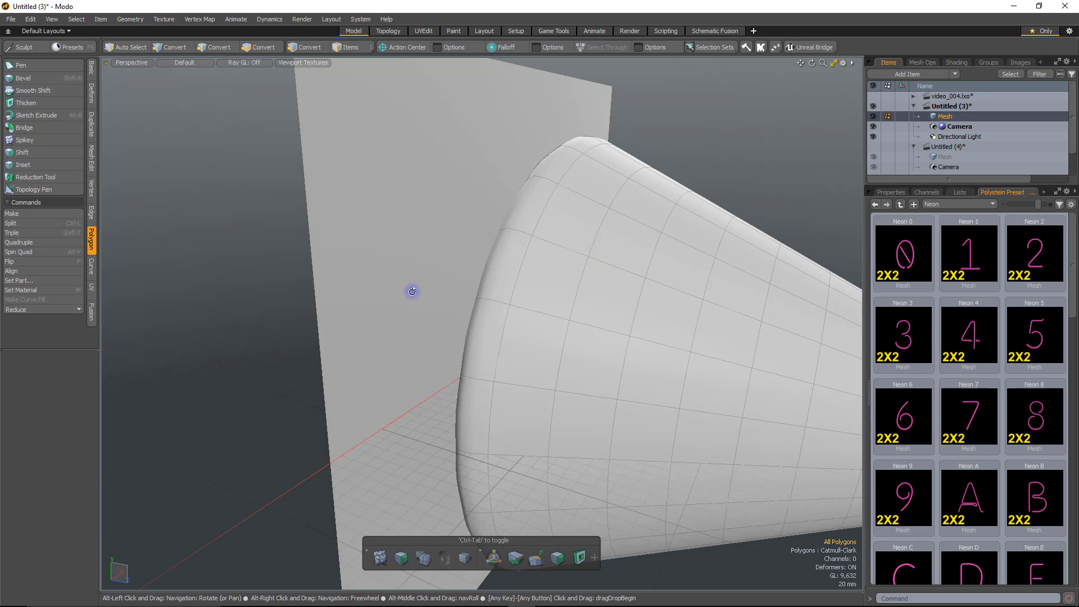
{"action": "left_click_drag", "start_coordinate": [410, 292], "coordinate": [504, 265], "text": "alt"}
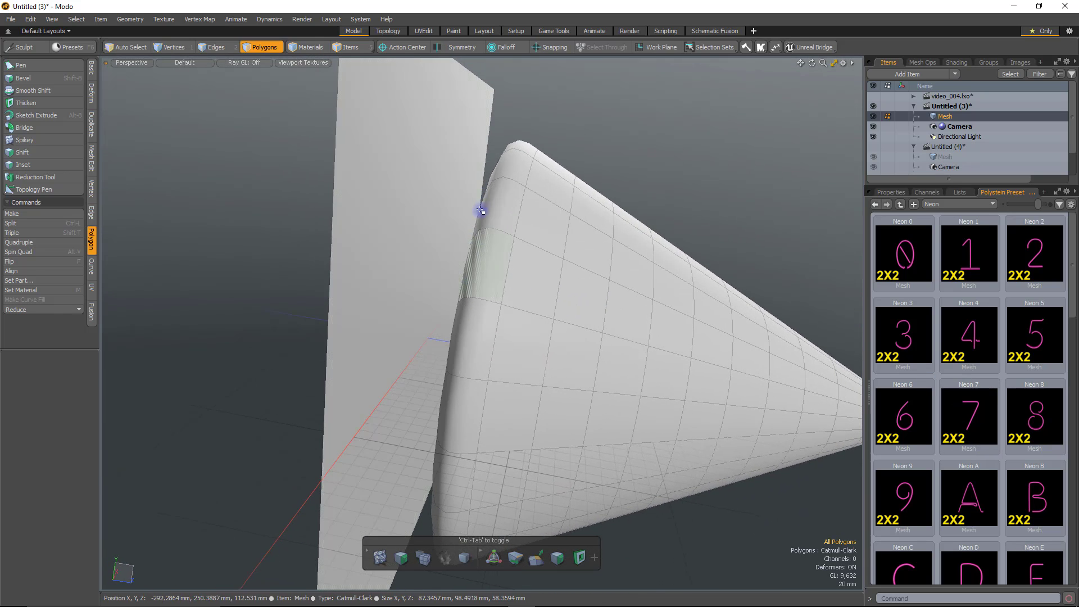
{"action": "left_click_drag", "start_coordinate": [480, 212], "coordinate": [514, 291], "text": "alt"}
{"action": "left_click_drag", "start_coordinate": [449, 300], "coordinate": [446, 275], "text": "alt"}
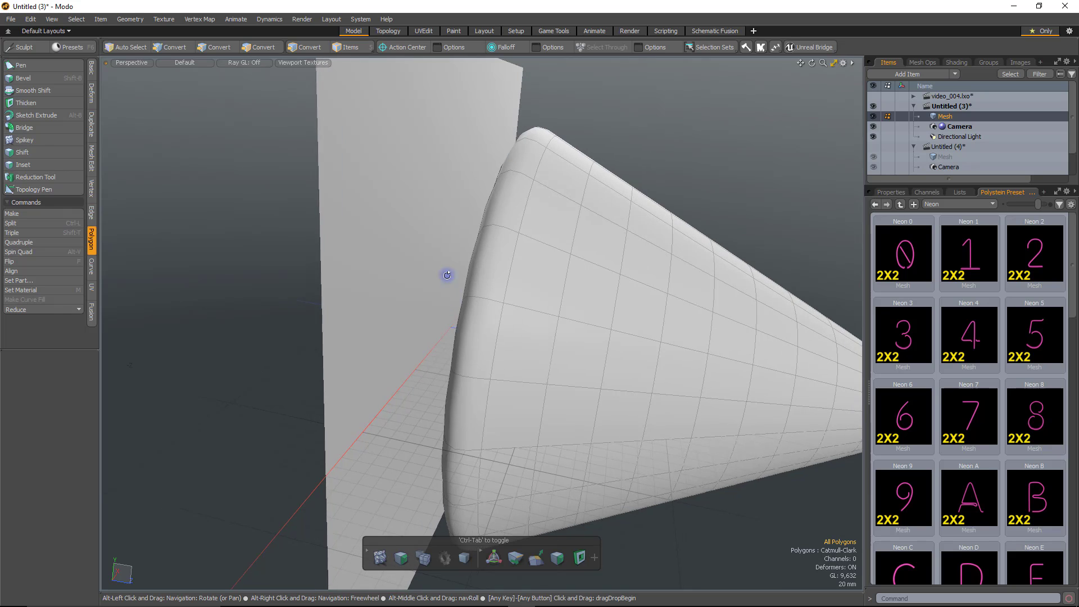
{"action": "double_click", "coordinate": [405, 264]}
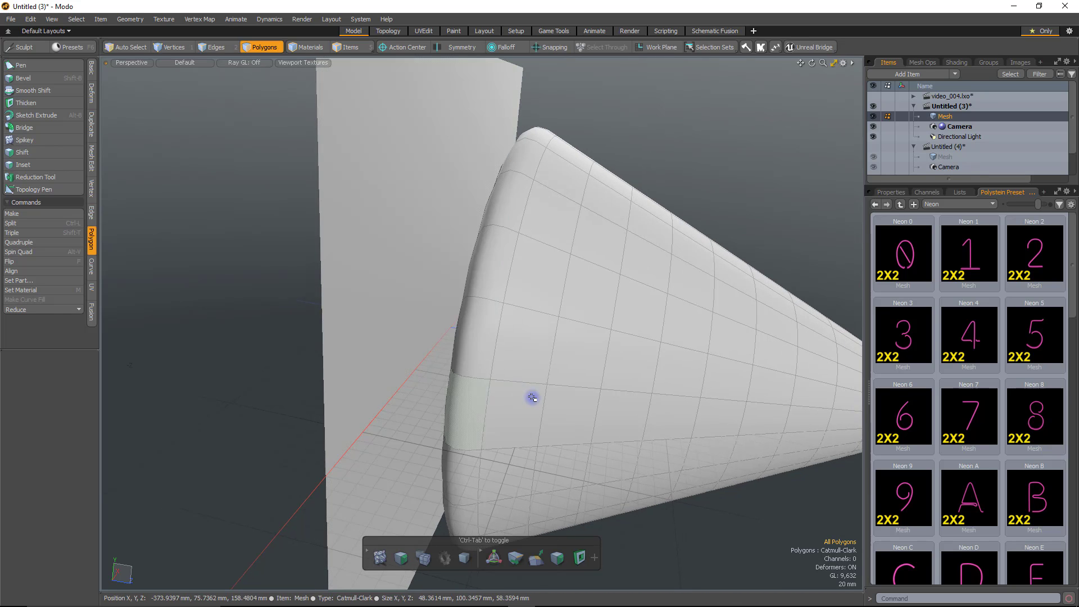
{"action": "scroll", "coordinate": [556, 406], "scroll_direction": "down", "scroll_amount": 3}
{"action": "left_click_drag", "start_coordinate": [557, 407], "coordinate": [544, 339], "text": "alt"}
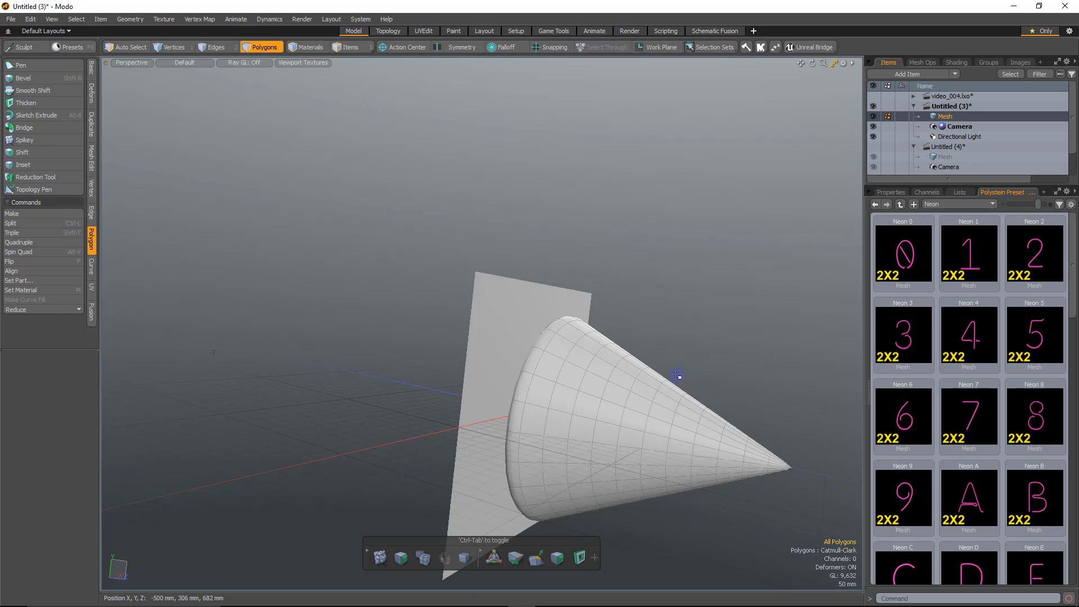
{"action": "scroll", "coordinate": [687, 393], "scroll_direction": "up", "scroll_amount": 4}
{"action": "scroll", "coordinate": [687, 368], "scroll_direction": "down", "scroll_amount": 4}
{"action": "left_click_drag", "start_coordinate": [687, 368], "coordinate": [435, 275], "text": "alt"}
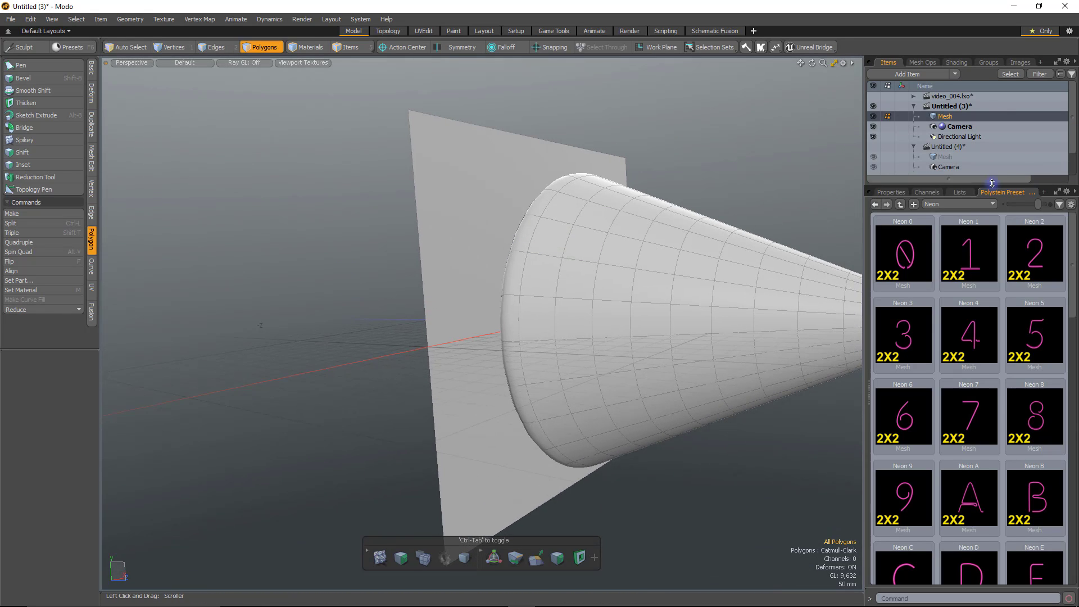
Switch the preset browser to the zz_test folder and bring the whole cone and backing polygon into view.
{"action": "left_click", "coordinate": [971, 205]}
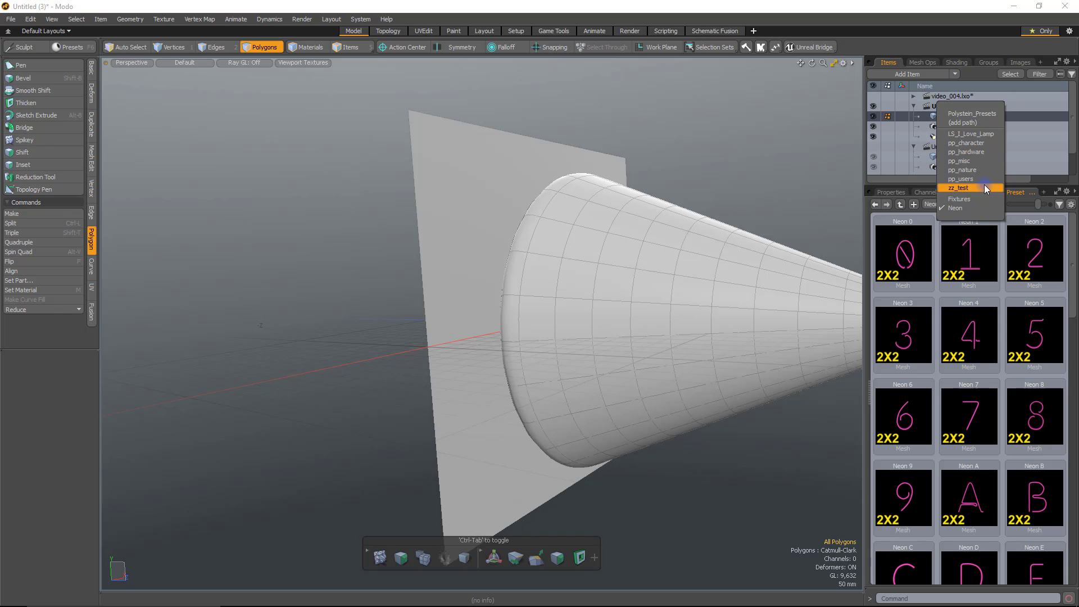
{"action": "left_click", "coordinate": [984, 187]}
{"action": "left_click_drag", "start_coordinate": [614, 253], "coordinate": [658, 249], "text": "alt"}
{"action": "left_click_drag", "start_coordinate": [761, 229], "coordinate": [697, 296], "text": "alt"}
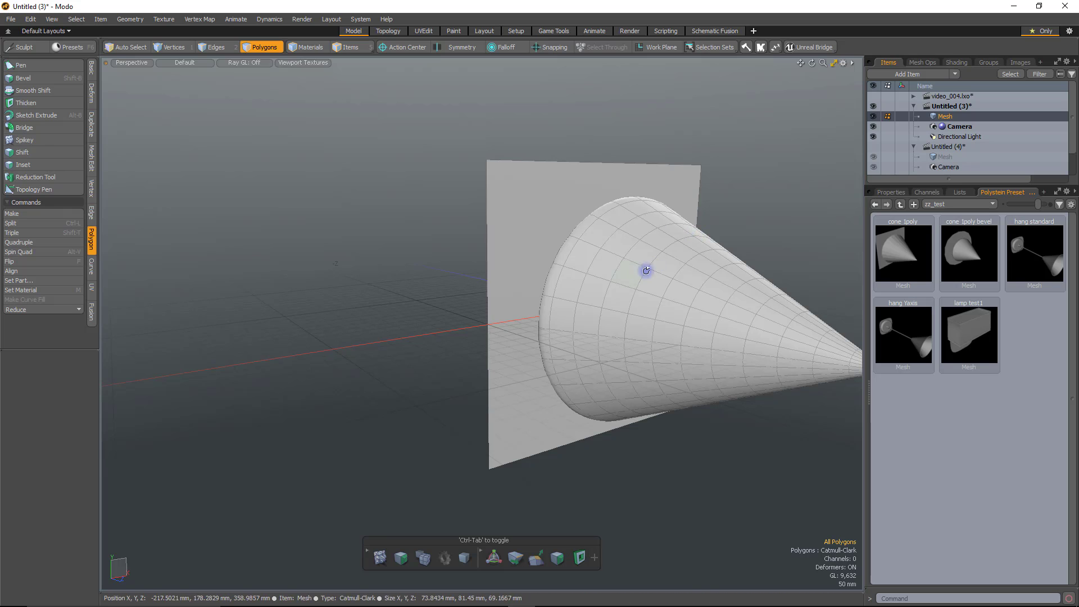
{"action": "left_click_drag", "start_coordinate": [730, 202], "coordinate": [573, 321], "text": "alt"}
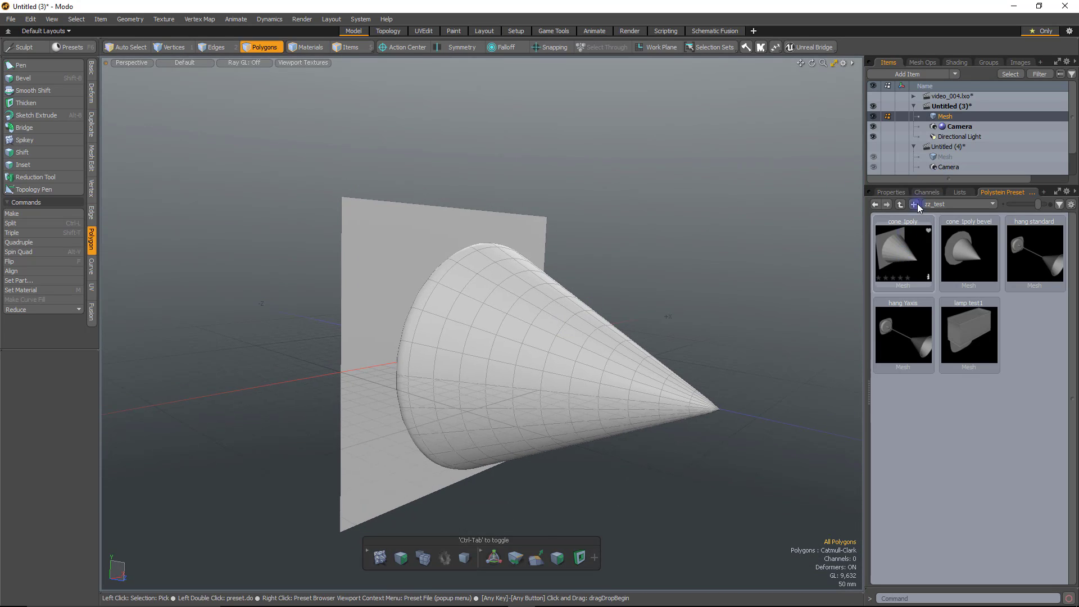
Insert the cone 1poly preset on a single polygon in the upper area of the Untitled (4) wall mesh.
{"action": "left_click", "coordinate": [945, 156]}
{"action": "left_click", "coordinate": [909, 249]}
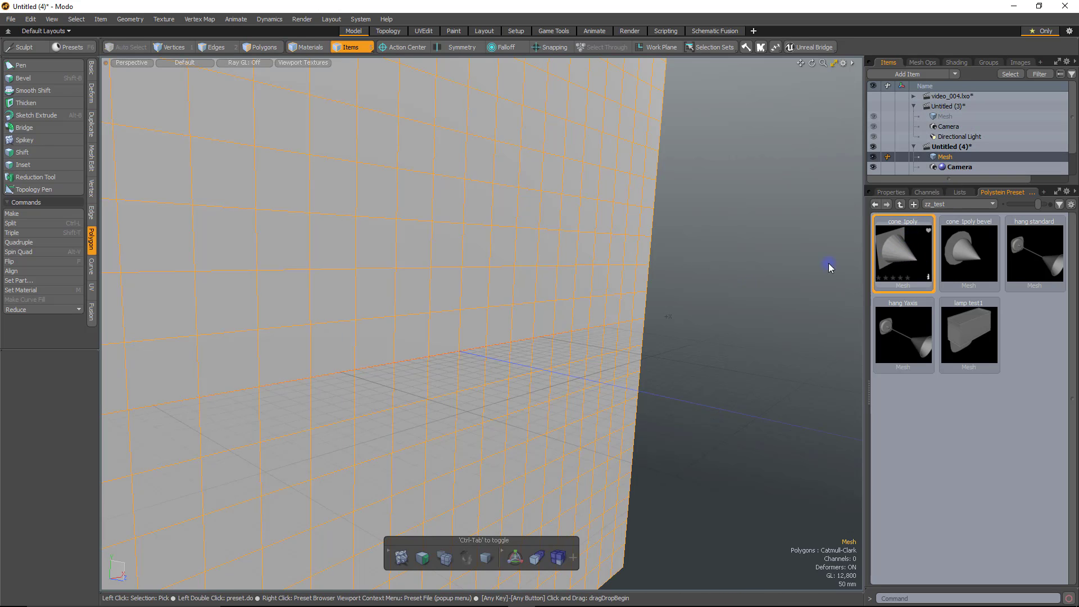
{"action": "scroll", "coordinate": [756, 295], "scroll_direction": "down", "scroll_amount": 3}
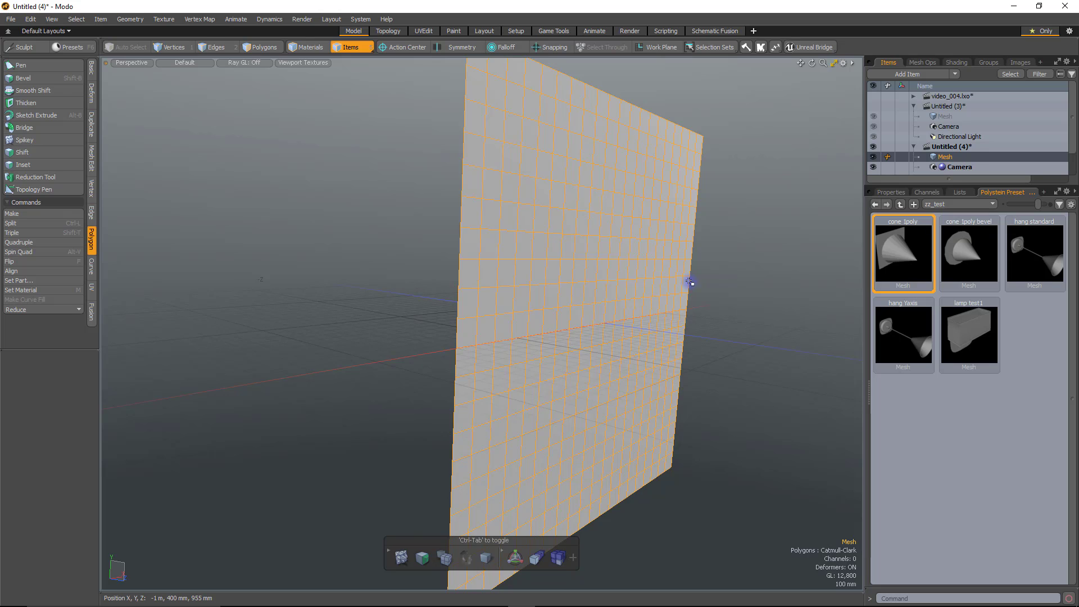
{"action": "key", "text": "3"}
{"action": "left_click", "coordinate": [592, 248]}
{"action": "scroll", "coordinate": [593, 246], "scroll_direction": "up", "scroll_amount": 5}
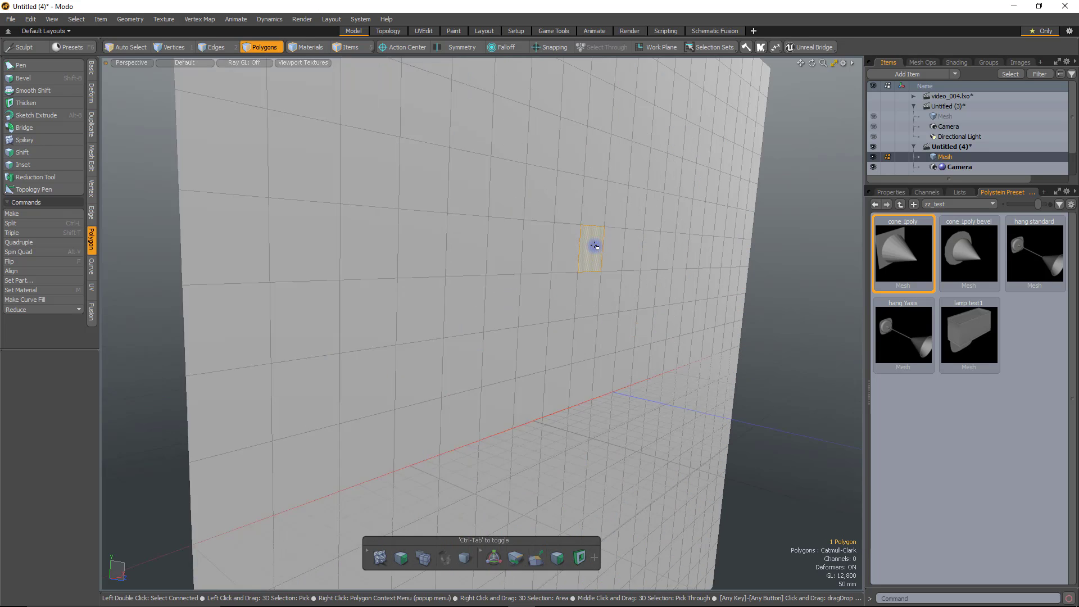
{"action": "left_click_drag", "start_coordinate": [657, 265], "coordinate": [606, 242], "text": "alt"}
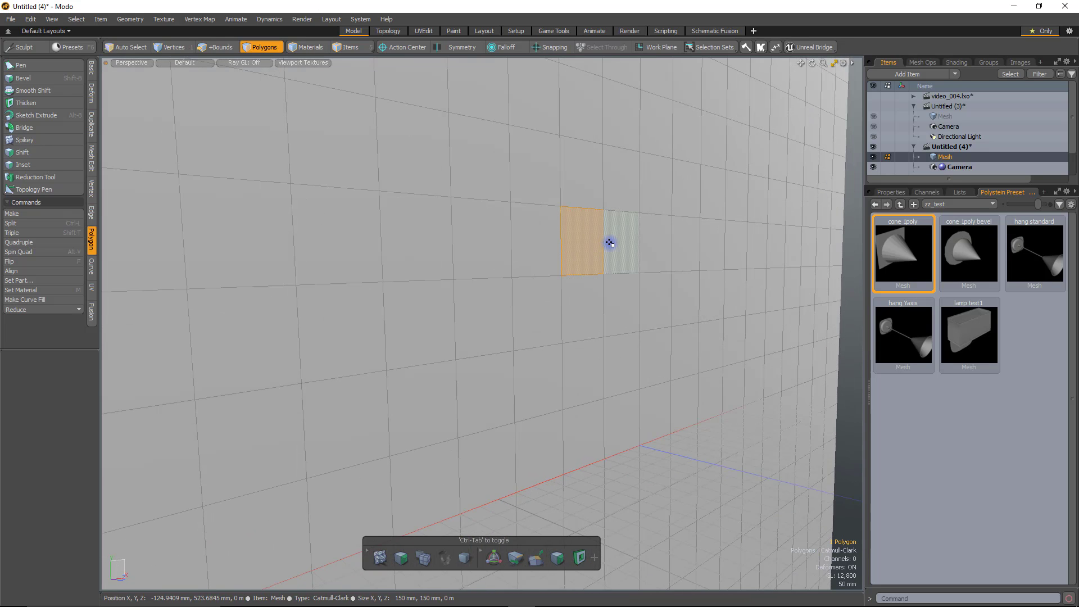
{"action": "key", "text": "ctrl+space"}
{"action": "left_click", "coordinate": [565, 246]}
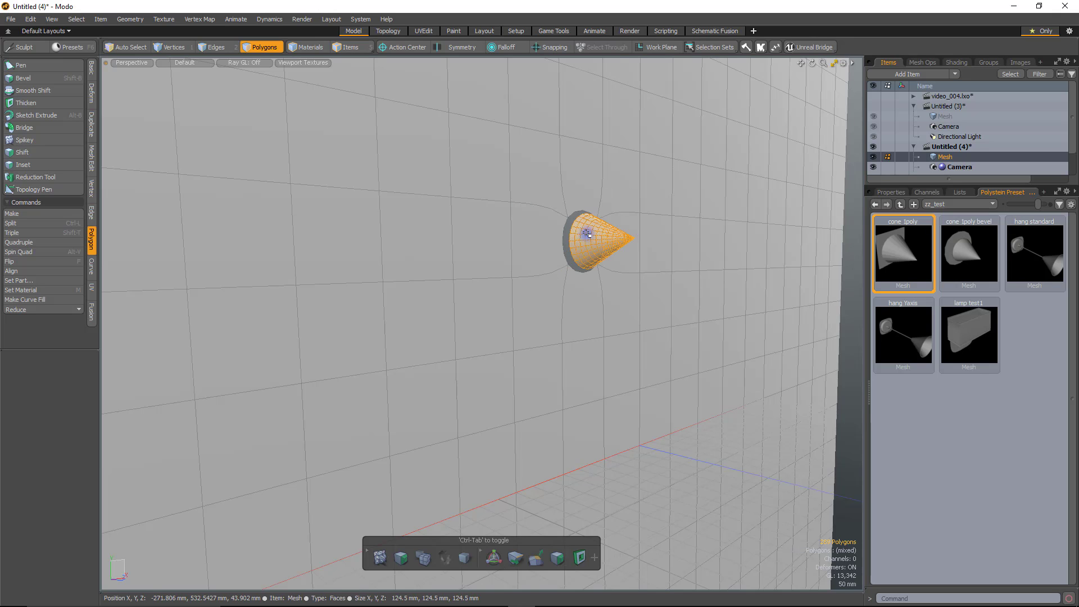
Examine the joint between the inserted cone's base and the surrounding wall up close and from a distance.
{"action": "left_click_drag", "start_coordinate": [551, 286], "coordinate": [554, 323], "text": "alt"}
{"action": "scroll", "coordinate": [607, 237], "scroll_direction": "up", "scroll_amount": 3}
{"action": "left_click_drag", "start_coordinate": [530, 281], "coordinate": [560, 242], "text": "alt"}
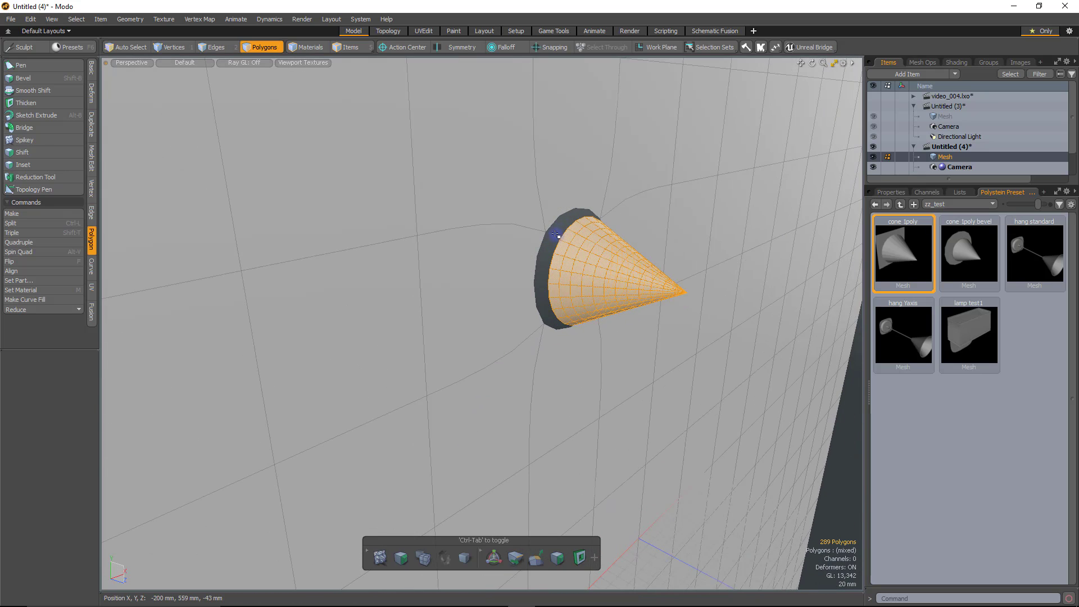
{"action": "left_click_drag", "start_coordinate": [539, 265], "coordinate": [757, 136], "text": "alt"}
{"action": "scroll", "coordinate": [507, 252], "scroll_direction": "down", "scroll_amount": 2}
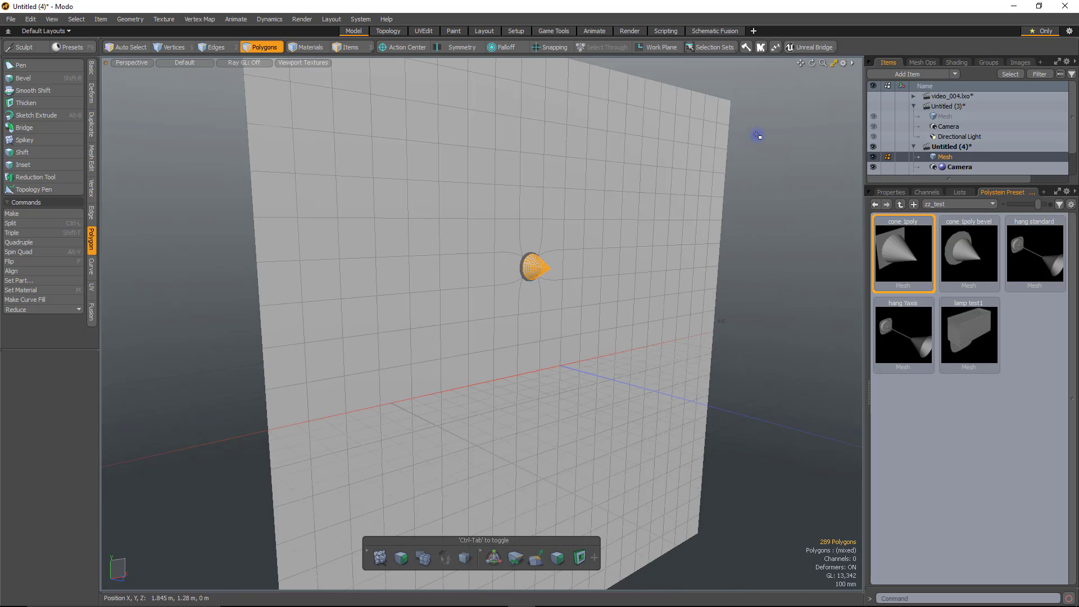
{"action": "left_click_drag", "start_coordinate": [716, 288], "coordinate": [716, 286], "text": "alt"}
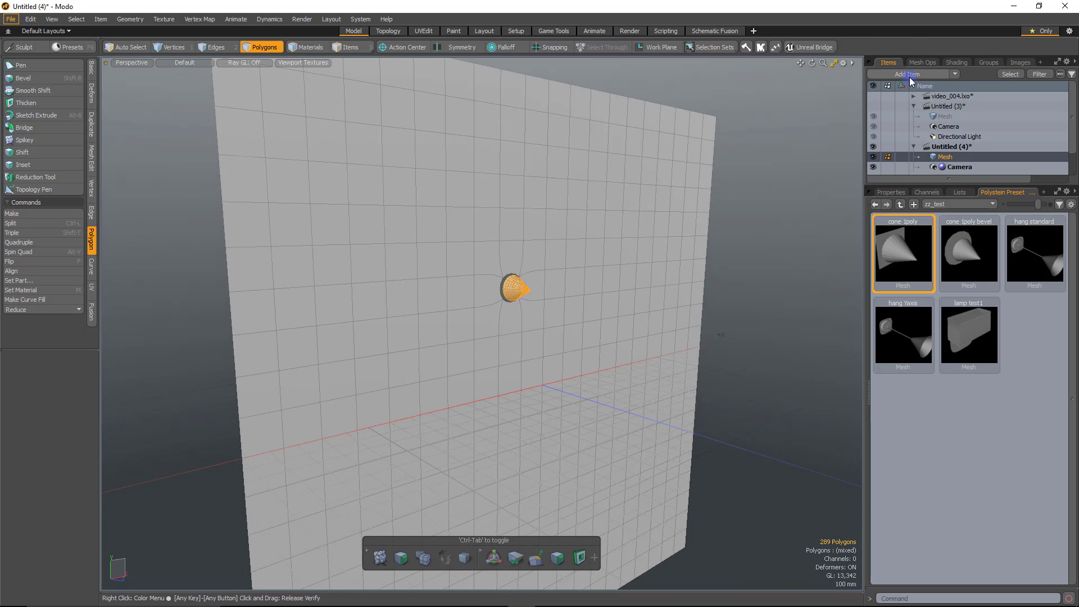
Make the Untitled (3) cone mesh active and select all four border edges of its flat backing polygon.
{"action": "left_click", "coordinate": [947, 119]}
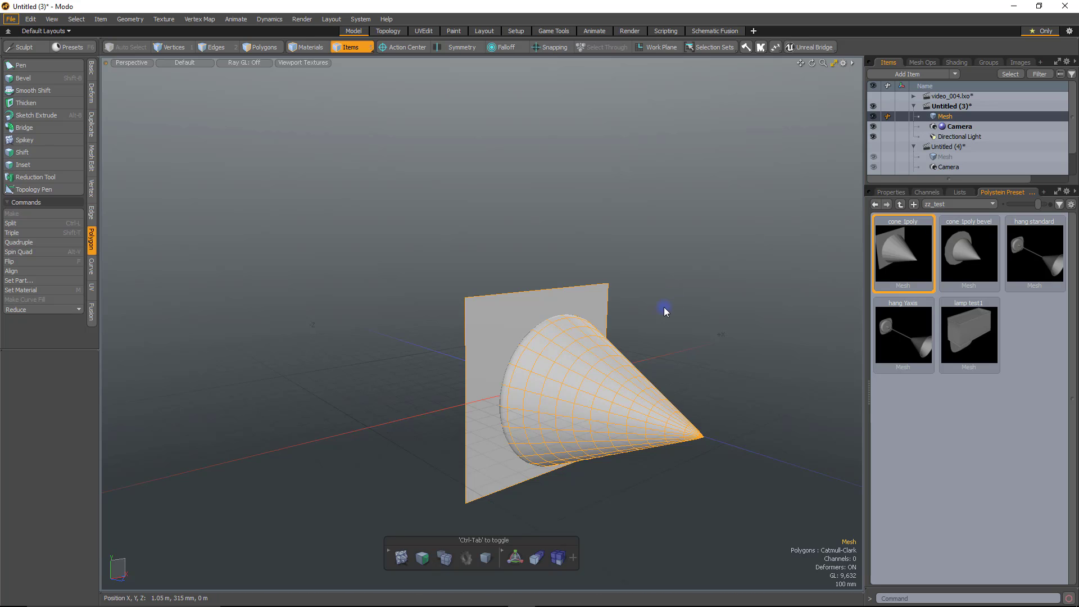
{"action": "left_click_drag", "start_coordinate": [646, 313], "coordinate": [682, 261], "text": "alt"}
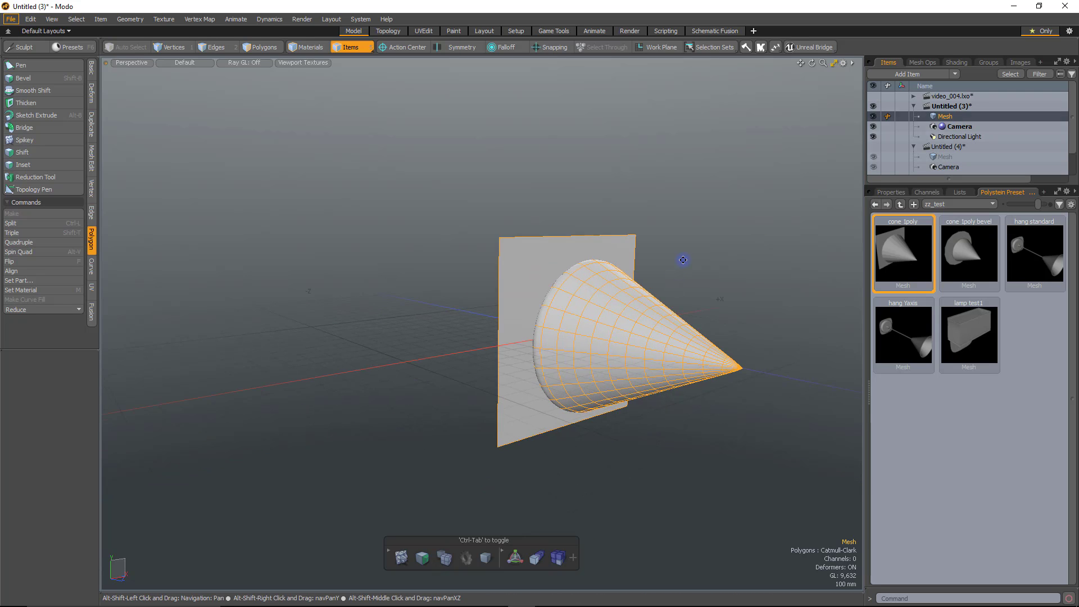
{"action": "scroll", "coordinate": [567, 242], "scroll_direction": "up", "scroll_amount": 5}
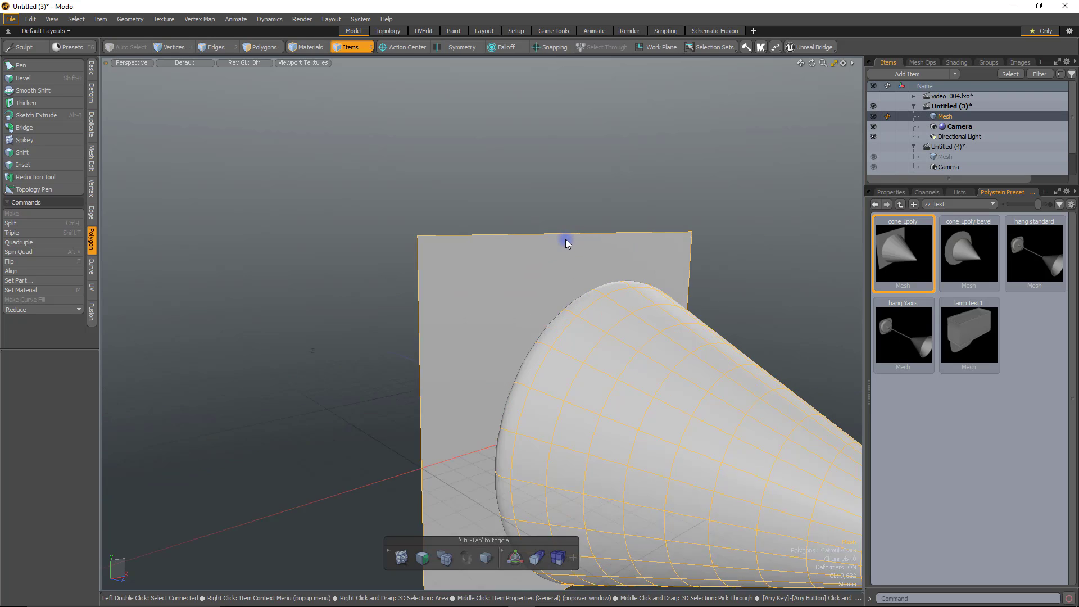
{"action": "scroll", "coordinate": [566, 243], "scroll_direction": "down", "scroll_amount": 5}
{"action": "scroll", "coordinate": [567, 243], "scroll_direction": "up", "scroll_amount": 3}
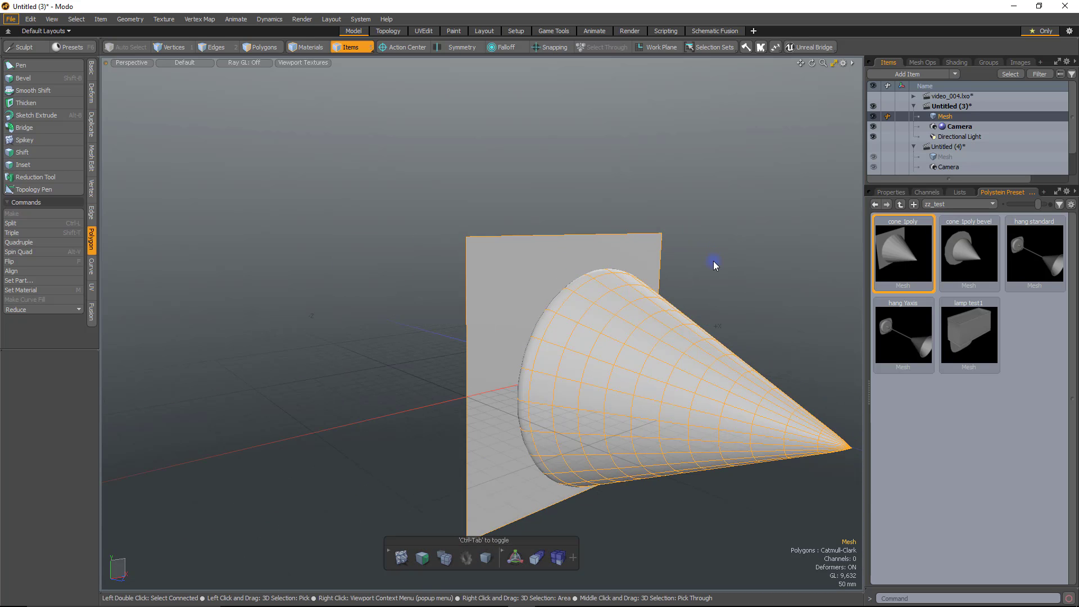
{"action": "key", "text": "3"}
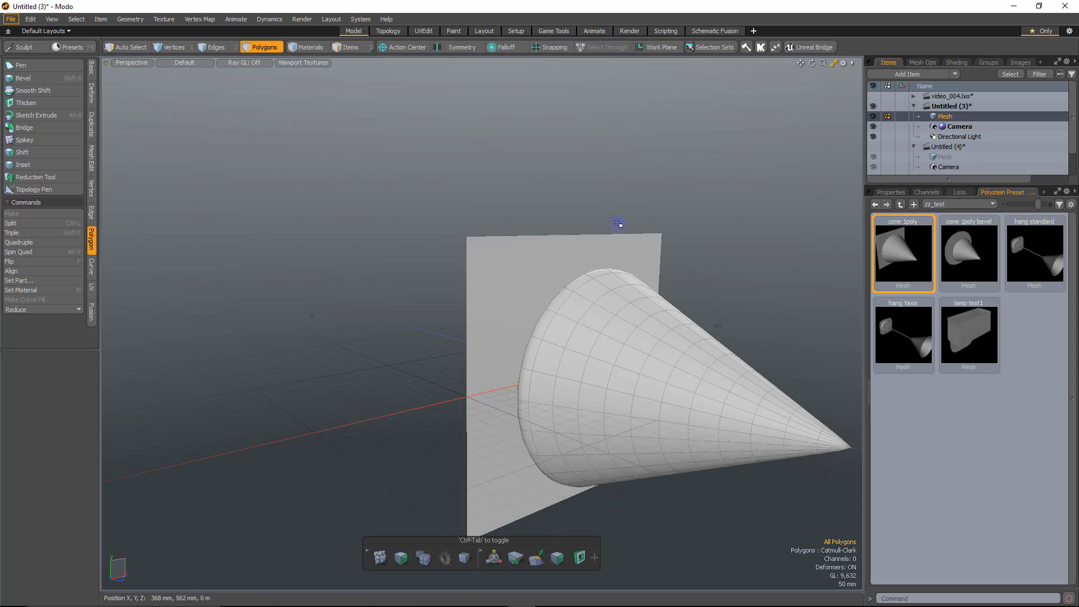
{"action": "key", "text": "2"}
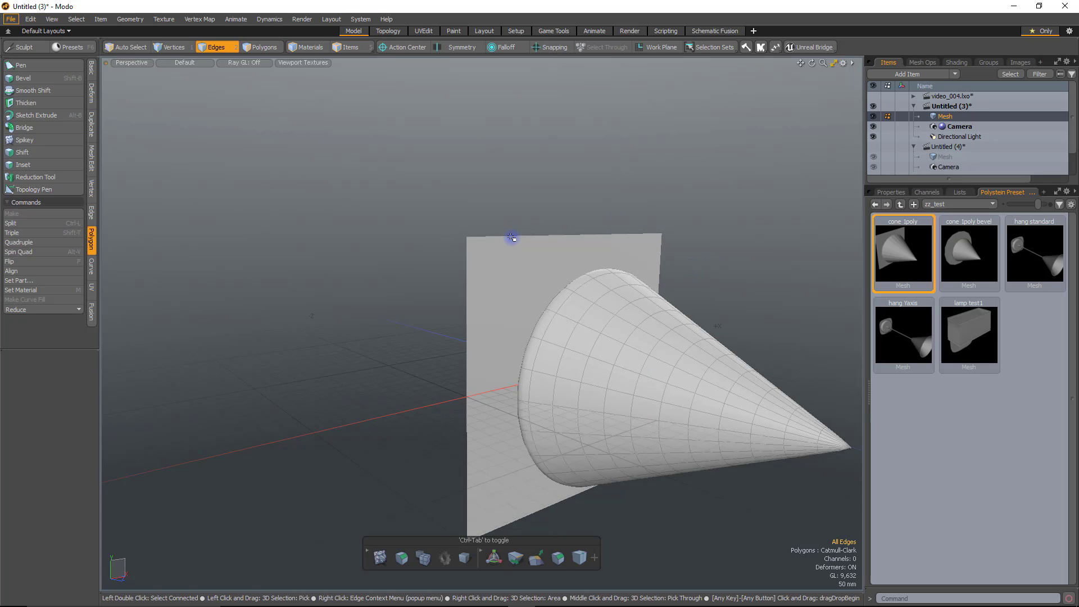
{"action": "double_click", "coordinate": [511, 237]}
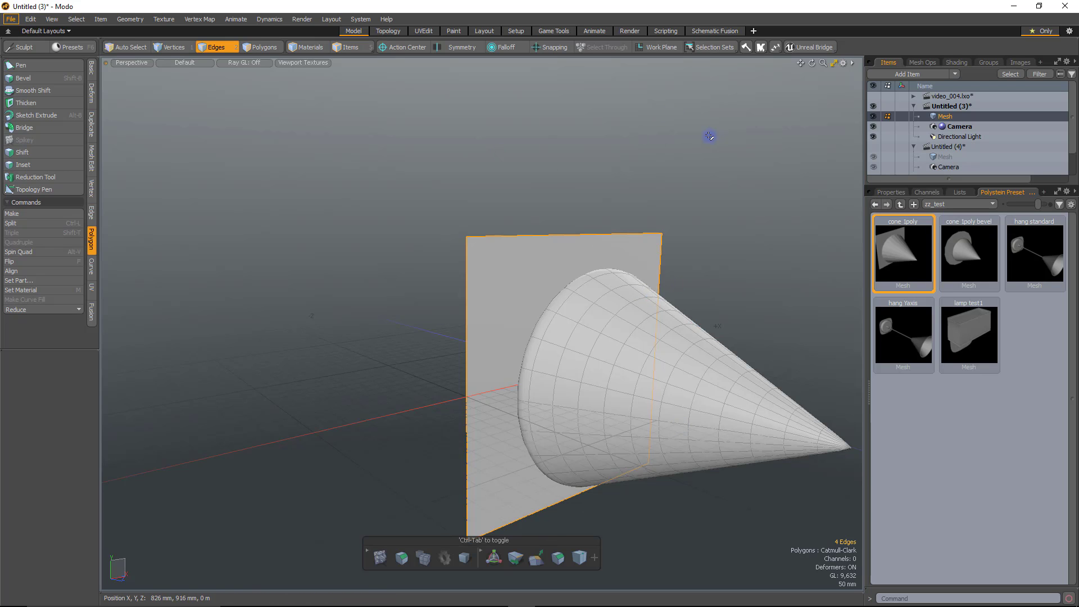
{"action": "left_click_drag", "start_coordinate": [724, 282], "coordinate": [703, 245], "text": "alt+shift"}
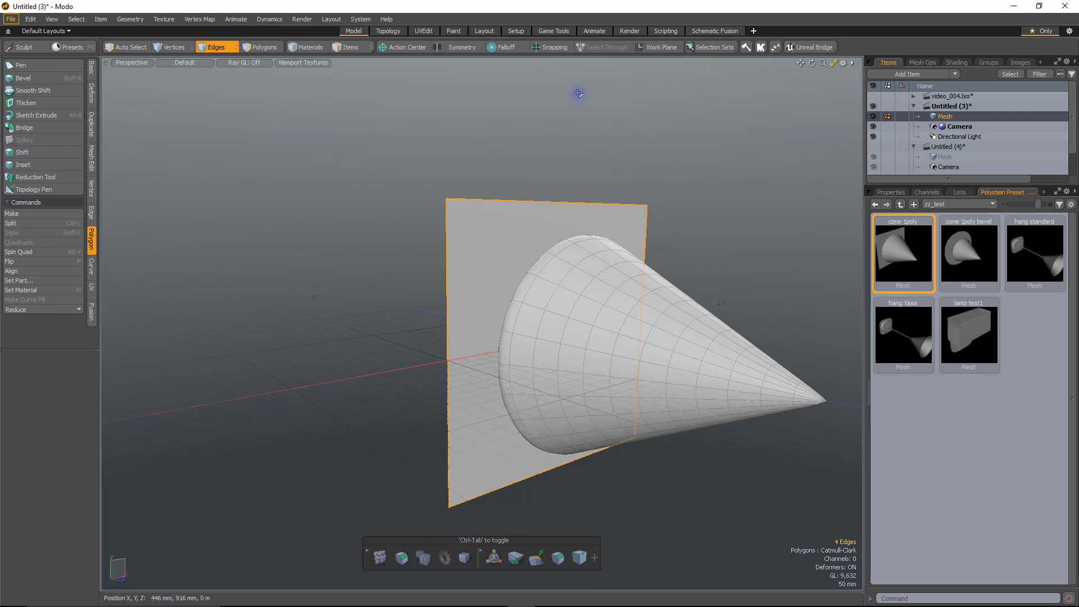
Edge Extend the backing polygon's border edges and scale the new loop outward to 127.5% in X and Y.
{"action": "left_click", "coordinate": [92, 215]}
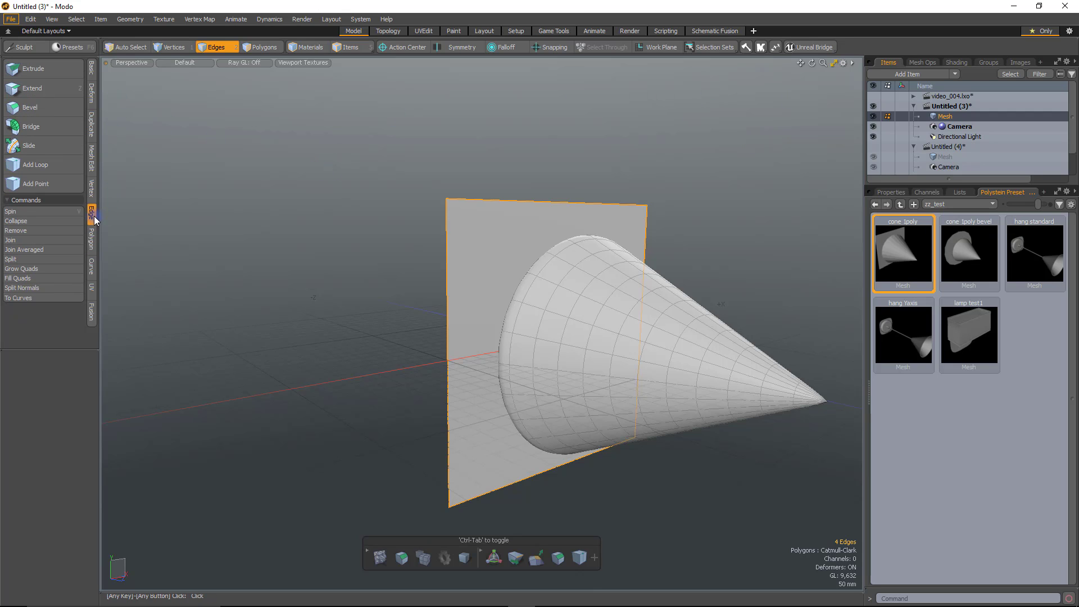
{"action": "left_click", "coordinate": [60, 90]}
{"action": "left_click", "coordinate": [746, 206]}
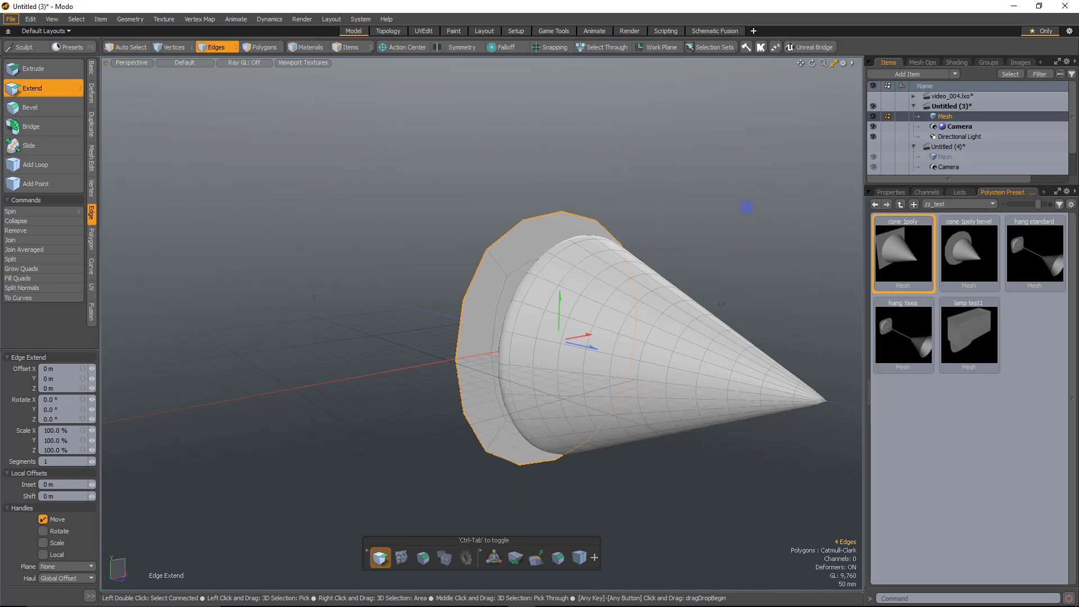
{"action": "key", "text": "r"}
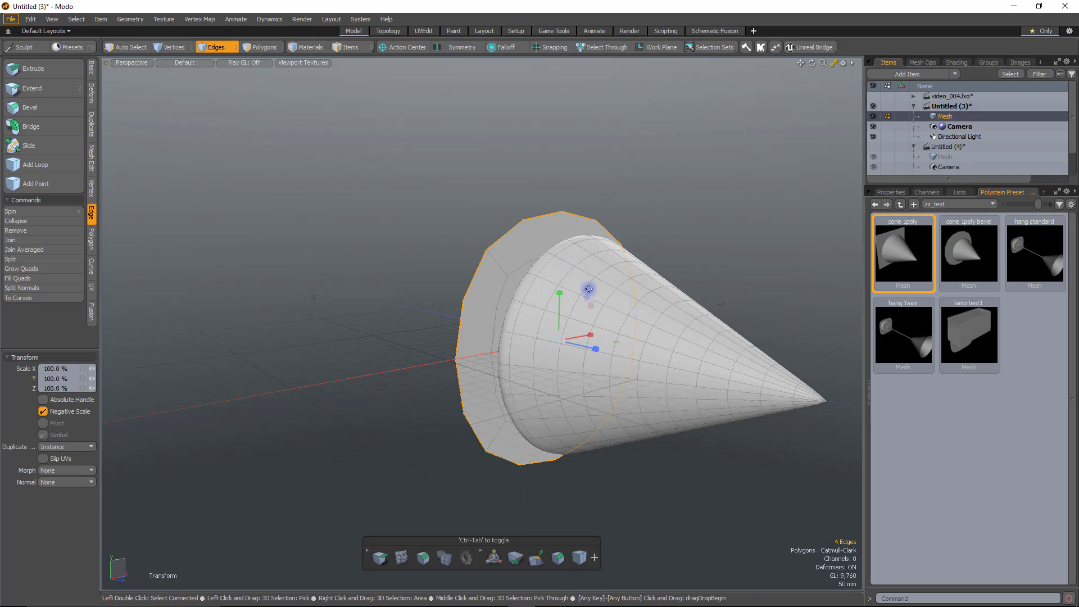
{"action": "left_click_drag", "start_coordinate": [587, 296], "coordinate": [615, 296]}
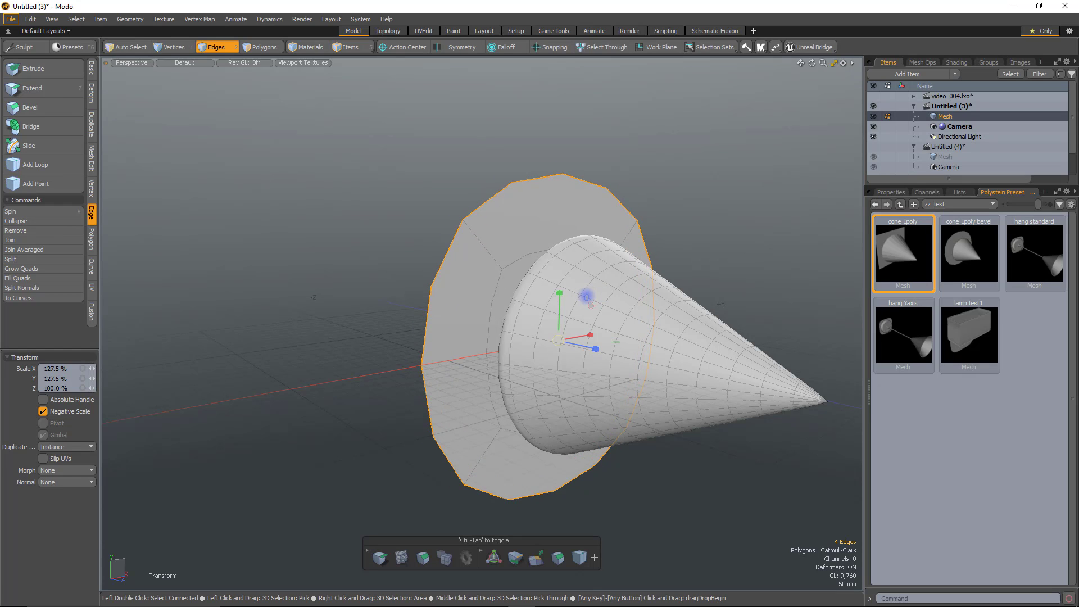
{"action": "key", "text": "space"}
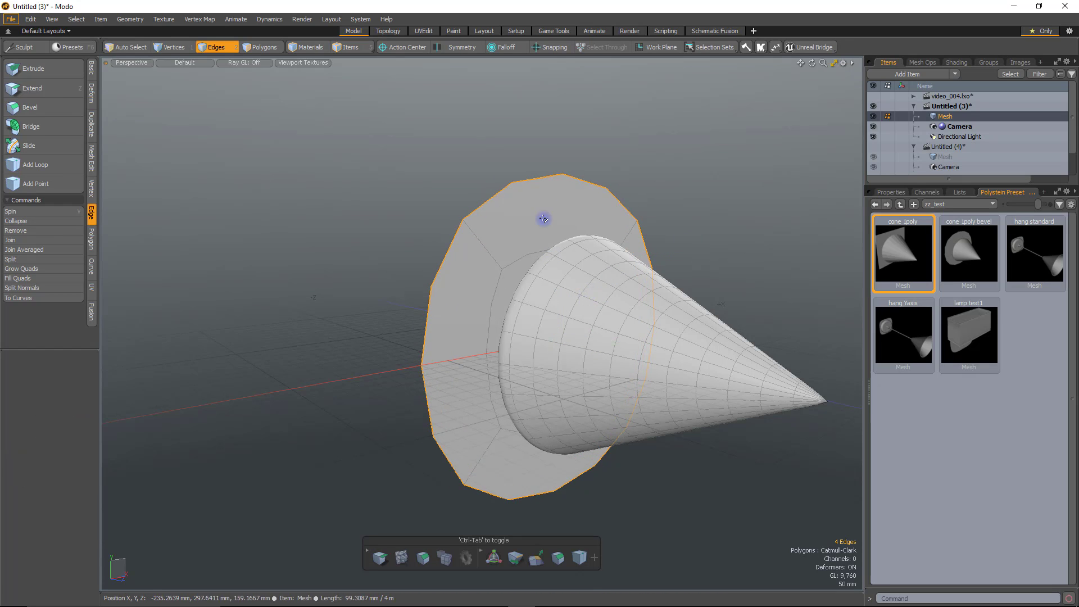
{"action": "left_click_drag", "start_coordinate": [474, 320], "coordinate": [556, 180], "text": "alt"}
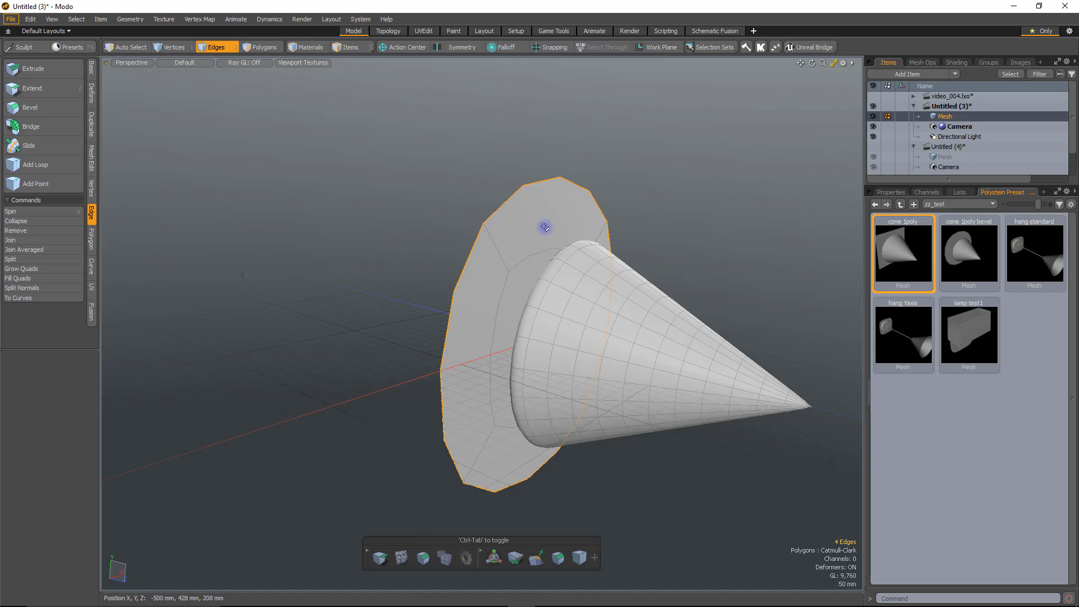
{"action": "left_click_drag", "start_coordinate": [761, 248], "coordinate": [717, 262], "text": "alt"}
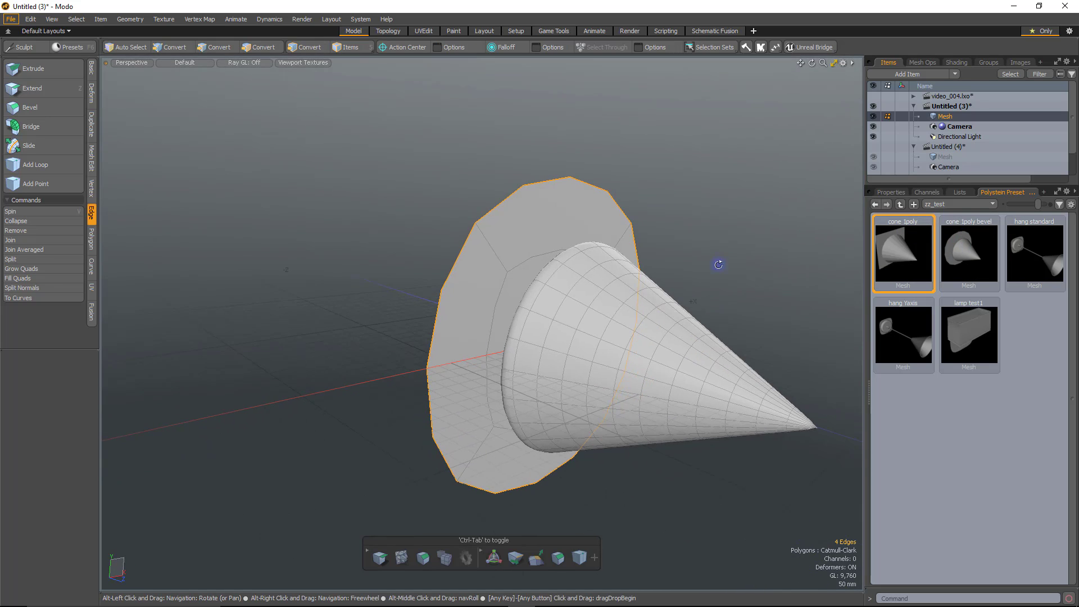
{"action": "left_click_drag", "start_coordinate": [711, 366], "coordinate": [669, 309], "text": "alt"}
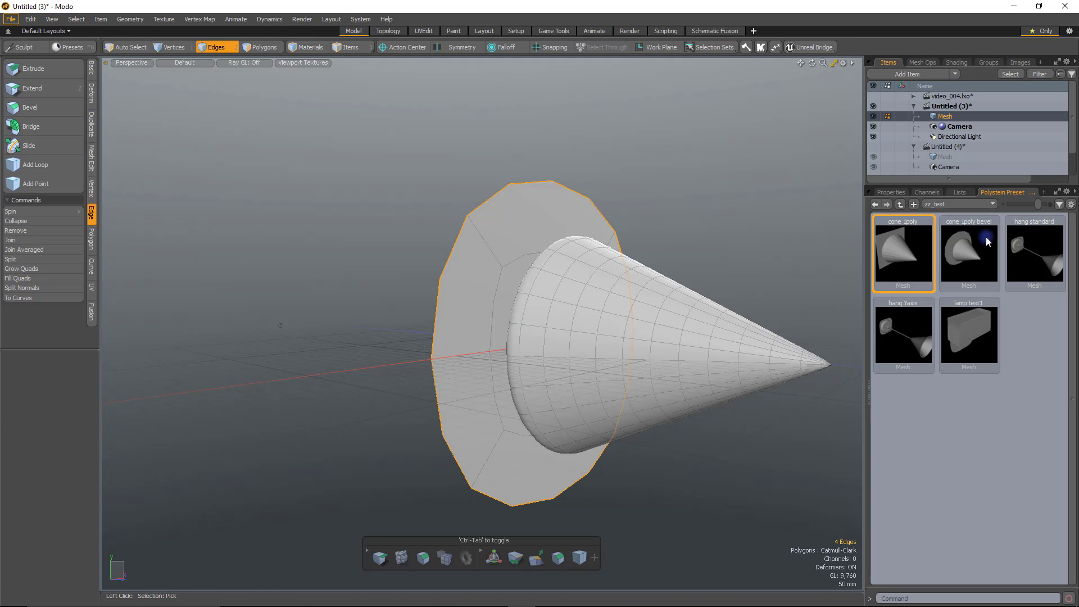
Insert the cone 1poly bevel preset on another polygon of the Untitled (4) wall mesh, beside the first cone.
{"action": "left_click", "coordinate": [966, 251]}
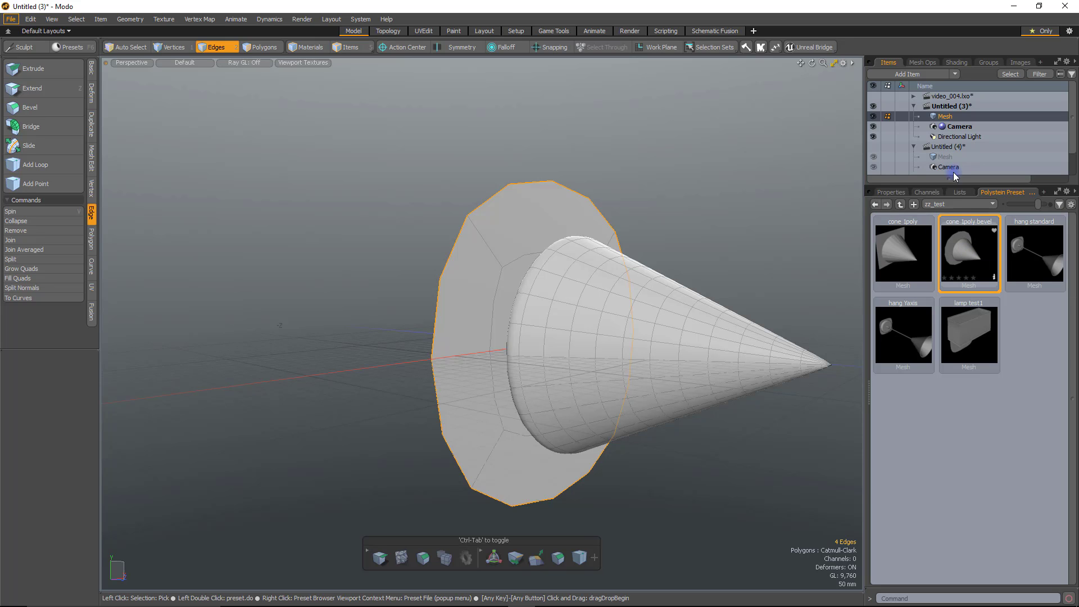
{"action": "left_click", "coordinate": [950, 155]}
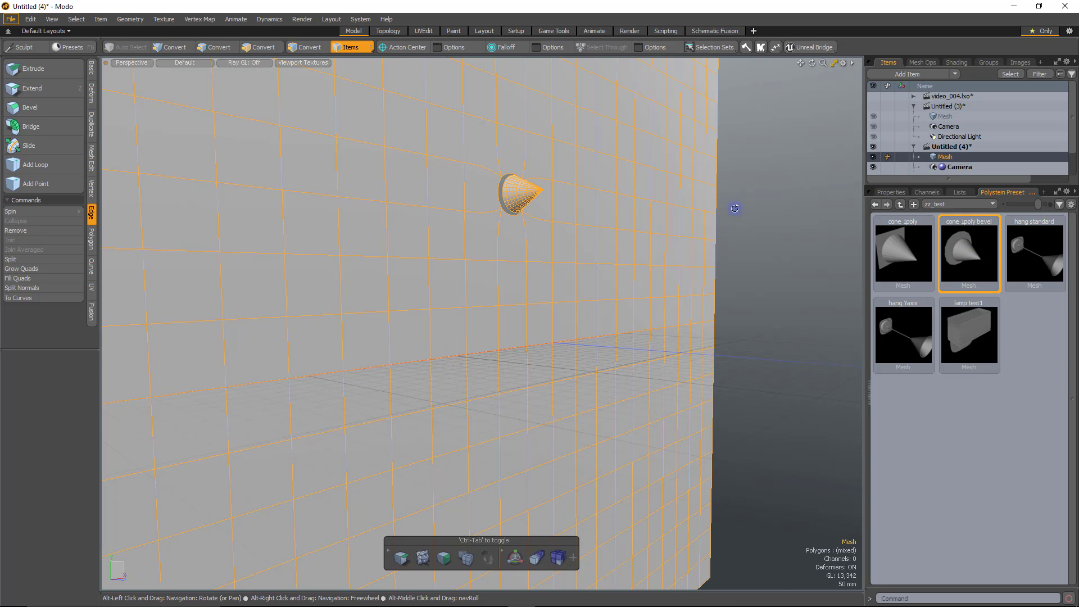
{"action": "left_click_drag", "start_coordinate": [735, 209], "coordinate": [636, 234], "text": "alt"}
{"action": "key", "text": "3"}
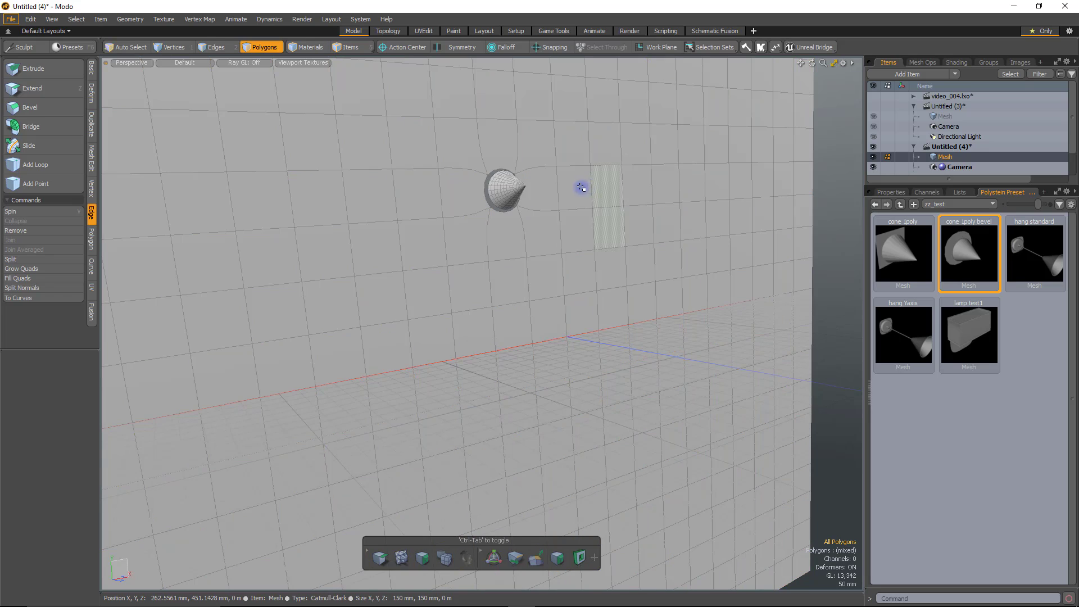
{"action": "left_click", "coordinate": [603, 203]}
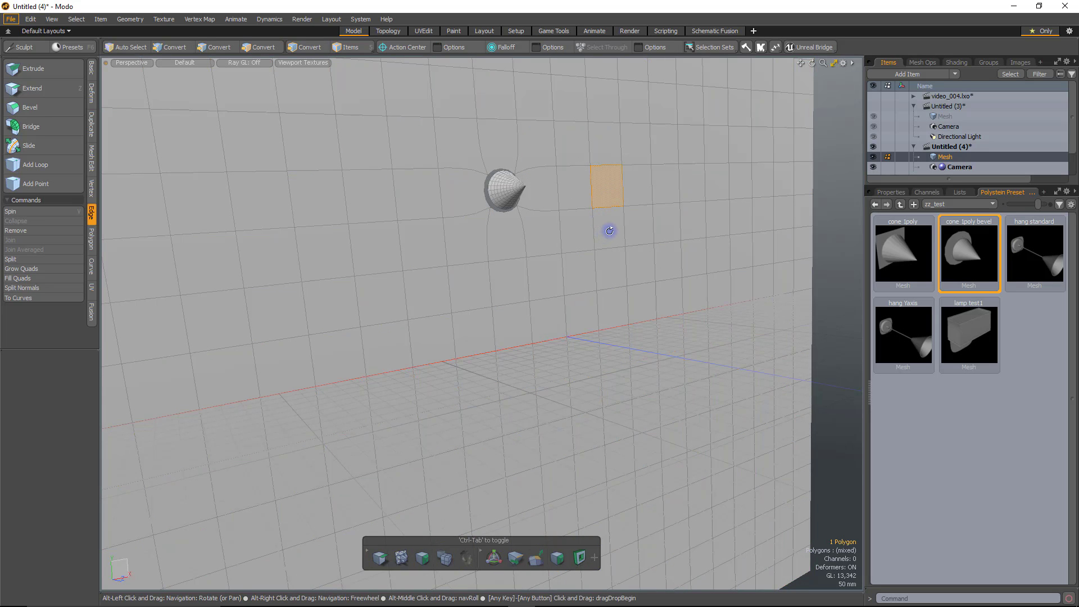
{"action": "left_click_drag", "start_coordinate": [609, 231], "coordinate": [627, 238], "text": "alt"}
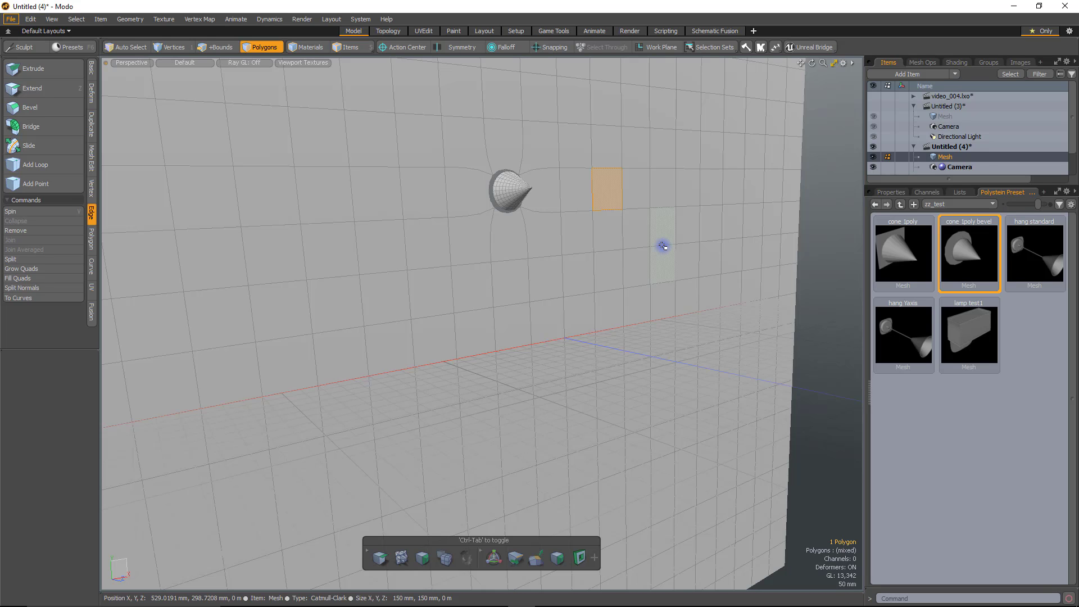
{"action": "key", "text": "ctrl+space"}
{"action": "left_click", "coordinate": [617, 251]}
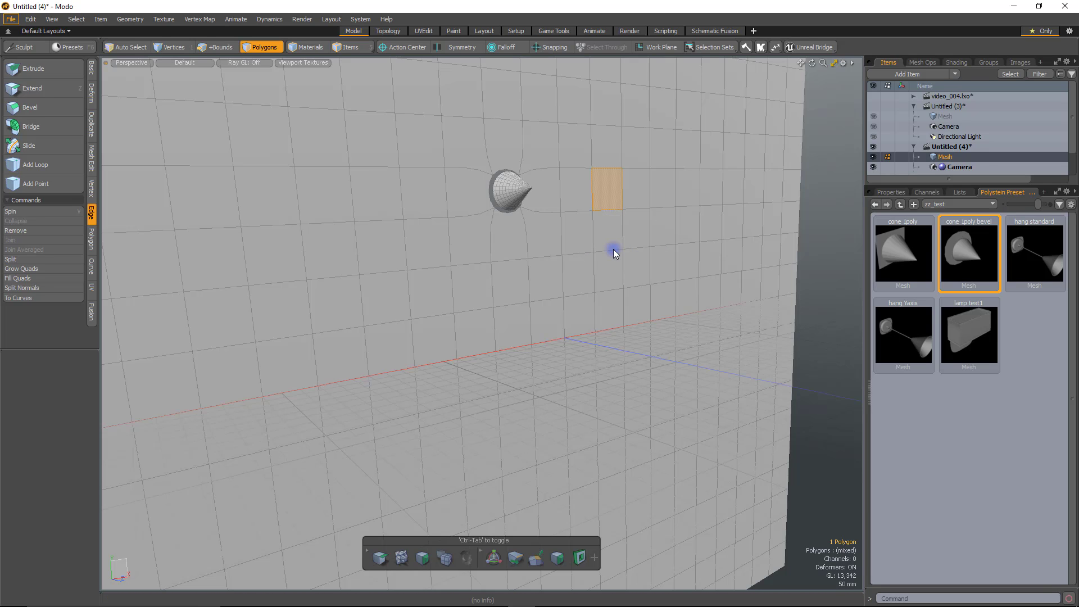
Examine the polygons and edges around the beveled cone's base and compare its joint with the first cone's.
{"action": "scroll", "coordinate": [590, 176], "scroll_direction": "up", "scroll_amount": 3}
{"action": "left_click_drag", "start_coordinate": [668, 253], "coordinate": [632, 147], "text": "alt"}
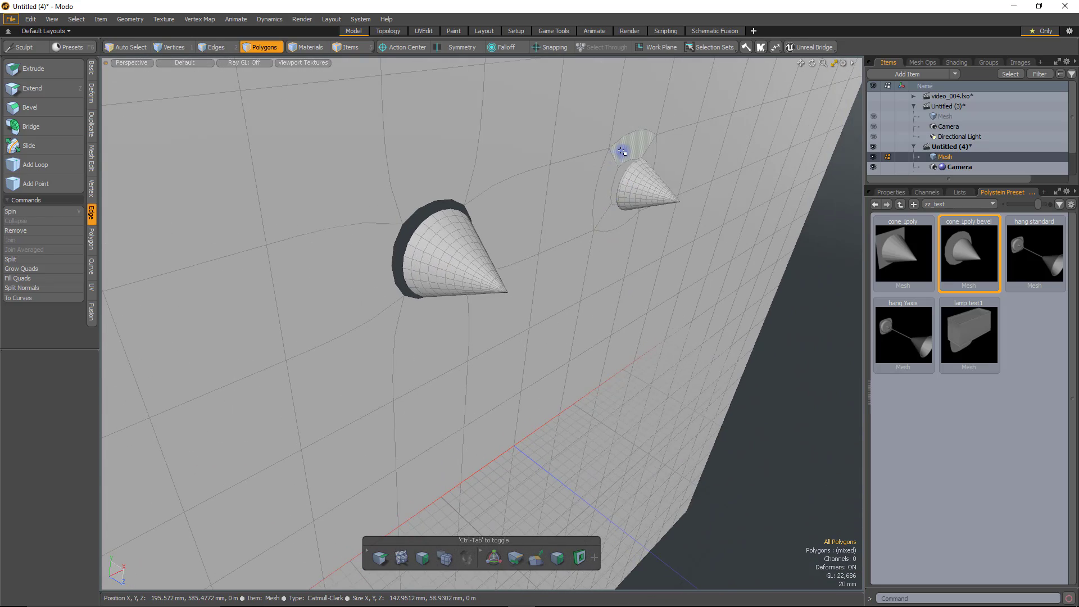
{"action": "scroll", "coordinate": [617, 159], "scroll_direction": "up", "scroll_amount": 3}
{"action": "scroll", "coordinate": [617, 159], "scroll_direction": "down", "scroll_amount": 2}
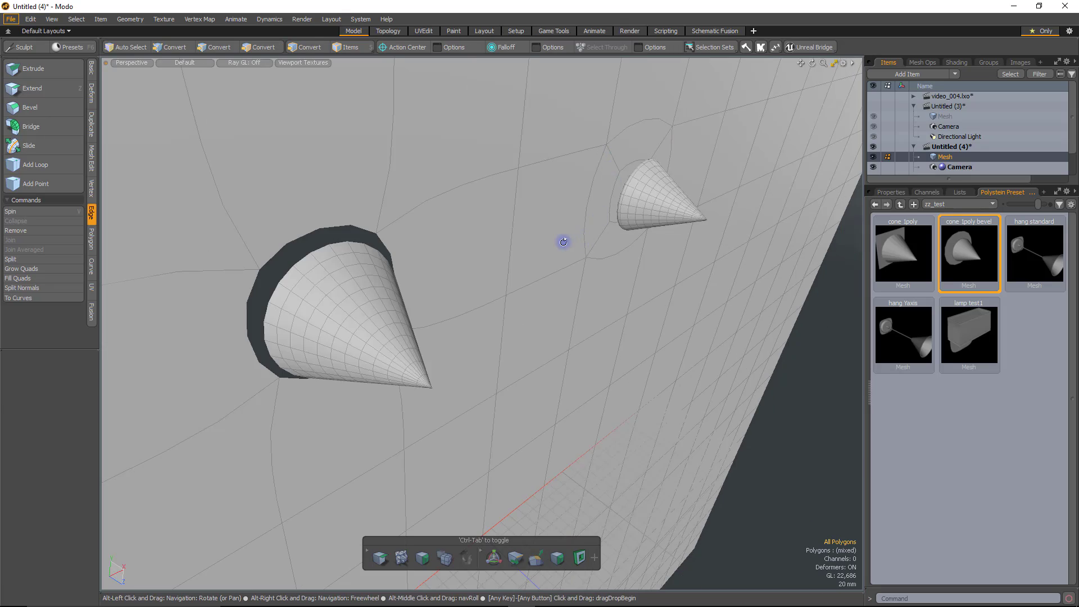
{"action": "mouse_move", "coordinate": [564, 242]}
{"action": "left_mouse_down", "text": "alt"}
{"action": "mouse_move", "coordinate": [593, 209]}
{"action": "mouse_move", "coordinate": [472, 289]}
{"action": "mouse_move", "coordinate": [506, 452]}
{"action": "mouse_move", "coordinate": [429, 371]}
{"action": "mouse_move", "coordinate": [559, 239]}
{"action": "left_mouse_up", "text": "alt"}
{"action": "scroll", "coordinate": [625, 178], "scroll_direction": "up", "scroll_amount": 2}
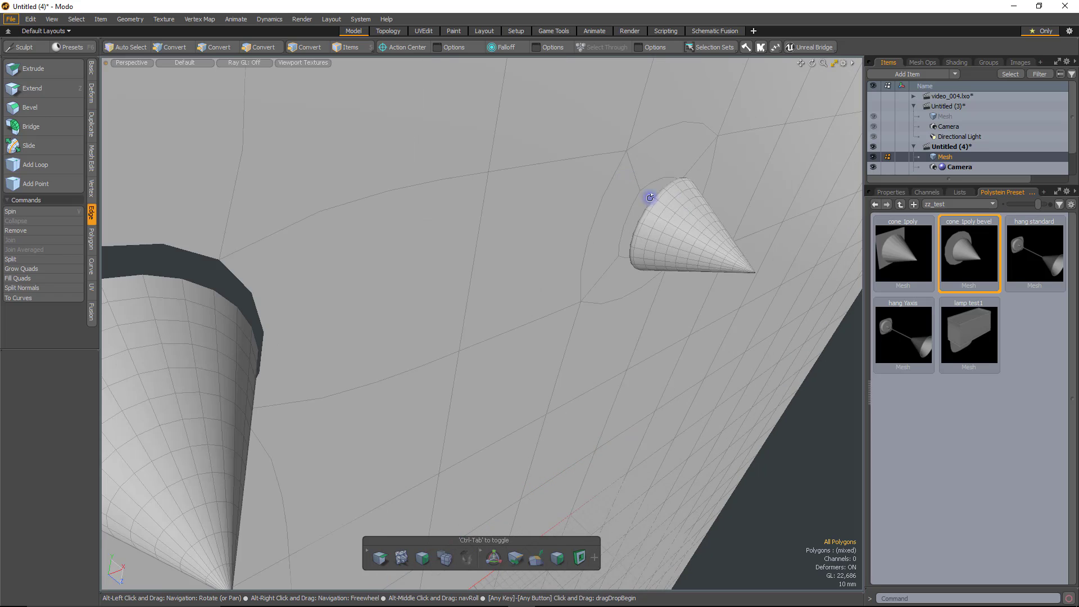
{"action": "key", "text": "3"}
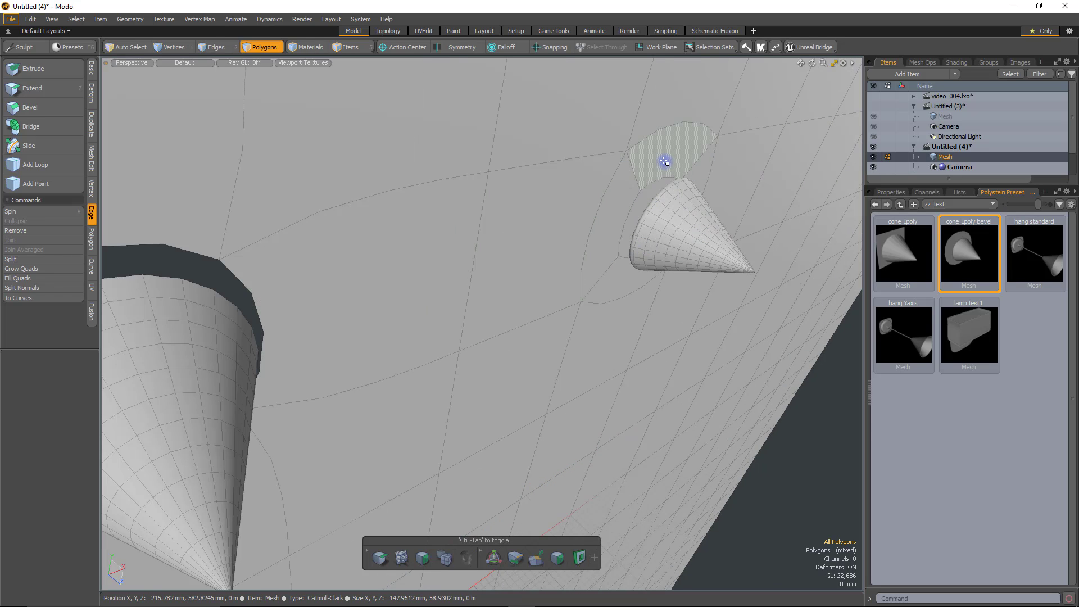
{"action": "key", "text": "2"}
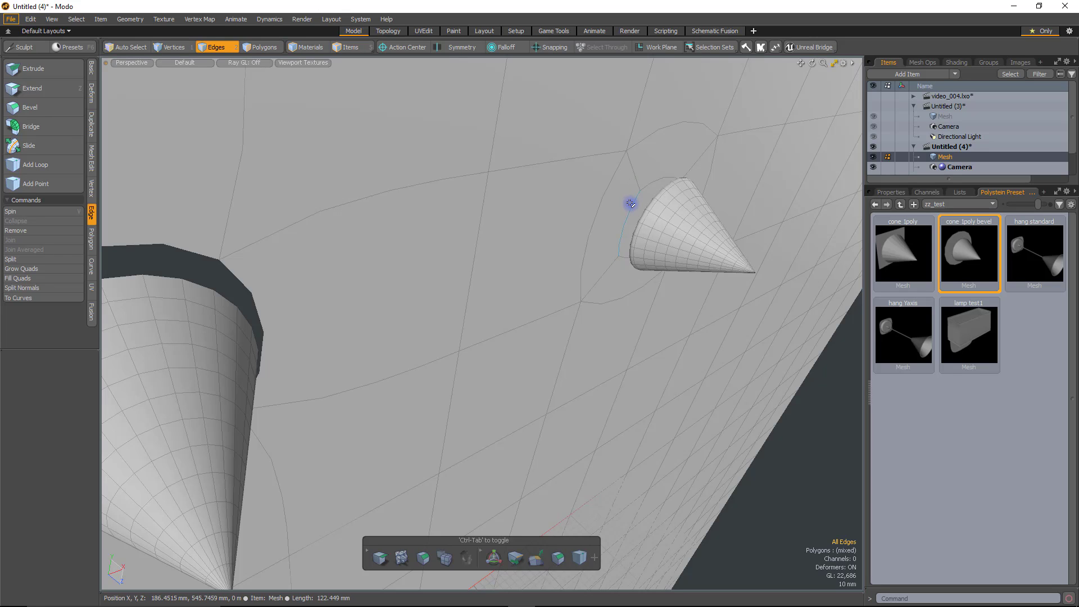
Remove the edge loop around the base of the second cone on the Untitled (4) wall mesh.
{"action": "double_click", "coordinate": [631, 204]}
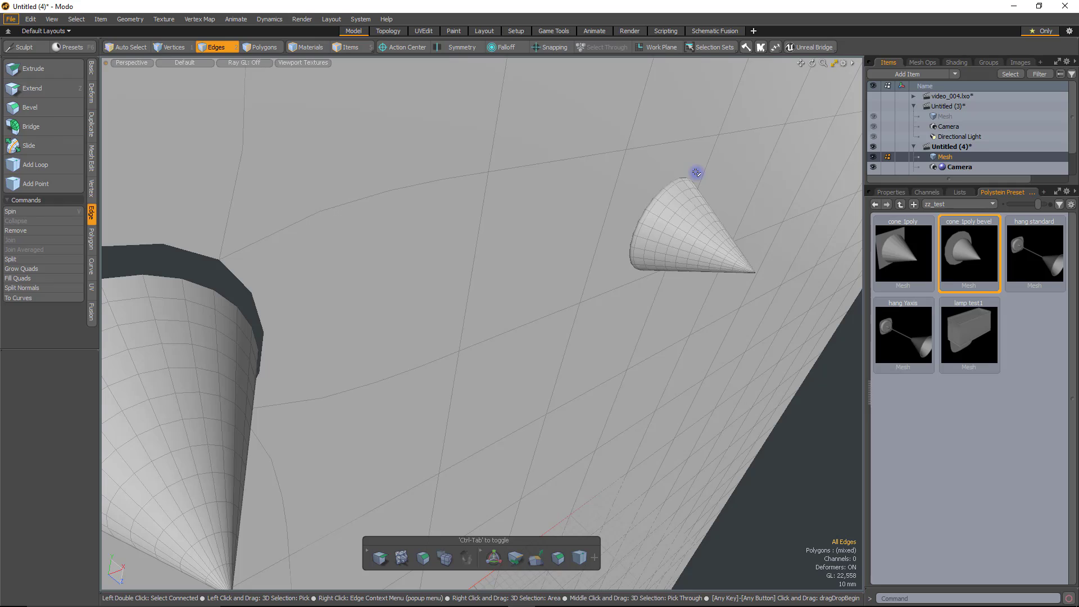
{"action": "scroll", "coordinate": [678, 177], "scroll_direction": "down", "scroll_amount": 5}
{"action": "left_click_drag", "start_coordinate": [646, 320], "coordinate": [528, 362], "text": "alt"}
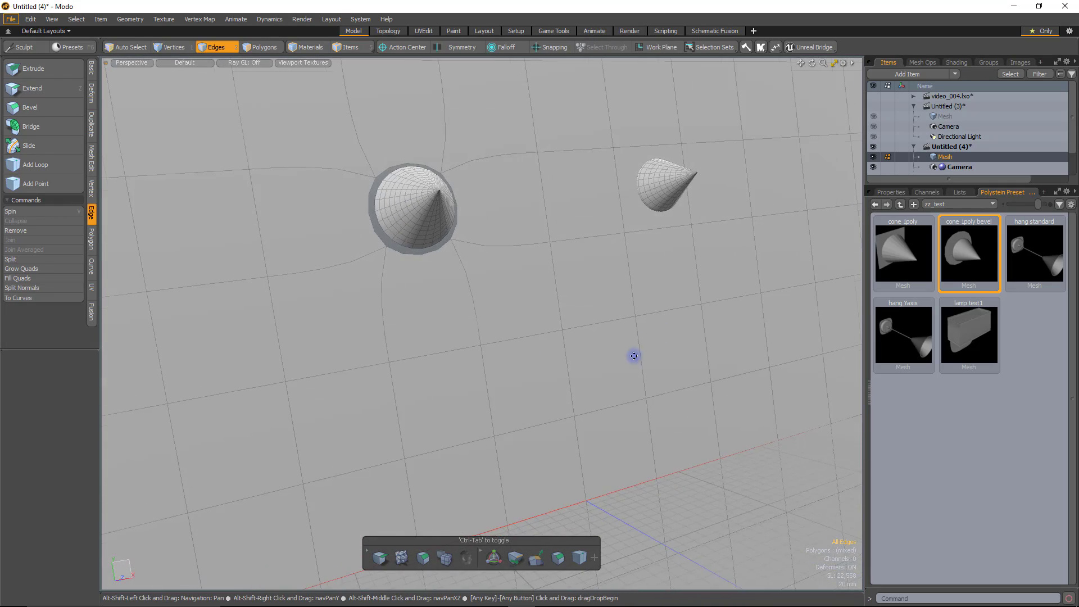
{"action": "left_click_drag", "start_coordinate": [636, 357], "coordinate": [598, 329], "text": "alt+shift"}
{"action": "scroll", "coordinate": [590, 313], "scroll_direction": "up", "scroll_amount": 3}
{"action": "scroll", "coordinate": [593, 313], "scroll_direction": "down", "scroll_amount": 5}
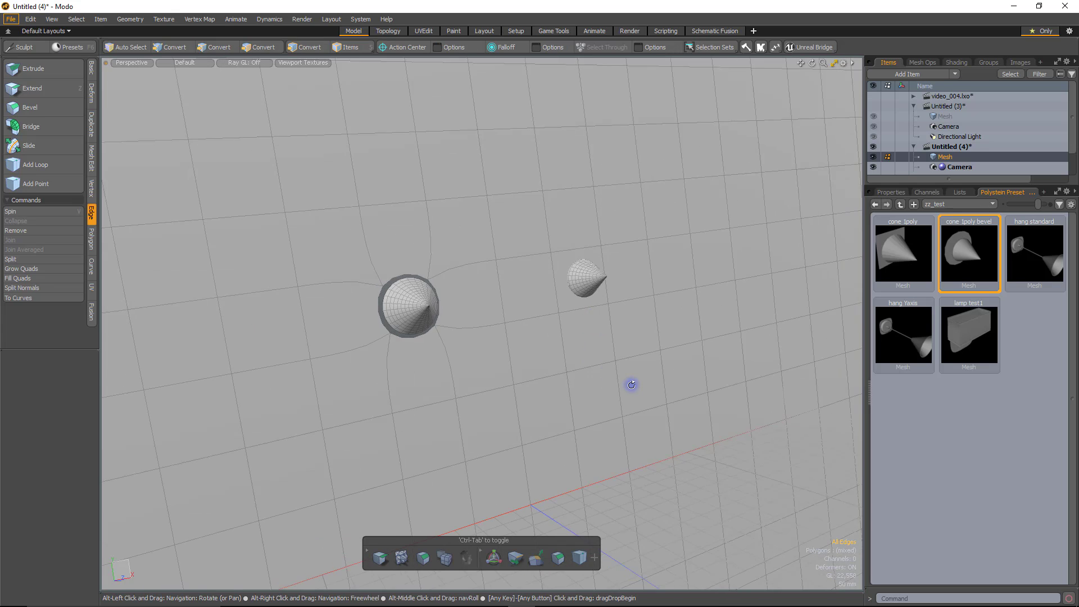
Make the Untitled (3) cone mesh active and delete the inner four-edge loop of its flat backing.
{"action": "left_click", "coordinate": [946, 116]}
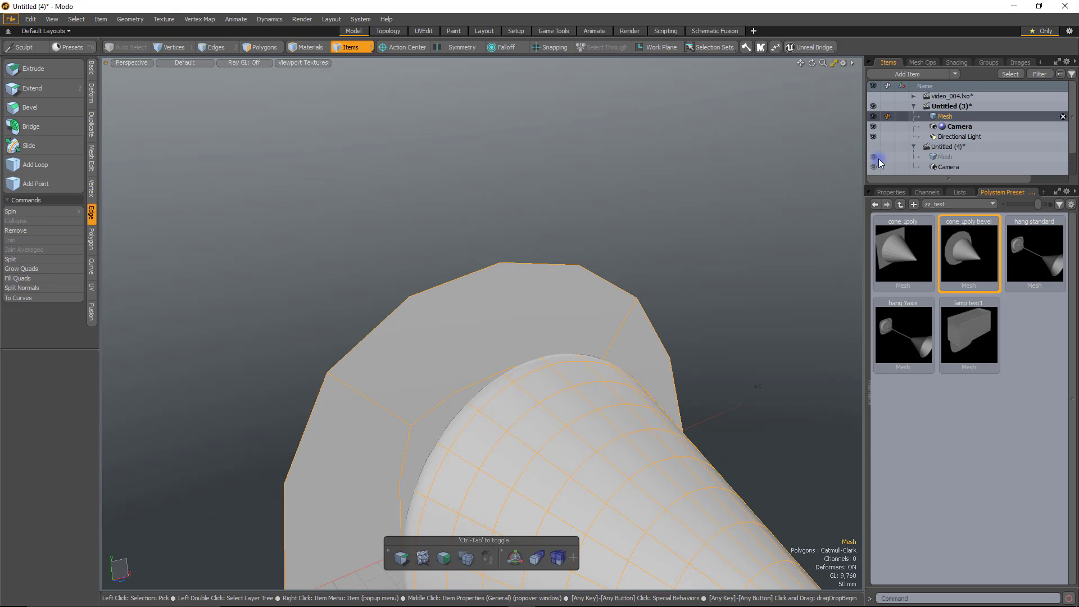
{"action": "left_click", "coordinate": [681, 271]}
{"action": "scroll", "coordinate": [706, 229], "scroll_direction": "down", "scroll_amount": 5}
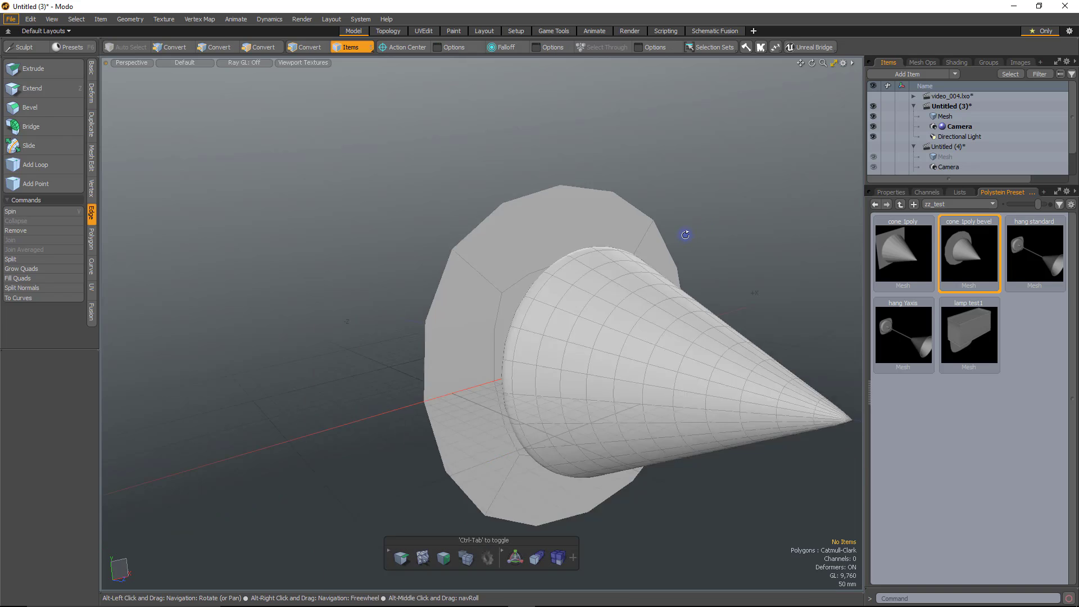
{"action": "left_click_drag", "start_coordinate": [684, 236], "coordinate": [665, 354], "text": "alt"}
{"action": "key", "text": "2"}
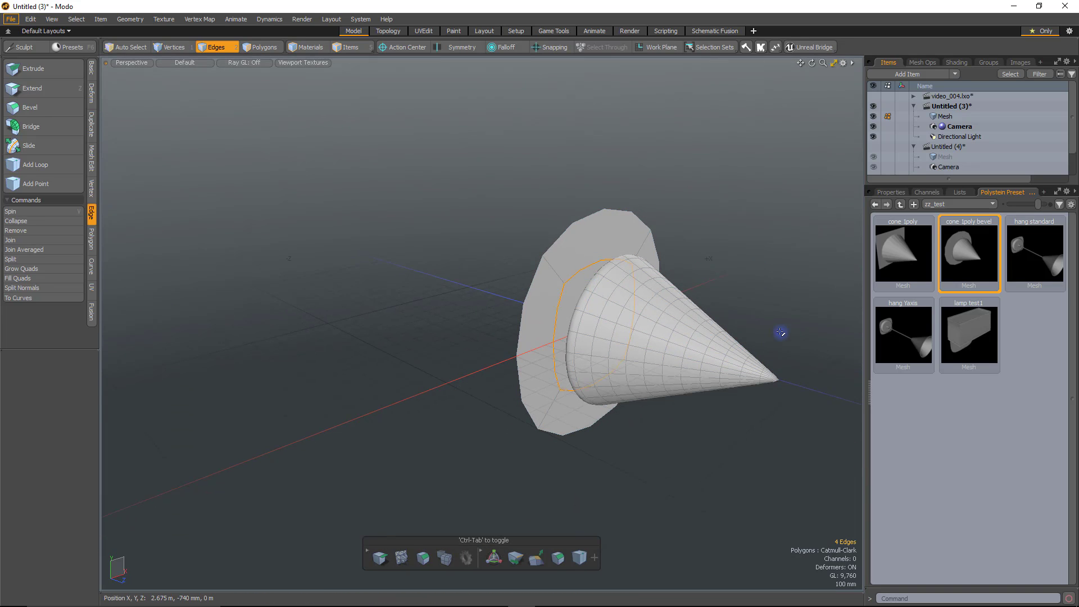
{"action": "key", "text": "Delete"}
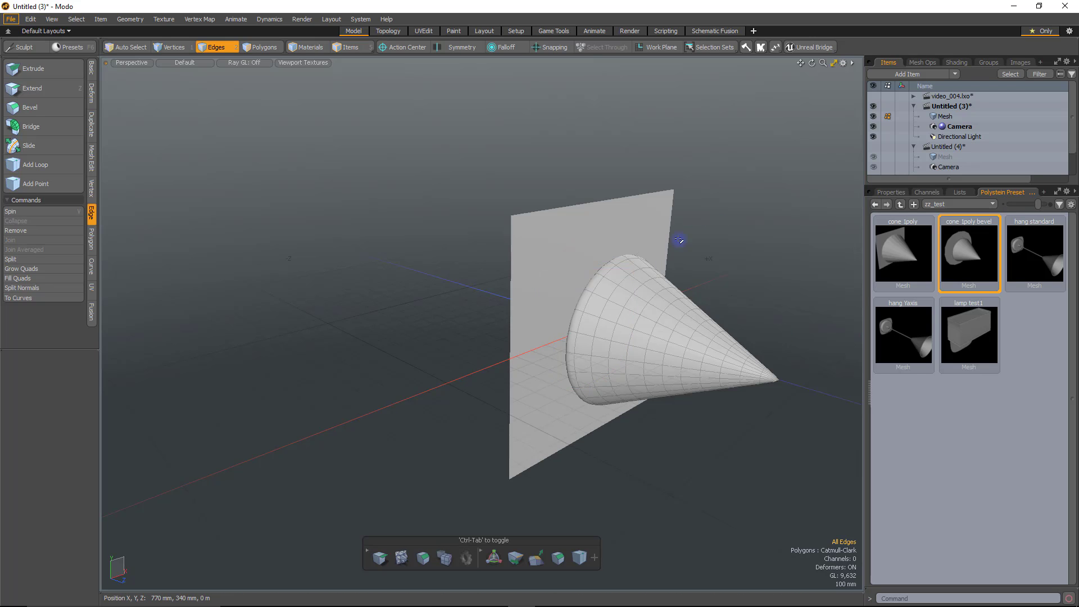
Subdivide the cone's square backing polygon with the Faceted method and select its outer border edges.
{"action": "key", "text": "3"}
{"action": "left_click", "coordinate": [585, 234]}
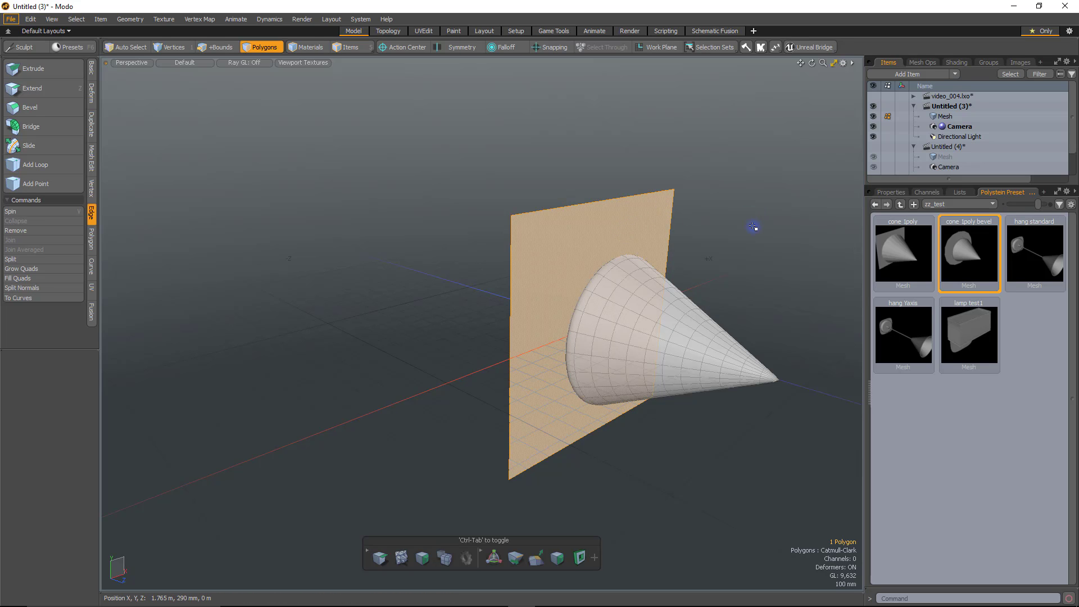
{"action": "key", "text": "shift+d"}
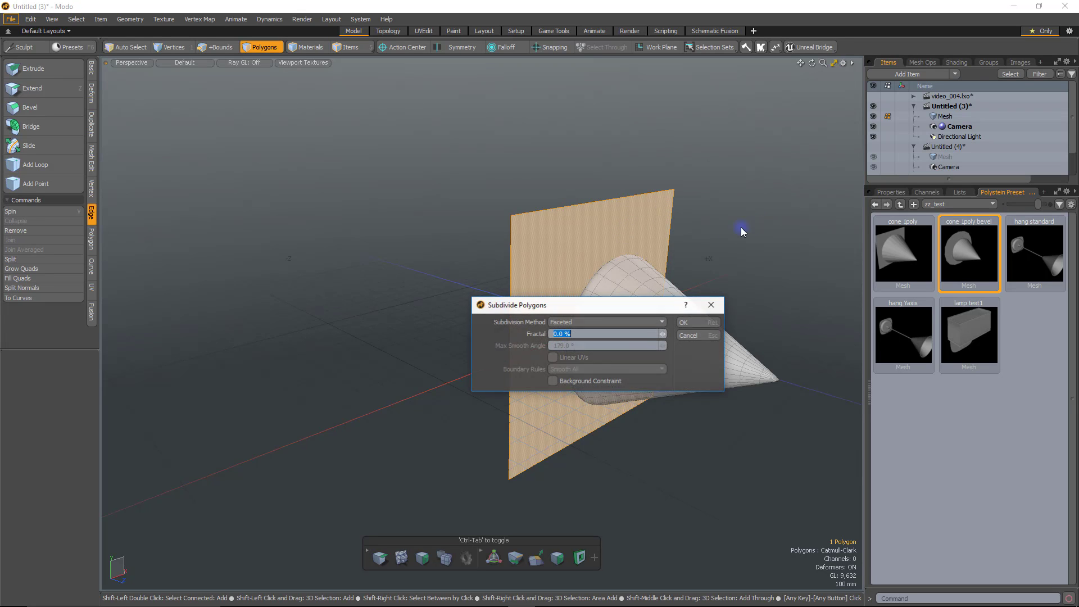
{"action": "left_click", "coordinate": [704, 323]}
{"action": "key", "text": "2"}
{"action": "double_click", "coordinate": [568, 209]}
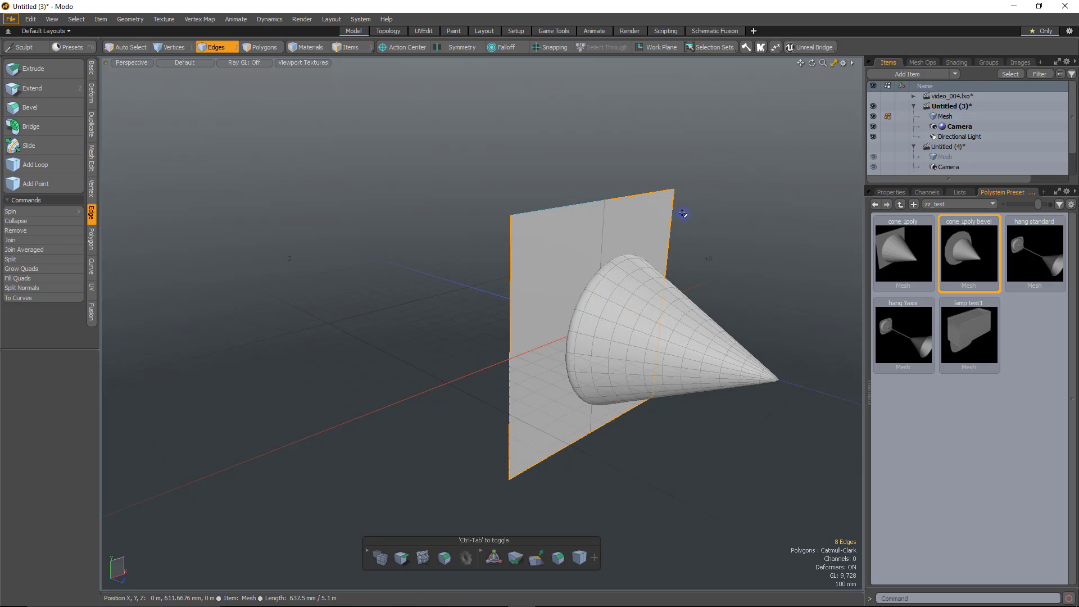
{"action": "left_click_drag", "start_coordinate": [683, 213], "coordinate": [697, 127], "text": "alt"}
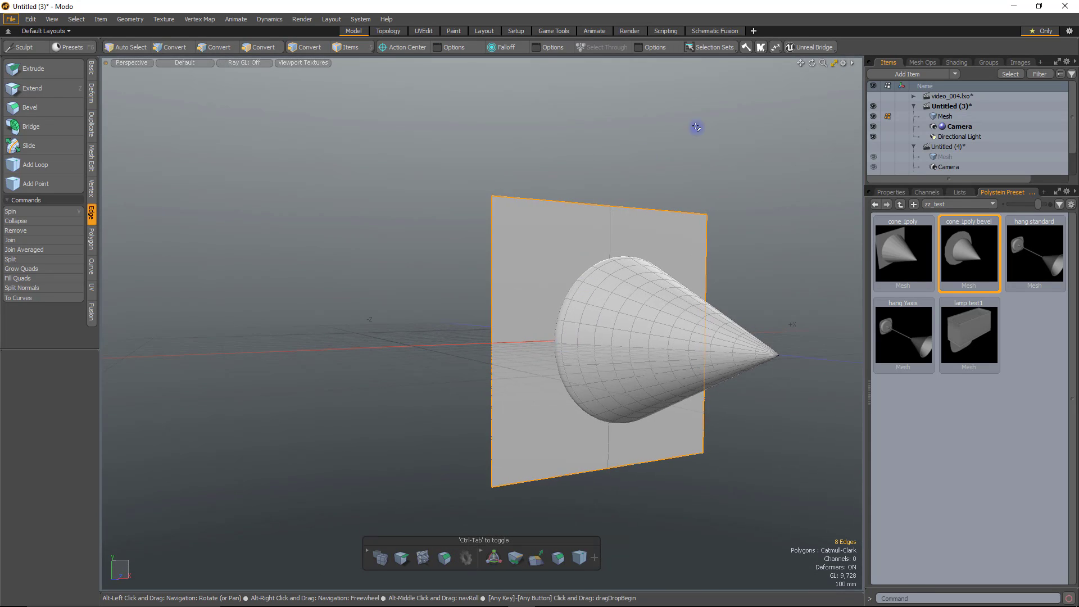
Make the Untitled (4) wall mesh active and select a 2x2 block of wall polygons beside the second cone.
{"action": "left_click", "coordinate": [944, 158]}
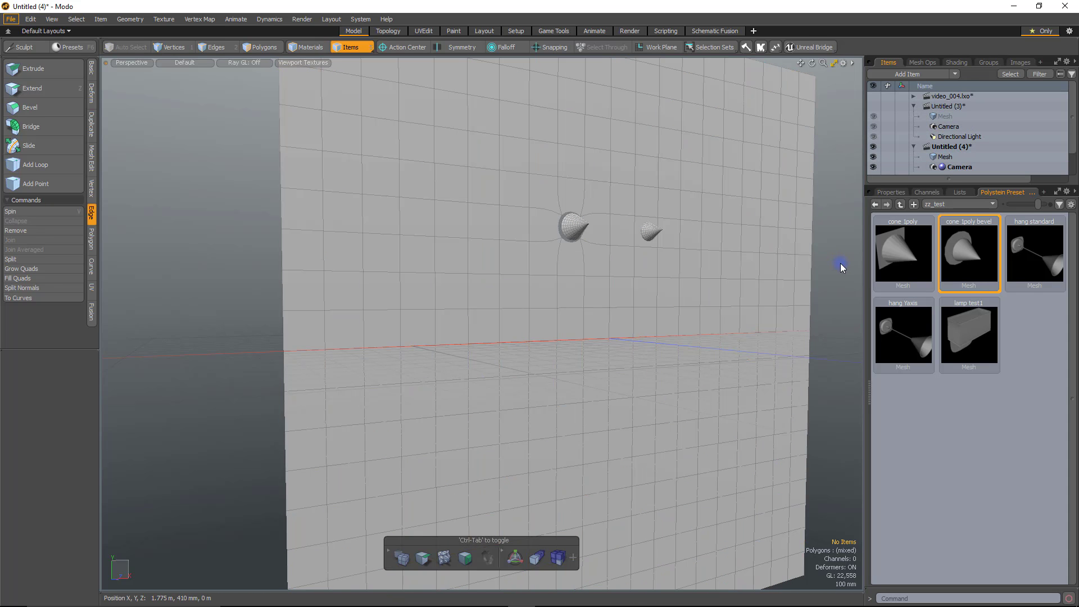
{"action": "left_click_drag", "start_coordinate": [822, 253], "coordinate": [638, 266], "text": "alt+shift"}
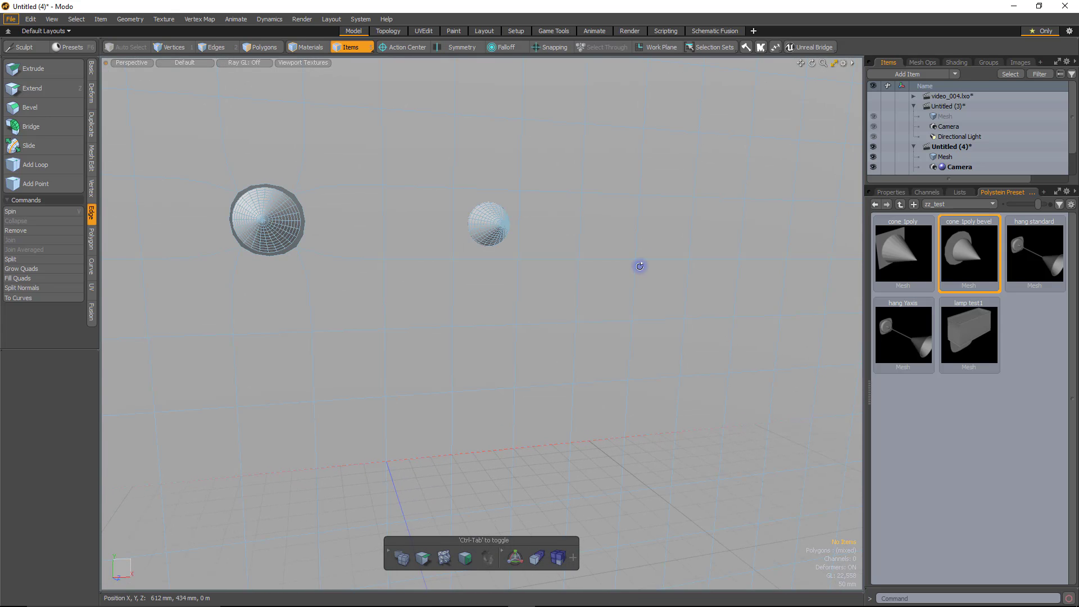
{"action": "key", "text": "3"}
{"action": "mouse_move", "coordinate": [465, 258]}
{"action": "left_mouse_down", "text": "alt"}
{"action": "mouse_move", "coordinate": [539, 237]}
{"action": "mouse_move", "coordinate": [489, 268]}
{"action": "mouse_move", "coordinate": [461, 250]}
{"action": "left_mouse_up", "text": "alt"}
{"action": "left_click_drag", "start_coordinate": [589, 290], "coordinate": [554, 318], "text": "alt+shift"}
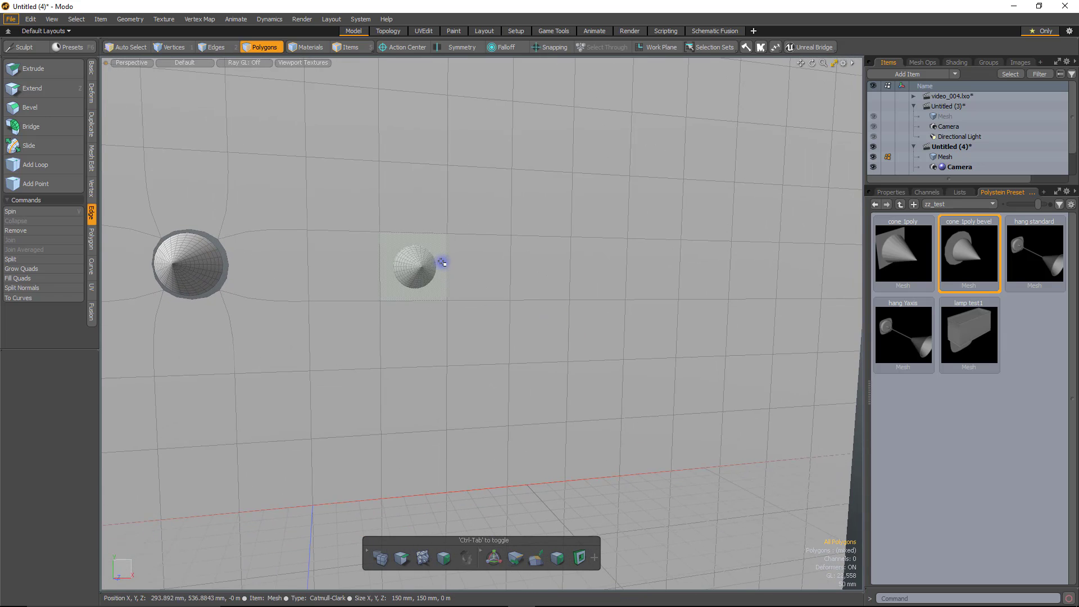
{"action": "left_click", "coordinate": [537, 228]}
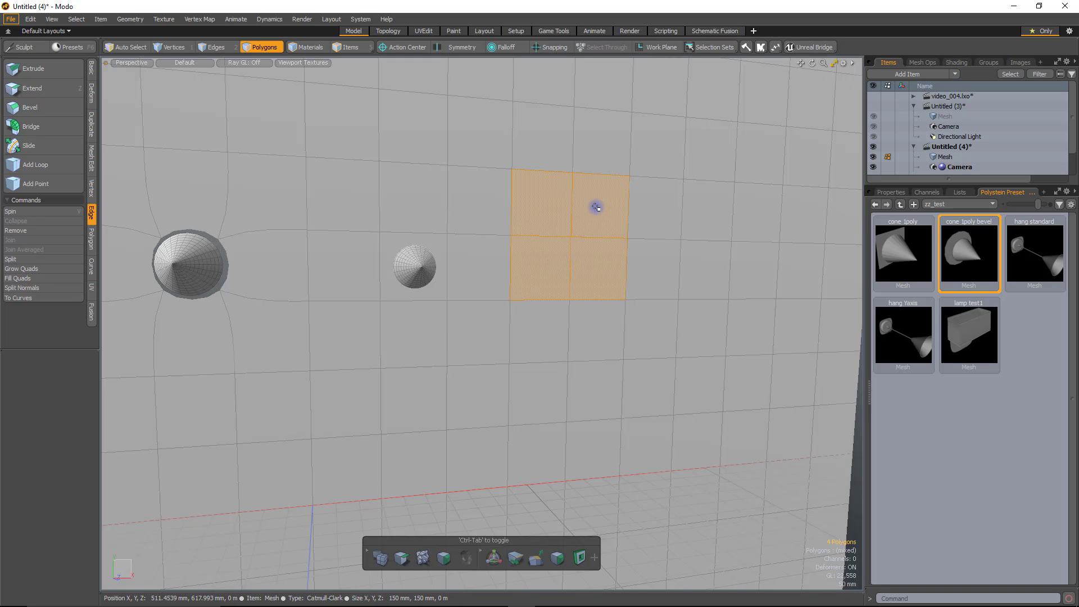
{"action": "left_click_drag", "start_coordinate": [497, 281], "coordinate": [650, 341], "text": "alt"}
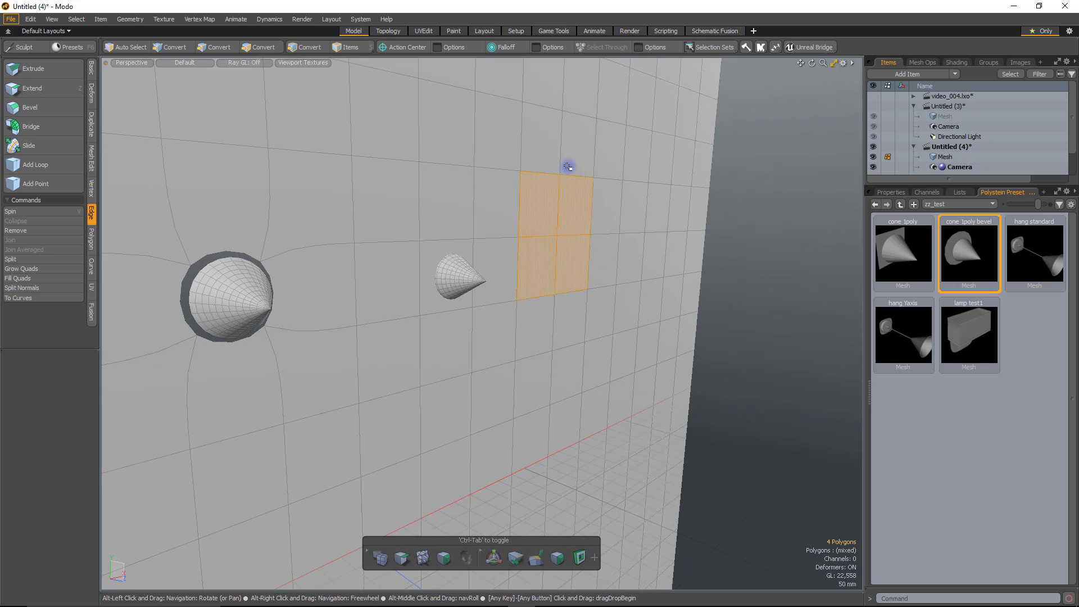
{"action": "left_click_drag", "start_coordinate": [568, 166], "coordinate": [523, 327], "text": "alt"}
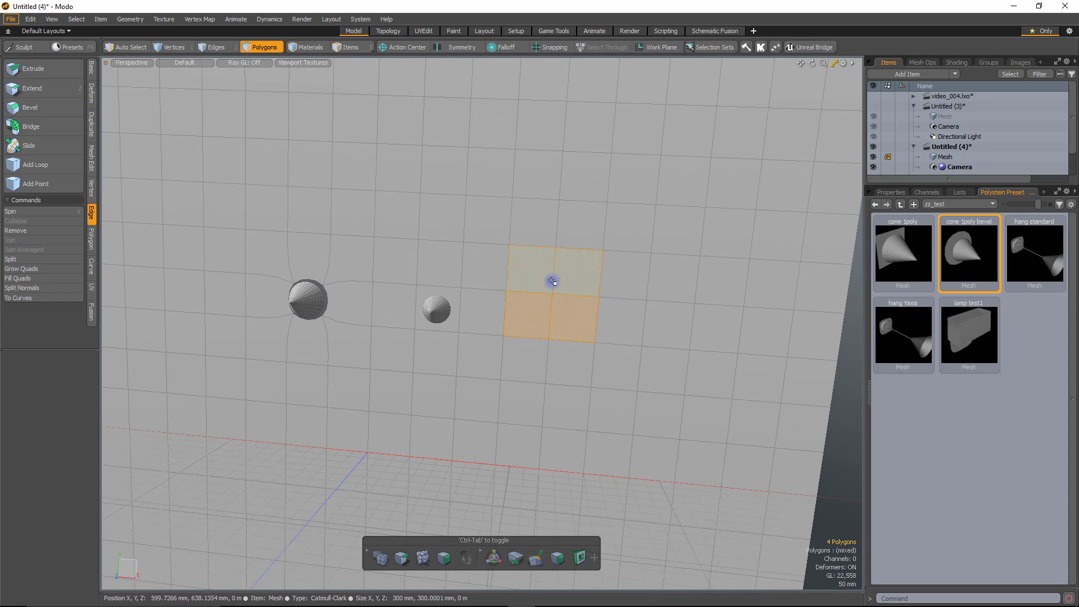
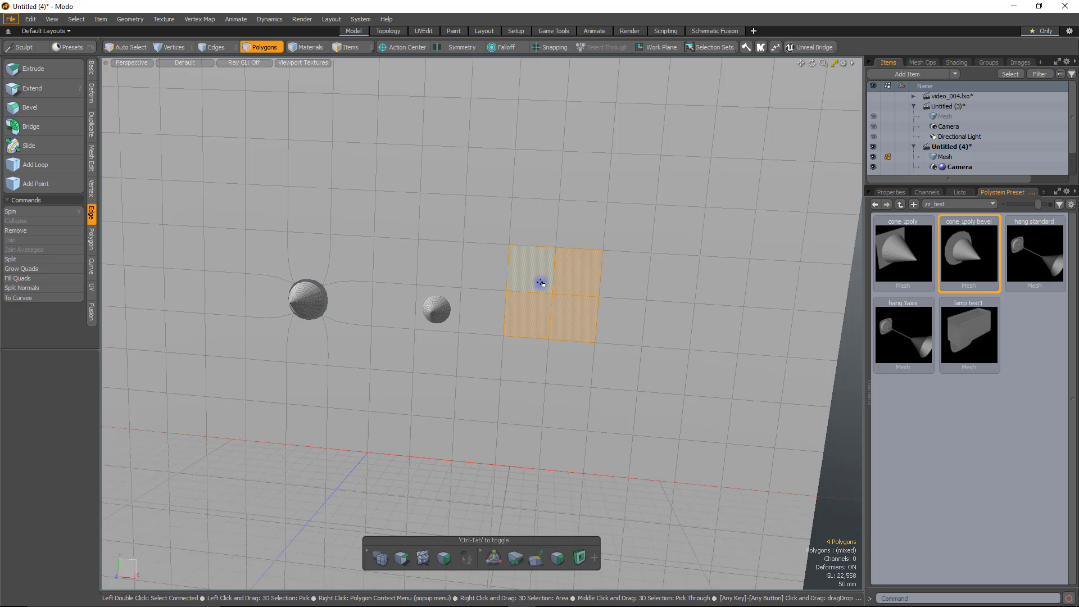
{"action": "left_click_drag", "start_coordinate": [520, 330], "coordinate": [632, 366], "text": "alt"}
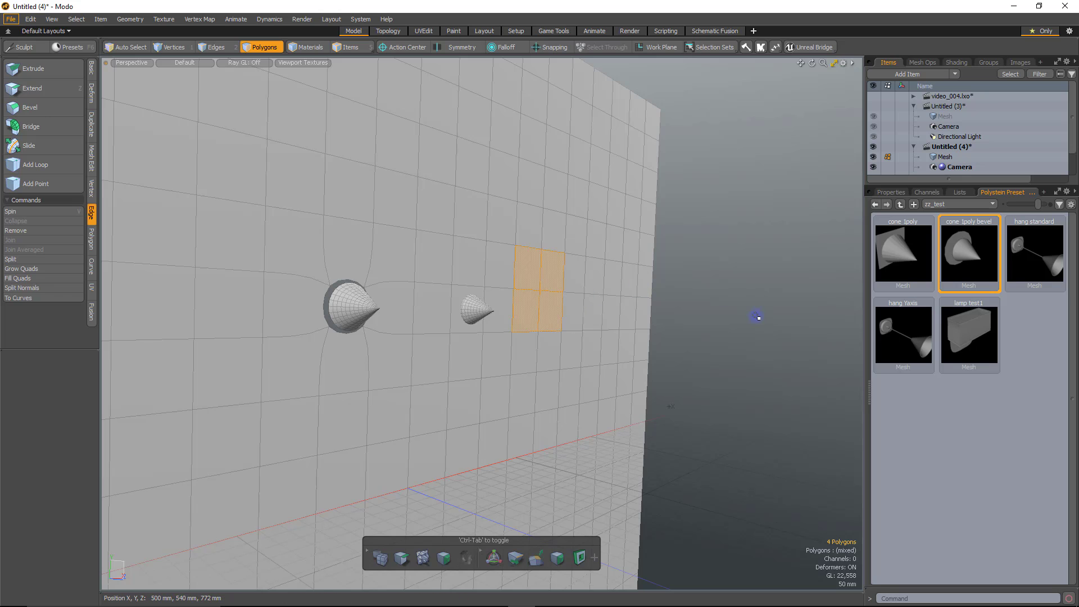
{"action": "left_click_drag", "start_coordinate": [747, 306], "coordinate": [579, 293], "text": "alt"}
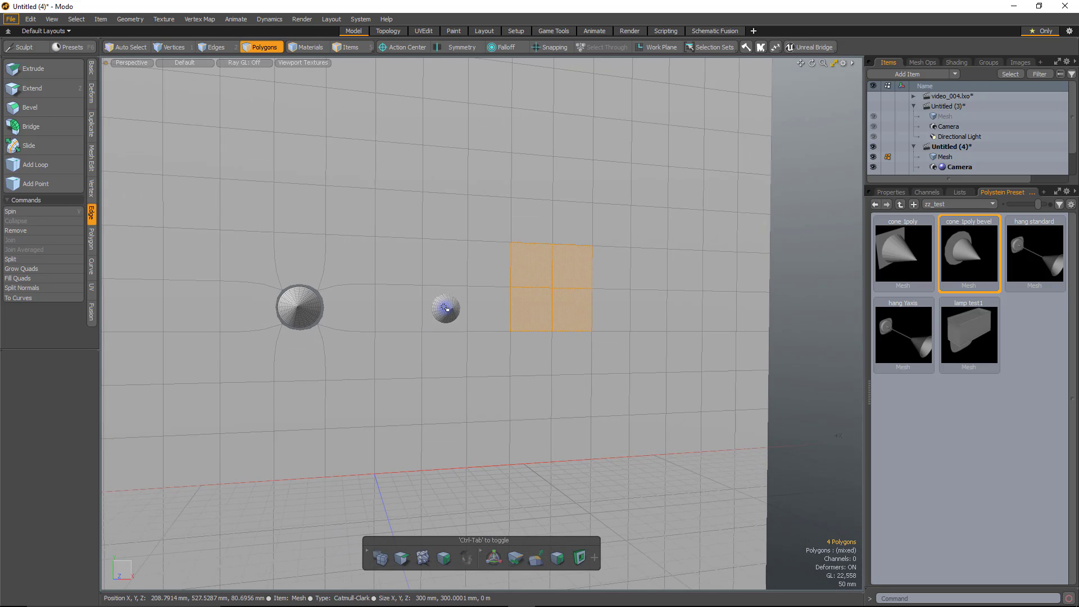
Select all connected polygons of the second cone and examine them against the surrounding wall.
{"action": "double_click", "coordinate": [447, 311]}
{"action": "left_click_drag", "start_coordinate": [451, 326], "coordinate": [540, 362], "text": "alt"}
{"action": "scroll", "coordinate": [488, 331], "scroll_direction": "up", "scroll_amount": 4}
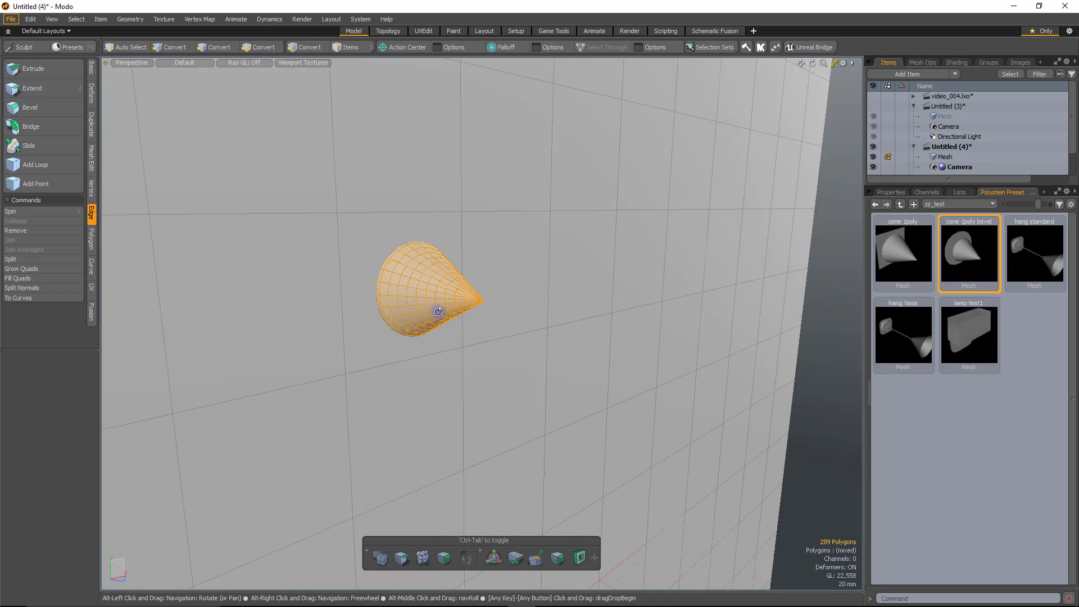
{"action": "left_click_drag", "start_coordinate": [479, 328], "coordinate": [676, 256], "text": "alt"}
Select the 2x2 block of wall polygons beside the second cone again.
{"action": "mouse_move", "coordinate": [753, 183]}
{"action": "left_mouse_down"}
{"action": "mouse_move", "coordinate": [812, 200]}
{"action": "mouse_move", "coordinate": [788, 221]}
{"action": "left_mouse_up"}
{"action": "key", "text": "alt"}
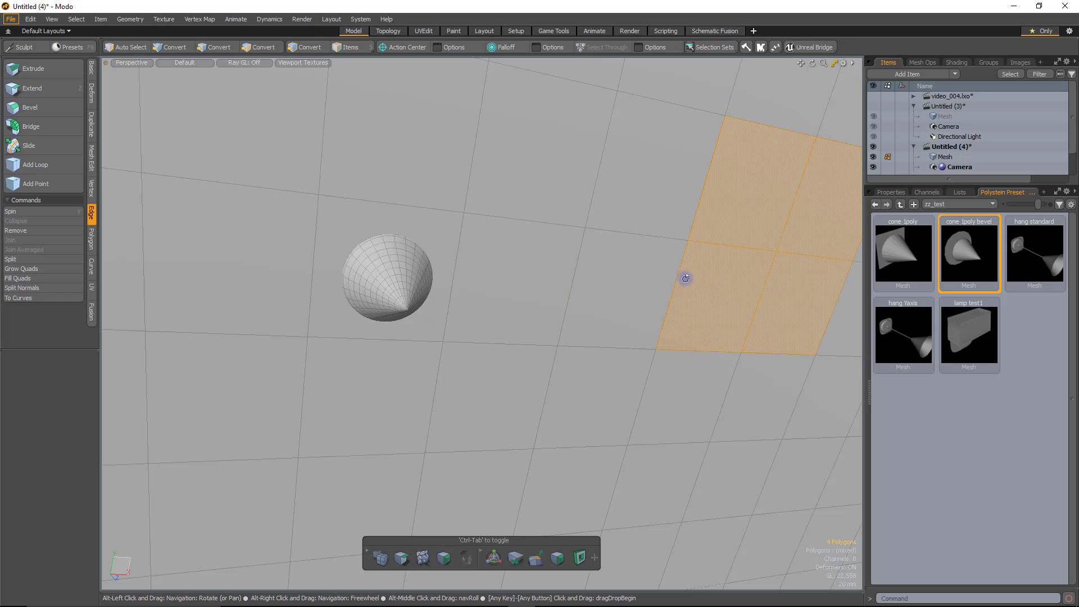
{"action": "left_click_drag", "start_coordinate": [745, 291], "coordinate": [616, 407], "text": "alt"}
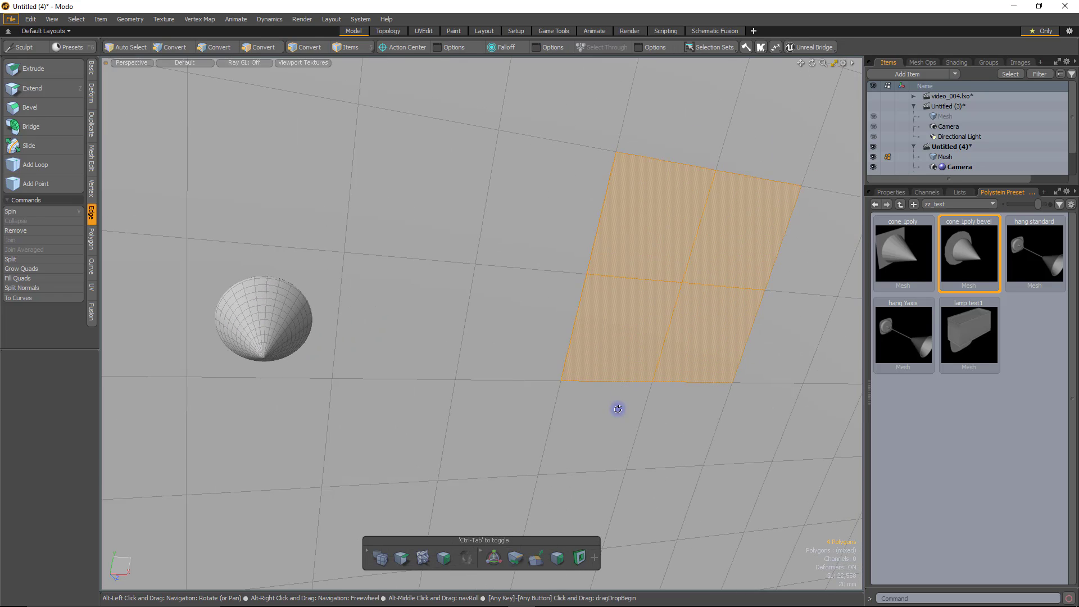
{"action": "left_click_drag", "start_coordinate": [627, 349], "coordinate": [636, 354], "text": "alt"}
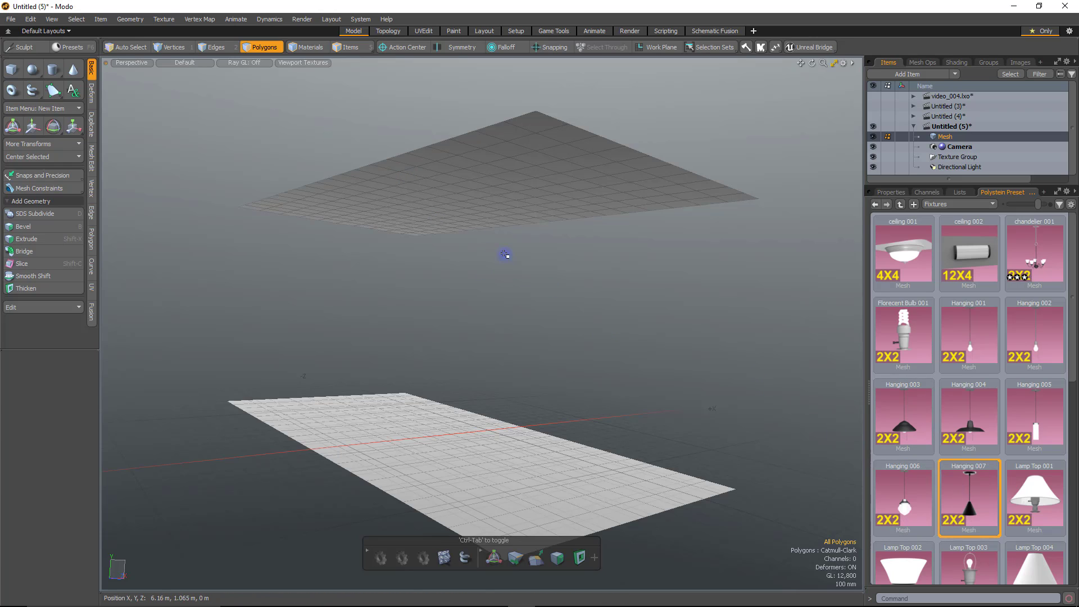
Insert the Hanging 007 preset on a 2x2 block of ceiling polygons in Untitled (5) using the Left option.
{"action": "left_click", "coordinate": [468, 199]}
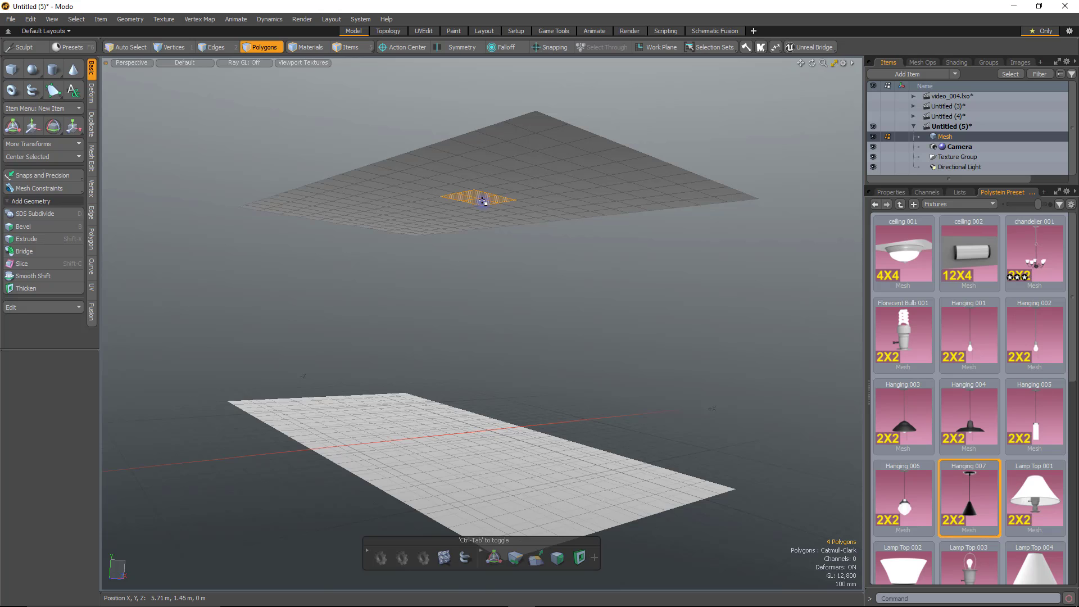
{"action": "key", "text": "ctrl+shift+space"}
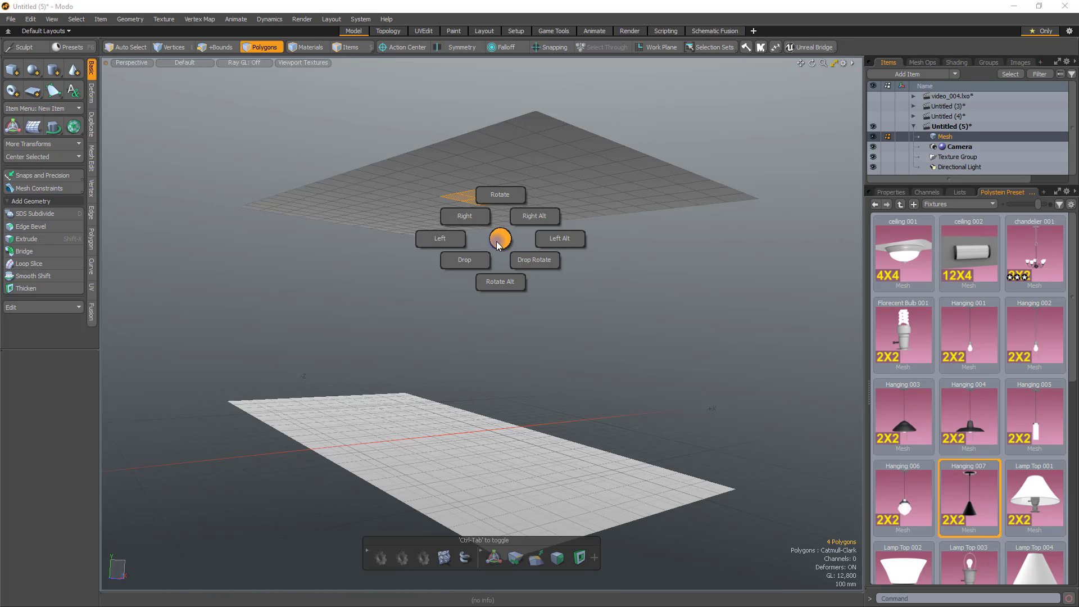
{"action": "left_click", "coordinate": [455, 246]}
{"action": "left_click_drag", "start_coordinate": [537, 256], "coordinate": [493, 230], "text": "alt"}
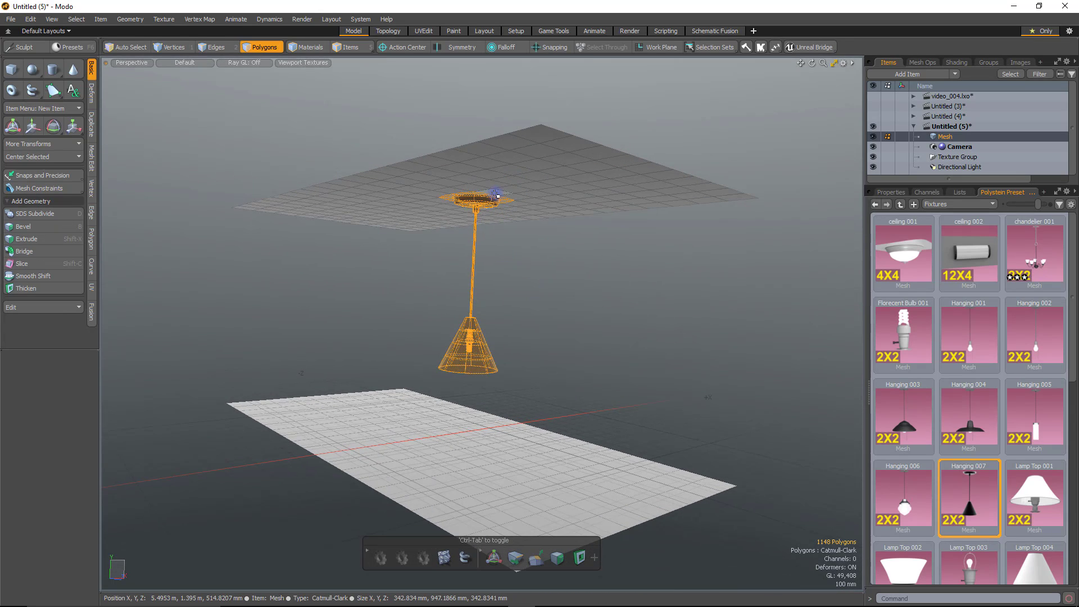
{"action": "left_click_drag", "start_coordinate": [477, 428], "coordinate": [534, 429], "text": "alt"}
{"action": "left_click_drag", "start_coordinate": [575, 301], "coordinate": [506, 332], "text": "alt+shift"}
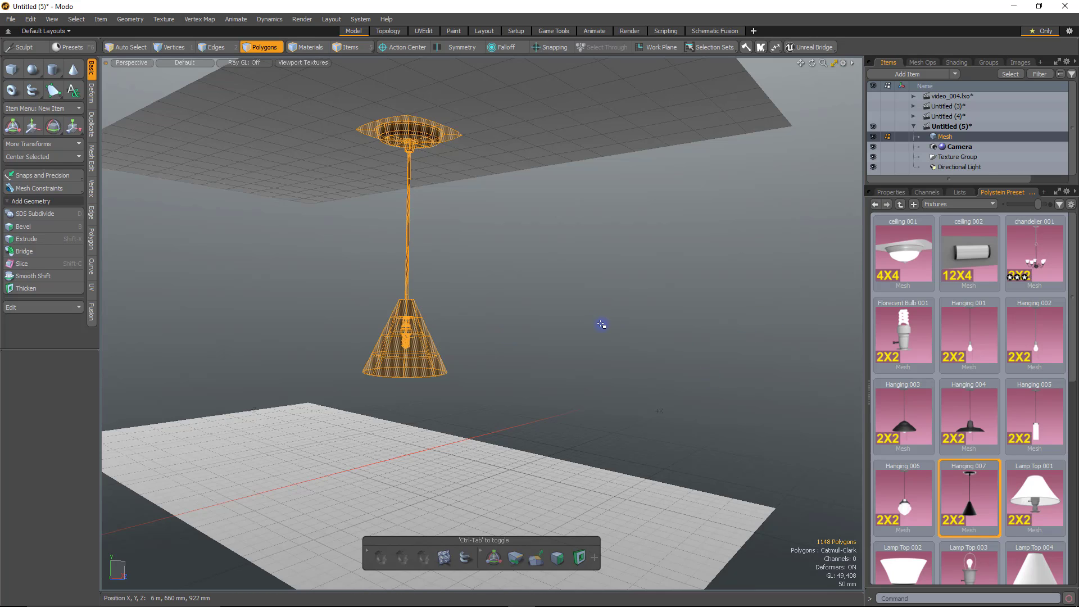
Place another Hanging 007 on a second 2x2 ceiling block with SubD Paint Stitch Left, rotated about -226° in Y.
{"action": "left_click", "coordinate": [601, 323]}
{"action": "left_click_drag", "start_coordinate": [522, 94], "coordinate": [551, 100]}
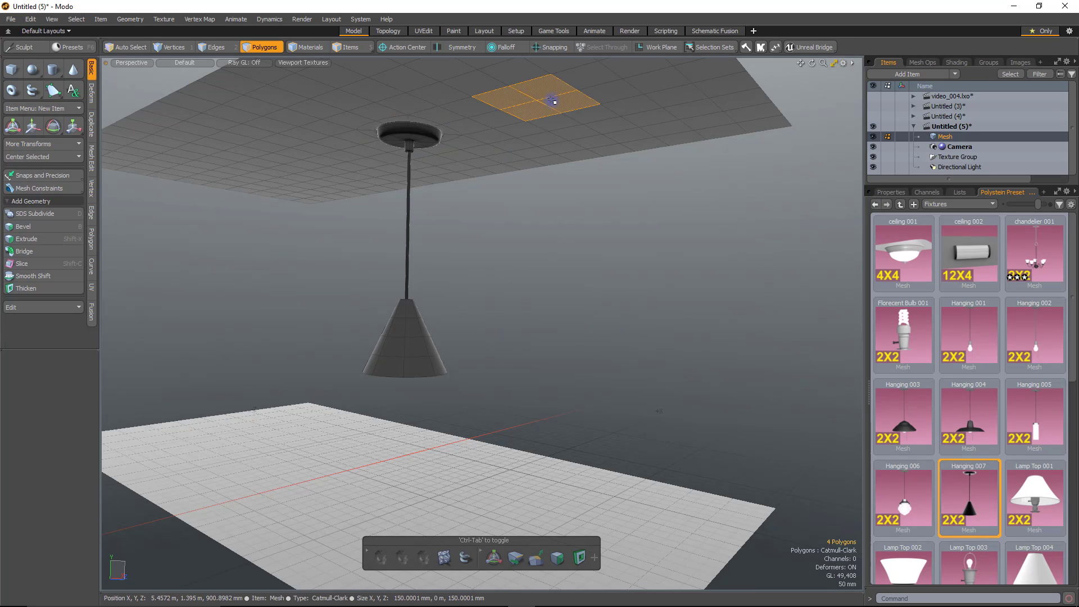
{"action": "key", "text": "ctrl+space"}
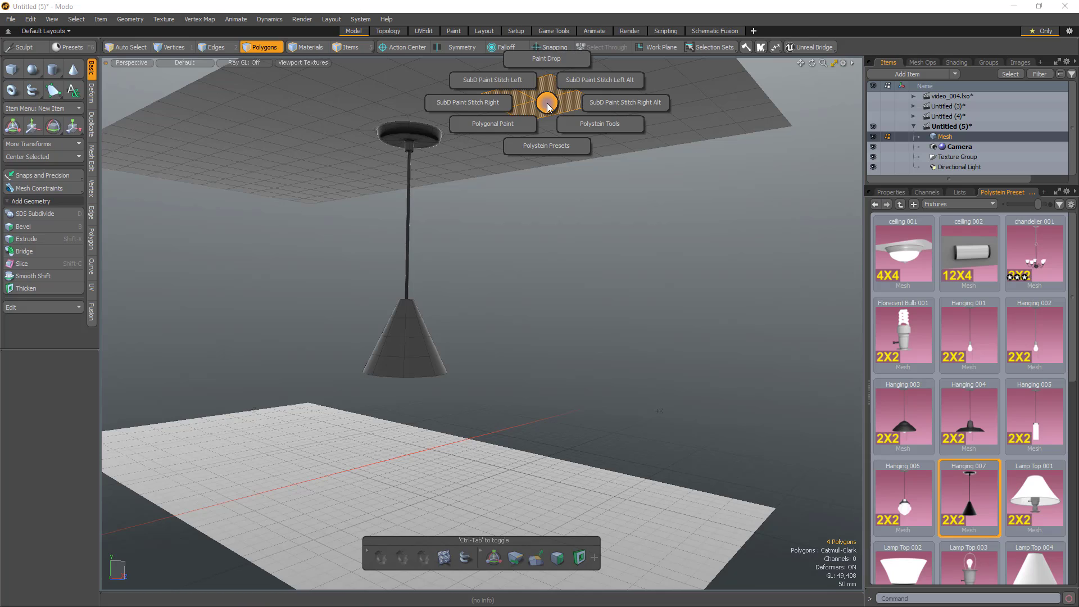
{"action": "left_click", "coordinate": [520, 91]}
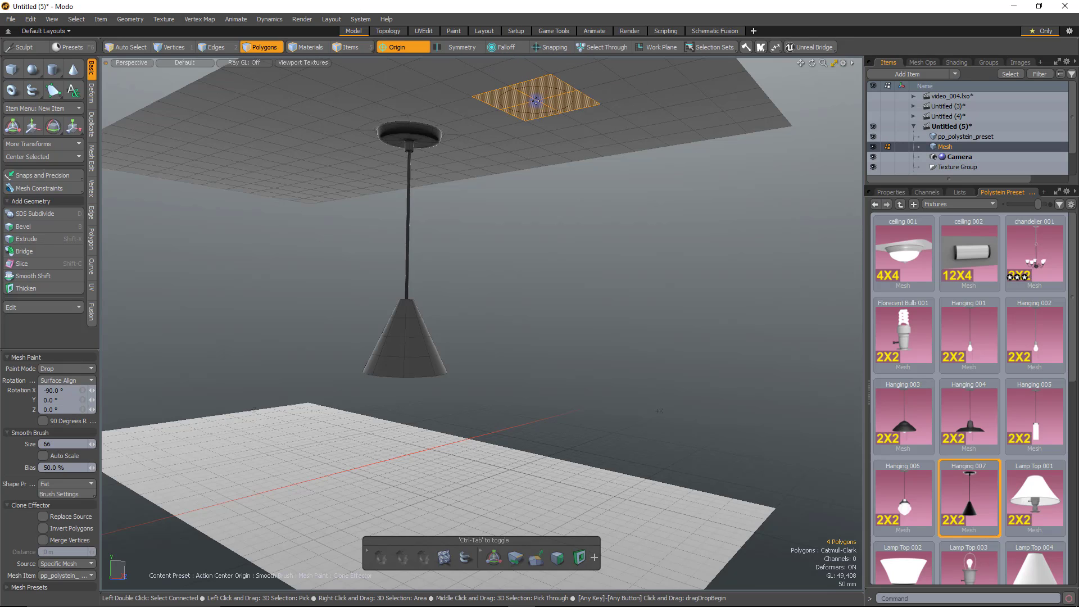
{"action": "left_click_drag", "start_coordinate": [535, 100], "coordinate": [558, 125]}
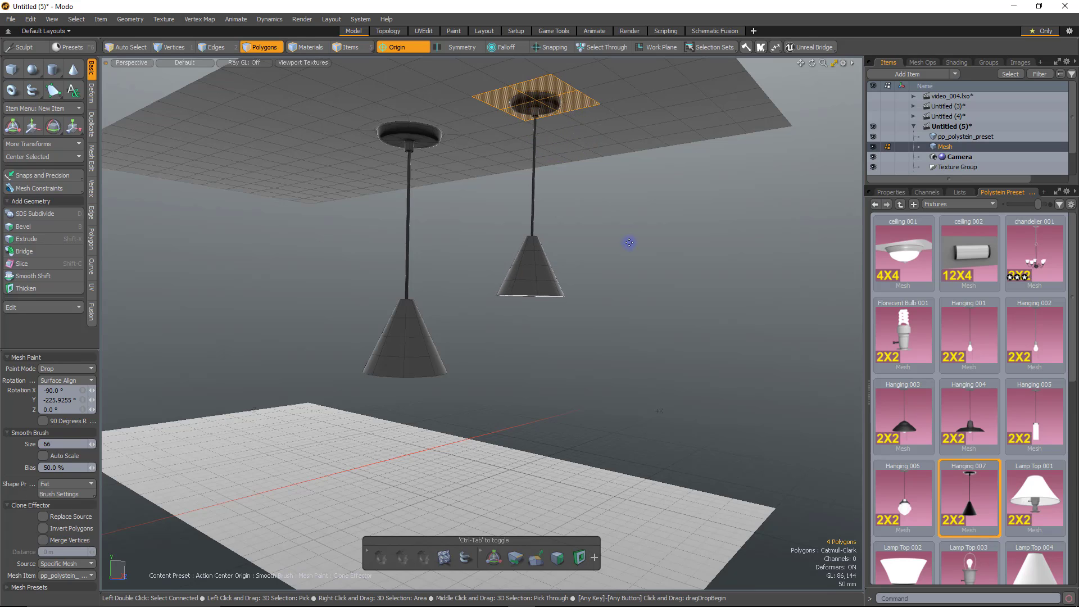
{"action": "key", "text": "space"}
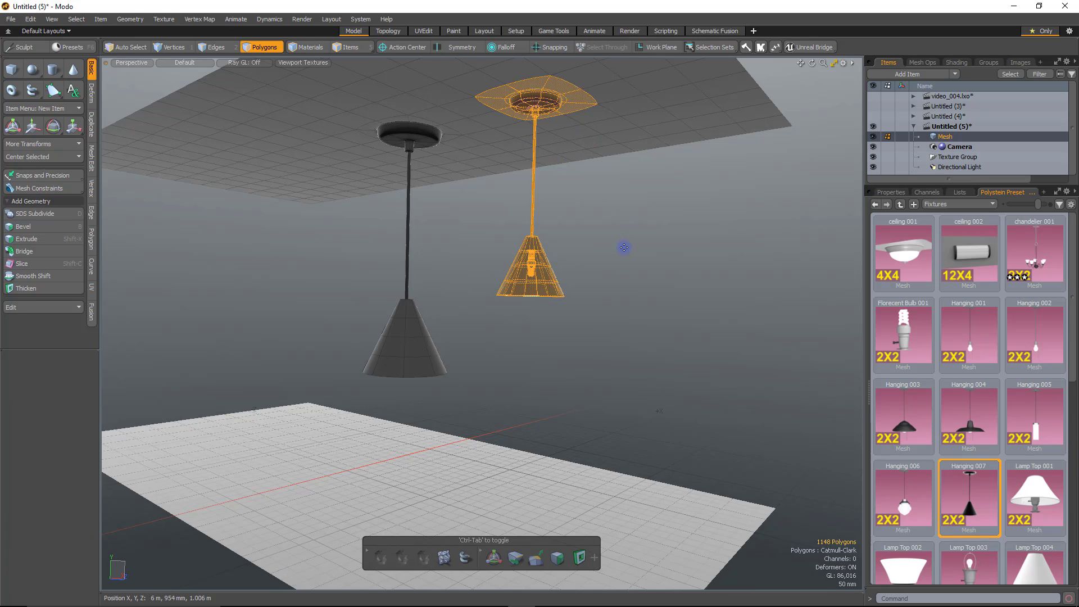
{"action": "mouse_move", "coordinate": [662, 272]}
{"action": "left_mouse_down", "text": "alt"}
{"action": "mouse_move", "coordinate": [566, 331]}
{"action": "mouse_move", "coordinate": [638, 337]}
{"action": "mouse_move", "coordinate": [674, 276]}
{"action": "mouse_move", "coordinate": [691, 293]}
{"action": "left_mouse_up", "text": "alt"}
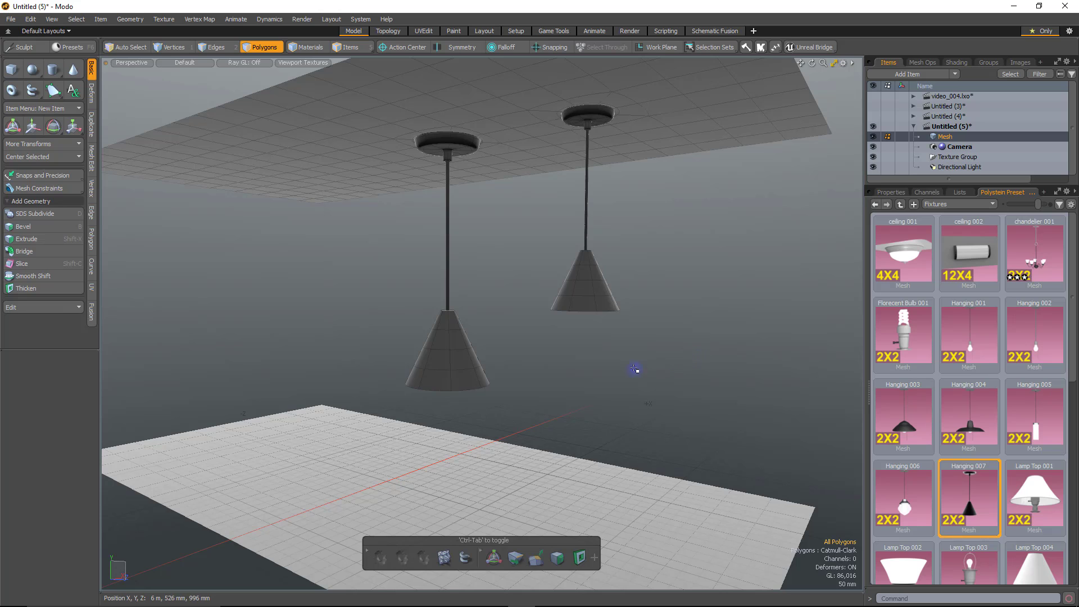
{"action": "left_click_drag", "start_coordinate": [505, 270], "coordinate": [547, 265], "text": "alt"}
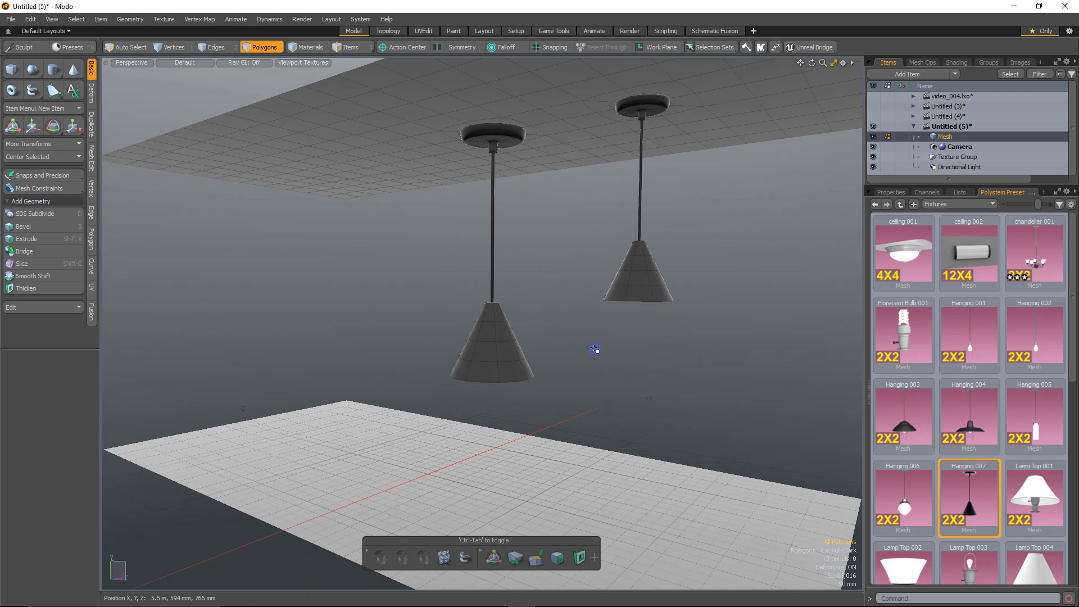
Select the polygon ring of the middle section of the nearer lamp's rod and delete it.
{"action": "scroll", "coordinate": [516, 250], "scroll_direction": "up", "scroll_amount": 3}
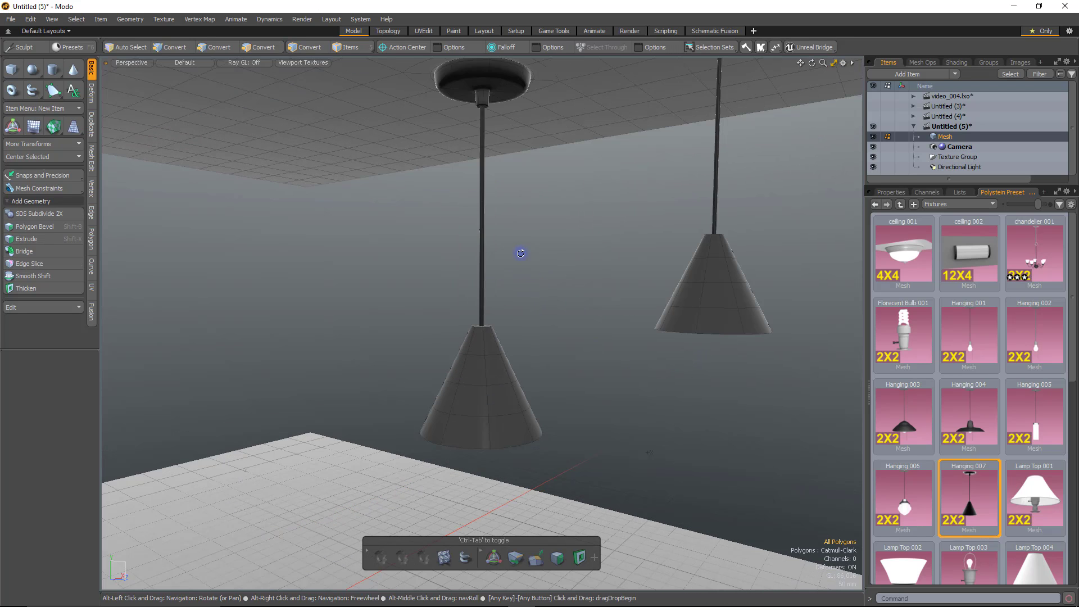
{"action": "scroll", "coordinate": [517, 249], "scroll_direction": "down", "scroll_amount": 3}
{"action": "scroll", "coordinate": [468, 231], "scroll_direction": "up", "scroll_amount": 5}
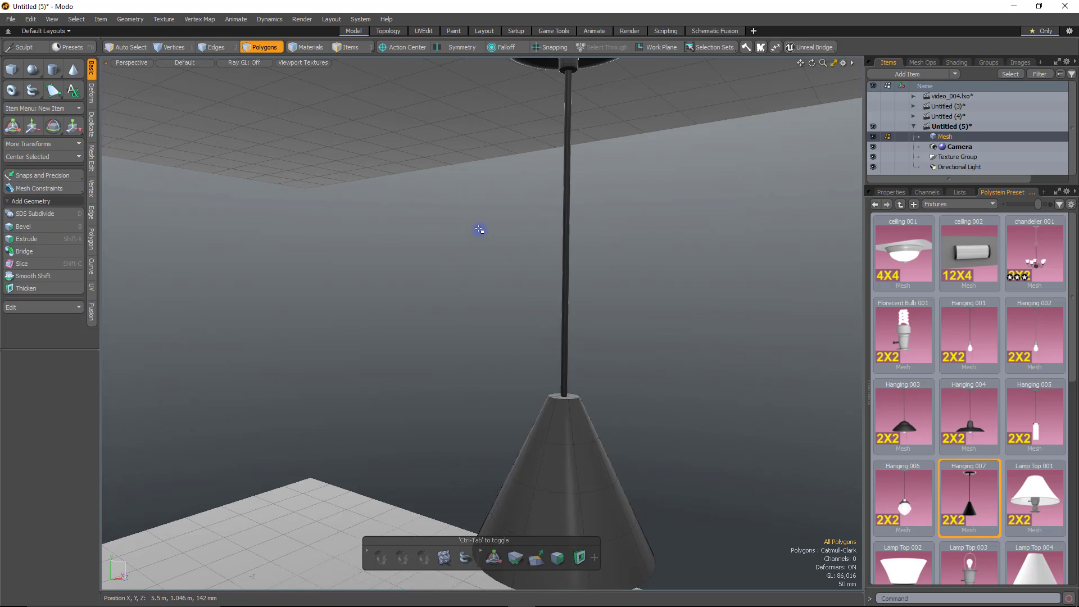
{"action": "scroll", "coordinate": [480, 230], "scroll_direction": "down", "scroll_amount": 5}
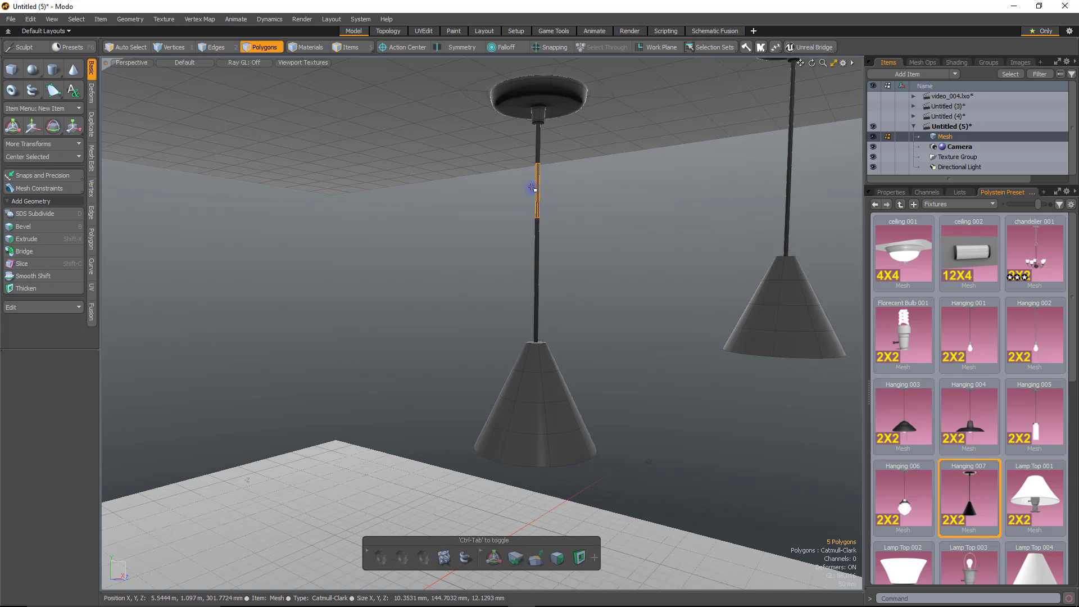
{"action": "scroll", "coordinate": [534, 191], "scroll_direction": "up", "scroll_amount": 5}
{"action": "left_click_drag", "start_coordinate": [568, 207], "coordinate": [285, 282], "text": "alt"}
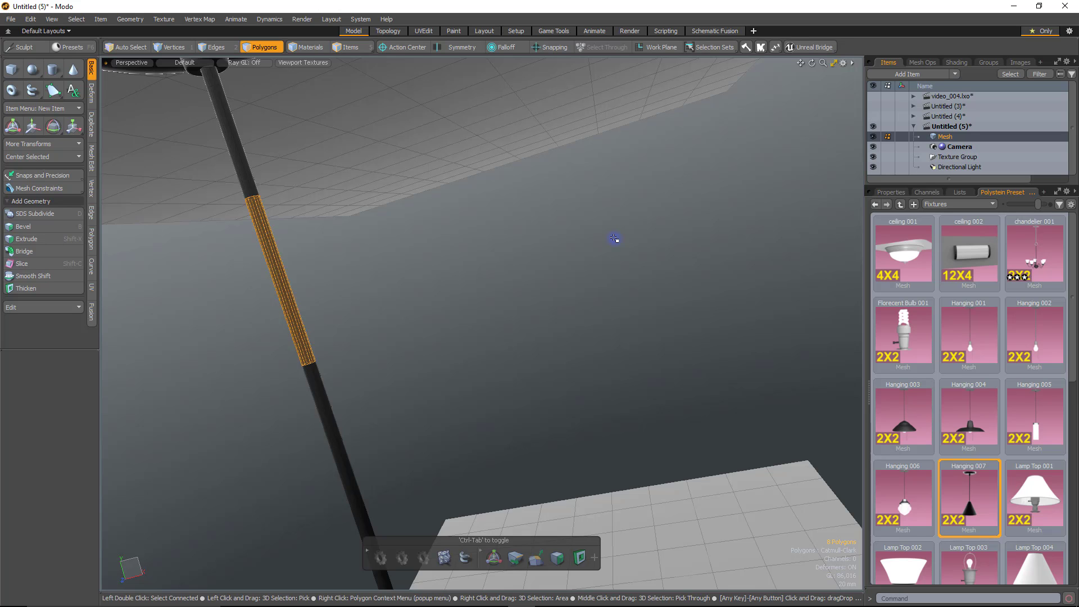
{"action": "key", "text": "Delete"}
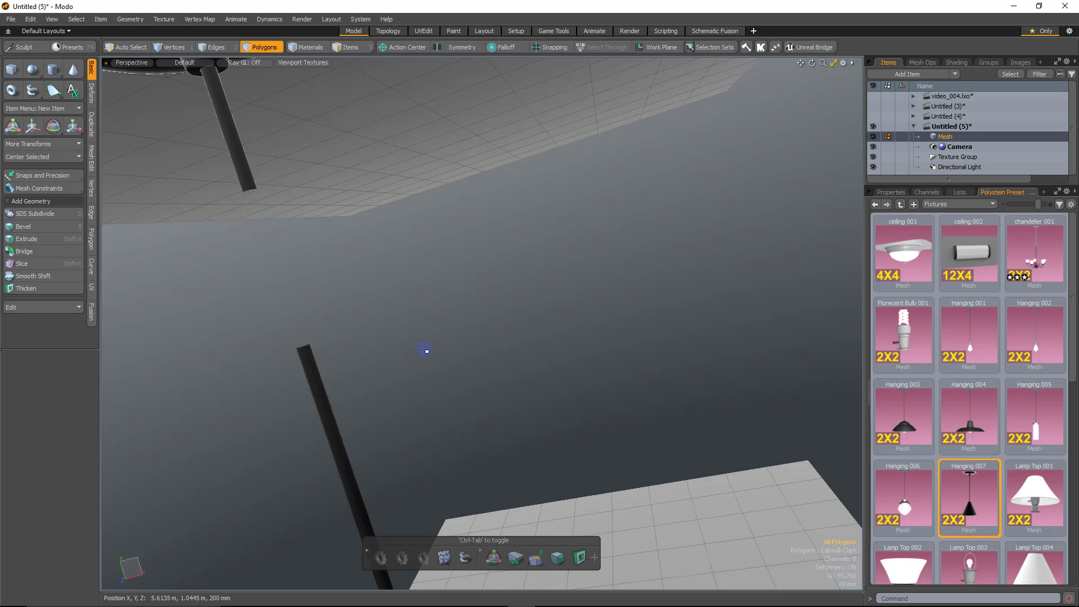
Select the detached lower rod and shade, excluding the ceiling and floor polygons, and move them up 126 mm in Y.
{"action": "scroll", "coordinate": [425, 350], "scroll_direction": "down", "scroll_amount": 3}
{"action": "left_click_drag", "start_coordinate": [422, 390], "coordinate": [741, 255], "text": "alt"}
{"action": "left_click_drag", "start_coordinate": [621, 367], "coordinate": [694, 242], "text": "alt"}
{"action": "mouse_move", "coordinate": [473, 303]}
{"action": "right_mouse_down"}
{"action": "mouse_move", "coordinate": [494, 474]}
{"action": "mouse_move", "coordinate": [761, 405]}
{"action": "mouse_move", "coordinate": [754, 382]}
{"action": "right_mouse_up"}
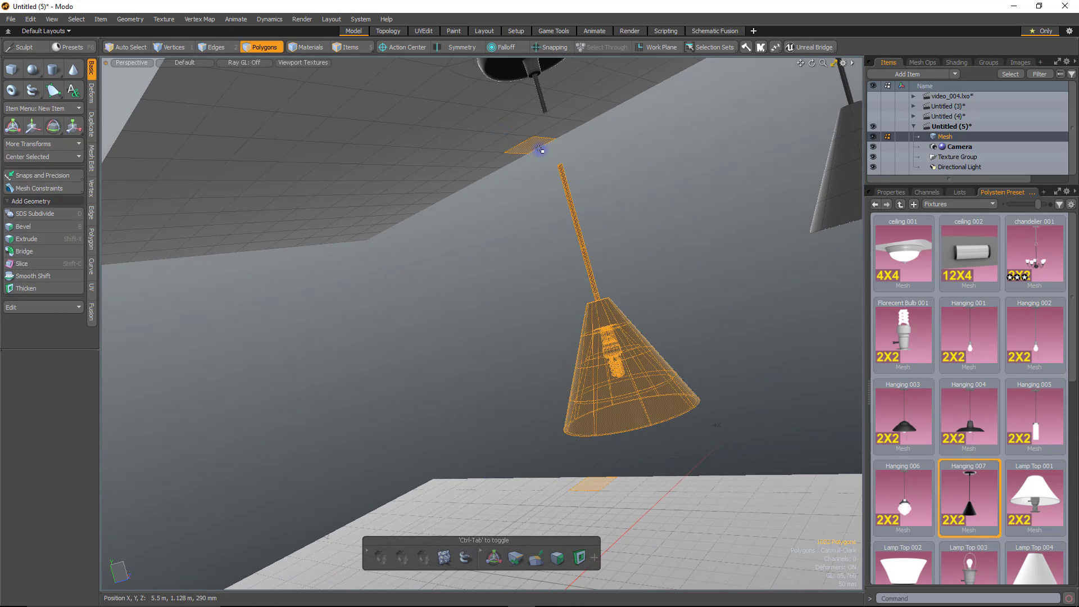
{"action": "left_click", "coordinate": [528, 145], "text": "ctrl"}
{"action": "left_click", "coordinate": [590, 481], "text": "ctrl"}
{"action": "key", "text": "w"}
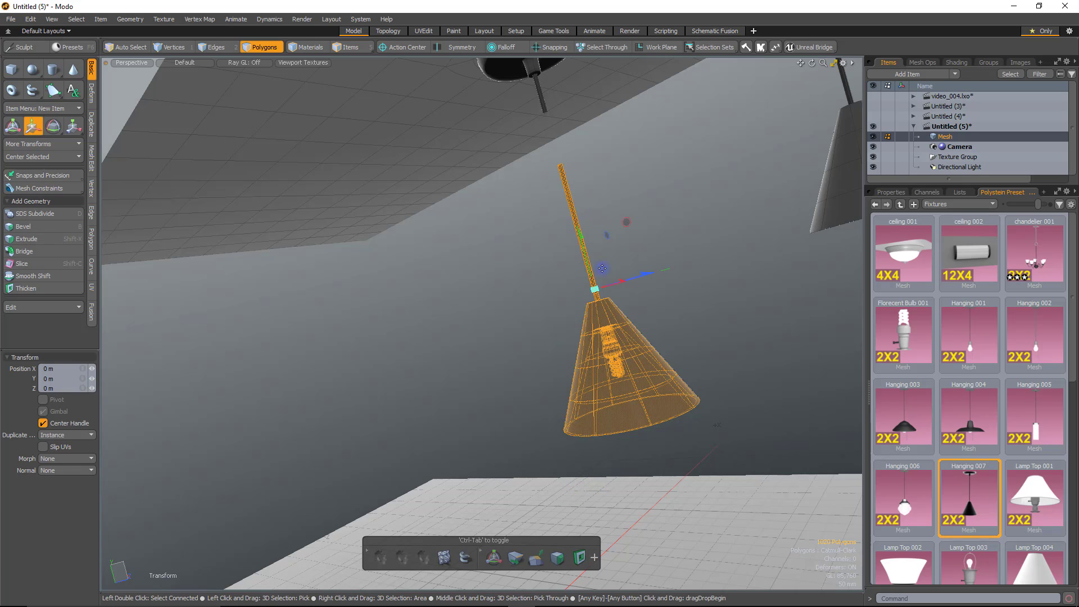
{"action": "left_click_drag", "start_coordinate": [579, 239], "coordinate": [565, 184]}
Select the open edge loops at both rod ends and bridge them to close the gap with 0 segments.
{"action": "scroll", "coordinate": [562, 185], "scroll_direction": "up", "scroll_amount": 10}
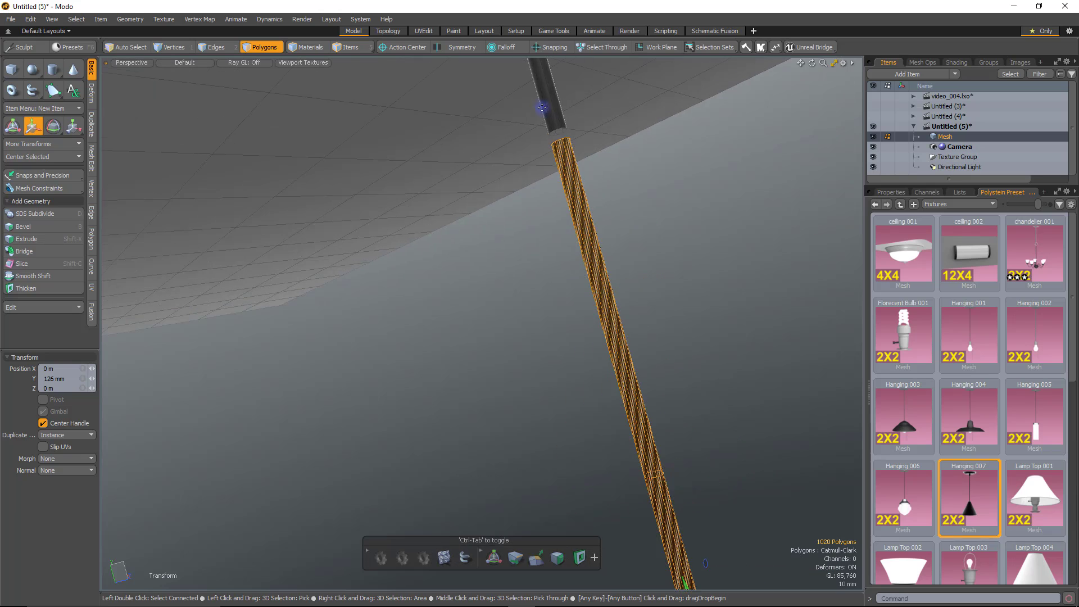
{"action": "key", "text": "2"}
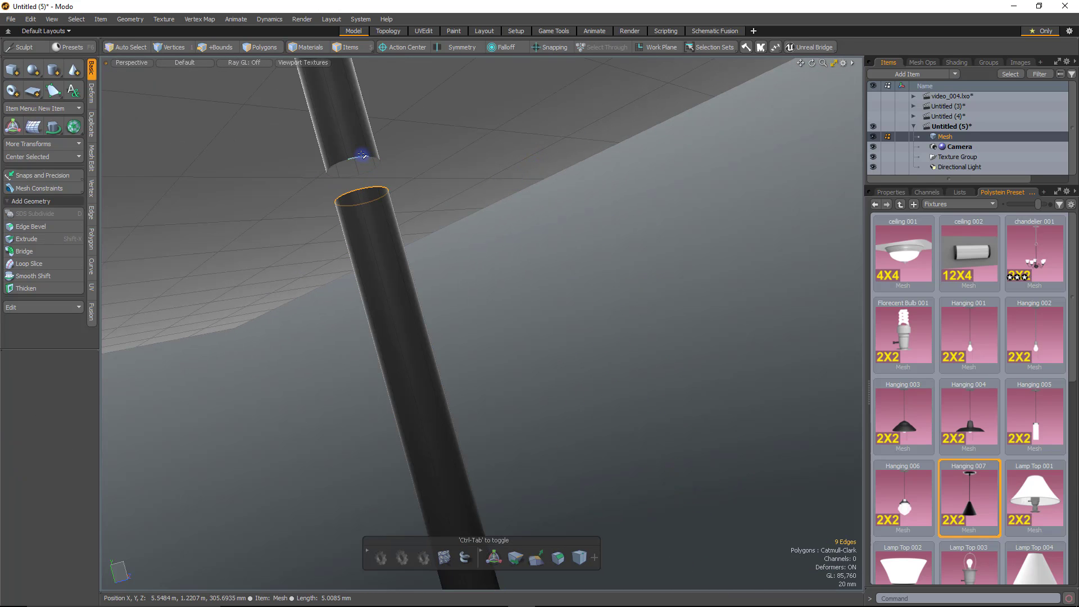
{"action": "double_click", "coordinate": [368, 158], "text": "shift"}
{"action": "left_click", "coordinate": [66, 251]}
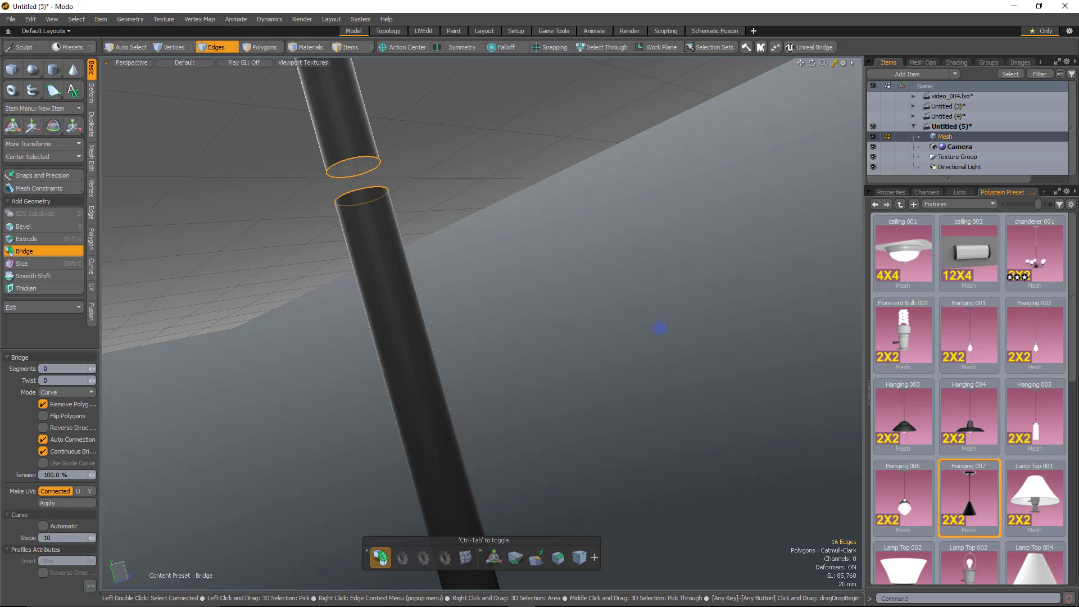
{"action": "left_click", "coordinate": [660, 328]}
{"action": "key", "text": "space"}
{"action": "key", "text": "a"}
Select the shortened lamp's shade and then its ceiling mount to examine its parts, and clear the selection.
{"action": "left_click_drag", "start_coordinate": [562, 345], "coordinate": [620, 354], "text": "alt"}
{"action": "scroll", "coordinate": [567, 336], "scroll_direction": "up", "scroll_amount": 3}
{"action": "scroll", "coordinate": [585, 344], "scroll_direction": "down", "scroll_amount": 1}
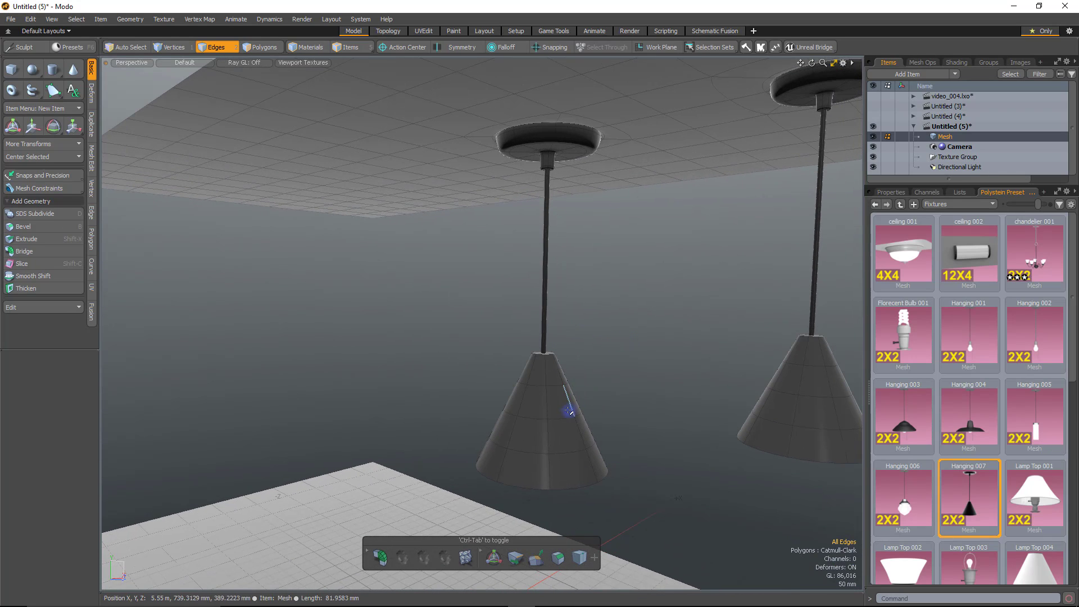
{"action": "key", "text": "3"}
{"action": "double_click", "coordinate": [561, 419]}
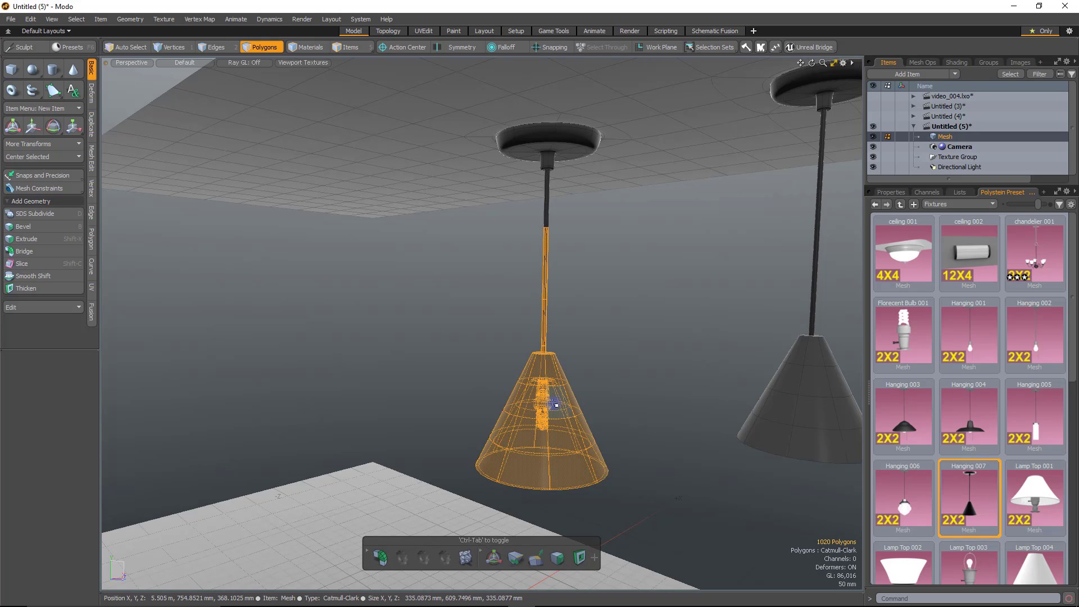
{"action": "double_click", "coordinate": [561, 417]}
{"action": "left_click", "coordinate": [564, 415]}
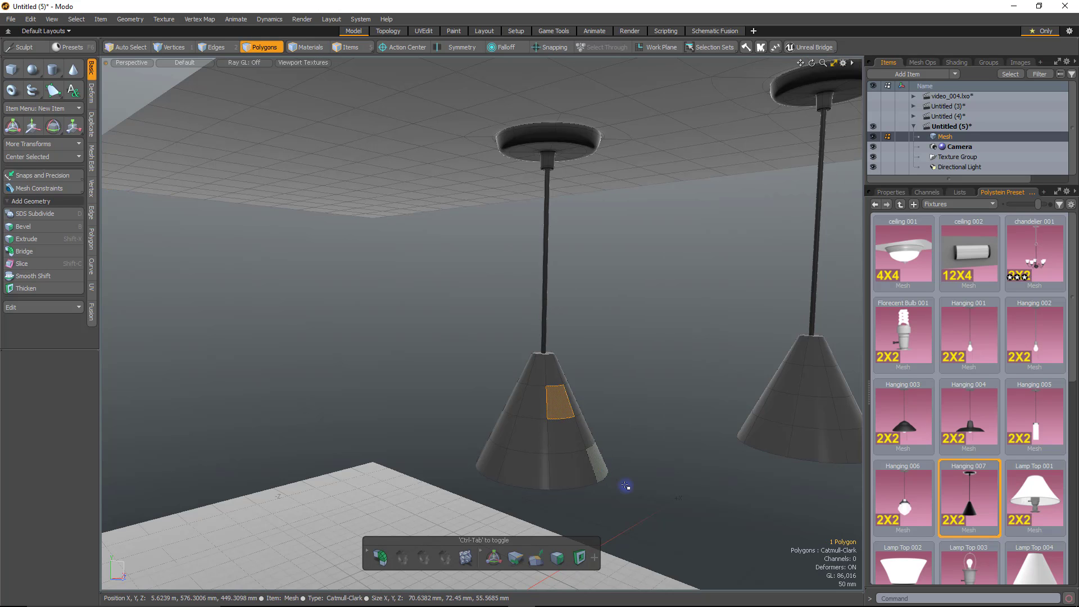
{"action": "left_click", "coordinate": [626, 501]}
{"action": "right_click_drag", "start_coordinate": [505, 510], "coordinate": [625, 350]}
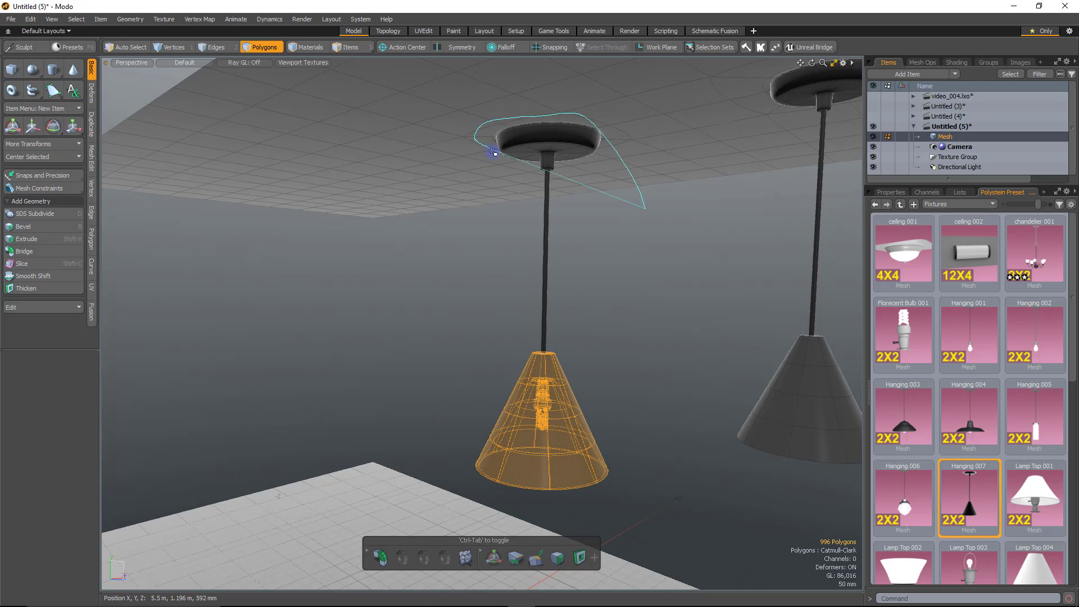
{"action": "right_click_drag", "start_coordinate": [493, 168], "coordinate": [495, 171]}
{"action": "left_click", "coordinate": [632, 308]}
Insert a third Hanging 007 preset on a new 2x2 block of ceiling polygons using the Left option.
{"action": "mouse_move", "coordinate": [628, 310]}
{"action": "left_mouse_down", "text": "alt"}
{"action": "mouse_move", "coordinate": [677, 314]}
{"action": "mouse_move", "coordinate": [656, 241]}
{"action": "left_mouse_up", "text": "alt"}
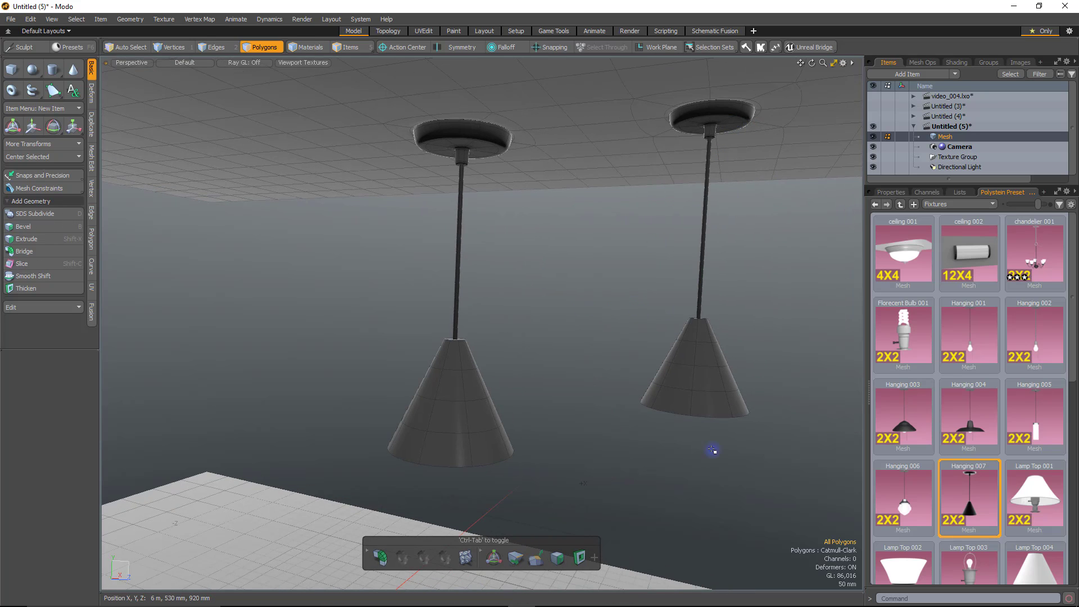
{"action": "left_click_drag", "start_coordinate": [521, 436], "coordinate": [720, 432], "text": "alt"}
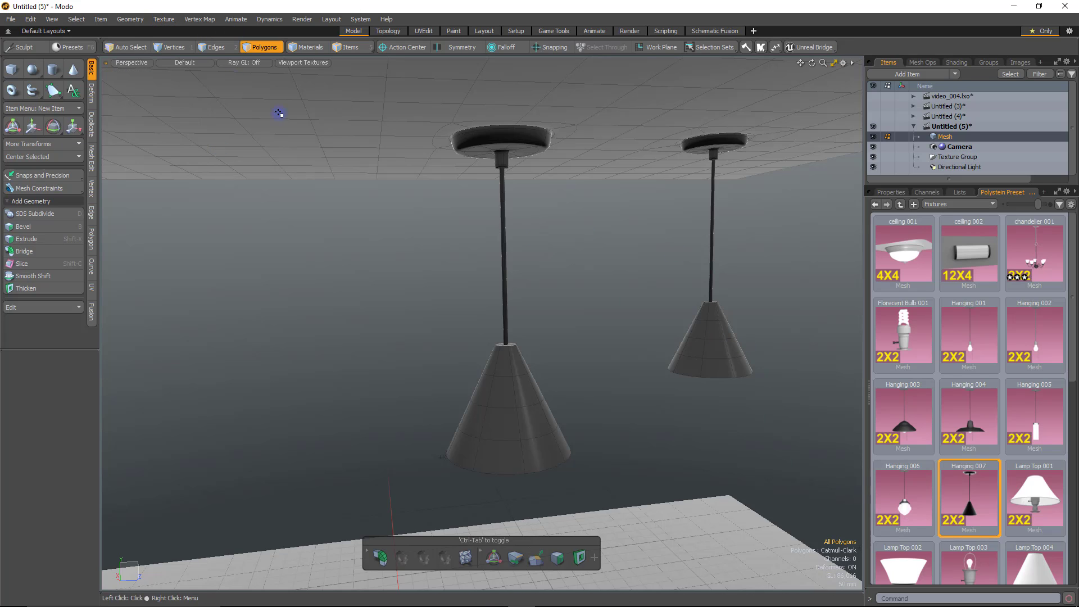
{"action": "left_click", "coordinate": [264, 134]}
{"action": "left_click", "coordinate": [234, 127], "text": "shift"}
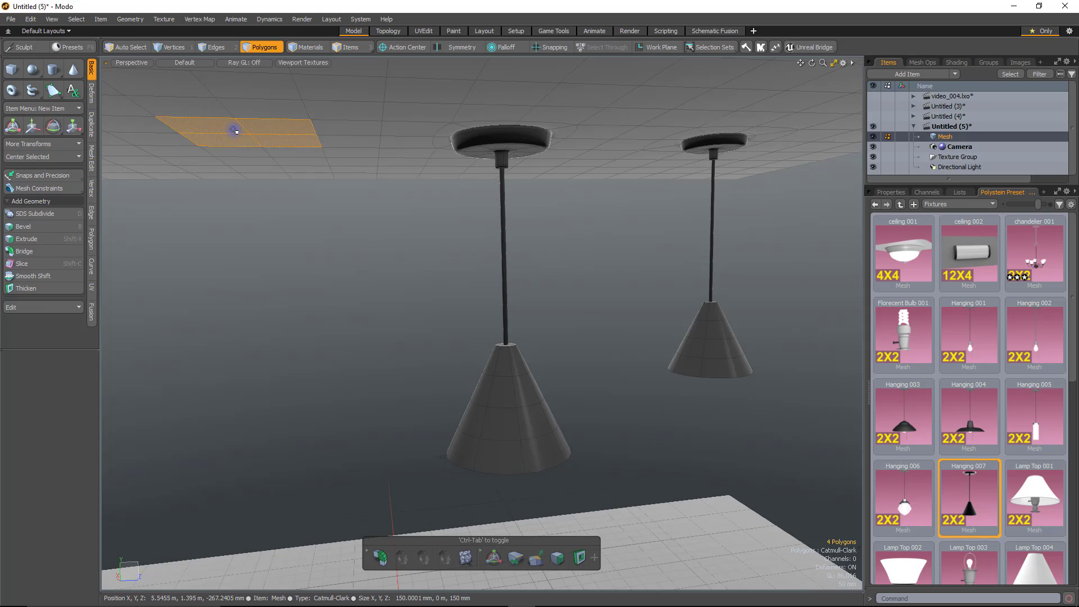
{"action": "key", "text": "ctrl+space"}
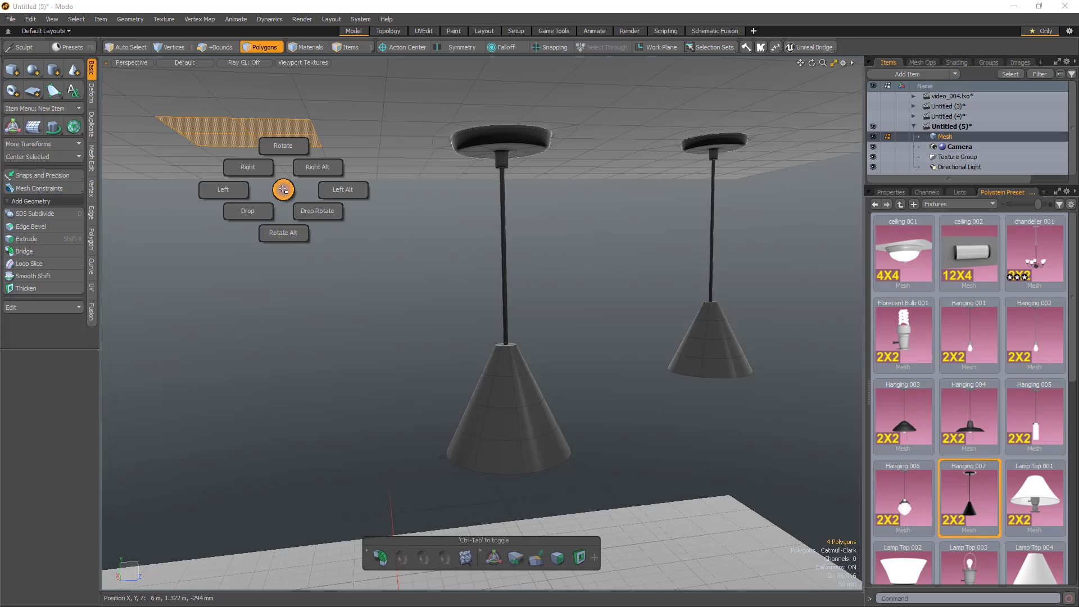
{"action": "left_click", "coordinate": [228, 188]}
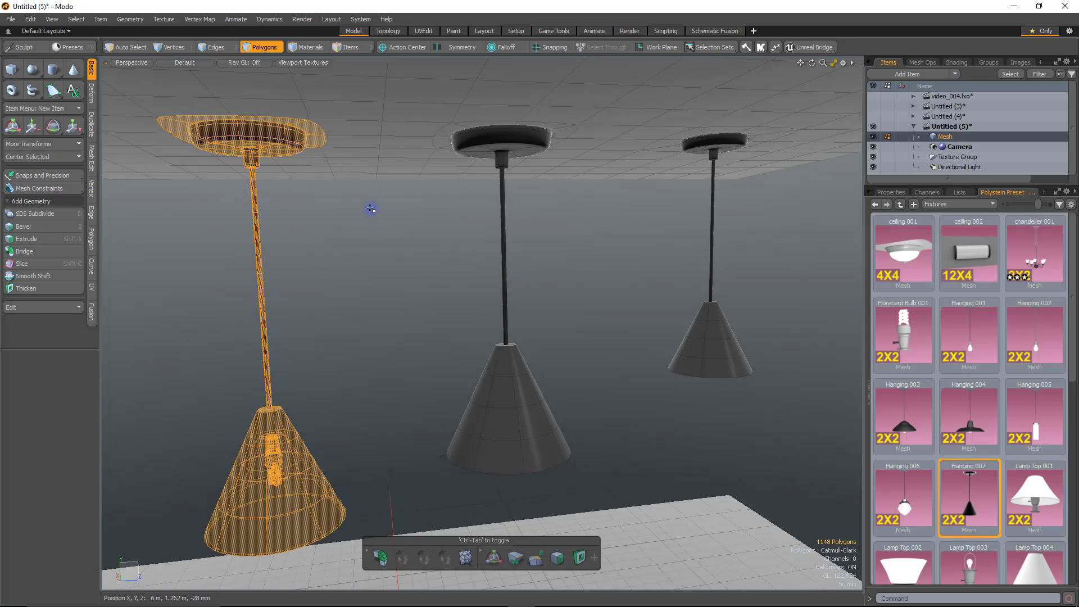
Select all polygons connected to the middle lamp to check how it joins the ceiling, then clear the selection.
{"action": "scroll", "coordinate": [373, 208], "scroll_direction": "down", "scroll_amount": 3}
{"action": "left_click_drag", "start_coordinate": [394, 225], "coordinate": [332, 281], "text": "alt"}
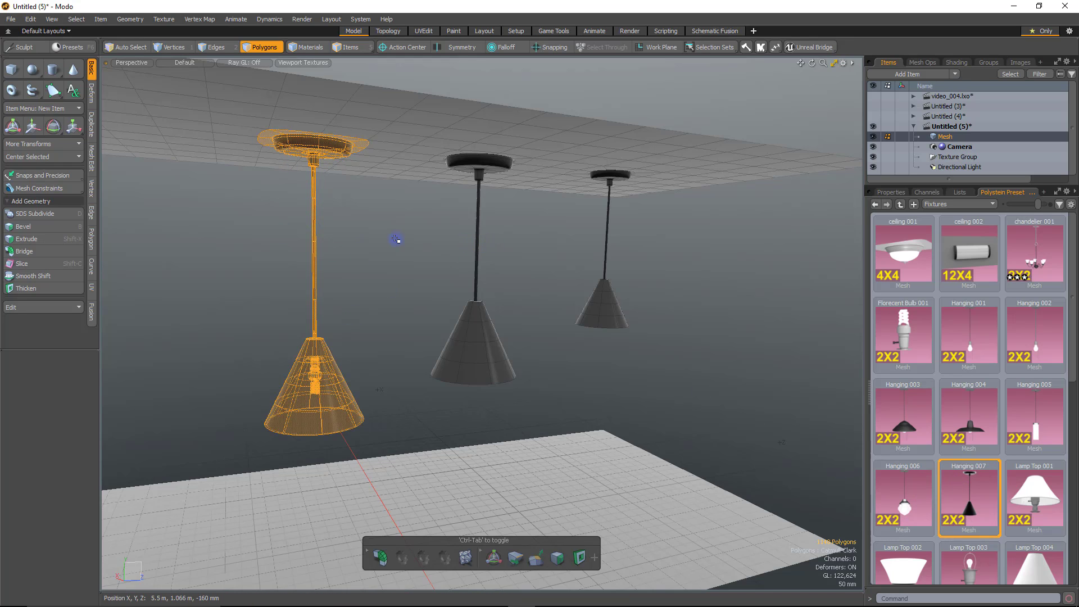
{"action": "left_click_drag", "start_coordinate": [581, 323], "coordinate": [412, 164], "text": "alt"}
{"action": "double_click", "coordinate": [456, 164]}
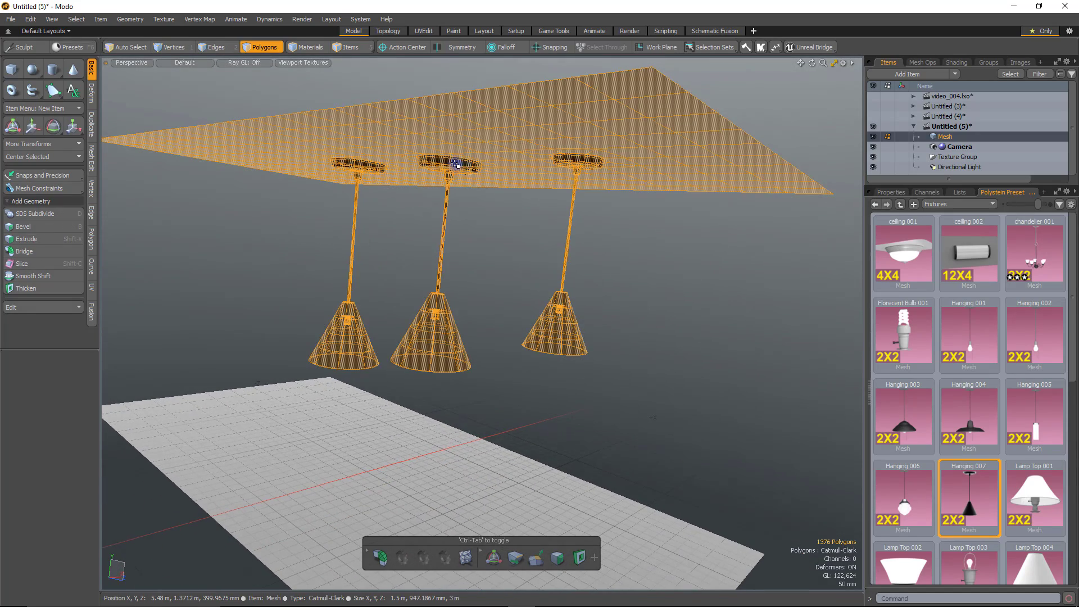
{"action": "left_click", "coordinate": [480, 245]}
{"action": "mouse_move", "coordinate": [468, 371]}
{"action": "right_mouse_down"}
{"action": "mouse_move", "coordinate": [455, 257]}
{"action": "mouse_move", "coordinate": [400, 279]}
{"action": "mouse_move", "coordinate": [393, 373]}
{"action": "mouse_move", "coordinate": [405, 378]}
{"action": "right_mouse_up"}
{"action": "left_click", "coordinate": [509, 327]}
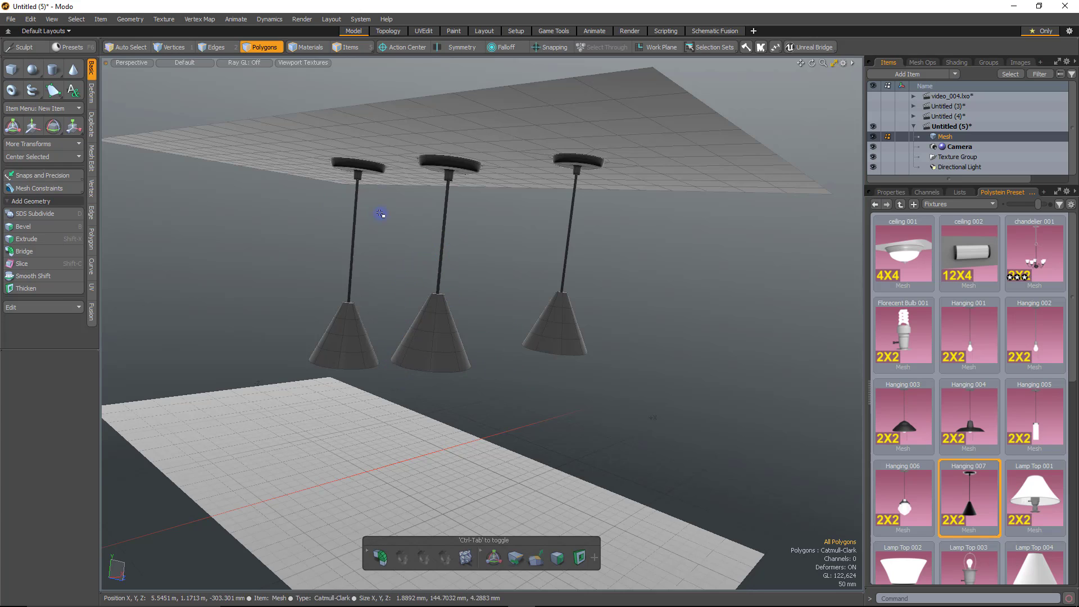
Examine the three hanging lamps and the ceiling mesh from below and from the side.
{"action": "key", "text": "alt"}
{"action": "left_click_drag", "start_coordinate": [302, 288], "coordinate": [474, 159], "text": "alt"}
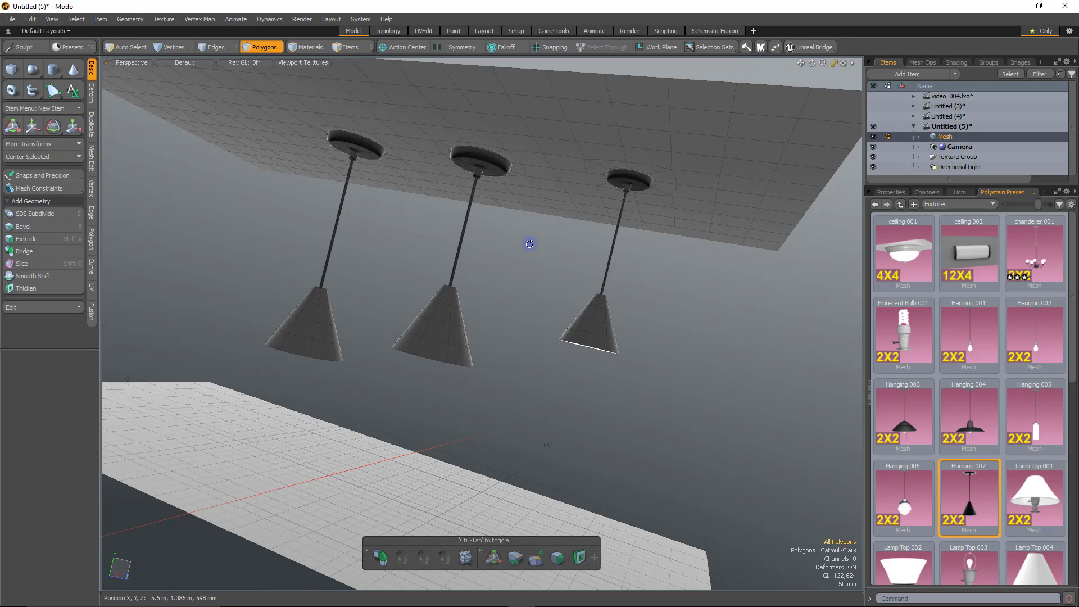
{"action": "left_click_drag", "start_coordinate": [530, 243], "coordinate": [492, 329], "text": "alt"}
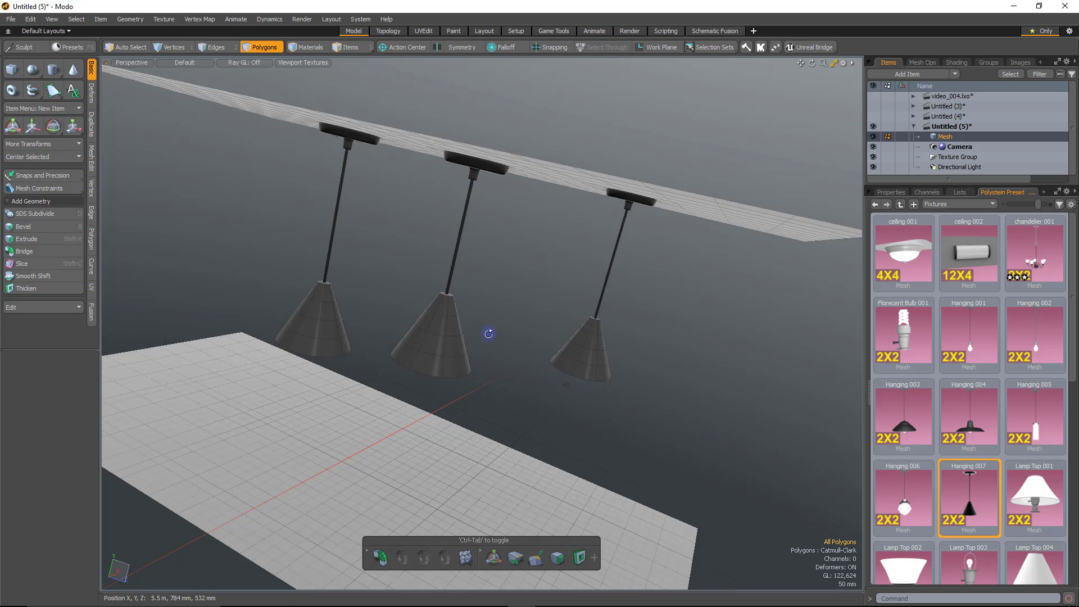
{"action": "scroll", "coordinate": [489, 334], "scroll_direction": "down", "scroll_amount": 3}
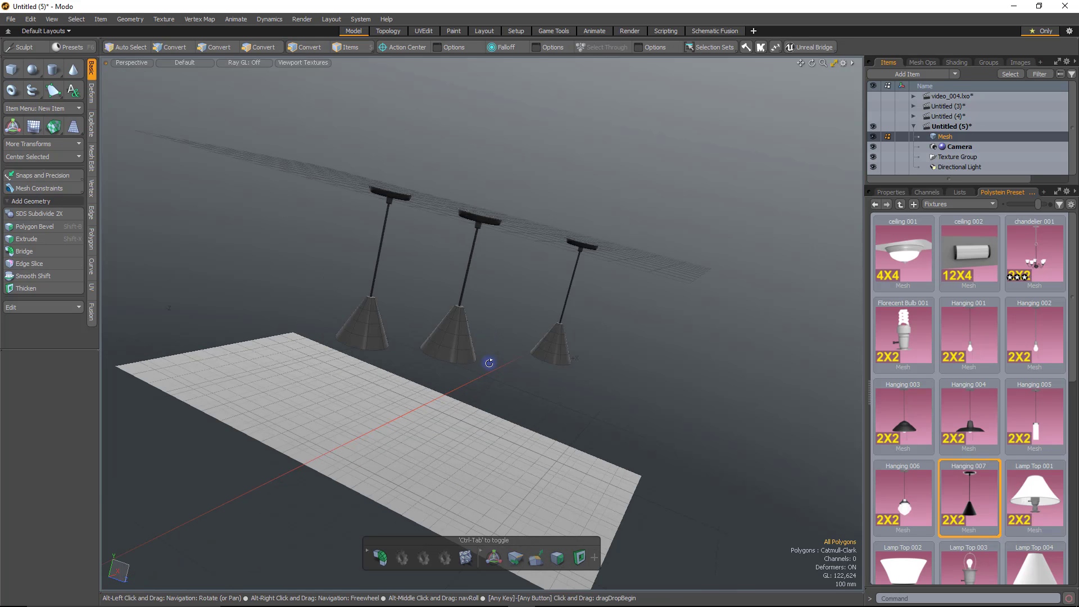
{"action": "left_click_drag", "start_coordinate": [489, 364], "coordinate": [467, 258], "text": "alt"}
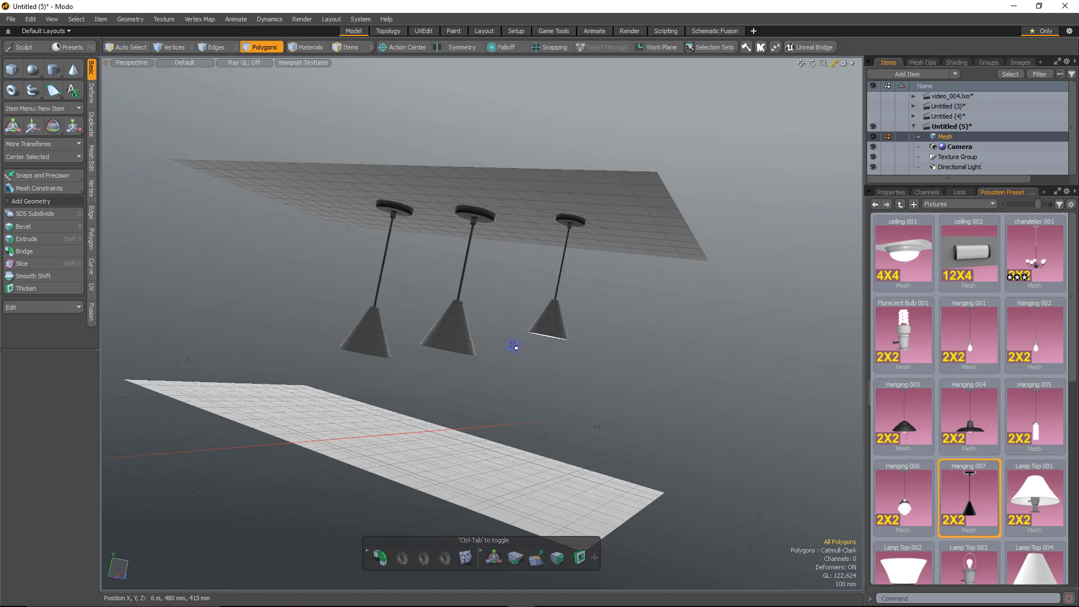
{"action": "scroll", "coordinate": [548, 377], "scroll_direction": "up", "scroll_amount": 3}
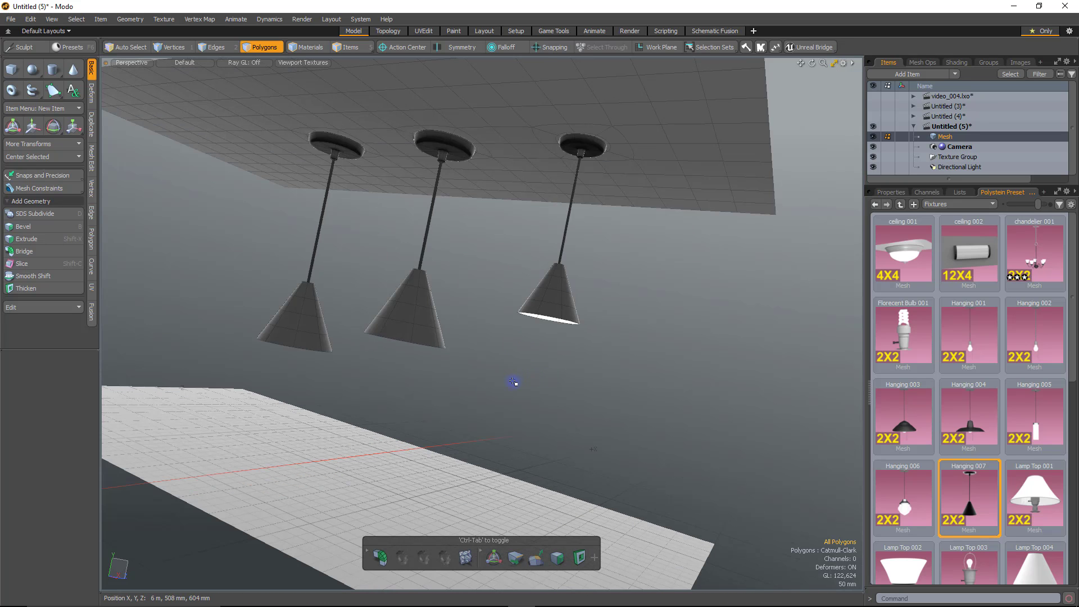
{"action": "left_click_drag", "start_coordinate": [520, 385], "coordinate": [687, 410], "text": "alt"}
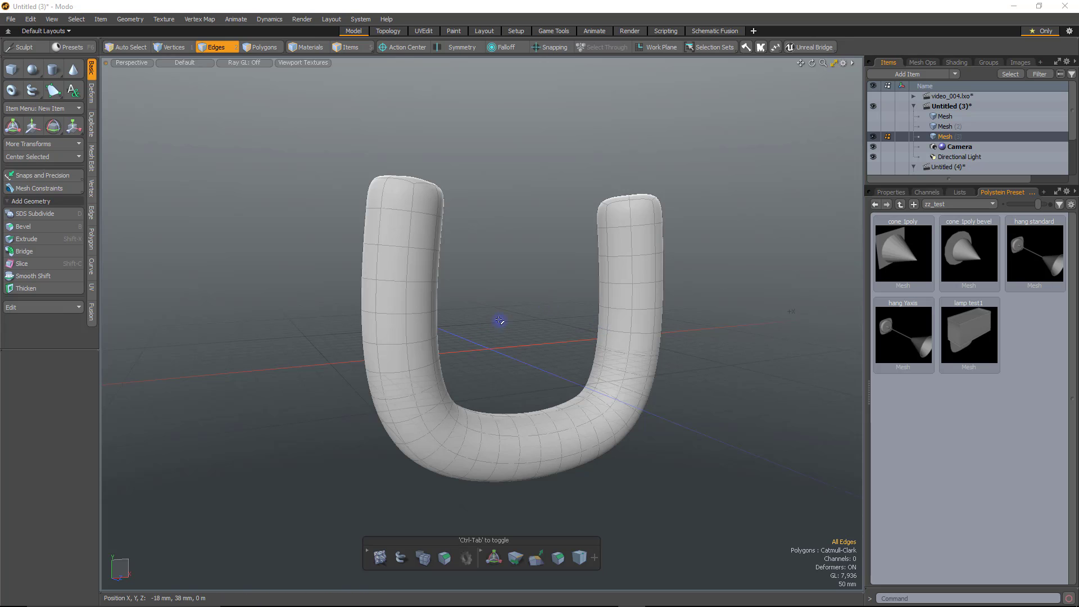
Select the lengthwise edge loop along the U-shaped tube in Untitled (3) and examine it from several sides.
{"action": "left_click_drag", "start_coordinate": [470, 274], "coordinate": [470, 366], "text": "alt"}
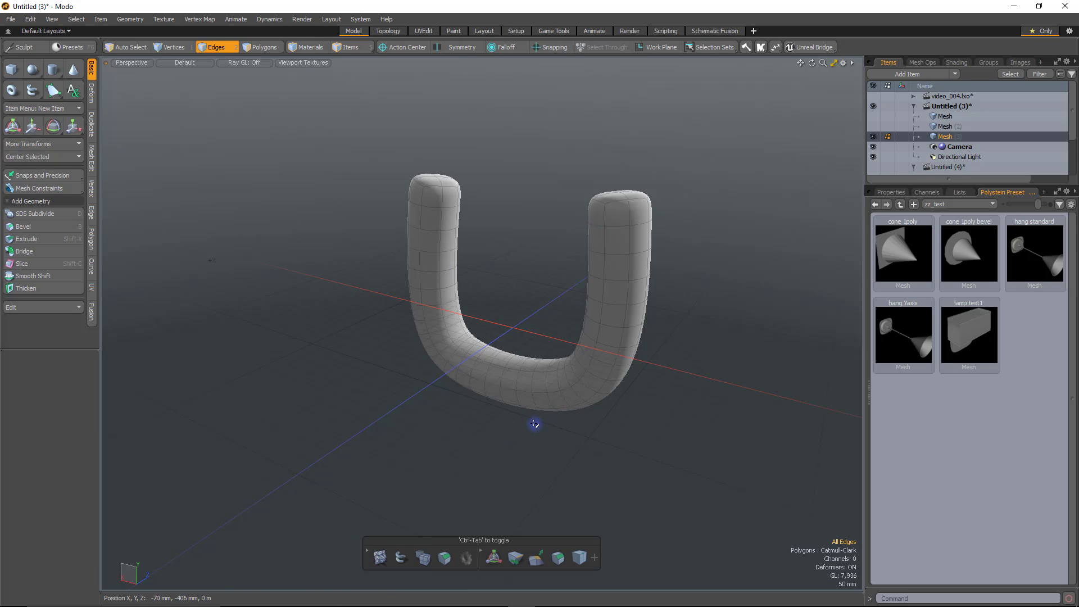
{"action": "double_click", "coordinate": [605, 219]}
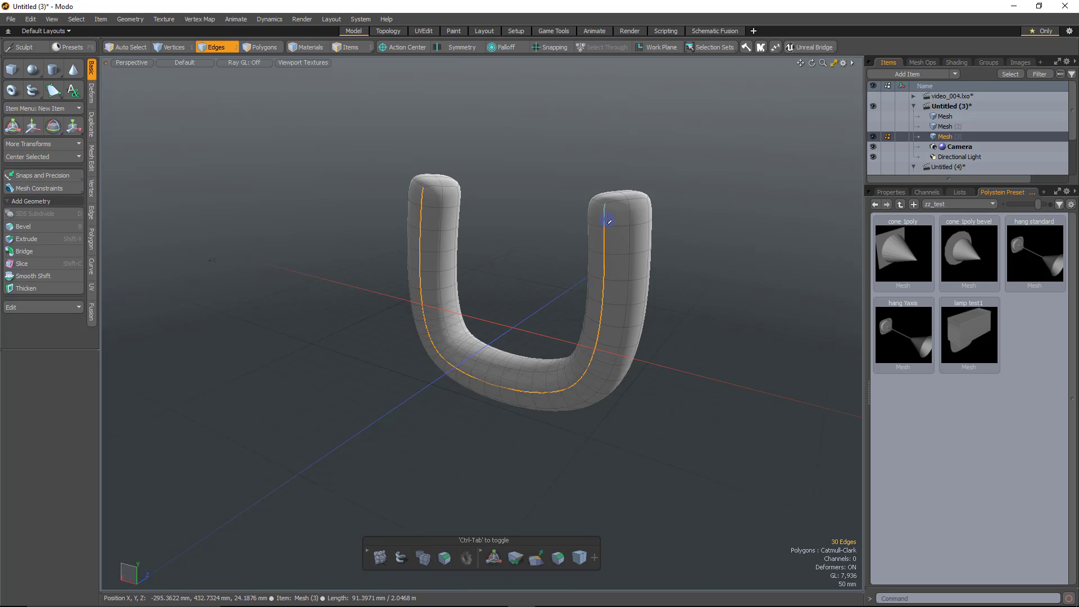
{"action": "left_click_drag", "start_coordinate": [757, 344], "coordinate": [431, 268], "text": "alt"}
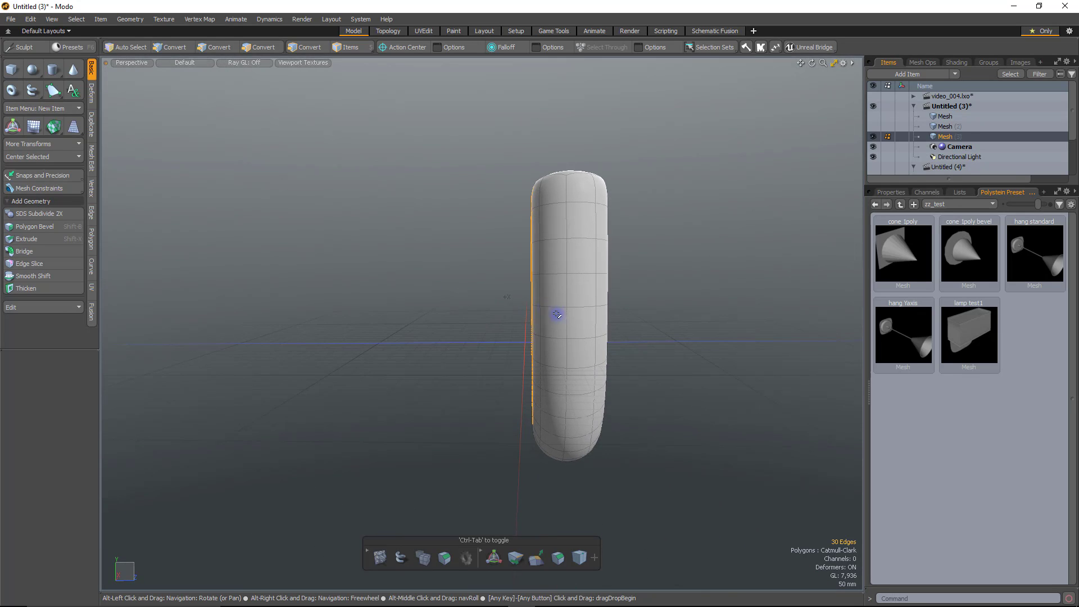
{"action": "left_click_drag", "start_coordinate": [541, 339], "coordinate": [215, 356], "text": "alt"}
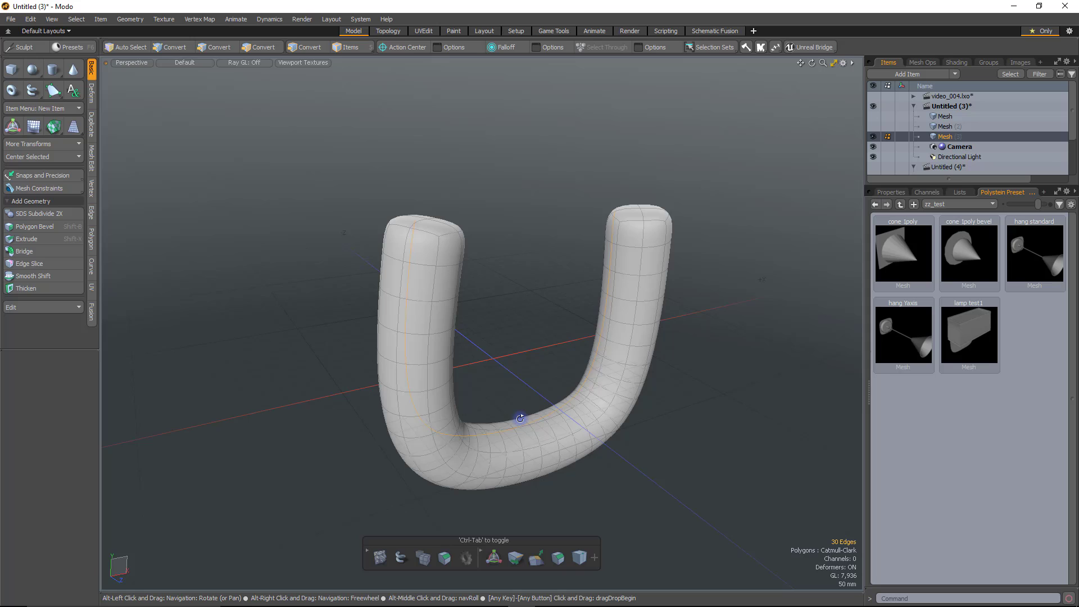
Clean the U-shaped tube mesh with the Polystein Preset Cleaner.
{"action": "left_click", "coordinate": [776, 50]}
{"action": "left_click", "coordinate": [786, 117]}
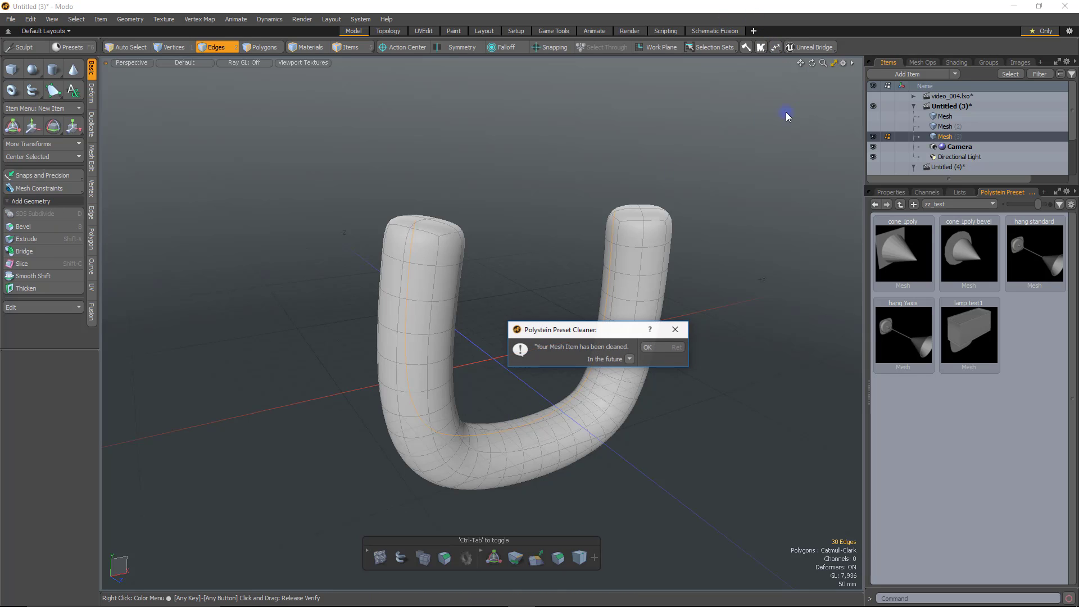
{"action": "left_click", "coordinate": [652, 348]}
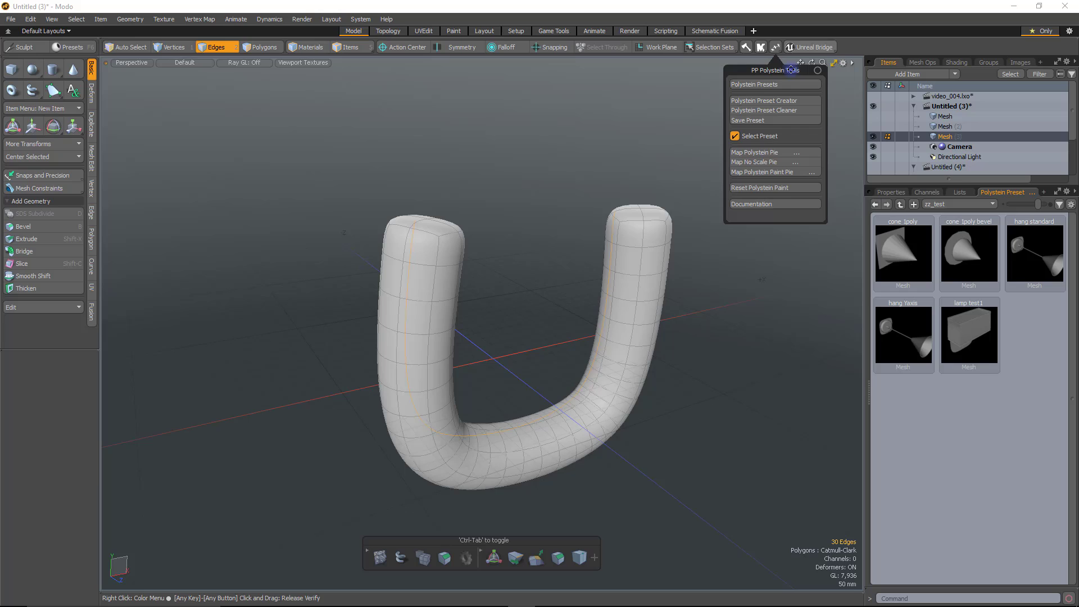
Prepare the tube with the Polystein Preset Creator, naming the polygon selection set UDropTest.
{"action": "left_click", "coordinate": [789, 101]}
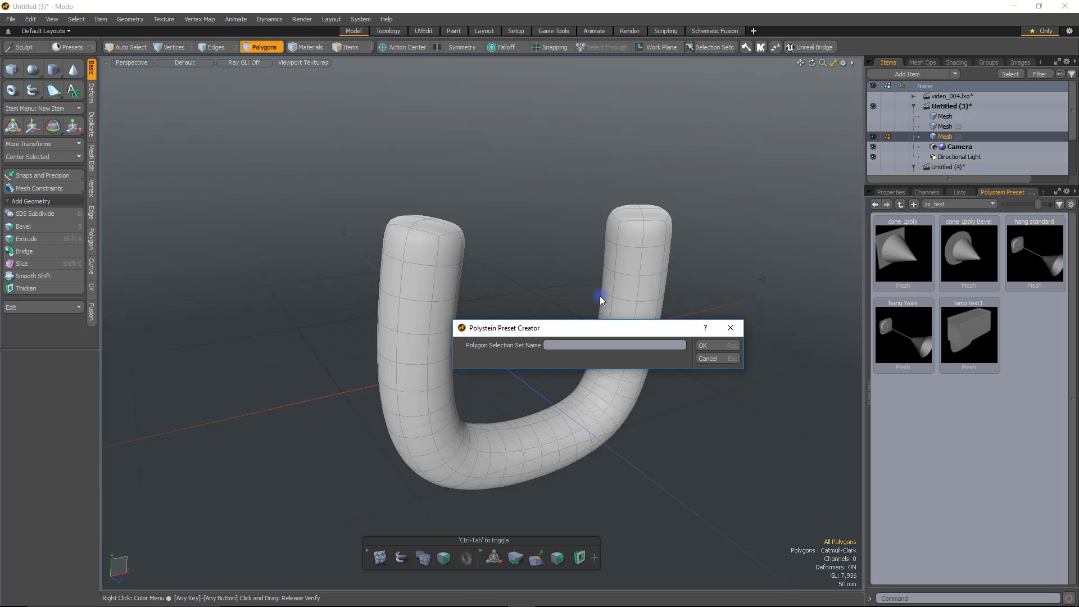
{"action": "type", "text": "UDropTest"}
{"action": "key", "text": "Return"}
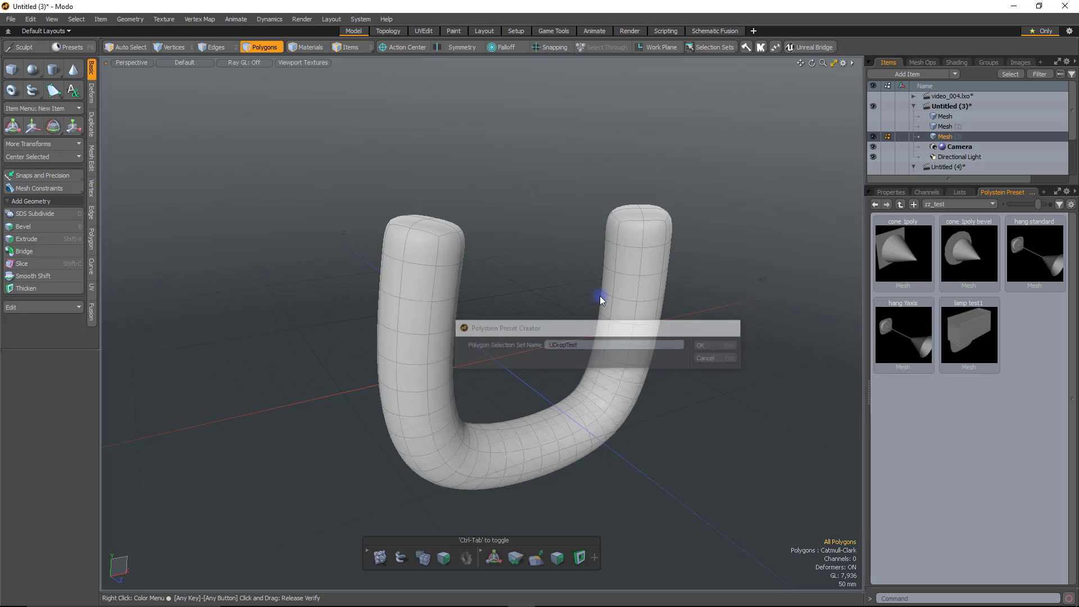
{"action": "key", "text": "Return"}
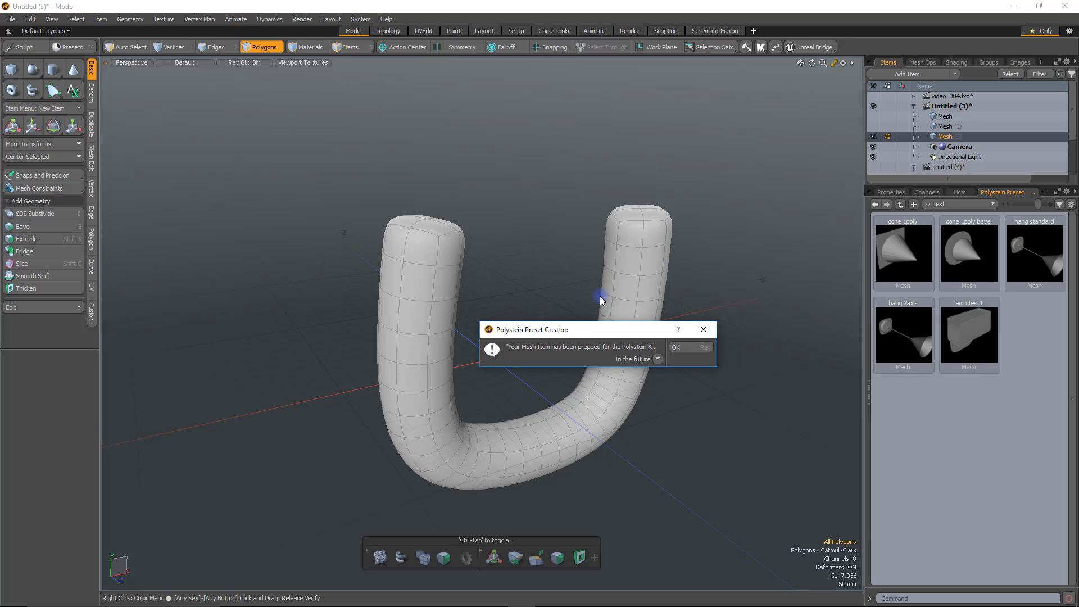
{"action": "key", "text": "Return"}
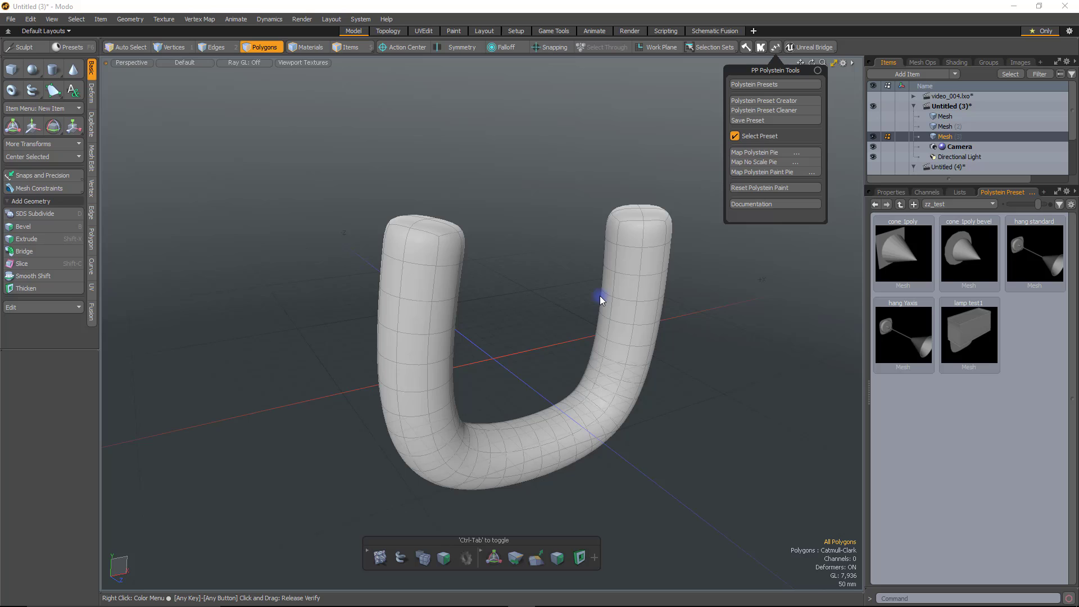
Save the U-shaped tube as a mesh preset named UDropTest in the zz_test folder.
{"action": "left_click", "coordinate": [784, 120]}
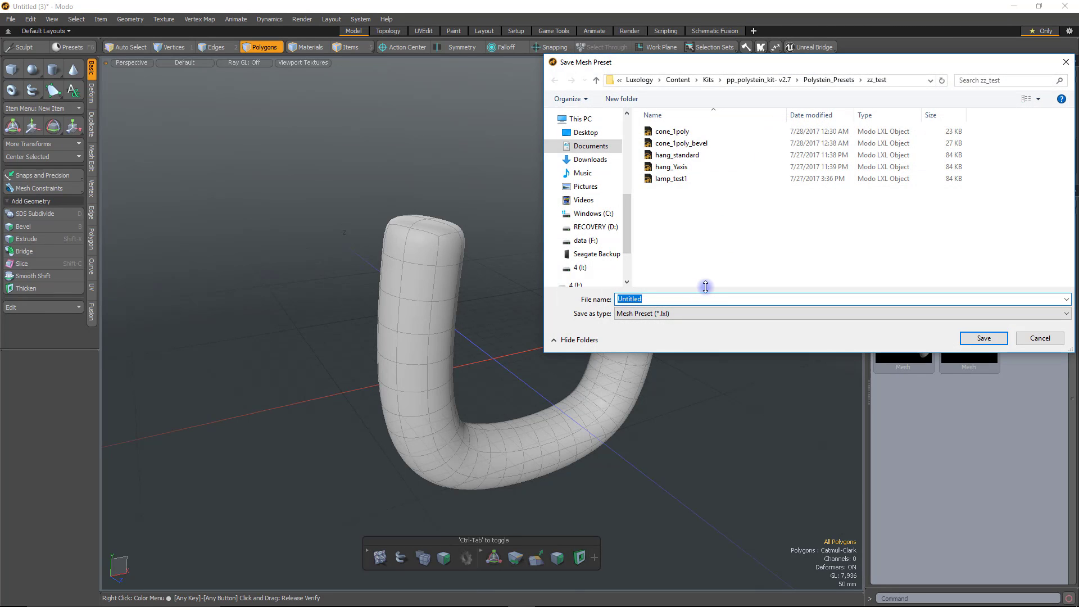
{"action": "type", "text": "UDropTest"}
{"action": "key", "text": "Return"}
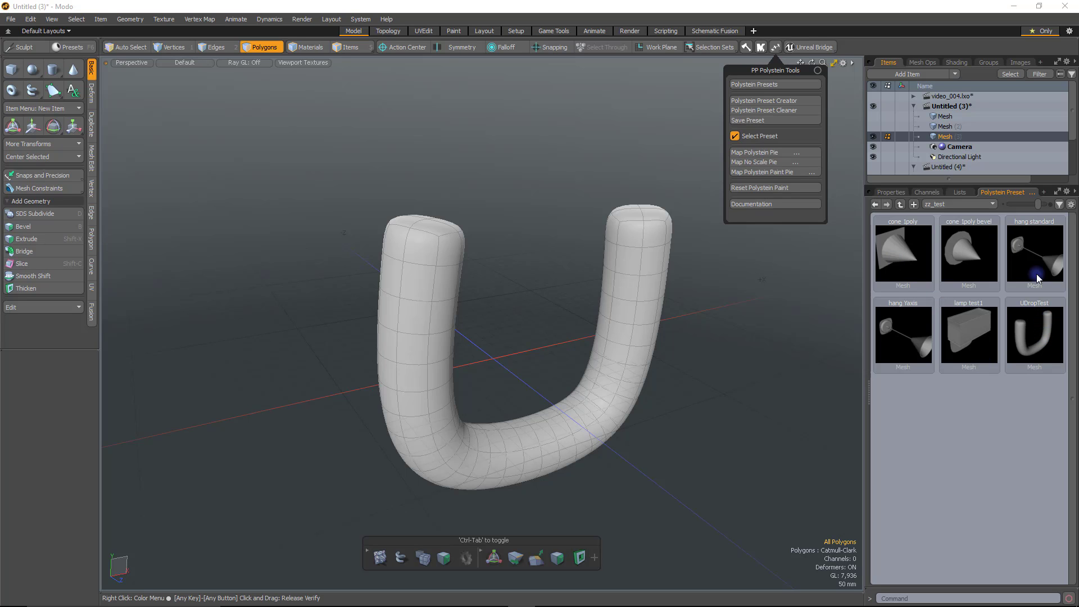
Select a 2x2 block of wall polygons in Untitled (4) and try inserting a preset on it.
{"action": "left_click", "coordinate": [950, 168]}
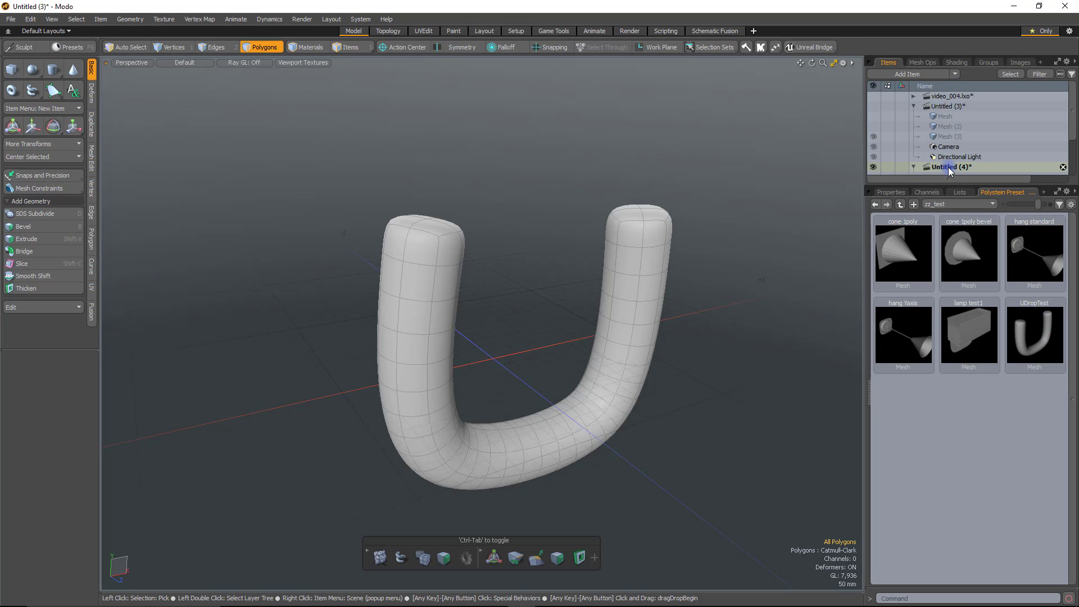
{"action": "left_click_drag", "start_coordinate": [631, 327], "coordinate": [595, 340], "text": "alt"}
{"action": "mouse_move", "coordinate": [541, 190]}
{"action": "left_mouse_down"}
{"action": "mouse_move", "coordinate": [551, 206]}
{"action": "mouse_move", "coordinate": [568, 204]}
{"action": "left_mouse_up"}
{"action": "key", "text": "ctrl"}
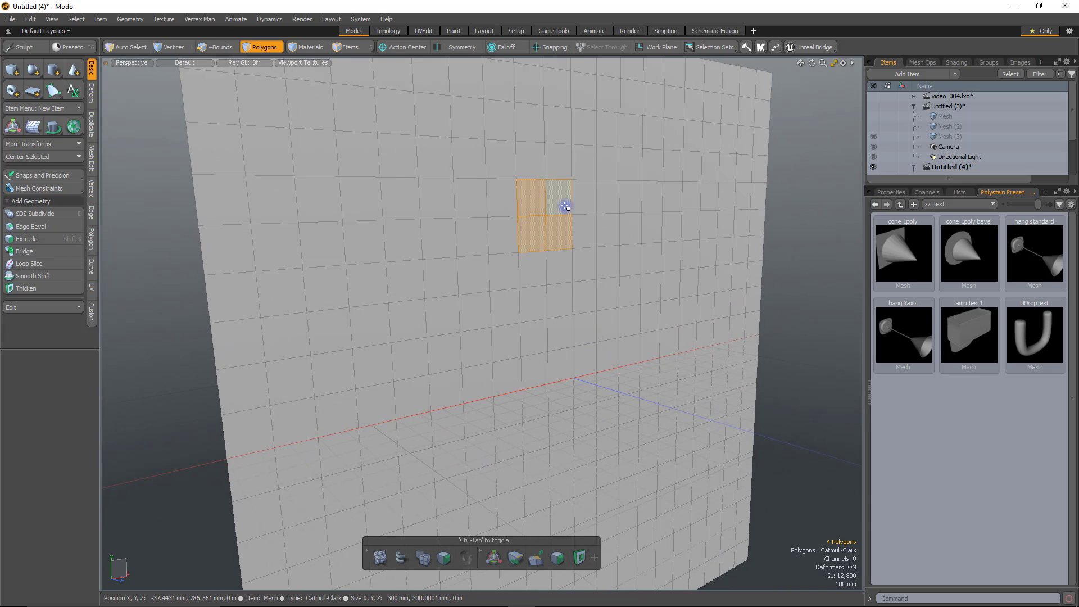
{"action": "key", "text": "shift+p"}
{"action": "left_click", "coordinate": [695, 349]}
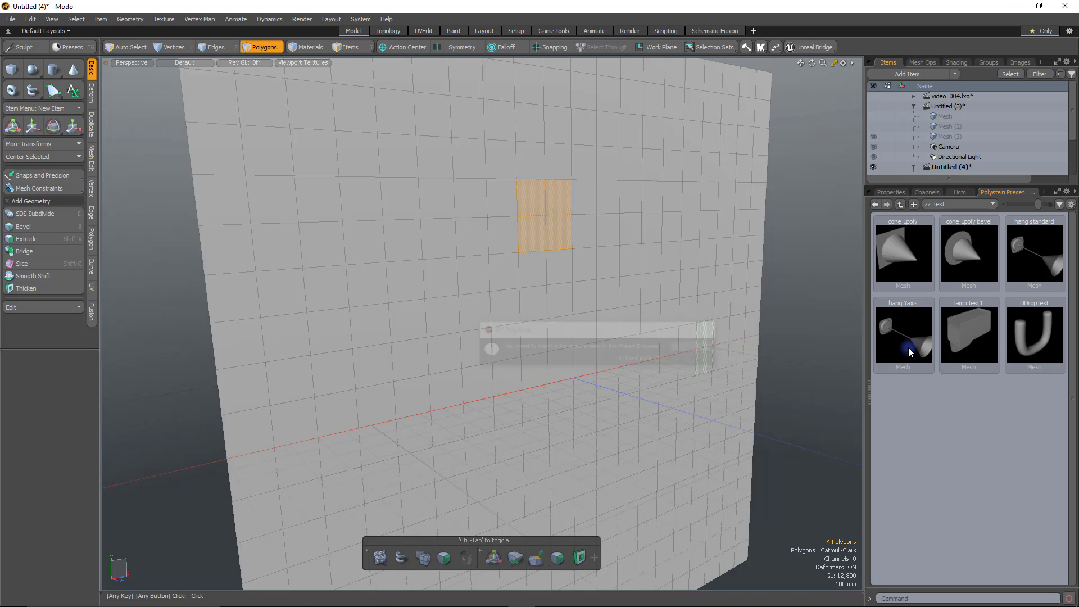
Insert the UDropTest preset on the selected wall polygons using the Drop Left option.
{"action": "left_click", "coordinate": [1034, 331]}
{"action": "key", "text": "ctrl"}
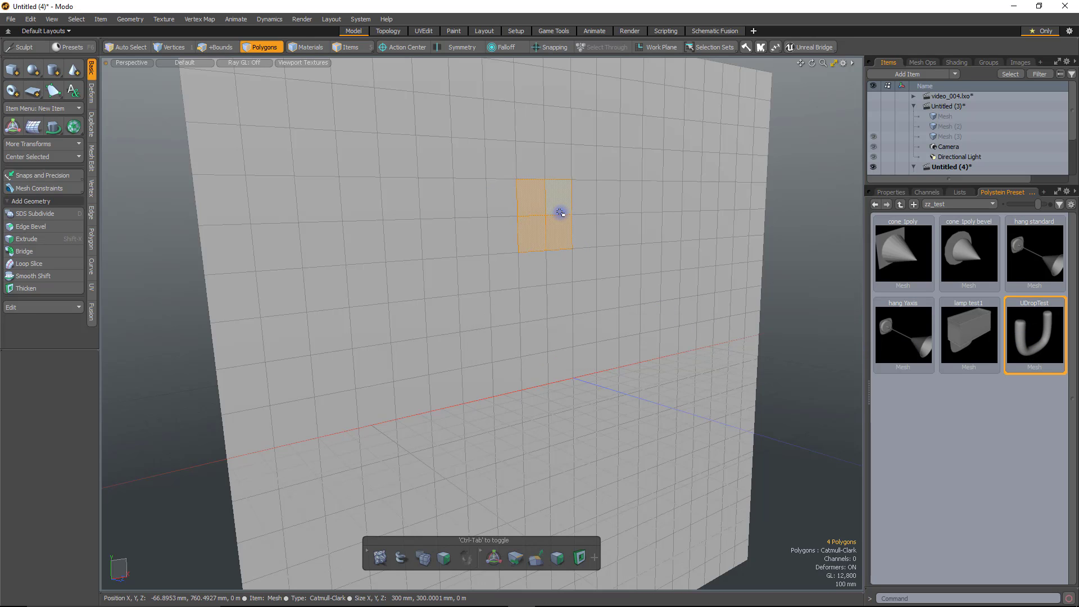
{"action": "key", "text": "ctrl+space"}
{"action": "left_click", "coordinate": [534, 234]}
{"action": "left_click", "coordinate": [540, 242]}
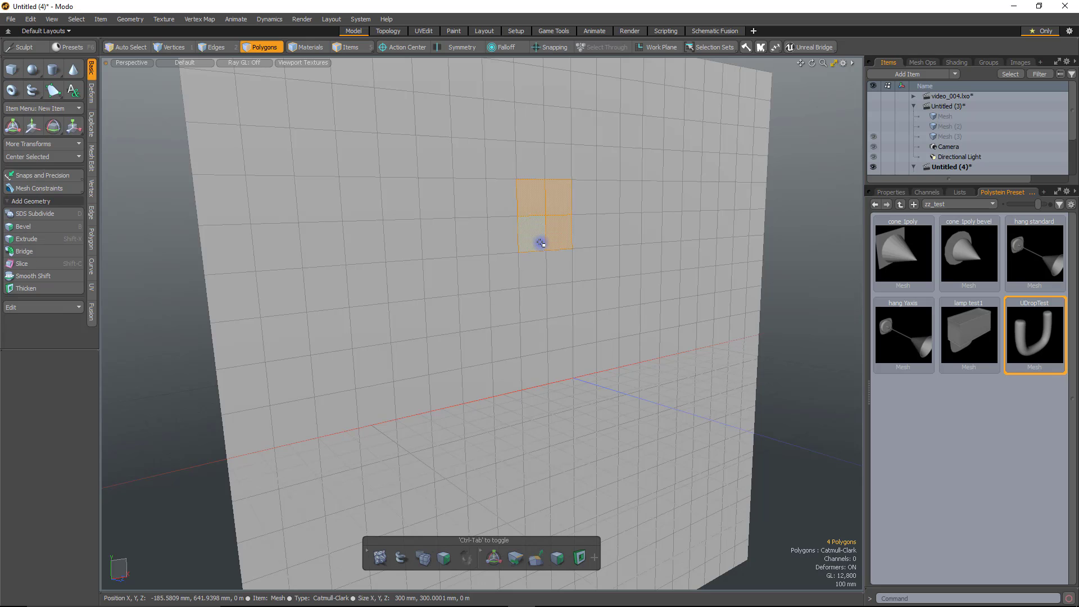
{"action": "key", "text": "ctrl+space"}
{"action": "left_click", "coordinate": [507, 264]}
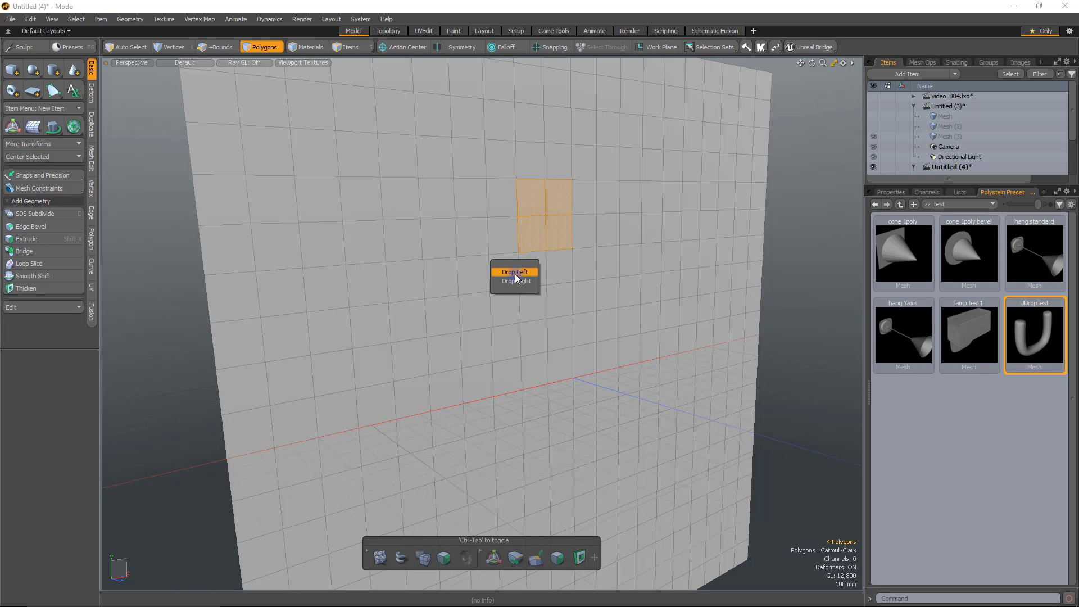
{"action": "left_click", "coordinate": [516, 275]}
Insert a second UDropTest preset on another 2x2 block of wall polygons beside the first tube using the Left option.
{"action": "key", "text": "alt"}
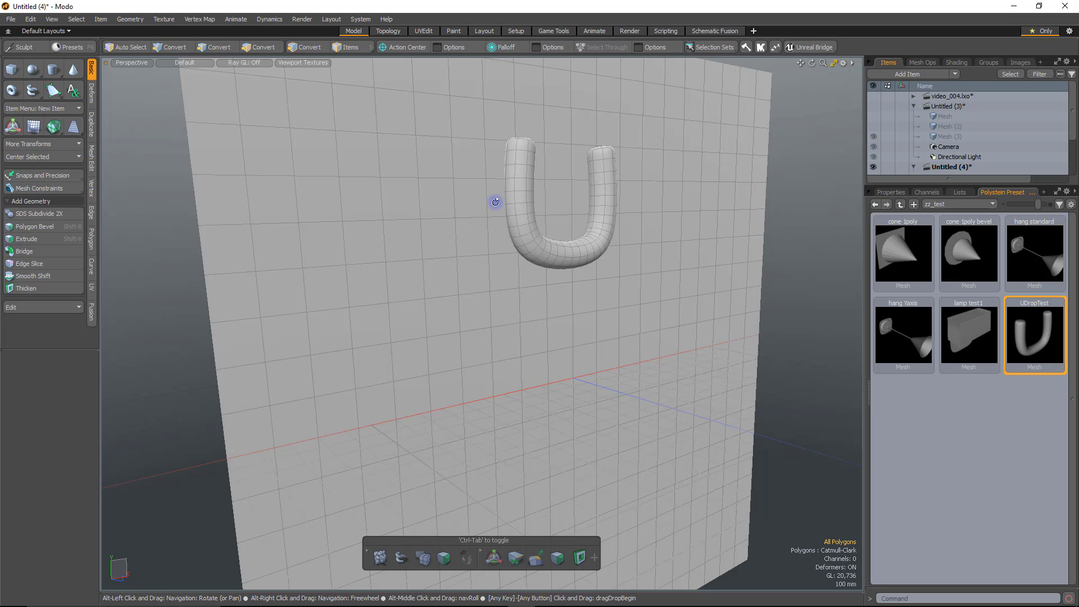
{"action": "left_click_drag", "start_coordinate": [496, 203], "coordinate": [549, 210], "text": "alt"}
{"action": "left_click", "coordinate": [568, 264]}
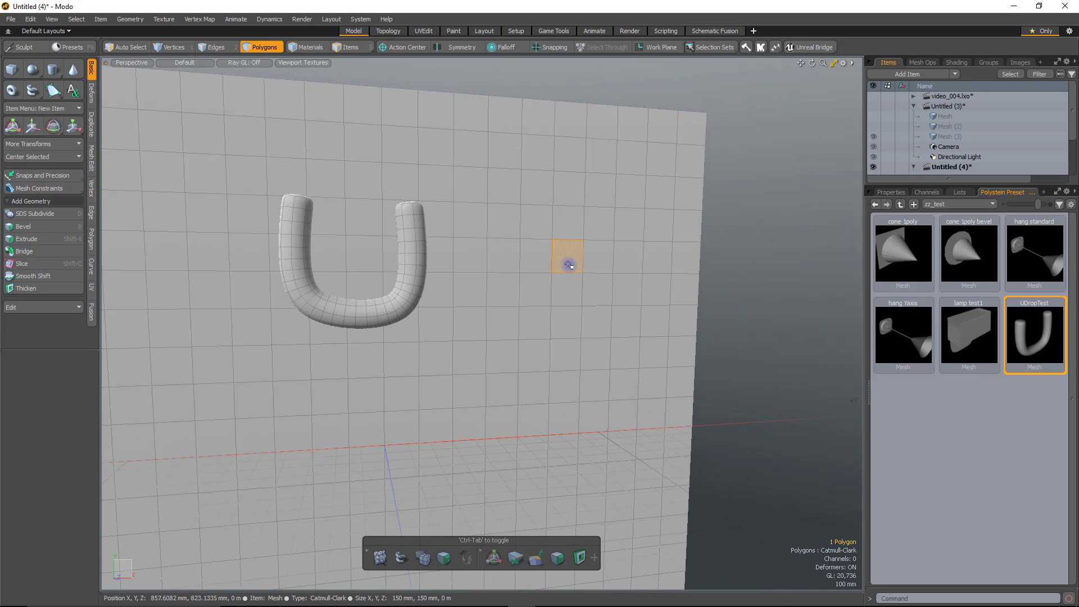
{"action": "mouse_move", "coordinate": [568, 265]}
{"action": "left_mouse_down"}
{"action": "mouse_move", "coordinate": [588, 258]}
{"action": "mouse_move", "coordinate": [571, 298]}
{"action": "left_mouse_up"}
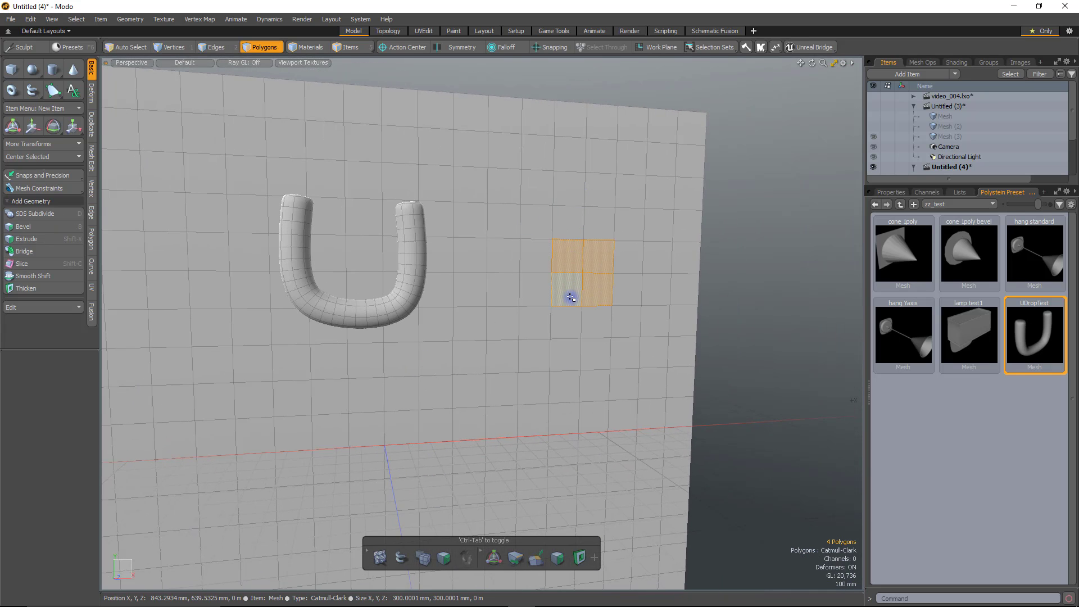
{"action": "key", "text": "shift+d"}
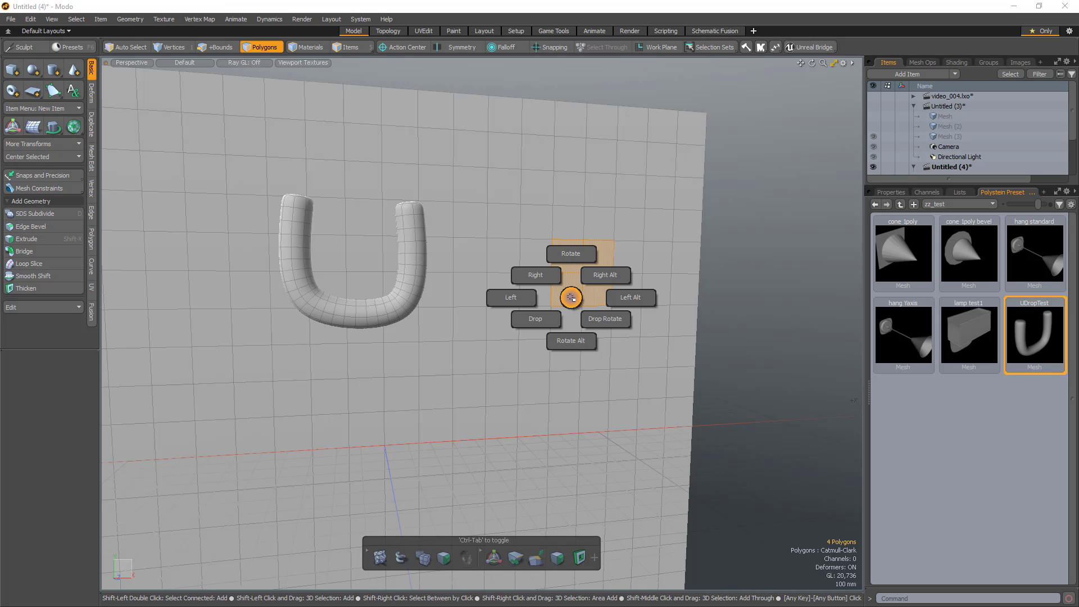
{"action": "left_click", "coordinate": [511, 301]}
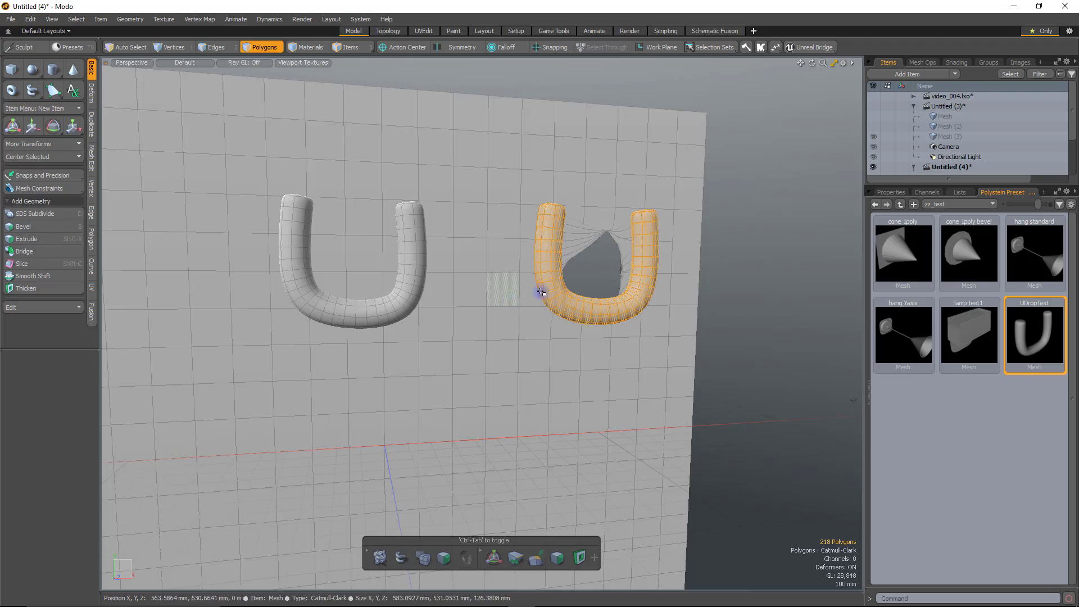
Examine where the second tube meets the wall up close, and undo its insertion.
{"action": "left_click_drag", "start_coordinate": [539, 289], "coordinate": [714, 243], "text": "alt"}
{"action": "scroll", "coordinate": [525, 270], "scroll_direction": "up", "scroll_amount": 5}
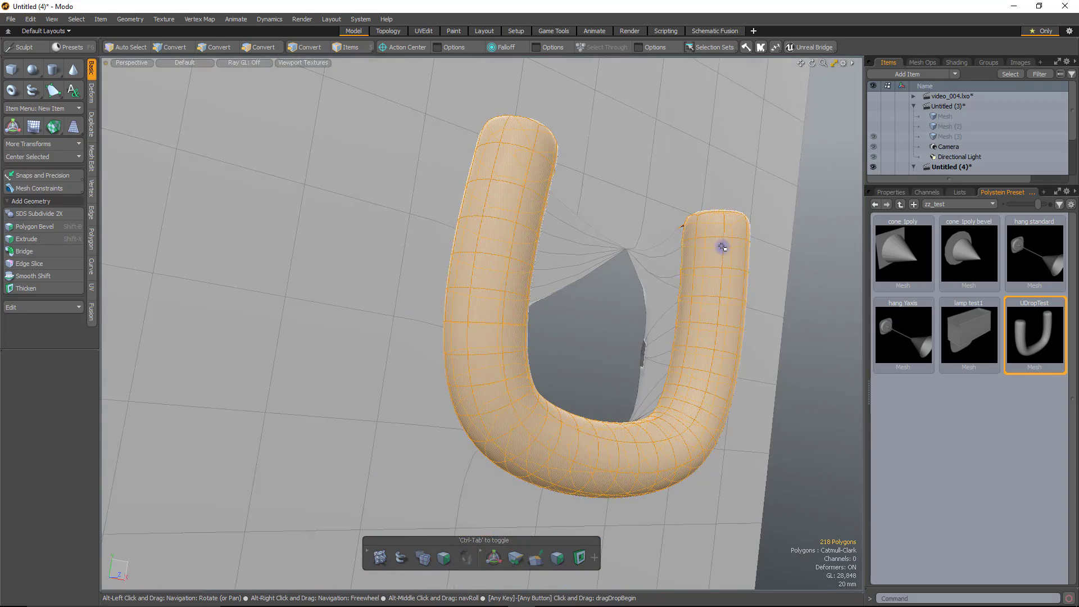
{"action": "key", "text": "3"}
{"action": "scroll", "coordinate": [600, 325], "scroll_direction": "down", "scroll_amount": 5}
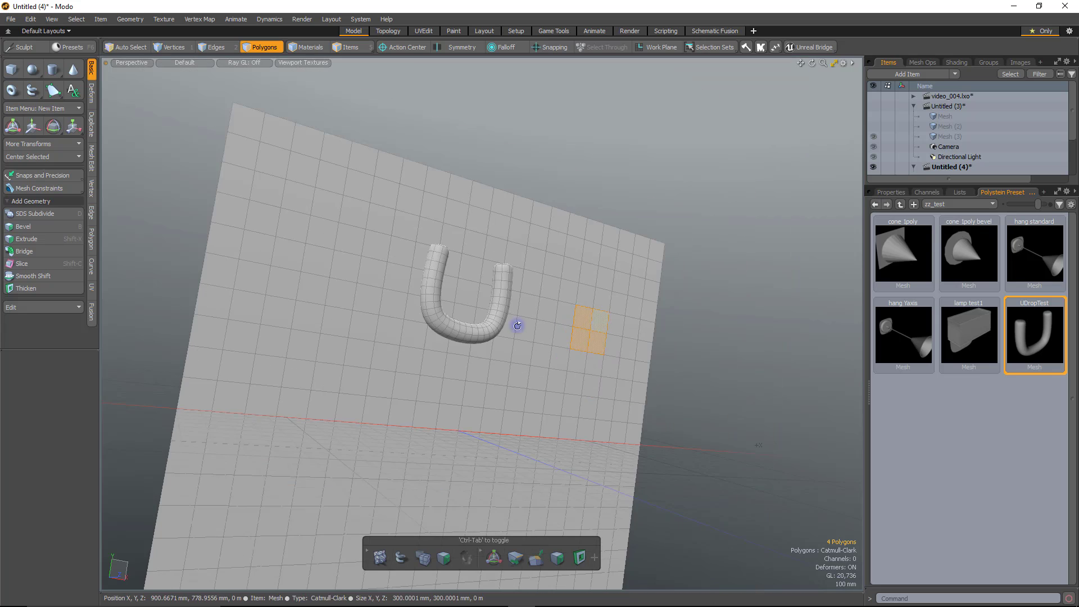
{"action": "left_click_drag", "start_coordinate": [517, 326], "coordinate": [496, 416], "text": "alt"}
{"action": "left_click_drag", "start_coordinate": [616, 451], "coordinate": [682, 416], "text": "alt"}
Select the lengthwise edge loop along the U-shaped tube, Mesh (3) in Untitled (3).
{"action": "left_click", "coordinate": [963, 137]}
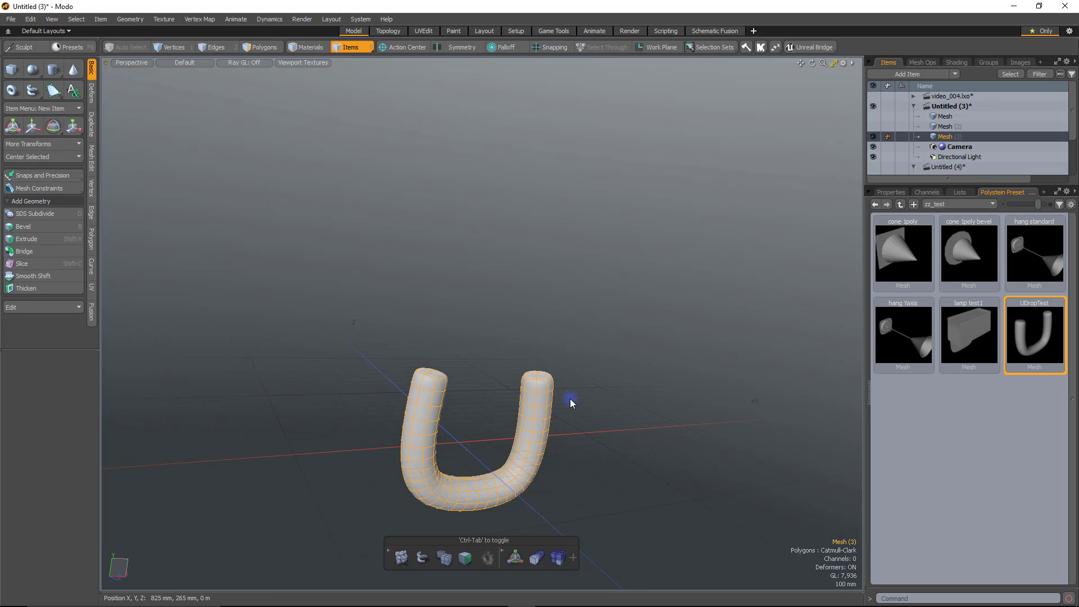
{"action": "key", "text": "2"}
{"action": "left_click_drag", "start_coordinate": [687, 82], "coordinate": [641, 412], "text": "alt"}
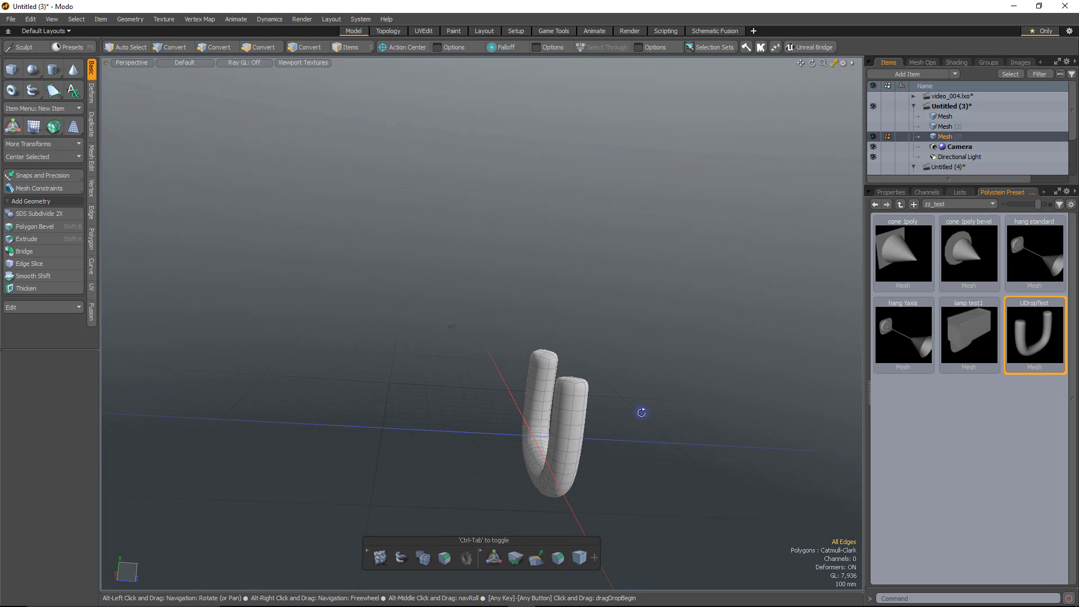
{"action": "scroll", "coordinate": [561, 408], "scroll_direction": "up", "scroll_amount": 3}
{"action": "left_click", "coordinate": [553, 371]}
{"action": "double_click", "coordinate": [553, 370]}
{"action": "left_click_drag", "start_coordinate": [553, 371], "coordinate": [562, 416], "text": "alt"}
Run the Polystein Preset Cleaner again on the tube with its lengthwise edge loop selected.
{"action": "left_click", "coordinate": [778, 50]}
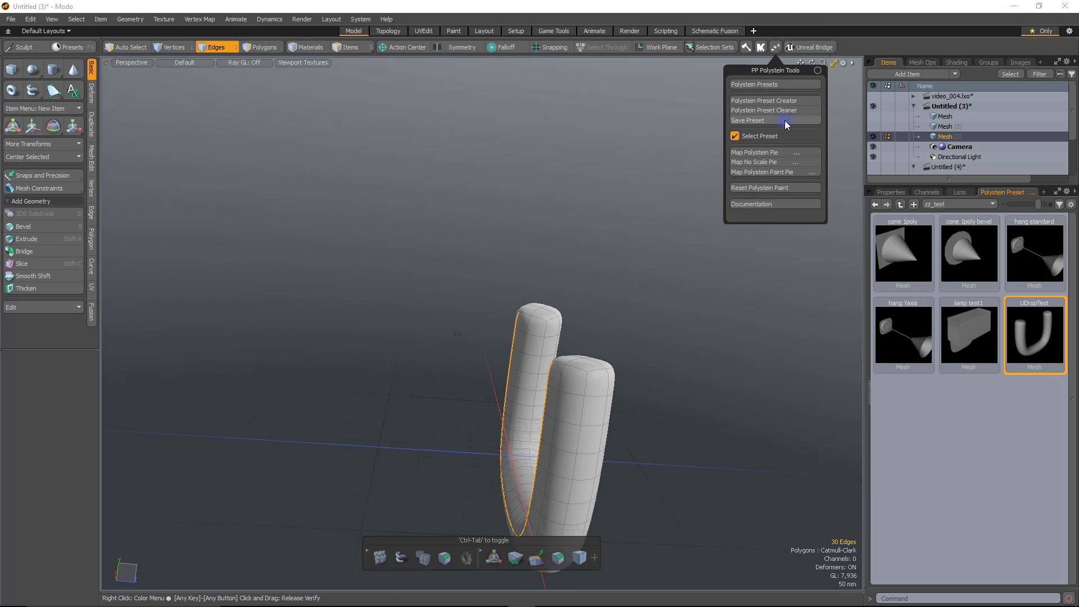
{"action": "left_click", "coordinate": [793, 110]}
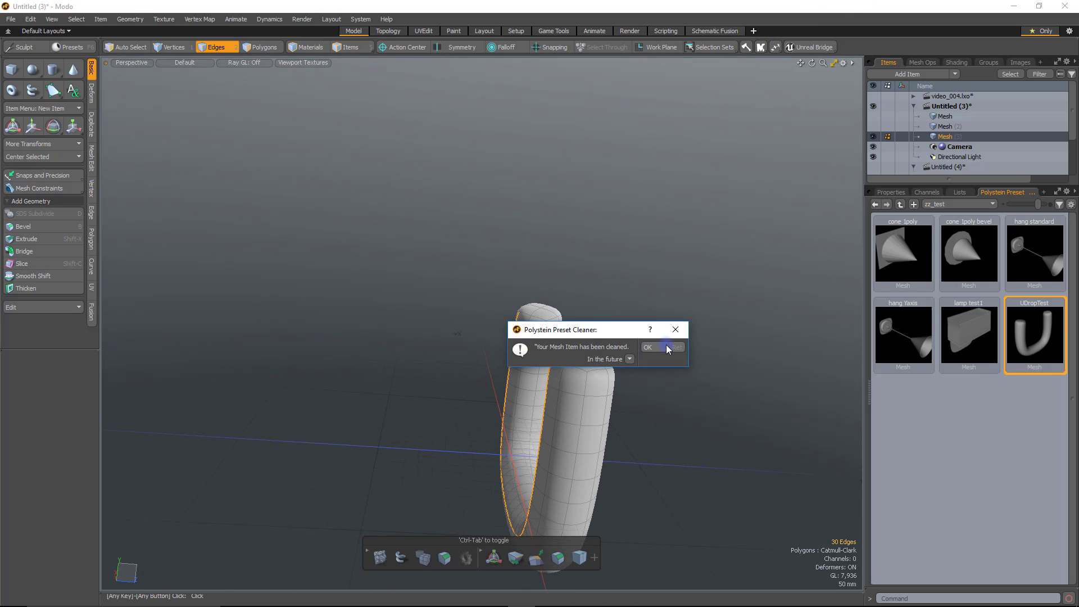
{"action": "left_click", "coordinate": [647, 347]}
Prepare the tube with the Polystein Preset Creator as a standard preset, naming the polygon selection set UDropTest2.
{"action": "left_click_drag", "start_coordinate": [673, 377], "coordinate": [430, 343], "text": "alt"}
{"action": "left_click_drag", "start_coordinate": [677, 362], "coordinate": [631, 225], "text": "alt+shift"}
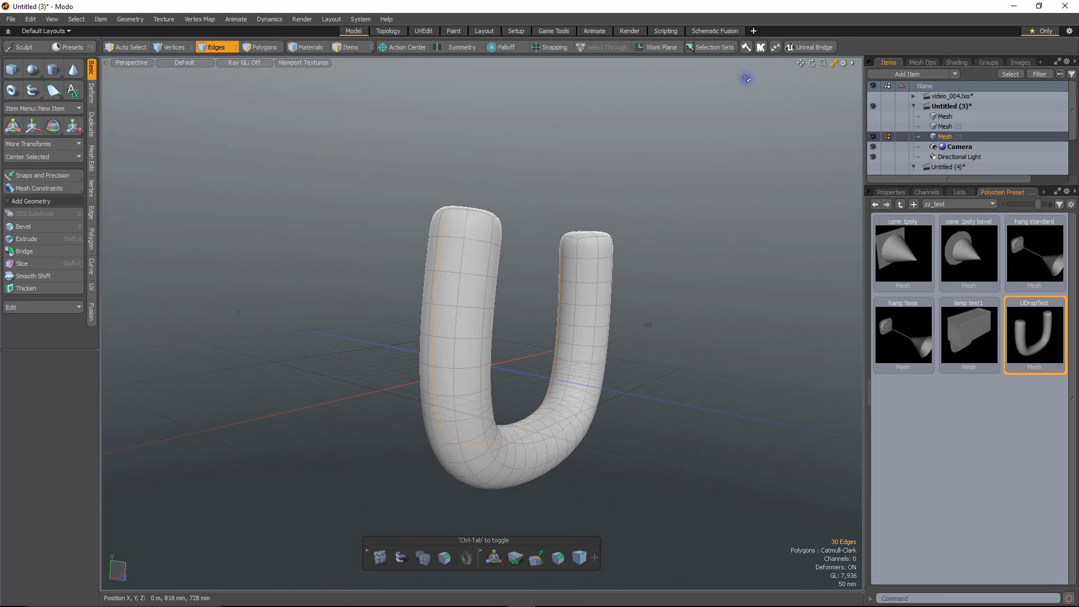
{"action": "left_click", "coordinate": [775, 47]}
{"action": "left_click", "coordinate": [799, 105]}
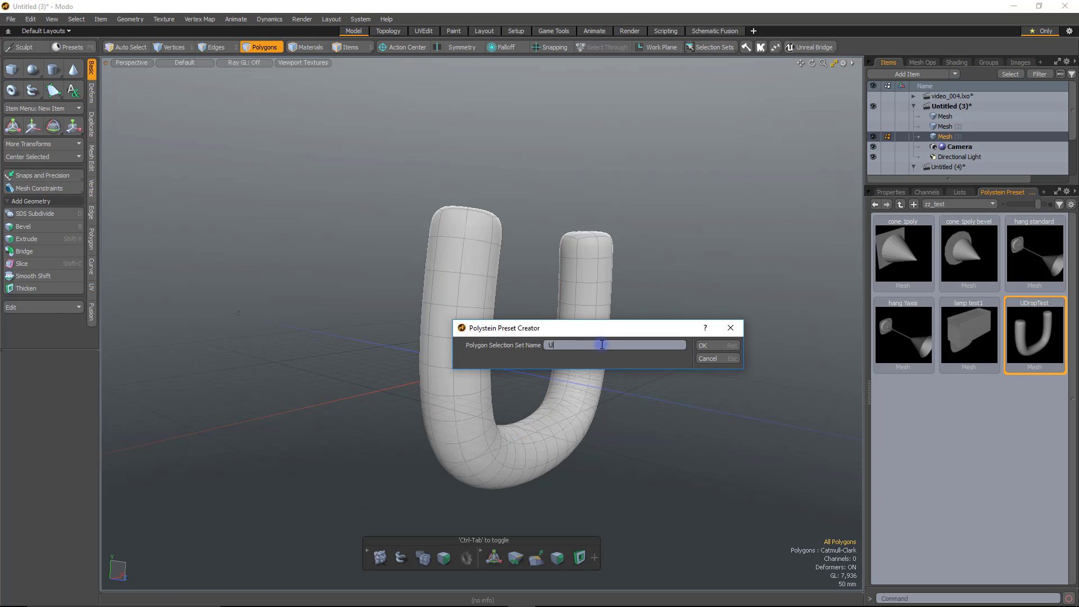
{"action": "type", "text": "UDropTest2"}
{"action": "key", "text": "Return"}
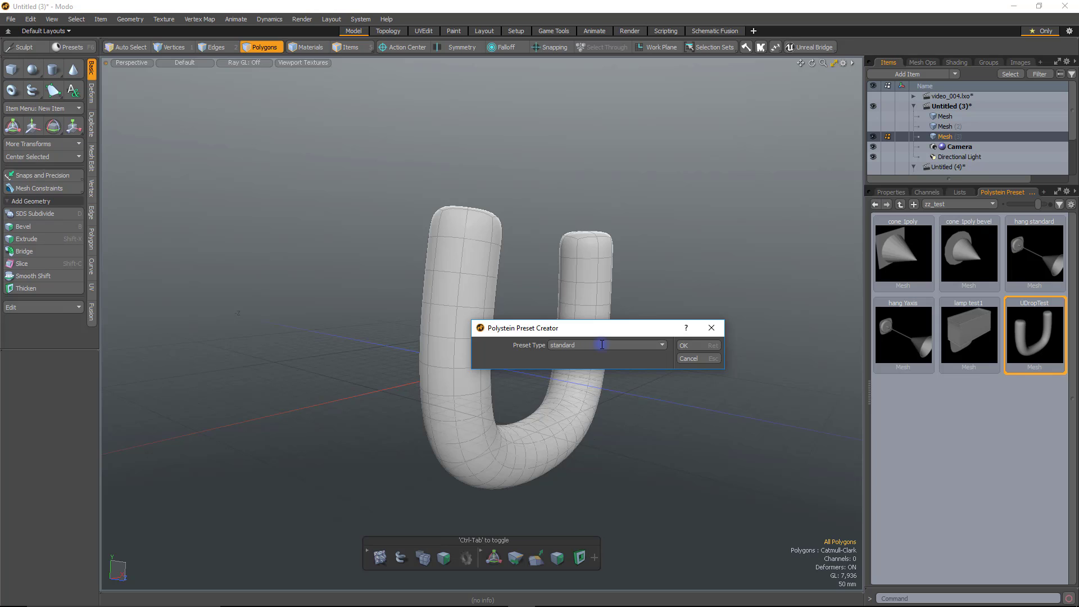
{"action": "key", "text": "Return"}
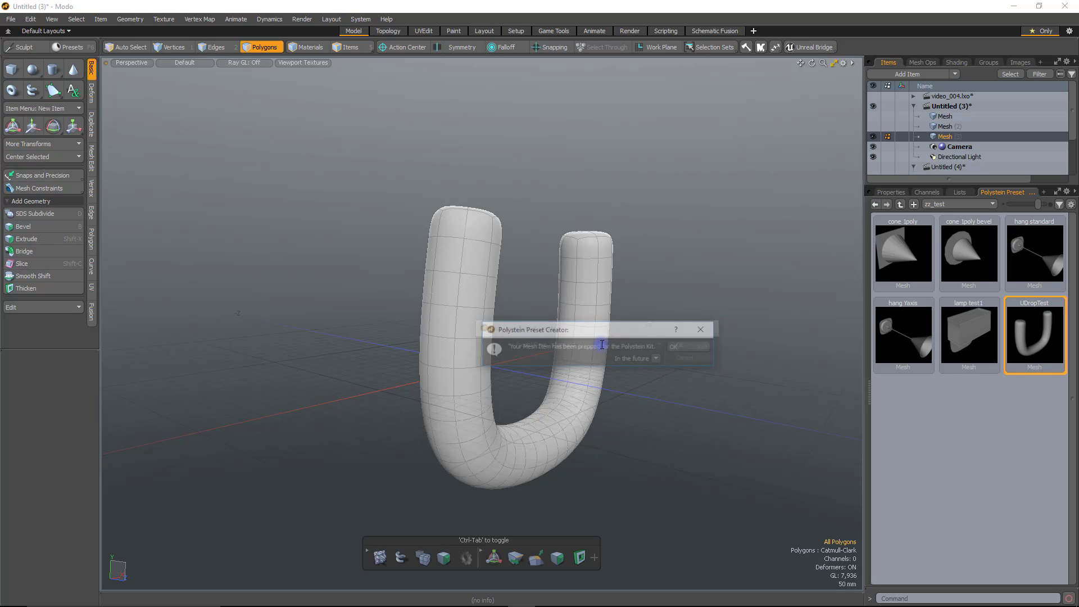
{"action": "key", "text": "Return"}
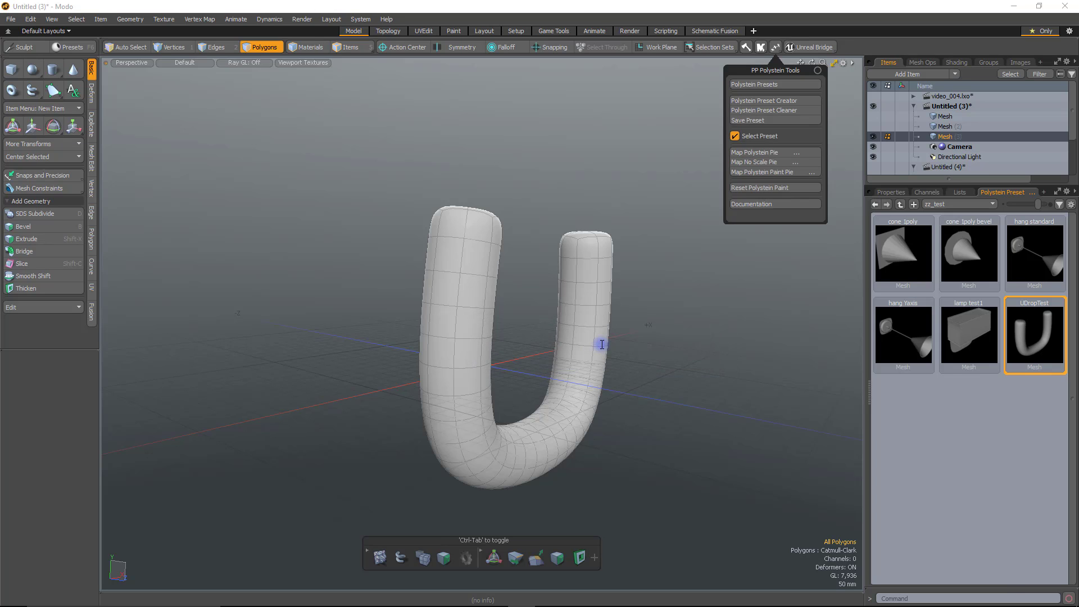
Set the tube mesh's PPAG tag to drop.
{"action": "left_click", "coordinate": [898, 192]}
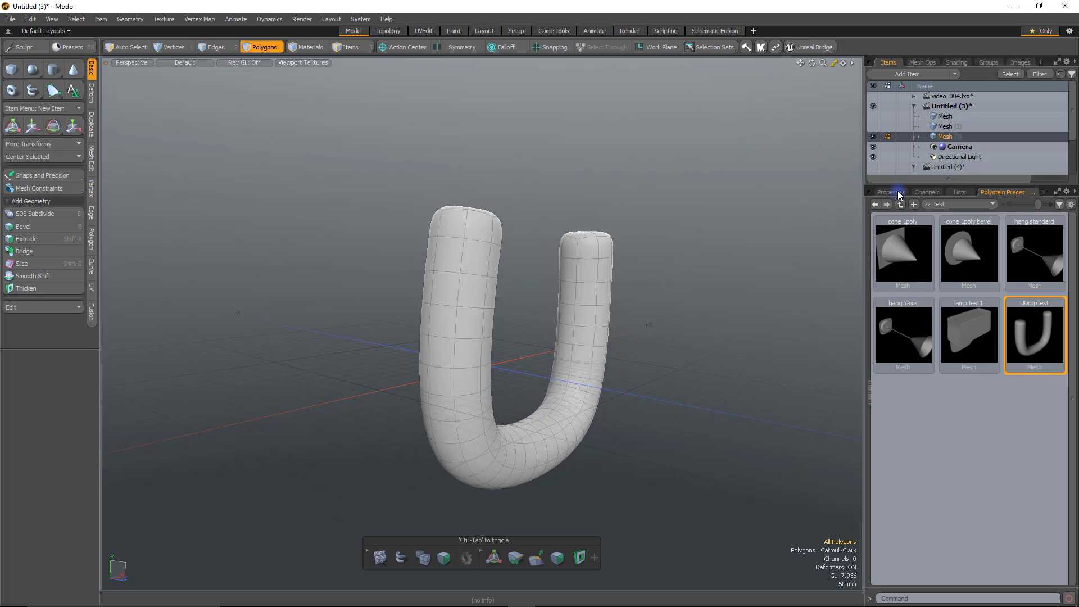
{"action": "left_click", "coordinate": [899, 192]}
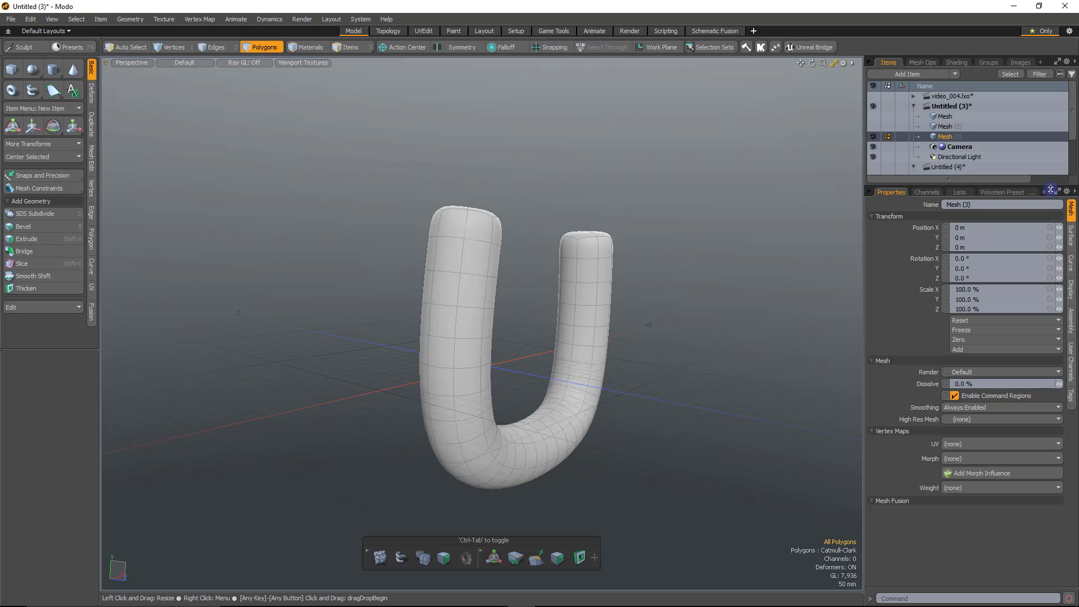
{"action": "left_click", "coordinate": [1072, 400]}
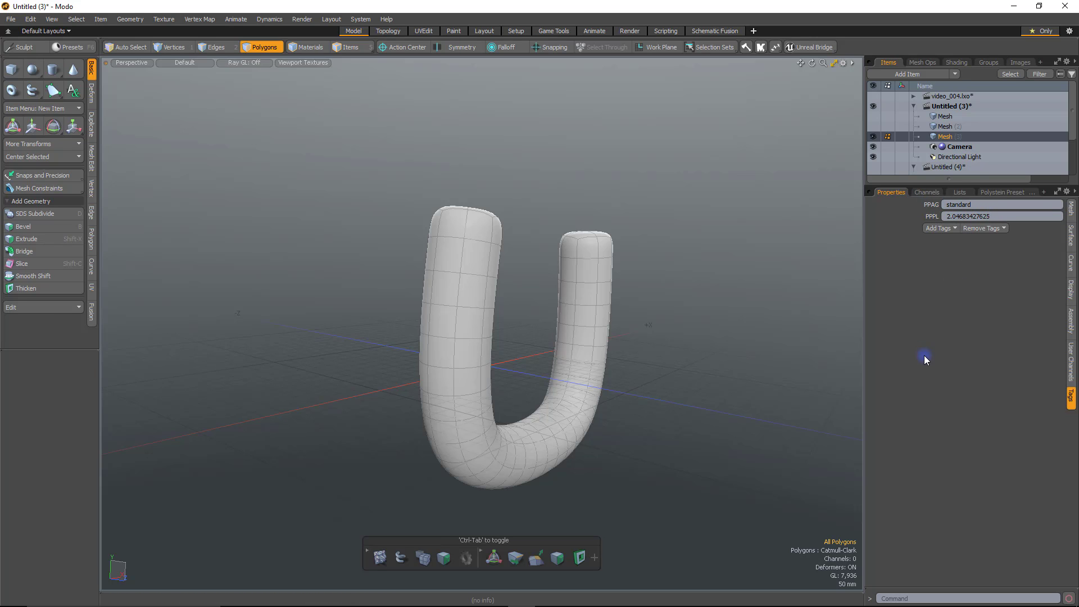
{"action": "left_click", "coordinate": [973, 205]}
{"action": "type", "text": "drop"}
Save the tube as a Polystein mesh preset named UDropTest2 in the zz_test folder.
{"action": "left_click", "coordinate": [776, 48]}
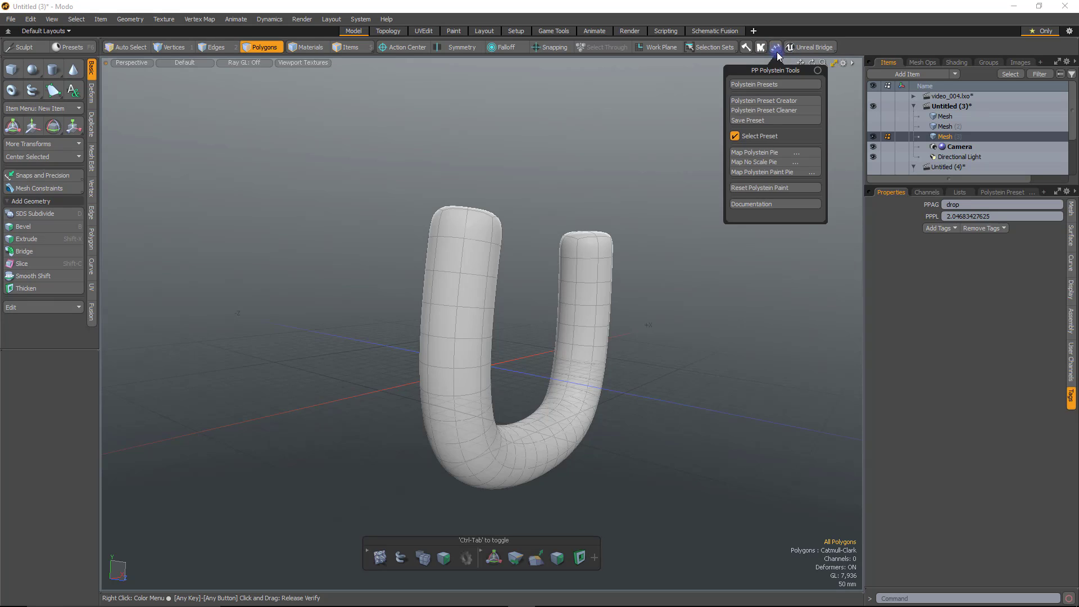
{"action": "left_click", "coordinate": [767, 119]}
{"action": "left_click", "coordinate": [672, 191]}
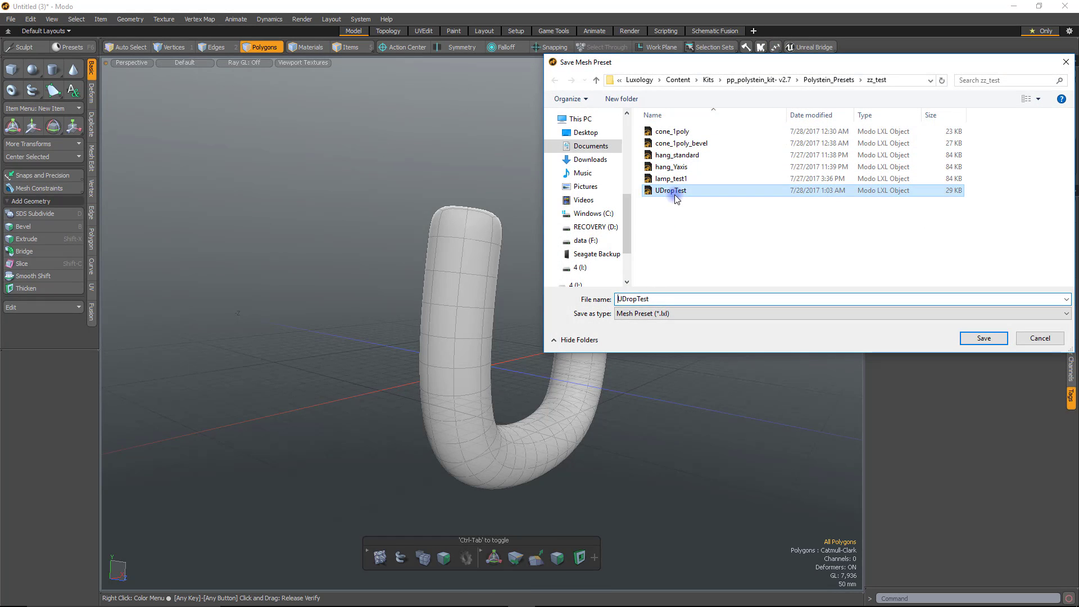
{"action": "left_click", "coordinate": [681, 300]}
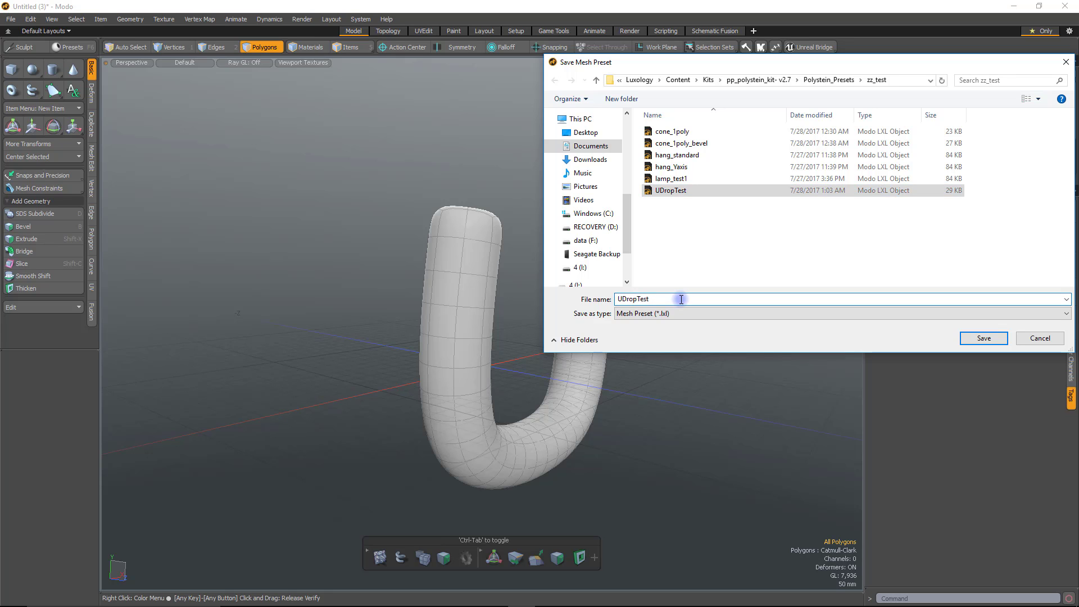
{"action": "key", "text": "Return"}
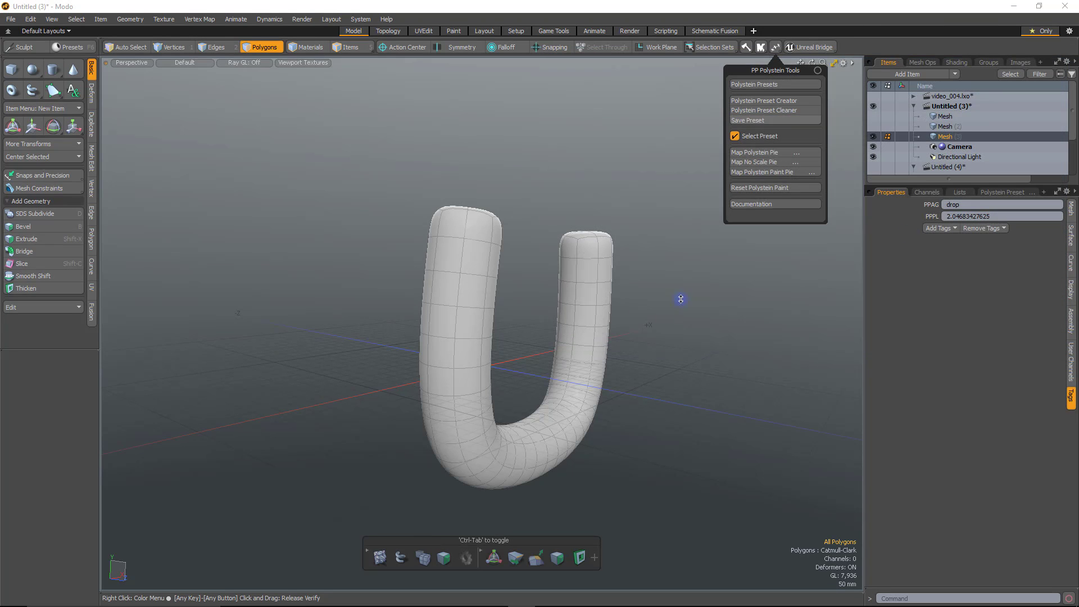
Choose the UDropTest2 preset and make the wall mesh in Untitled (4) the active item.
{"action": "left_click", "coordinate": [1011, 193]}
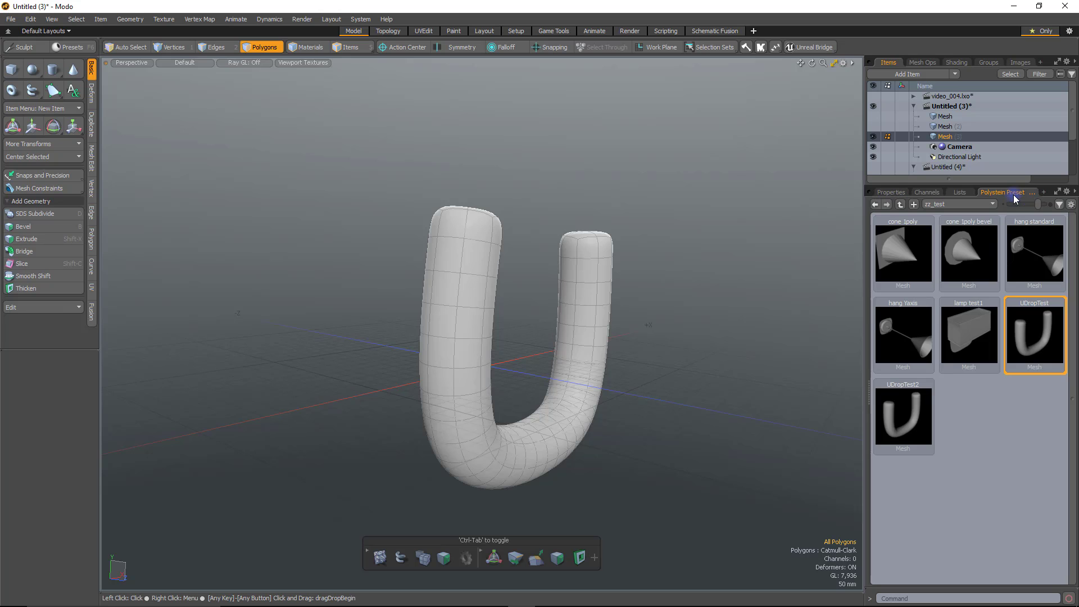
{"action": "left_click", "coordinate": [908, 417]}
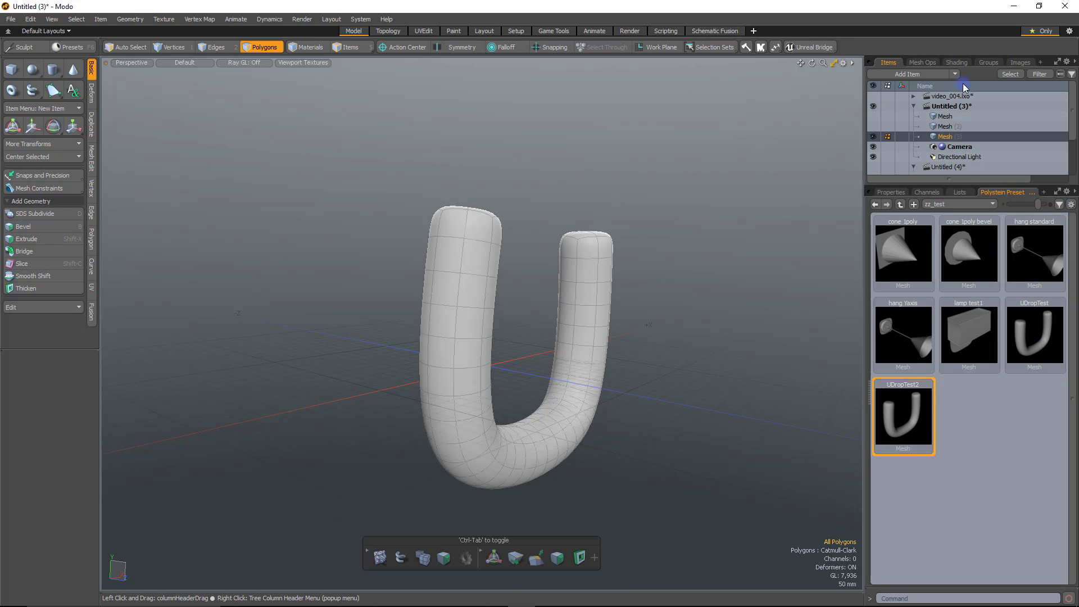
{"action": "scroll", "coordinate": [967, 113], "scroll_direction": "down", "scroll_amount": 3}
{"action": "left_click", "coordinate": [945, 149]}
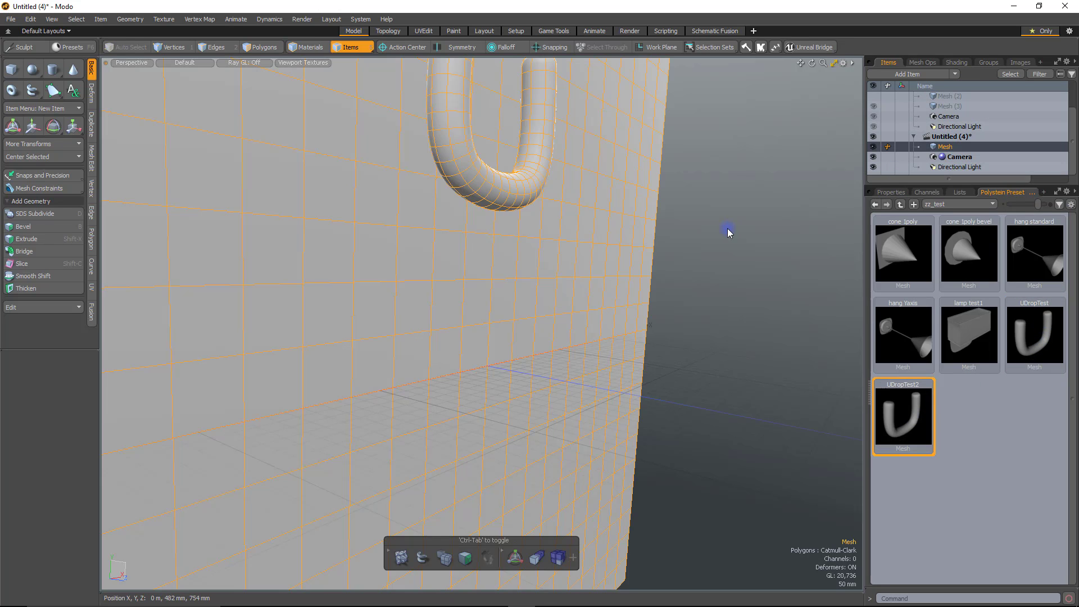
Place UDropTest2 on a block of four wall polygons below and left of the existing tube, using the Polystein Drop option.
{"action": "scroll", "coordinate": [727, 250], "scroll_direction": "down", "scroll_amount": 3}
{"action": "left_click_drag", "start_coordinate": [770, 272], "coordinate": [499, 264], "text": "alt"}
{"action": "key", "text": "3"}
{"action": "key", "text": "ctrl+alt+d"}
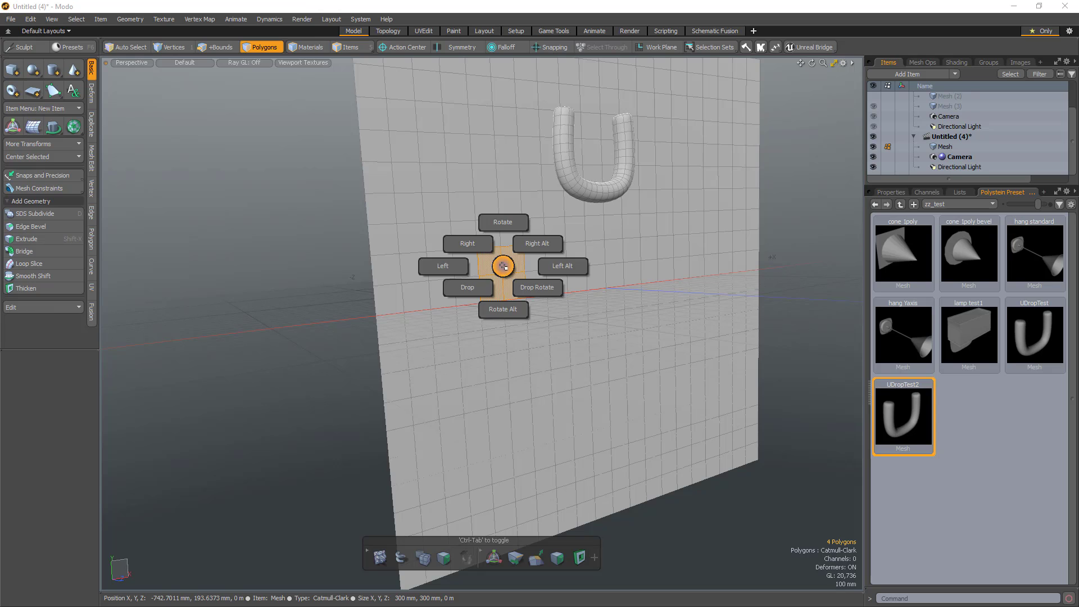
{"action": "left_click", "coordinate": [467, 287]}
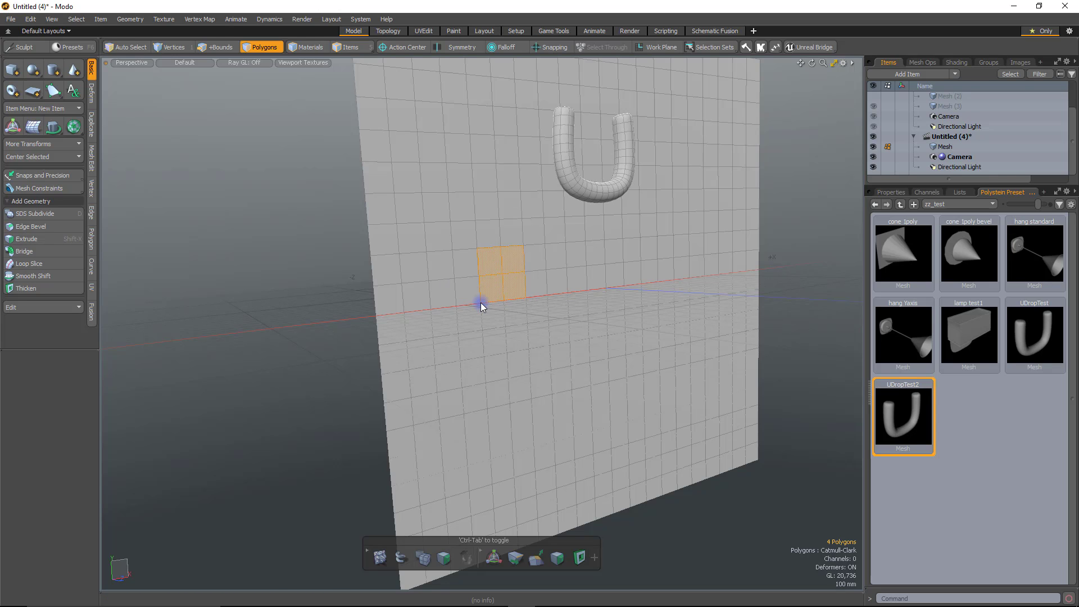
{"action": "scroll", "coordinate": [498, 258], "scroll_direction": "up", "scroll_amount": 4}
{"action": "left_click_drag", "start_coordinate": [627, 376], "coordinate": [622, 285], "text": "alt"}
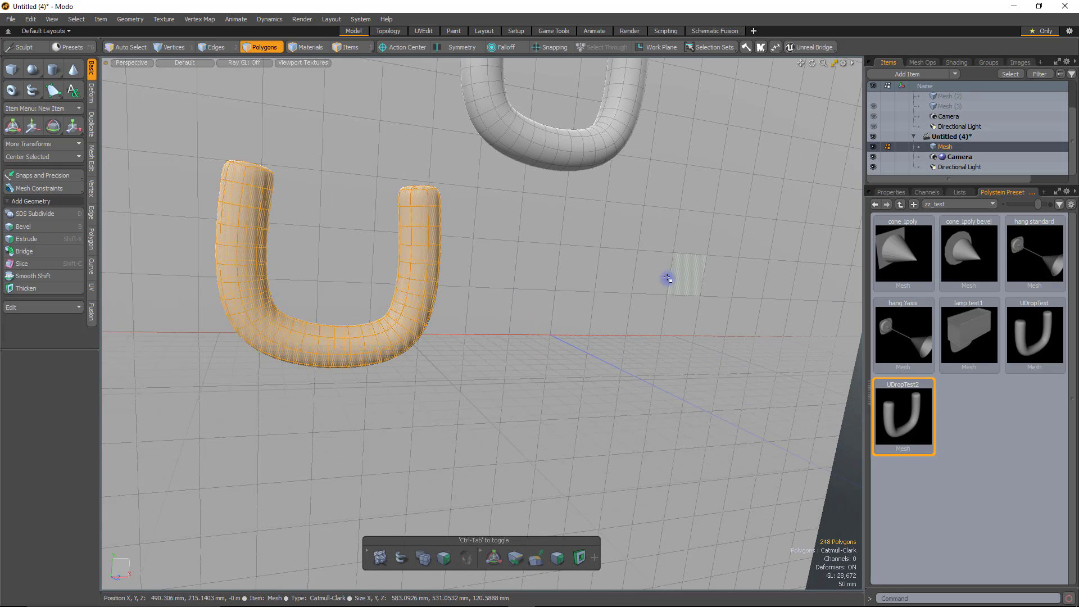
Place another UDropTest2 on four wall polygons to the right of the last tube, using the Polystein Left option.
{"action": "key", "text": "3"}
{"action": "key", "text": "ctrl+space"}
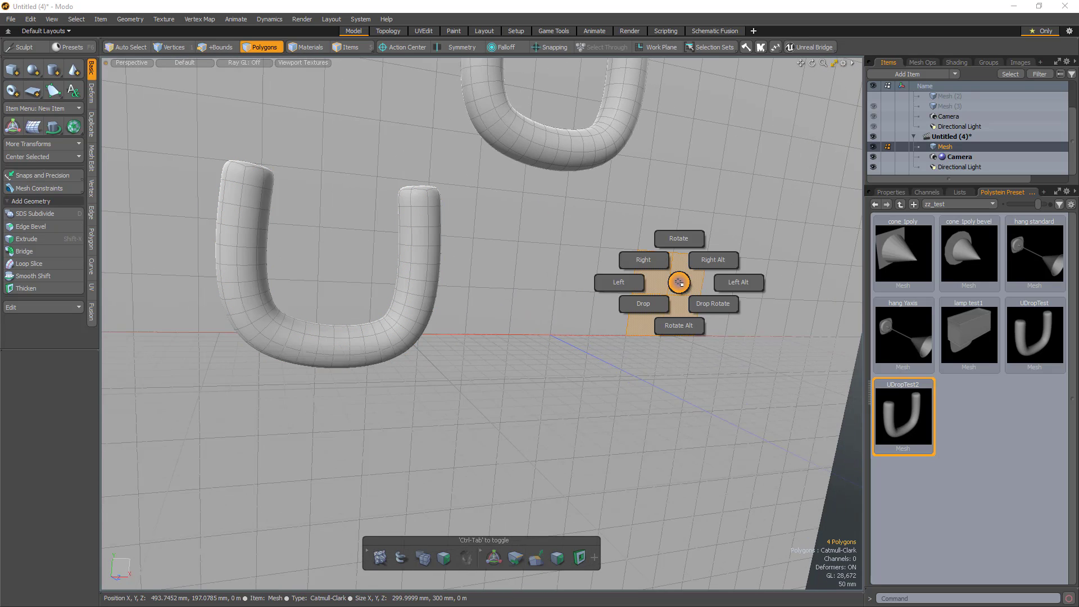
{"action": "left_click", "coordinate": [629, 282]}
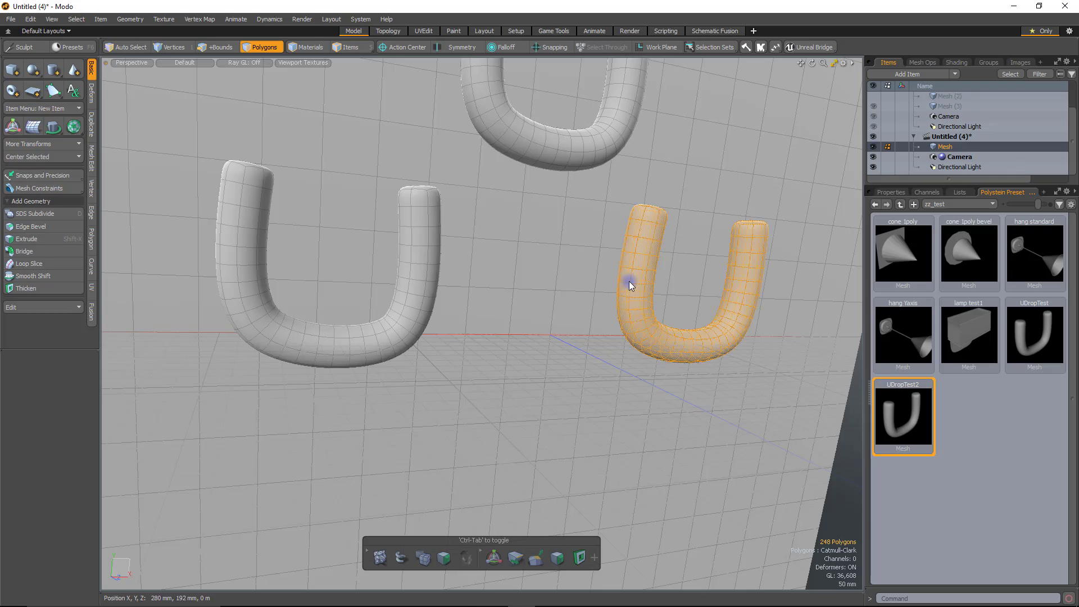
Examine from several angles how the placed U tubes sit on the wall and compare their shape and orientation.
{"action": "left_click_drag", "start_coordinate": [743, 257], "coordinate": [600, 346], "text": "alt"}
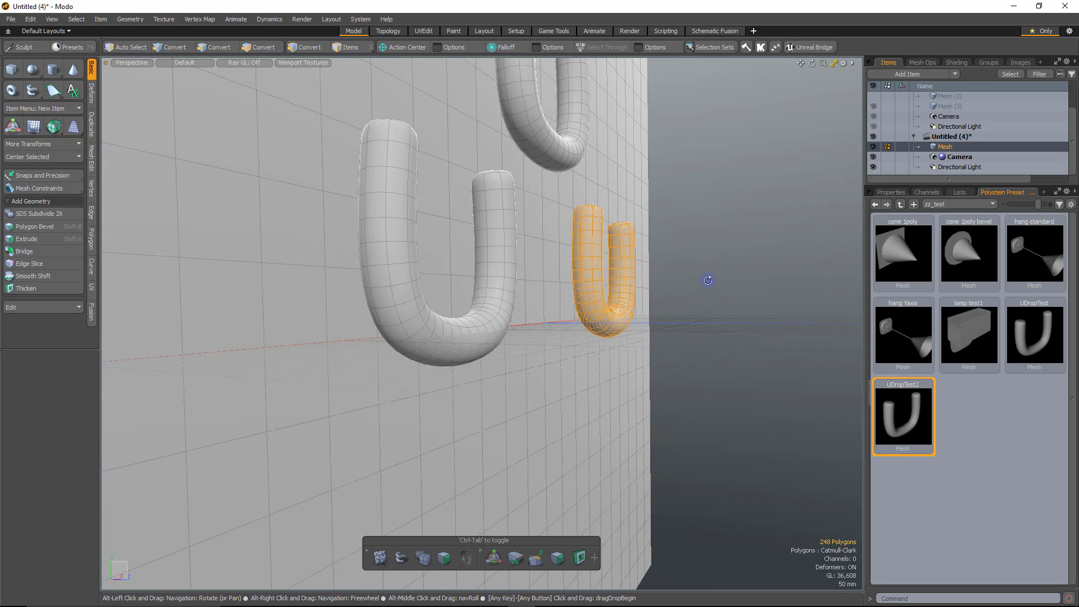
{"action": "left_click_drag", "start_coordinate": [706, 281], "coordinate": [493, 344], "text": "alt"}
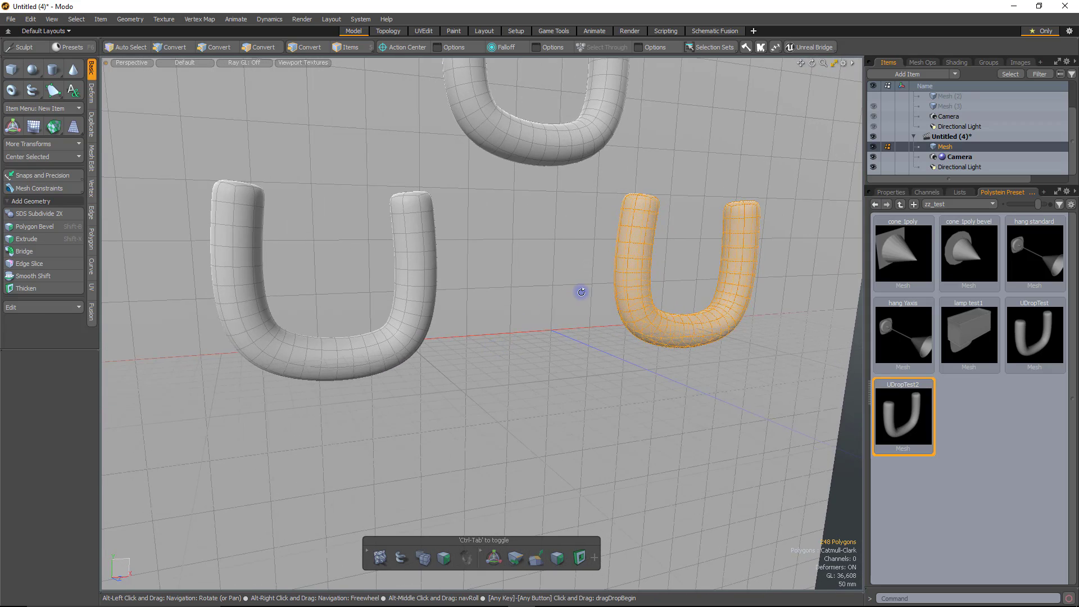
{"action": "key", "text": "a"}
{"action": "left_click_drag", "start_coordinate": [591, 296], "coordinate": [680, 263], "text": "alt"}
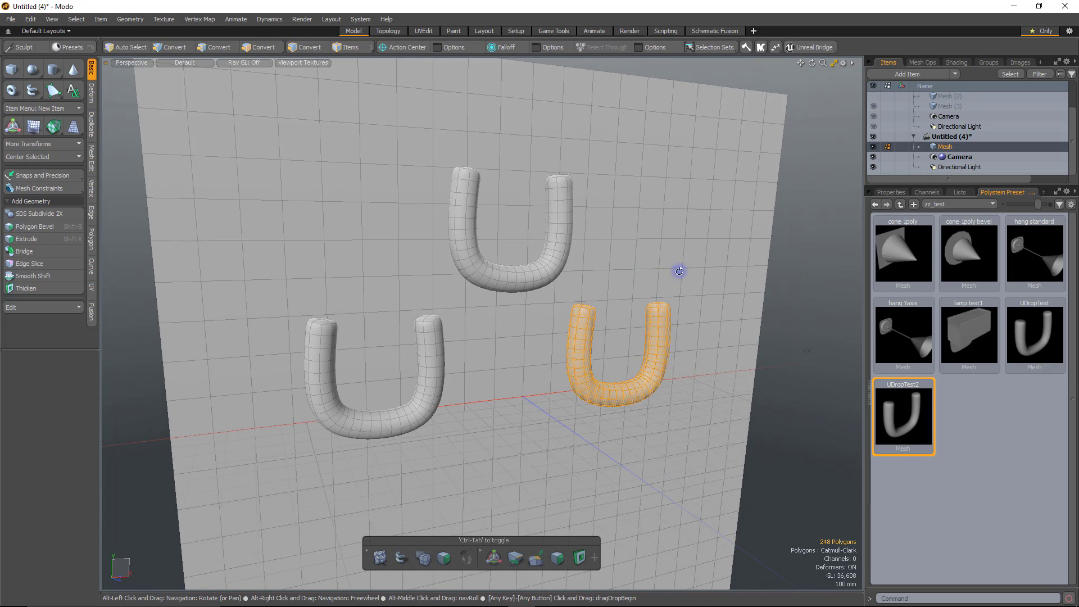
{"action": "left_click_drag", "start_coordinate": [679, 270], "coordinate": [282, 306], "text": "alt"}
{"action": "left_click_drag", "start_coordinate": [373, 392], "coordinate": [557, 338], "text": "alt"}
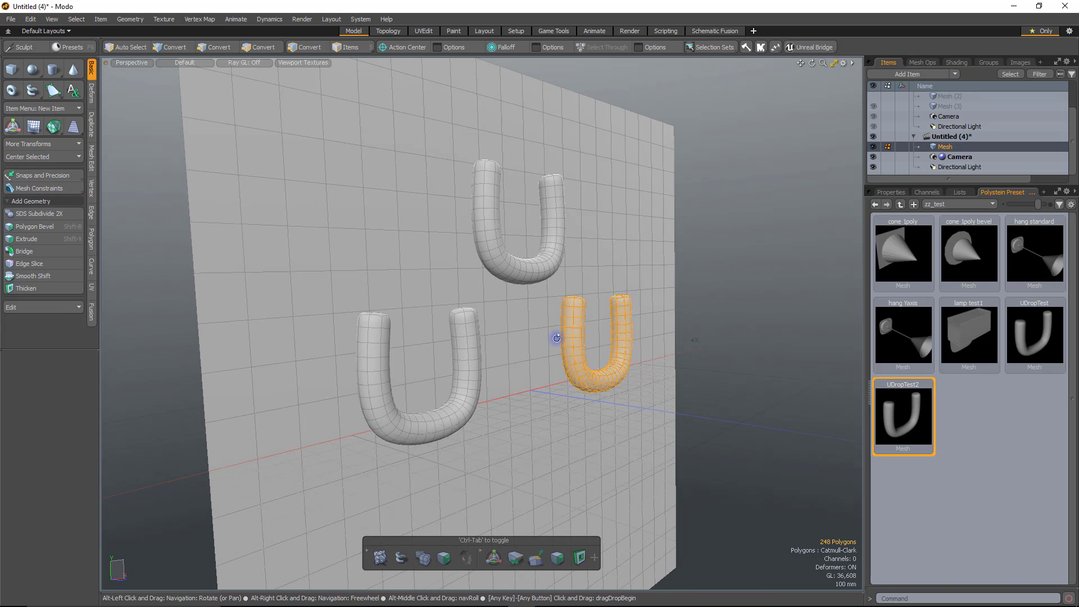
{"action": "middle_click_drag", "start_coordinate": [535, 340], "coordinate": [538, 308]}
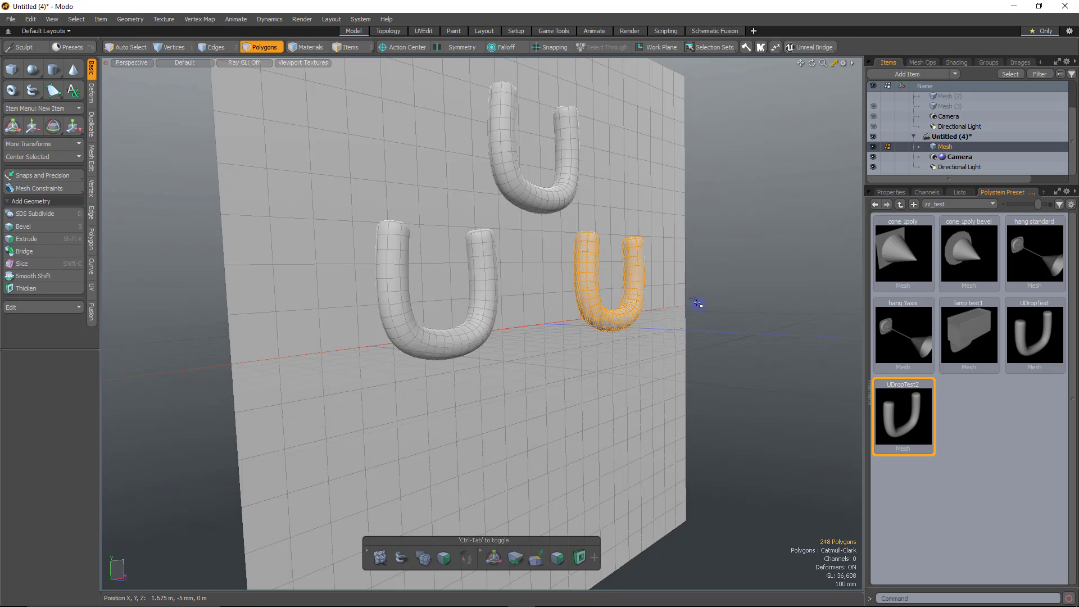
{"action": "left_click_drag", "start_coordinate": [706, 373], "coordinate": [697, 328], "text": "alt"}
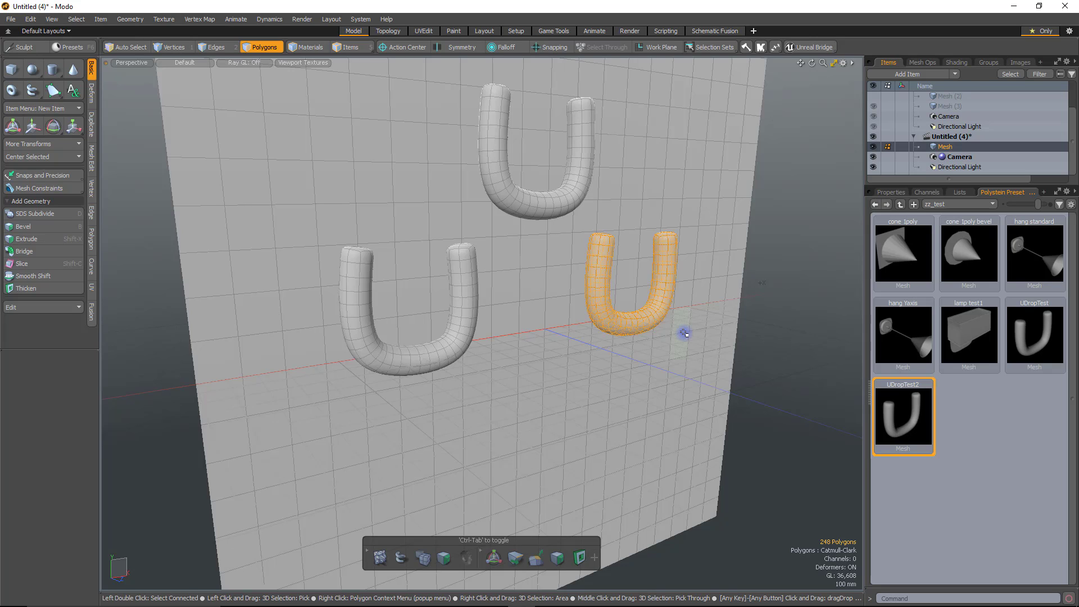
Try the UDropTest preset on four wall polygons below the other tubes, inspect it and undo the placement.
{"action": "left_click", "coordinate": [1024, 329]}
{"action": "left_click_drag", "start_coordinate": [533, 389], "coordinate": [550, 377]}
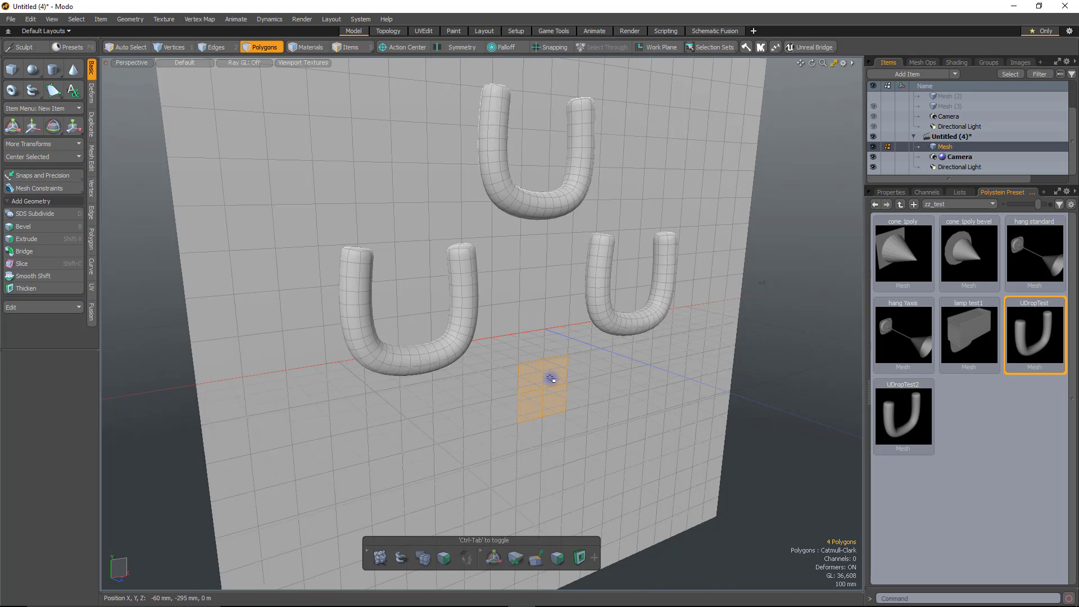
{"action": "right_click", "coordinate": [549, 373]}
{"action": "left_click", "coordinate": [495, 378]}
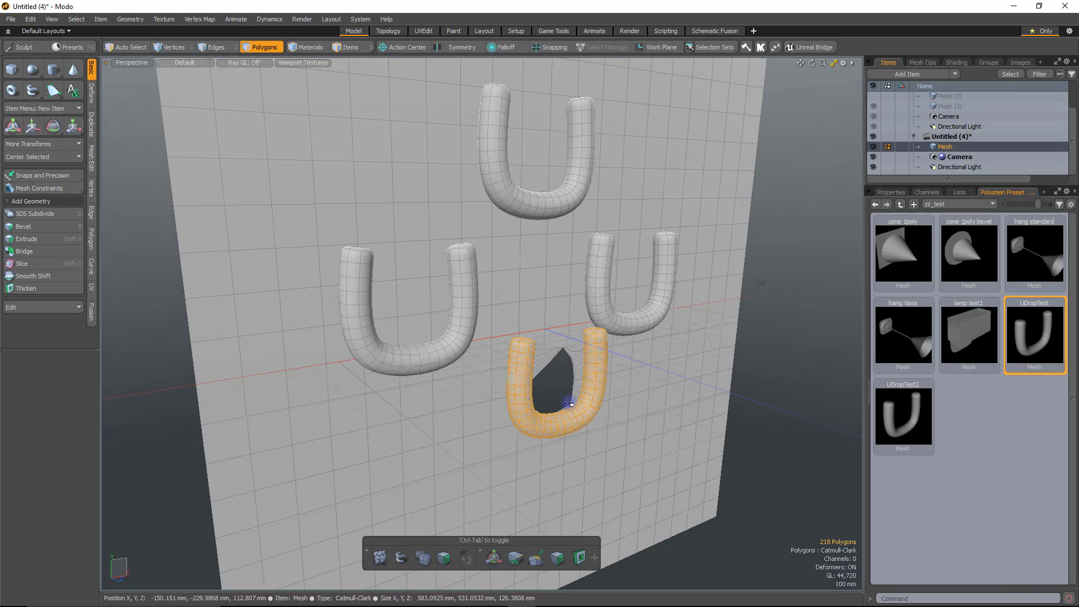
{"action": "left_click_drag", "start_coordinate": [614, 429], "coordinate": [455, 413], "text": "alt"}
{"action": "key", "text": "ctrl+z"}
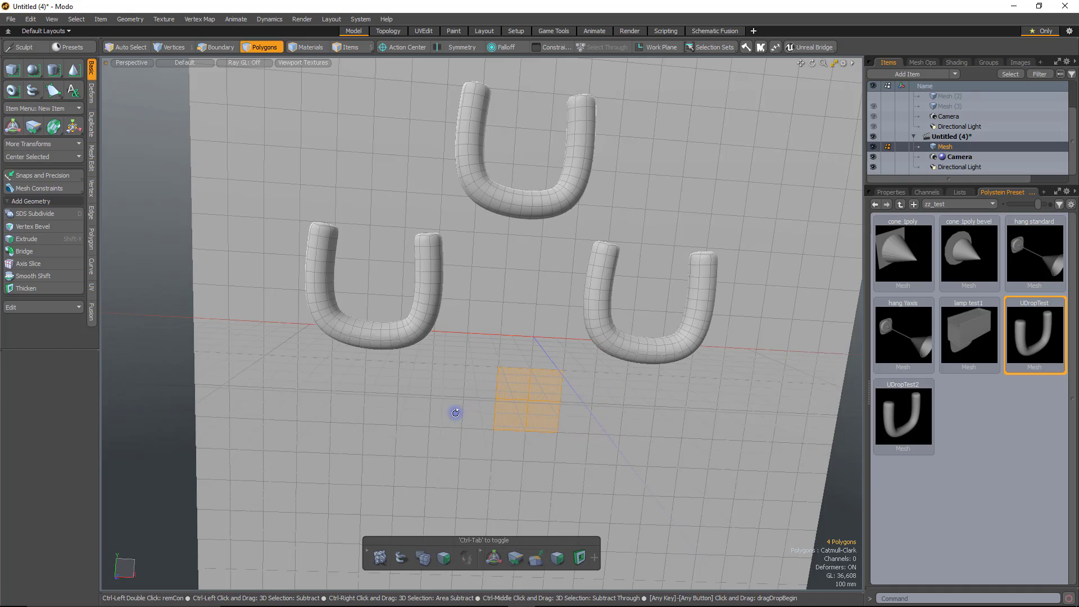